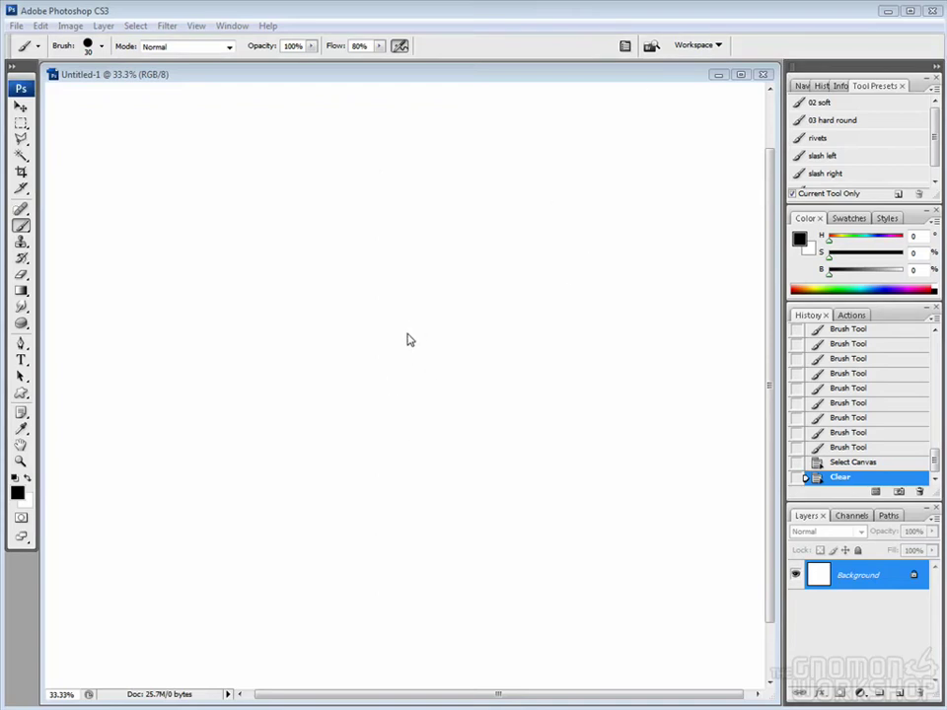
With the '03 hard round' brush, block in the black head and shoulder mass.
{"action": "left_click", "coordinate": [831, 119]}
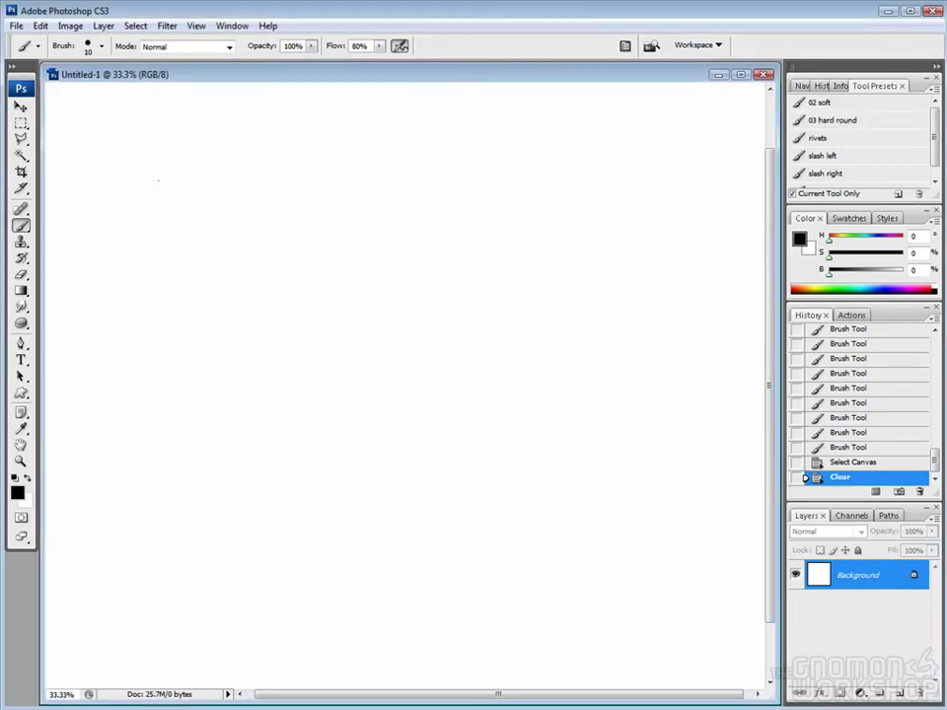
{"action": "mouse_move", "coordinate": [147, 172]}
{"action": "left_mouse_down"}
{"action": "mouse_move", "coordinate": [196, 165]}
{"action": "mouse_move", "coordinate": [145, 174]}
{"action": "mouse_move", "coordinate": [207, 169]}
{"action": "mouse_move", "coordinate": [143, 181]}
{"action": "mouse_move", "coordinate": [177, 187]}
{"action": "mouse_move", "coordinate": [176, 203]}
{"action": "mouse_move", "coordinate": [186, 205]}
{"action": "mouse_move", "coordinate": [202, 192]}
{"action": "mouse_move", "coordinate": [215, 198]}
{"action": "mouse_move", "coordinate": [258, 191]}
{"action": "left_mouse_up"}
{"action": "key", "text": "bracketright"}
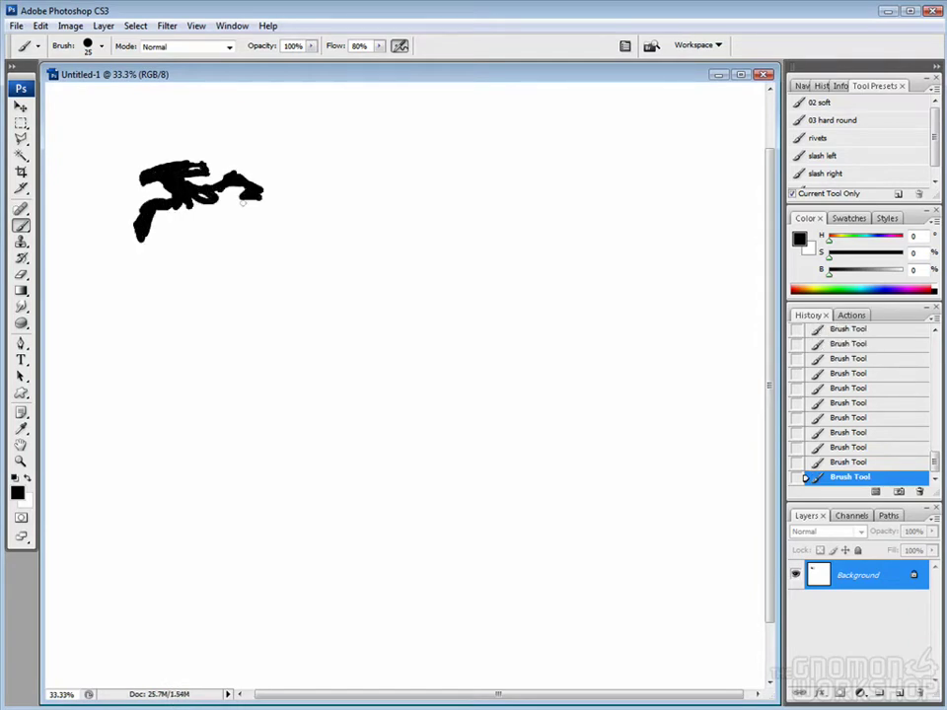
{"action": "key", "text": "bracketright"}
{"action": "key", "text": "bracketright"}
{"action": "left_click_drag", "start_coordinate": [197, 192], "coordinate": [188, 249]}
{"action": "mouse_move", "coordinate": [143, 209]}
{"action": "left_mouse_down"}
{"action": "mouse_move", "coordinate": [187, 240]}
{"action": "mouse_move", "coordinate": [183, 296]}
{"action": "mouse_move", "coordinate": [169, 318]}
{"action": "left_mouse_up"}
Paint the torso, both legs down to the feet, and an arm from the right shoulder.
{"action": "key", "text": "bracketleft"}
{"action": "key", "text": "bracketleft"}
{"action": "key", "text": "bracketleft"}
{"action": "left_click_drag", "start_coordinate": [178, 246], "coordinate": [160, 335]}
{"action": "mouse_move", "coordinate": [225, 237]}
{"action": "left_mouse_down"}
{"action": "mouse_move", "coordinate": [225, 350]}
{"action": "mouse_move", "coordinate": [254, 380]}
{"action": "mouse_move", "coordinate": [240, 429]}
{"action": "left_mouse_up"}
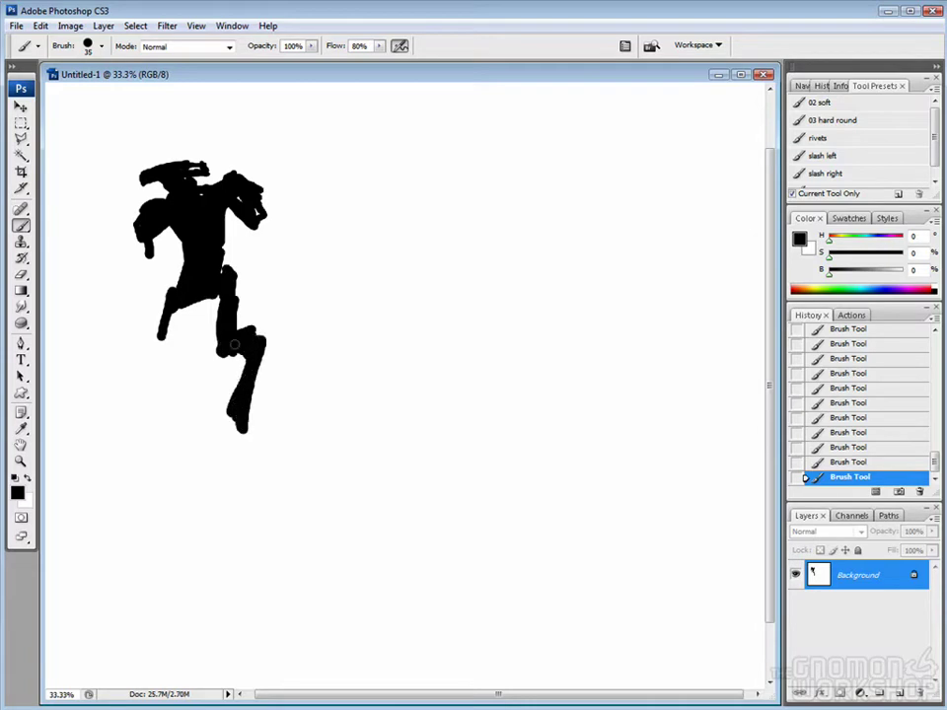
{"action": "mouse_move", "coordinate": [177, 286]}
{"action": "left_mouse_down"}
{"action": "mouse_move", "coordinate": [158, 311]}
{"action": "mouse_move", "coordinate": [160, 351]}
{"action": "mouse_move", "coordinate": [173, 355]}
{"action": "mouse_move", "coordinate": [138, 424]}
{"action": "left_mouse_up"}
{"action": "left_click_drag", "start_coordinate": [167, 365], "coordinate": [153, 429]}
{"action": "mouse_move", "coordinate": [255, 222]}
{"action": "left_mouse_down"}
{"action": "mouse_move", "coordinate": [296, 249]}
{"action": "mouse_move", "coordinate": [276, 237]}
{"action": "mouse_move", "coordinate": [294, 290]}
{"action": "mouse_move", "coordinate": [316, 295]}
{"action": "mouse_move", "coordinate": [297, 229]}
{"action": "left_mouse_up"}
Repaint the hanging right hand in a blockier shape.
{"action": "key", "text": "e"}
{"action": "key", "text": "b"}
{"action": "left_click_drag", "start_coordinate": [279, 281], "coordinate": [281, 308]}
{"action": "key", "text": "bracketleft"}
{"action": "key", "text": "bracketleft"}
{"action": "left_click_drag", "start_coordinate": [153, 238], "coordinate": [242, 219]}
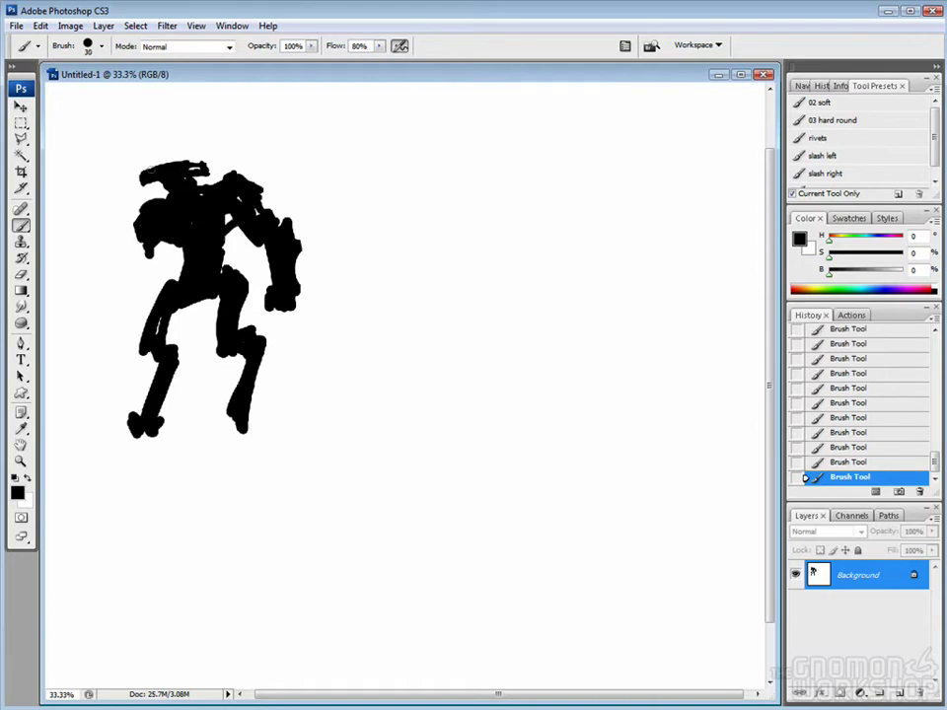
Reshape the head outline, trimming with the Eraser and repainting with the Brush.
{"action": "key", "text": "e"}
{"action": "mouse_move", "coordinate": [148, 169]}
{"action": "left_mouse_down"}
{"action": "mouse_move", "coordinate": [175, 142]}
{"action": "mouse_move", "coordinate": [188, 159]}
{"action": "mouse_move", "coordinate": [156, 174]}
{"action": "mouse_move", "coordinate": [209, 173]}
{"action": "left_mouse_up"}
{"action": "key", "text": "b"}
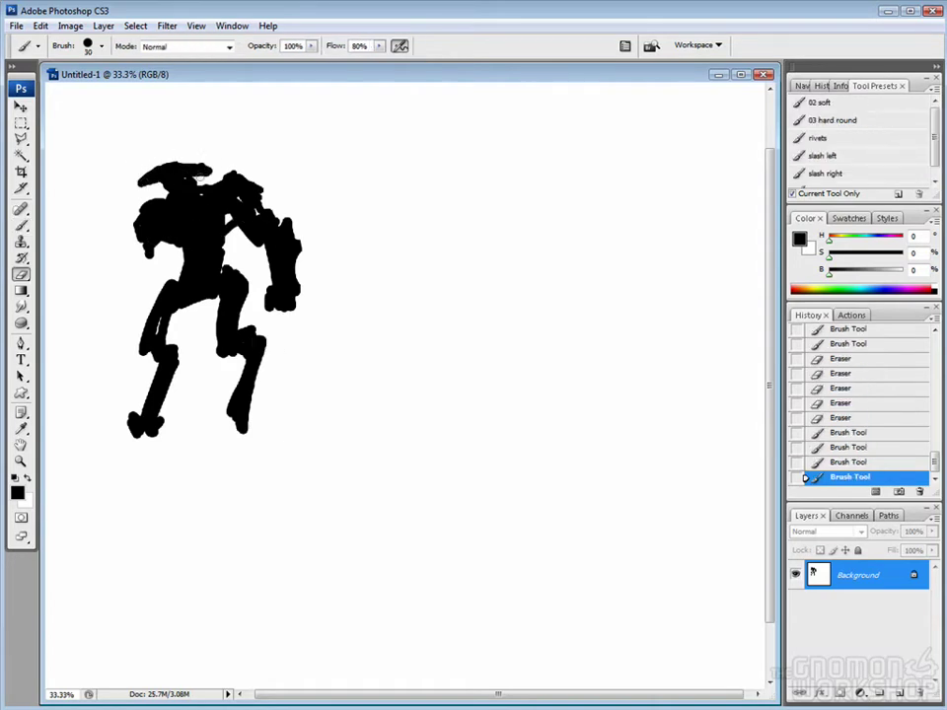
{"action": "key", "text": "e"}
{"action": "left_click_drag", "start_coordinate": [148, 170], "coordinate": [202, 166]}
{"action": "mouse_move", "coordinate": [143, 176]}
{"action": "left_mouse_down"}
{"action": "mouse_move", "coordinate": [245, 167]}
{"action": "mouse_move", "coordinate": [240, 156]}
{"action": "mouse_move", "coordinate": [261, 193]}
{"action": "left_mouse_up"}
{"action": "key", "text": "b"}
{"action": "mouse_move", "coordinate": [139, 203]}
{"action": "left_mouse_down"}
{"action": "mouse_move", "coordinate": [148, 222]}
{"action": "mouse_move", "coordinate": [150, 207]}
{"action": "left_mouse_up"}
{"action": "left_click_drag", "start_coordinate": [237, 158], "coordinate": [252, 166]}
{"action": "key", "text": "e"}
{"action": "key", "text": "b"}
Paint a left arm and hand holding a tall staff at the far left.
{"action": "left_click_drag", "start_coordinate": [109, 188], "coordinate": [74, 203]}
{"action": "mouse_move", "coordinate": [83, 183]}
{"action": "left_mouse_down"}
{"action": "mouse_move", "coordinate": [62, 187]}
{"action": "mouse_move", "coordinate": [77, 191]}
{"action": "left_mouse_up"}
{"action": "left_click_drag", "start_coordinate": [95, 177], "coordinate": [73, 190]}
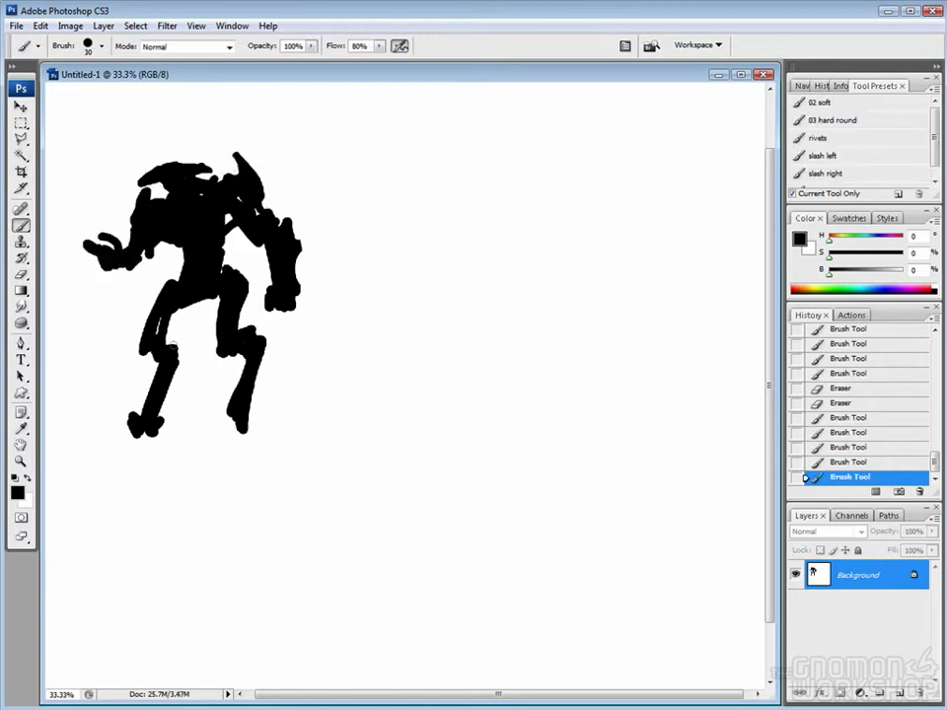
{"action": "key", "text": "bracketleft"}
{"action": "left_click_drag", "start_coordinate": [98, 233], "coordinate": [78, 239]}
{"action": "mouse_move", "coordinate": [102, 414]}
{"action": "left_mouse_down"}
{"action": "mouse_move", "coordinate": [69, 155]}
{"action": "mouse_move", "coordinate": [99, 412]}
{"action": "left_mouse_up"}
{"action": "left_click_drag", "start_coordinate": [57, 100], "coordinate": [65, 242]}
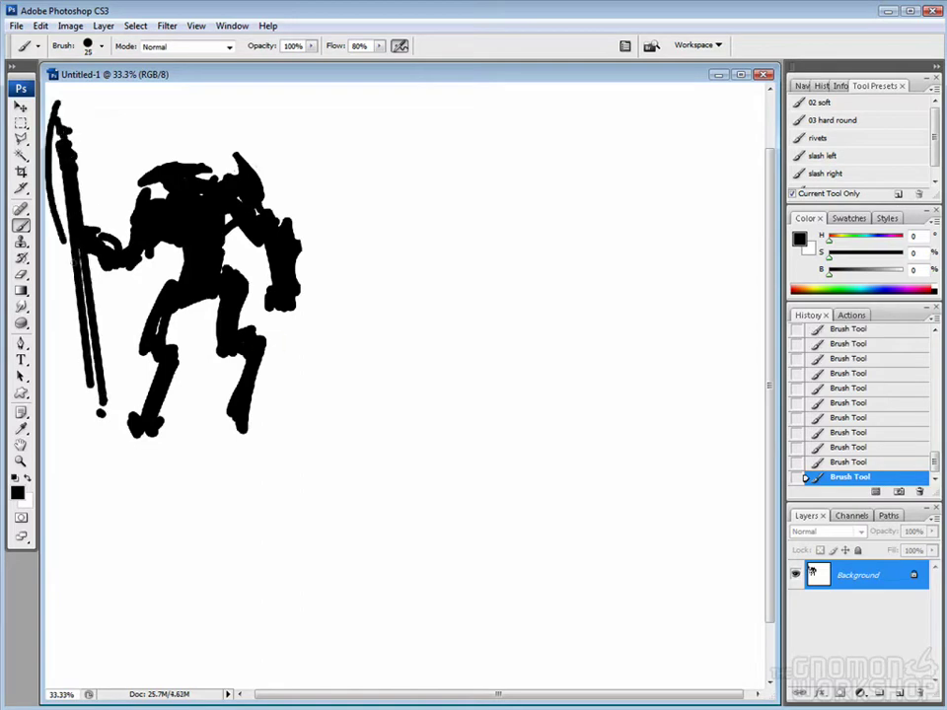
Thicken both legs, add a curving tail, and erase stray marks near the head.
{"action": "left_click_drag", "start_coordinate": [143, 281], "coordinate": [158, 350]}
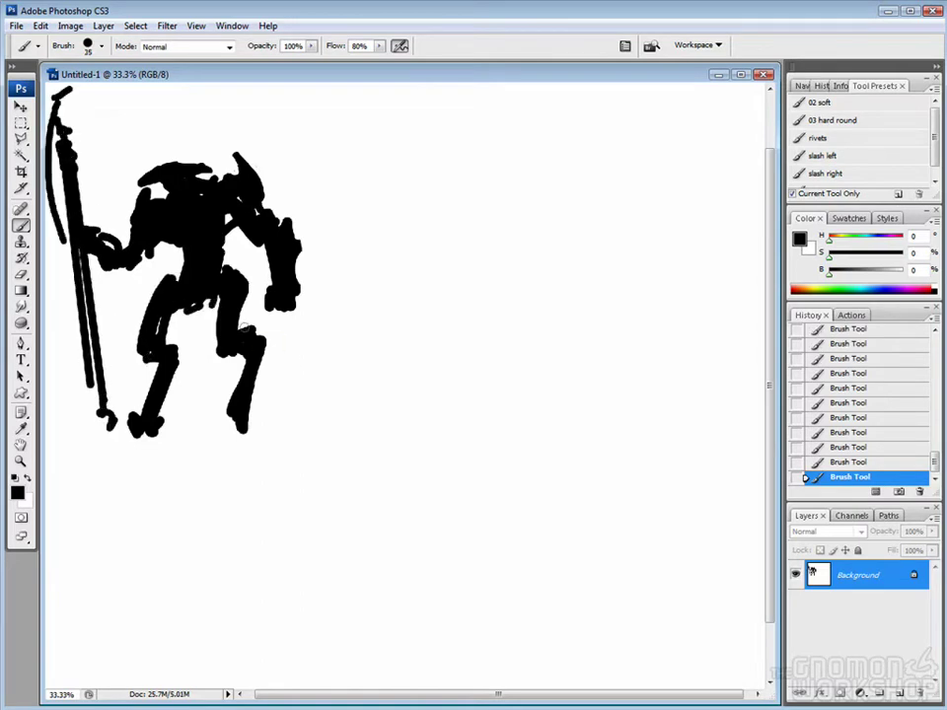
{"action": "mouse_move", "coordinate": [249, 355]}
{"action": "left_mouse_down"}
{"action": "mouse_move", "coordinate": [258, 424]}
{"action": "mouse_move", "coordinate": [244, 293]}
{"action": "left_mouse_up"}
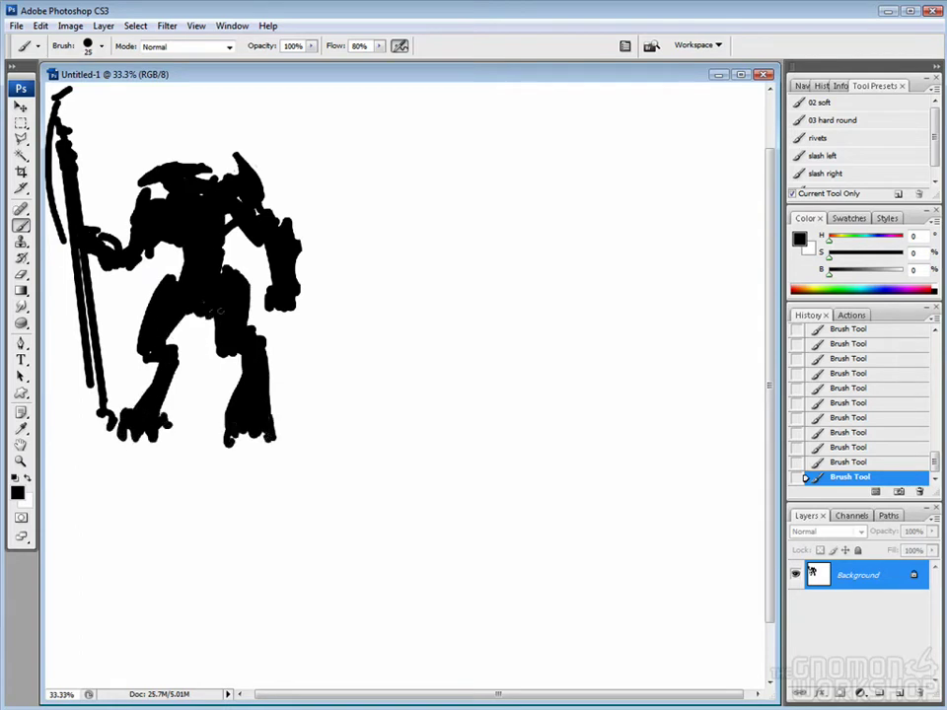
{"action": "left_click_drag", "start_coordinate": [258, 349], "coordinate": [350, 344]}
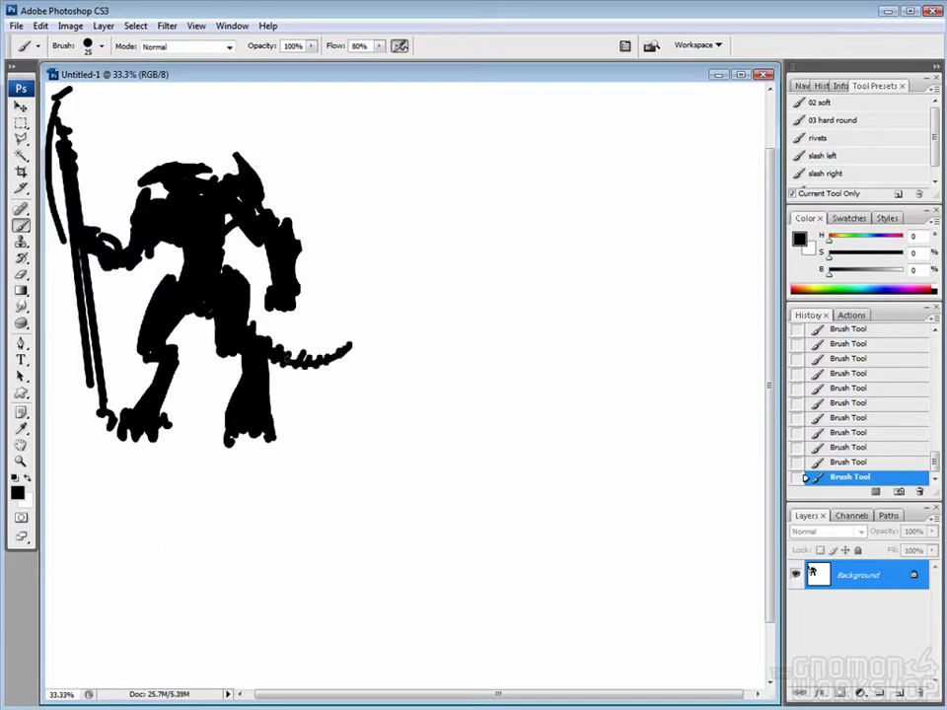
{"action": "key", "text": "e"}
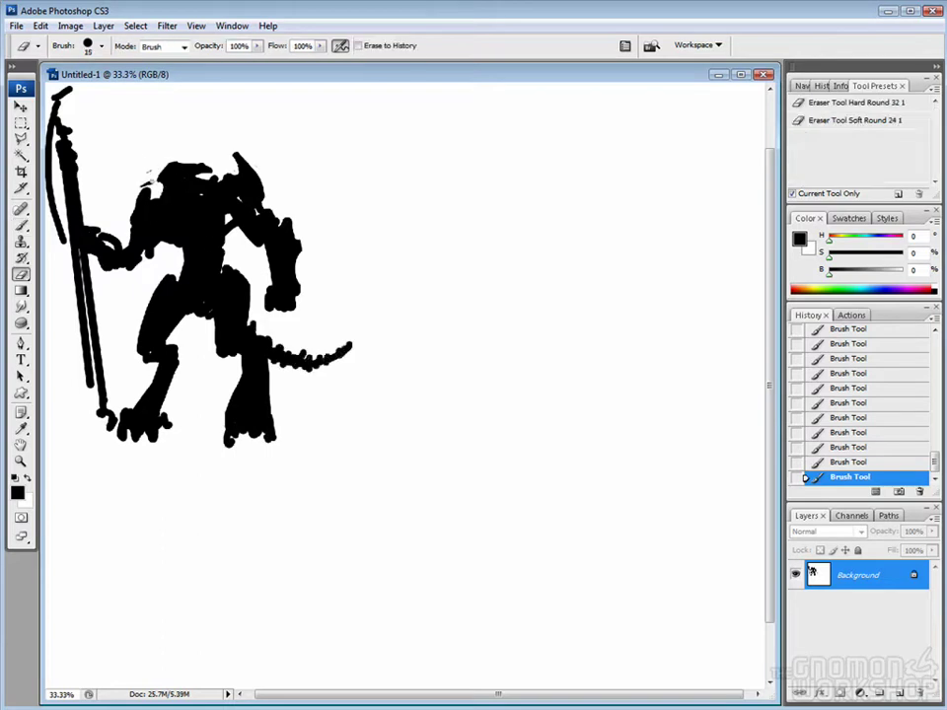
{"action": "left_click_drag", "start_coordinate": [111, 139], "coordinate": [136, 124]}
At 40% brush opacity, paint a translucent grey shield beside the robot.
{"action": "key", "text": "b"}
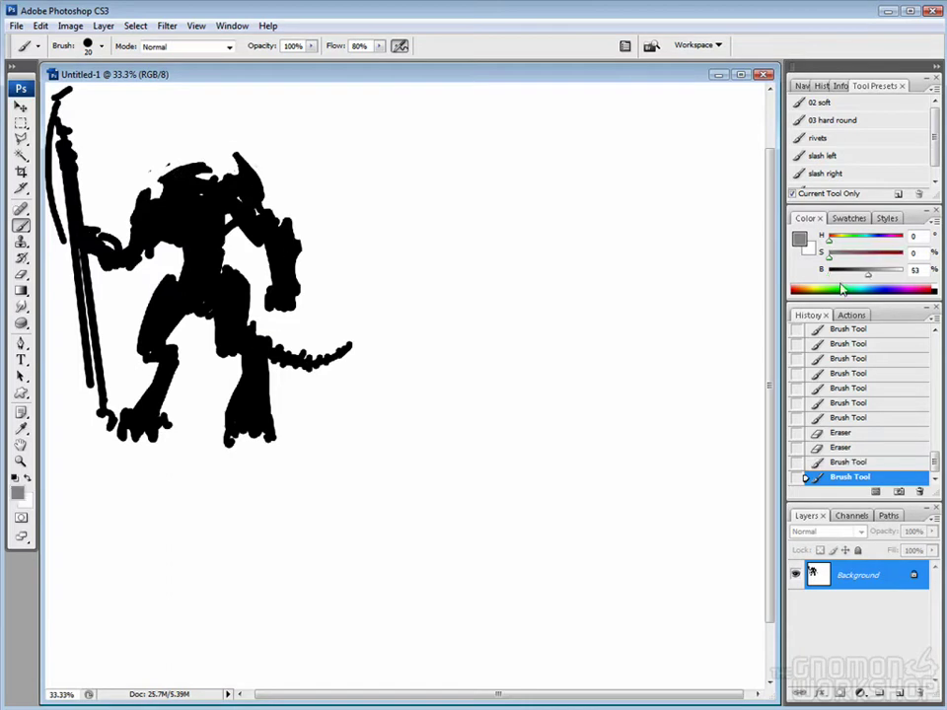
{"action": "left_click_drag", "start_coordinate": [311, 45], "coordinate": [263, 61]}
{"action": "mouse_move", "coordinate": [307, 170]}
{"action": "left_mouse_down"}
{"action": "mouse_move", "coordinate": [315, 207]}
{"action": "mouse_move", "coordinate": [310, 178]}
{"action": "mouse_move", "coordinate": [306, 259]}
{"action": "left_mouse_up"}
{"action": "key", "text": "bracketright"}
{"action": "left_click_drag", "start_coordinate": [302, 212], "coordinate": [283, 210]}
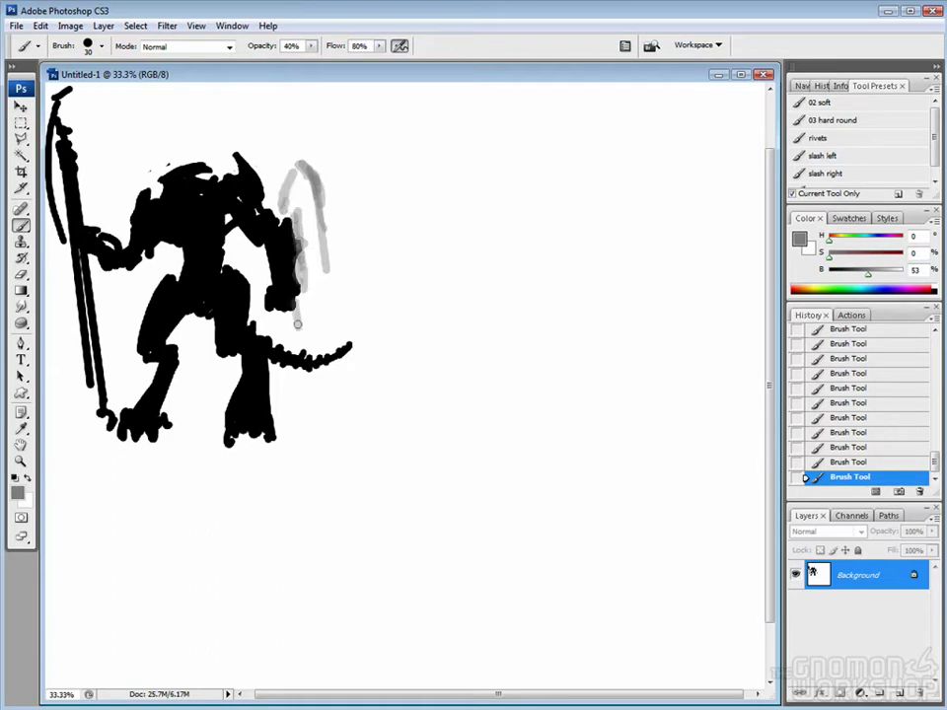
{"action": "mouse_move", "coordinate": [329, 318]}
{"action": "left_mouse_down"}
{"action": "mouse_move", "coordinate": [301, 170]}
{"action": "mouse_move", "coordinate": [286, 316]}
{"action": "mouse_move", "coordinate": [289, 171]}
{"action": "left_mouse_up"}
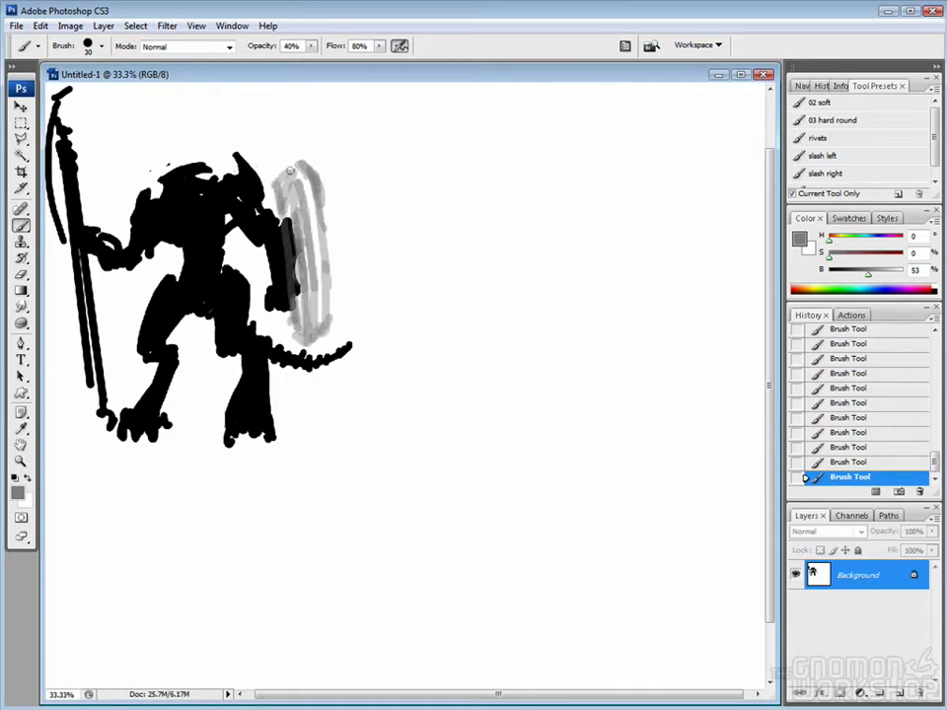
Shade the left leg grey, then darken the lower left leg in black.
{"action": "left_click_drag", "start_coordinate": [173, 279], "coordinate": [138, 362]}
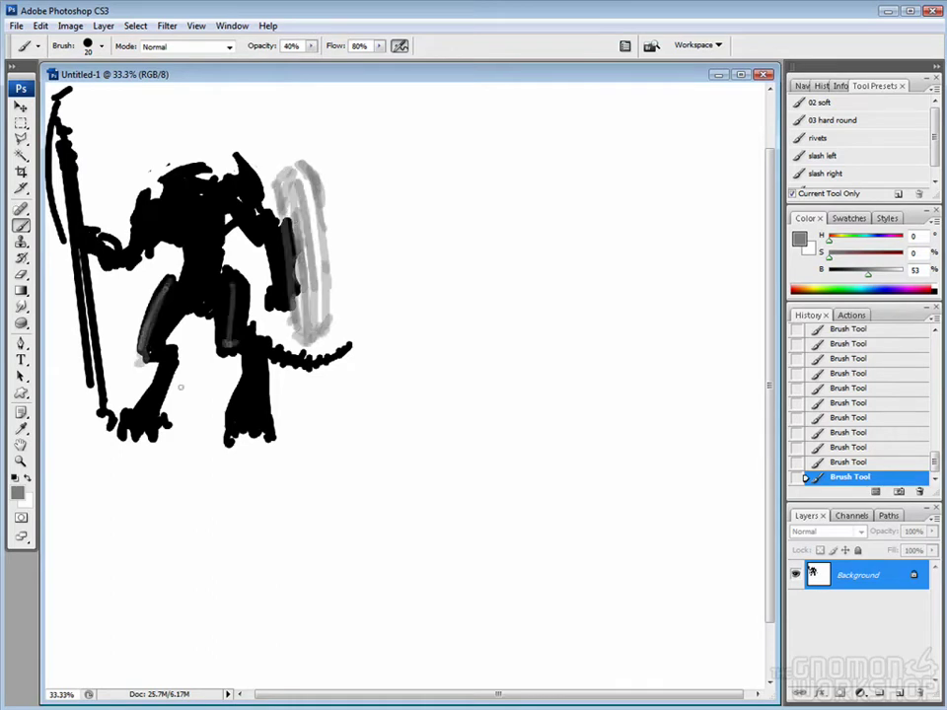
{"action": "key", "text": "e"}
{"action": "mouse_move", "coordinate": [228, 399]}
{"action": "left_mouse_down"}
{"action": "mouse_move", "coordinate": [234, 414]}
{"action": "mouse_move", "coordinate": [272, 406]}
{"action": "left_mouse_up"}
{"action": "key", "text": "b"}
{"action": "key", "text": "d"}
{"action": "left_click_drag", "start_coordinate": [158, 361], "coordinate": [153, 387]}
{"action": "left_click_drag", "start_coordinate": [156, 365], "coordinate": [148, 389]}
{"action": "left_click_drag", "start_coordinate": [161, 367], "coordinate": [153, 390]}
{"action": "left_click_drag", "start_coordinate": [155, 369], "coordinate": [153, 419]}
{"action": "left_click_drag", "start_coordinate": [162, 392], "coordinate": [161, 424]}
{"action": "mouse_move", "coordinate": [156, 397]}
{"action": "left_mouse_down"}
{"action": "mouse_move", "coordinate": [151, 427]}
{"action": "mouse_move", "coordinate": [175, 439]}
{"action": "left_mouse_up"}
Clean up around the lower legs and darken the lower right leg and foot.
{"action": "key", "text": "e"}
{"action": "left_click_drag", "start_coordinate": [173, 434], "coordinate": [185, 455]}
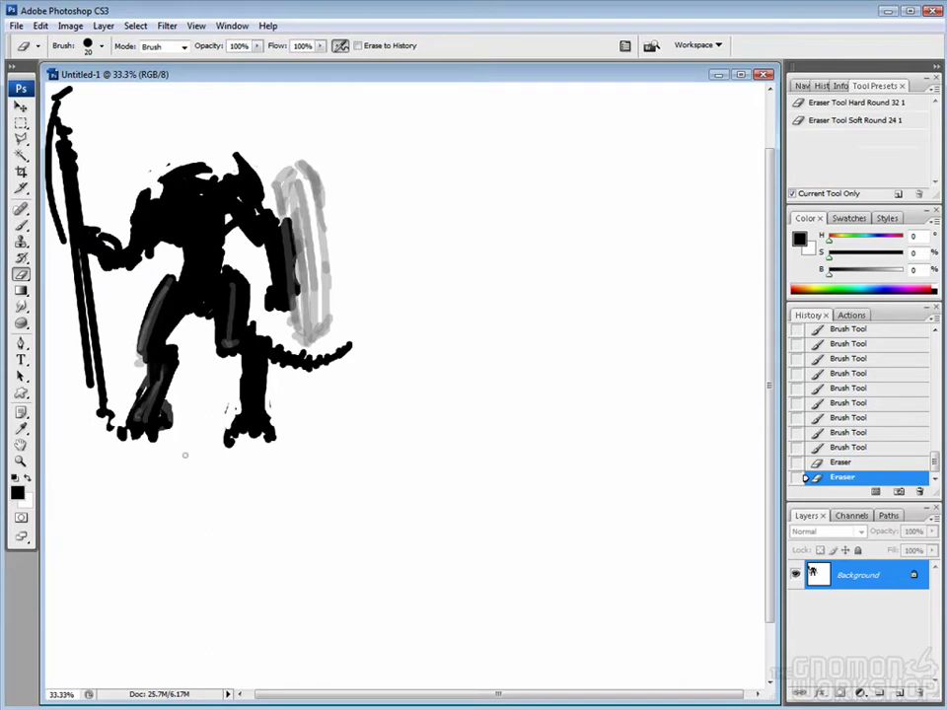
{"action": "left_click_drag", "start_coordinate": [237, 414], "coordinate": [242, 429]}
{"action": "left_click_drag", "start_coordinate": [246, 419], "coordinate": [251, 434]}
{"action": "key", "text": "b"}
{"action": "left_click_drag", "start_coordinate": [241, 385], "coordinate": [251, 429]}
{"action": "mouse_move", "coordinate": [237, 394]}
{"action": "left_mouse_down"}
{"action": "mouse_move", "coordinate": [242, 434]}
{"action": "mouse_move", "coordinate": [254, 435]}
{"action": "left_mouse_up"}
{"action": "mouse_move", "coordinate": [232, 414]}
{"action": "left_mouse_down"}
{"action": "mouse_move", "coordinate": [258, 434]}
{"action": "mouse_move", "coordinate": [251, 446]}
{"action": "left_mouse_up"}
{"action": "key", "text": "e"}
{"action": "mouse_move", "coordinate": [255, 426]}
{"action": "left_mouse_down"}
{"action": "mouse_move", "coordinate": [265, 450]}
{"action": "mouse_move", "coordinate": [254, 449]}
{"action": "left_mouse_up"}
{"action": "key", "text": "b"}
{"action": "left_click_drag", "start_coordinate": [256, 434], "coordinate": [266, 452]}
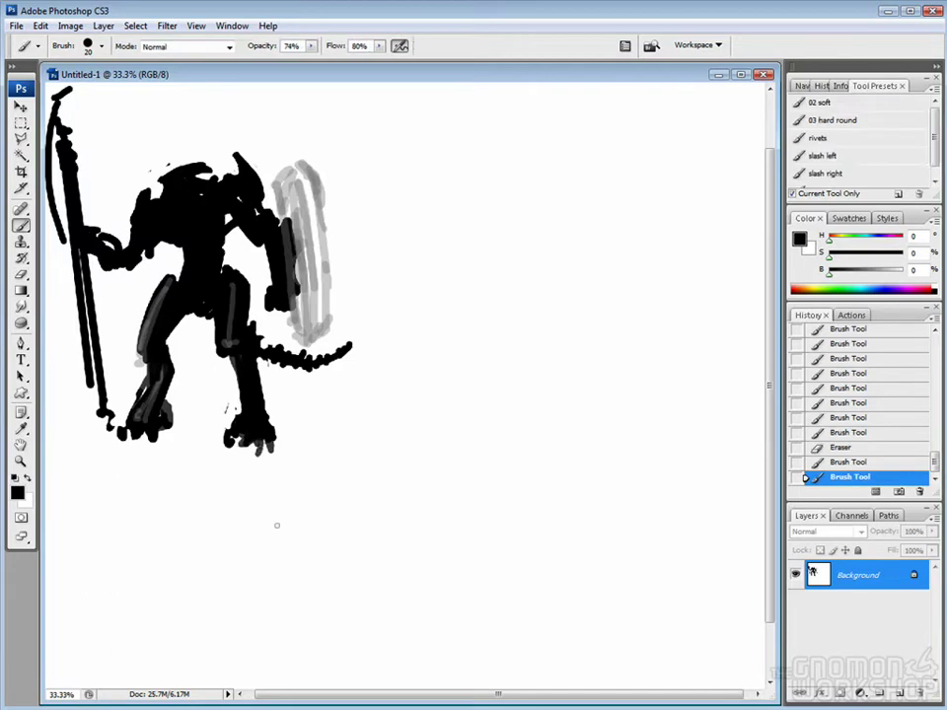
Sample a mid grey and, with flow lowered to 10%, shade the head.
{"action": "left_click_drag", "start_coordinate": [296, 187], "coordinate": [301, 212]}
{"action": "left_click_drag", "start_coordinate": [304, 182], "coordinate": [311, 207]}
{"action": "left_click_drag", "start_coordinate": [310, 187], "coordinate": [314, 205]}
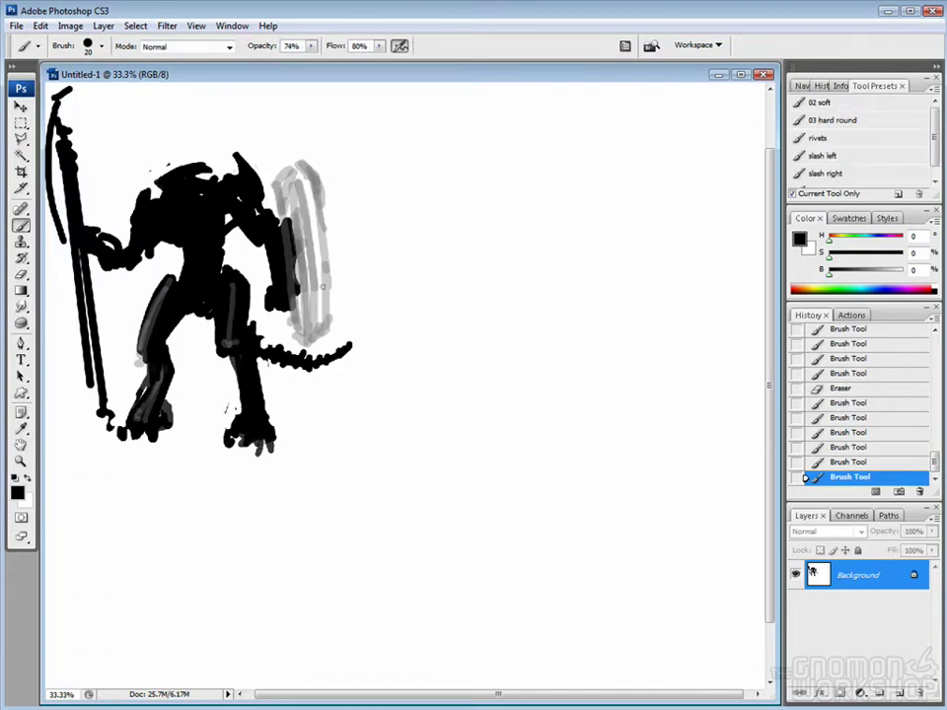
{"action": "left_click", "coordinate": [312, 187], "text": "alt"}
{"action": "left_click_drag", "start_coordinate": [174, 213], "coordinate": [180, 222]}
{"action": "key", "text": "shift+5"}
{"action": "key", "text": "shift+6"}
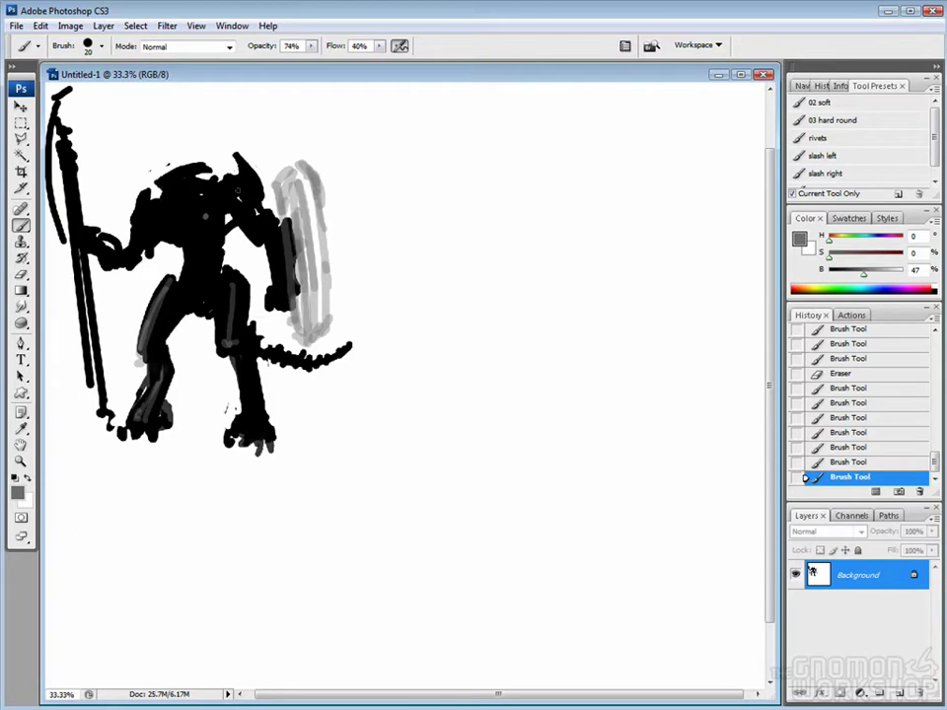
{"action": "key", "text": "shift+1"}
{"action": "left_click_drag", "start_coordinate": [223, 180], "coordinate": [240, 191]}
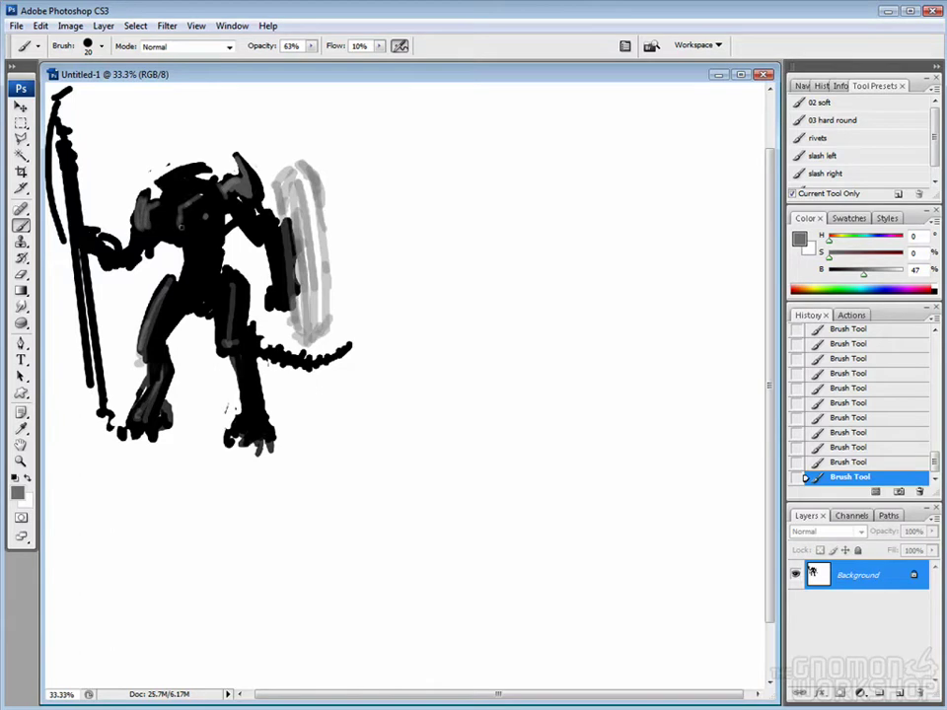
Sample several greys from the torso and head, and erase small marks on the torso.
{"action": "key", "text": "d"}
{"action": "left_click", "coordinate": [200, 249], "text": "alt"}
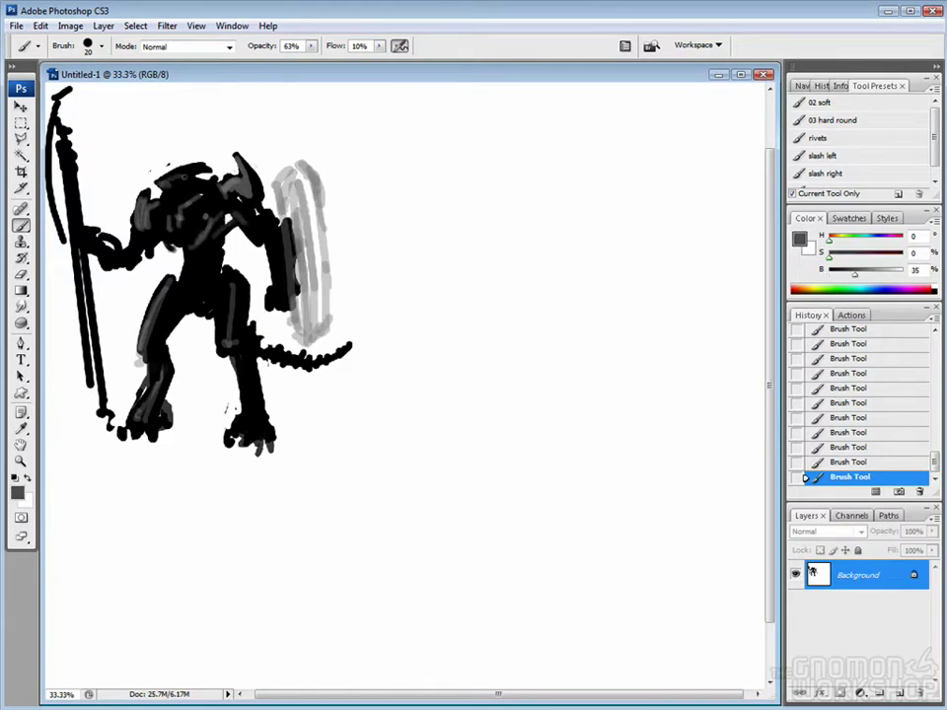
{"action": "left_click", "coordinate": [171, 185], "text": "alt"}
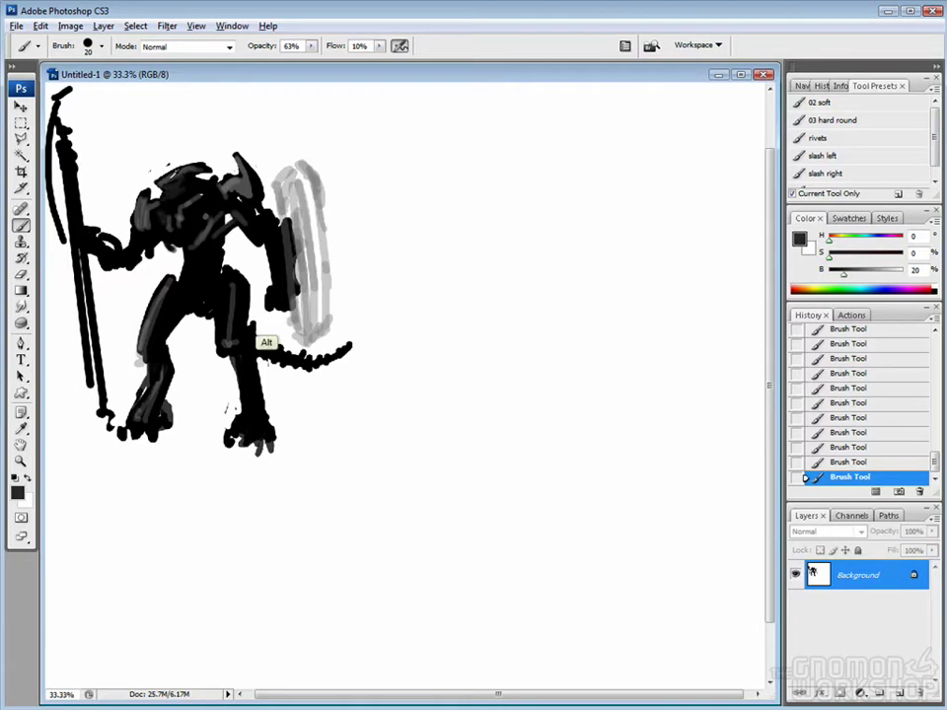
{"action": "left_click", "coordinate": [165, 235], "text": "alt"}
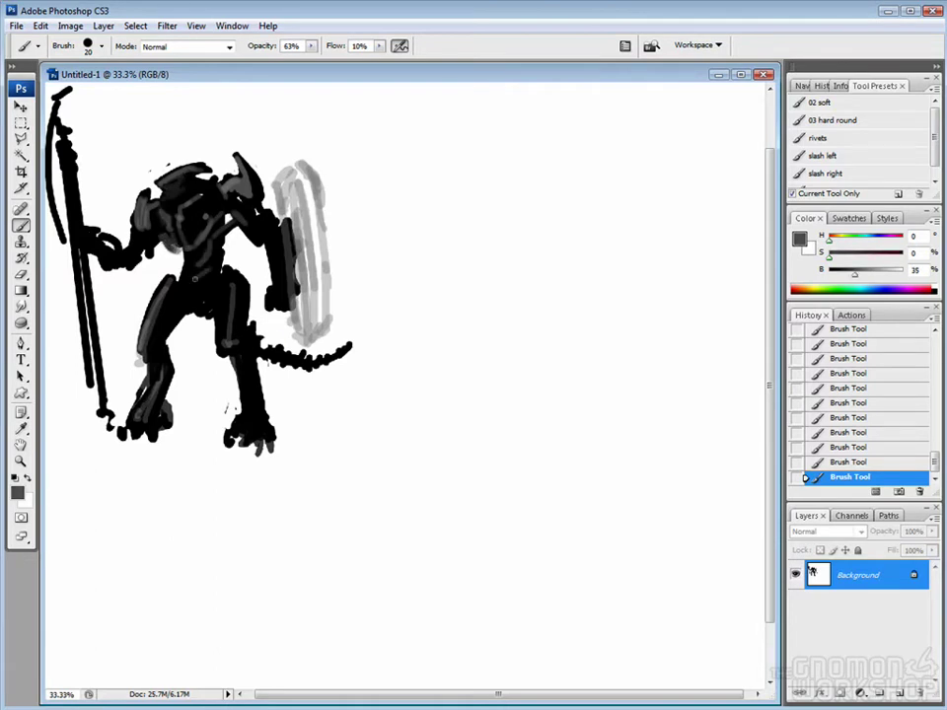
{"action": "left_click", "coordinate": [144, 237], "text": "alt"}
{"action": "key", "text": "e"}
{"action": "left_click", "coordinate": [148, 232]}
{"action": "left_click", "coordinate": [154, 237]}
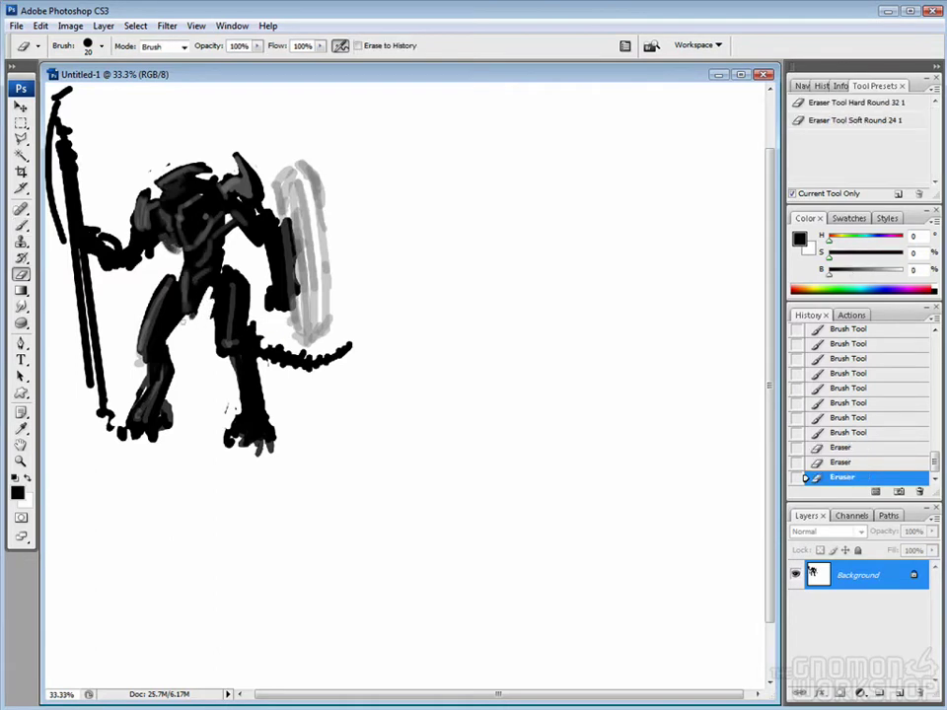
{"action": "left_click", "coordinate": [132, 236]}
{"action": "left_click", "coordinate": [130, 246]}
{"action": "left_click", "coordinate": [134, 253]}
{"action": "key", "text": "b"}
Darken the torso with grey strokes, undoing two stray erasures.
{"action": "mouse_move", "coordinate": [132, 225]}
{"action": "left_mouse_down"}
{"action": "mouse_move", "coordinate": [135, 249]}
{"action": "mouse_move", "coordinate": [159, 232]}
{"action": "left_mouse_up"}
{"action": "mouse_move", "coordinate": [158, 218]}
{"action": "left_mouse_down"}
{"action": "mouse_move", "coordinate": [158, 249]}
{"action": "mouse_move", "coordinate": [135, 195]}
{"action": "left_mouse_up"}
{"action": "left_click_drag", "start_coordinate": [132, 213], "coordinate": [133, 196]}
{"action": "mouse_move", "coordinate": [132, 211]}
{"action": "left_mouse_down"}
{"action": "mouse_move", "coordinate": [135, 194]}
{"action": "mouse_move", "coordinate": [183, 235]}
{"action": "mouse_move", "coordinate": [158, 250]}
{"action": "left_mouse_up"}
{"action": "key", "text": "e"}
{"action": "left_click", "coordinate": [184, 237]}
{"action": "left_click", "coordinate": [185, 242]}
{"action": "key", "text": "ctrl+alt+z"}
{"action": "key", "text": "ctrl+alt+z"}
{"action": "key", "text": "b"}
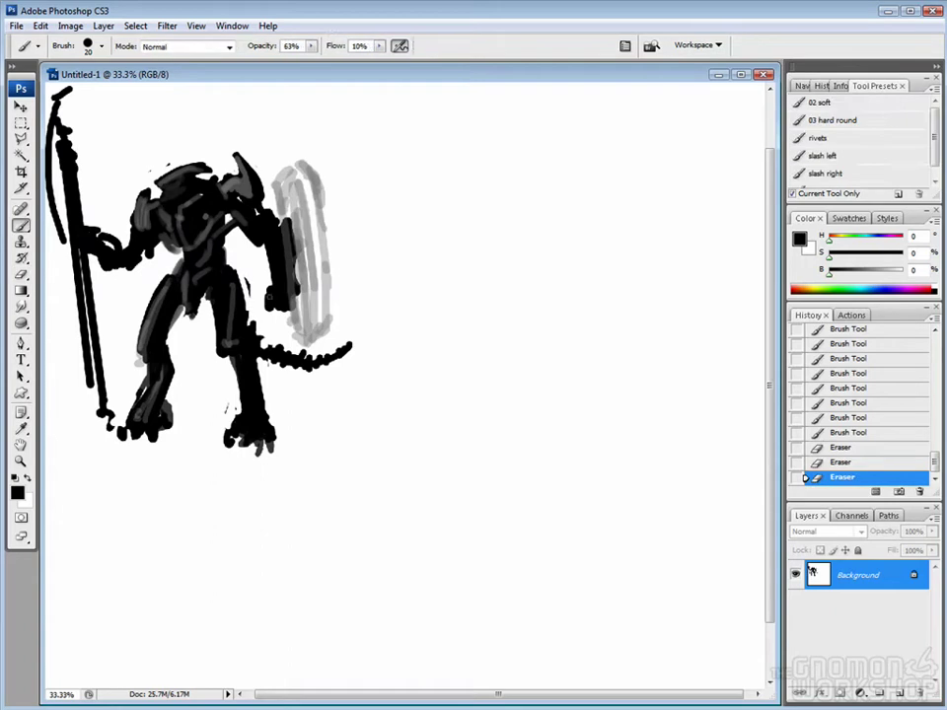
Paint the second robot's head with a spike, plus arms and claws on both sides.
{"action": "mouse_move", "coordinate": [505, 212]}
{"action": "left_mouse_down"}
{"action": "mouse_move", "coordinate": [505, 242]}
{"action": "mouse_move", "coordinate": [521, 245]}
{"action": "left_mouse_up"}
{"action": "mouse_move", "coordinate": [529, 204]}
{"action": "left_mouse_down"}
{"action": "mouse_move", "coordinate": [527, 239]}
{"action": "mouse_move", "coordinate": [510, 219]}
{"action": "mouse_move", "coordinate": [510, 169]}
{"action": "mouse_move", "coordinate": [466, 229]}
{"action": "left_mouse_up"}
{"action": "mouse_move", "coordinate": [468, 229]}
{"action": "left_mouse_down"}
{"action": "mouse_move", "coordinate": [499, 239]}
{"action": "mouse_move", "coordinate": [432, 265]}
{"action": "mouse_move", "coordinate": [495, 273]}
{"action": "left_mouse_up"}
{"action": "mouse_move", "coordinate": [547, 209]}
{"action": "left_mouse_down"}
{"action": "mouse_move", "coordinate": [582, 235]}
{"action": "mouse_move", "coordinate": [558, 252]}
{"action": "mouse_move", "coordinate": [590, 271]}
{"action": "left_mouse_up"}
{"action": "mouse_move", "coordinate": [445, 246]}
{"action": "left_mouse_down"}
{"action": "mouse_move", "coordinate": [440, 278]}
{"action": "mouse_move", "coordinate": [463, 292]}
{"action": "left_mouse_up"}
{"action": "left_click_drag", "start_coordinate": [464, 242], "coordinate": [479, 286]}
{"action": "left_click_drag", "start_coordinate": [564, 266], "coordinate": [601, 284]}
{"action": "mouse_move", "coordinate": [562, 241]}
{"action": "left_mouse_down"}
{"action": "mouse_move", "coordinate": [608, 276]}
{"action": "mouse_move", "coordinate": [571, 267]}
{"action": "left_mouse_up"}
{"action": "mouse_move", "coordinate": [483, 296]}
{"action": "left_mouse_down"}
{"action": "mouse_move", "coordinate": [419, 280]}
{"action": "mouse_move", "coordinate": [459, 269]}
{"action": "mouse_move", "coordinate": [449, 255]}
{"action": "left_mouse_up"}
Turn the claws into round black pods with grey discs smudged into soft shading.
{"action": "key", "text": "bracketright"}
{"action": "key", "text": "bracketright"}
{"action": "key", "text": "bracketright"}
{"action": "mouse_move", "coordinate": [577, 246]}
{"action": "left_mouse_down"}
{"action": "mouse_move", "coordinate": [587, 262]}
{"action": "mouse_move", "coordinate": [580, 255]}
{"action": "left_mouse_up"}
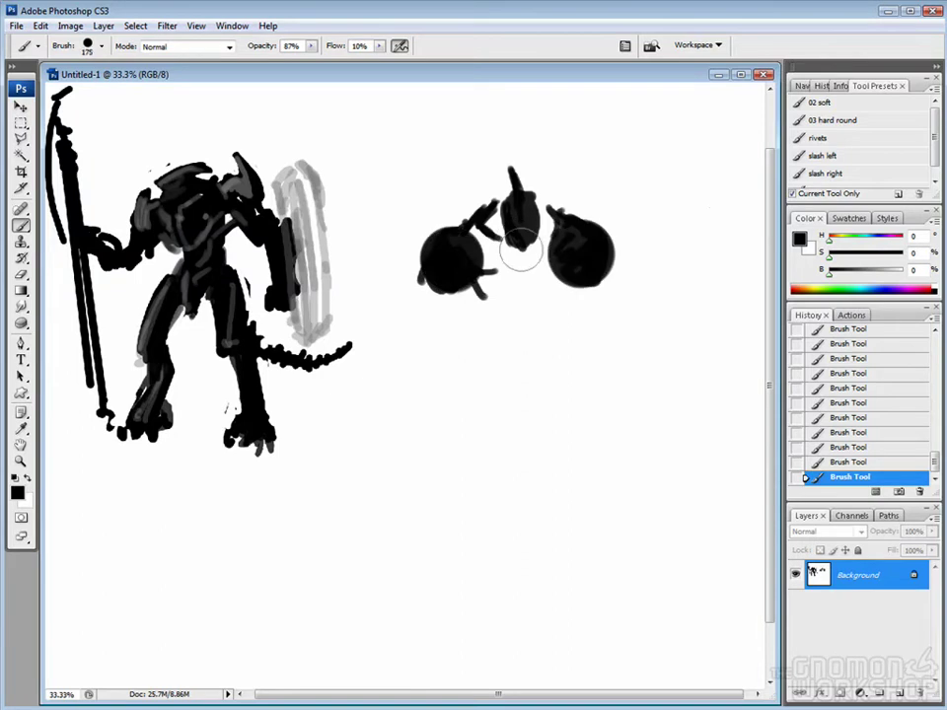
{"action": "left_click", "coordinate": [308, 177], "text": "alt"}
{"action": "left_click", "coordinate": [449, 258]}
{"action": "left_click", "coordinate": [580, 254]}
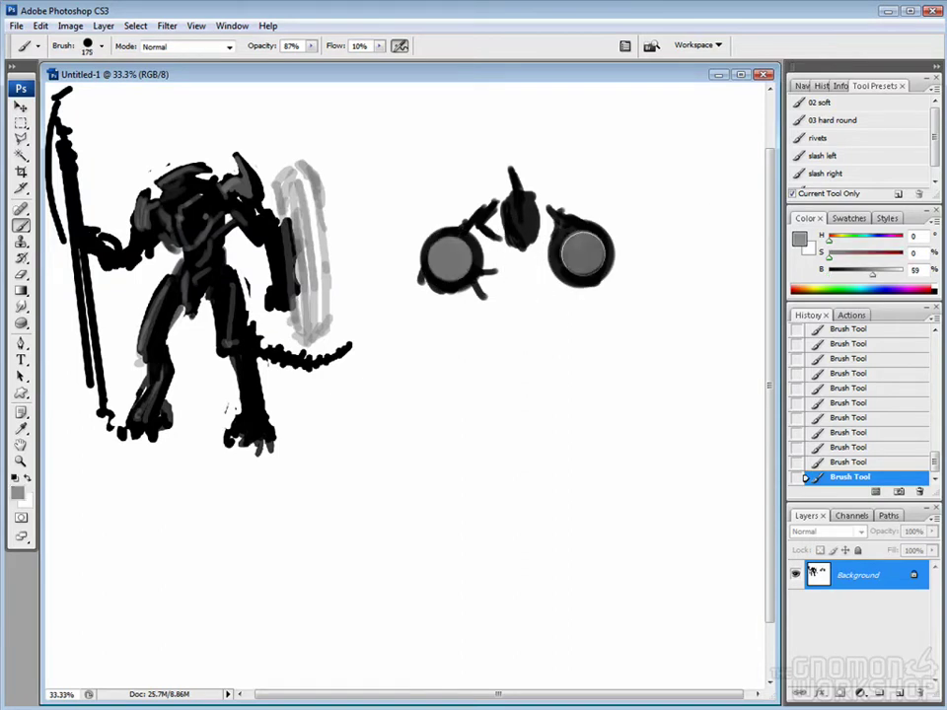
{"action": "key", "text": "r"}
{"action": "left_click_drag", "start_coordinate": [448, 259], "coordinate": [464, 247]}
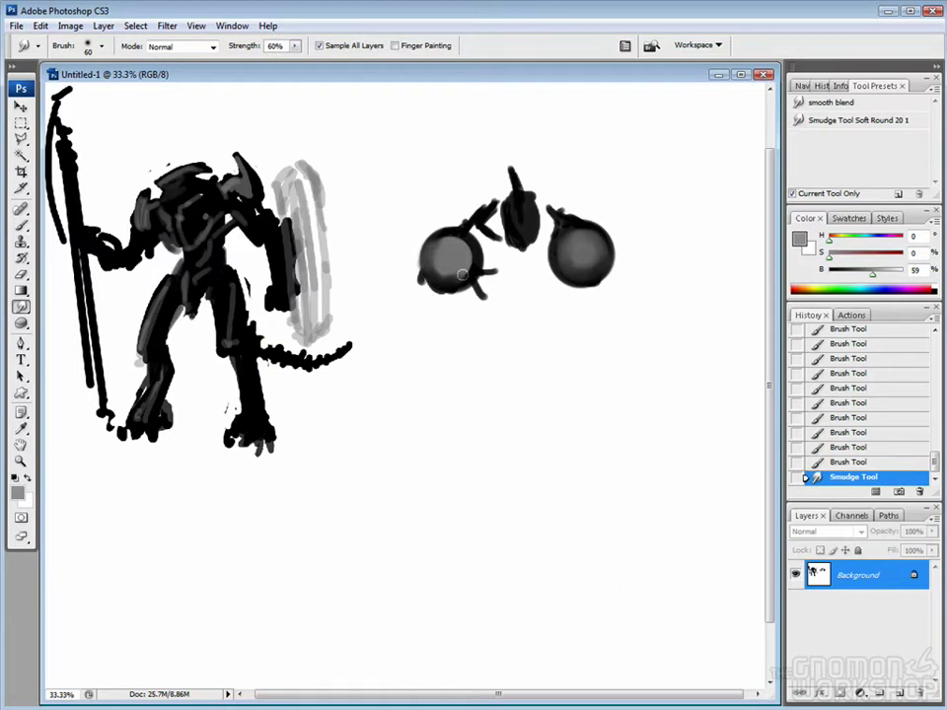
{"action": "left_click_drag", "start_coordinate": [580, 254], "coordinate": [592, 242]}
{"action": "left_click_drag", "start_coordinate": [443, 251], "coordinate": [463, 266]}
{"action": "left_click_drag", "start_coordinate": [577, 251], "coordinate": [592, 267]}
Join the two shoulder pods with black strokes.
{"action": "key", "text": "b"}
{"action": "key", "text": "bracketleft"}
{"action": "key", "text": "bracketleft"}
{"action": "key", "text": "bracketleft"}
{"action": "key", "text": "bracketleft"}
{"action": "key", "text": "bracketleft"}
{"action": "key", "text": "bracketleft"}
{"action": "key", "text": "bracketleft"}
{"action": "key", "text": "bracketleft"}
{"action": "left_click", "coordinate": [257, 326], "text": "alt"}
{"action": "mouse_move", "coordinate": [493, 212]}
{"action": "left_mouse_down"}
{"action": "mouse_move", "coordinate": [513, 242]}
{"action": "mouse_move", "coordinate": [504, 257]}
{"action": "left_mouse_up"}
{"action": "left_click_drag", "start_coordinate": [513, 237], "coordinate": [542, 267]}
{"action": "left_click_drag", "start_coordinate": [533, 252], "coordinate": [562, 266]}
{"action": "left_click_drag", "start_coordinate": [498, 242], "coordinate": [523, 271]}
{"action": "left_click_drag", "start_coordinate": [473, 252], "coordinate": [461, 255]}
{"action": "key", "text": "bracketleft"}
{"action": "key", "text": "bracketleft"}
Extend the pod edges and paint two legs with a foot hanging from the right pod.
{"action": "mouse_move", "coordinate": [449, 301]}
{"action": "left_mouse_down"}
{"action": "mouse_move", "coordinate": [419, 289]}
{"action": "mouse_move", "coordinate": [425, 314]}
{"action": "left_mouse_up"}
{"action": "left_click_drag", "start_coordinate": [597, 266], "coordinate": [624, 289]}
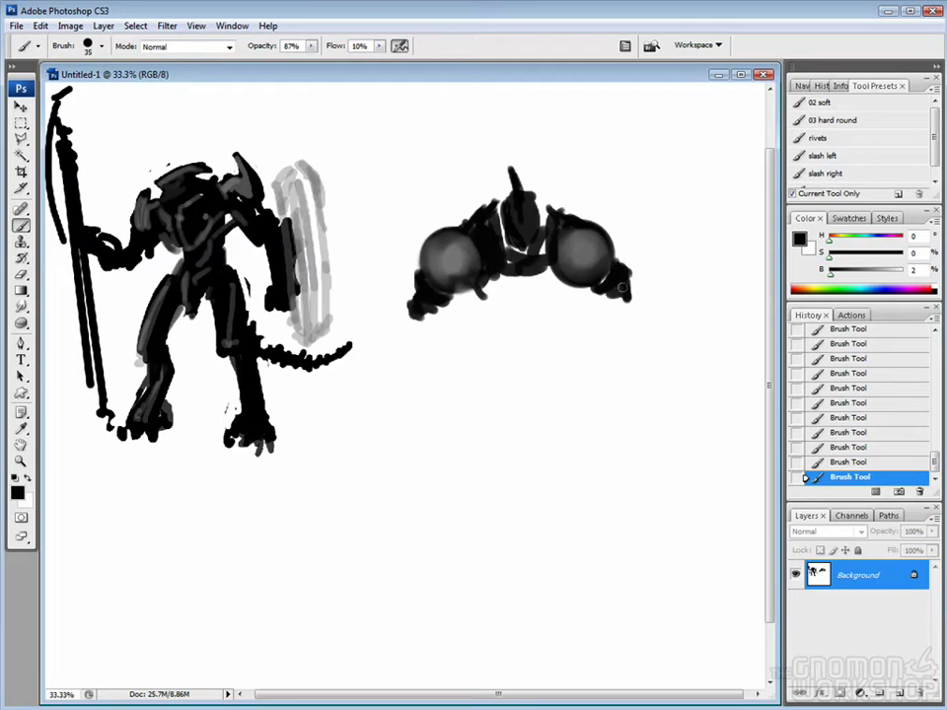
{"action": "left_click_drag", "start_coordinate": [636, 269], "coordinate": [679, 351]}
{"action": "left_click_drag", "start_coordinate": [604, 288], "coordinate": [628, 371]}
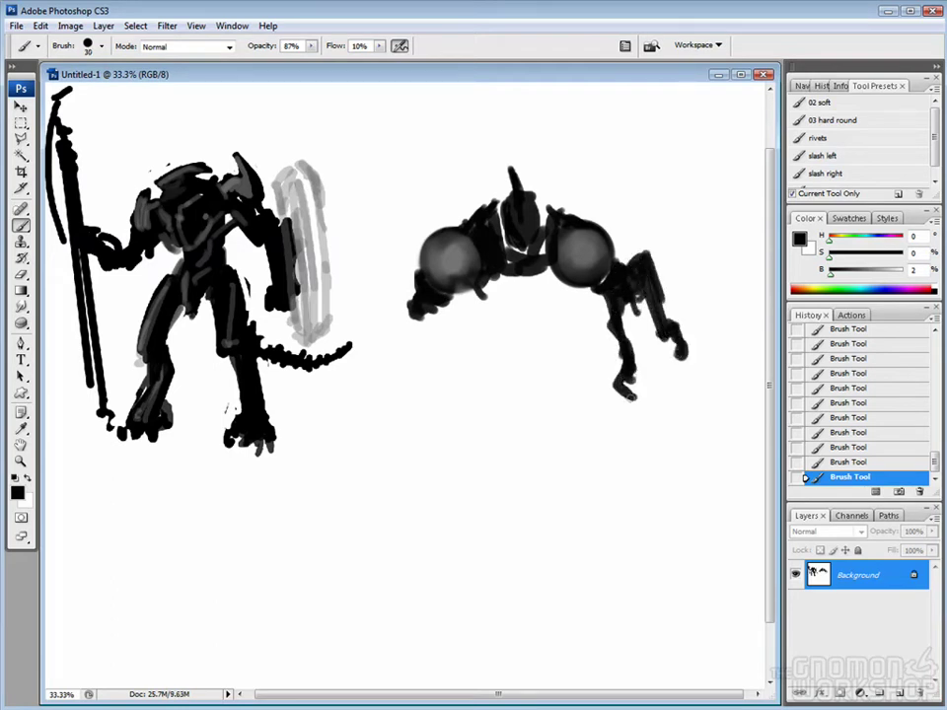
{"action": "mouse_move", "coordinate": [678, 400]}
{"action": "left_mouse_down"}
{"action": "mouse_move", "coordinate": [643, 313]}
{"action": "mouse_move", "coordinate": [666, 338]}
{"action": "left_mouse_up"}
Erase a small area, thicken the legs, and add small clawed arms beneath the pods.
{"action": "key", "text": "e"}
{"action": "mouse_move", "coordinate": [505, 279]}
{"action": "left_mouse_down"}
{"action": "mouse_move", "coordinate": [518, 273]}
{"action": "mouse_move", "coordinate": [511, 311]}
{"action": "mouse_move", "coordinate": [498, 280]}
{"action": "left_mouse_up"}
{"action": "key", "text": "b"}
{"action": "left_click_drag", "start_coordinate": [499, 294], "coordinate": [498, 208]}
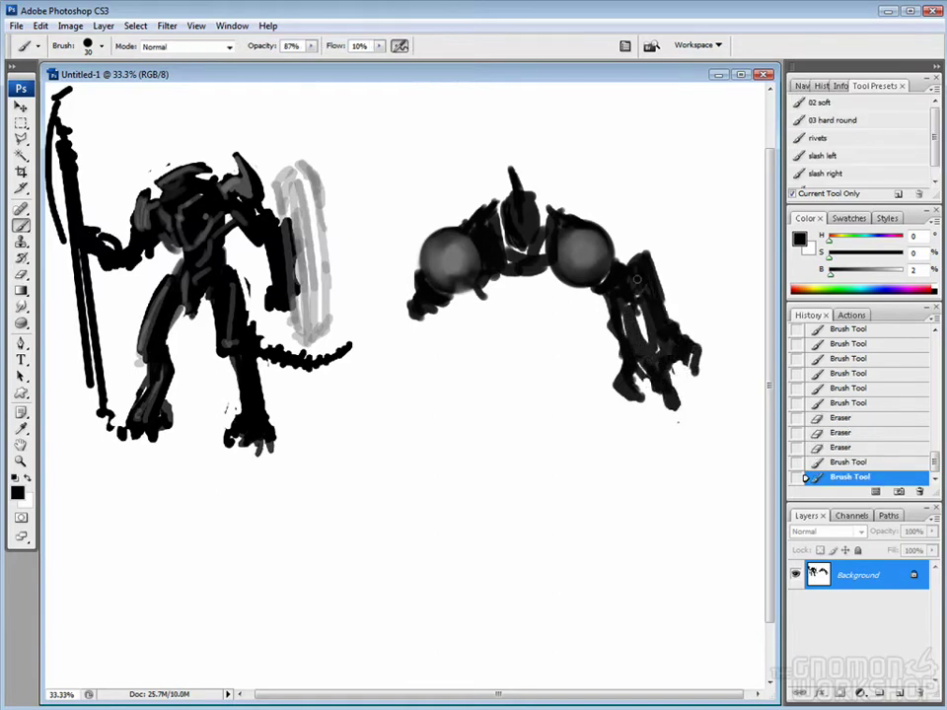
{"action": "left_click_drag", "start_coordinate": [420, 232], "coordinate": [432, 217]}
{"action": "mouse_move", "coordinate": [559, 303]}
{"action": "left_mouse_down"}
{"action": "mouse_move", "coordinate": [569, 292]}
{"action": "mouse_move", "coordinate": [547, 321]}
{"action": "mouse_move", "coordinate": [471, 316]}
{"action": "mouse_move", "coordinate": [528, 288]}
{"action": "left_mouse_up"}
Shade the right robot's chest mid-grey with near-black strokes beneath, sampling greys from the chest.
{"action": "left_click", "coordinate": [448, 254], "text": "alt"}
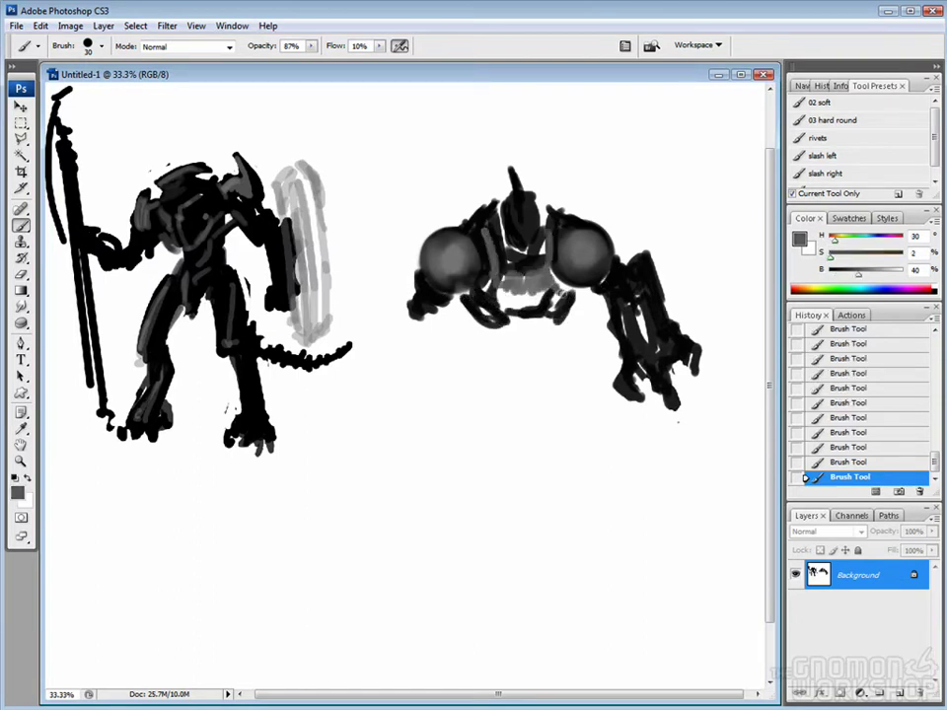
{"action": "left_click", "coordinate": [518, 232], "text": "alt"}
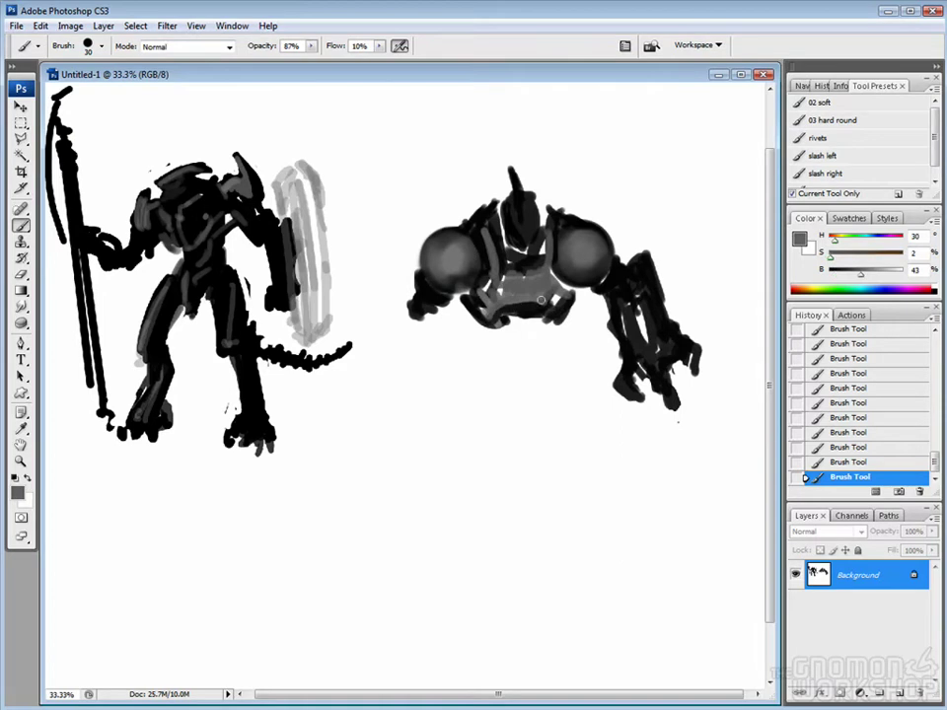
{"action": "left_click_drag", "start_coordinate": [478, 314], "coordinate": [523, 331]}
{"action": "left_click", "coordinate": [513, 237], "text": "alt"}
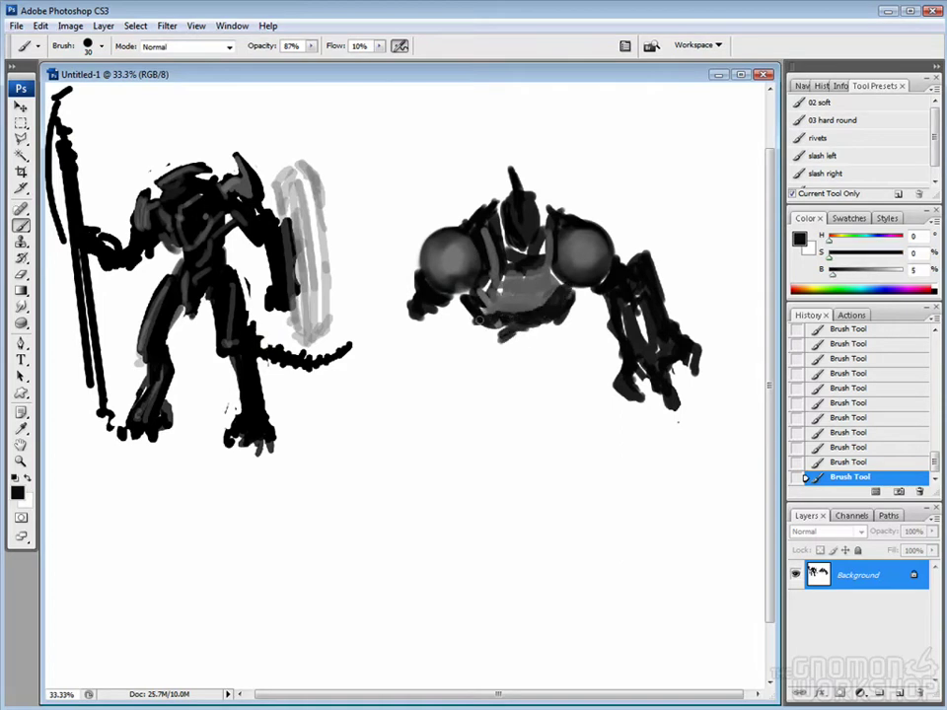
{"action": "left_click_drag", "start_coordinate": [488, 296], "coordinate": [463, 345]}
{"action": "left_click_drag", "start_coordinate": [503, 357], "coordinate": [538, 347]}
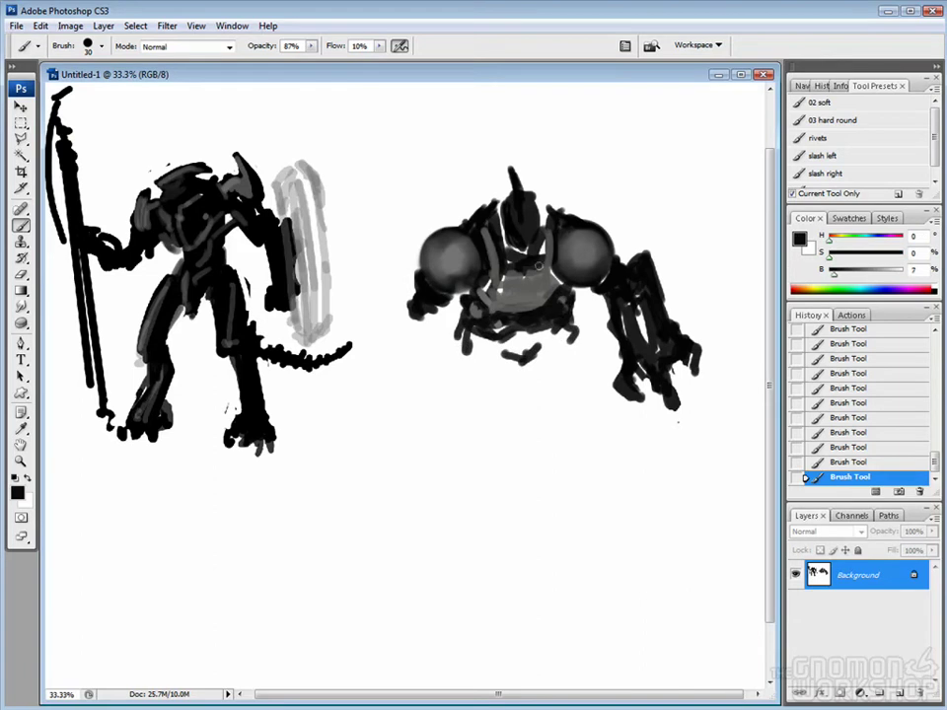
{"action": "left_click", "coordinate": [547, 271], "text": "alt"}
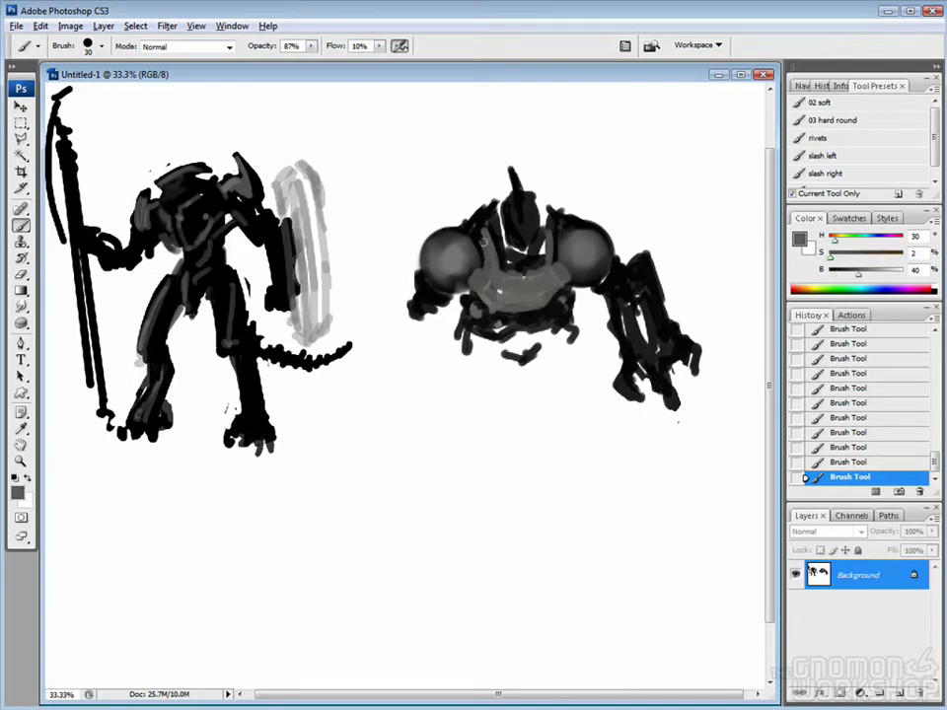
{"action": "left_click", "coordinate": [520, 303], "text": "alt"}
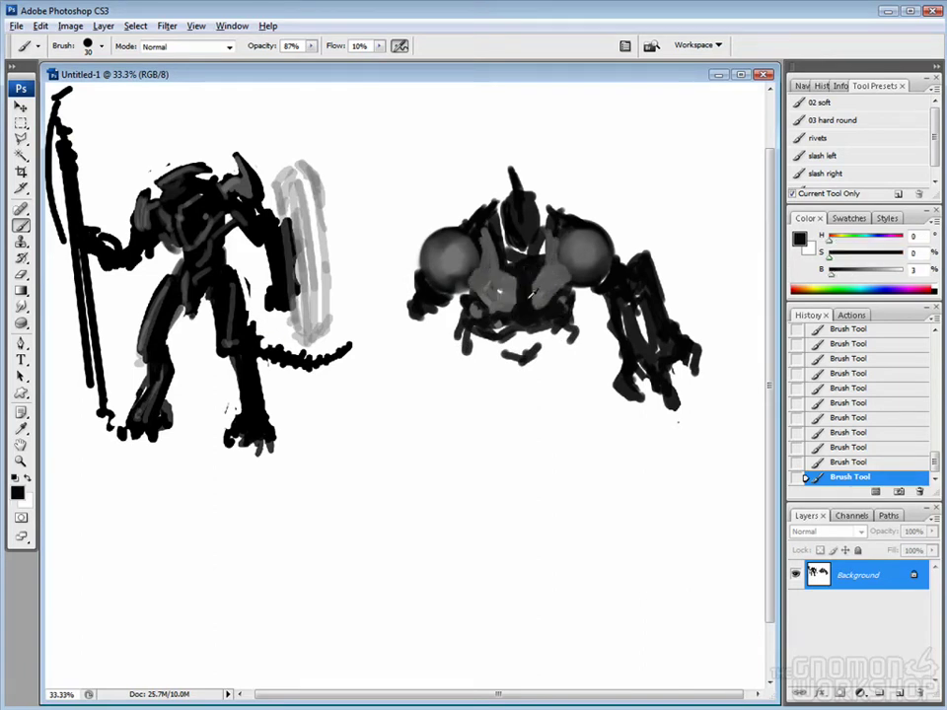
{"action": "left_click", "coordinate": [488, 298], "text": "alt"}
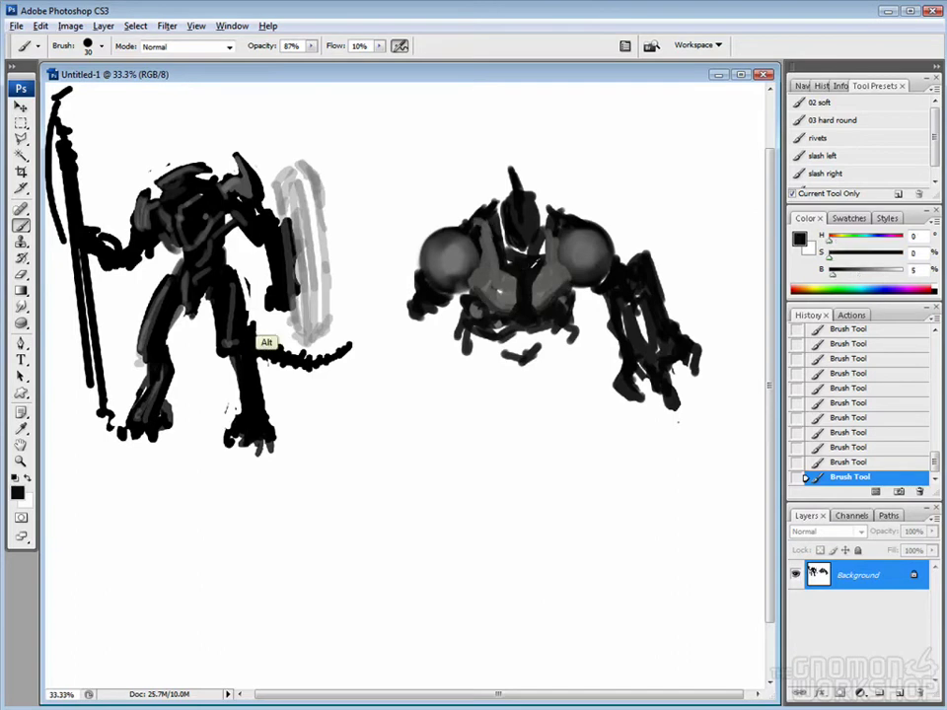
{"action": "left_click", "coordinate": [520, 259], "text": "alt"}
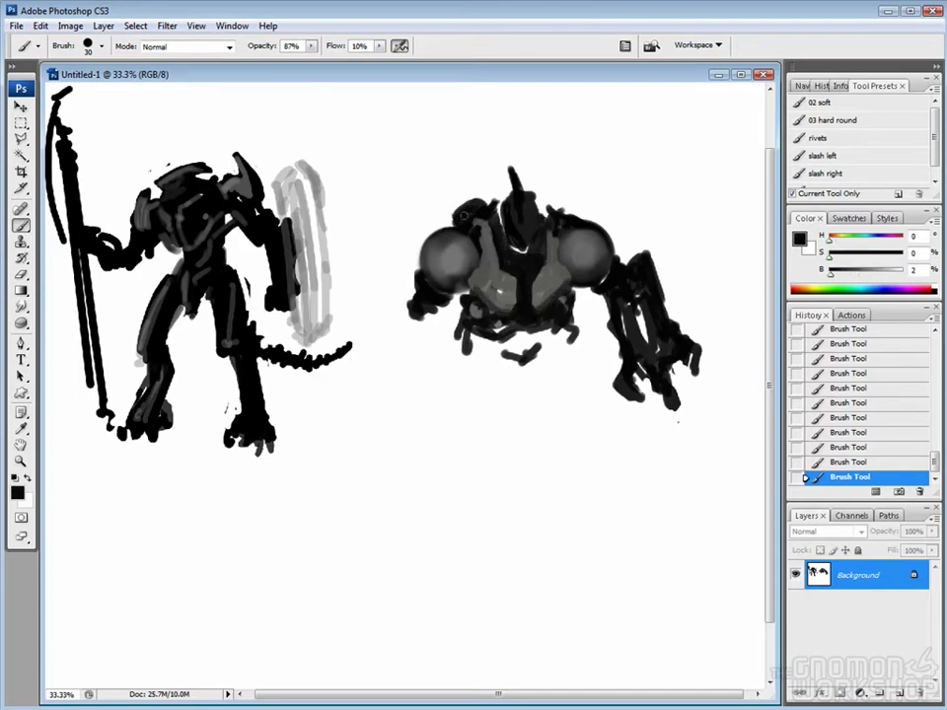
Erase bits of the right robot's head to make its spike thinner.
{"action": "key", "text": "e"}
{"action": "left_click", "coordinate": [493, 204]}
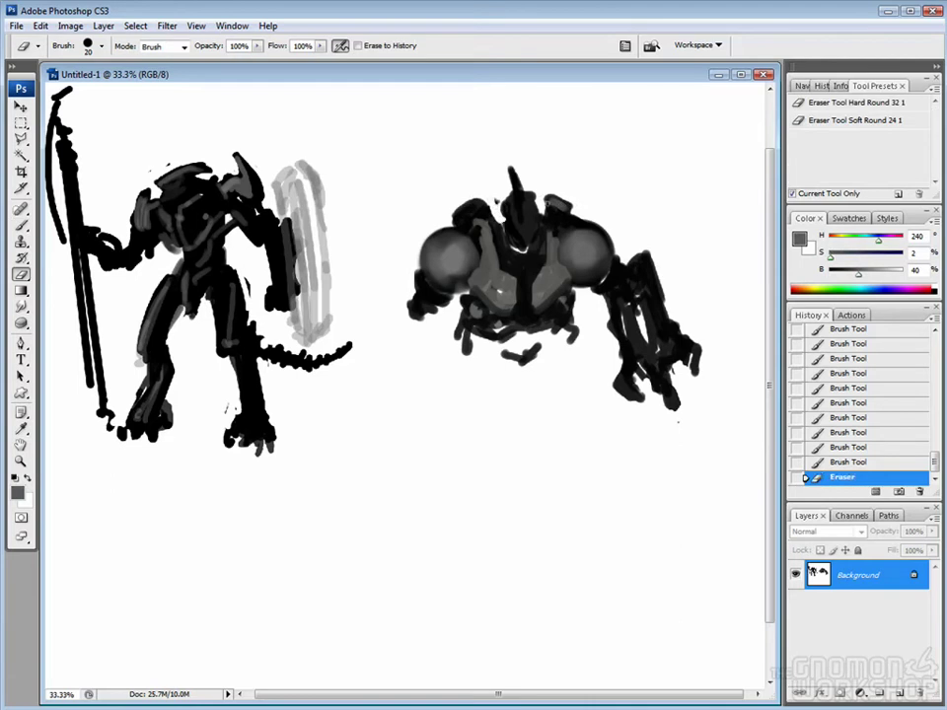
{"action": "left_click", "coordinate": [493, 204]}
{"action": "left_click_drag", "start_coordinate": [523, 177], "coordinate": [520, 196]}
{"action": "left_click_drag", "start_coordinate": [507, 180], "coordinate": [509, 195]}
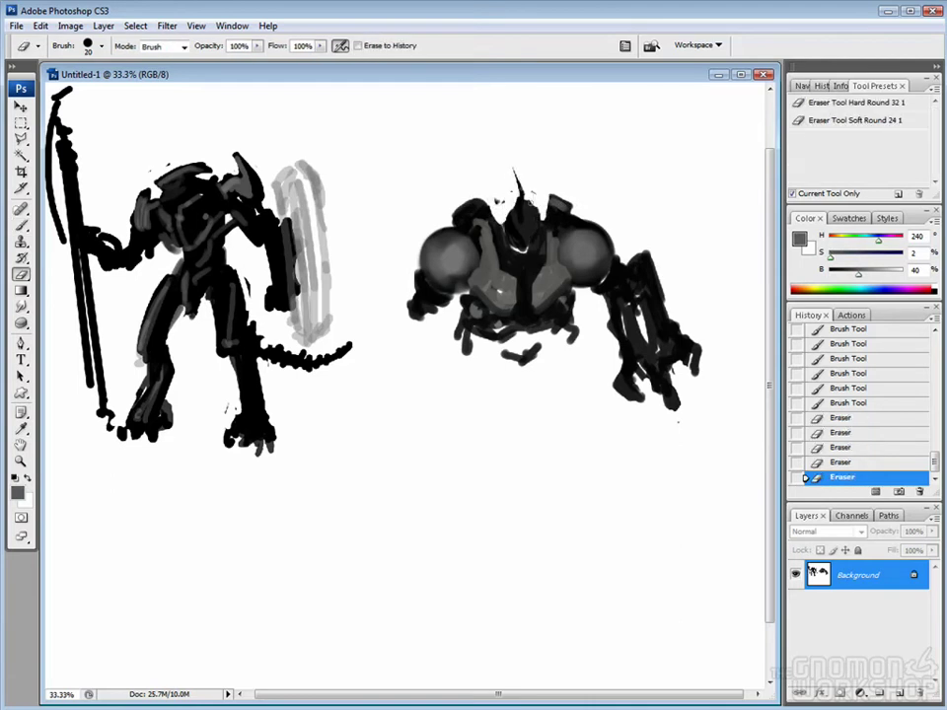
Dab small rivets onto the right robot's head.
{"action": "key", "text": "b"}
{"action": "left_click", "coordinate": [558, 213]}
{"action": "left_click", "coordinate": [552, 206]}
{"action": "left_click", "coordinate": [564, 219]}
{"action": "left_click", "coordinate": [540, 209]}
{"action": "left_click", "coordinate": [559, 213]}
Paint the robot's left arm in long dark strokes.
{"action": "mouse_move", "coordinate": [399, 296]}
{"action": "left_mouse_down"}
{"action": "mouse_move", "coordinate": [398, 341]}
{"action": "mouse_move", "coordinate": [419, 331]}
{"action": "mouse_move", "coordinate": [422, 361]}
{"action": "left_mouse_up"}
{"action": "left_click_drag", "start_coordinate": [434, 306], "coordinate": [430, 363]}
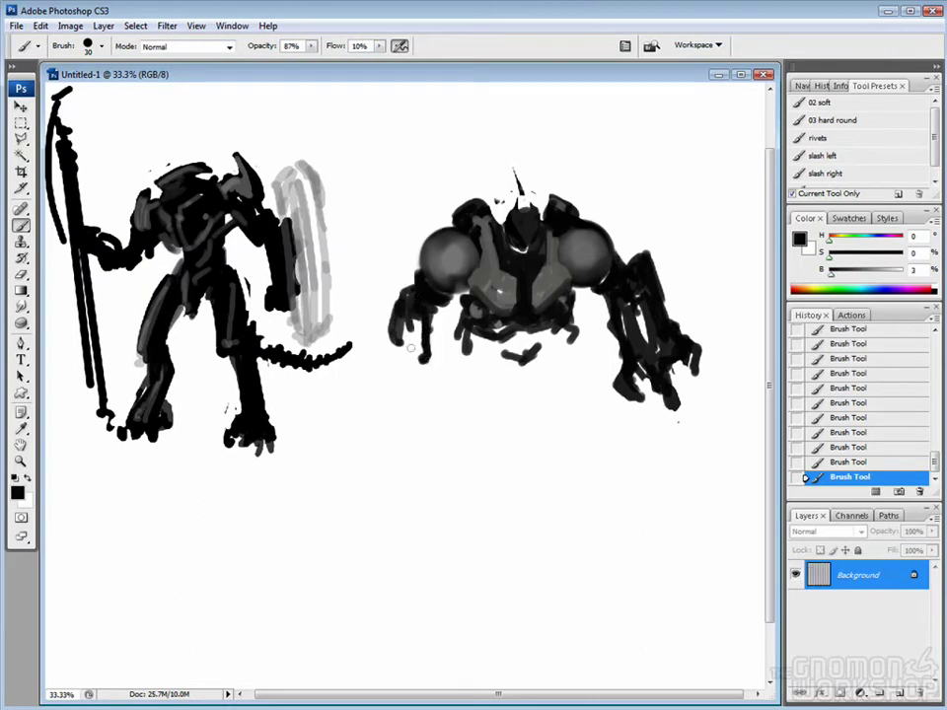
{"action": "left_click", "coordinate": [266, 342], "text": "alt"}
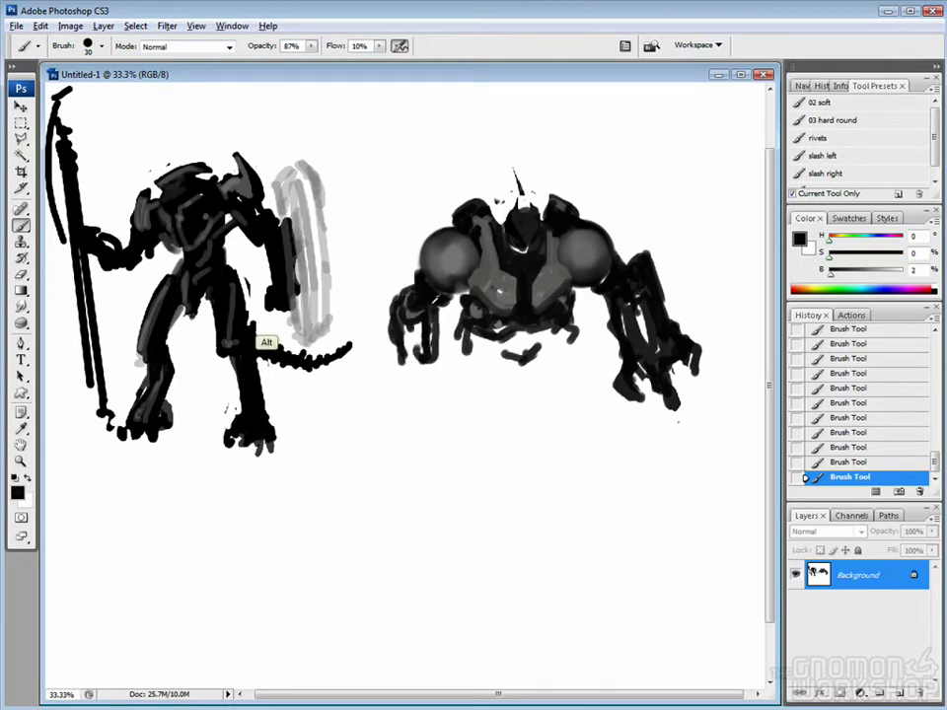
{"action": "left_click", "coordinate": [570, 210], "text": "alt"}
{"action": "mouse_move", "coordinate": [416, 332]}
{"action": "left_mouse_down"}
{"action": "mouse_move", "coordinate": [424, 405]}
{"action": "mouse_move", "coordinate": [399, 325]}
{"action": "mouse_move", "coordinate": [404, 405]}
{"action": "mouse_move", "coordinate": [391, 321]}
{"action": "mouse_move", "coordinate": [414, 426]}
{"action": "mouse_move", "coordinate": [434, 326]}
{"action": "mouse_move", "coordinate": [448, 424]}
{"action": "left_mouse_up"}
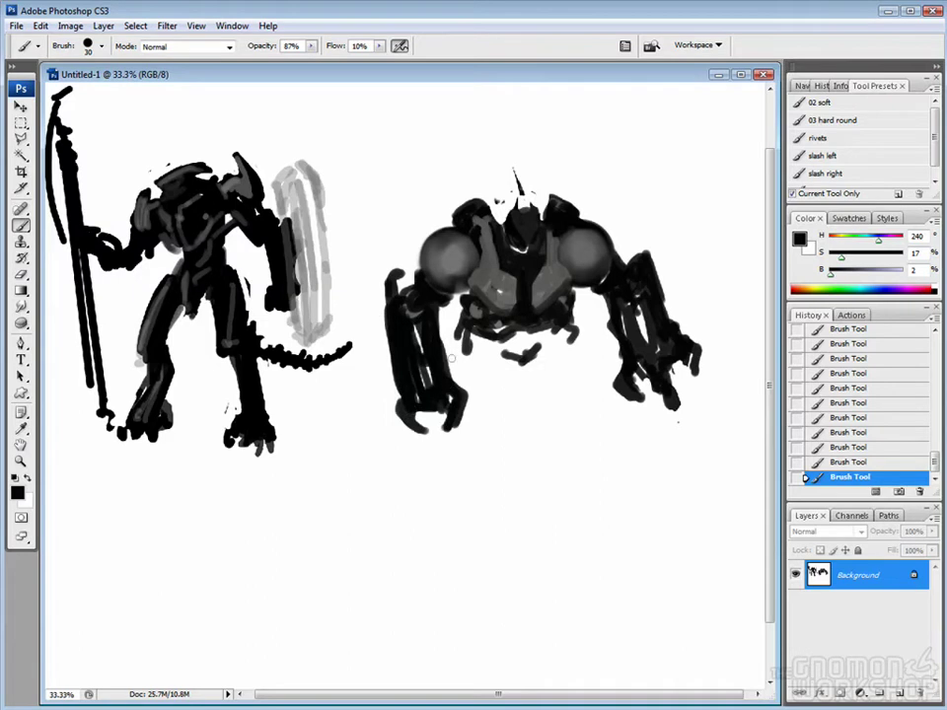
{"action": "left_click", "coordinate": [410, 405], "text": "alt"}
Erase the lower left arm and repaint it longer in mid-grey strokes.
{"action": "key", "text": "f"}
{"action": "key", "text": "e"}
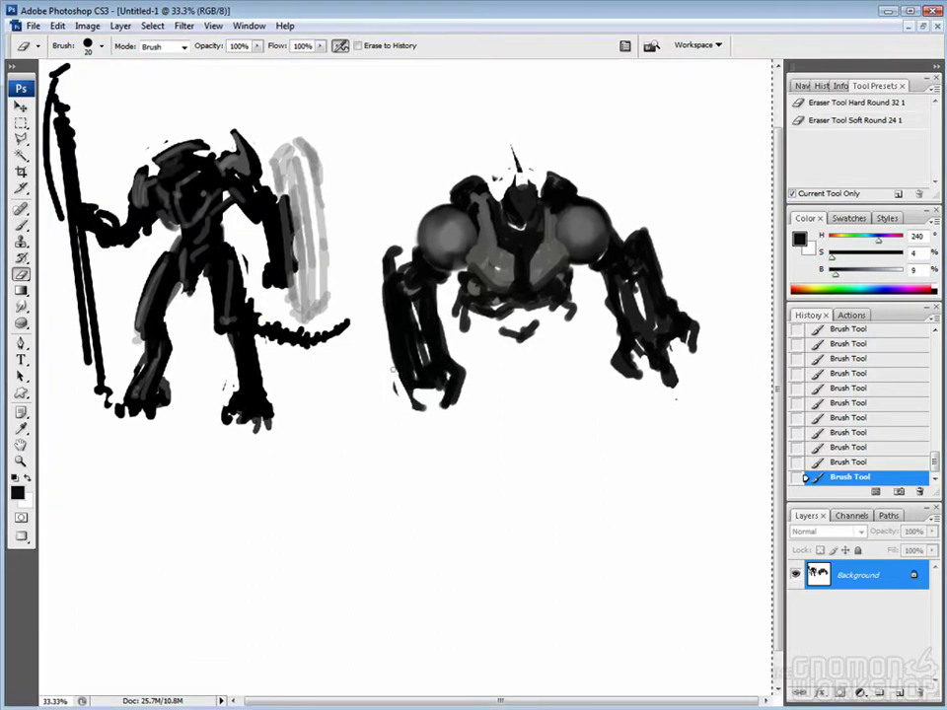
{"action": "left_click", "coordinate": [456, 414]}
{"action": "mouse_move", "coordinate": [457, 414]}
{"action": "left_mouse_down"}
{"action": "mouse_move", "coordinate": [446, 345]}
{"action": "mouse_move", "coordinate": [436, 380]}
{"action": "left_mouse_up"}
{"action": "key", "text": "b"}
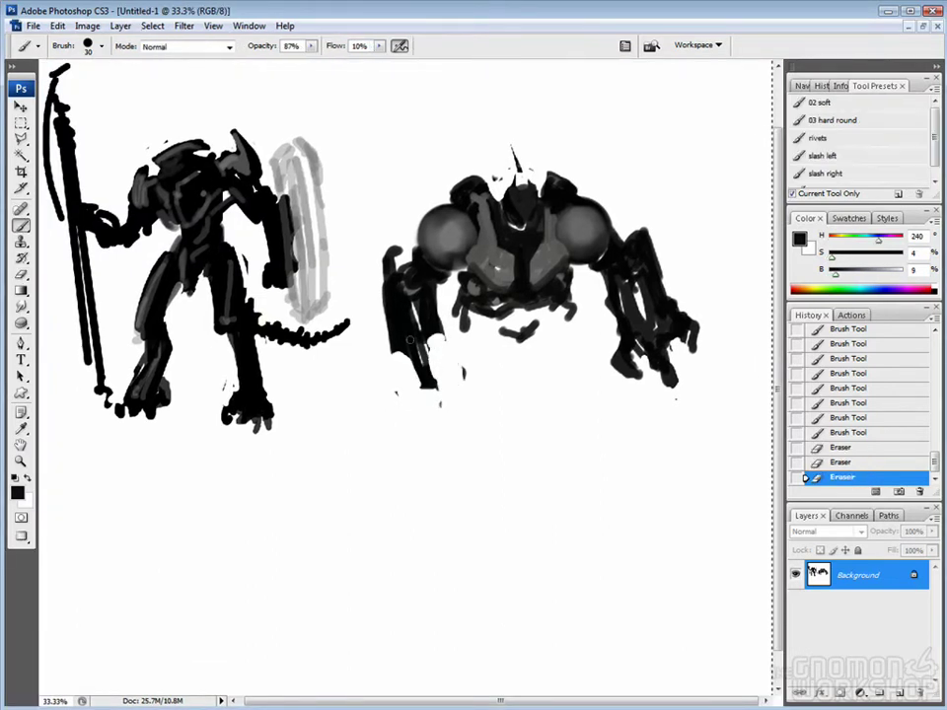
{"action": "left_click", "coordinate": [391, 341], "text": "alt"}
{"action": "mouse_move", "coordinate": [391, 330]}
{"action": "left_mouse_down"}
{"action": "mouse_move", "coordinate": [393, 402]}
{"action": "mouse_move", "coordinate": [404, 429]}
{"action": "left_mouse_up"}
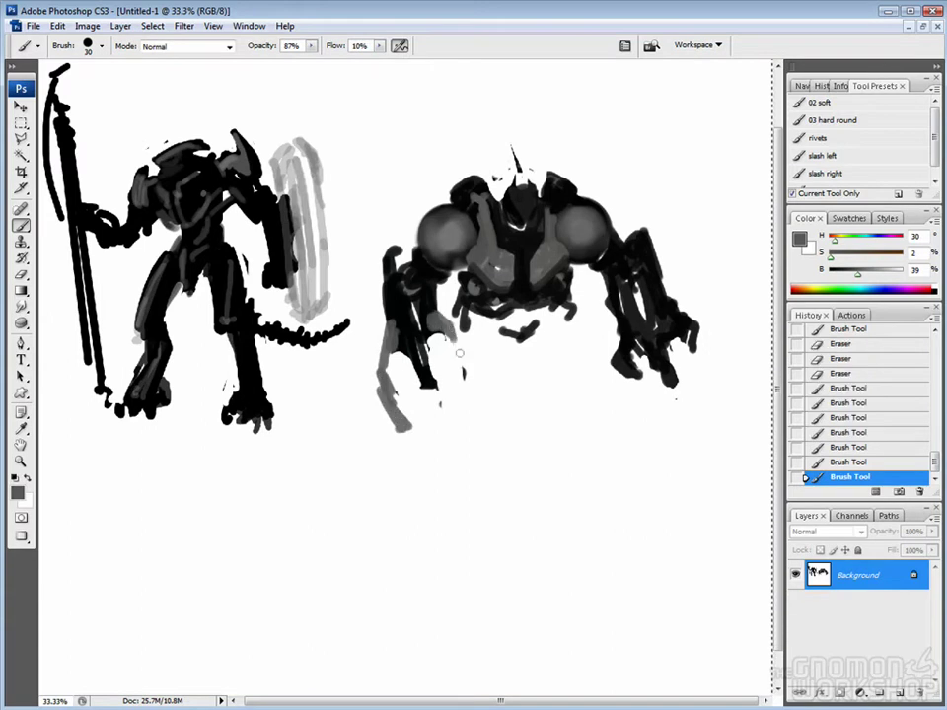
{"action": "left_click_drag", "start_coordinate": [452, 346], "coordinate": [465, 409]}
Outline the right robot's left arm in near-black strokes.
{"action": "left_click", "coordinate": [441, 338], "text": "alt"}
{"action": "left_click", "coordinate": [426, 357], "text": "alt"}
{"action": "left_click_drag", "start_coordinate": [387, 267], "coordinate": [400, 429]}
{"action": "left_click_drag", "start_coordinate": [399, 296], "coordinate": [434, 385]}
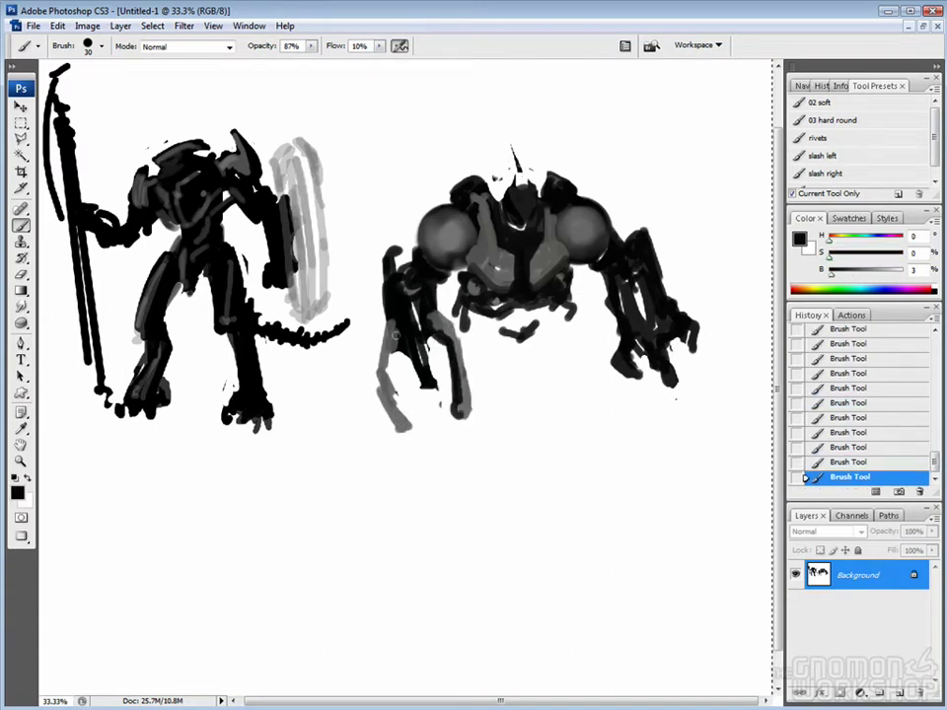
{"action": "left_click_drag", "start_coordinate": [449, 326], "coordinate": [464, 415]}
Touch up marks near the grey shield and add mid-grey strokes to the robot.
{"action": "left_click", "coordinate": [202, 259], "text": "alt"}
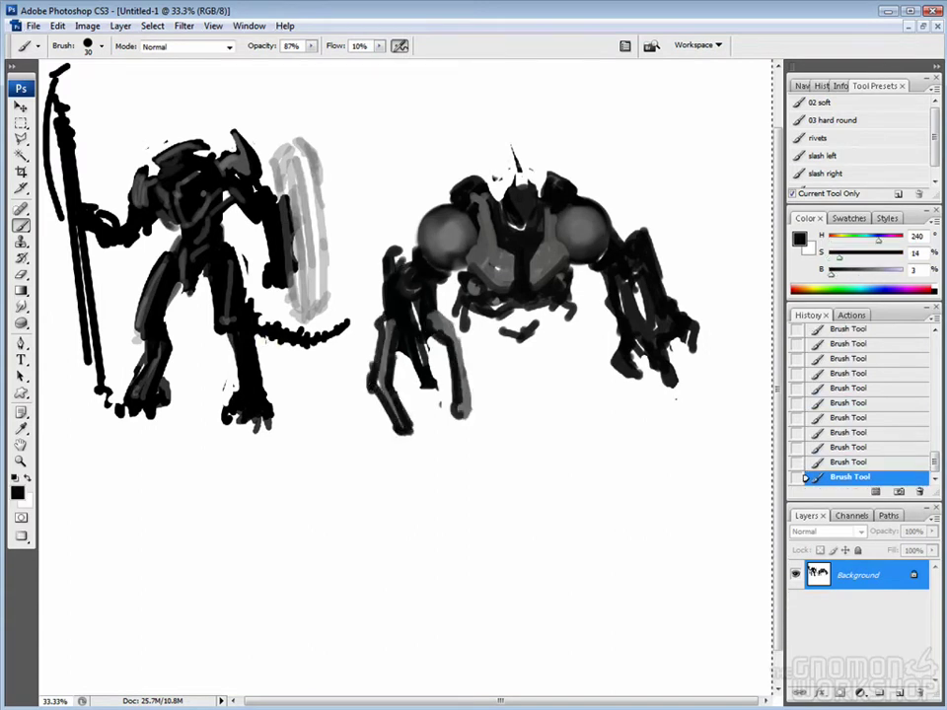
{"action": "key", "text": "e"}
{"action": "key", "text": "b"}
{"action": "mouse_move", "coordinate": [306, 261]}
{"action": "left_mouse_down"}
{"action": "mouse_move", "coordinate": [308, 281]}
{"action": "mouse_move", "coordinate": [329, 292]}
{"action": "mouse_move", "coordinate": [316, 288]}
{"action": "mouse_move", "coordinate": [309, 298]}
{"action": "left_mouse_up"}
{"action": "key", "text": "e"}
{"action": "key", "text": "b"}
{"action": "left_click", "coordinate": [435, 377], "text": "alt"}
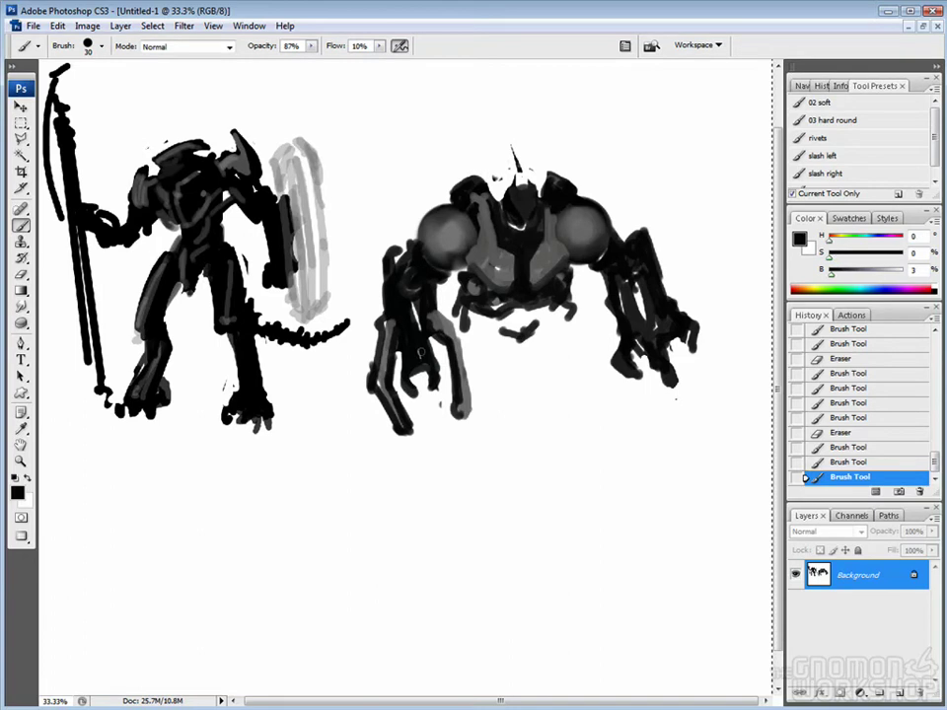
{"action": "left_click_drag", "start_coordinate": [435, 379], "coordinate": [440, 404]}
Paint the robot's underside as a dark mass.
{"action": "left_click", "coordinate": [513, 227], "text": "alt"}
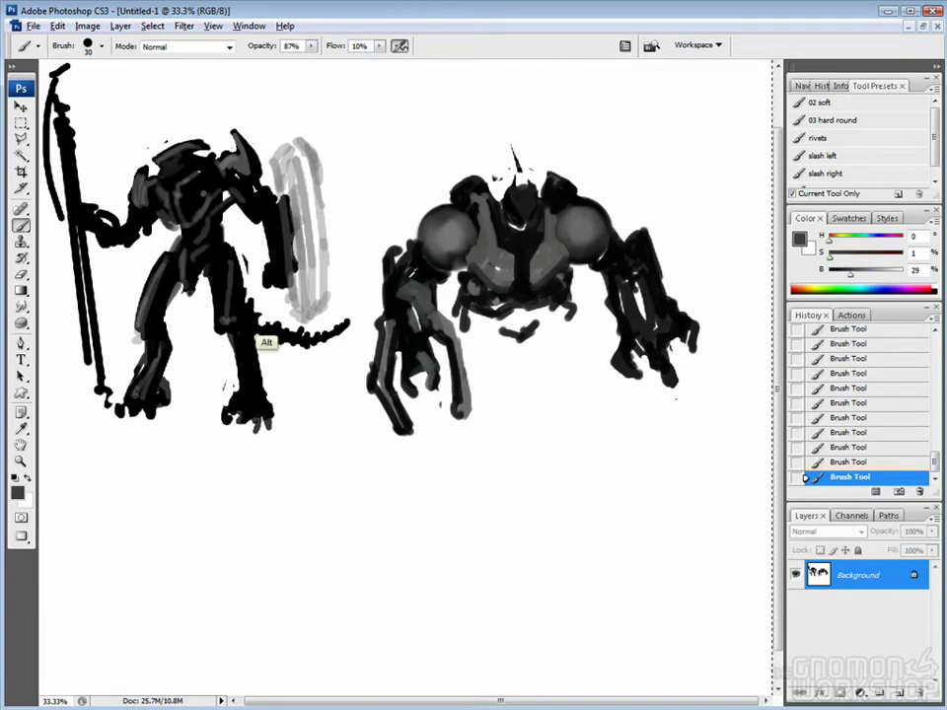
{"action": "left_click_drag", "start_coordinate": [484, 316], "coordinate": [498, 335]}
{"action": "left_click_drag", "start_coordinate": [557, 304], "coordinate": [571, 318]}
{"action": "mouse_move", "coordinate": [521, 325]}
{"action": "left_mouse_down"}
{"action": "mouse_move", "coordinate": [541, 335]}
{"action": "mouse_move", "coordinate": [527, 335]}
{"action": "mouse_move", "coordinate": [514, 367]}
{"action": "mouse_move", "coordinate": [570, 329]}
{"action": "left_mouse_up"}
{"action": "left_click", "coordinate": [543, 304], "text": "alt"}
Paint two thick dark legs down from the lower body with an enlarged brush.
{"action": "key", "text": "]"}
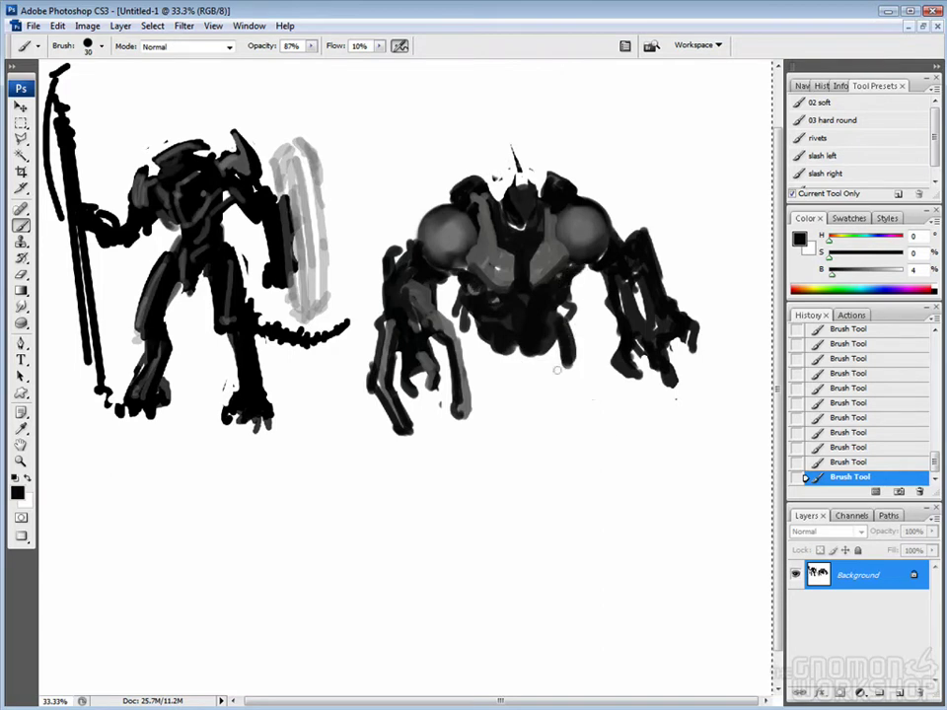
{"action": "key", "text": "]"}
{"action": "key", "text": "]"}
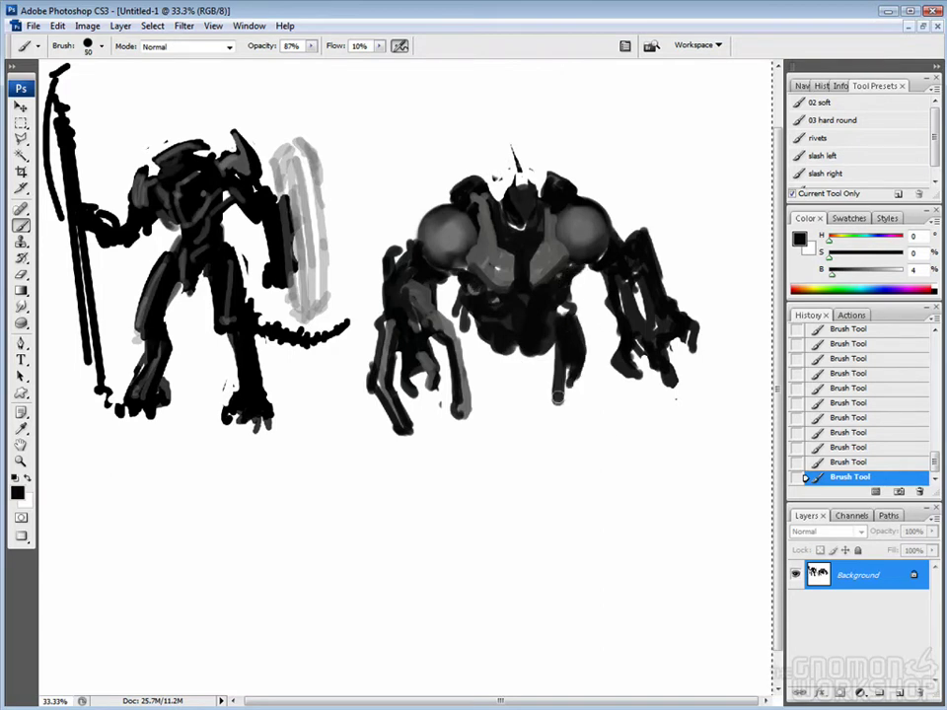
{"action": "left_click_drag", "start_coordinate": [564, 313], "coordinate": [552, 437]}
{"action": "left_click_drag", "start_coordinate": [577, 341], "coordinate": [588, 420]}
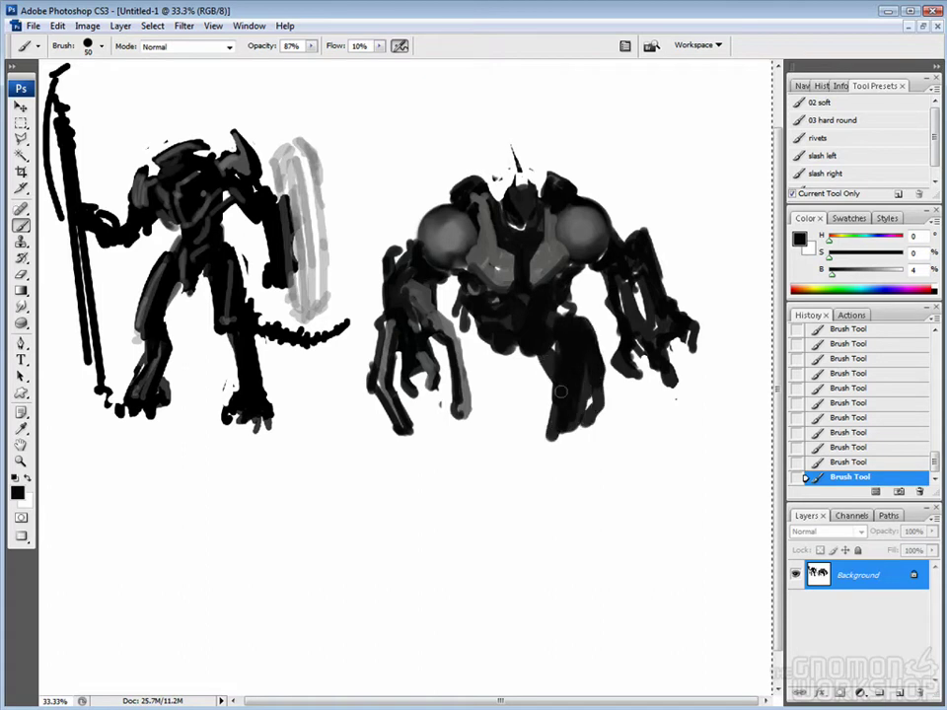
{"action": "left_click_drag", "start_coordinate": [543, 366], "coordinate": [592, 473]}
{"action": "key", "text": "bracketright"}
{"action": "key", "text": "bracketright"}
{"action": "mouse_move", "coordinate": [592, 414]}
{"action": "left_mouse_down"}
{"action": "mouse_move", "coordinate": [597, 478]}
{"action": "mouse_move", "coordinate": [607, 483]}
{"action": "mouse_move", "coordinate": [464, 296]}
{"action": "left_mouse_up"}
{"action": "key", "text": "bracketleft"}
{"action": "key", "text": "bracketleft"}
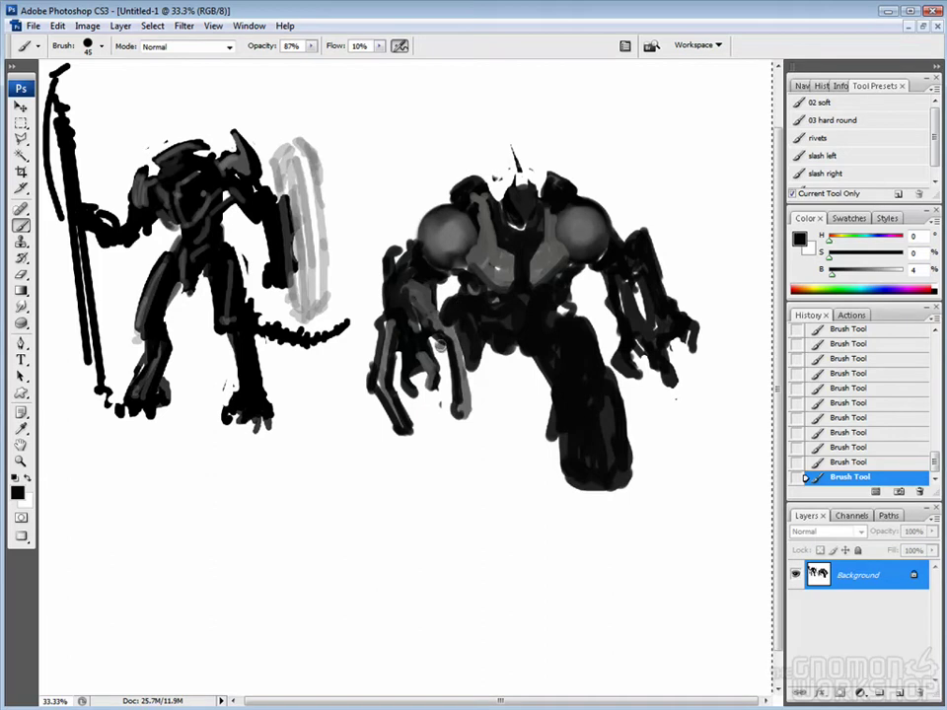
{"action": "mouse_move", "coordinate": [439, 395]}
{"action": "left_mouse_down"}
{"action": "mouse_move", "coordinate": [444, 463]}
{"action": "mouse_move", "coordinate": [429, 414]}
{"action": "mouse_move", "coordinate": [454, 458]}
{"action": "mouse_move", "coordinate": [434, 391]}
{"action": "mouse_move", "coordinate": [429, 434]}
{"action": "mouse_move", "coordinate": [400, 476]}
{"action": "mouse_move", "coordinate": [422, 473]}
{"action": "left_mouse_up"}
{"action": "key", "text": "bracketleft"}
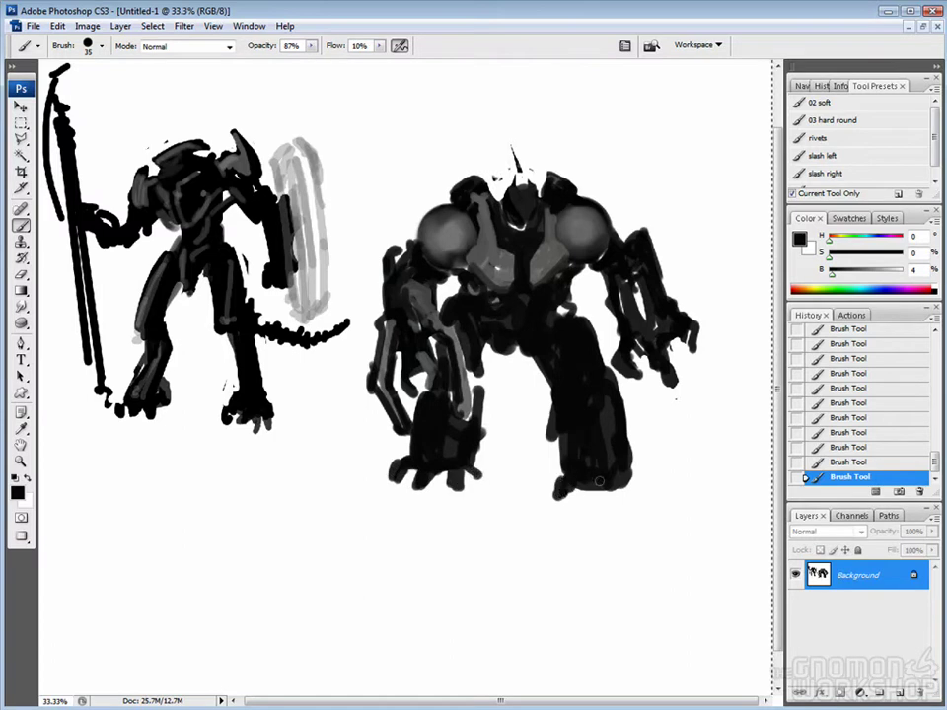
Add clawed toes to the right foot, erase stray marks, and stroke grey down the lower torso.
{"action": "left_click_drag", "start_coordinate": [617, 485], "coordinate": [649, 476]}
{"action": "key", "text": "e"}
{"action": "mouse_move", "coordinate": [462, 360]}
{"action": "left_mouse_down"}
{"action": "mouse_move", "coordinate": [474, 350]}
{"action": "mouse_move", "coordinate": [464, 361]}
{"action": "mouse_move", "coordinate": [514, 364]}
{"action": "mouse_move", "coordinate": [518, 394]}
{"action": "left_mouse_up"}
{"action": "key", "text": "b"}
{"action": "left_click", "coordinate": [498, 296], "text": "alt"}
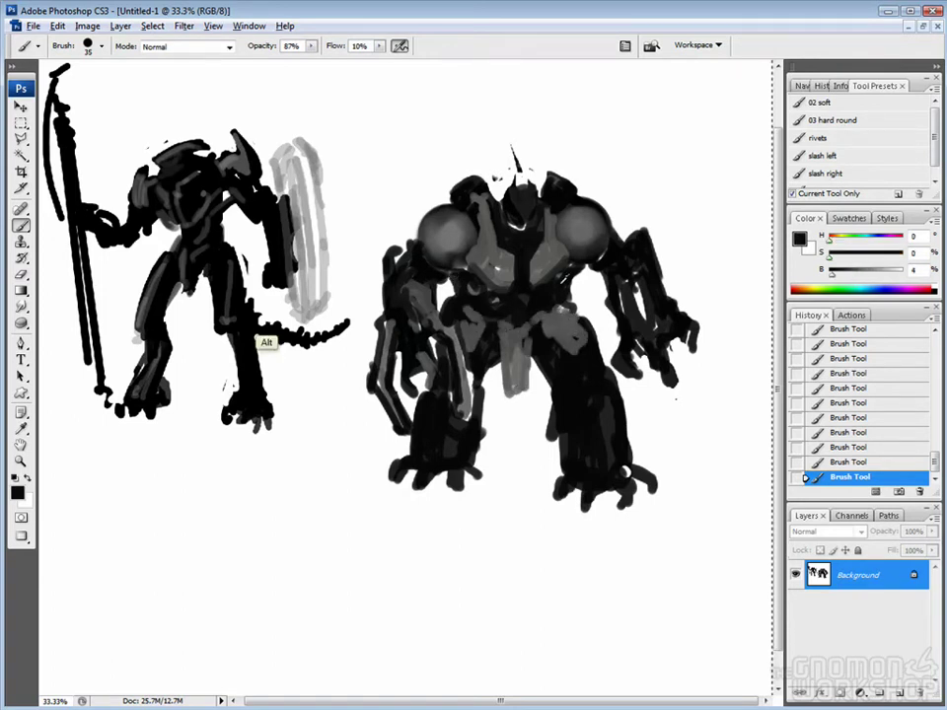
{"action": "left_click", "coordinate": [439, 201], "text": "alt"}
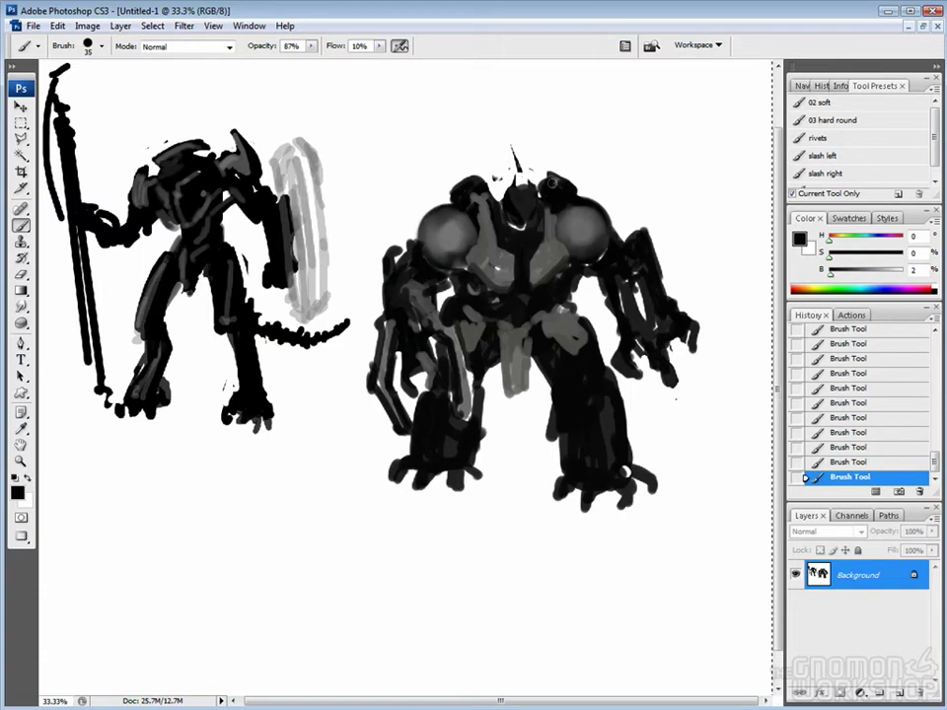
Sample mid-grey and near-black tones from the robot's shoulder, head and leg.
{"action": "left_click", "coordinate": [567, 214], "text": "alt"}
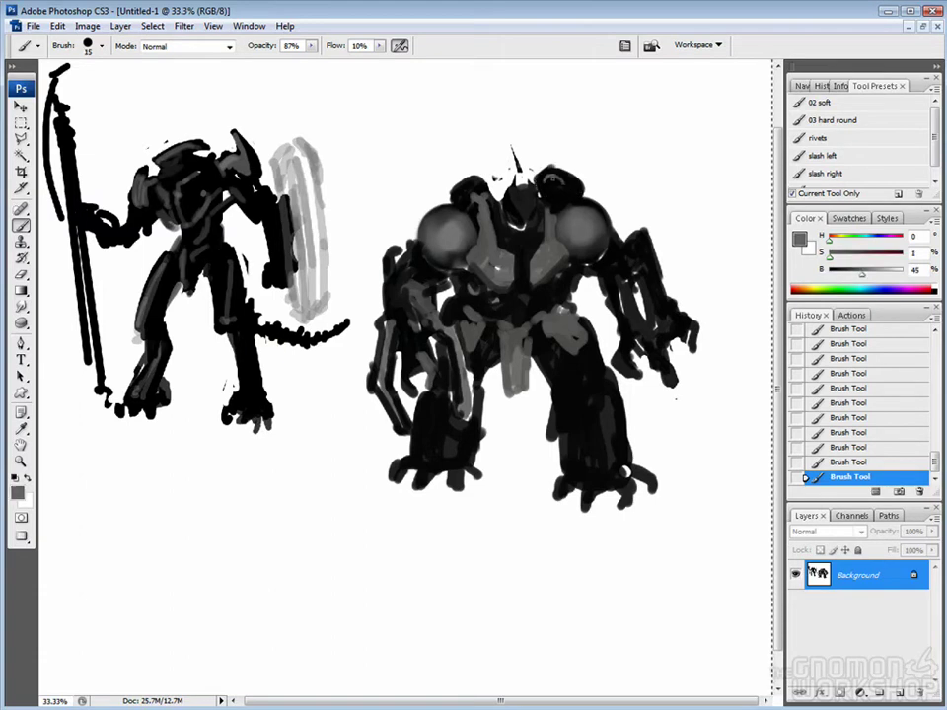
{"action": "left_click", "coordinate": [557, 187], "text": "alt"}
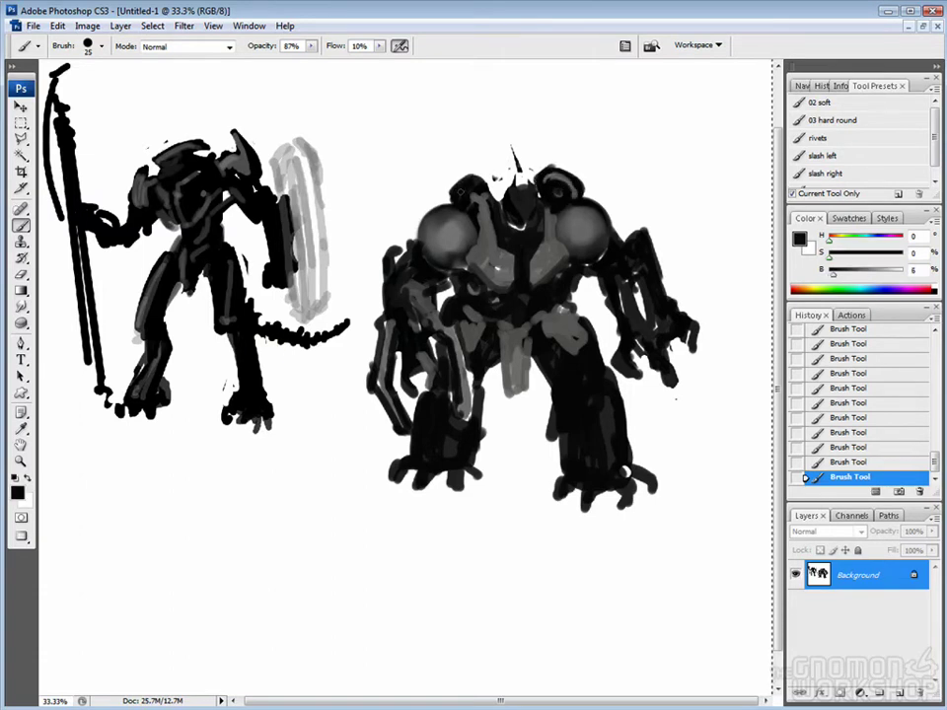
{"action": "left_click", "coordinate": [615, 431], "text": "alt"}
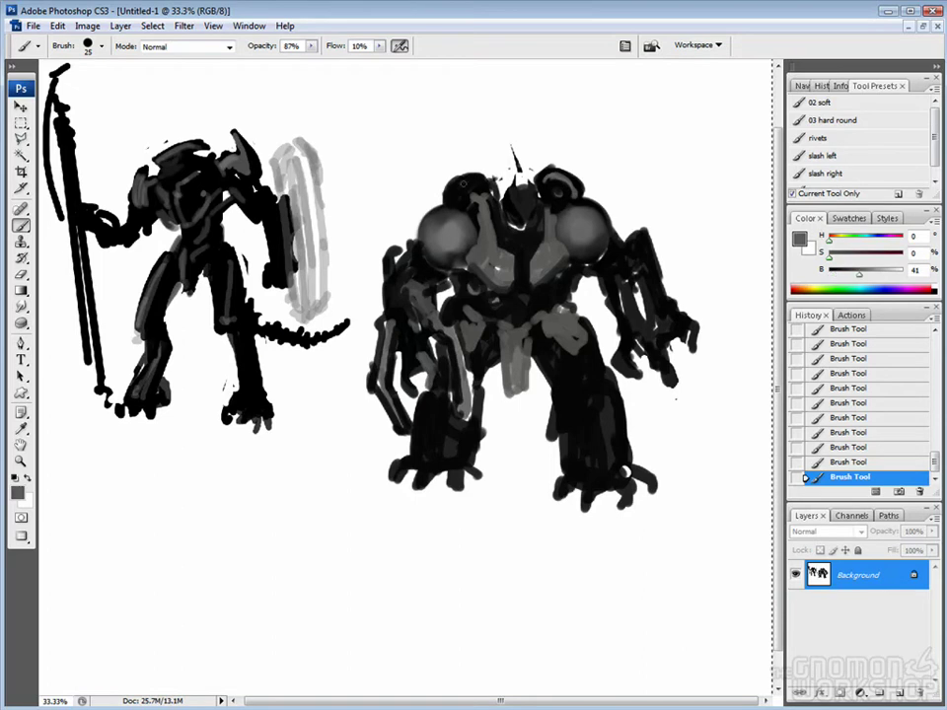
{"action": "left_click", "coordinate": [201, 257], "text": "alt"}
{"action": "left_click", "coordinate": [201, 258], "text": "alt"}
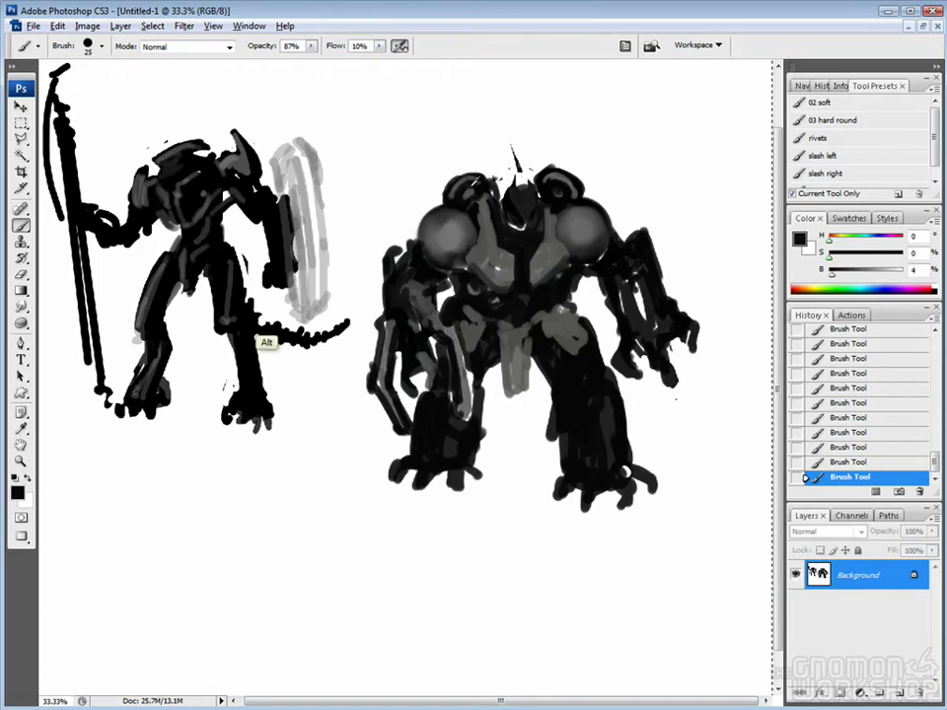
{"action": "key", "text": "e"}
{"action": "key", "text": "b"}
Paint small dark strokes around the robot's head.
{"action": "mouse_move", "coordinate": [512, 163]}
{"action": "left_mouse_down"}
{"action": "mouse_move", "coordinate": [387, 124]}
{"action": "mouse_move", "coordinate": [390, 143]}
{"action": "mouse_move", "coordinate": [201, 257]}
{"action": "left_mouse_up"}
{"action": "key", "text": "e"}
{"action": "key", "text": "b"}
{"action": "left_click", "coordinate": [201, 258], "text": "alt"}
{"action": "mouse_move", "coordinate": [417, 144]}
{"action": "left_mouse_down"}
{"action": "mouse_move", "coordinate": [406, 150]}
{"action": "mouse_move", "coordinate": [434, 148]}
{"action": "left_mouse_up"}
{"action": "left_click_drag", "start_coordinate": [623, 190], "coordinate": [674, 192]}
{"action": "left_click_drag", "start_coordinate": [407, 138], "coordinate": [418, 150]}
Add a small grey mark on the head and darker strokes on the robot's chest.
{"action": "left_click", "coordinate": [201, 257], "text": "alt"}
{"action": "left_click_drag", "start_coordinate": [513, 211], "coordinate": [521, 216]}
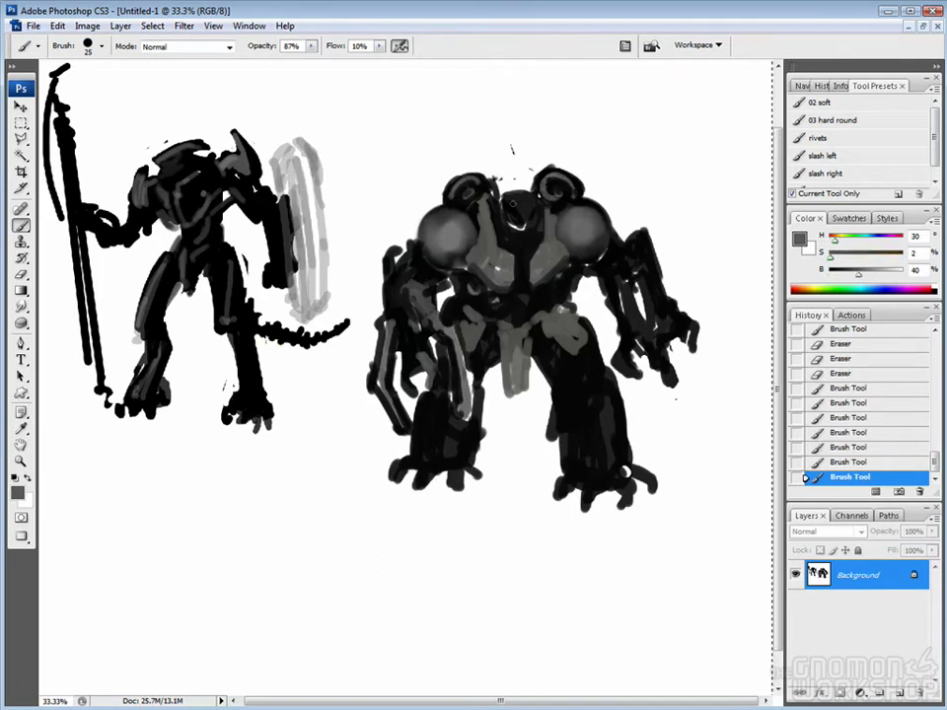
{"action": "left_click", "coordinate": [201, 257], "text": "alt"}
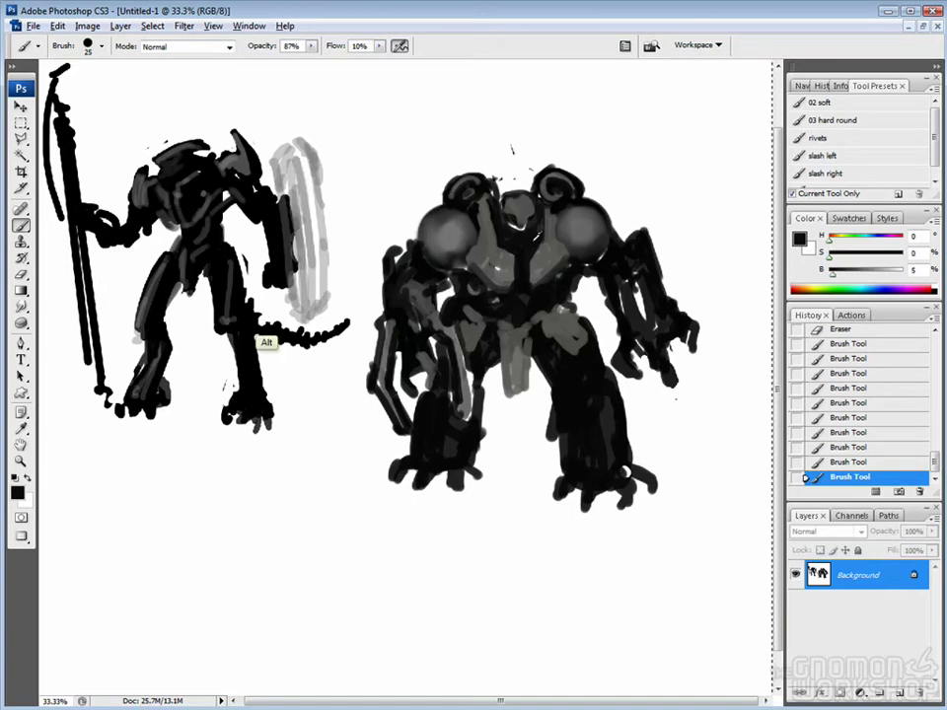
{"action": "left_click_drag", "start_coordinate": [508, 212], "coordinate": [529, 225]}
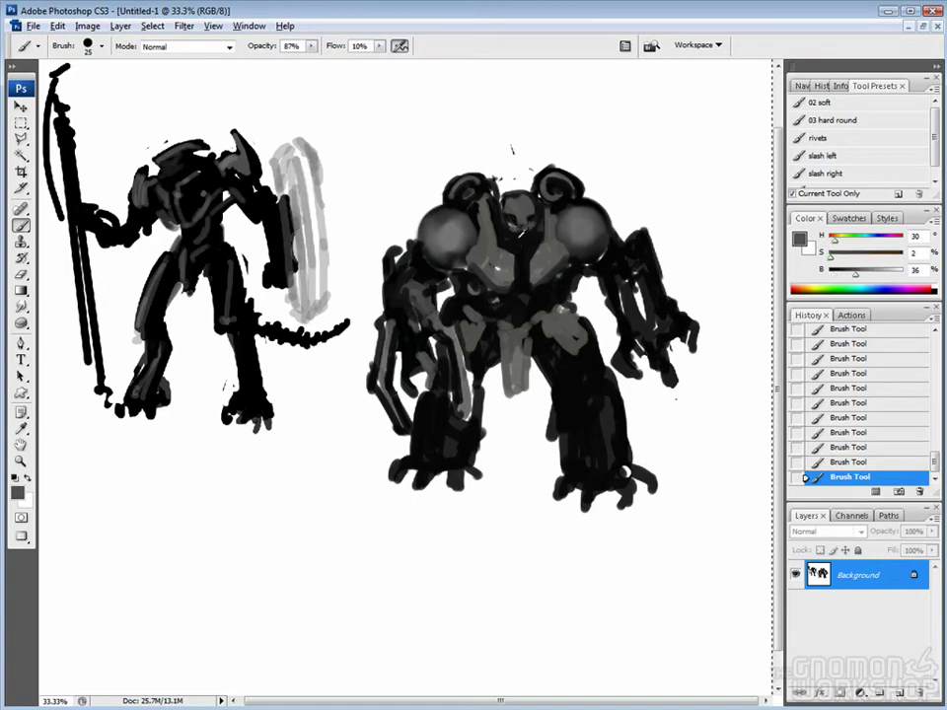
With a smaller brush, undo and redraw the dark stroke near the robot's right hand.
{"action": "left_click", "coordinate": [201, 257], "text": "alt"}
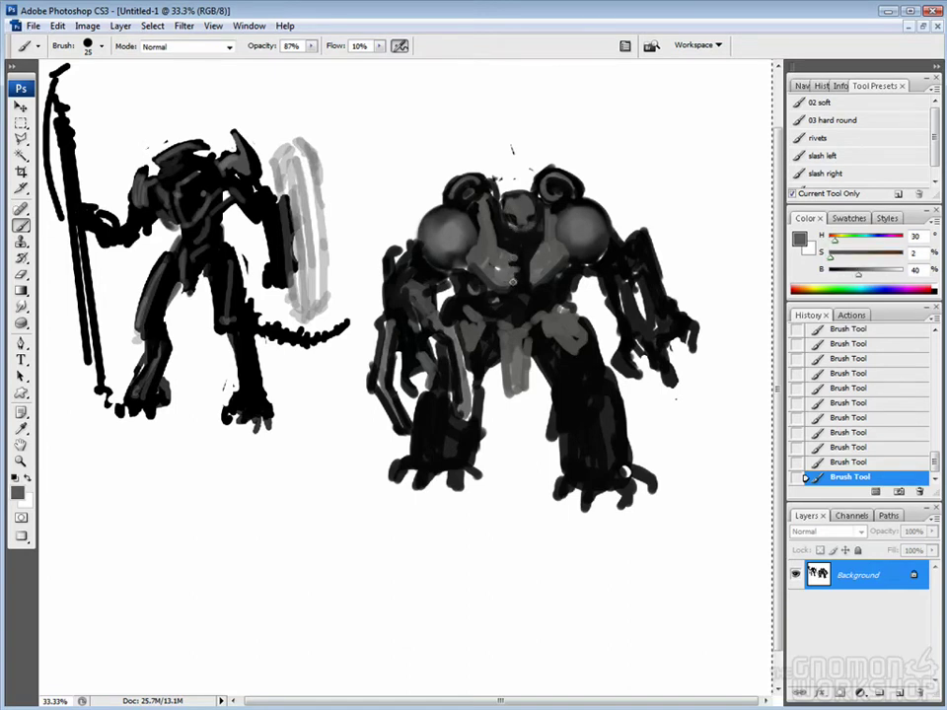
{"action": "left_click", "coordinate": [201, 257], "text": "alt"}
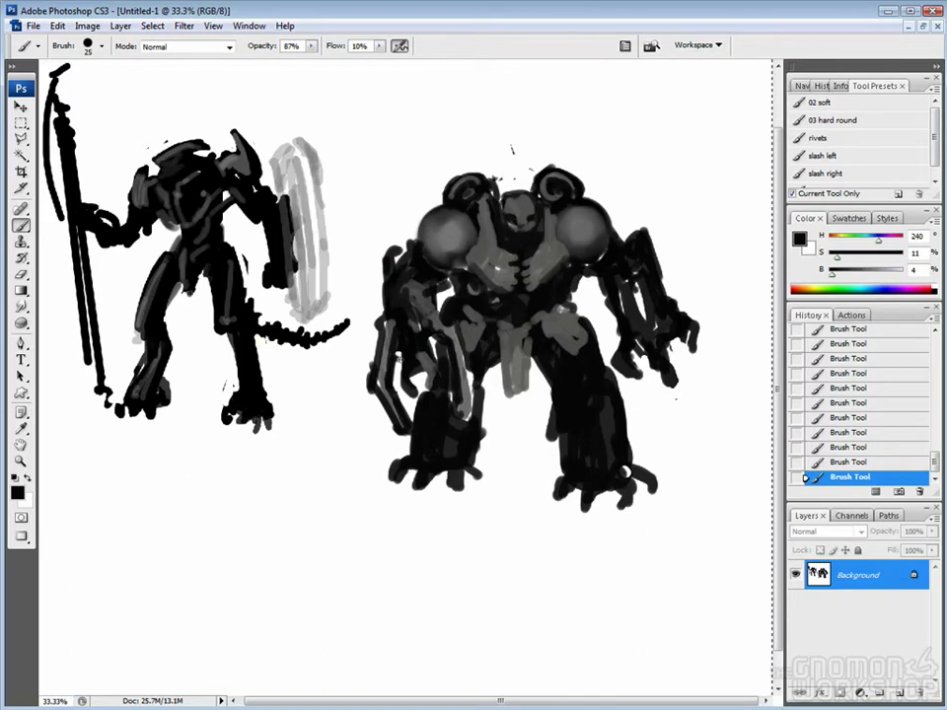
{"action": "left_click", "coordinate": [440, 336], "text": "alt"}
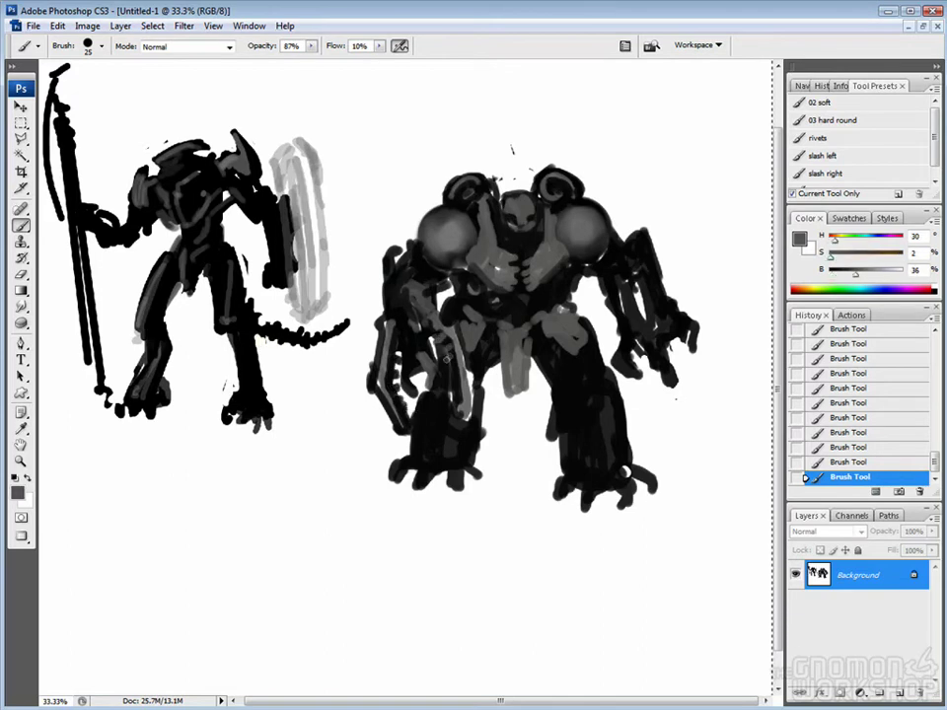
{"action": "left_click", "coordinate": [202, 258], "text": "alt"}
{"action": "key", "text": "bracketleft"}
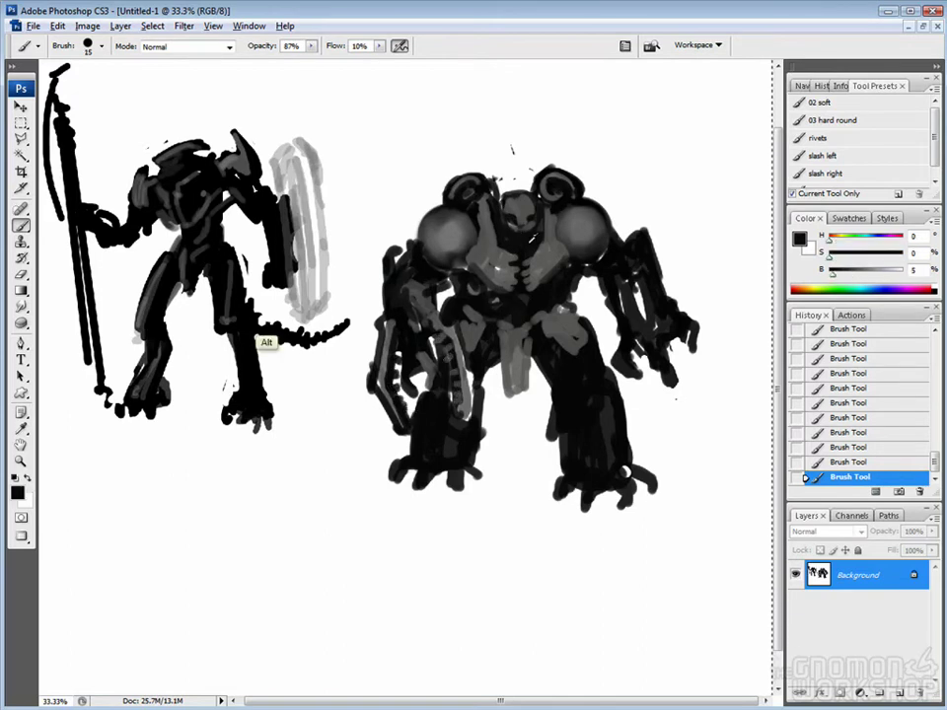
{"action": "key", "text": "ctrl+z"}
{"action": "left_click_drag", "start_coordinate": [612, 363], "coordinate": [691, 345]}
Sample dark and mid greys from the robot's head and both shoulder pods.
{"action": "left_click", "coordinate": [514, 222], "text": "alt"}
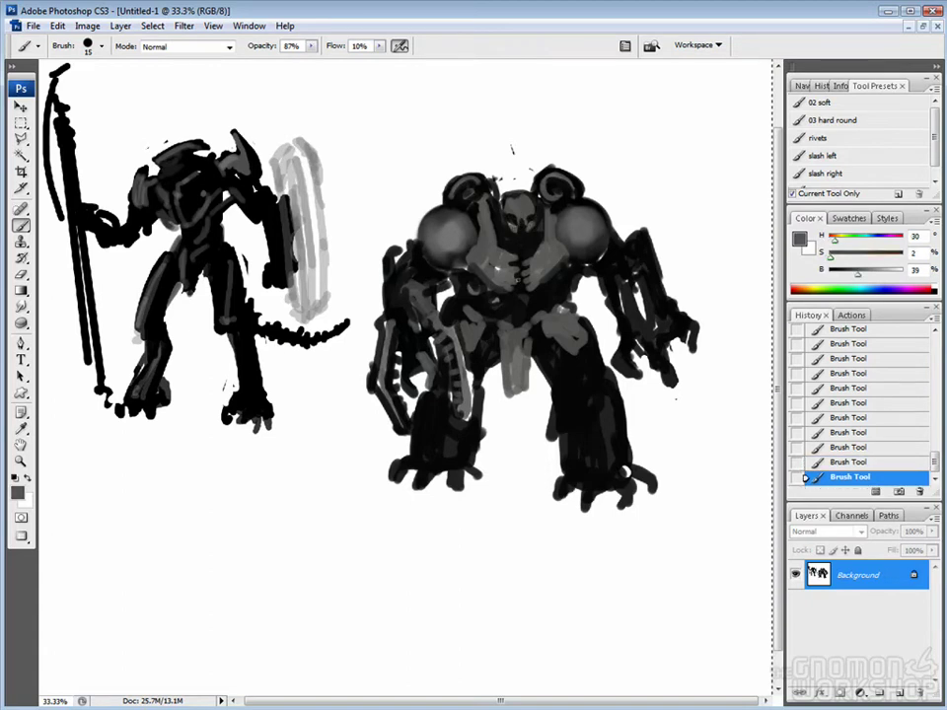
{"action": "left_click", "coordinate": [460, 213], "text": "alt"}
{"action": "left_click", "coordinate": [573, 211], "text": "alt"}
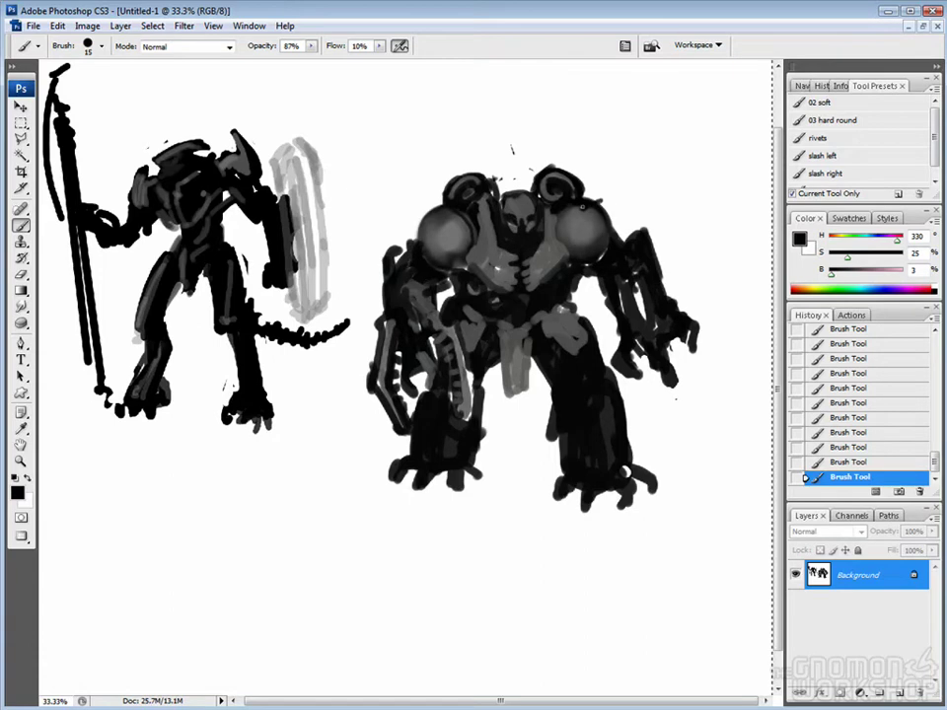
{"action": "left_click", "coordinate": [590, 209], "text": "alt"}
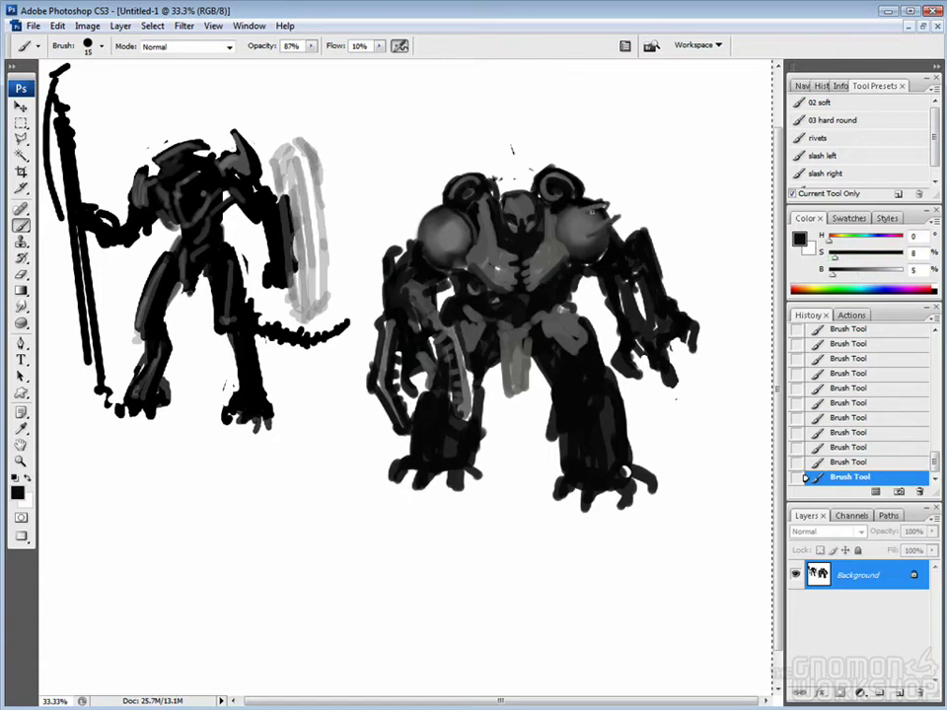
{"action": "left_click", "coordinate": [621, 225], "text": "alt"}
{"action": "left_click", "coordinate": [632, 192], "text": "alt"}
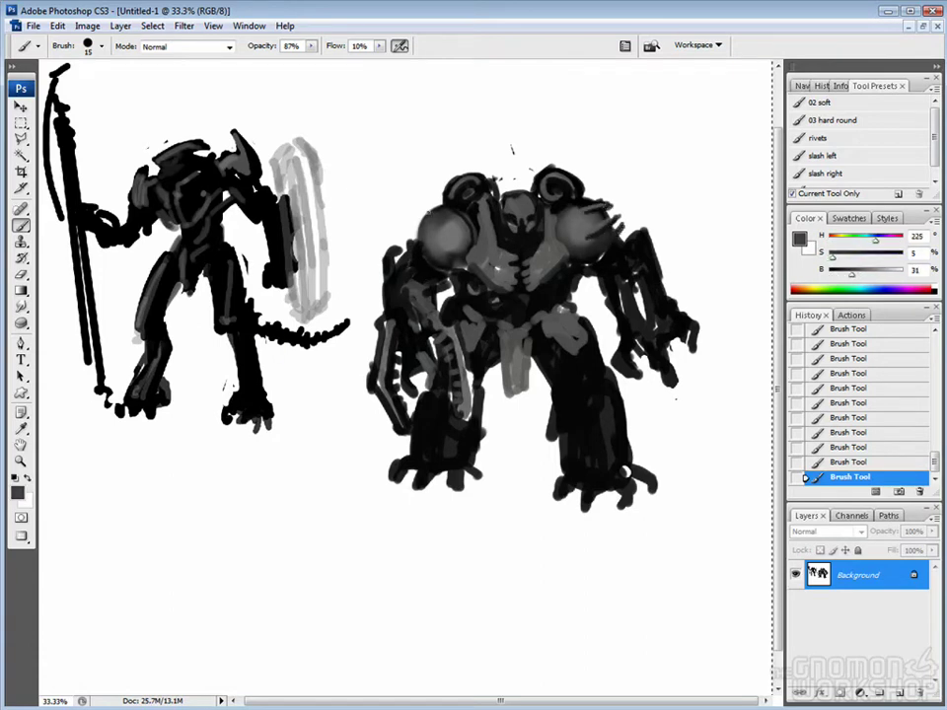
{"action": "left_click", "coordinate": [443, 227], "text": "alt"}
{"action": "left_click", "coordinate": [631, 196], "text": "alt"}
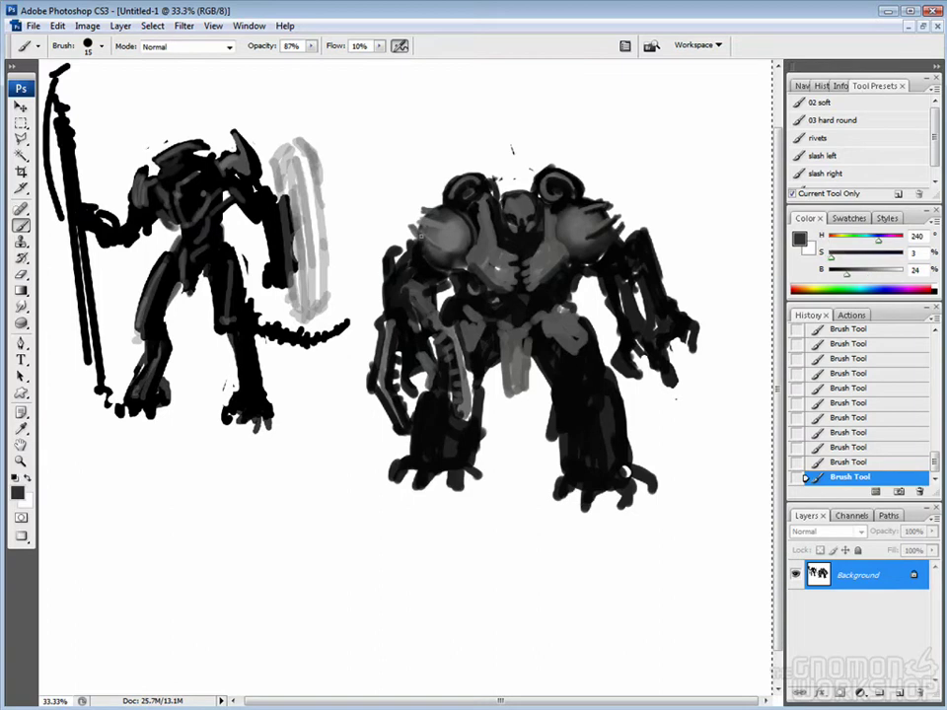
Paint faint strokes over the right robot's shoulders, including the top-left shoulder.
{"action": "key", "text": "e"}
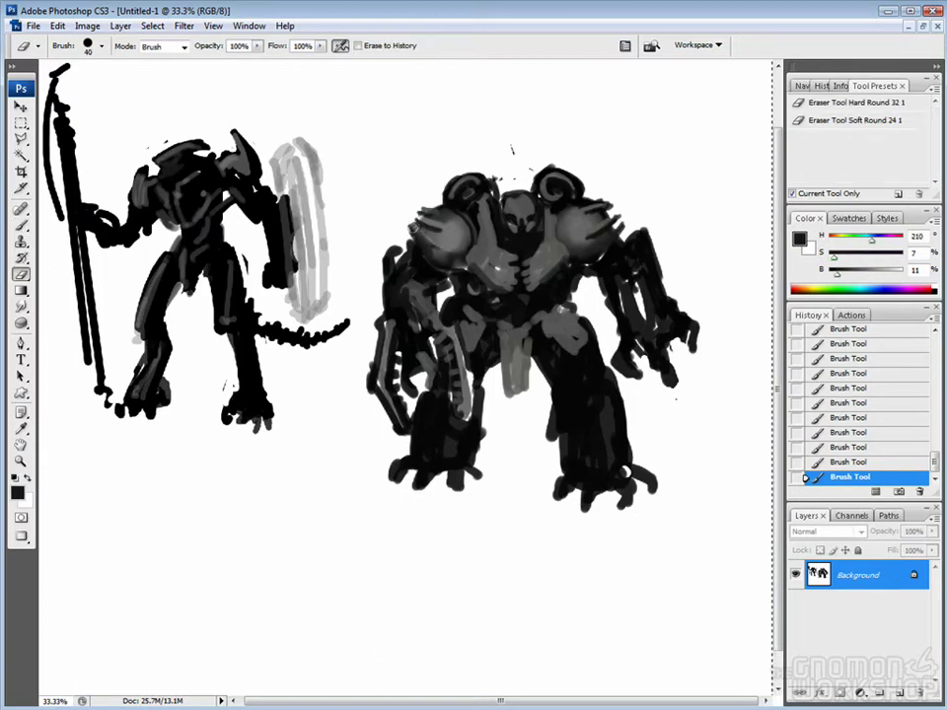
{"action": "key", "text": "b"}
{"action": "left_click_drag", "start_coordinate": [424, 222], "coordinate": [446, 207]}
{"action": "left_click_drag", "start_coordinate": [426, 225], "coordinate": [449, 212]}
{"action": "left_click_drag", "start_coordinate": [429, 221], "coordinate": [449, 209]}
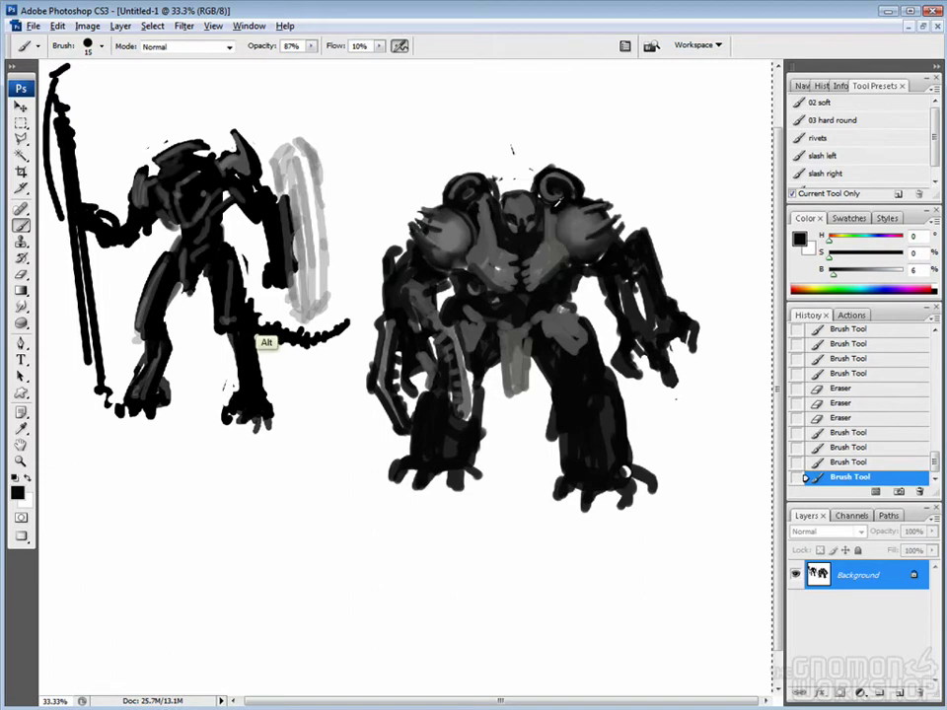
{"action": "left_click_drag", "start_coordinate": [416, 161], "coordinate": [422, 184]}
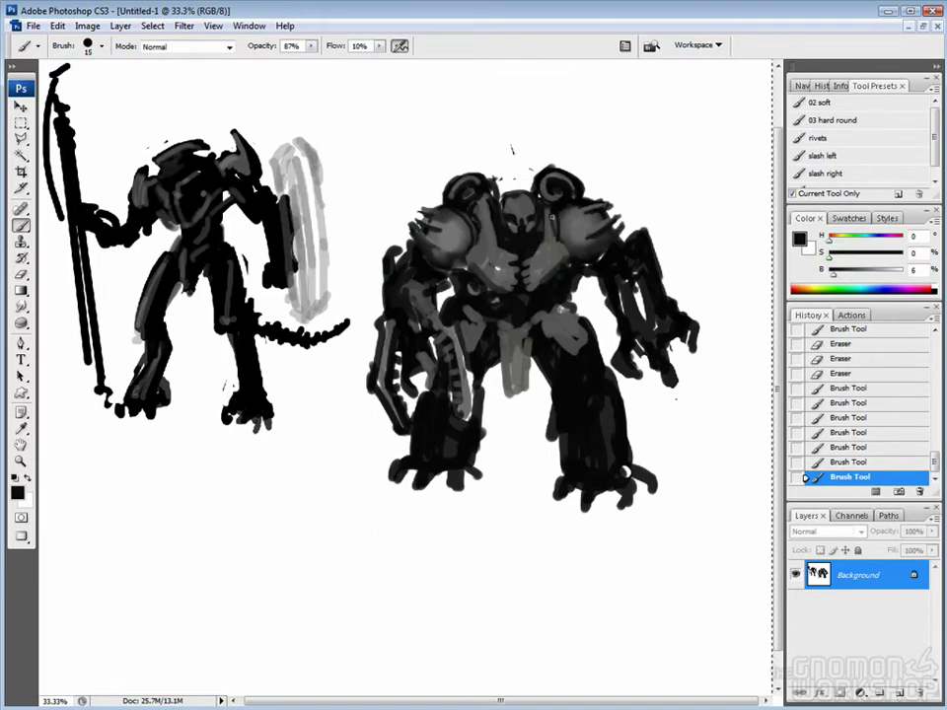
Resample dark, lighter and near-black greys from the robot and add grey strokes.
{"action": "left_click", "coordinate": [639, 248], "text": "alt"}
{"action": "left_click_drag", "start_coordinate": [639, 280], "coordinate": [646, 192]}
{"action": "left_click_drag", "start_coordinate": [192, 252], "coordinate": [209, 263]}
{"action": "left_click", "coordinate": [259, 335], "text": "alt"}
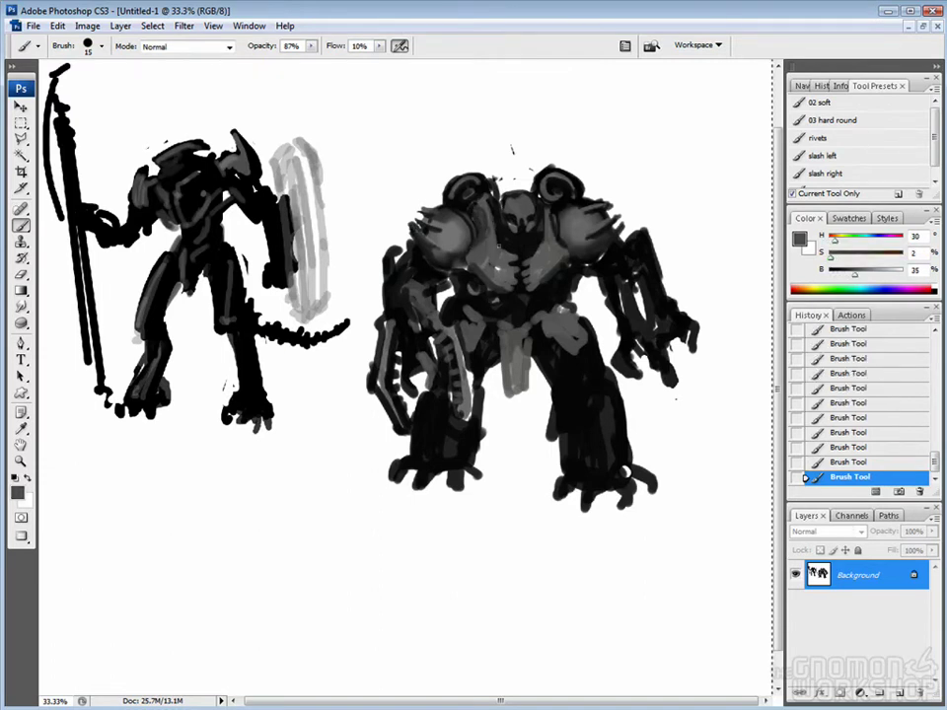
{"action": "left_click", "coordinate": [406, 174], "text": "alt"}
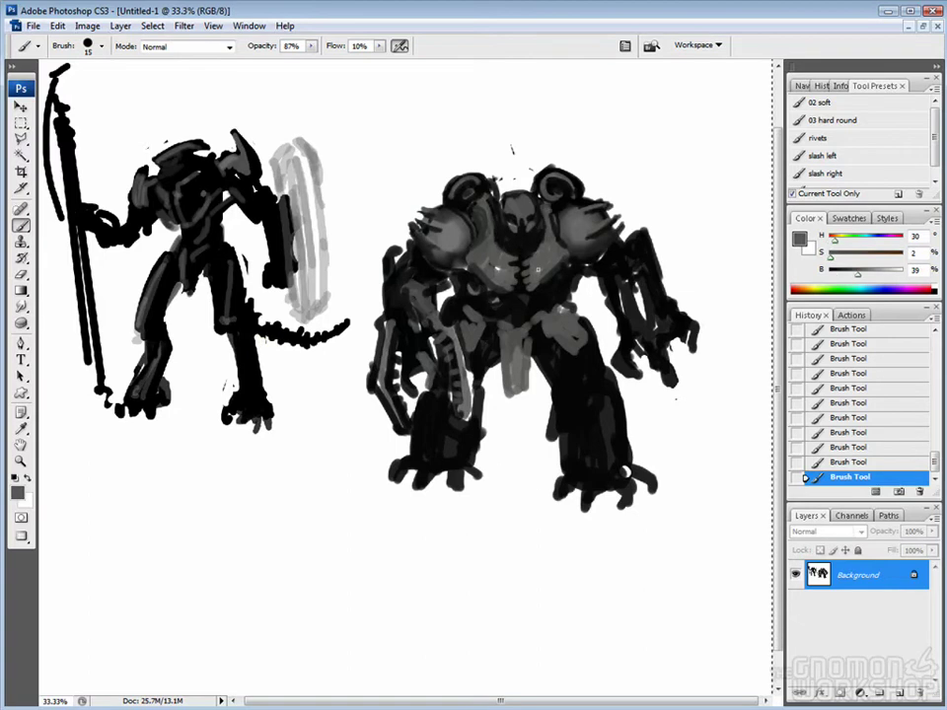
{"action": "left_click", "coordinate": [568, 349], "text": "alt"}
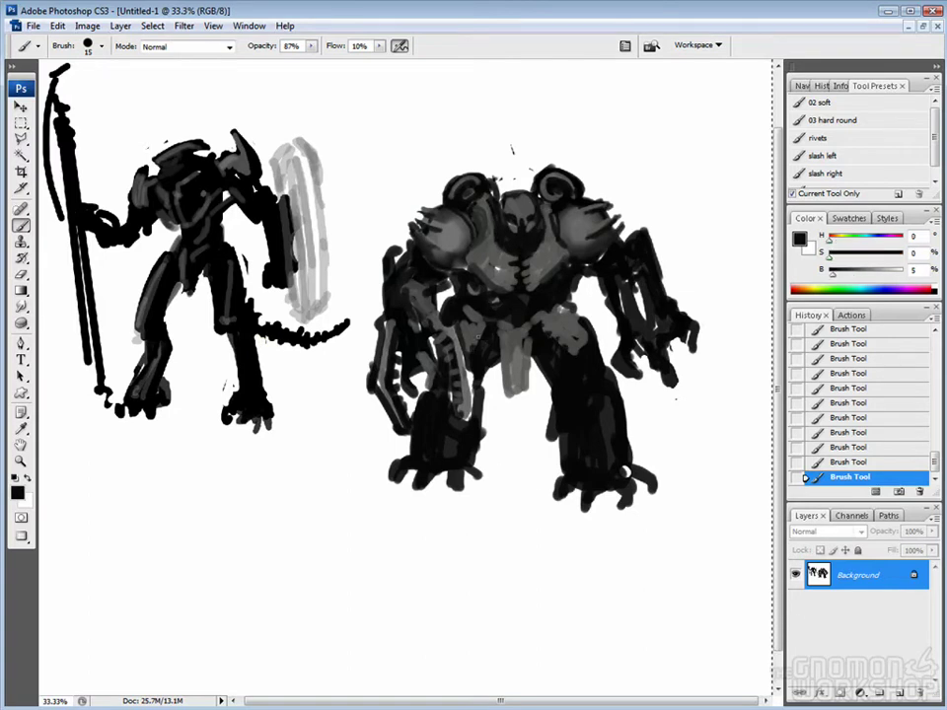
Erase stray marks scattered around the right robot.
{"action": "key", "text": "e"}
{"action": "left_click_drag", "start_coordinate": [483, 198], "coordinate": [489, 237]}
{"action": "left_click_drag", "start_coordinate": [631, 345], "coordinate": [661, 357]}
{"action": "left_click_drag", "start_coordinate": [479, 192], "coordinate": [483, 203]}
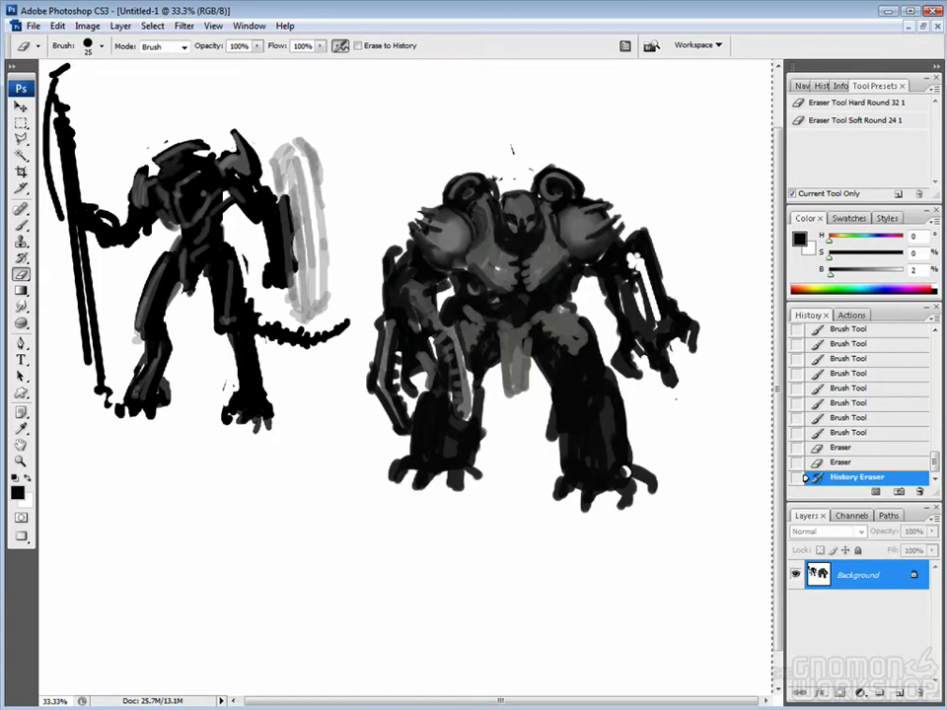
{"action": "left_click_drag", "start_coordinate": [627, 336], "coordinate": [656, 338]}
{"action": "left_click_drag", "start_coordinate": [636, 251], "coordinate": [641, 258]}
Clean up the right robot's edge and add small dark touch-up strokes.
{"action": "key", "text": "b"}
{"action": "key", "text": "e"}
{"action": "mouse_move", "coordinate": [631, 326]}
{"action": "left_mouse_down"}
{"action": "mouse_move", "coordinate": [651, 335]}
{"action": "mouse_move", "coordinate": [651, 247]}
{"action": "left_mouse_up"}
{"action": "key", "text": "b"}
{"action": "left_click_drag", "start_coordinate": [632, 256], "coordinate": [651, 272]}
{"action": "left_click_drag", "start_coordinate": [626, 314], "coordinate": [649, 316]}
Erase marks along the right robot's side, then repaint it with faint dark grey strokes.
{"action": "key", "text": "e"}
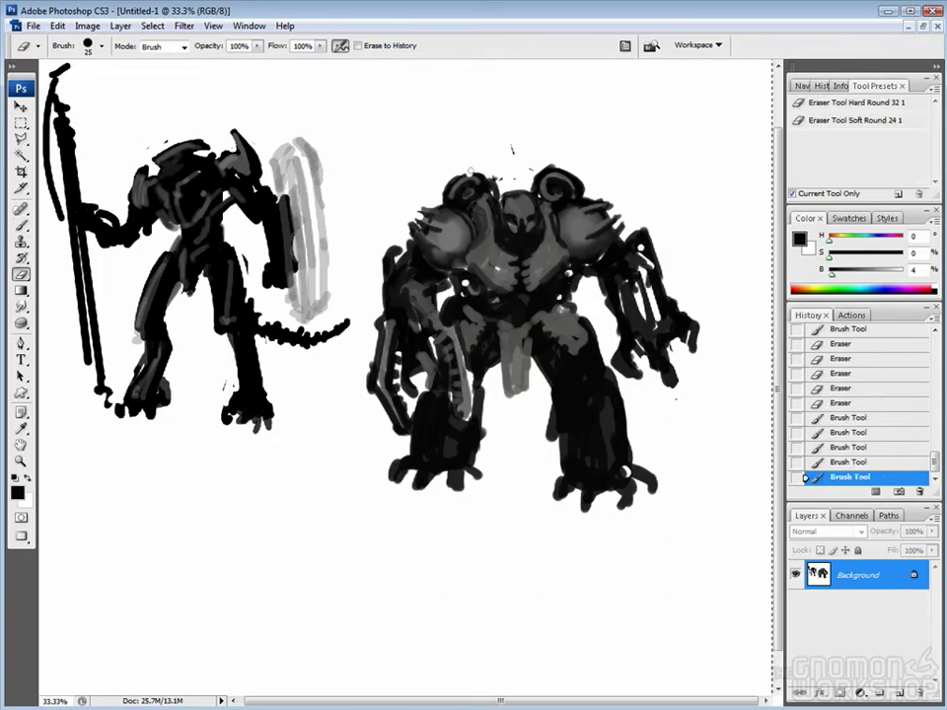
{"action": "left_click_drag", "start_coordinate": [639, 246], "coordinate": [639, 301]}
{"action": "left_click_drag", "start_coordinate": [639, 346], "coordinate": [639, 291]}
{"action": "key", "text": "b"}
{"action": "mouse_move", "coordinate": [639, 336]}
{"action": "left_mouse_down"}
{"action": "mouse_move", "coordinate": [640, 282]}
{"action": "mouse_move", "coordinate": [639, 316]}
{"action": "left_mouse_up"}
{"action": "left_click_drag", "start_coordinate": [562, 355], "coordinate": [561, 332]}
{"action": "left_click", "coordinate": [580, 336], "text": "alt"}
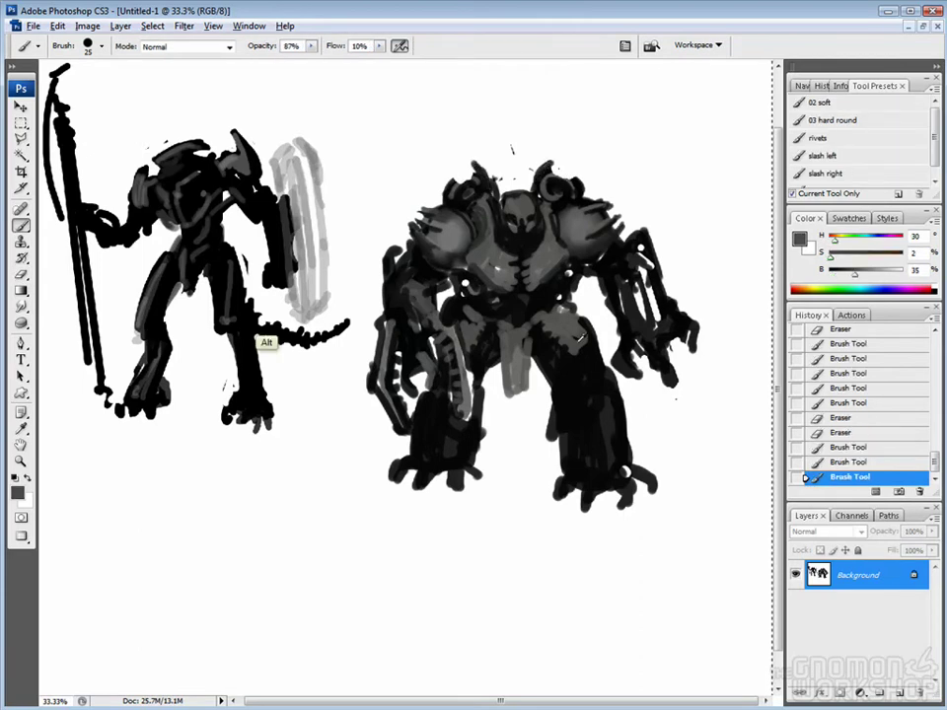
{"action": "left_click_drag", "start_coordinate": [639, 316], "coordinate": [640, 288]}
Layer more faint darker-grey strokes over the right robot, then zoom in on the lower sheet.
{"action": "left_click_drag", "start_coordinate": [419, 321], "coordinate": [419, 296]}
{"action": "left_click", "coordinate": [560, 404], "text": "alt"}
{"action": "left_click_drag", "start_coordinate": [678, 196], "coordinate": [619, 187]}
{"action": "left_click_drag", "start_coordinate": [424, 305], "coordinate": [460, 292]}
{"action": "mouse_move", "coordinate": [650, 261]}
{"action": "left_mouse_down"}
{"action": "mouse_move", "coordinate": [624, 256]}
{"action": "mouse_move", "coordinate": [629, 248]}
{"action": "left_mouse_up"}
{"action": "left_click_drag", "start_coordinate": [532, 531], "coordinate": [538, 499]}
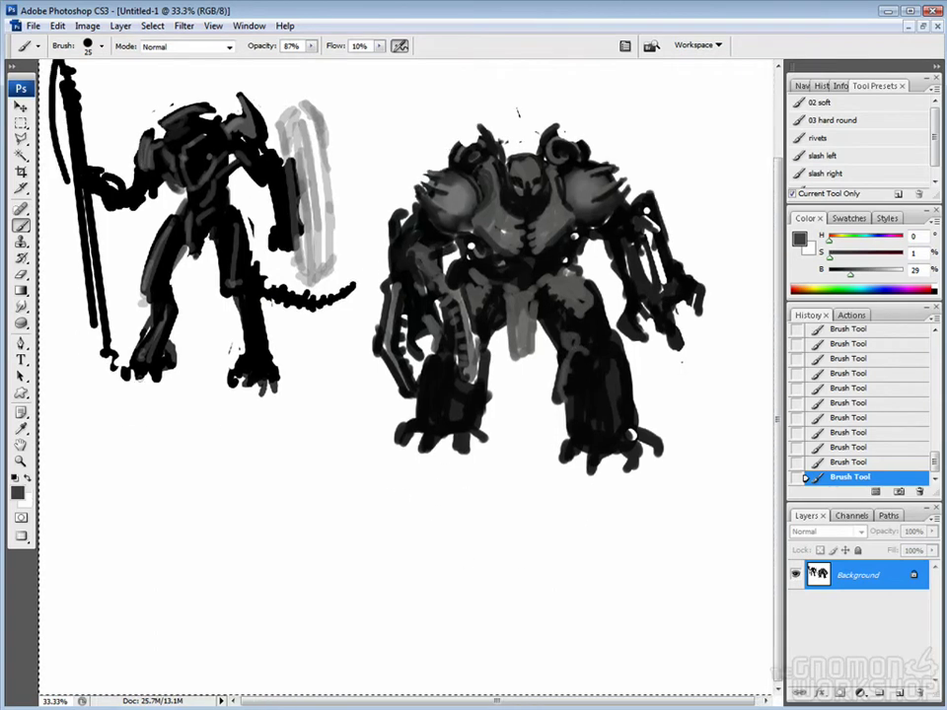
{"action": "key", "text": "ctrl+plus"}
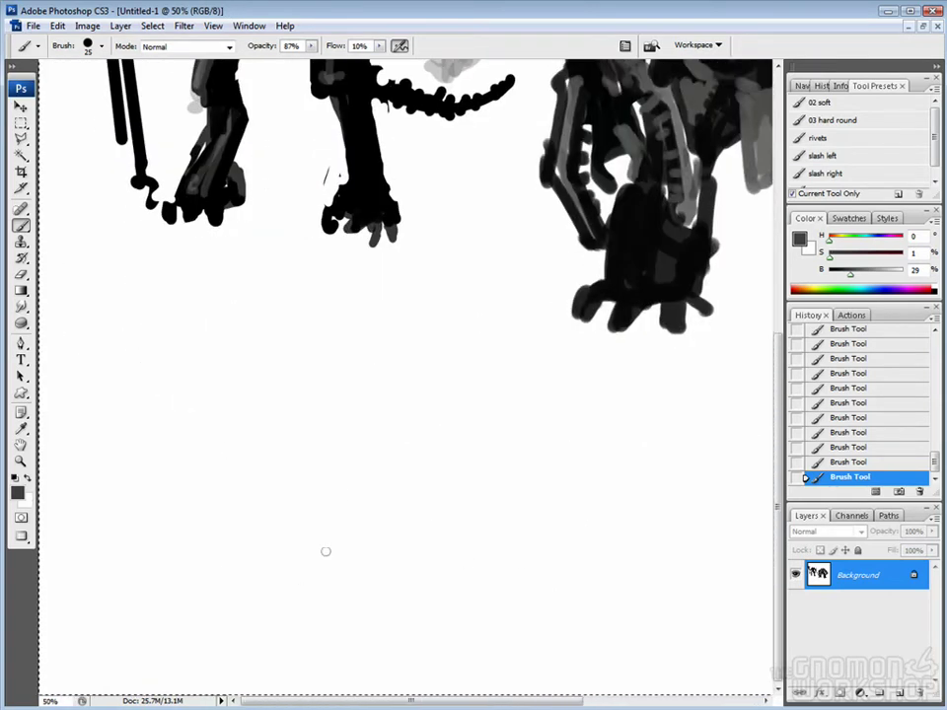
Save the sheet as bot_roughs01.psd inside the robot folder.
{"action": "key", "text": "ctrl+shift+s"}
{"action": "left_click", "coordinate": [473, 244]}
{"action": "left_click", "coordinate": [473, 243]}
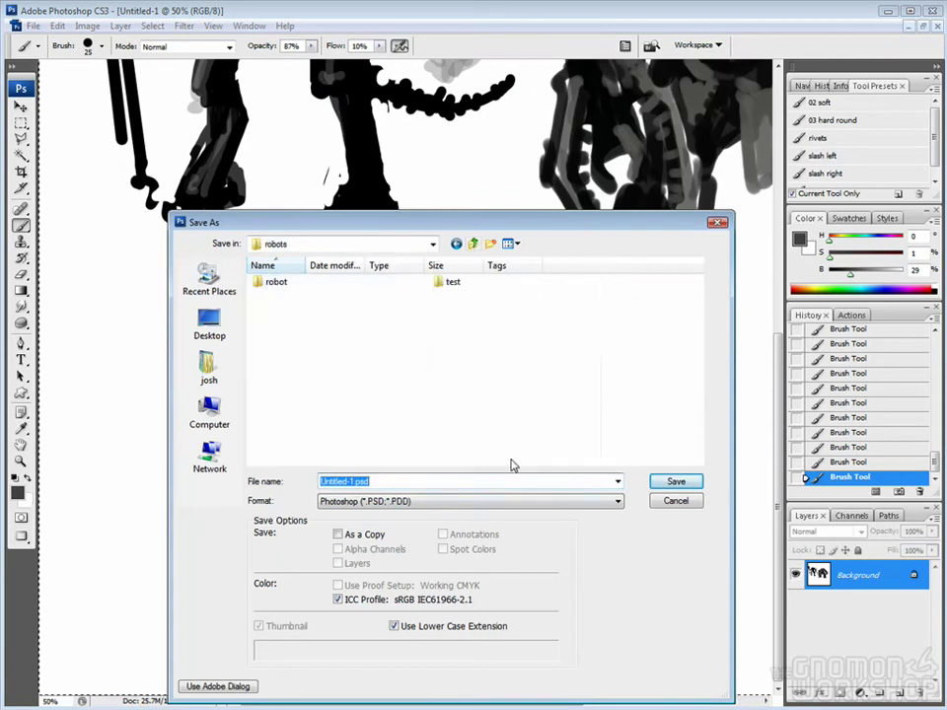
{"action": "type", "text": "bot"}
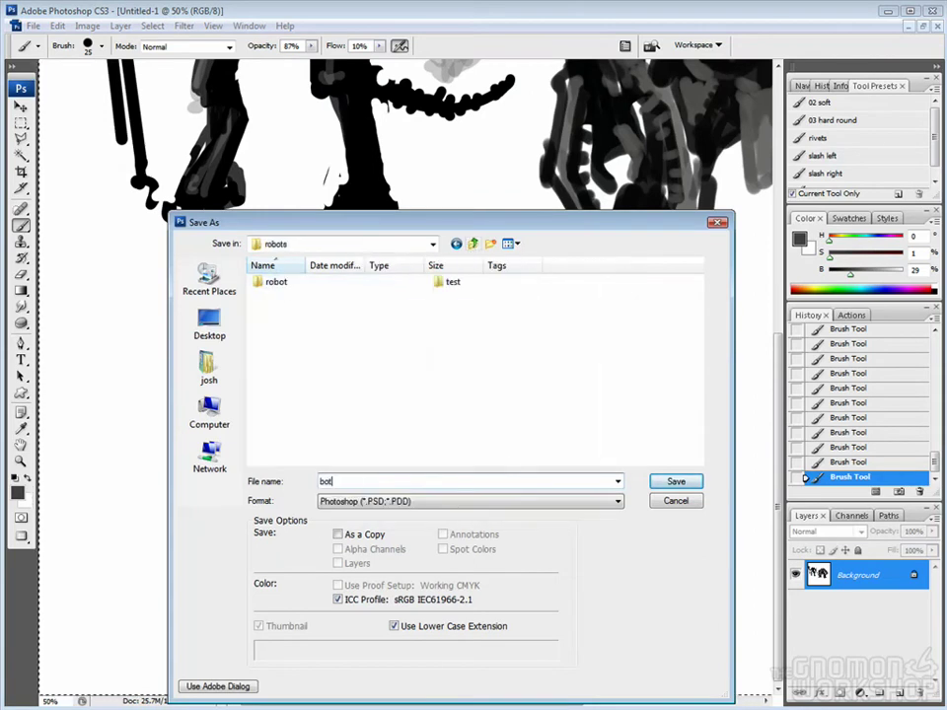
{"action": "type", "text": " r"}
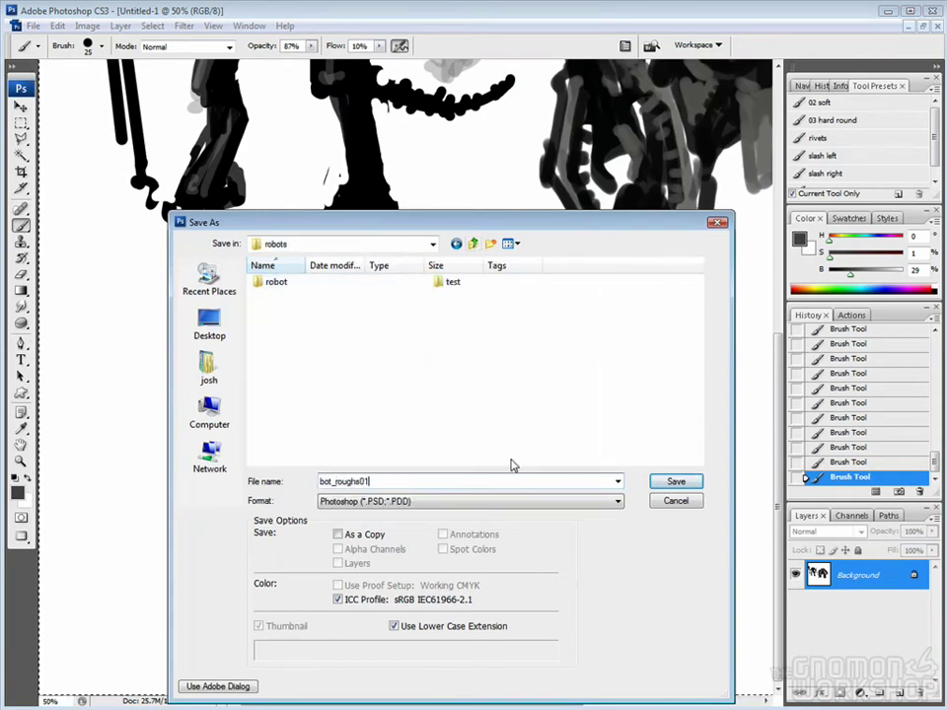
{"action": "type", "text": "oughs01"}
{"action": "double_click", "coordinate": [275, 281]}
{"action": "left_click", "coordinate": [675, 481]}
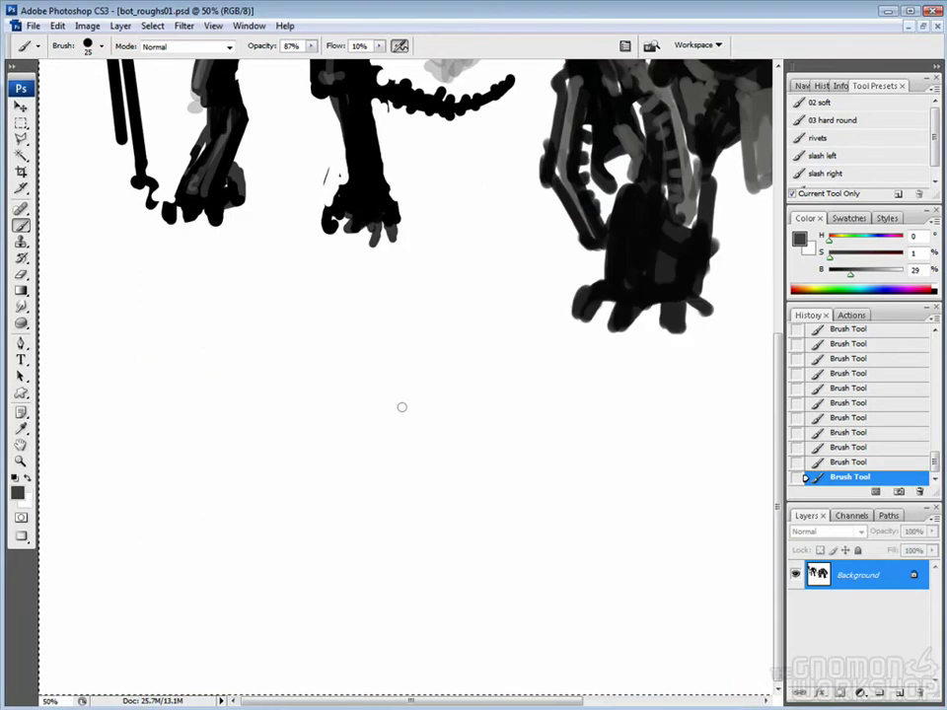
Paint a black blob for a new robot body with long legs on both sides.
{"action": "key", "text": "d"}
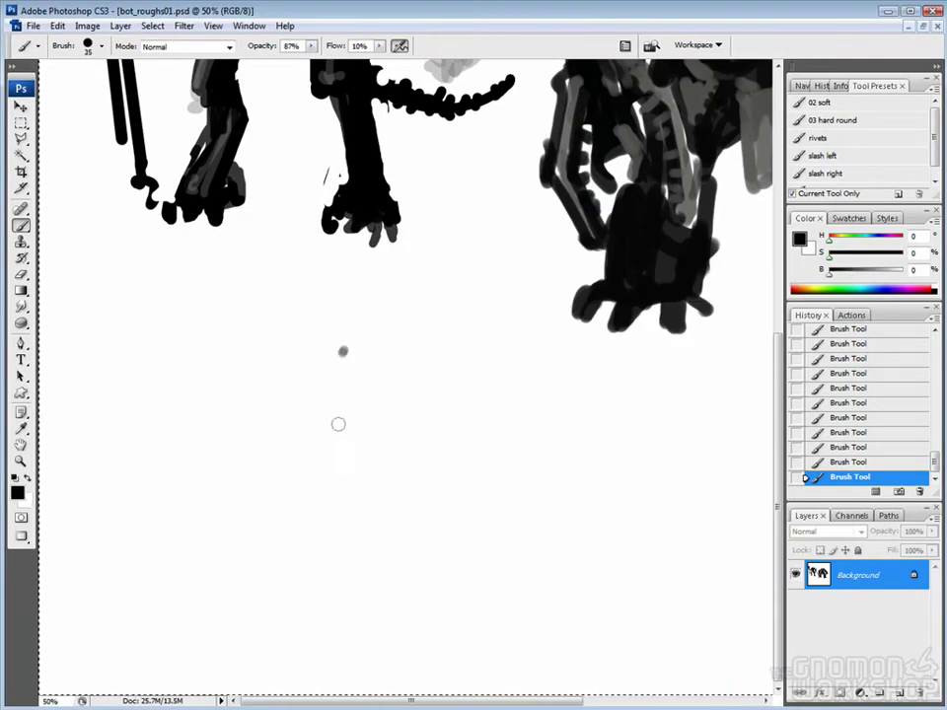
{"action": "mouse_move", "coordinate": [293, 398]}
{"action": "left_mouse_down"}
{"action": "mouse_move", "coordinate": [314, 367]}
{"action": "mouse_move", "coordinate": [335, 395]}
{"action": "mouse_move", "coordinate": [300, 333]}
{"action": "left_mouse_up"}
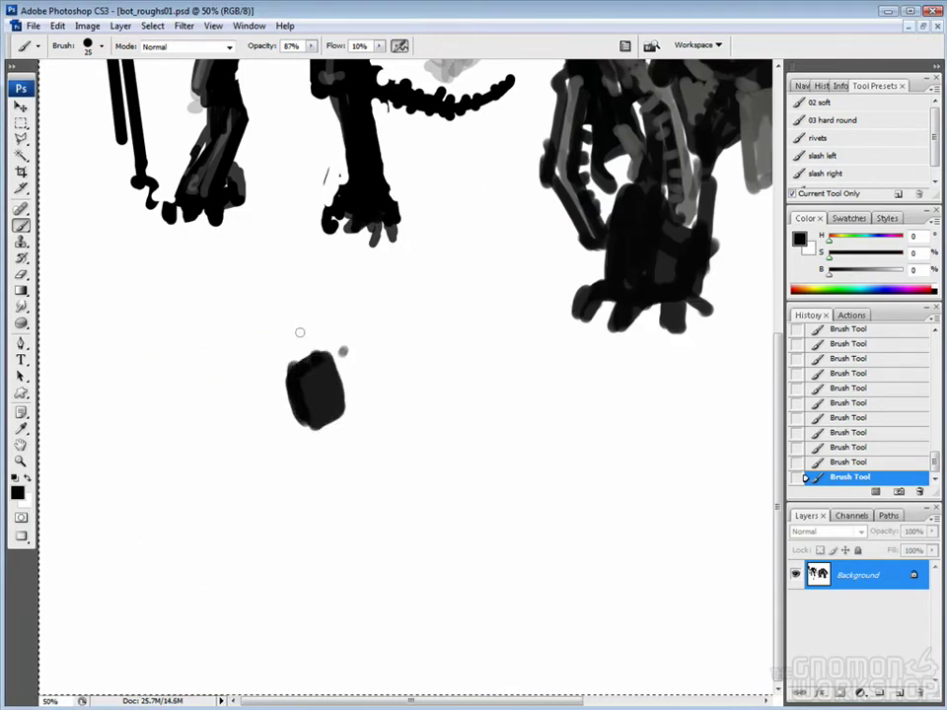
{"action": "key", "text": "bracketright"}
{"action": "mouse_move", "coordinate": [278, 419]}
{"action": "left_mouse_down"}
{"action": "mouse_move", "coordinate": [242, 448]}
{"action": "mouse_move", "coordinate": [250, 423]}
{"action": "mouse_move", "coordinate": [349, 404]}
{"action": "mouse_move", "coordinate": [441, 451]}
{"action": "mouse_move", "coordinate": [205, 470]}
{"action": "mouse_move", "coordinate": [183, 481]}
{"action": "mouse_move", "coordinate": [150, 630]}
{"action": "left_mouse_up"}
{"action": "mouse_move", "coordinate": [442, 434]}
{"action": "left_mouse_down"}
{"action": "mouse_move", "coordinate": [425, 451]}
{"action": "mouse_move", "coordinate": [496, 583]}
{"action": "mouse_move", "coordinate": [489, 606]}
{"action": "left_mouse_up"}
Erase the blob's top, fill in the body's centre and paint dangling legs below.
{"action": "key", "text": "e"}
{"action": "mouse_move", "coordinate": [298, 367]}
{"action": "left_mouse_down"}
{"action": "mouse_move", "coordinate": [331, 371]}
{"action": "mouse_move", "coordinate": [293, 384]}
{"action": "mouse_move", "coordinate": [264, 473]}
{"action": "left_mouse_up"}
{"action": "key", "text": "b"}
{"action": "mouse_move", "coordinate": [281, 462]}
{"action": "left_mouse_down"}
{"action": "mouse_move", "coordinate": [254, 505]}
{"action": "mouse_move", "coordinate": [267, 463]}
{"action": "left_mouse_up"}
{"action": "left_click_drag", "start_coordinate": [295, 424], "coordinate": [259, 523]}
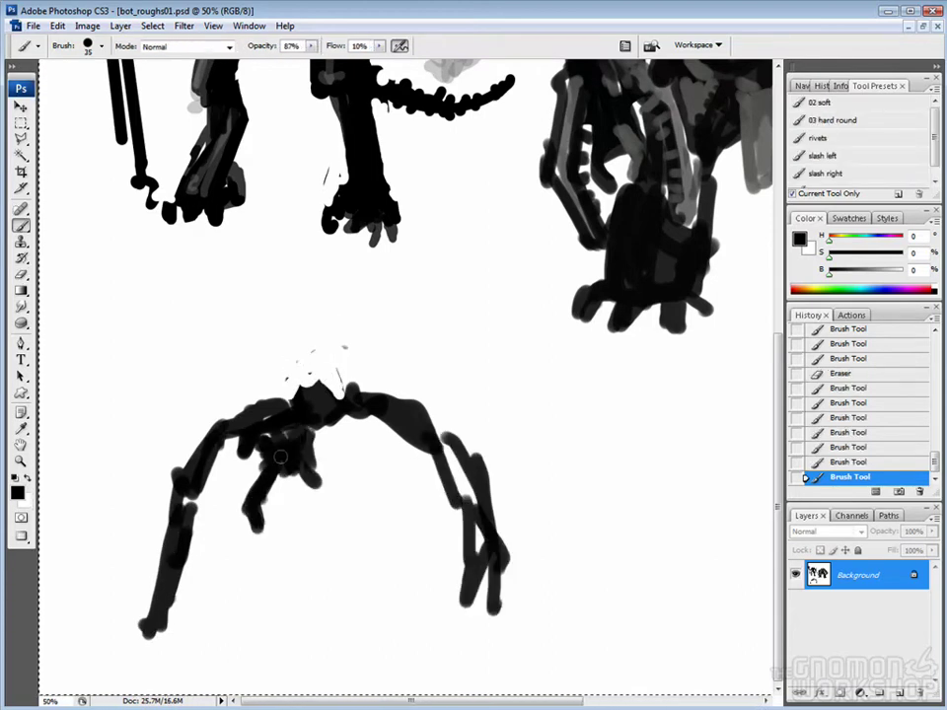
{"action": "mouse_move", "coordinate": [325, 415]}
{"action": "left_mouse_down"}
{"action": "mouse_move", "coordinate": [352, 459]}
{"action": "mouse_move", "coordinate": [386, 484]}
{"action": "left_mouse_up"}
{"action": "mouse_move", "coordinate": [291, 473]}
{"action": "left_mouse_down"}
{"action": "mouse_move", "coordinate": [277, 588]}
{"action": "mouse_move", "coordinate": [323, 566]}
{"action": "left_mouse_up"}
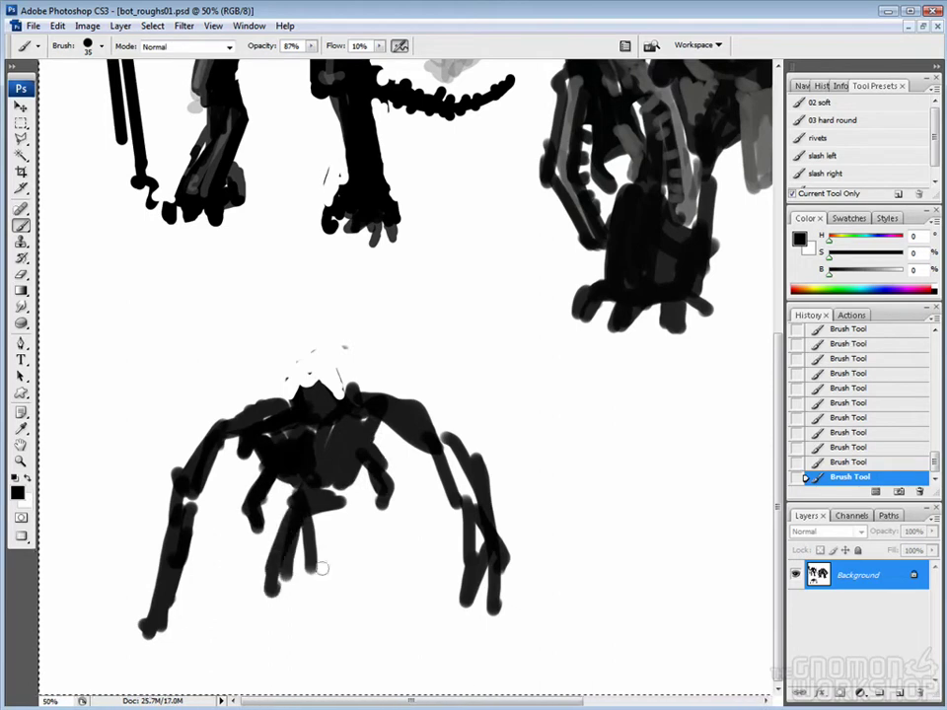
{"action": "mouse_move", "coordinate": [345, 468]}
{"action": "left_mouse_down"}
{"action": "mouse_move", "coordinate": [351, 538]}
{"action": "mouse_move", "coordinate": [378, 521]}
{"action": "left_mouse_up"}
Paint thick leg strokes downward and darken the robot's body.
{"action": "left_click_drag", "start_coordinate": [316, 483], "coordinate": [292, 630]}
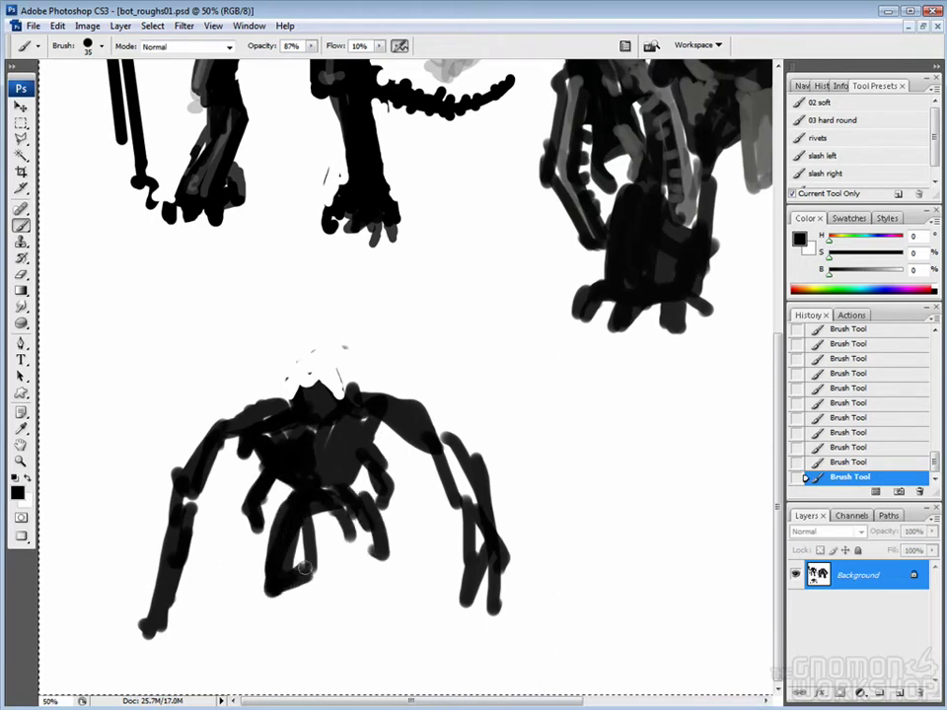
{"action": "left_click_drag", "start_coordinate": [308, 513], "coordinate": [296, 625]}
{"action": "left_click_drag", "start_coordinate": [340, 494], "coordinate": [390, 575]}
{"action": "left_click_drag", "start_coordinate": [292, 410], "coordinate": [326, 463]}
{"action": "left_click_drag", "start_coordinate": [331, 335], "coordinate": [360, 383]}
{"action": "mouse_move", "coordinate": [355, 384]}
{"action": "left_mouse_down"}
{"action": "mouse_move", "coordinate": [370, 473]}
{"action": "mouse_move", "coordinate": [349, 458]}
{"action": "left_mouse_up"}
{"action": "key", "text": "e"}
{"action": "key", "text": "b"}
Reshape the left and lower legs and erase part of the head.
{"action": "left_click_drag", "start_coordinate": [162, 496], "coordinate": [156, 612]}
{"action": "key", "text": "e"}
{"action": "left_click_drag", "start_coordinate": [176, 548], "coordinate": [180, 597]}
{"action": "left_click_drag", "start_coordinate": [296, 365], "coordinate": [335, 374]}
{"action": "key", "text": "b"}
{"action": "mouse_move", "coordinate": [301, 380]}
{"action": "left_mouse_down"}
{"action": "mouse_move", "coordinate": [330, 390]}
{"action": "mouse_move", "coordinate": [304, 393]}
{"action": "left_mouse_up"}
{"action": "key", "text": "e"}
{"action": "key", "text": "b"}
{"action": "left_click_drag", "start_coordinate": [295, 590], "coordinate": [288, 639]}
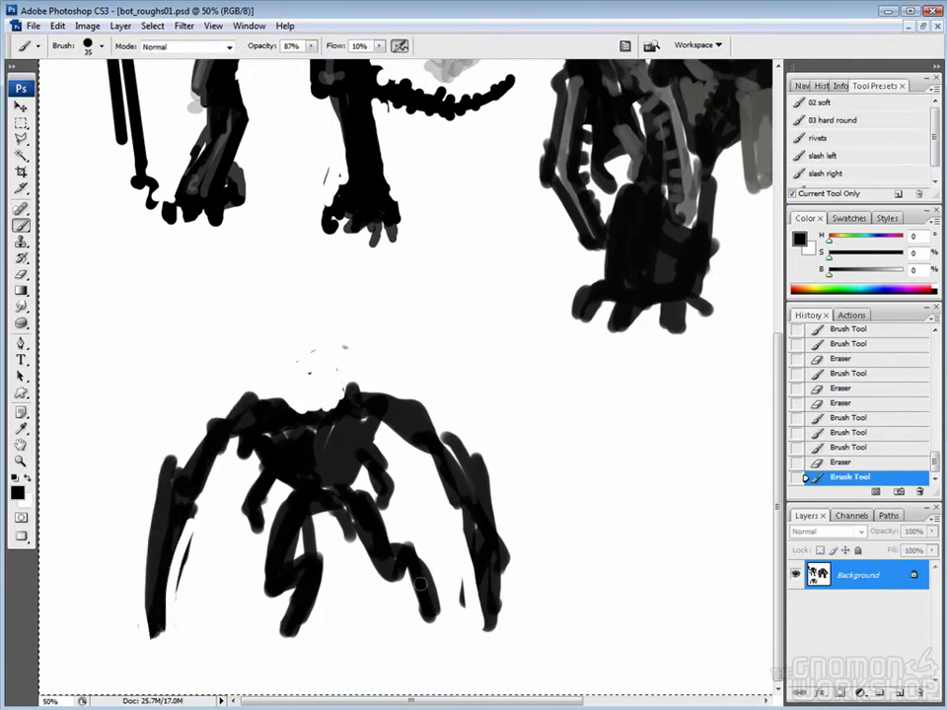
{"action": "left_click_drag", "start_coordinate": [422, 571], "coordinate": [434, 632]}
{"action": "left_click_drag", "start_coordinate": [298, 616], "coordinate": [278, 646]}
With a 20-25 brush, add strokes to the body and legs and reshape the inner left leg.
{"action": "key", "text": "bracketleft"}
{"action": "left_click_drag", "start_coordinate": [229, 460], "coordinate": [235, 481]}
{"action": "left_click_drag", "start_coordinate": [314, 432], "coordinate": [306, 477]}
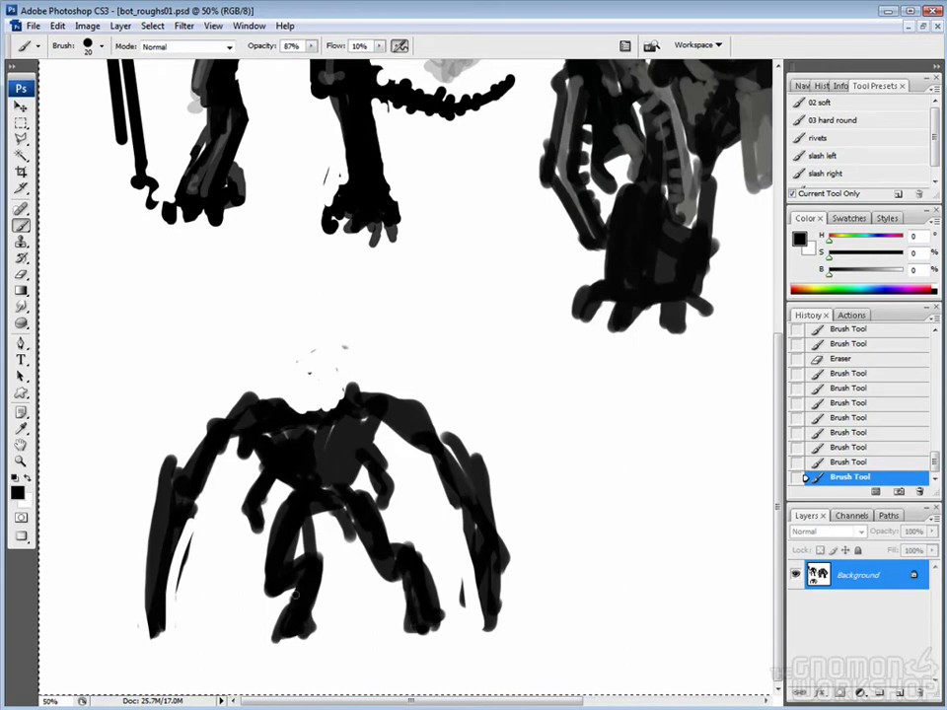
{"action": "mouse_move", "coordinate": [239, 375]}
{"action": "left_mouse_down"}
{"action": "mouse_move", "coordinate": [233, 389]}
{"action": "mouse_move", "coordinate": [193, 401]}
{"action": "left_mouse_up"}
{"action": "key", "text": "bracketright"}
{"action": "left_click_drag", "start_coordinate": [258, 481], "coordinate": [287, 507]}
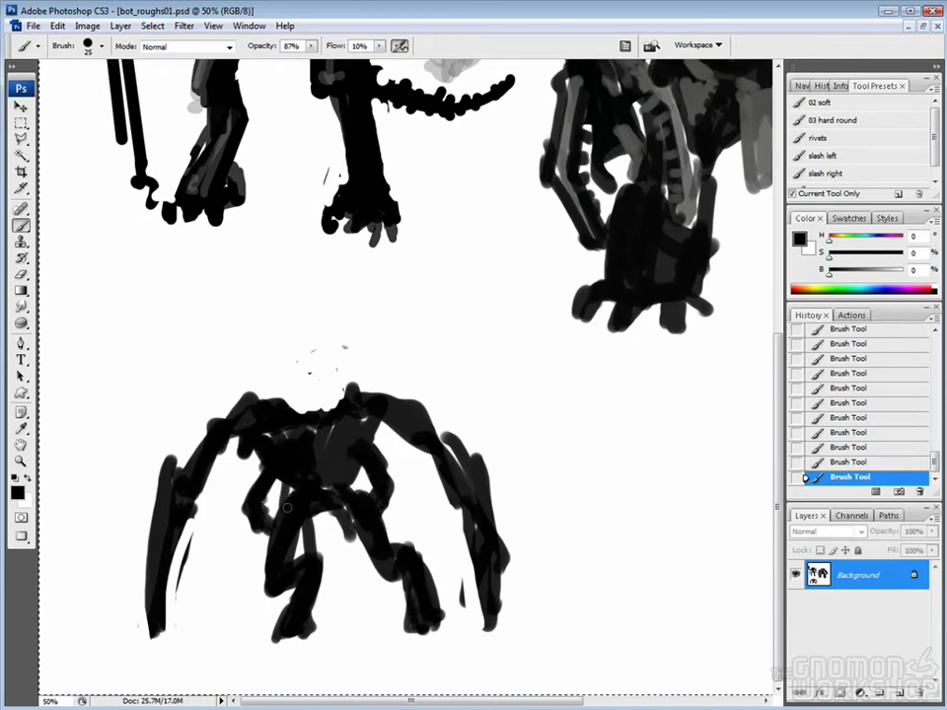
Carve notches into the torso, trim the legs and feet, and repaint the feet.
{"action": "key", "text": "e"}
{"action": "left_click_drag", "start_coordinate": [367, 422], "coordinate": [359, 440]}
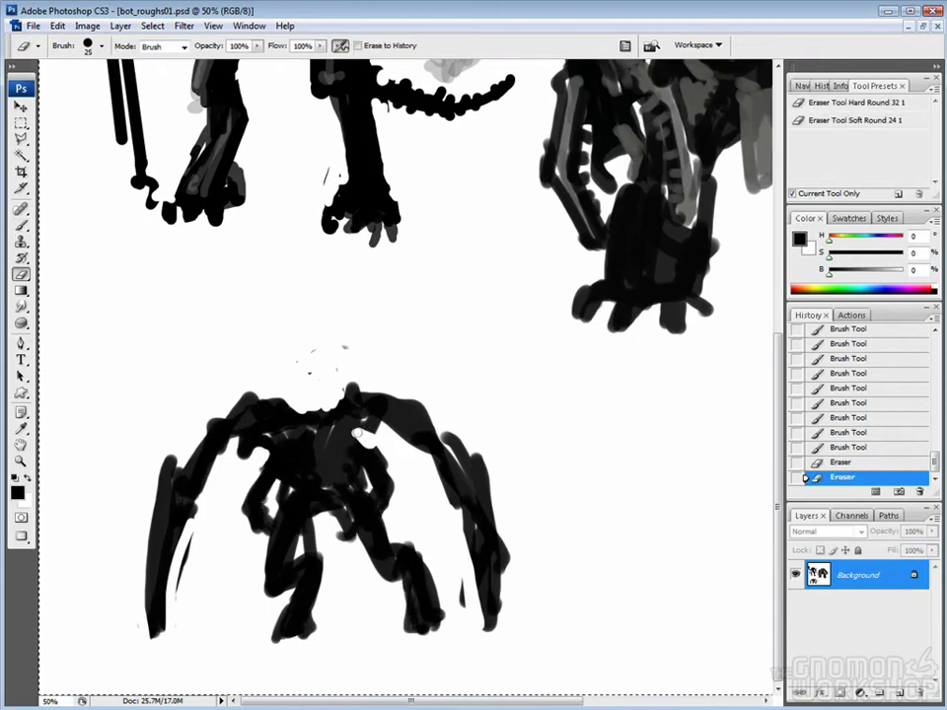
{"action": "left_click_drag", "start_coordinate": [347, 513], "coordinate": [336, 540]}
{"action": "mouse_move", "coordinate": [426, 563]}
{"action": "left_mouse_down"}
{"action": "mouse_move", "coordinate": [422, 592]}
{"action": "mouse_move", "coordinate": [435, 622]}
{"action": "left_mouse_up"}
{"action": "key", "text": "b"}
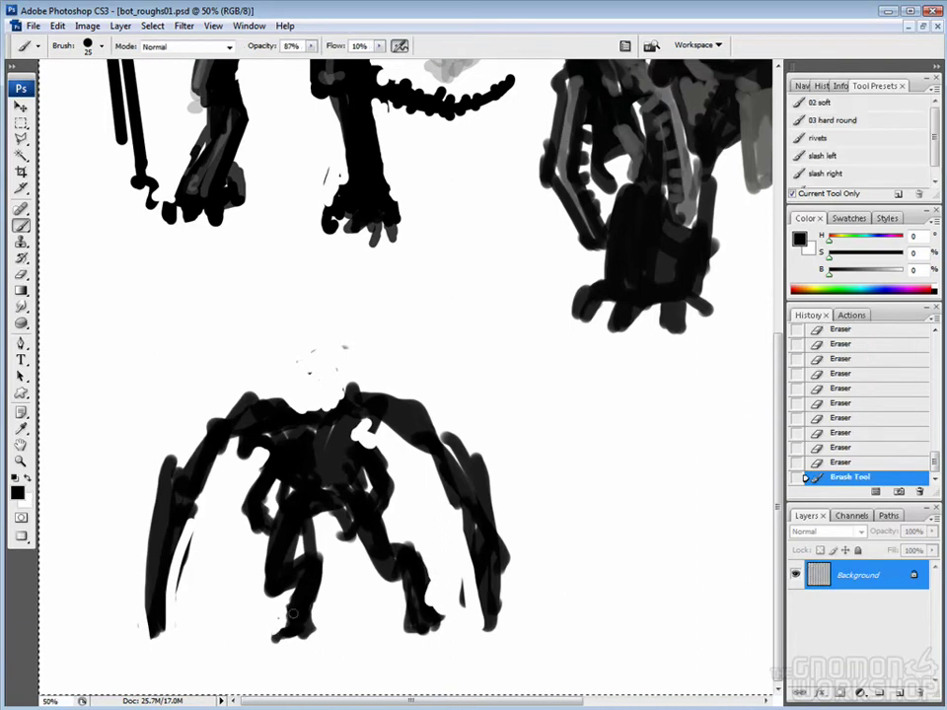
{"action": "left_click_drag", "start_coordinate": [296, 611], "coordinate": [288, 631]}
{"action": "left_click_drag", "start_coordinate": [286, 572], "coordinate": [278, 592]}
Dab a bump and horn onto the head and fill the right shoulder notch with a 20 brush.
{"action": "key", "text": "bracketleft"}
{"action": "left_click", "coordinate": [340, 396]}
{"action": "left_click", "coordinate": [347, 393]}
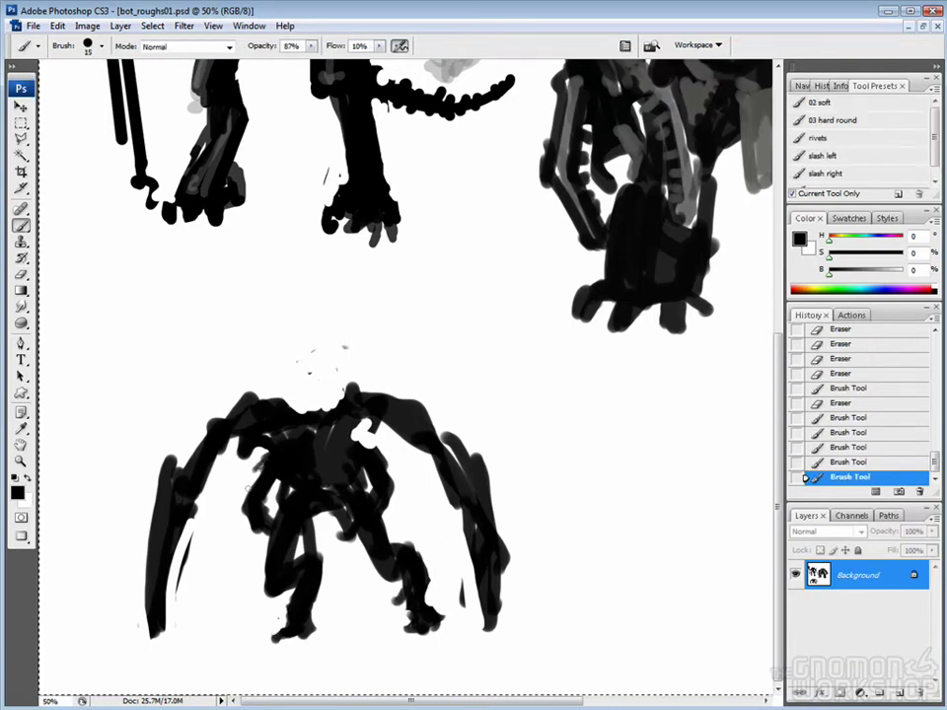
{"action": "left_click", "coordinate": [344, 395]}
{"action": "left_click", "coordinate": [350, 391]}
{"action": "left_click", "coordinate": [346, 394]}
{"action": "left_click_drag", "start_coordinate": [347, 390], "coordinate": [352, 379]}
{"action": "left_click_drag", "start_coordinate": [266, 397], "coordinate": [277, 386]}
{"action": "left_click_drag", "start_coordinate": [357, 384], "coordinate": [332, 355]}
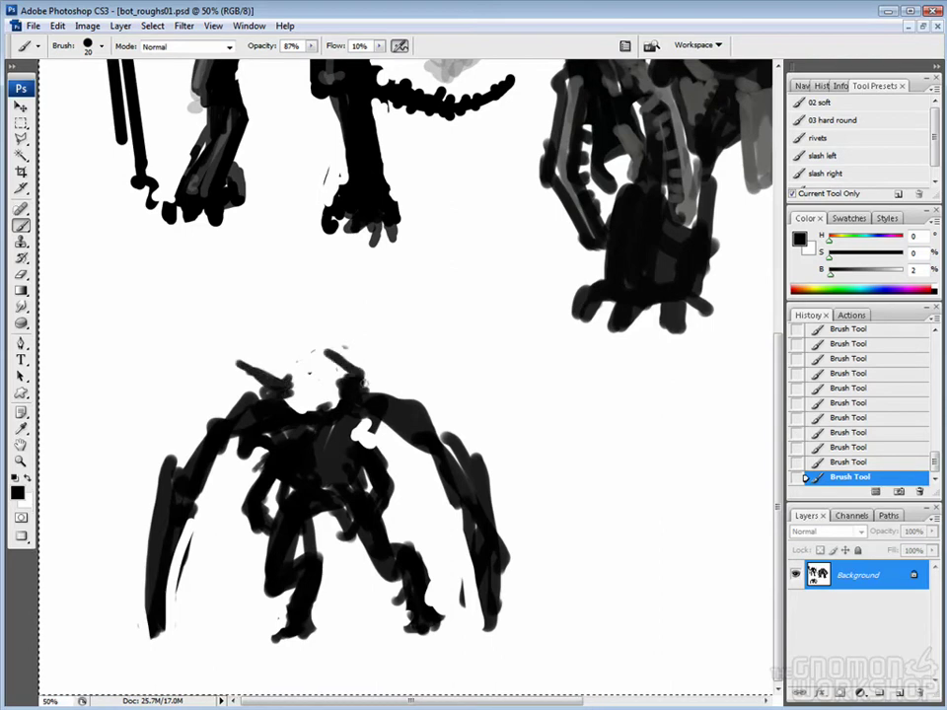
{"action": "left_click_drag", "start_coordinate": [359, 442], "coordinate": [370, 432]}
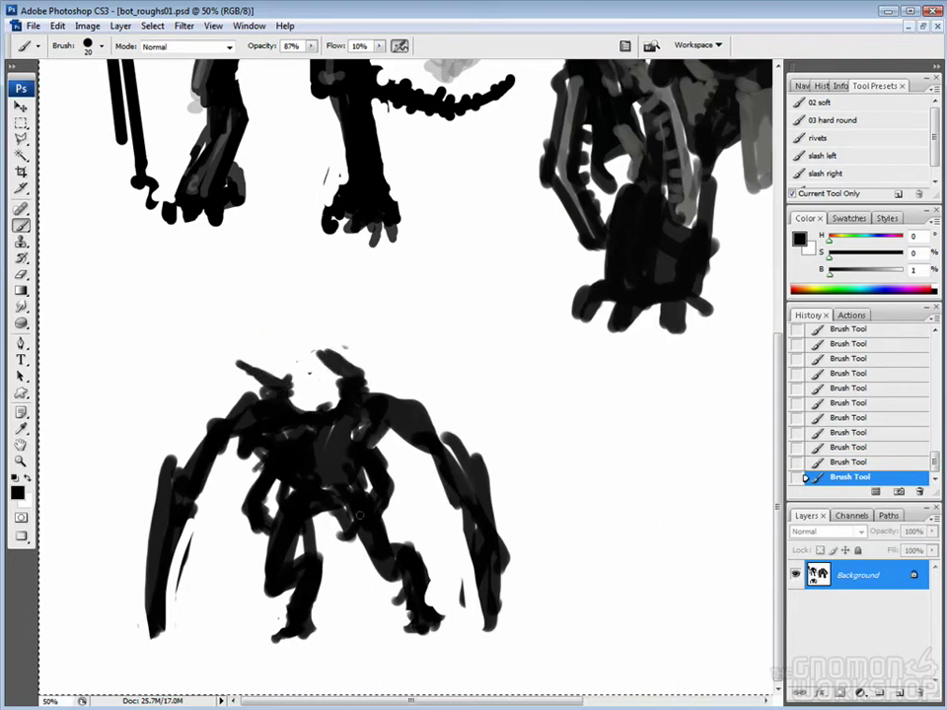
Paint both legs solid dark at size 40, erase a streak between them, and darken the torso.
{"action": "key", "text": "bracketright"}
{"action": "key", "text": "bracketright"}
{"action": "mouse_move", "coordinate": [272, 543]}
{"action": "left_mouse_down"}
{"action": "mouse_move", "coordinate": [276, 621]}
{"action": "mouse_move", "coordinate": [262, 562]}
{"action": "mouse_move", "coordinate": [259, 586]}
{"action": "left_mouse_up"}
{"action": "key", "text": "e"}
{"action": "left_click_drag", "start_coordinate": [323, 538], "coordinate": [301, 616]}
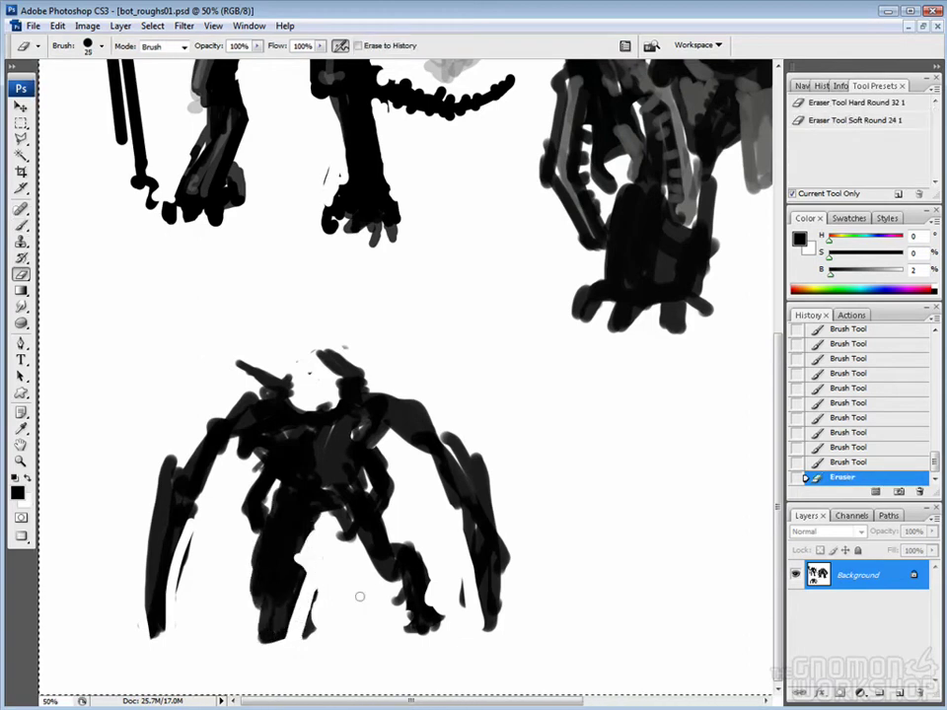
{"action": "key", "text": "b"}
{"action": "mouse_move", "coordinate": [395, 552]}
{"action": "left_mouse_down"}
{"action": "mouse_move", "coordinate": [424, 611]}
{"action": "mouse_move", "coordinate": [422, 574]}
{"action": "mouse_move", "coordinate": [434, 631]}
{"action": "left_mouse_up"}
{"action": "key", "text": "e"}
{"action": "left_click_drag", "start_coordinate": [296, 434], "coordinate": [294, 468]}
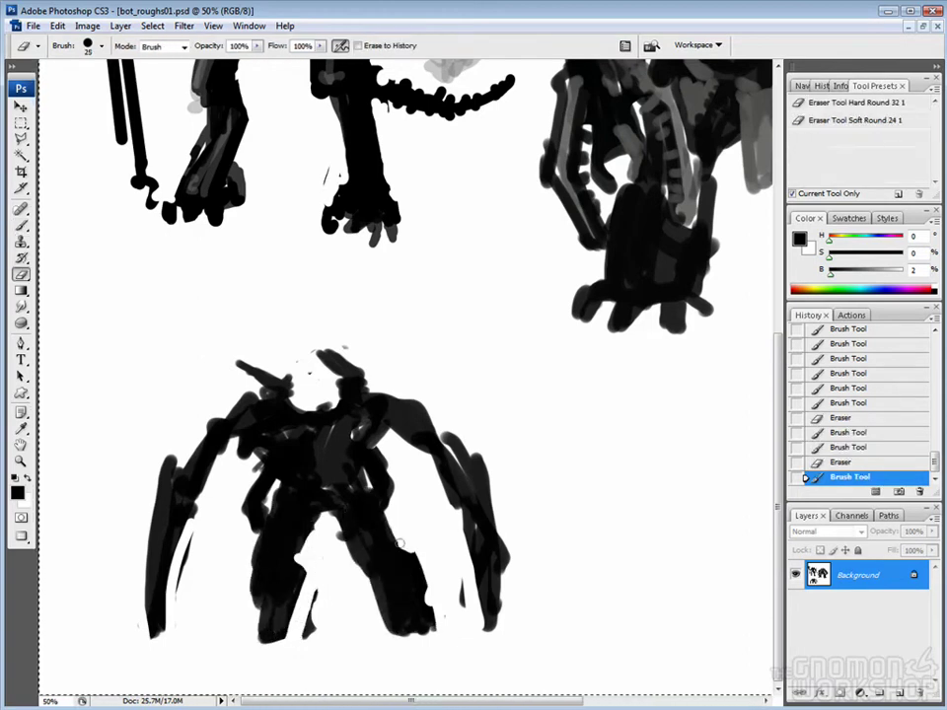
{"action": "mouse_move", "coordinate": [311, 410]}
{"action": "left_mouse_down"}
{"action": "mouse_move", "coordinate": [320, 473]}
{"action": "mouse_move", "coordinate": [341, 516]}
{"action": "mouse_move", "coordinate": [326, 463]}
{"action": "mouse_move", "coordinate": [340, 493]}
{"action": "left_mouse_up"}
{"action": "key", "text": "b"}
{"action": "key", "text": "bracketleft"}
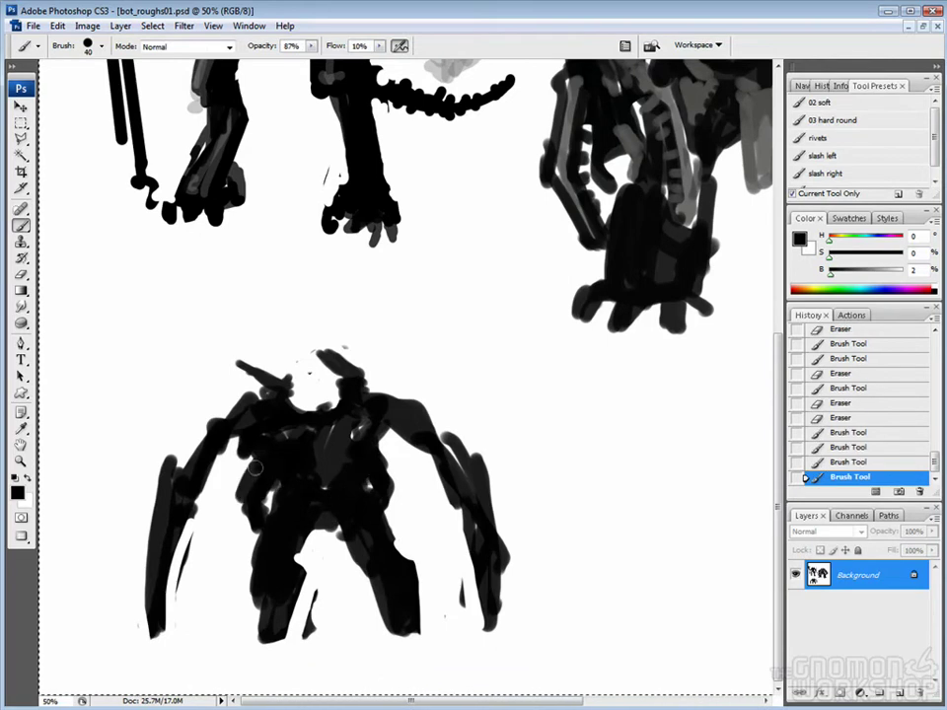
{"action": "mouse_move", "coordinate": [365, 434]}
{"action": "left_mouse_down"}
{"action": "mouse_move", "coordinate": [399, 490]}
{"action": "mouse_move", "coordinate": [360, 464]}
{"action": "mouse_move", "coordinate": [338, 476]}
{"action": "left_mouse_up"}
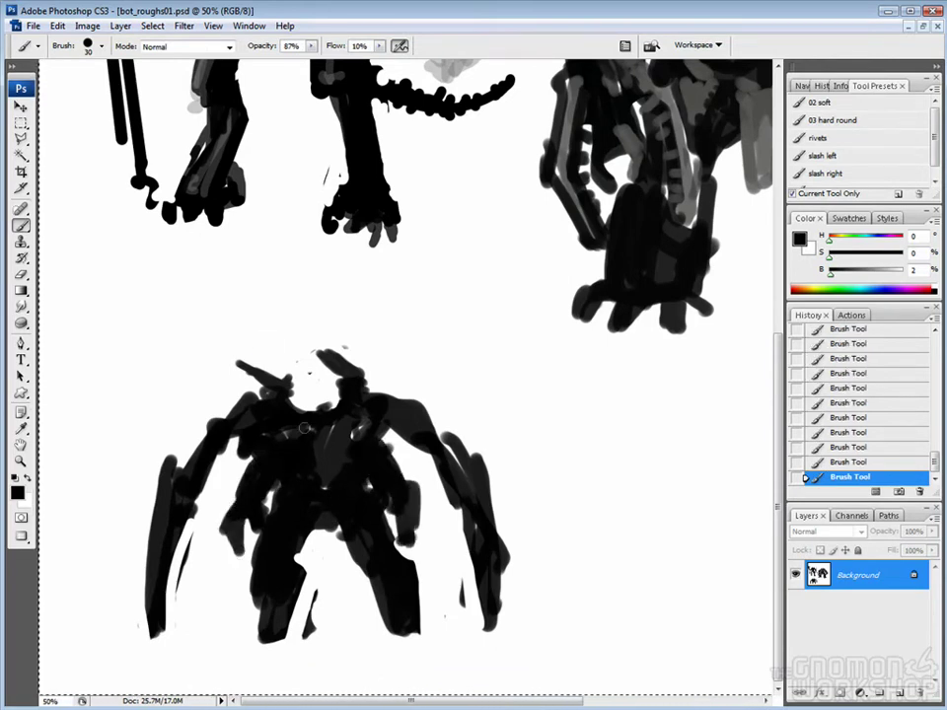
Add dark grey detail along the left arm, chest and torso, then a near-black stroke down the left leg.
{"action": "left_click_drag", "start_coordinate": [831, 277], "coordinate": [854, 279]}
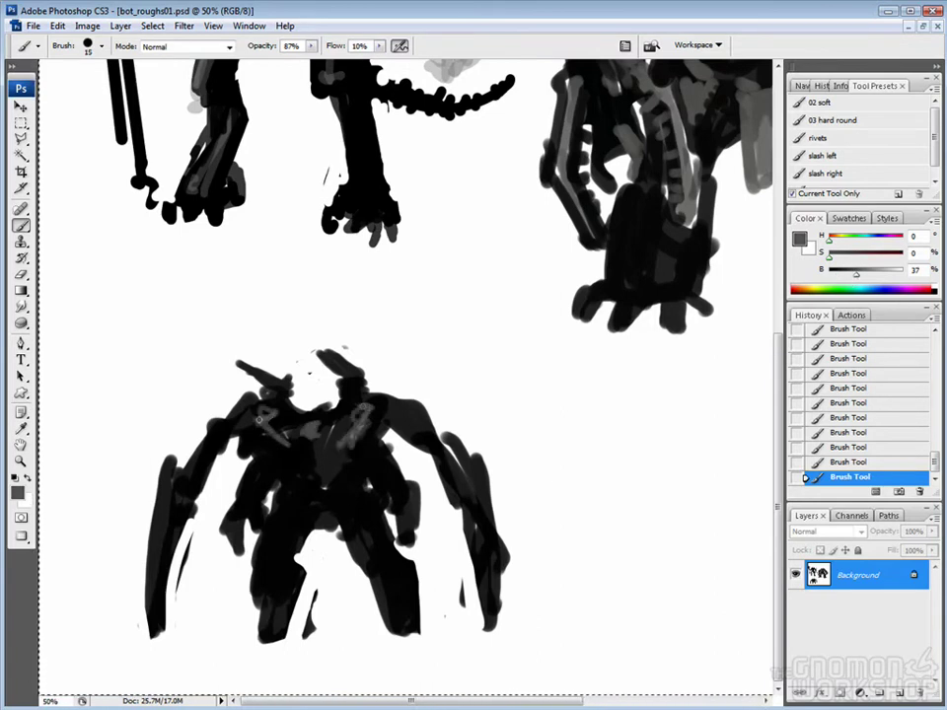
{"action": "mouse_move", "coordinate": [259, 419]}
{"action": "left_mouse_down"}
{"action": "mouse_move", "coordinate": [187, 464]}
{"action": "mouse_move", "coordinate": [191, 510]}
{"action": "left_mouse_up"}
{"action": "mouse_move", "coordinate": [411, 440]}
{"action": "left_mouse_down"}
{"action": "mouse_move", "coordinate": [473, 523]}
{"action": "mouse_move", "coordinate": [330, 431]}
{"action": "left_mouse_up"}
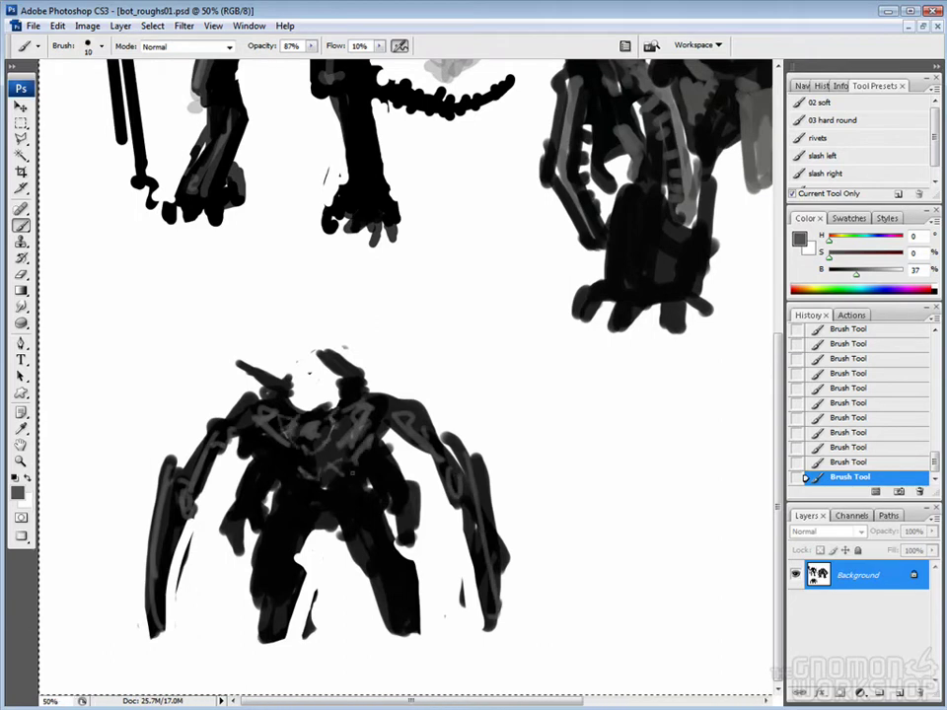
{"action": "left_click_drag", "start_coordinate": [352, 474], "coordinate": [334, 482]}
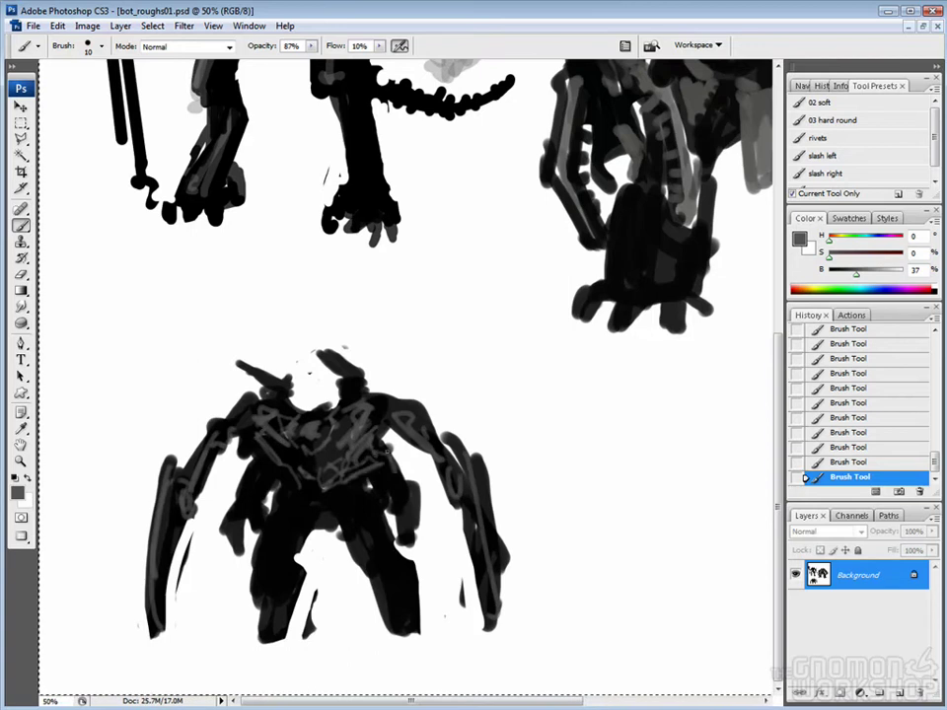
{"action": "left_click", "coordinate": [400, 471], "text": "alt"}
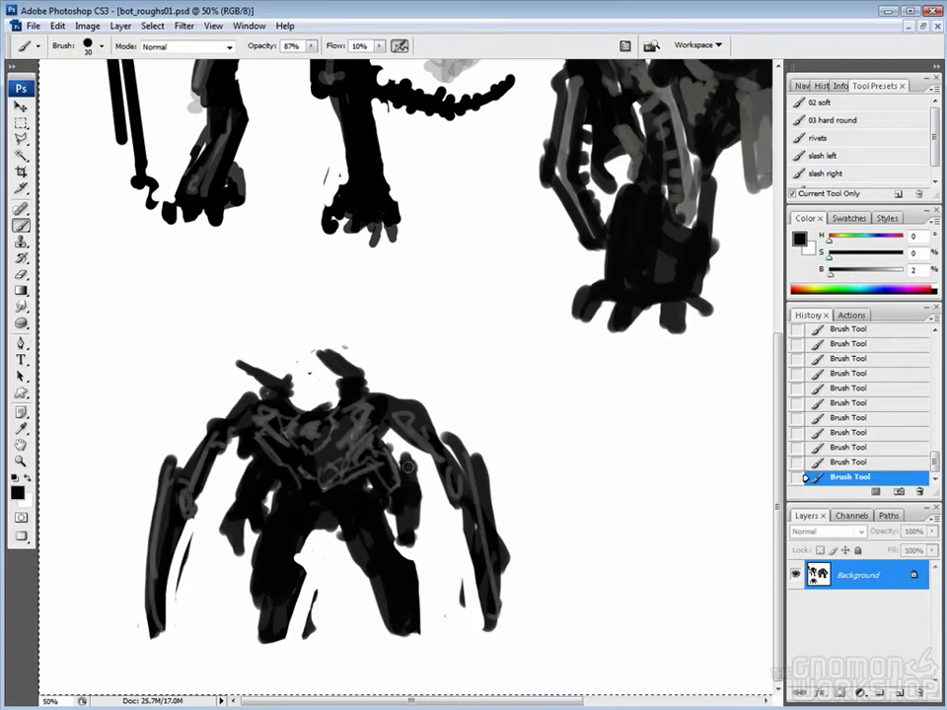
{"action": "left_click_drag", "start_coordinate": [233, 548], "coordinate": [231, 488]}
Trim and repaint the silhouette edges, then add small dark grey strokes with a size-10 brush.
{"action": "key", "text": "e"}
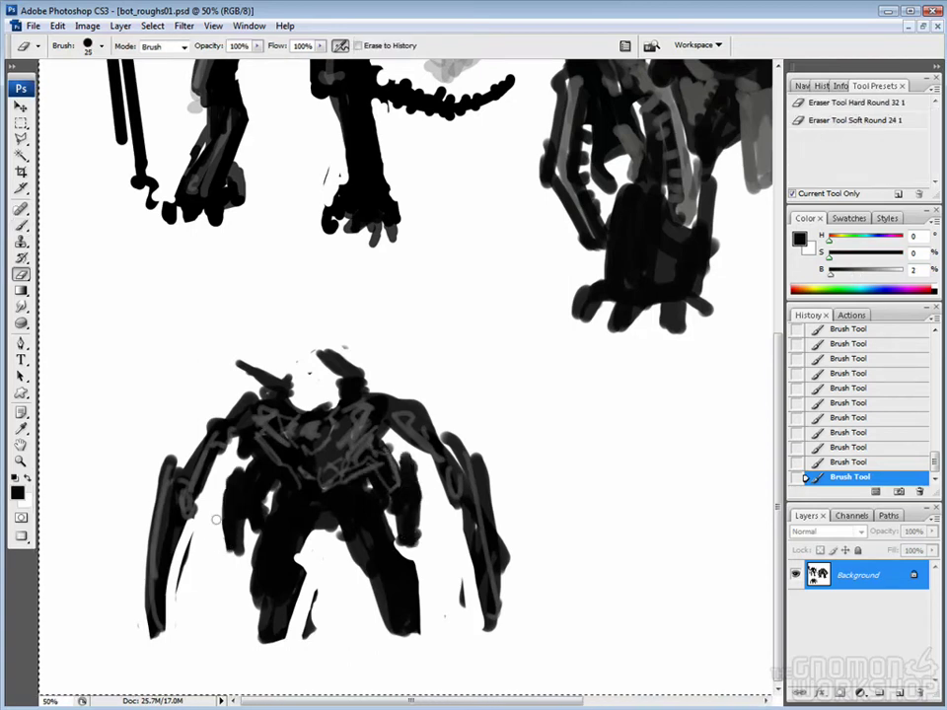
{"action": "left_click_drag", "start_coordinate": [193, 414], "coordinate": [189, 380]}
{"action": "key", "text": "b"}
{"action": "left_click_drag", "start_coordinate": [276, 463], "coordinate": [288, 501]}
{"action": "key", "text": "bracketleft"}
{"action": "key", "text": "bracketleft"}
{"action": "left_click", "coordinate": [296, 463], "text": "alt"}
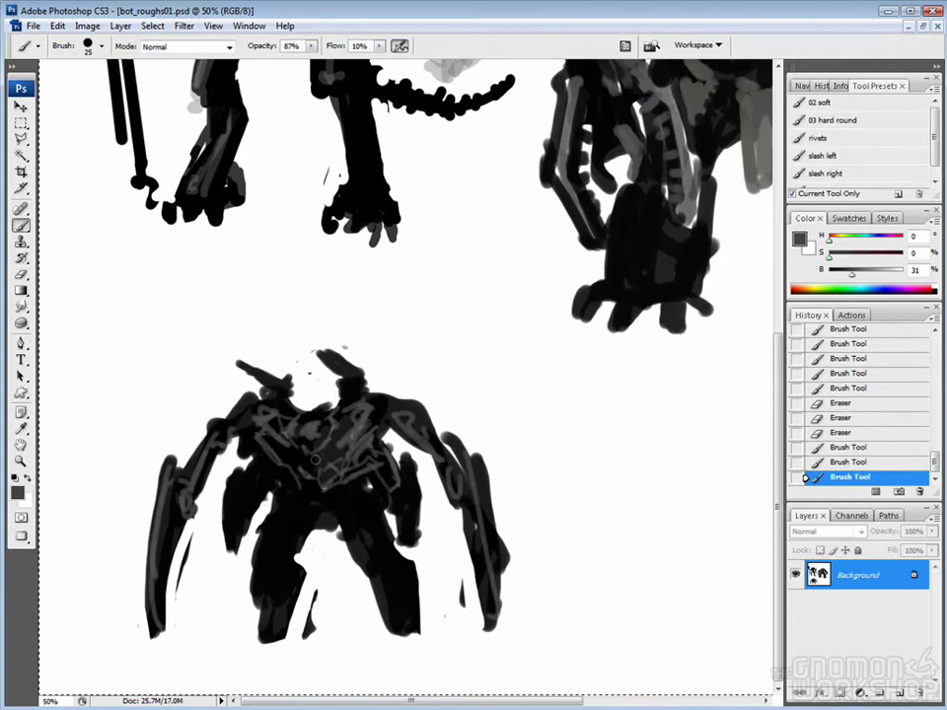
{"action": "mouse_move", "coordinate": [244, 537]}
{"action": "left_mouse_down"}
{"action": "mouse_move", "coordinate": [249, 523]}
{"action": "mouse_move", "coordinate": [243, 528]}
{"action": "left_mouse_up"}
{"action": "left_click_drag", "start_coordinate": [295, 390], "coordinate": [304, 380]}
{"action": "left_click_drag", "start_coordinate": [350, 537], "coordinate": [356, 531]}
{"action": "left_click_drag", "start_coordinate": [221, 409], "coordinate": [207, 430]}
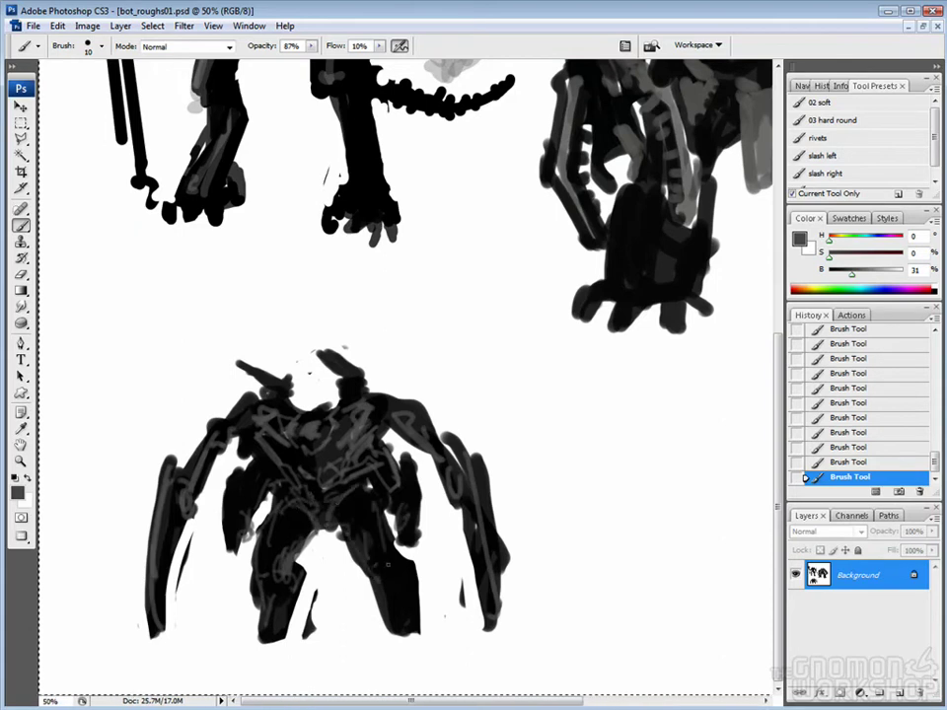
Erase the head spike, touch up the head, and rectangle-select the lower robot.
{"action": "key", "text": "e"}
{"action": "left_click", "coordinate": [323, 368]}
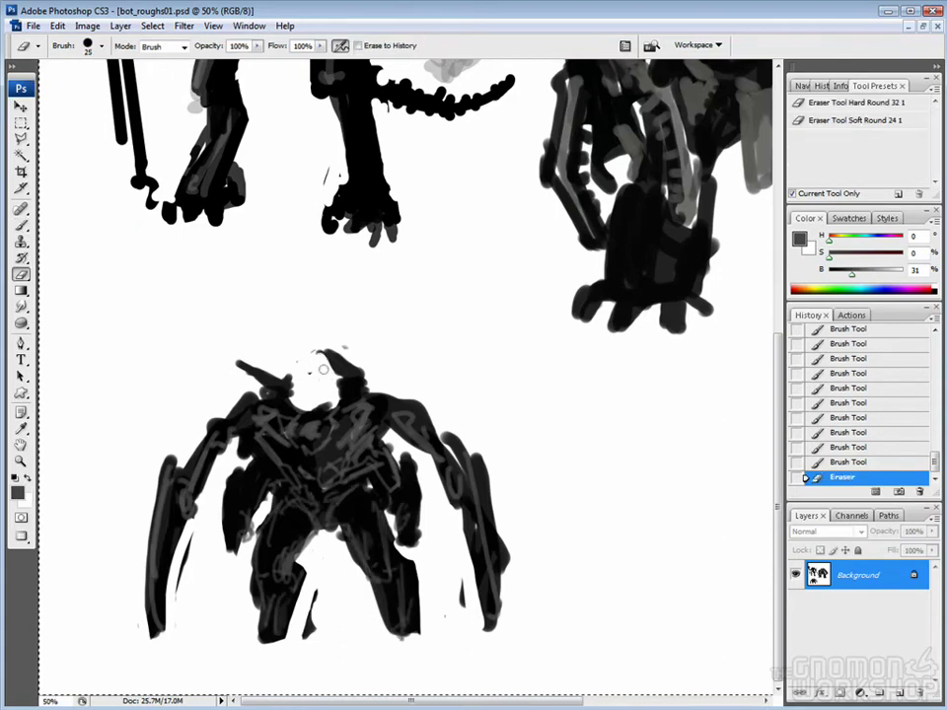
{"action": "mouse_move", "coordinate": [347, 373]}
{"action": "left_mouse_down"}
{"action": "mouse_move", "coordinate": [286, 377]}
{"action": "mouse_move", "coordinate": [281, 386]}
{"action": "left_mouse_up"}
{"action": "key", "text": "b"}
{"action": "left_click_drag", "start_coordinate": [264, 342], "coordinate": [296, 399]}
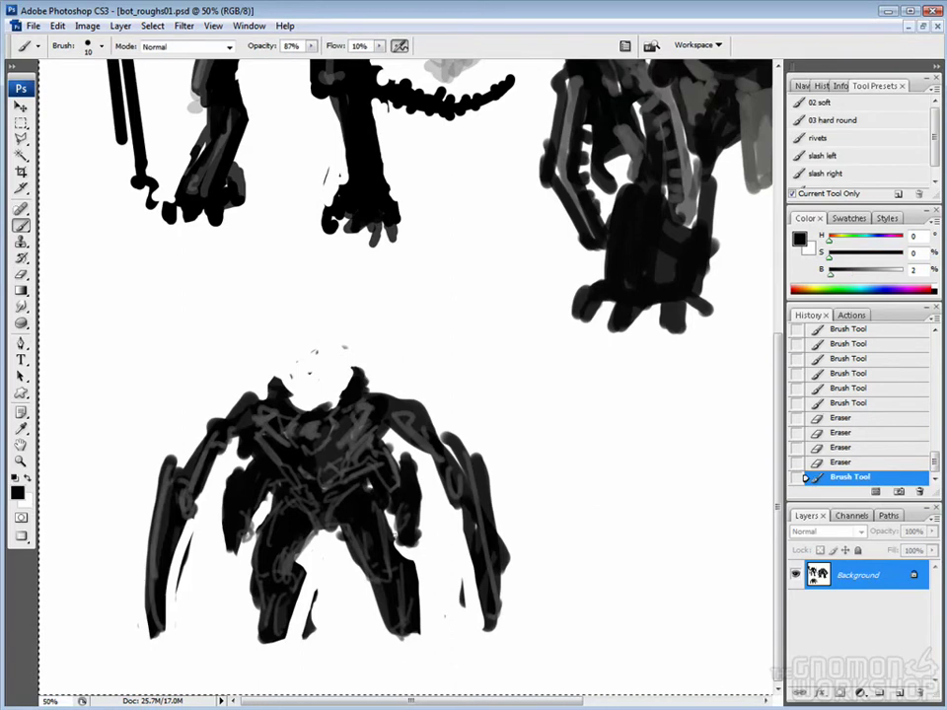
{"action": "key", "text": "m"}
{"action": "left_click_drag", "start_coordinate": [86, 342], "coordinate": [551, 664]}
Place a copy of the lower robot rough to the right of the original.
{"action": "scroll", "coordinate": [395, 395], "scroll_direction": "right", "scroll_amount": 5}
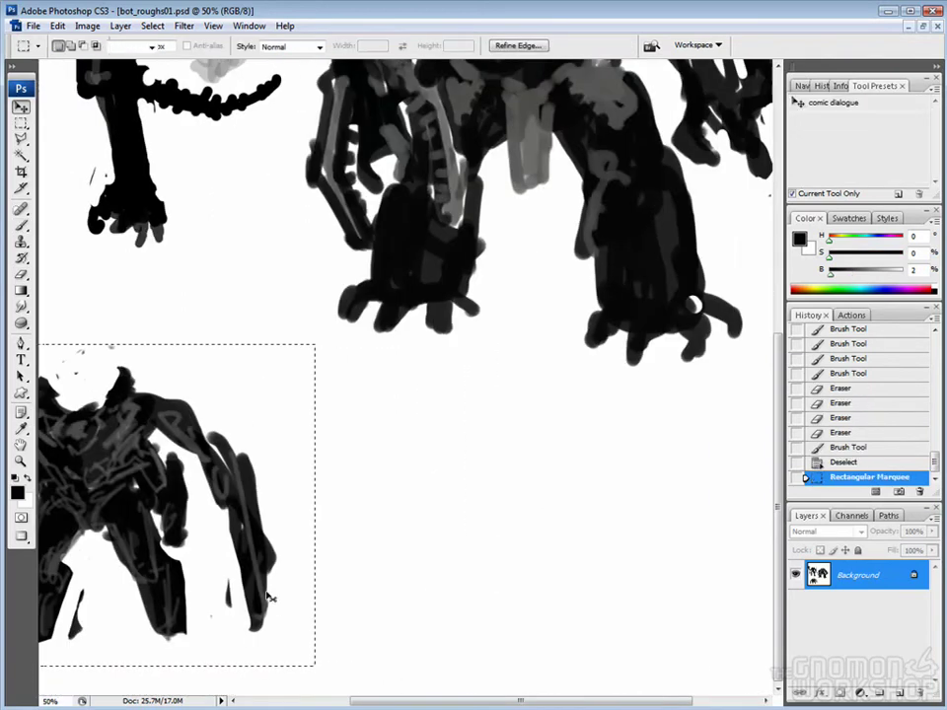
{"action": "key", "text": "v"}
{"action": "left_click_drag", "start_coordinate": [164, 523], "coordinate": [616, 545]}
{"action": "key", "text": "ctrl+d"}
{"action": "scroll", "coordinate": [404, 394], "scroll_direction": "right", "scroll_amount": 2}
Erase both sweeping arms from the copied robot.
{"action": "key", "text": "e"}
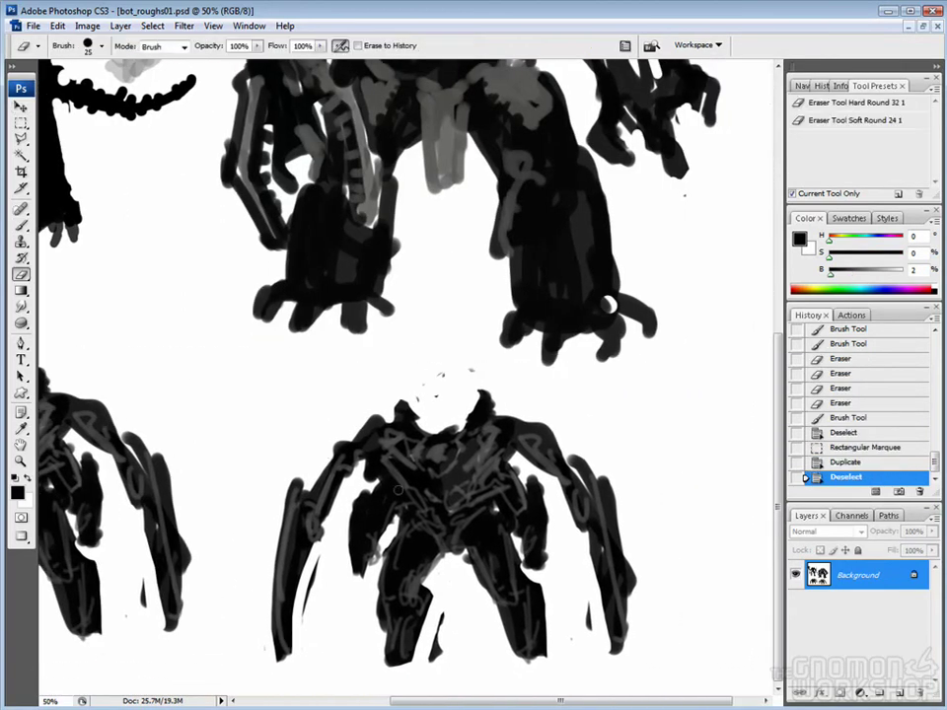
{"action": "left_click_drag", "start_coordinate": [366, 431], "coordinate": [296, 641]}
{"action": "mouse_move", "coordinate": [582, 434]}
{"action": "left_mouse_down"}
{"action": "mouse_move", "coordinate": [612, 641]}
{"action": "mouse_move", "coordinate": [588, 631]}
{"action": "left_mouse_up"}
{"action": "key", "text": "bracketright"}
{"action": "key", "text": "bracketright"}
Fill gaps in the copied robot with faint brush strokes.
{"action": "key", "text": "b"}
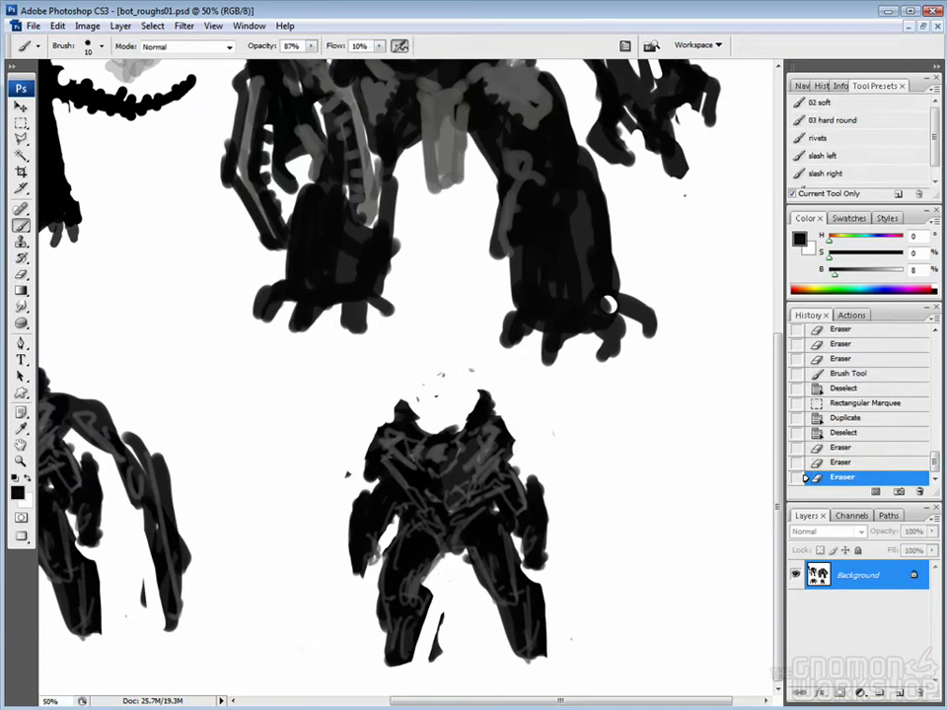
{"action": "left_click_drag", "start_coordinate": [609, 303], "coordinate": [613, 267]}
{"action": "left_click_drag", "start_coordinate": [443, 448], "coordinate": [452, 454]}
{"action": "left_click_drag", "start_coordinate": [613, 286], "coordinate": [613, 256]}
{"action": "mouse_move", "coordinate": [632, 271]}
{"action": "left_mouse_down"}
{"action": "mouse_move", "coordinate": [651, 267]}
{"action": "mouse_move", "coordinate": [613, 247]}
{"action": "left_mouse_up"}
{"action": "mouse_move", "coordinate": [626, 258]}
{"action": "left_mouse_down"}
{"action": "mouse_move", "coordinate": [651, 252]}
{"action": "mouse_move", "coordinate": [612, 245]}
{"action": "left_mouse_up"}
{"action": "left_click_drag", "start_coordinate": [626, 248], "coordinate": [646, 246]}
{"action": "left_click_drag", "start_coordinate": [261, 395], "coordinate": [265, 432]}
{"action": "left_click_drag", "start_coordinate": [627, 270], "coordinate": [651, 269]}
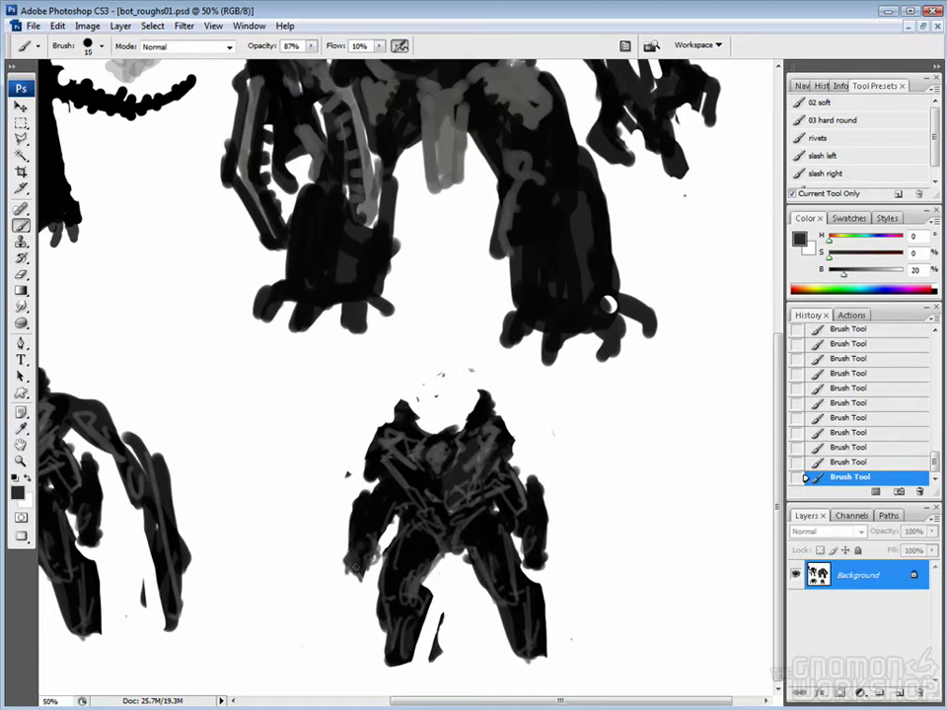
Paint a dark arm and a long serrated blade extending up-left, using sampled greys.
{"action": "mouse_move", "coordinate": [371, 580]}
{"action": "left_mouse_down"}
{"action": "mouse_move", "coordinate": [258, 440]}
{"action": "mouse_move", "coordinate": [341, 546]}
{"action": "left_mouse_up"}
{"action": "key", "text": "bracketleft"}
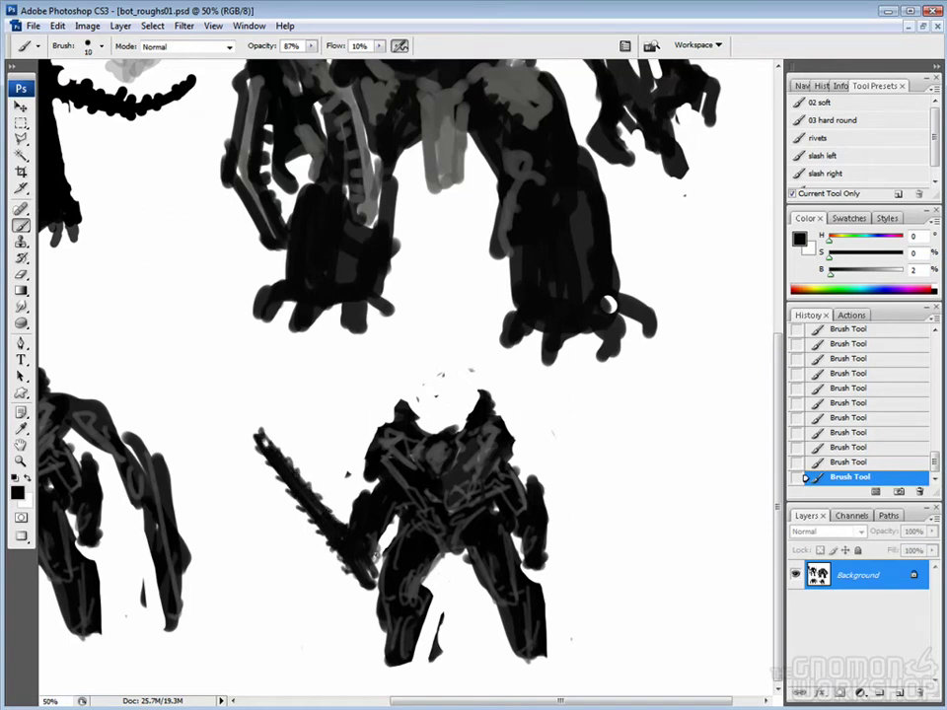
{"action": "left_click", "coordinate": [347, 559], "text": "alt"}
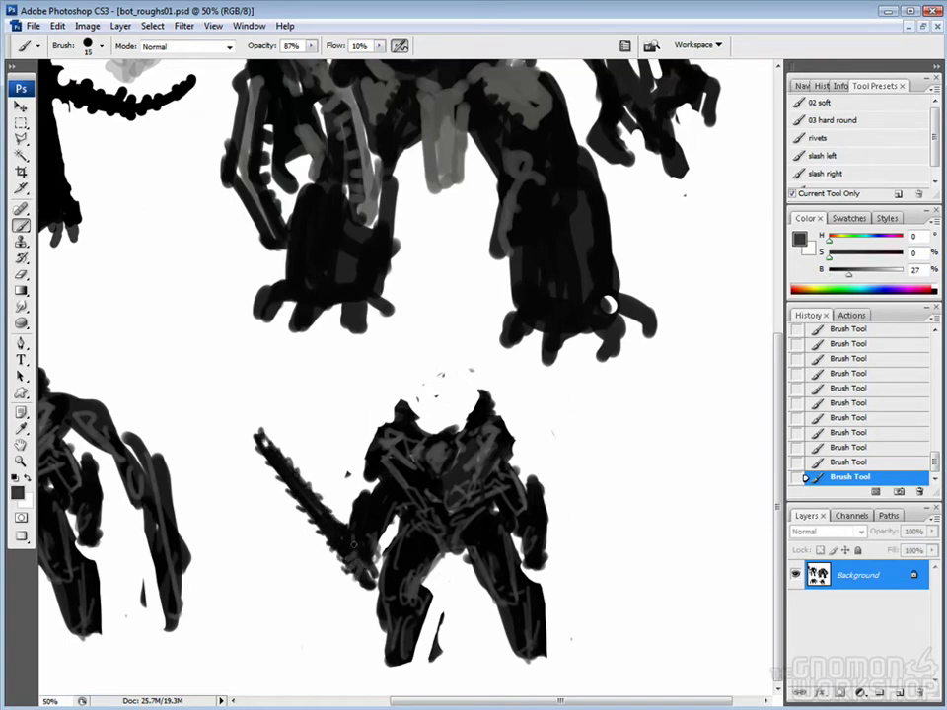
{"action": "left_click", "coordinate": [331, 516], "text": "alt"}
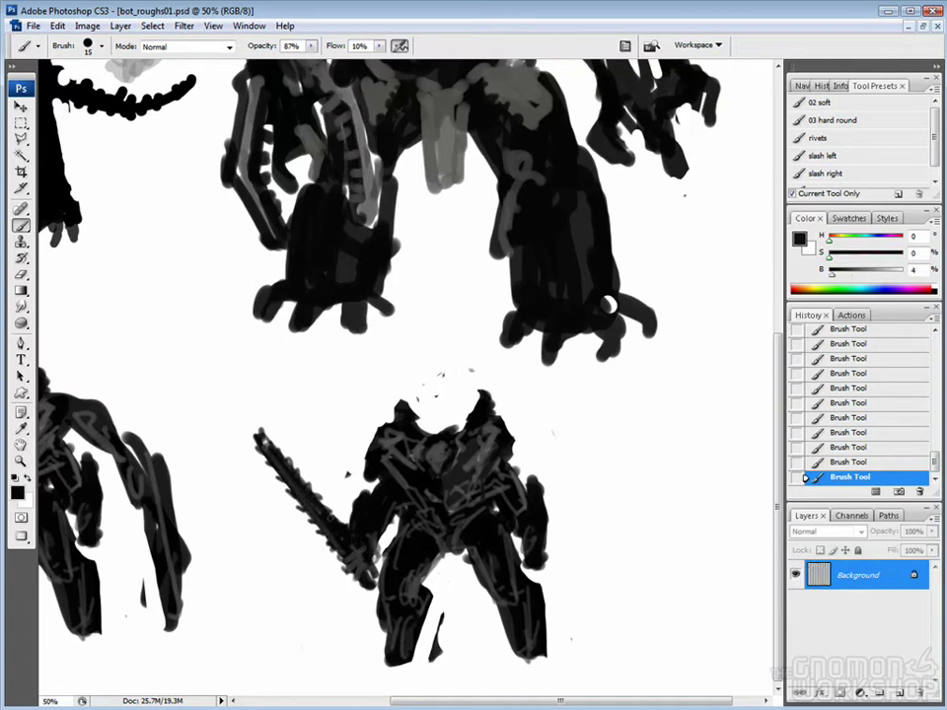
{"action": "left_click_drag", "start_coordinate": [249, 407], "coordinate": [330, 513]}
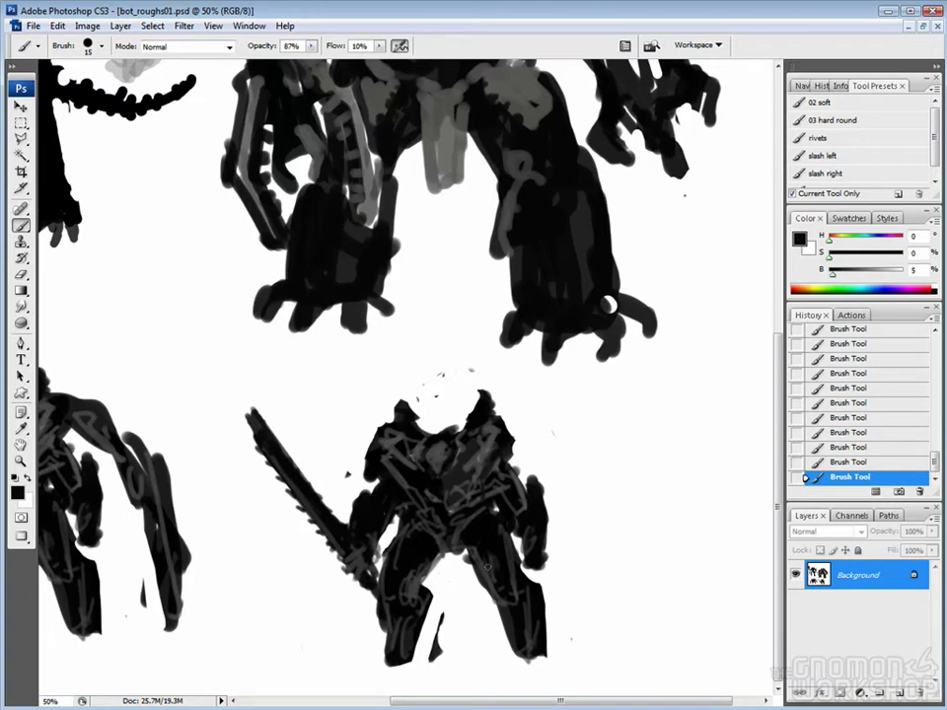
{"action": "left_click", "coordinate": [552, 505], "text": "alt"}
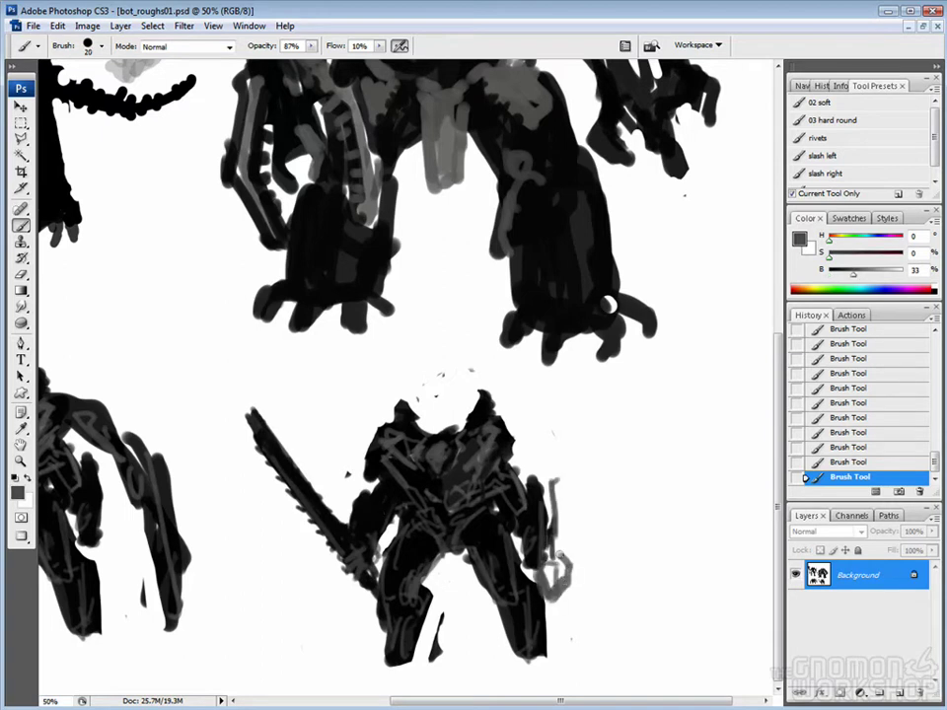
{"action": "key", "text": "u"}
{"action": "left_click", "coordinate": [302, 47]}
{"action": "scroll", "coordinate": [356, 111], "scroll_direction": "down", "scroll_amount": 6}
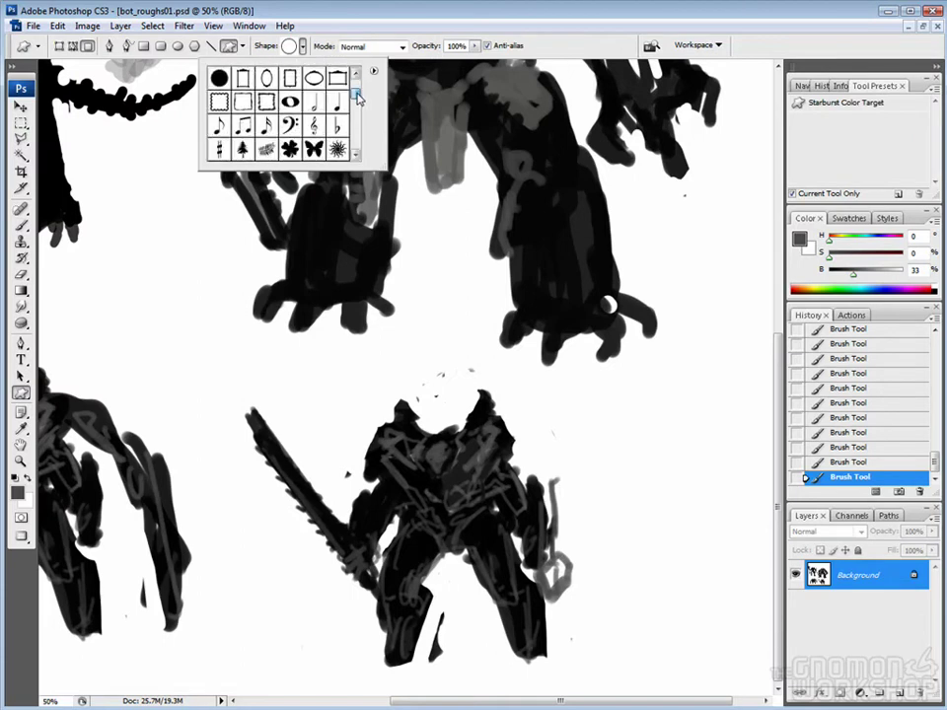
Stamp a stack of grey filled hexagons beside the sword robot's arm.
{"action": "scroll", "coordinate": [356, 111], "scroll_direction": "down", "scroll_amount": 3}
{"action": "left_click", "coordinate": [312, 97]}
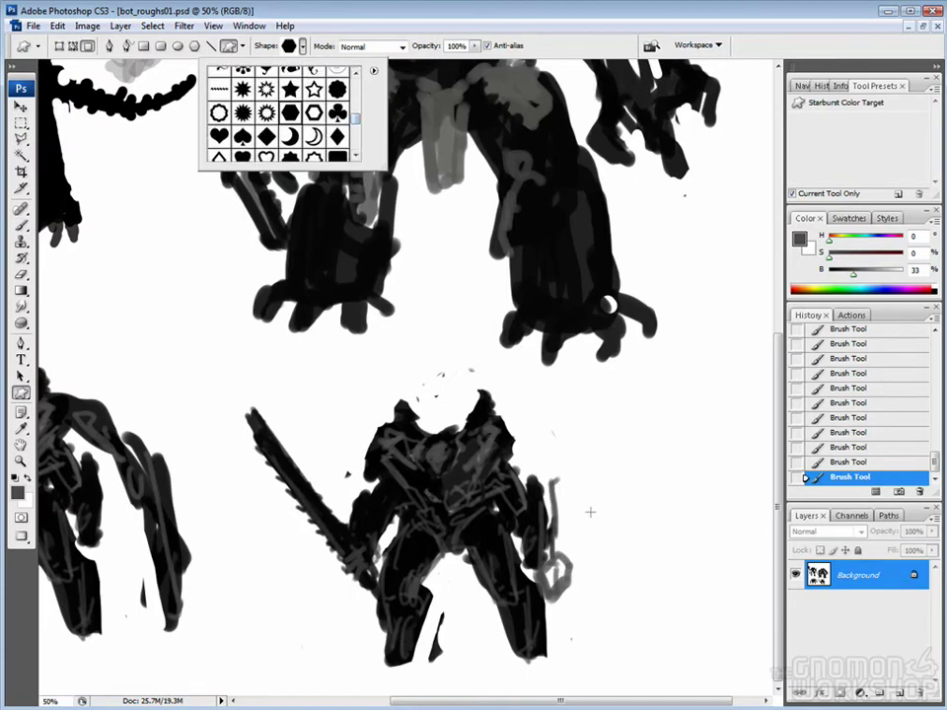
{"action": "left_click", "coordinate": [588, 513]}
{"action": "left_click_drag", "start_coordinate": [547, 577], "coordinate": [558, 582]}
{"action": "left_click", "coordinate": [474, 47]}
{"action": "key", "text": "ctrl+z"}
{"action": "left_click_drag", "start_coordinate": [546, 503], "coordinate": [582, 552]}
{"action": "left_click_drag", "start_coordinate": [566, 468], "coordinate": [585, 506]}
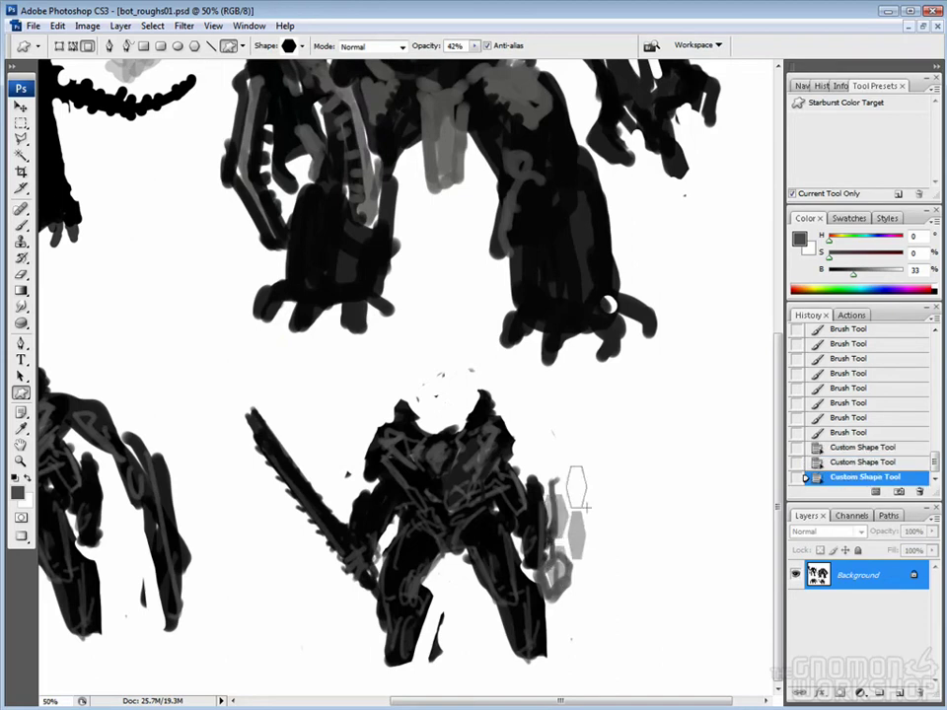
{"action": "left_click_drag", "start_coordinate": [541, 449], "coordinate": [584, 536]}
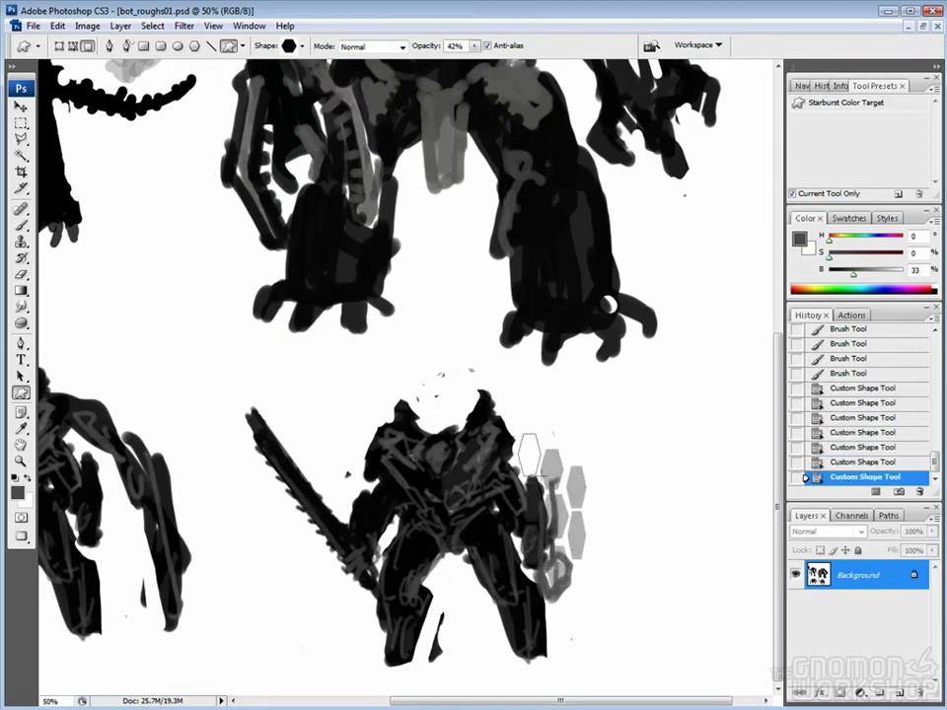
{"action": "left_click_drag", "start_coordinate": [540, 473], "coordinate": [542, 474]}
{"action": "left_click_drag", "start_coordinate": [536, 416], "coordinate": [558, 451]}
{"action": "left_click_drag", "start_coordinate": [560, 412], "coordinate": [582, 446]}
Sample the robot's near-black and dab dark paint onto its leg.
{"action": "key", "text": "b"}
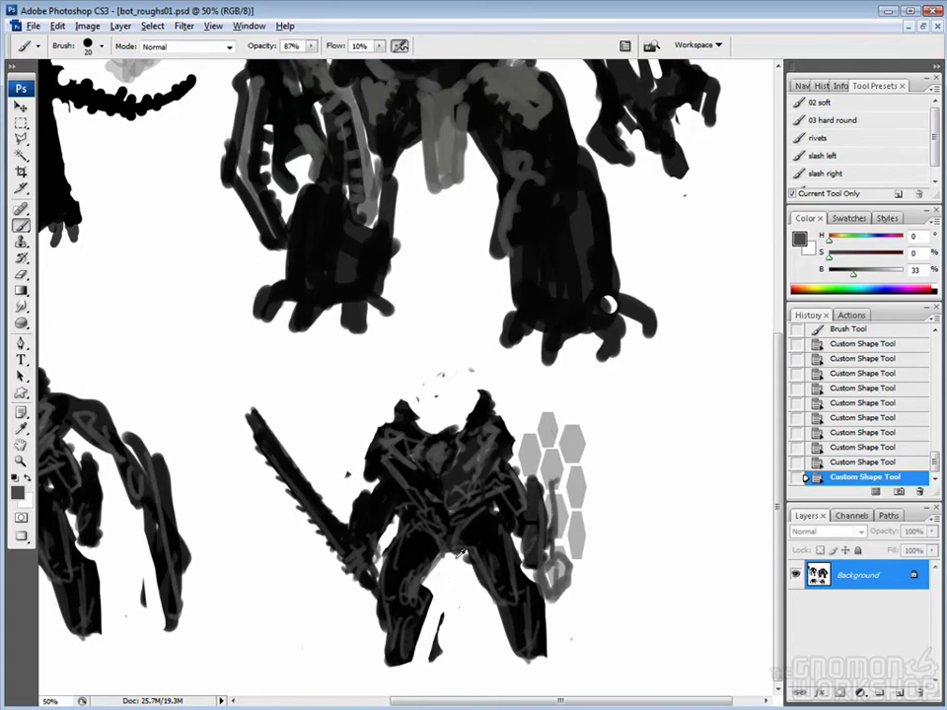
{"action": "left_click", "coordinate": [467, 537], "text": "alt"}
{"action": "left_click", "coordinate": [608, 306]}
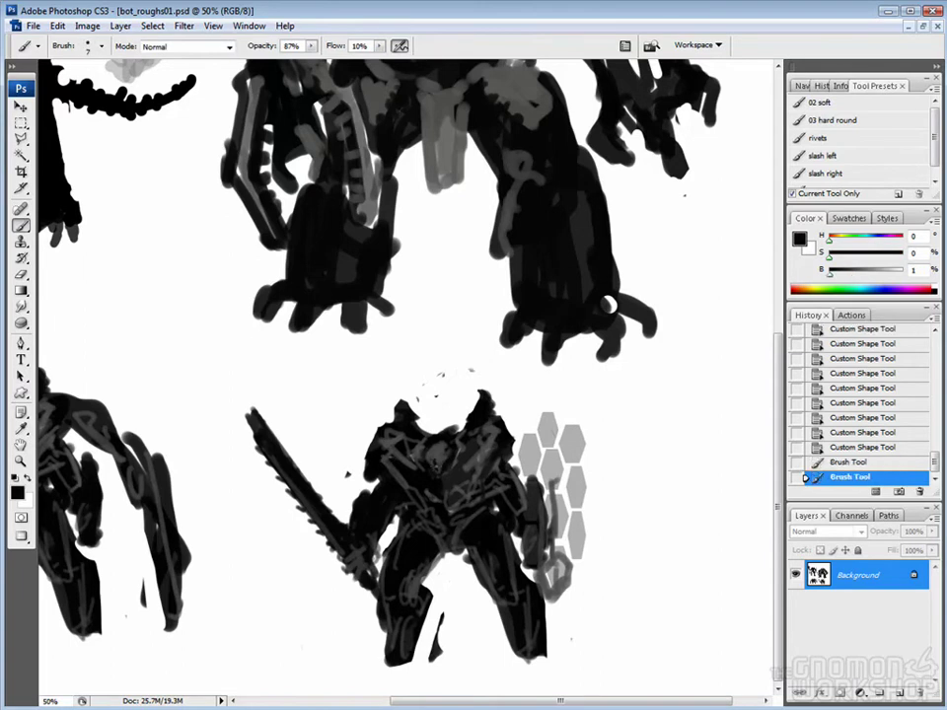
{"action": "left_click", "coordinate": [609, 306]}
{"action": "left_click", "coordinate": [608, 305]}
{"action": "key", "text": "ctrl+z"}
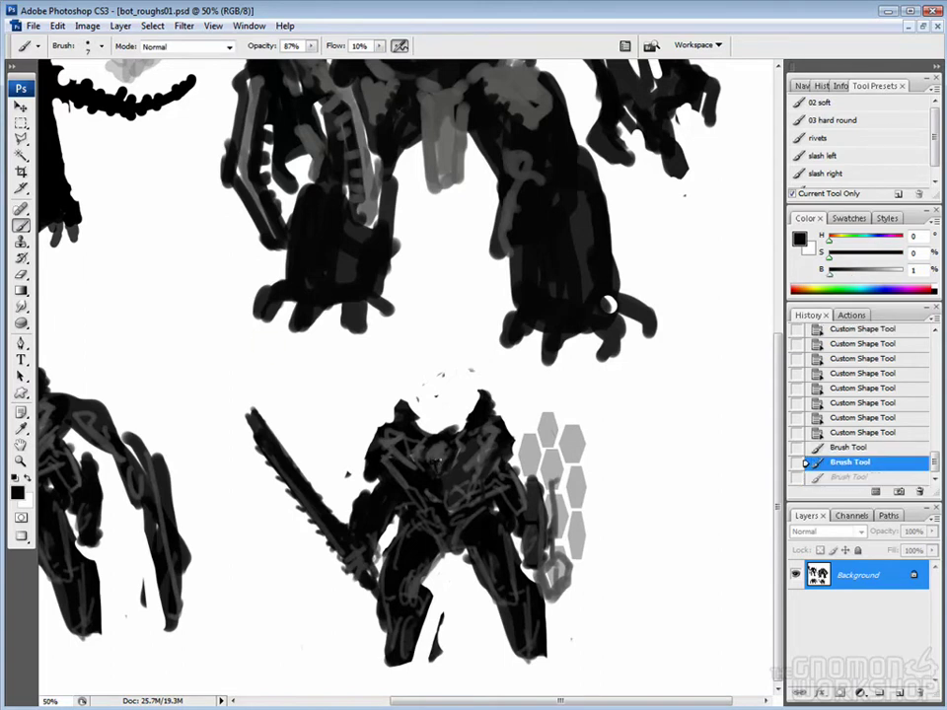
{"action": "left_click", "coordinate": [608, 305], "text": "alt"}
Firm up both legs and the sword with dark strokes, then view the whole sheet.
{"action": "left_click_drag", "start_coordinate": [696, 355], "coordinate": [606, 352]}
{"action": "mouse_move", "coordinate": [672, 325]}
{"action": "left_mouse_down"}
{"action": "mouse_move", "coordinate": [608, 324]}
{"action": "mouse_move", "coordinate": [609, 304]}
{"action": "left_mouse_up"}
{"action": "left_click", "coordinate": [609, 304], "text": "alt"}
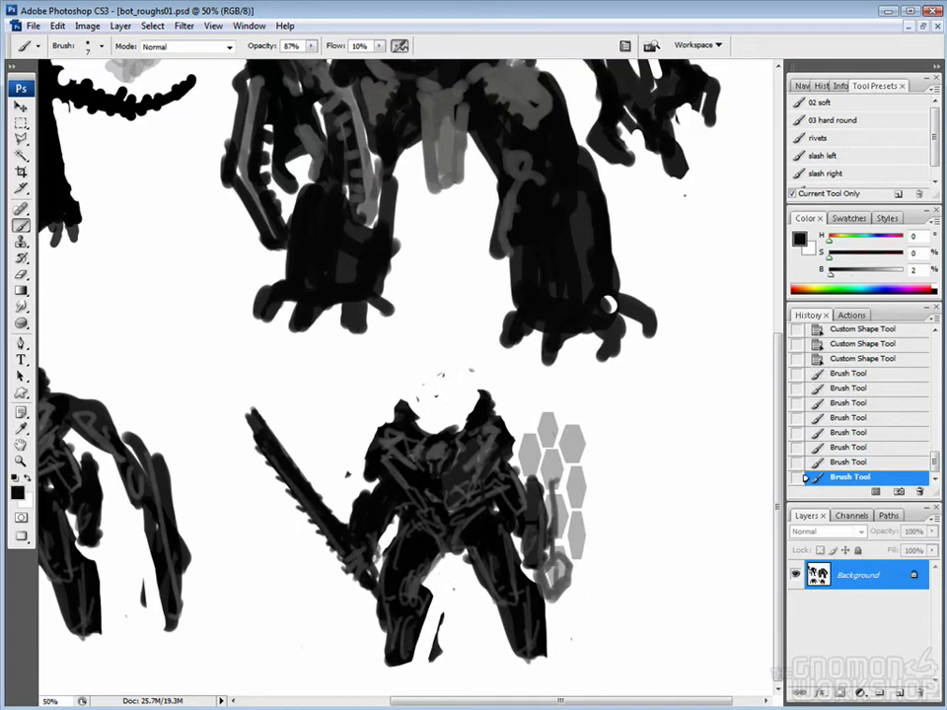
{"action": "left_click_drag", "start_coordinate": [388, 631], "coordinate": [376, 667]}
{"action": "left_click_drag", "start_coordinate": [287, 475], "coordinate": [281, 505]}
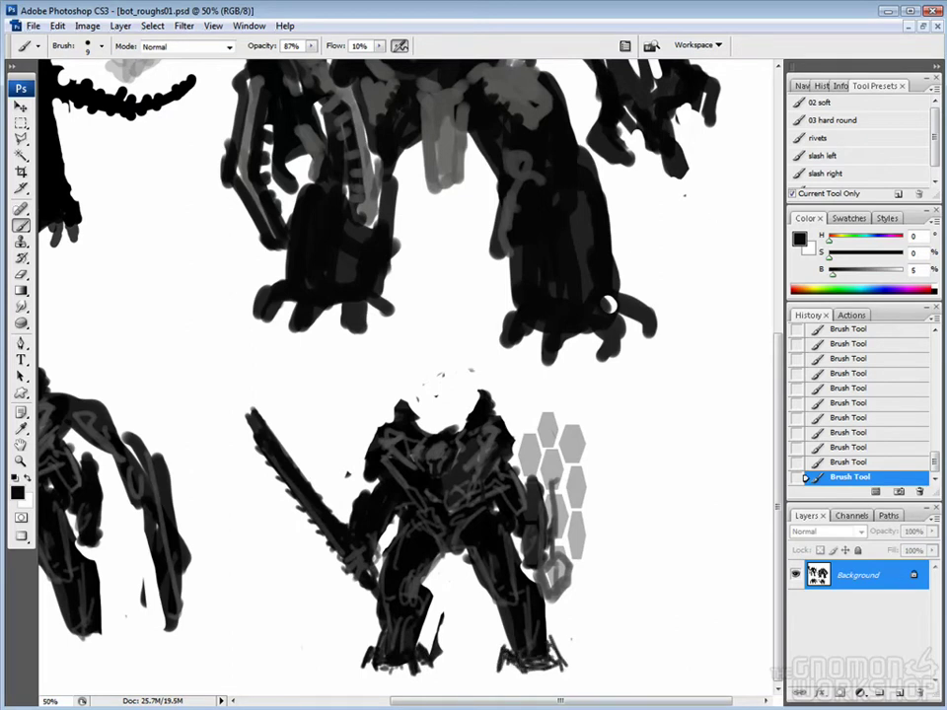
{"action": "key", "text": "ctrl+minus"}
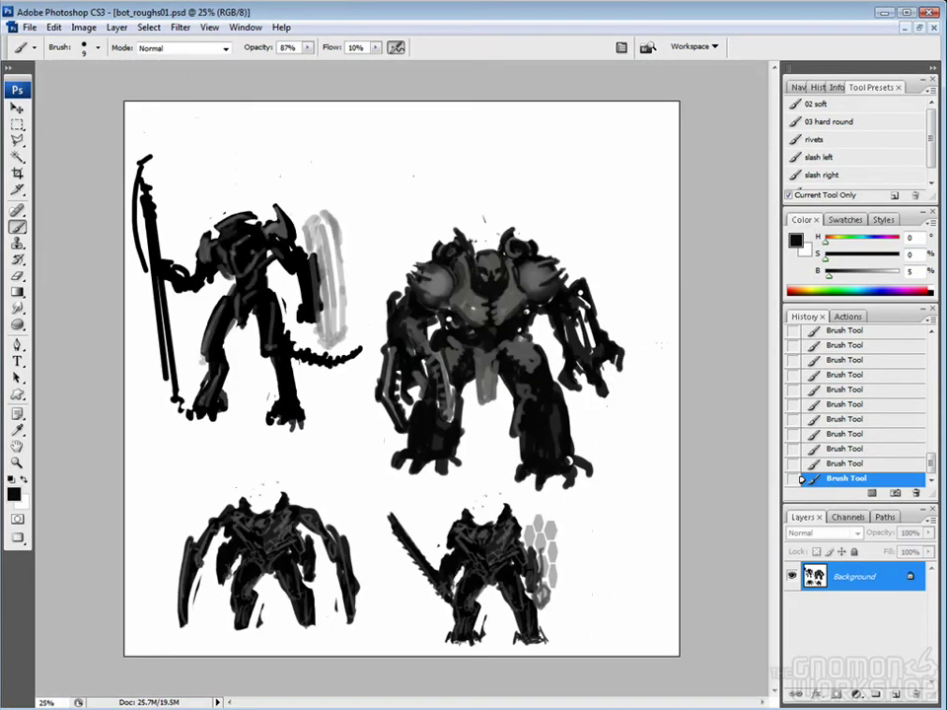
Shrink the left robot sketch into the top-left corner.
{"action": "key", "text": "m"}
{"action": "left_click_drag", "start_coordinate": [127, 133], "coordinate": [225, 255]}
{"action": "key", "text": "ctrl+t"}
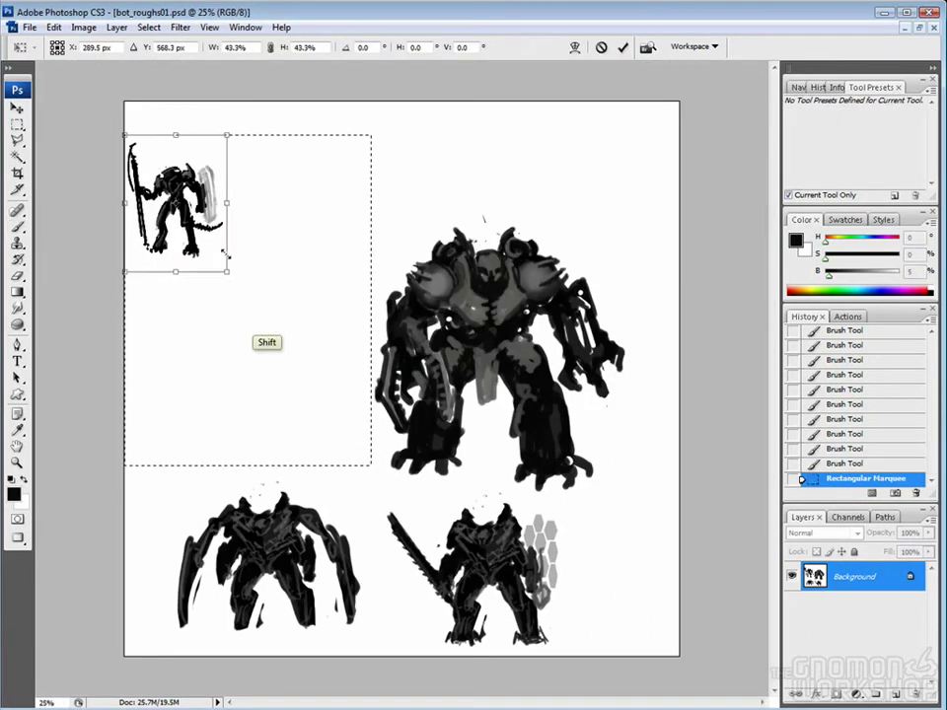
{"action": "left_click_drag", "start_coordinate": [177, 206], "coordinate": [205, 180]}
{"action": "key", "text": "Return"}
Move and shrink the large central robot beside the first thumbnail.
{"action": "left_click_drag", "start_coordinate": [363, 190], "coordinate": [648, 493]}
{"action": "key", "text": "v"}
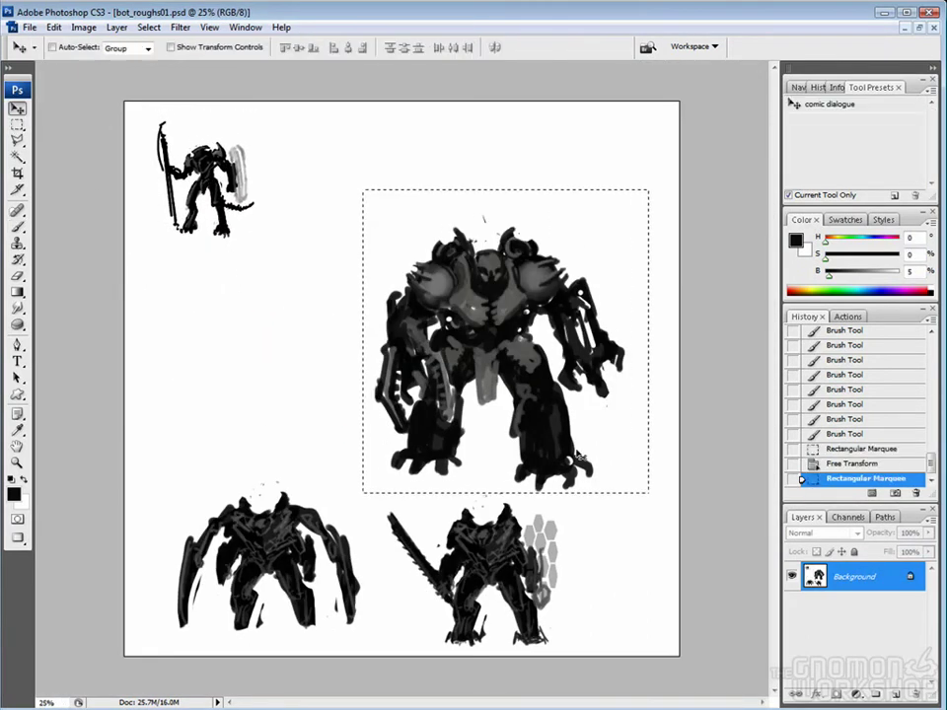
{"action": "left_click_drag", "start_coordinate": [578, 454], "coordinate": [490, 366]}
{"action": "key", "text": "ctrl+t"}
{"action": "left_click_drag", "start_coordinate": [558, 401], "coordinate": [394, 246]}
{"action": "key", "text": "Return"}
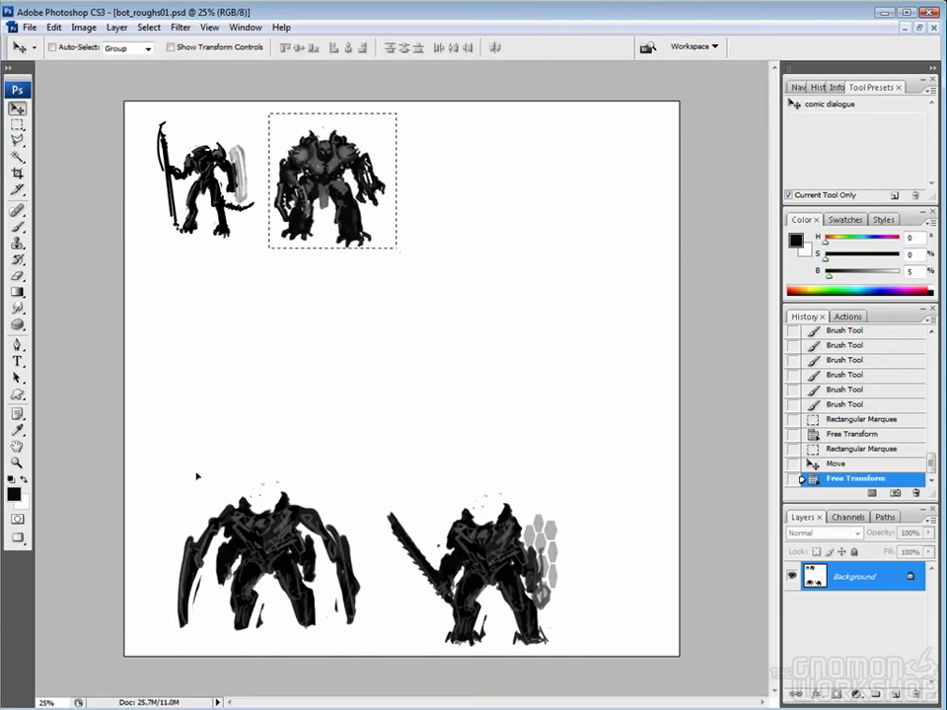
Scale down both bottom robots together and place them below the top row.
{"action": "key", "text": "m"}
{"action": "mouse_move", "coordinate": [162, 461]}
{"action": "left_mouse_down"}
{"action": "mouse_move", "coordinate": [584, 651]}
{"action": "mouse_move", "coordinate": [374, 560]}
{"action": "mouse_move", "coordinate": [592, 215]}
{"action": "mouse_move", "coordinate": [696, 262]}
{"action": "left_mouse_up"}
{"action": "key", "text": "ctrl+t"}
{"action": "left_click_drag", "start_coordinate": [552, 198], "coordinate": [286, 315]}
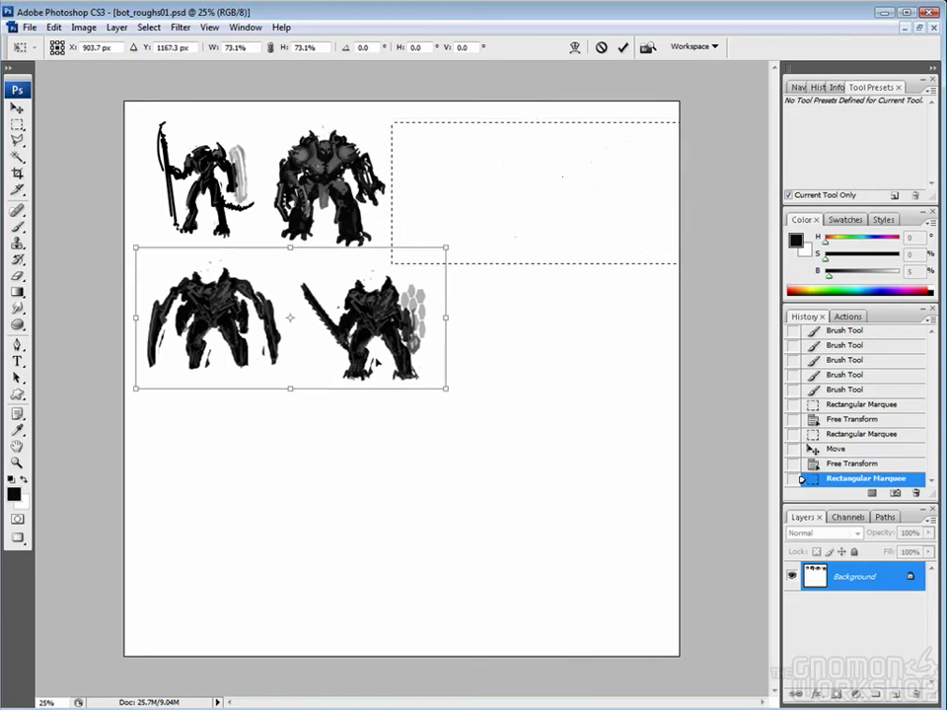
{"action": "key", "text": "Return"}
Shift the right robot of the bottom pair slightly to the right.
{"action": "left_click", "coordinate": [479, 330]}
{"action": "left_click_drag", "start_coordinate": [266, 257], "coordinate": [469, 399]}
{"action": "key", "text": "v"}
{"action": "left_click_drag", "start_coordinate": [390, 438], "coordinate": [408, 442]}
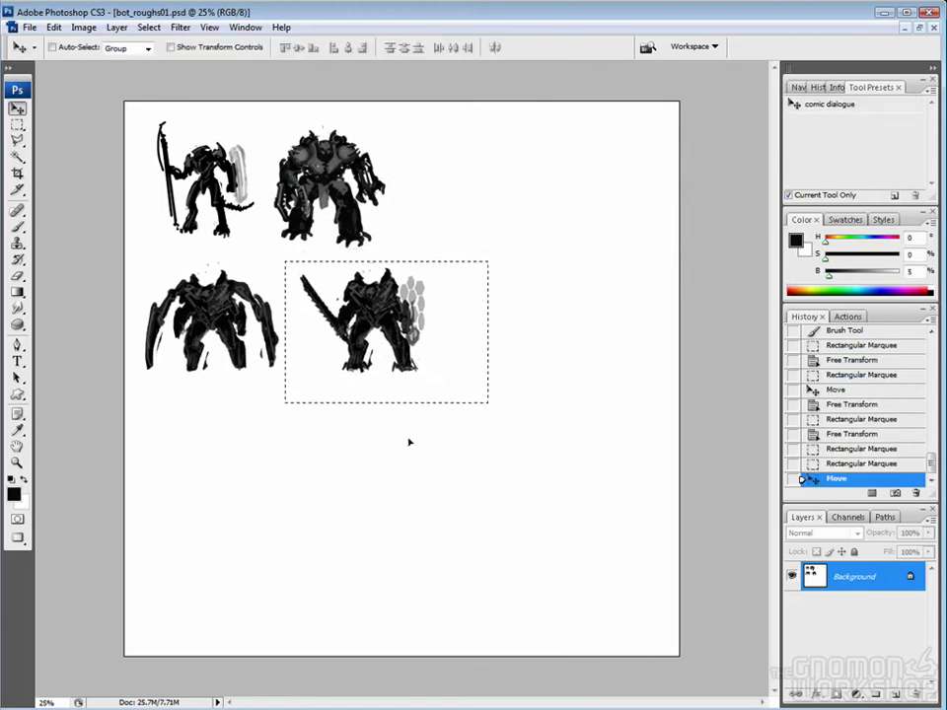
{"action": "key", "text": "ctrl+d"}
Block in the new robot's upper body and a hooked arm with the brush.
{"action": "key", "text": "l"}
{"action": "left_click", "coordinate": [277, 264]}
{"action": "left_click", "coordinate": [353, 413]}
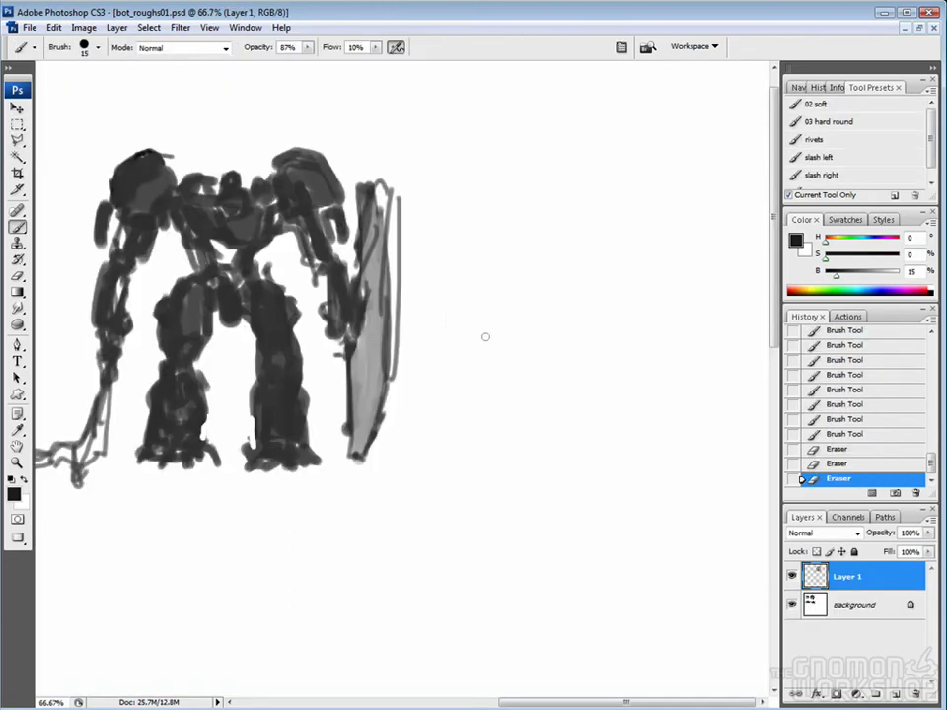
{"action": "key", "text": "bracketright"}
{"action": "key", "text": "bracketright"}
{"action": "mouse_move", "coordinate": [556, 216]}
{"action": "left_mouse_down"}
{"action": "mouse_move", "coordinate": [522, 211]}
{"action": "mouse_move", "coordinate": [513, 231]}
{"action": "mouse_move", "coordinate": [528, 255]}
{"action": "mouse_move", "coordinate": [534, 233]}
{"action": "mouse_move", "coordinate": [526, 250]}
{"action": "mouse_move", "coordinate": [498, 260]}
{"action": "mouse_move", "coordinate": [535, 269]}
{"action": "mouse_move", "coordinate": [492, 327]}
{"action": "mouse_move", "coordinate": [523, 318]}
{"action": "mouse_move", "coordinate": [463, 306]}
{"action": "left_mouse_up"}
{"action": "key", "text": "bracketleft"}
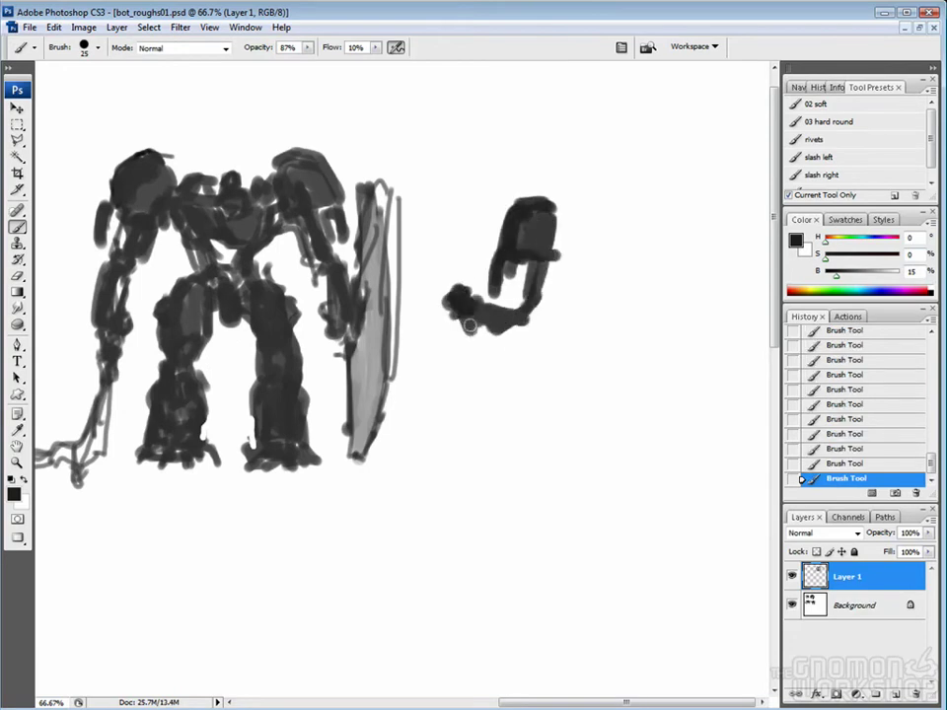
{"action": "key", "text": "bracketright"}
{"action": "mouse_move", "coordinate": [469, 326]}
{"action": "left_mouse_down"}
{"action": "mouse_move", "coordinate": [502, 370]}
{"action": "mouse_move", "coordinate": [521, 337]}
{"action": "left_mouse_up"}
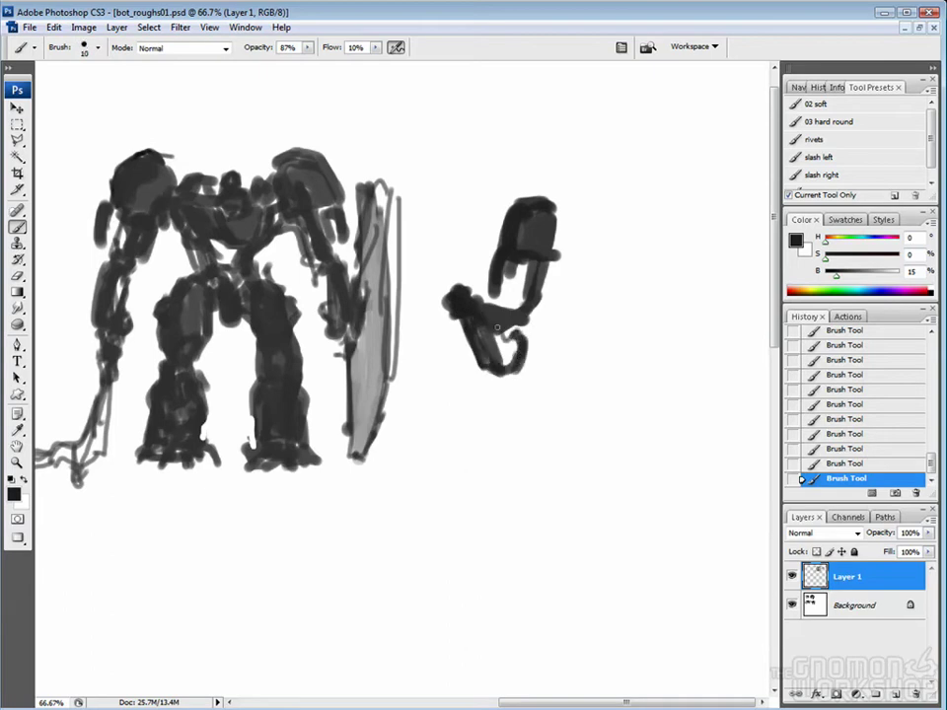
Paint a long thin staff raised from the hand and strokes across the head.
{"action": "key", "text": "bracketright"}
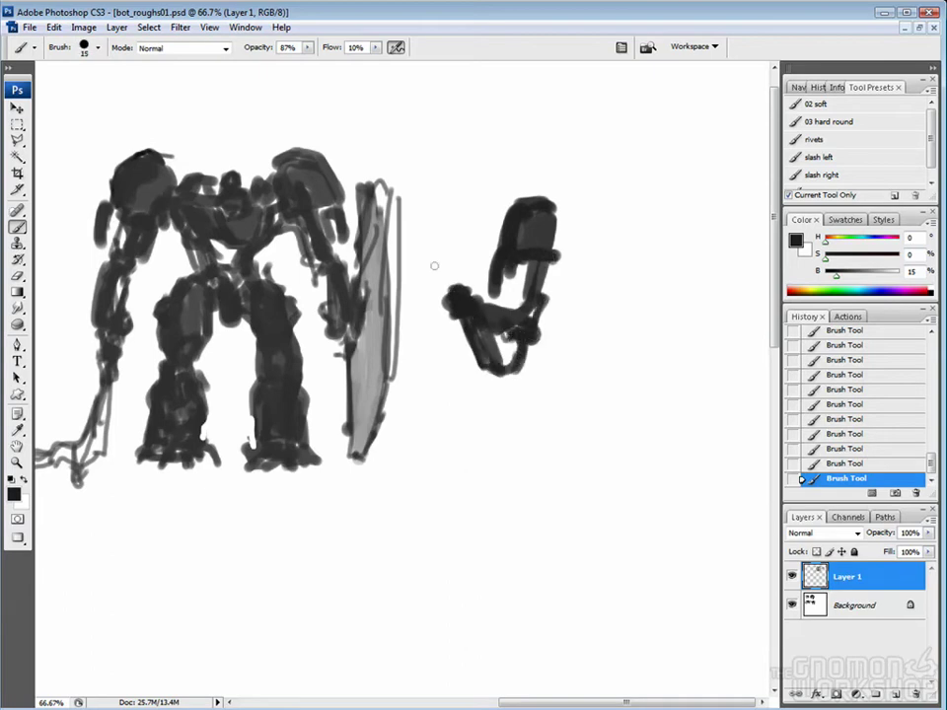
{"action": "key", "text": "bracketleft"}
{"action": "key", "text": "bracketleft"}
{"action": "mouse_move", "coordinate": [459, 288]}
{"action": "left_mouse_down"}
{"action": "mouse_move", "coordinate": [383, 101]}
{"action": "mouse_move", "coordinate": [465, 271]}
{"action": "left_mouse_up"}
{"action": "key", "text": "bracketright"}
{"action": "key", "text": "bracketright"}
{"action": "mouse_move", "coordinate": [408, 161]}
{"action": "left_mouse_down"}
{"action": "mouse_move", "coordinate": [381, 95]}
{"action": "mouse_move", "coordinate": [384, 73]}
{"action": "left_mouse_up"}
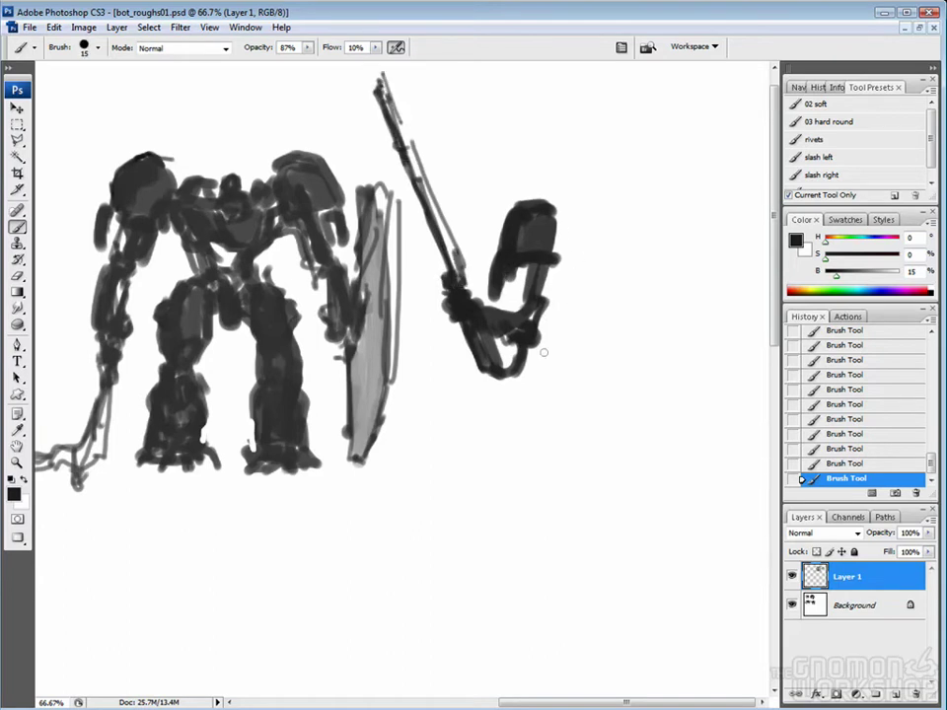
{"action": "mouse_move", "coordinate": [560, 262]}
{"action": "left_mouse_down"}
{"action": "mouse_move", "coordinate": [591, 229]}
{"action": "mouse_move", "coordinate": [621, 235]}
{"action": "left_mouse_up"}
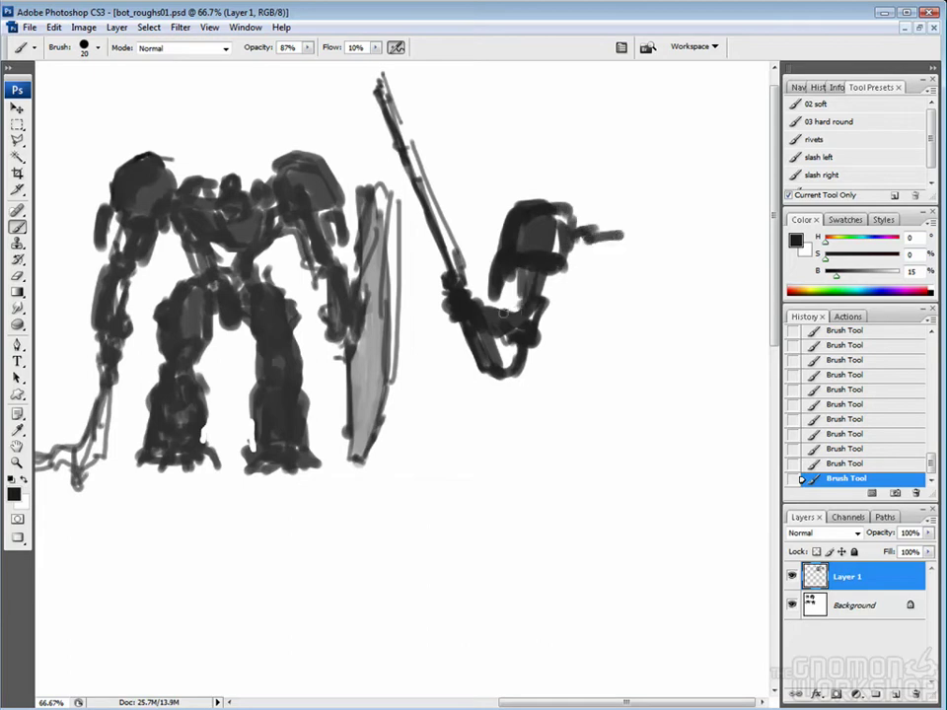
Paint a squat leg and widened foot under the new figure.
{"action": "key", "text": "bracketright"}
{"action": "mouse_move", "coordinate": [571, 344]}
{"action": "left_mouse_down"}
{"action": "mouse_move", "coordinate": [562, 379]}
{"action": "mouse_move", "coordinate": [612, 326]}
{"action": "mouse_move", "coordinate": [557, 395]}
{"action": "mouse_move", "coordinate": [599, 370]}
{"action": "mouse_move", "coordinate": [567, 458]}
{"action": "mouse_move", "coordinate": [616, 466]}
{"action": "left_mouse_up"}
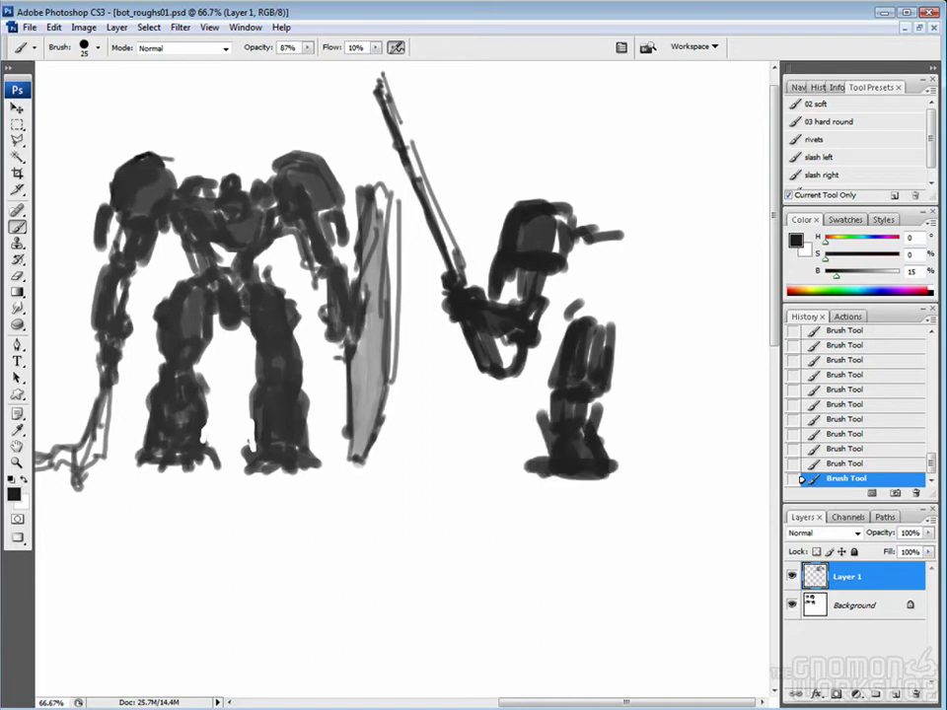
{"action": "left_click_drag", "start_coordinate": [647, 296], "coordinate": [647, 326]}
{"action": "left_click_drag", "start_coordinate": [544, 392], "coordinate": [570, 357]}
Outline the new figure's leg with a polygonal lasso selection.
{"action": "key", "text": "l"}
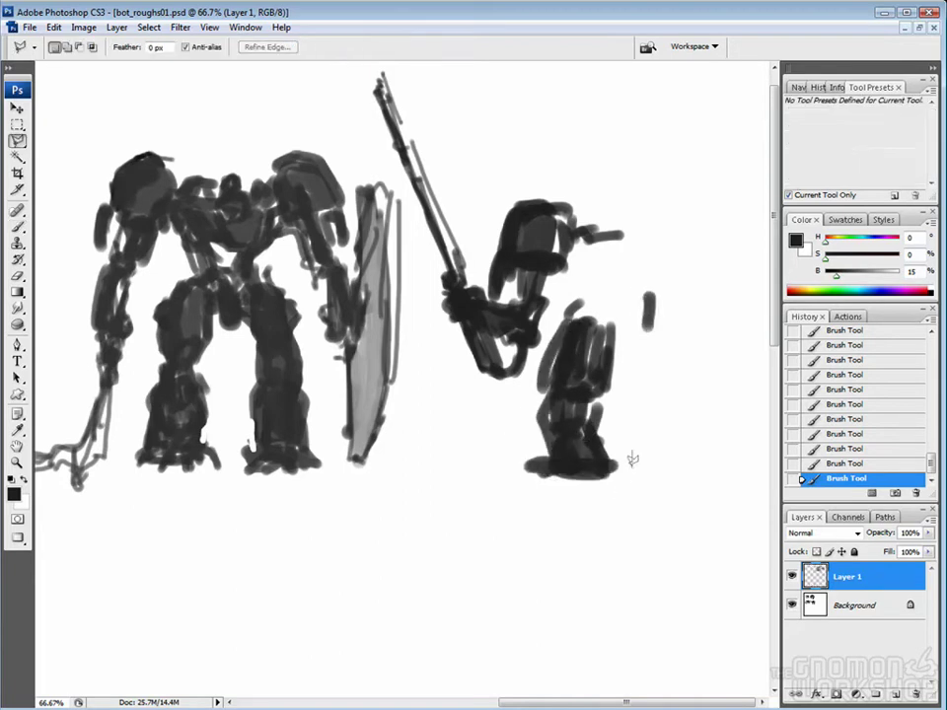
{"action": "left_click", "coordinate": [547, 320]}
{"action": "left_click", "coordinate": [520, 464]}
{"action": "left_click", "coordinate": [607, 473]}
{"action": "left_click", "coordinate": [604, 314]}
{"action": "left_click", "coordinate": [557, 311]}
Nudge the lassoed leg into place, then extend it right with a thick dark lower leg.
{"action": "key", "text": "v"}
{"action": "left_click_drag", "start_coordinate": [579, 439], "coordinate": [579, 432]}
{"action": "key", "text": "ctrl+d"}
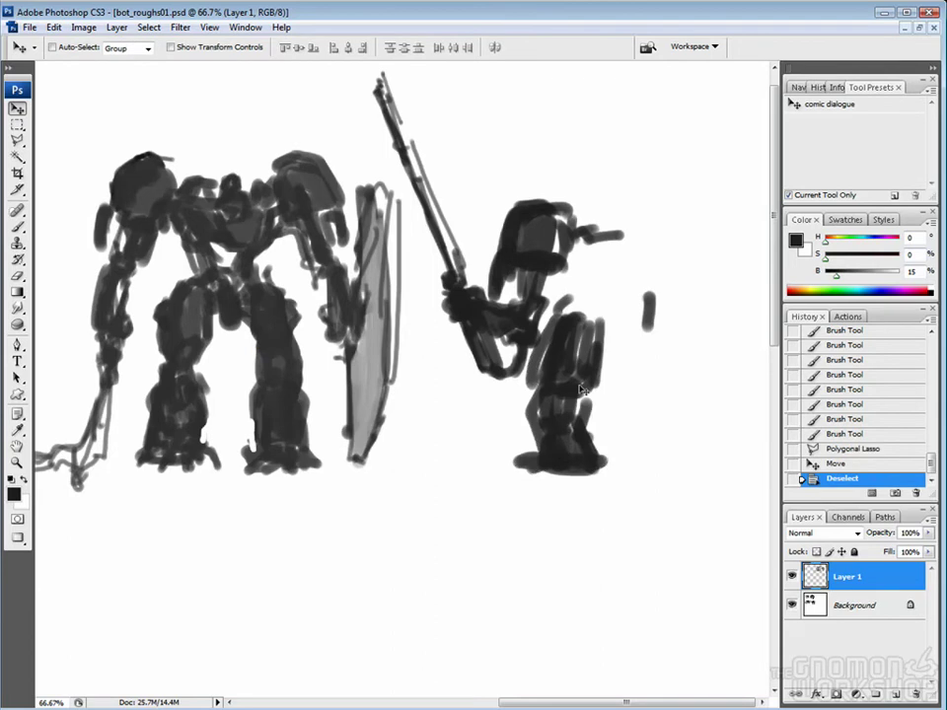
{"action": "key", "text": "b"}
{"action": "mouse_move", "coordinate": [592, 330]}
{"action": "left_mouse_down"}
{"action": "mouse_move", "coordinate": [621, 340]}
{"action": "mouse_move", "coordinate": [627, 370]}
{"action": "mouse_move", "coordinate": [641, 341]}
{"action": "left_mouse_up"}
{"action": "left_click_drag", "start_coordinate": [631, 335], "coordinate": [661, 357]}
{"action": "mouse_move", "coordinate": [651, 340]}
{"action": "left_mouse_down"}
{"action": "mouse_move", "coordinate": [632, 363]}
{"action": "mouse_move", "coordinate": [686, 414]}
{"action": "mouse_move", "coordinate": [679, 372]}
{"action": "mouse_move", "coordinate": [697, 410]}
{"action": "mouse_move", "coordinate": [696, 449]}
{"action": "left_mouse_up"}
{"action": "mouse_move", "coordinate": [681, 330]}
{"action": "left_mouse_down"}
{"action": "mouse_move", "coordinate": [615, 326]}
{"action": "mouse_move", "coordinate": [675, 339]}
{"action": "mouse_move", "coordinate": [648, 373]}
{"action": "mouse_move", "coordinate": [584, 306]}
{"action": "mouse_move", "coordinate": [616, 309]}
{"action": "mouse_move", "coordinate": [588, 314]}
{"action": "mouse_move", "coordinate": [587, 304]}
{"action": "mouse_move", "coordinate": [641, 259]}
{"action": "mouse_move", "coordinate": [533, 288]}
{"action": "mouse_move", "coordinate": [662, 262]}
{"action": "mouse_move", "coordinate": [651, 242]}
{"action": "mouse_move", "coordinate": [642, 271]}
{"action": "mouse_move", "coordinate": [627, 273]}
{"action": "mouse_move", "coordinate": [679, 274]}
{"action": "mouse_move", "coordinate": [652, 230]}
{"action": "left_mouse_up"}
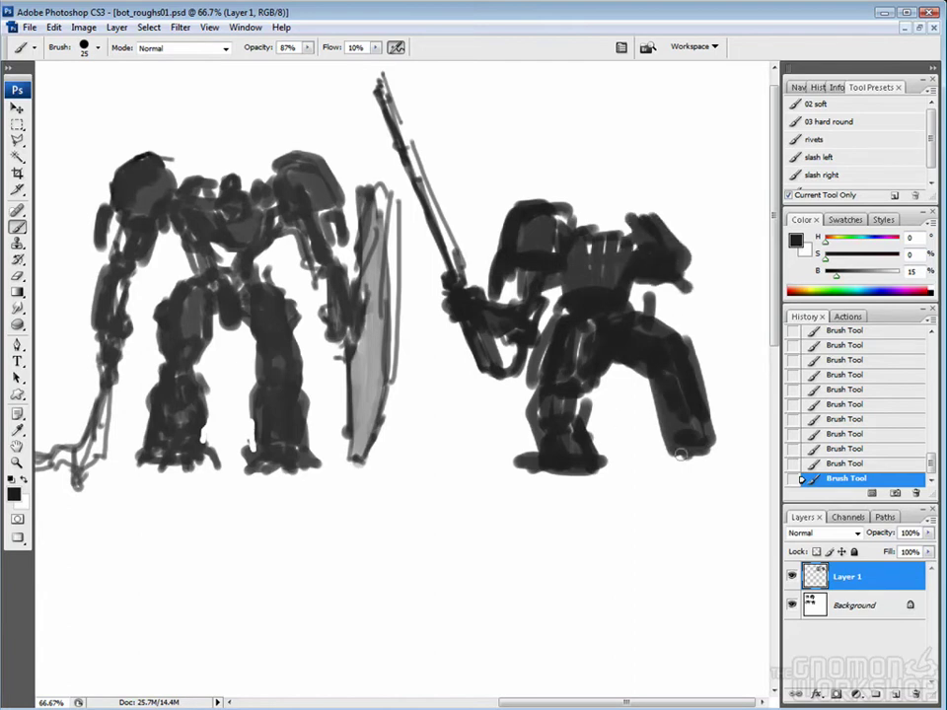
Paint a tall dark shield along the robot's right side.
{"action": "key", "text": "e"}
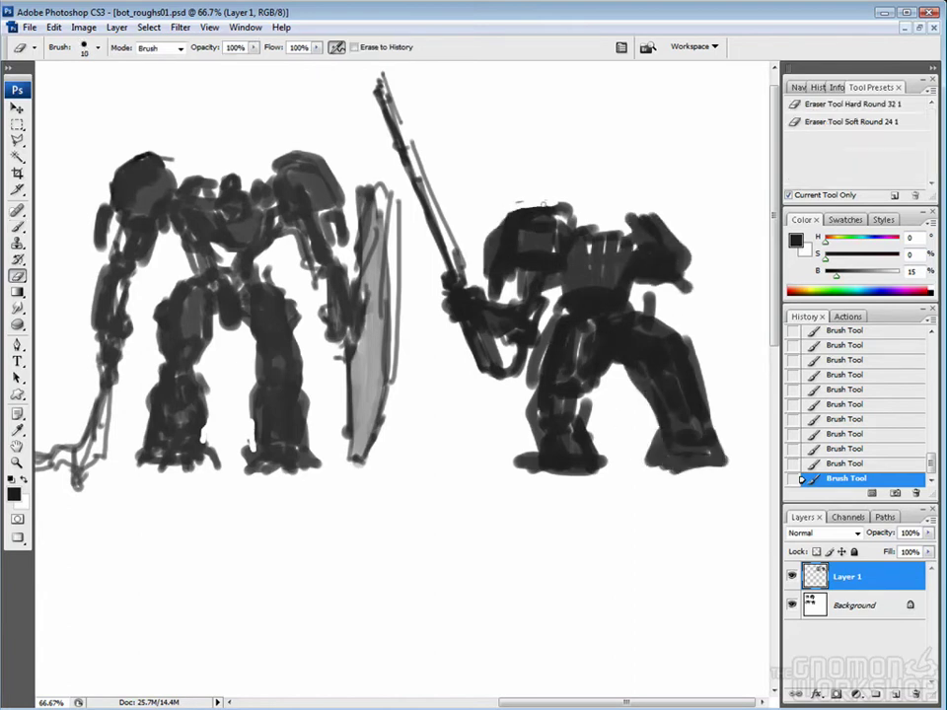
{"action": "key", "text": "b"}
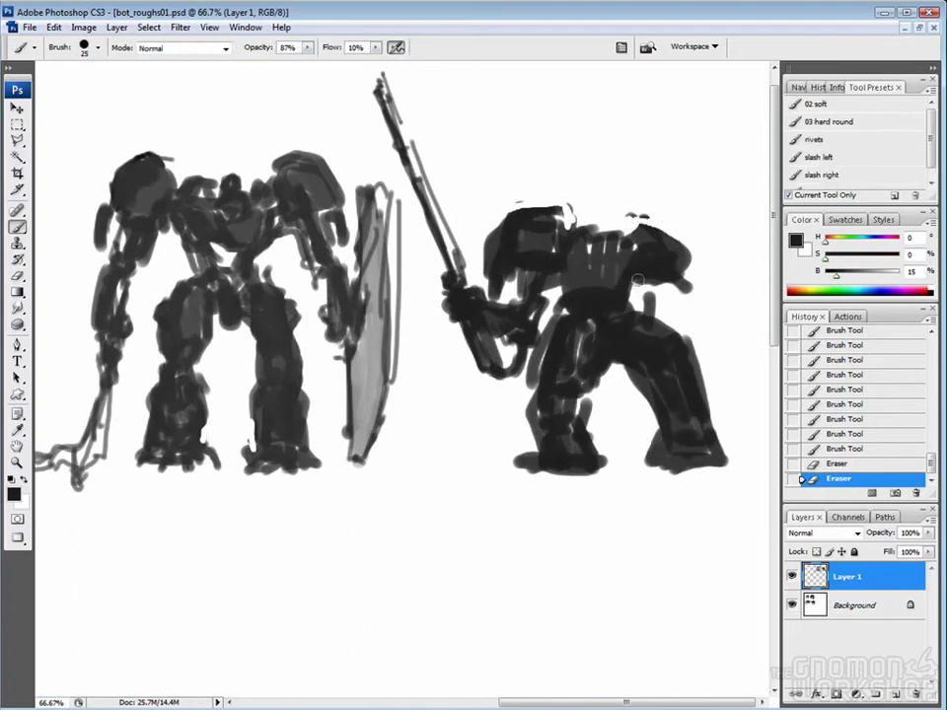
{"action": "mouse_move", "coordinate": [637, 340]}
{"action": "left_mouse_down"}
{"action": "mouse_move", "coordinate": [654, 305]}
{"action": "mouse_move", "coordinate": [745, 258]}
{"action": "mouse_move", "coordinate": [742, 220]}
{"action": "mouse_move", "coordinate": [696, 153]}
{"action": "mouse_move", "coordinate": [755, 385]}
{"action": "left_mouse_up"}
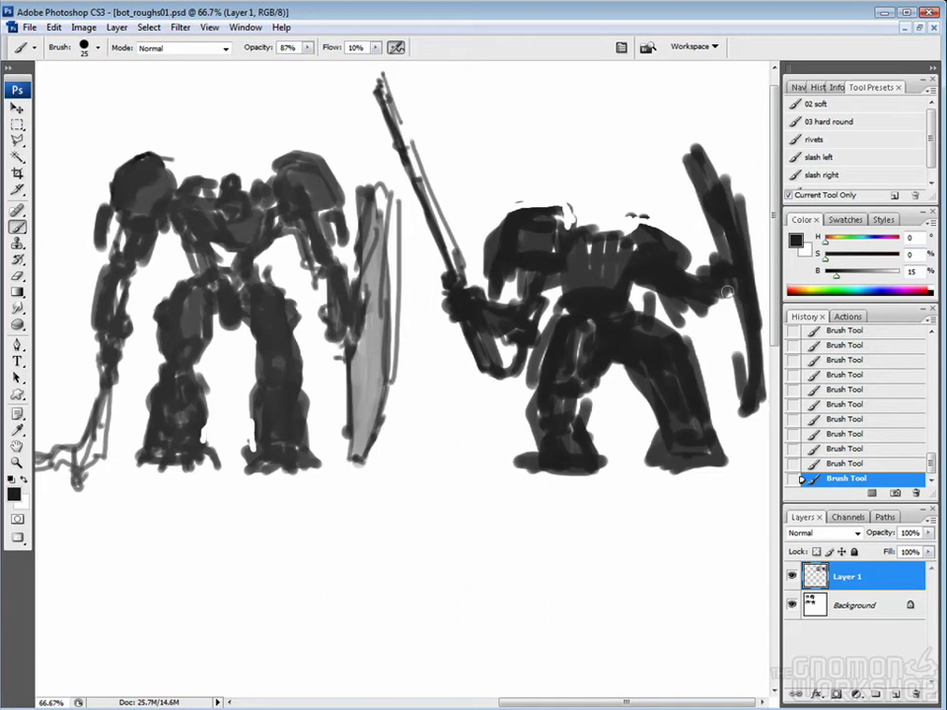
{"action": "left_click_drag", "start_coordinate": [735, 286], "coordinate": [728, 409]}
Erase five white slats across the shield from top to bottom.
{"action": "key", "text": "e"}
{"action": "left_click_drag", "start_coordinate": [697, 173], "coordinate": [728, 162]}
{"action": "mouse_move", "coordinate": [698, 212]}
{"action": "left_mouse_down"}
{"action": "mouse_move", "coordinate": [732, 203]}
{"action": "mouse_move", "coordinate": [735, 225]}
{"action": "left_mouse_up"}
{"action": "left_click_drag", "start_coordinate": [703, 254], "coordinate": [736, 247]}
{"action": "left_click_drag", "start_coordinate": [721, 300], "coordinate": [751, 294]}
{"action": "left_click_drag", "start_coordinate": [723, 355], "coordinate": [755, 348]}
Add sampled grey and dark strokes across the robot's torso and arm.
{"action": "key", "text": "b"}
{"action": "left_click", "coordinate": [518, 187]}
{"action": "left_click", "coordinate": [549, 214]}
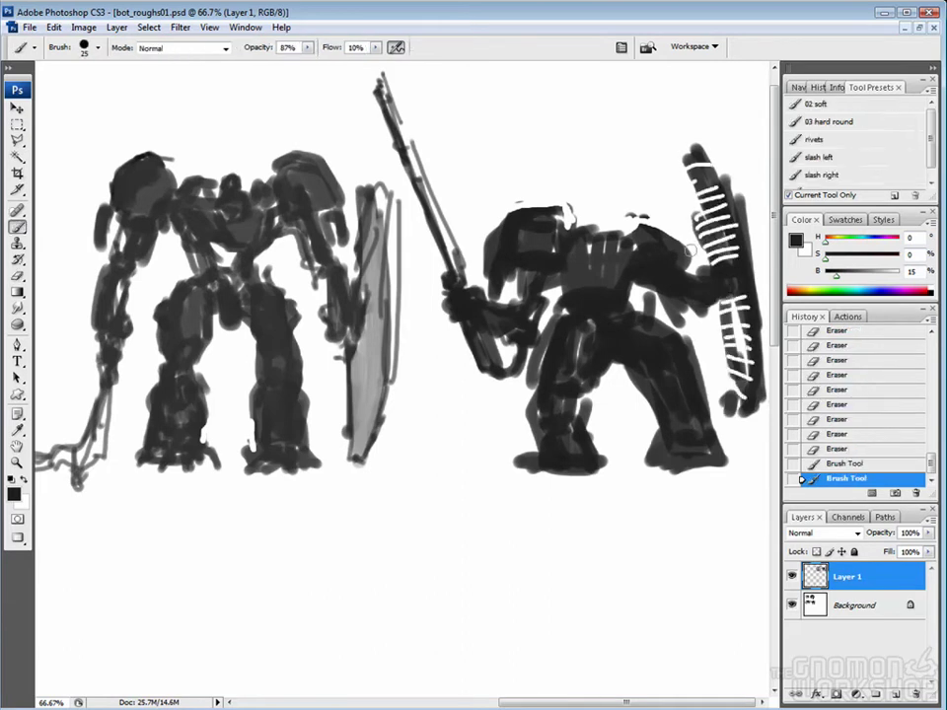
{"action": "left_click", "coordinate": [266, 342], "text": "alt"}
{"action": "left_click_drag", "start_coordinate": [621, 325], "coordinate": [649, 336]}
{"action": "left_click", "coordinate": [704, 275], "text": "alt"}
{"action": "left_click_drag", "start_coordinate": [619, 190], "coordinate": [668, 191]}
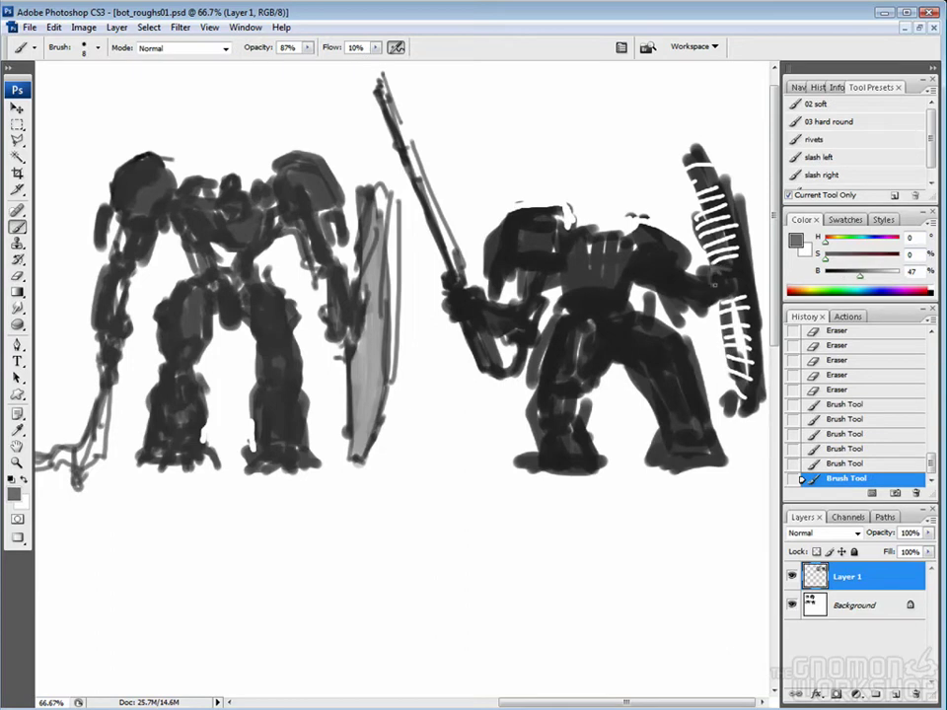
{"action": "left_click_drag", "start_coordinate": [625, 293], "coordinate": [648, 293]}
{"action": "left_click_drag", "start_coordinate": [624, 270], "coordinate": [648, 269]}
{"action": "left_click_drag", "start_coordinate": [624, 259], "coordinate": [648, 260]}
{"action": "left_click_drag", "start_coordinate": [712, 289], "coordinate": [730, 300]}
Define the shield slats, mark the chest dark, then lighten the chest.
{"action": "left_click", "coordinate": [541, 230], "text": "alt"}
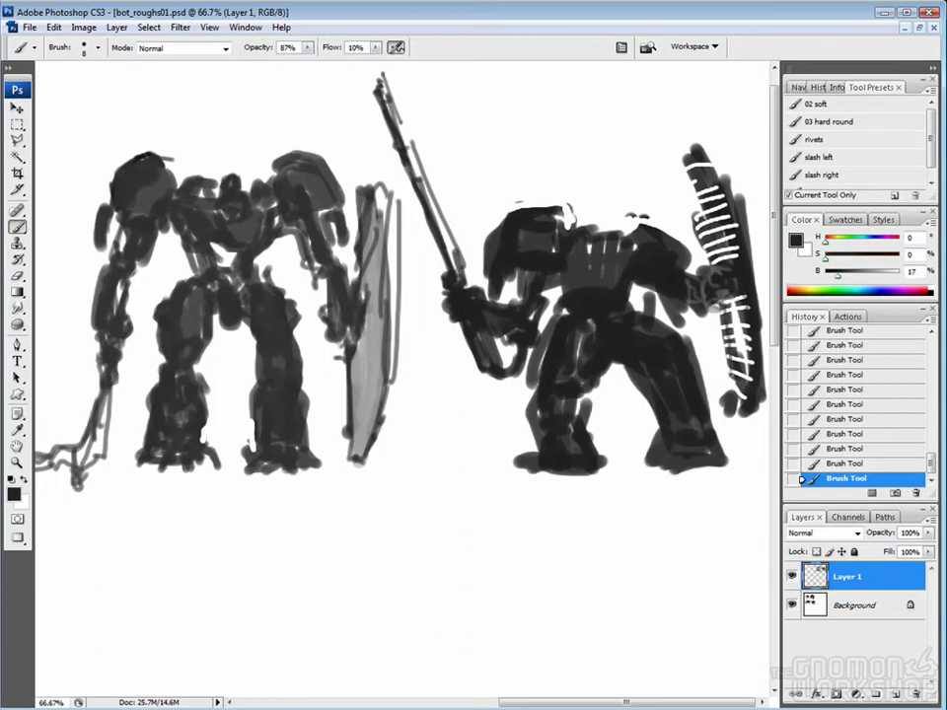
{"action": "left_click_drag", "start_coordinate": [696, 158], "coordinate": [730, 385]}
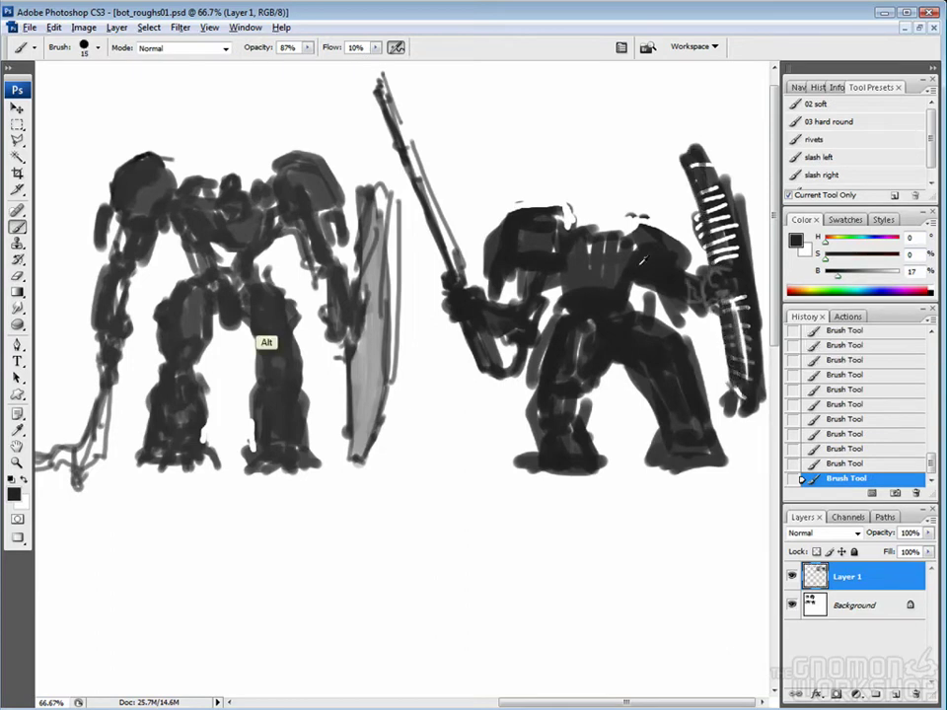
{"action": "left_click", "coordinate": [617, 253], "text": "alt"}
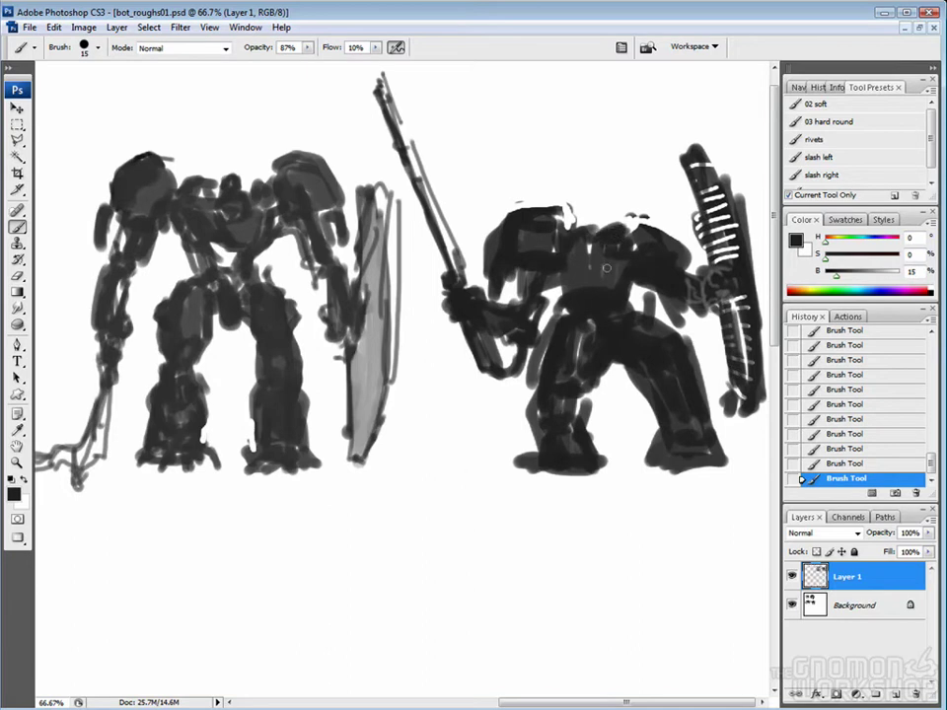
{"action": "key", "text": "e"}
{"action": "left_click_drag", "start_coordinate": [637, 237], "coordinate": [680, 384]}
Add a chest stroke, then darken the right robot's legs and leg gap with a larger brush.
{"action": "key", "text": "b"}
{"action": "mouse_move", "coordinate": [631, 326]}
{"action": "left_mouse_down"}
{"action": "mouse_move", "coordinate": [643, 361]}
{"action": "mouse_move", "coordinate": [636, 324]}
{"action": "mouse_move", "coordinate": [648, 349]}
{"action": "left_mouse_up"}
{"action": "key", "text": "bracketright"}
{"action": "left_click_drag", "start_coordinate": [612, 404], "coordinate": [632, 463]}
{"action": "mouse_move", "coordinate": [627, 399]}
{"action": "left_mouse_down"}
{"action": "mouse_move", "coordinate": [639, 458]}
{"action": "mouse_move", "coordinate": [622, 464]}
{"action": "left_mouse_up"}
{"action": "mouse_move", "coordinate": [537, 414]}
{"action": "left_mouse_down"}
{"action": "mouse_move", "coordinate": [547, 459]}
{"action": "mouse_move", "coordinate": [522, 431]}
{"action": "mouse_move", "coordinate": [543, 331]}
{"action": "left_mouse_up"}
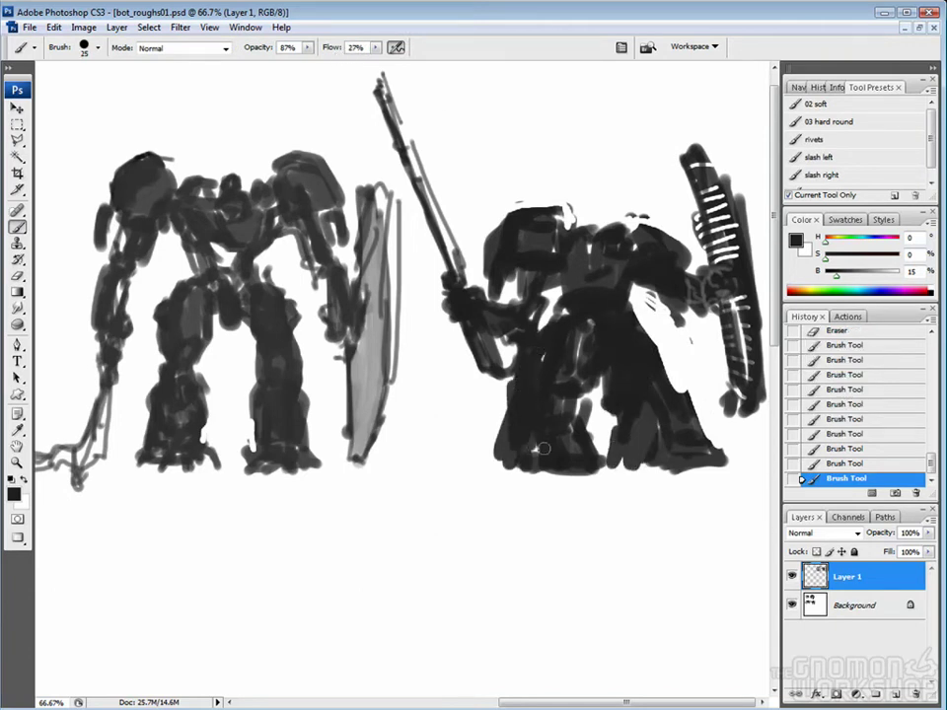
Erase a white gap between the legs and lighten the sword-arm area, painting strokes in between.
{"action": "key", "text": "e"}
{"action": "mouse_move", "coordinate": [570, 473]}
{"action": "left_mouse_down"}
{"action": "mouse_move", "coordinate": [582, 390]}
{"action": "mouse_move", "coordinate": [595, 391]}
{"action": "left_mouse_up"}
{"action": "mouse_move", "coordinate": [464, 291]}
{"action": "left_mouse_down"}
{"action": "mouse_move", "coordinate": [493, 353]}
{"action": "mouse_move", "coordinate": [498, 291]}
{"action": "left_mouse_up"}
{"action": "key", "text": "b"}
{"action": "left_click_drag", "start_coordinate": [504, 295], "coordinate": [498, 255]}
{"action": "left_click_drag", "start_coordinate": [607, 424], "coordinate": [617, 441]}
{"action": "key", "text": "e"}
{"action": "mouse_move", "coordinate": [592, 375]}
{"action": "left_mouse_down"}
{"action": "mouse_move", "coordinate": [583, 424]}
{"action": "mouse_move", "coordinate": [541, 414]}
{"action": "left_mouse_up"}
Lighten the right robot's body and cut white marks into its lower body.
{"action": "key", "text": "b"}
{"action": "key", "text": "e"}
{"action": "mouse_move", "coordinate": [506, 324]}
{"action": "left_mouse_down"}
{"action": "mouse_move", "coordinate": [523, 365]}
{"action": "mouse_move", "coordinate": [544, 373]}
{"action": "mouse_move", "coordinate": [540, 301]}
{"action": "left_mouse_up"}
{"action": "key", "text": "b"}
{"action": "key", "text": "e"}
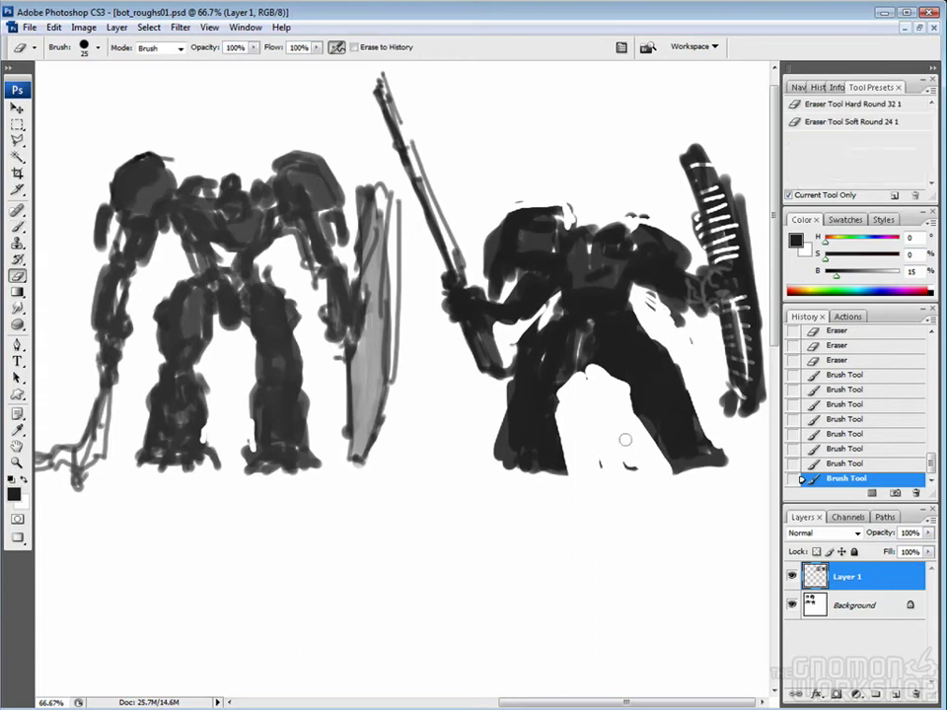
{"action": "mouse_move", "coordinate": [642, 418]}
{"action": "left_mouse_down"}
{"action": "mouse_move", "coordinate": [649, 449]}
{"action": "mouse_move", "coordinate": [663, 455]}
{"action": "left_mouse_up"}
{"action": "left_click_drag", "start_coordinate": [671, 410], "coordinate": [676, 459]}
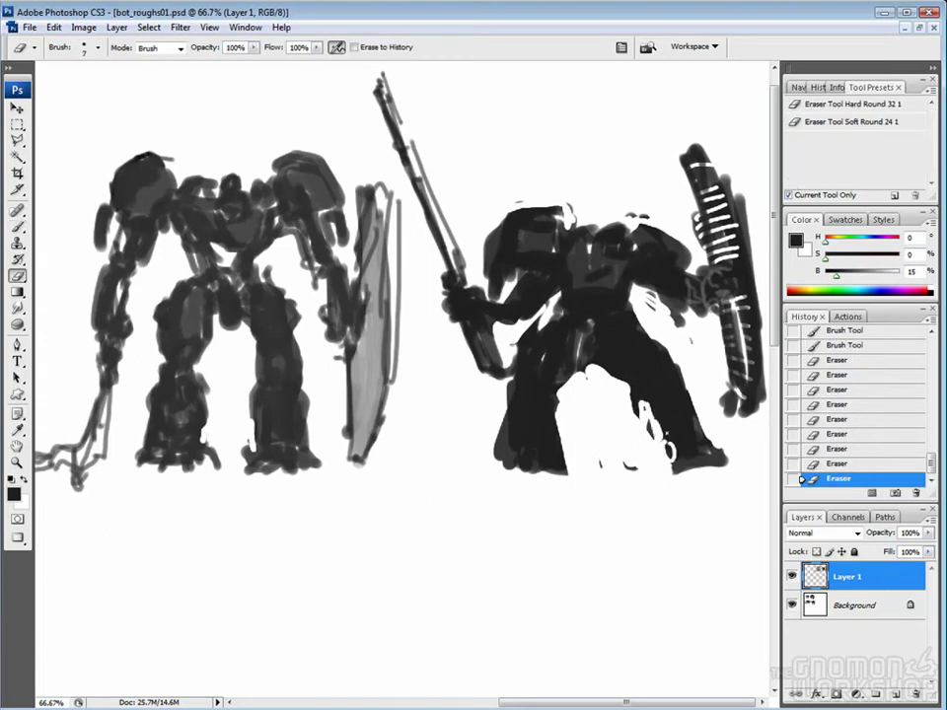
{"action": "left_click_drag", "start_coordinate": [597, 456], "coordinate": [681, 361]}
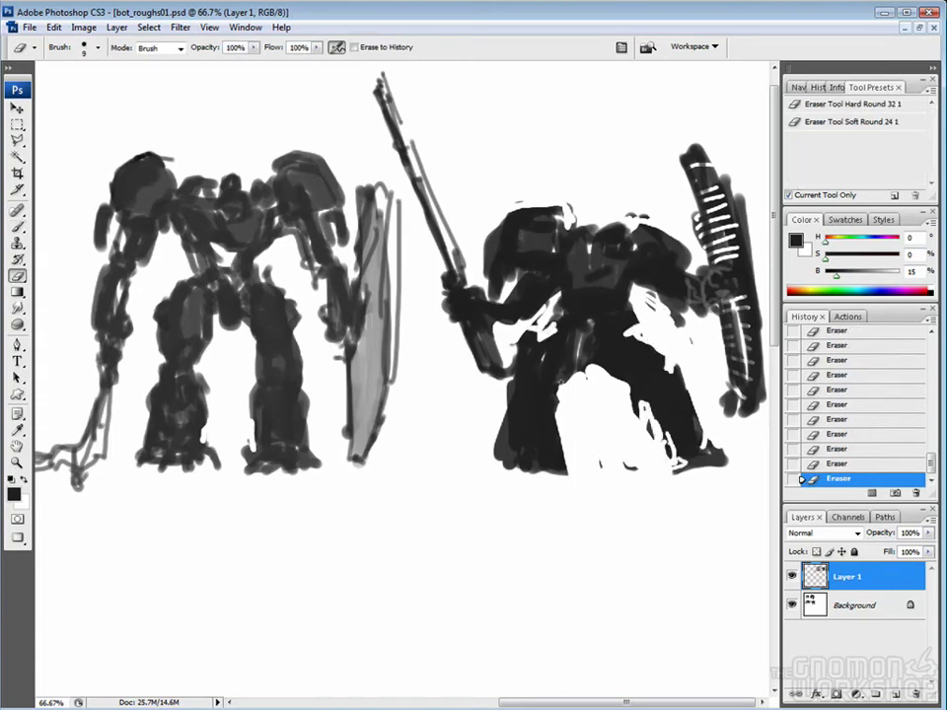
Paint broad grey strokes over the right robot at brush size 25 and sample a lighter grey.
{"action": "key", "text": "b"}
{"action": "left_click_drag", "start_coordinate": [471, 211], "coordinate": [476, 233]}
{"action": "left_click_drag", "start_coordinate": [636, 356], "coordinate": [636, 326]}
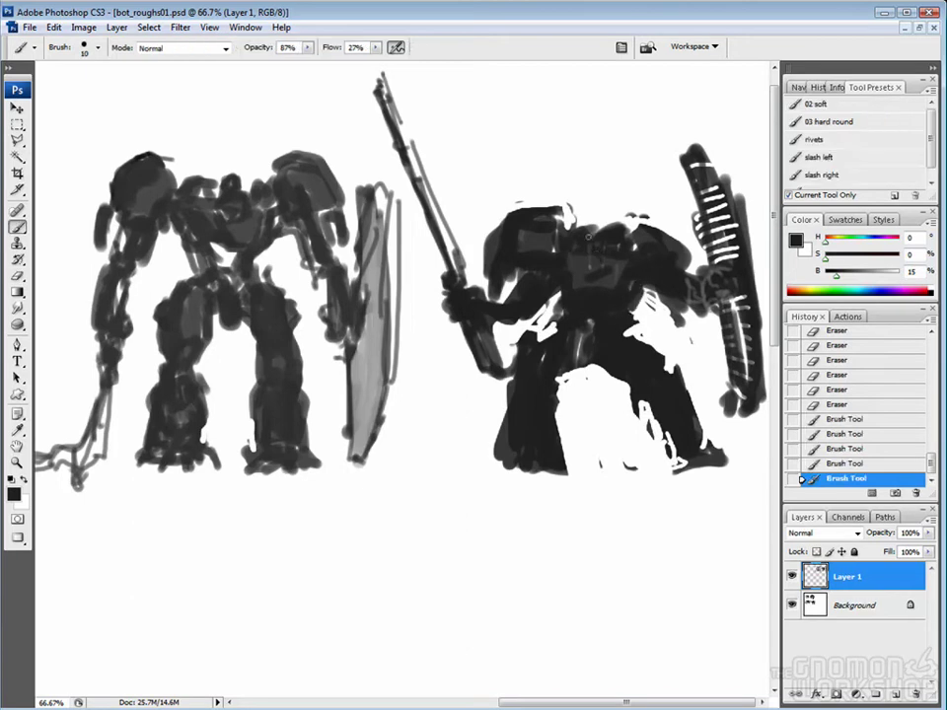
{"action": "key", "text": "bracketright"}
{"action": "mouse_move", "coordinate": [588, 237]}
{"action": "left_mouse_down"}
{"action": "mouse_move", "coordinate": [602, 274]}
{"action": "mouse_move", "coordinate": [624, 284]}
{"action": "mouse_move", "coordinate": [588, 355]}
{"action": "mouse_move", "coordinate": [643, 345]}
{"action": "mouse_move", "coordinate": [538, 320]}
{"action": "mouse_move", "coordinate": [513, 340]}
{"action": "mouse_move", "coordinate": [552, 414]}
{"action": "mouse_move", "coordinate": [546, 448]}
{"action": "mouse_move", "coordinate": [617, 395]}
{"action": "mouse_move", "coordinate": [682, 379]}
{"action": "left_mouse_up"}
{"action": "left_click", "coordinate": [579, 275], "text": "alt"}
Resample darker greys, shrink the brush to 10, and paint darker strokes over the head.
{"action": "left_click", "coordinate": [645, 403], "text": "alt"}
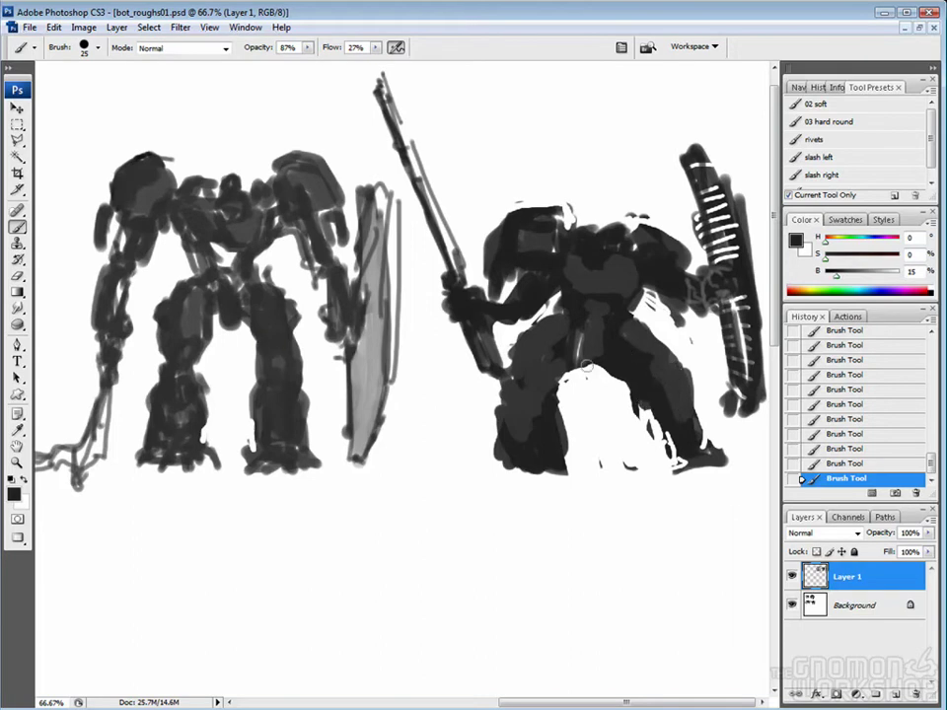
{"action": "left_click_drag", "start_coordinate": [572, 376], "coordinate": [590, 389]}
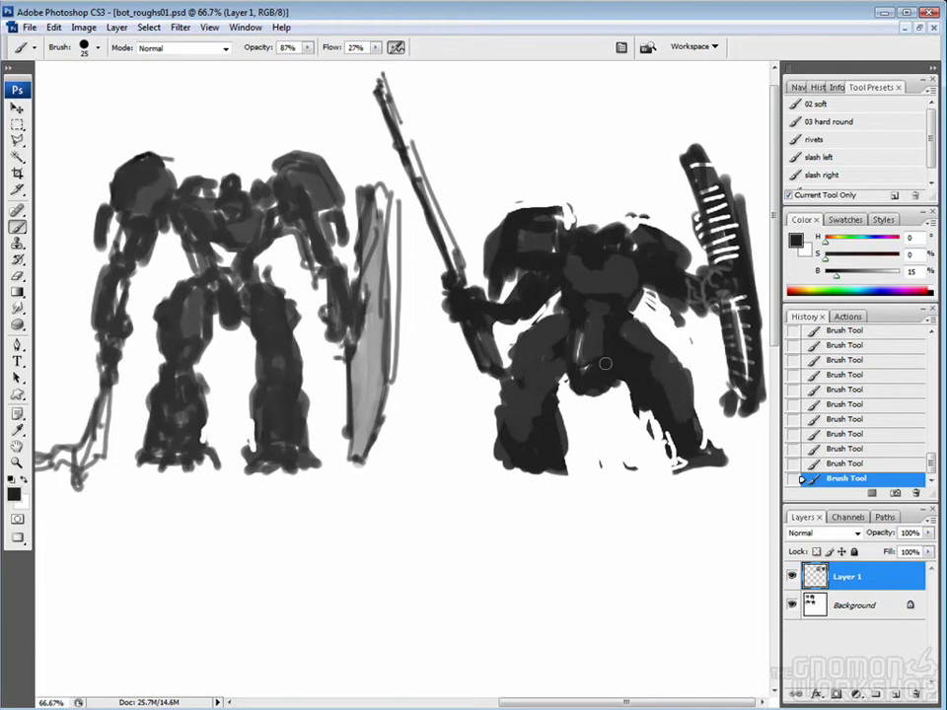
{"action": "key", "text": "ctrl+z"}
{"action": "key", "text": "ctrl+z"}
{"action": "key", "text": "bracketleft"}
{"action": "left_click", "coordinate": [521, 230], "text": "alt"}
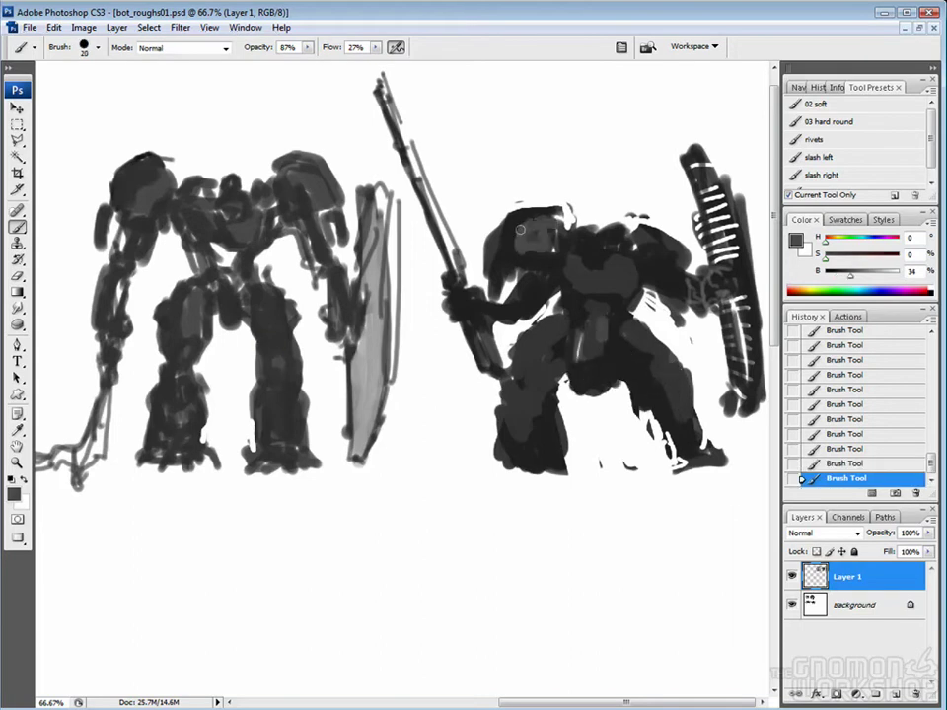
{"action": "key", "text": "bracketleft"}
{"action": "left_click", "coordinate": [613, 432], "text": "alt"}
{"action": "left_click_drag", "start_coordinate": [641, 191], "coordinate": [616, 246]}
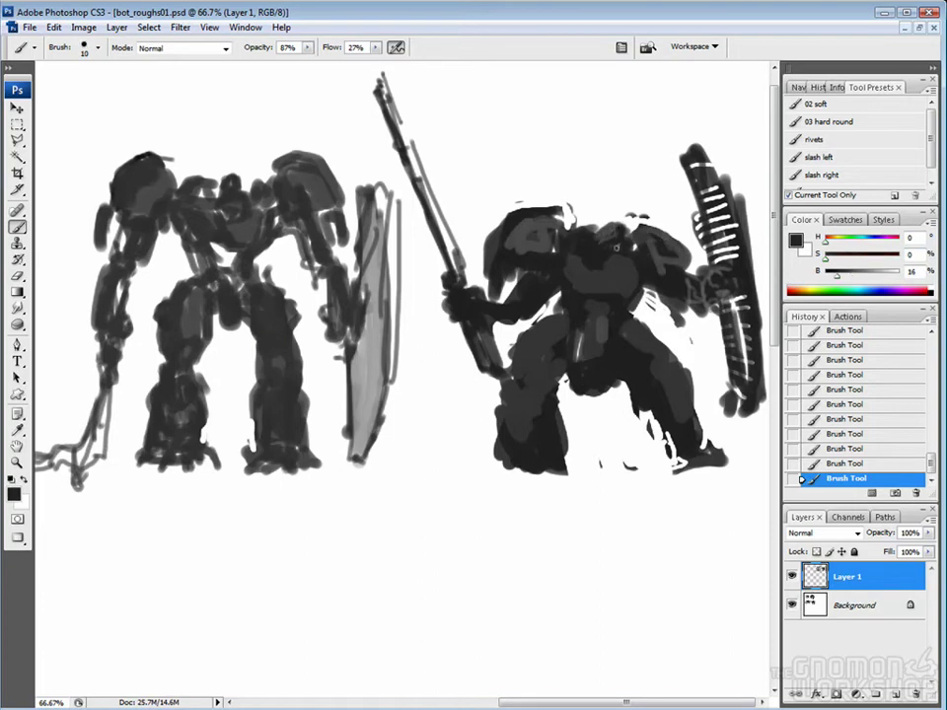
Erase white slashes into the lower body and paint dark strokes on the lower-left leg.
{"action": "key", "text": "e"}
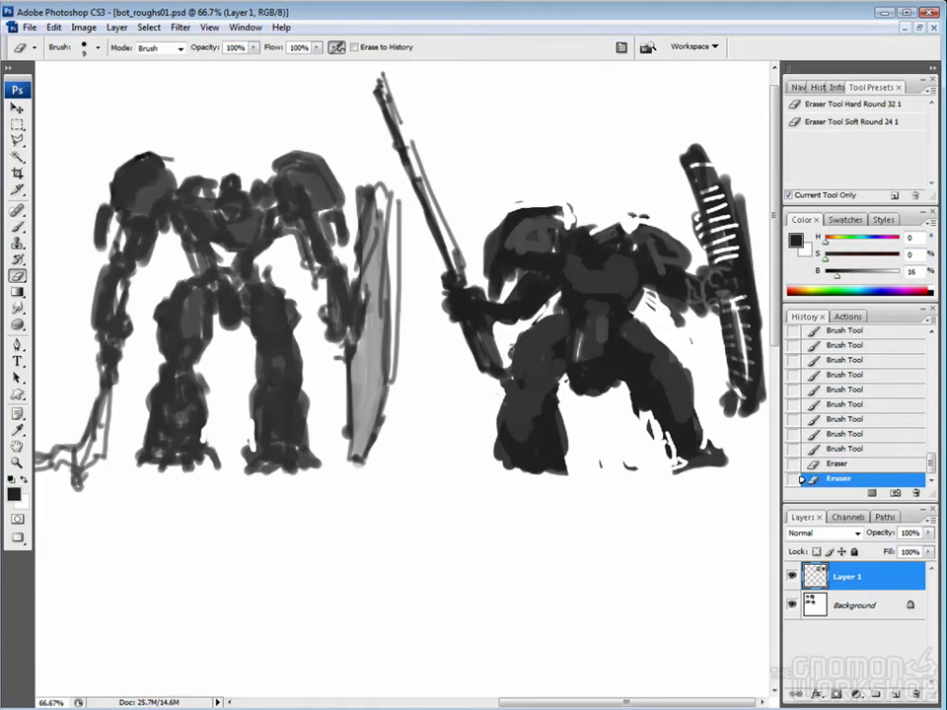
{"action": "left_click_drag", "start_coordinate": [648, 335], "coordinate": [607, 337]}
{"action": "key", "text": "b"}
{"action": "key", "text": "e"}
{"action": "mouse_move", "coordinate": [619, 424]}
{"action": "left_mouse_down"}
{"action": "mouse_move", "coordinate": [604, 441]}
{"action": "mouse_move", "coordinate": [513, 472]}
{"action": "mouse_move", "coordinate": [468, 465]}
{"action": "left_mouse_up"}
{"action": "key", "text": "b"}
{"action": "mouse_move", "coordinate": [681, 440]}
{"action": "left_mouse_down"}
{"action": "mouse_move", "coordinate": [674, 447]}
{"action": "mouse_move", "coordinate": [714, 452]}
{"action": "left_mouse_up"}
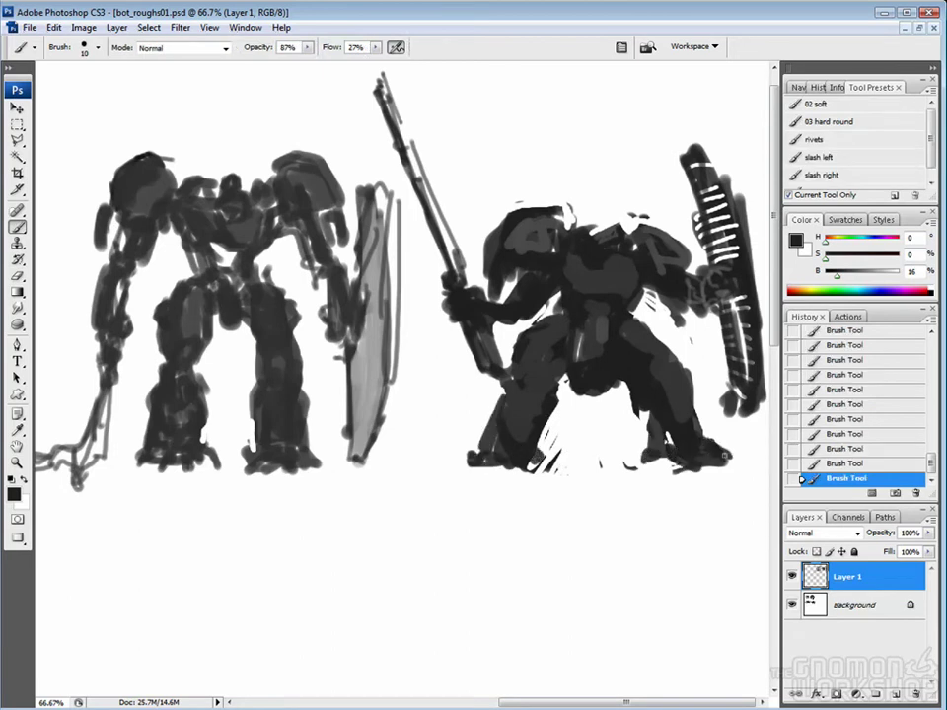
Erase small areas on the right robot and paint small dark strokes on its torso.
{"action": "key", "text": "e"}
{"action": "left_click_drag", "start_coordinate": [648, 348], "coordinate": [624, 348]}
{"action": "mouse_move", "coordinate": [648, 336]}
{"action": "left_mouse_down"}
{"action": "mouse_move", "coordinate": [624, 336]}
{"action": "mouse_move", "coordinate": [624, 325]}
{"action": "left_mouse_up"}
{"action": "left_click_drag", "start_coordinate": [648, 314], "coordinate": [625, 315]}
{"action": "key", "text": "b"}
{"action": "left_click_drag", "start_coordinate": [533, 336], "coordinate": [513, 345]}
{"action": "left_click_drag", "start_coordinate": [531, 338], "coordinate": [515, 346]}
{"action": "left_click_drag", "start_coordinate": [523, 339], "coordinate": [491, 352]}
{"action": "left_click_drag", "start_coordinate": [499, 341], "coordinate": [490, 355]}
{"action": "left_click_drag", "start_coordinate": [499, 346], "coordinate": [492, 357]}
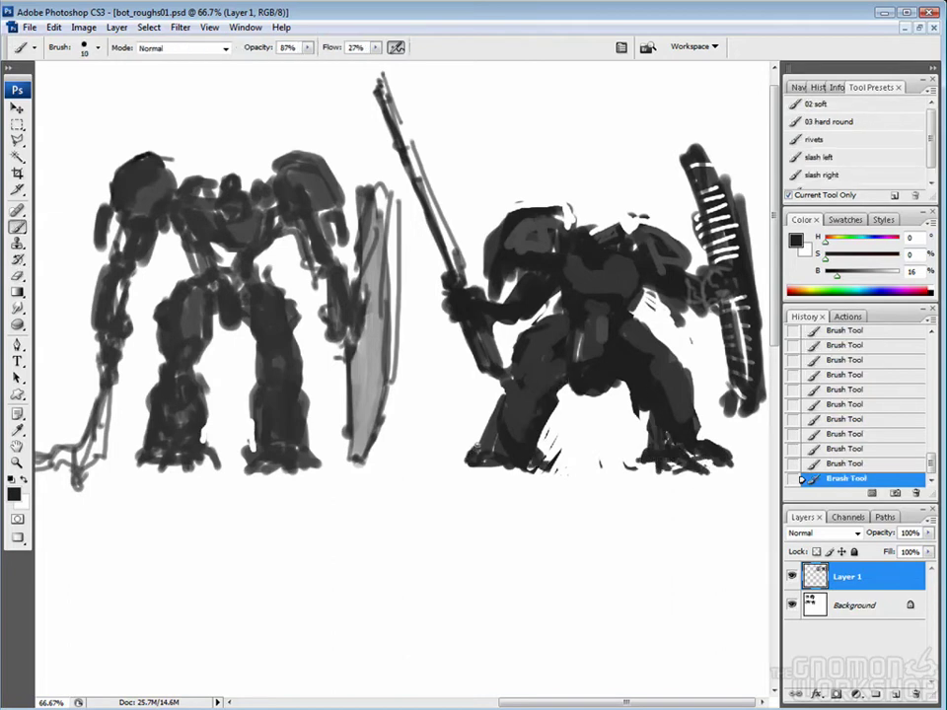
Alternate erasing and painting small marks to touch up the right robot's torso.
{"action": "key", "text": "e"}
{"action": "left_click_drag", "start_coordinate": [648, 348], "coordinate": [625, 349]}
{"action": "left_click_drag", "start_coordinate": [648, 336], "coordinate": [624, 336]}
{"action": "left_click_drag", "start_coordinate": [622, 434], "coordinate": [603, 426]}
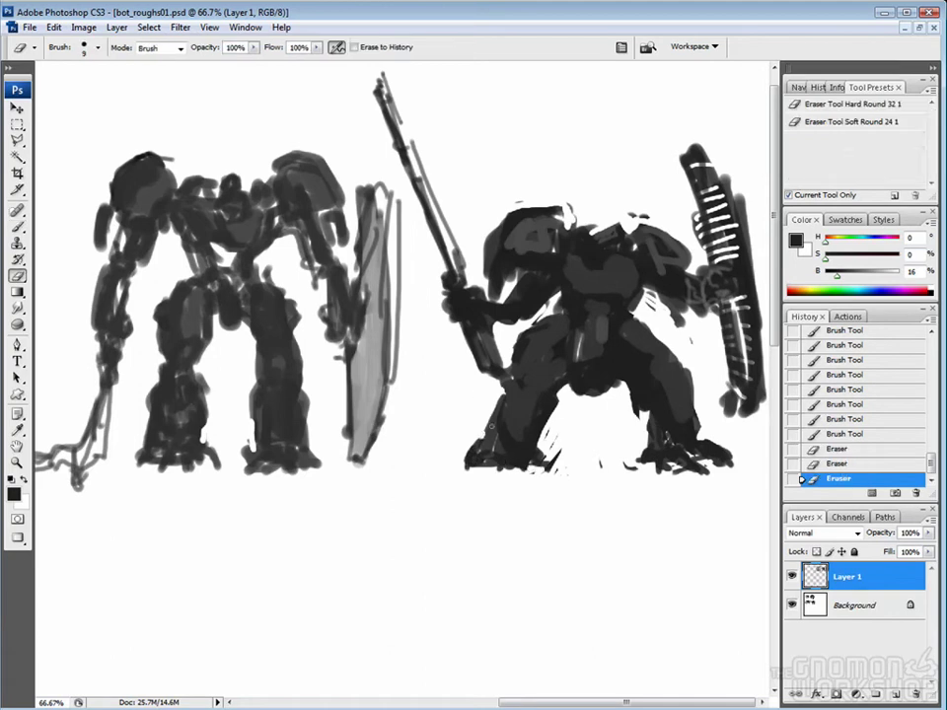
{"action": "key", "text": "b"}
{"action": "left_click_drag", "start_coordinate": [648, 358], "coordinate": [623, 358]}
{"action": "left_click_drag", "start_coordinate": [367, 327], "coordinate": [357, 341]}
{"action": "key", "text": "e"}
{"action": "mouse_move", "coordinate": [648, 337]}
{"action": "left_mouse_down"}
{"action": "mouse_move", "coordinate": [624, 336]}
{"action": "mouse_move", "coordinate": [624, 313]}
{"action": "mouse_move", "coordinate": [631, 347]}
{"action": "left_mouse_up"}
{"action": "key", "text": "b"}
Add small dark strokes to the right robot's upper body, erasing patches between them.
{"action": "key", "text": "e"}
{"action": "left_click_drag", "start_coordinate": [473, 283], "coordinate": [474, 311]}
{"action": "key", "text": "b"}
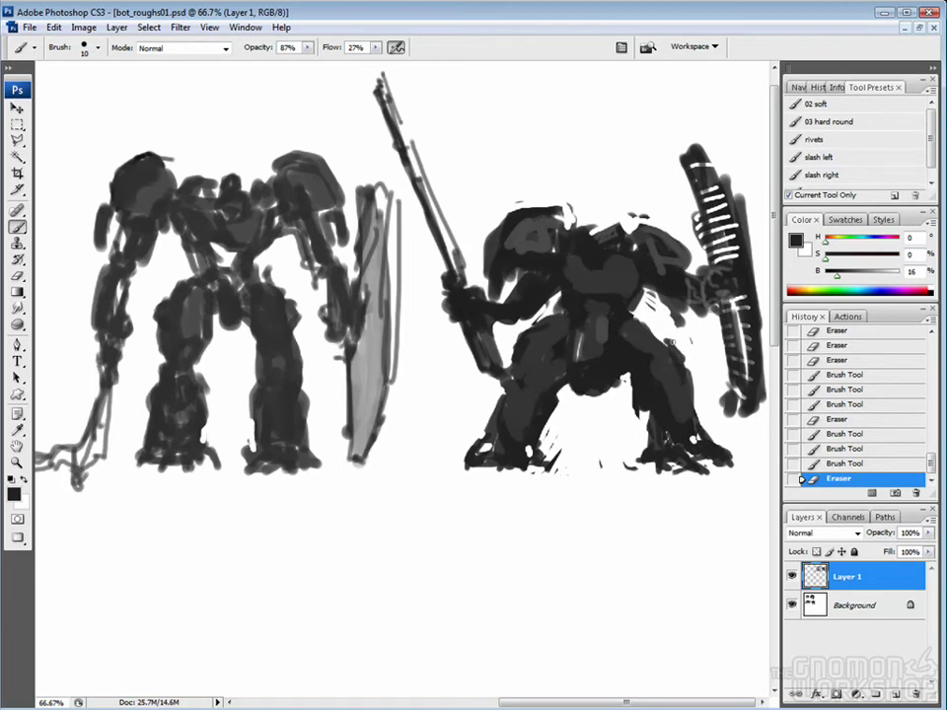
{"action": "left_click_drag", "start_coordinate": [522, 251], "coordinate": [489, 291]}
{"action": "key", "text": "e"}
{"action": "key", "text": "b"}
{"action": "left_click_drag", "start_coordinate": [491, 237], "coordinate": [474, 254]}
{"action": "key", "text": "e"}
{"action": "mouse_move", "coordinate": [420, 271]}
{"action": "left_mouse_down"}
{"action": "mouse_move", "coordinate": [406, 286]}
{"action": "mouse_move", "coordinate": [422, 297]}
{"action": "left_mouse_up"}
Sample a lighter grey from the left robot, paint the chest, and draw a long whip line to the ground.
{"action": "key", "text": "b"}
{"action": "left_click", "coordinate": [267, 342], "text": "alt"}
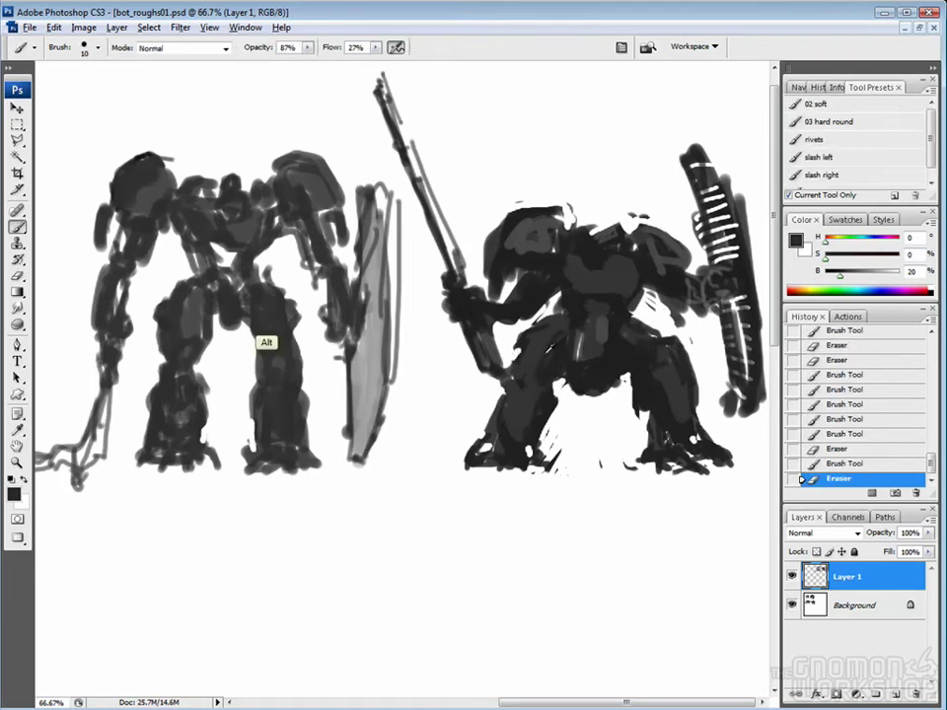
{"action": "left_click_drag", "start_coordinate": [592, 259], "coordinate": [604, 296]}
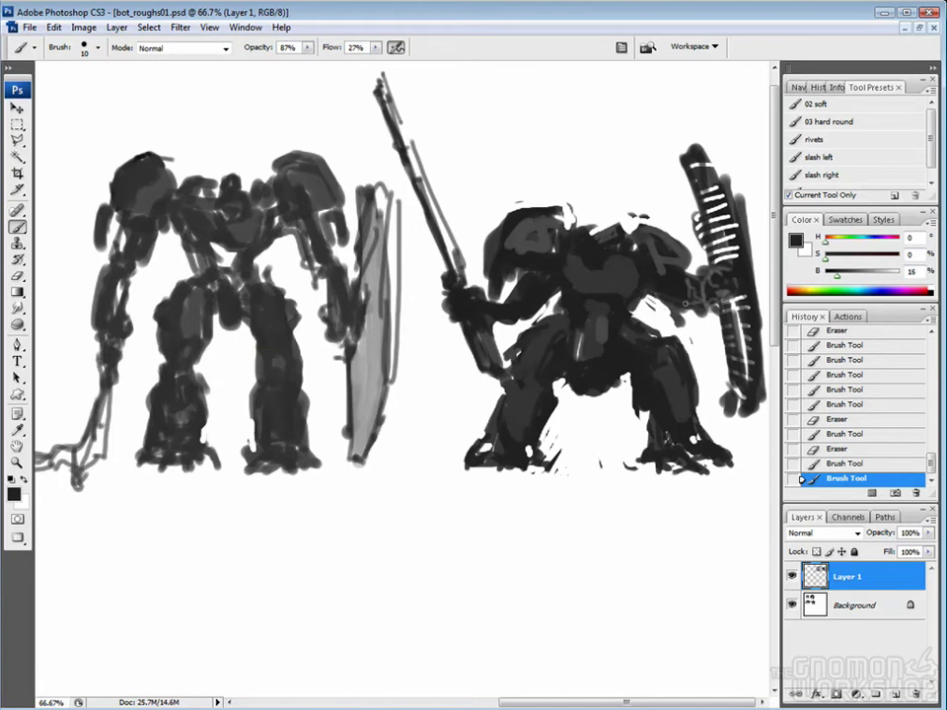
{"action": "mouse_move", "coordinate": [498, 224]}
{"action": "left_mouse_down"}
{"action": "mouse_move", "coordinate": [515, 235]}
{"action": "mouse_move", "coordinate": [495, 266]}
{"action": "mouse_move", "coordinate": [454, 291]}
{"action": "mouse_move", "coordinate": [431, 421]}
{"action": "left_mouse_up"}
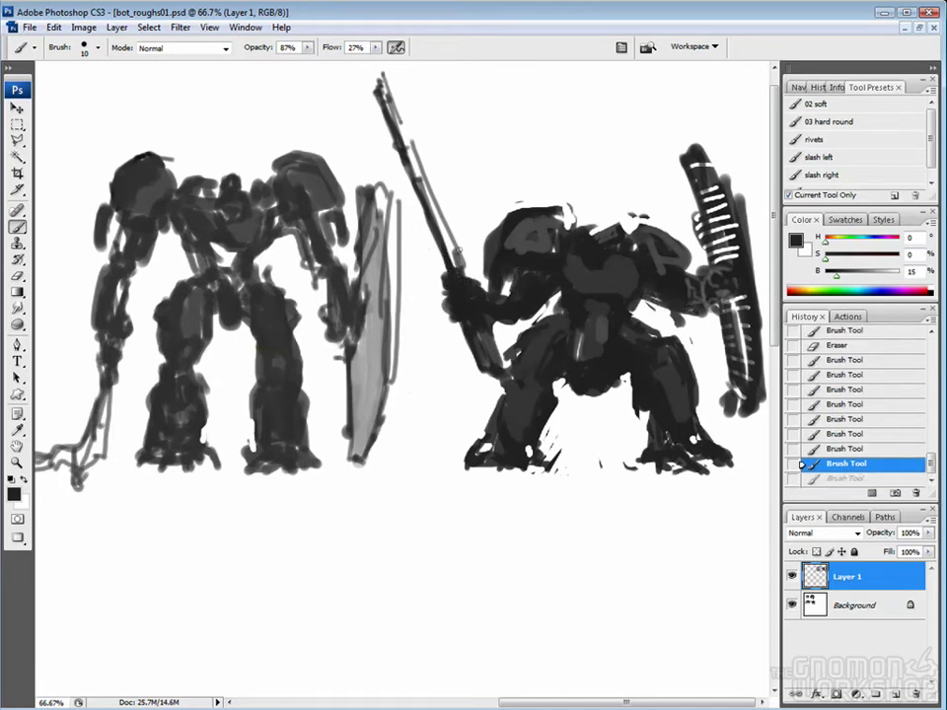
{"action": "mouse_move", "coordinate": [453, 262]}
{"action": "left_mouse_down"}
{"action": "mouse_move", "coordinate": [410, 395]}
{"action": "mouse_move", "coordinate": [442, 463]}
{"action": "mouse_move", "coordinate": [493, 498]}
{"action": "mouse_move", "coordinate": [464, 508]}
{"action": "left_mouse_up"}
Erase the spear's upper shaft and paint strokes near the shield.
{"action": "key", "text": "e"}
{"action": "left_click_drag", "start_coordinate": [442, 248], "coordinate": [456, 259]}
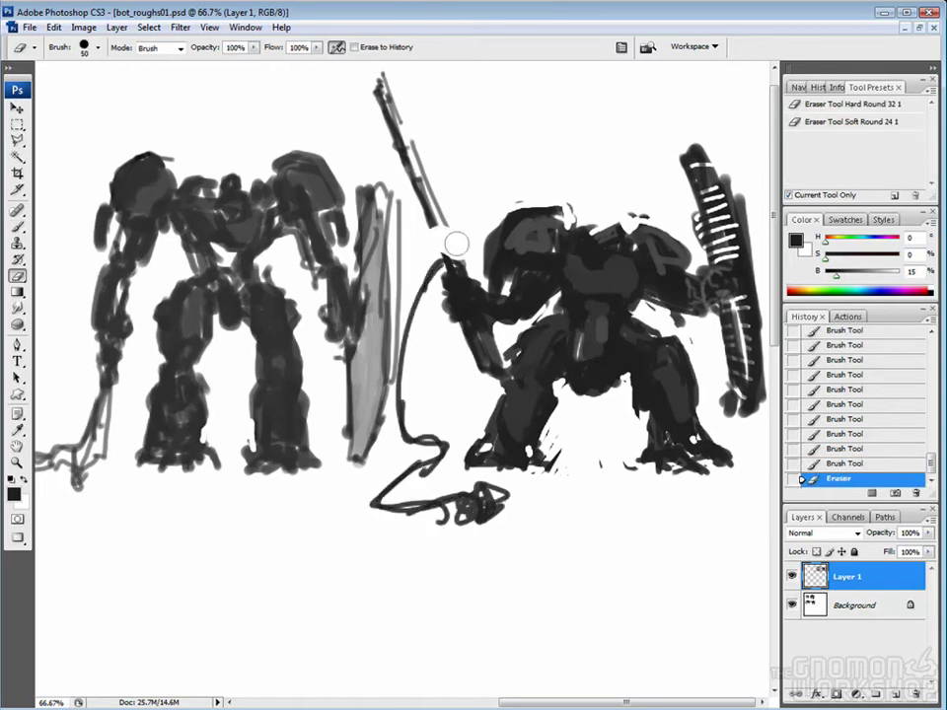
{"action": "left_click_drag", "start_coordinate": [379, 77], "coordinate": [450, 259]}
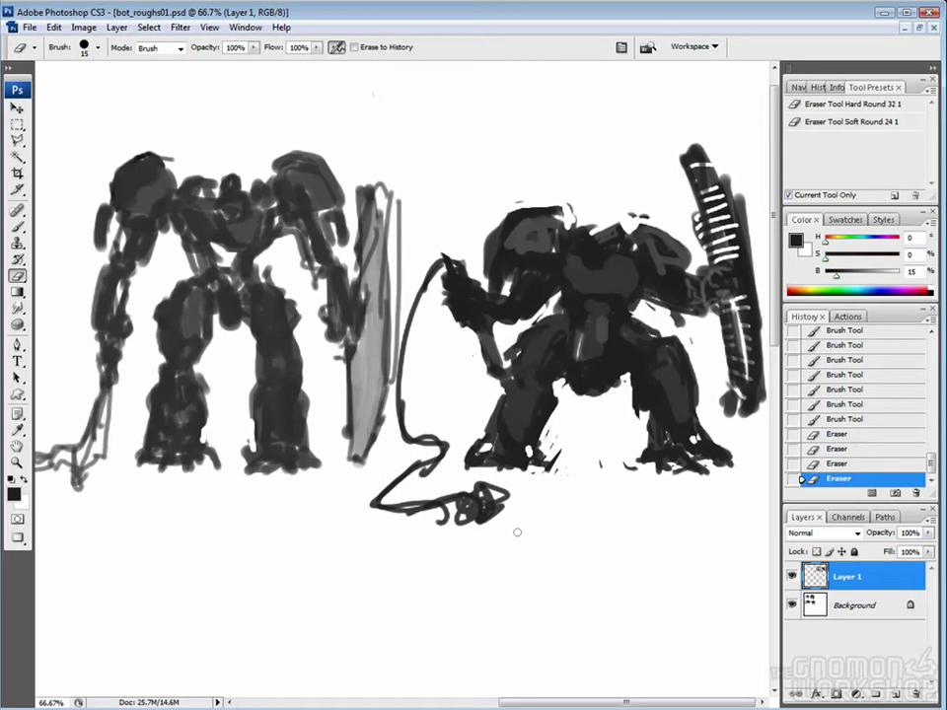
{"action": "key", "text": "b"}
{"action": "mouse_move", "coordinate": [315, 202]}
{"action": "left_mouse_down"}
{"action": "mouse_move", "coordinate": [310, 272]}
{"action": "mouse_move", "coordinate": [325, 351]}
{"action": "left_mouse_up"}
Partly erase and touch up the scribble at the whip's end, then add a chest stroke.
{"action": "key", "text": "e"}
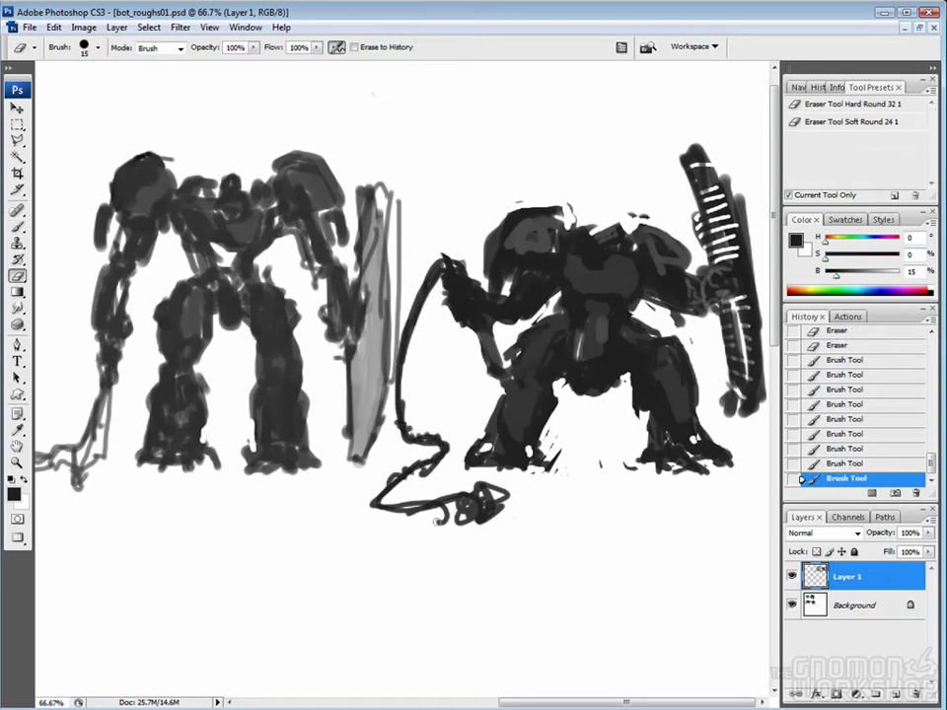
{"action": "left_click_drag", "start_coordinate": [444, 515], "coordinate": [498, 511]}
{"action": "key", "text": "b"}
{"action": "mouse_move", "coordinate": [296, 375]}
{"action": "left_mouse_down"}
{"action": "mouse_move", "coordinate": [355, 360]}
{"action": "mouse_move", "coordinate": [370, 385]}
{"action": "left_mouse_up"}
{"action": "key", "text": "e"}
{"action": "key", "text": "b"}
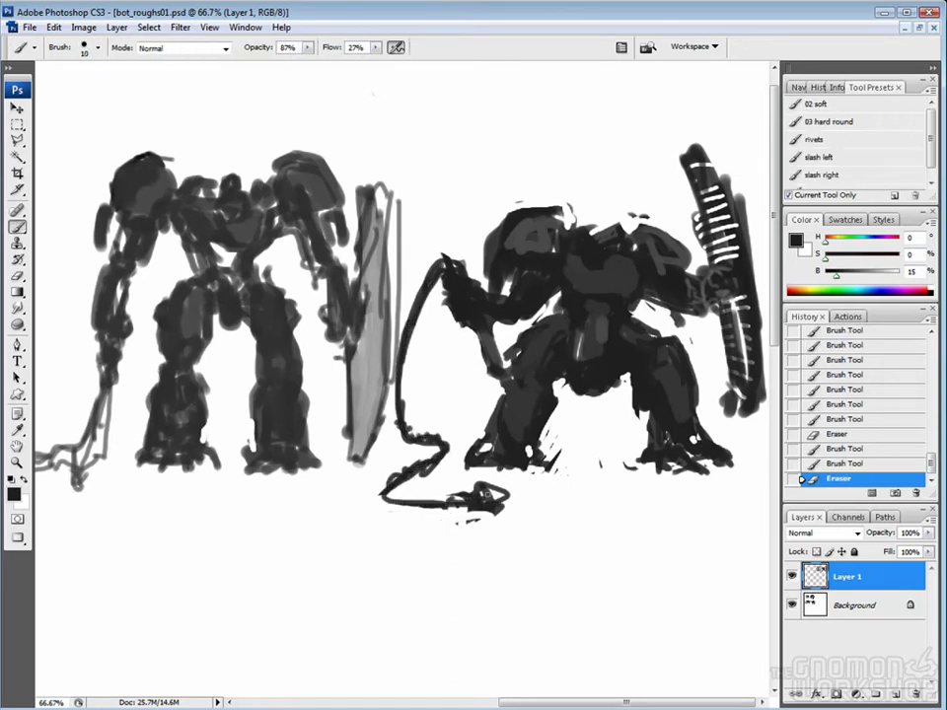
{"action": "left_click_drag", "start_coordinate": [637, 337], "coordinate": [613, 285]}
Draw short dark panel lines on the robot's chest with brush size 5.
{"action": "key", "text": "bracketleft"}
{"action": "key", "text": "bracketleft"}
{"action": "key", "text": "bracketleft"}
{"action": "key", "text": "bracketleft"}
{"action": "key", "text": "bracketleft"}
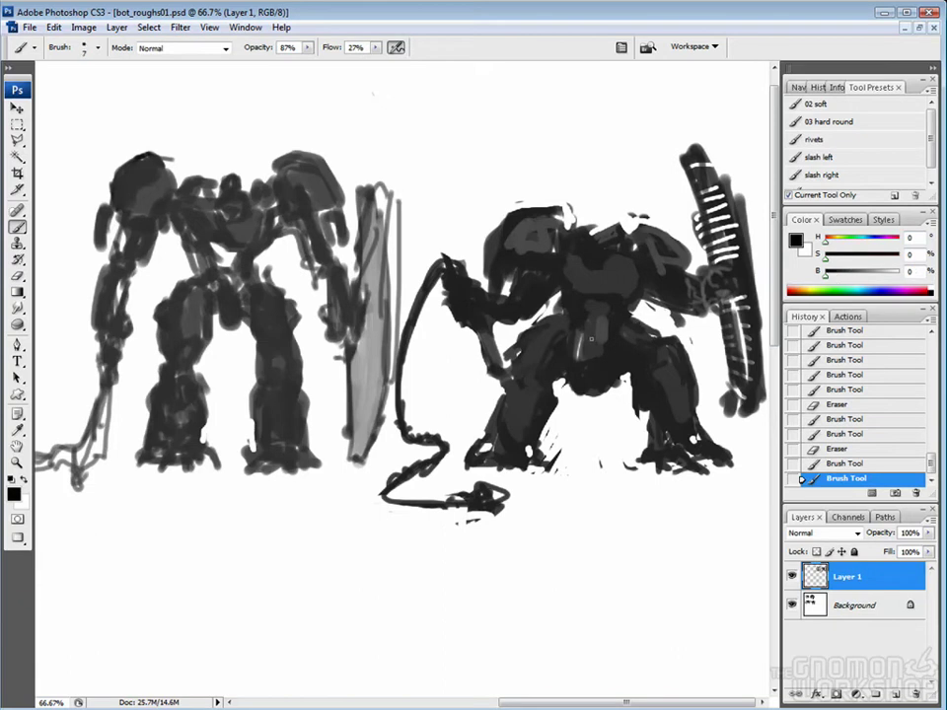
{"action": "left_click_drag", "start_coordinate": [589, 335], "coordinate": [591, 357]}
{"action": "left_click_drag", "start_coordinate": [594, 337], "coordinate": [598, 359]}
{"action": "left_click_drag", "start_coordinate": [592, 345], "coordinate": [602, 347]}
{"action": "left_click_drag", "start_coordinate": [596, 352], "coordinate": [582, 365]}
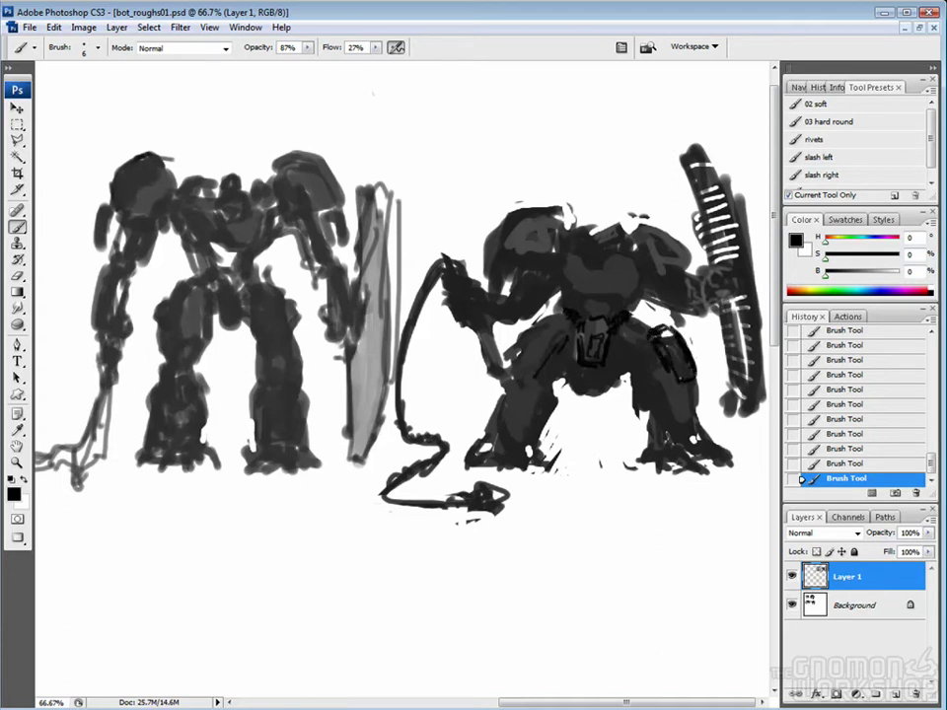
Outline the right robot's torso and legs, erasing a stray spot first.
{"action": "left_click_drag", "start_coordinate": [390, 269], "coordinate": [394, 302]}
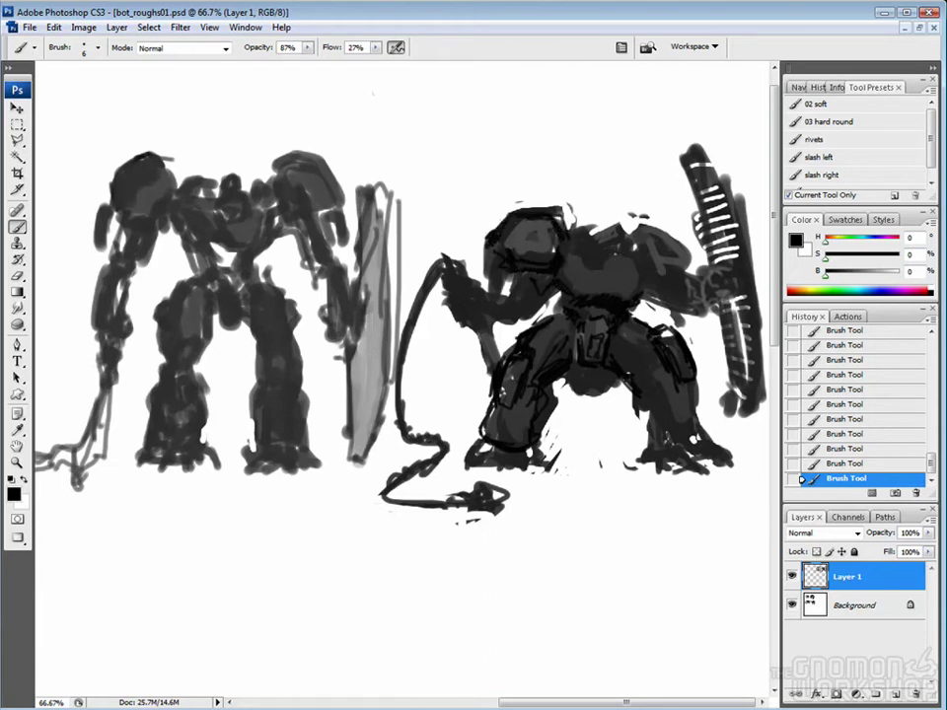
{"action": "key", "text": "e"}
{"action": "left_click", "coordinate": [422, 164]}
{"action": "key", "text": "b"}
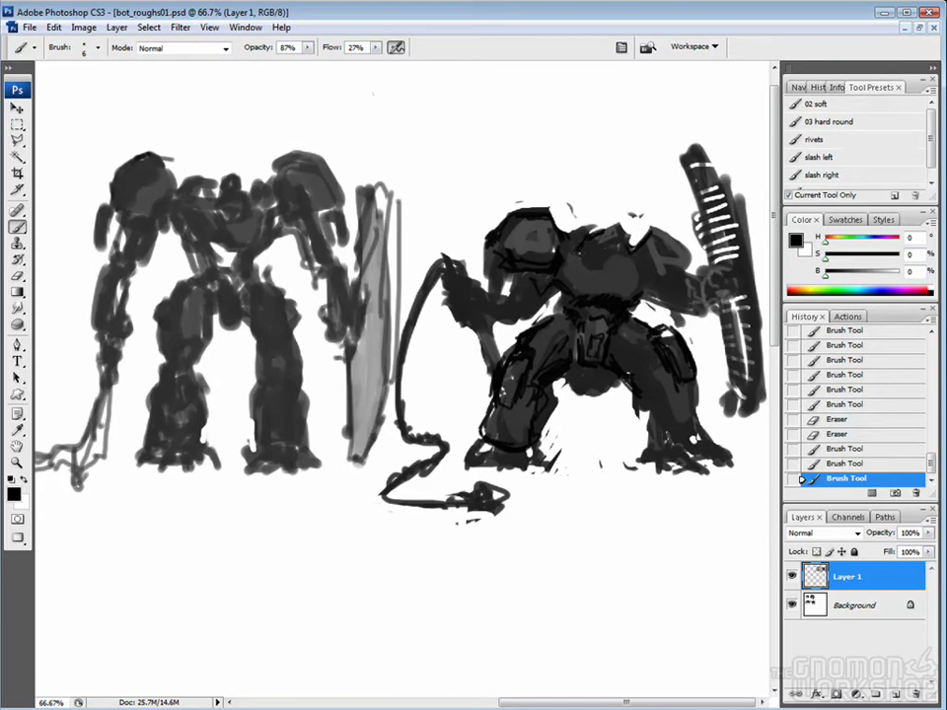
{"action": "mouse_move", "coordinate": [636, 325]}
{"action": "left_mouse_down"}
{"action": "mouse_move", "coordinate": [636, 260]}
{"action": "mouse_move", "coordinate": [636, 269]}
{"action": "left_mouse_up"}
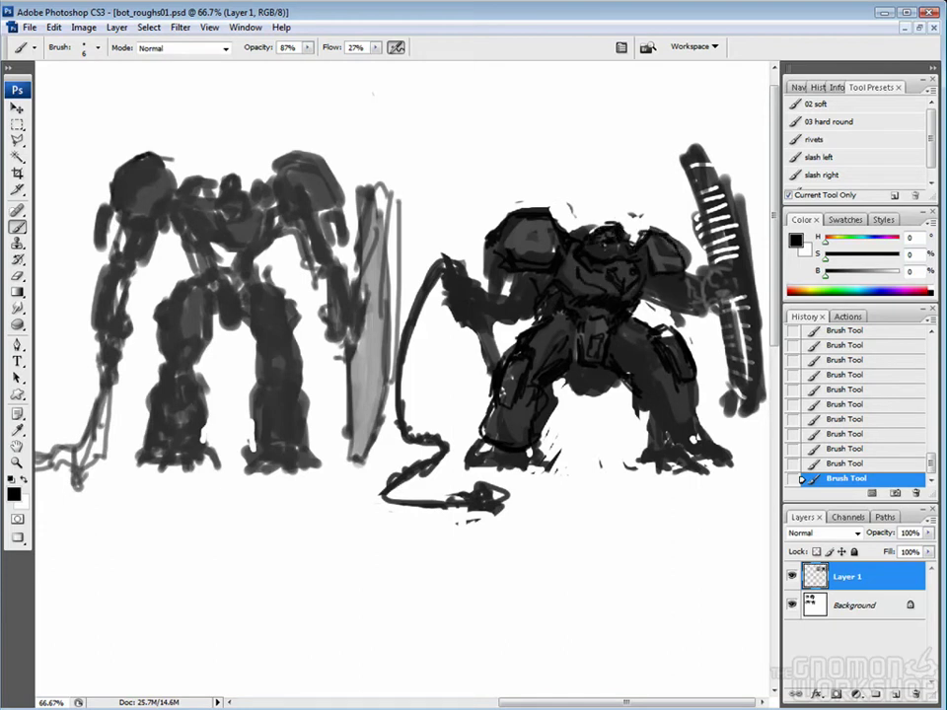
Erase light marks into the head and draw short dark lines over it.
{"action": "key", "text": "e"}
{"action": "mouse_move", "coordinate": [584, 239]}
{"action": "left_mouse_down"}
{"action": "mouse_move", "coordinate": [603, 237]}
{"action": "mouse_move", "coordinate": [648, 269]}
{"action": "left_mouse_up"}
{"action": "key", "text": "b"}
{"action": "mouse_move", "coordinate": [624, 260]}
{"action": "left_mouse_down"}
{"action": "mouse_move", "coordinate": [648, 257]}
{"action": "mouse_move", "coordinate": [648, 247]}
{"action": "left_mouse_up"}
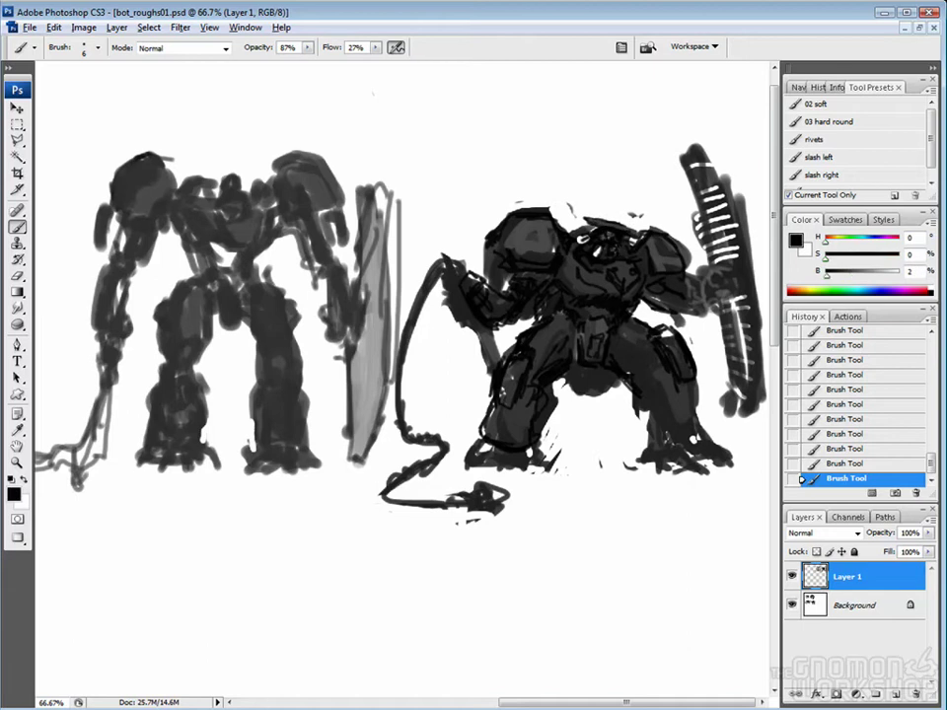
{"action": "key", "text": "e"}
{"action": "left_click", "coordinate": [621, 241]}
{"action": "key", "text": "b"}
{"action": "left_click", "coordinate": [636, 347]}
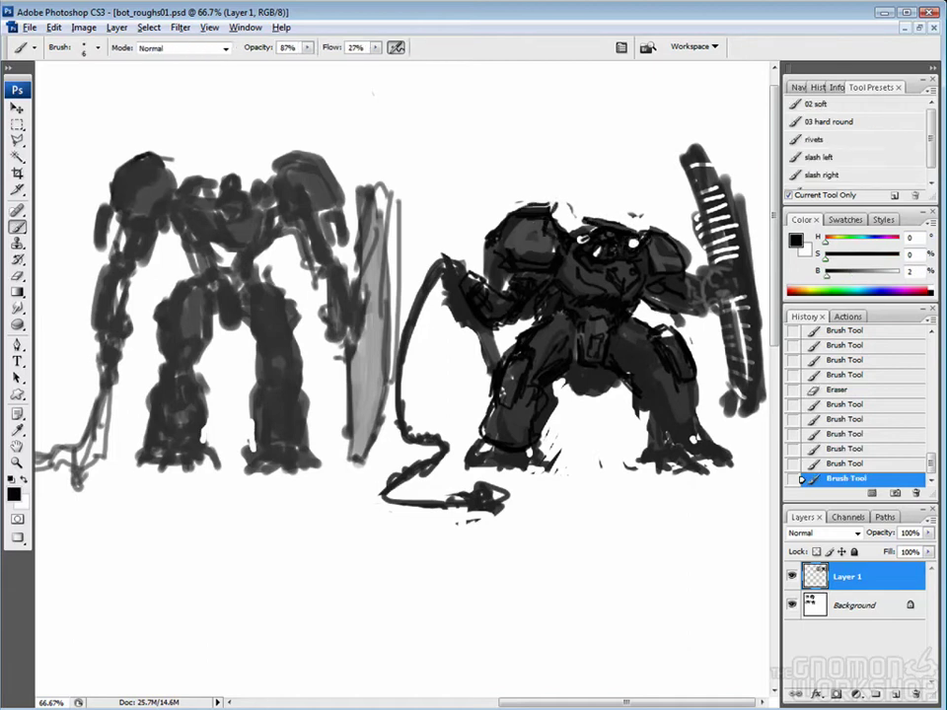
Erase the head's top-left outline and redraw the line work near the head.
{"action": "key", "text": "e"}
{"action": "left_click_drag", "start_coordinate": [498, 222], "coordinate": [538, 209]}
{"action": "key", "text": "b"}
{"action": "left_click_drag", "start_coordinate": [479, 173], "coordinate": [493, 190]}
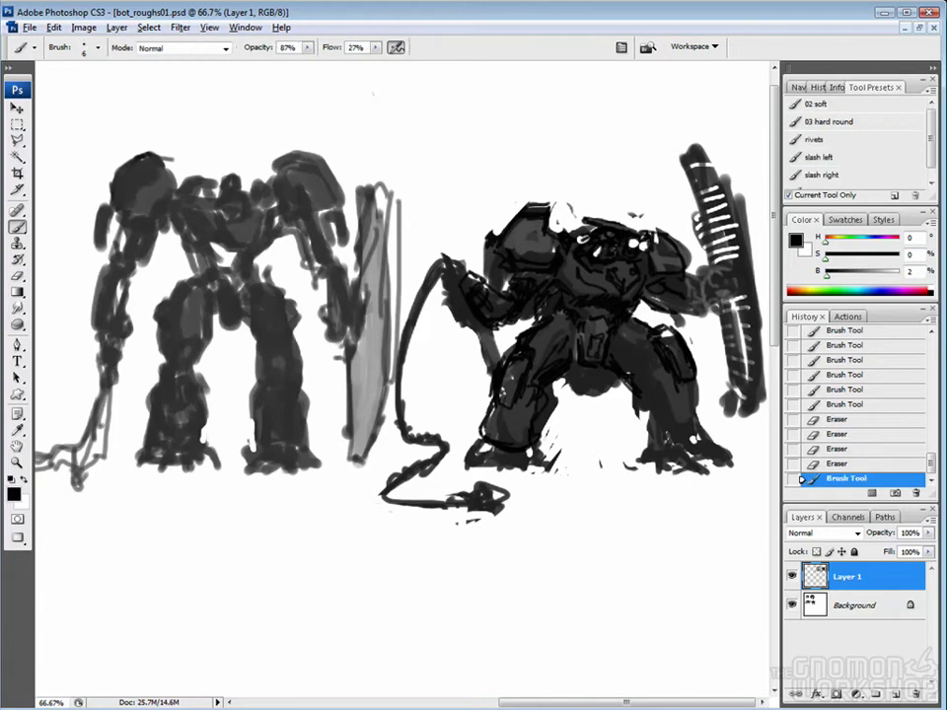
{"action": "left_click", "coordinate": [635, 347]}
Add small dark strokes near the shield and whip, undoing the last one.
{"action": "mouse_move", "coordinate": [406, 306]}
{"action": "left_mouse_down"}
{"action": "mouse_move", "coordinate": [405, 343]}
{"action": "mouse_move", "coordinate": [344, 351]}
{"action": "left_mouse_up"}
{"action": "mouse_move", "coordinate": [408, 335]}
{"action": "left_mouse_down"}
{"action": "mouse_move", "coordinate": [396, 355]}
{"action": "mouse_move", "coordinate": [337, 353]}
{"action": "left_mouse_up"}
{"action": "left_click_drag", "start_coordinate": [353, 336], "coordinate": [337, 353]}
{"action": "left_click_drag", "start_coordinate": [418, 335], "coordinate": [396, 352]}
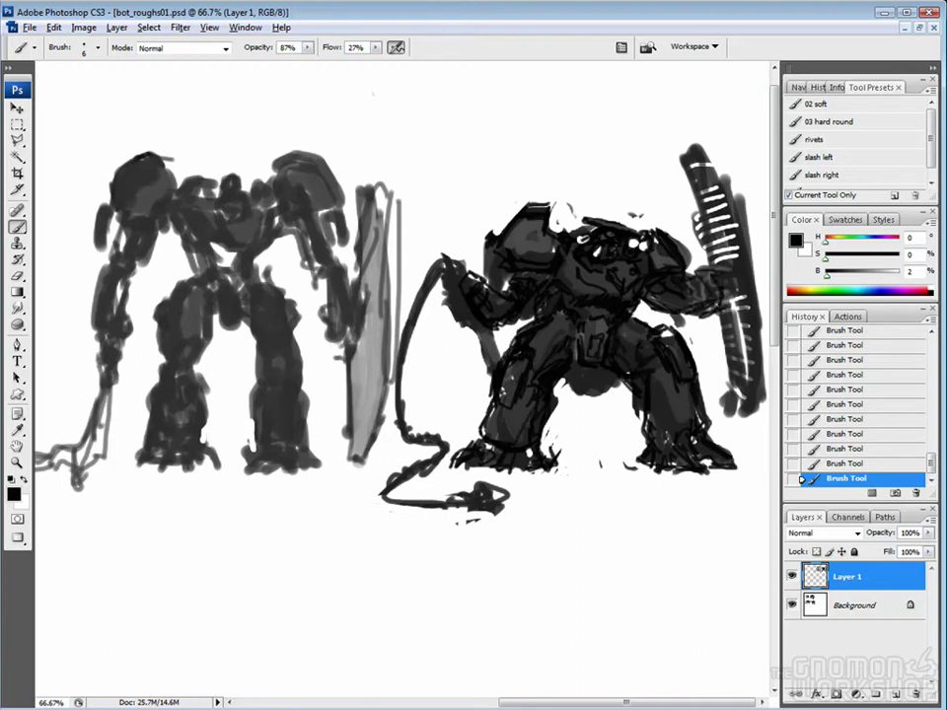
{"action": "key", "text": "ctrl+alt+z"}
{"action": "key", "text": "ctrl+alt+z"}
Lasso the right robot's sword and rotate it about 9 degrees.
{"action": "key", "text": "l"}
{"action": "left_click", "coordinate": [679, 146]}
{"action": "left_click", "coordinate": [742, 139]}
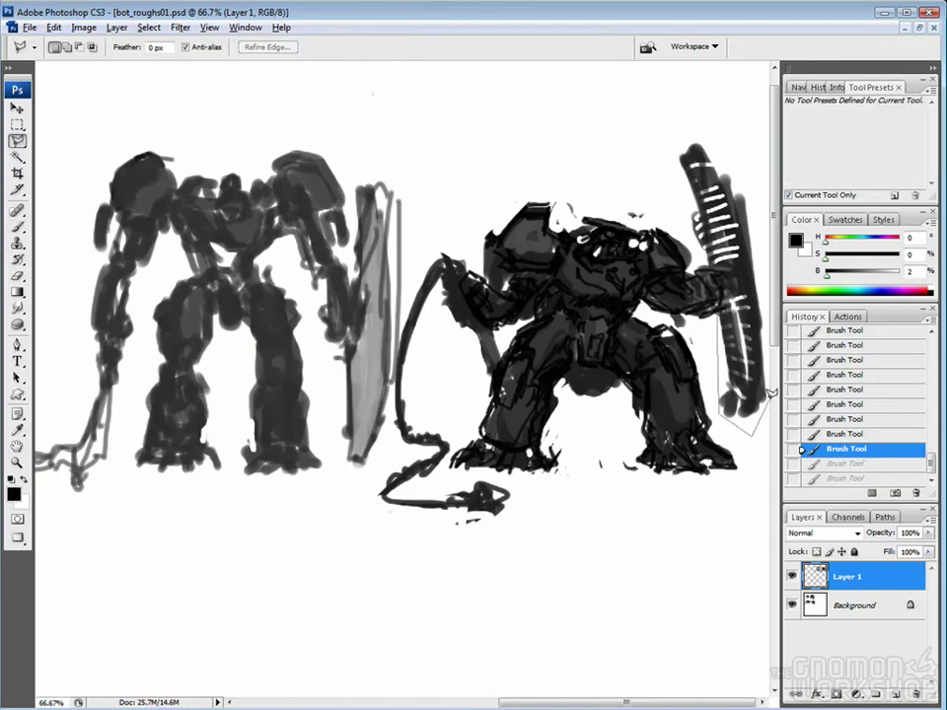
{"action": "left_click", "coordinate": [757, 419]}
{"action": "left_click", "coordinate": [718, 442]}
{"action": "left_click", "coordinate": [679, 146]}
{"action": "key", "text": "ctrl+t"}
{"action": "mouse_move", "coordinate": [755, 439]}
{"action": "left_mouse_down"}
{"action": "mouse_move", "coordinate": [726, 418]}
{"action": "mouse_move", "coordinate": [541, 367]}
{"action": "mouse_move", "coordinate": [263, 325]}
{"action": "mouse_move", "coordinate": [266, 367]}
{"action": "mouse_move", "coordinate": [187, 596]}
{"action": "mouse_move", "coordinate": [755, 320]}
{"action": "left_mouse_up"}
{"action": "key", "text": "Return"}
{"action": "key", "text": "ctrl+d"}
Darken the repositioned sword, add light slashes across it, and touch up the robot.
{"action": "key", "text": "b"}
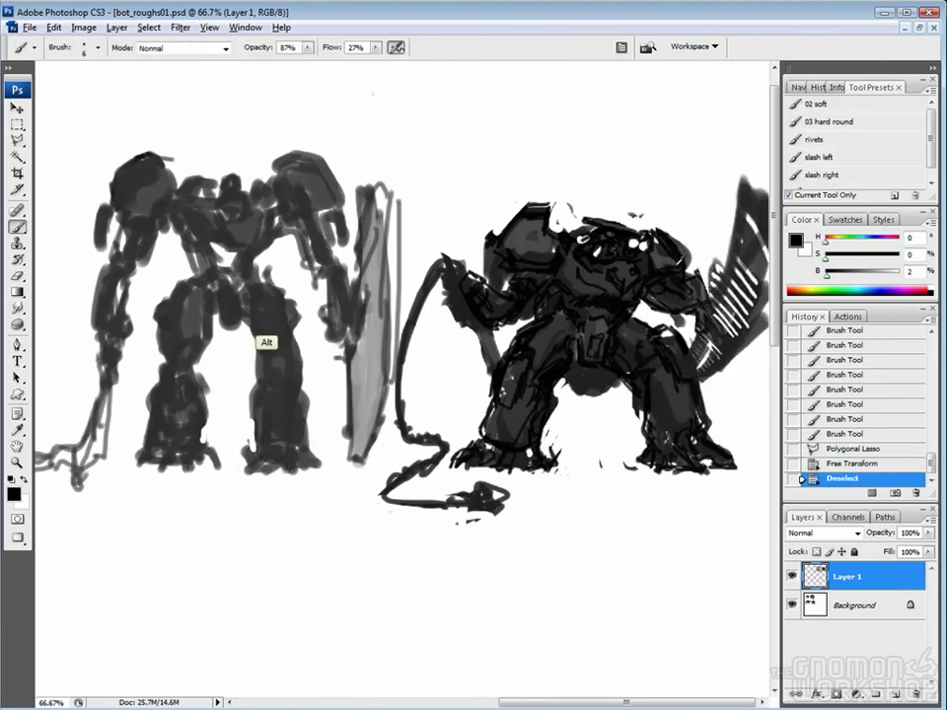
{"action": "left_click_drag", "start_coordinate": [755, 197], "coordinate": [715, 336]}
{"action": "left_click_drag", "start_coordinate": [760, 227], "coordinate": [720, 355]}
{"action": "left_click_drag", "start_coordinate": [765, 257], "coordinate": [725, 365]}
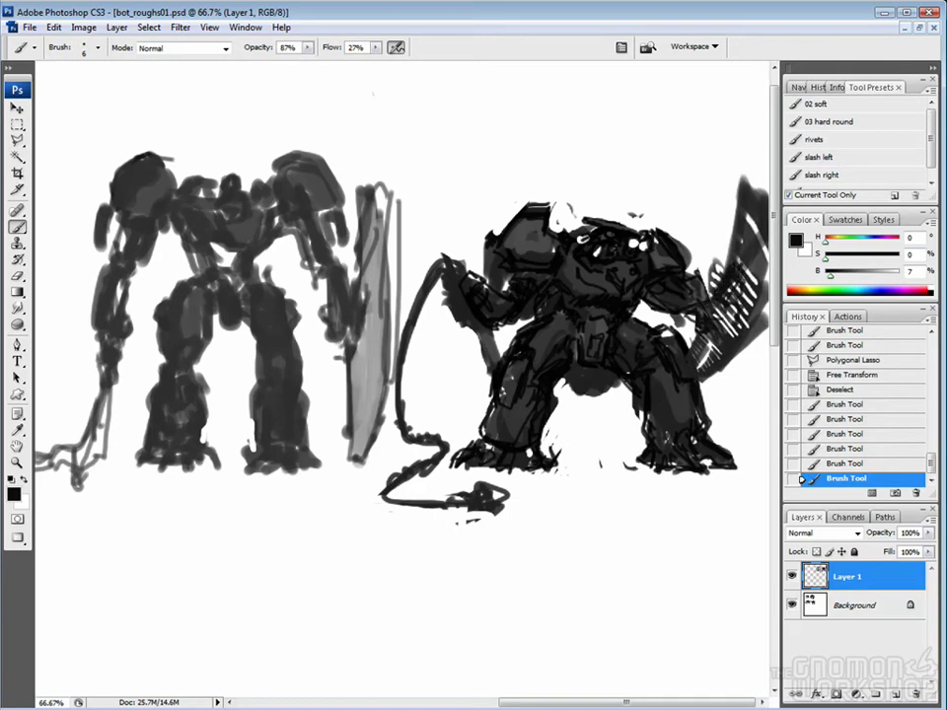
{"action": "mouse_move", "coordinate": [750, 296]}
{"action": "left_mouse_down"}
{"action": "mouse_move", "coordinate": [706, 340]}
{"action": "mouse_move", "coordinate": [715, 360]}
{"action": "left_mouse_up"}
{"action": "key", "text": "e"}
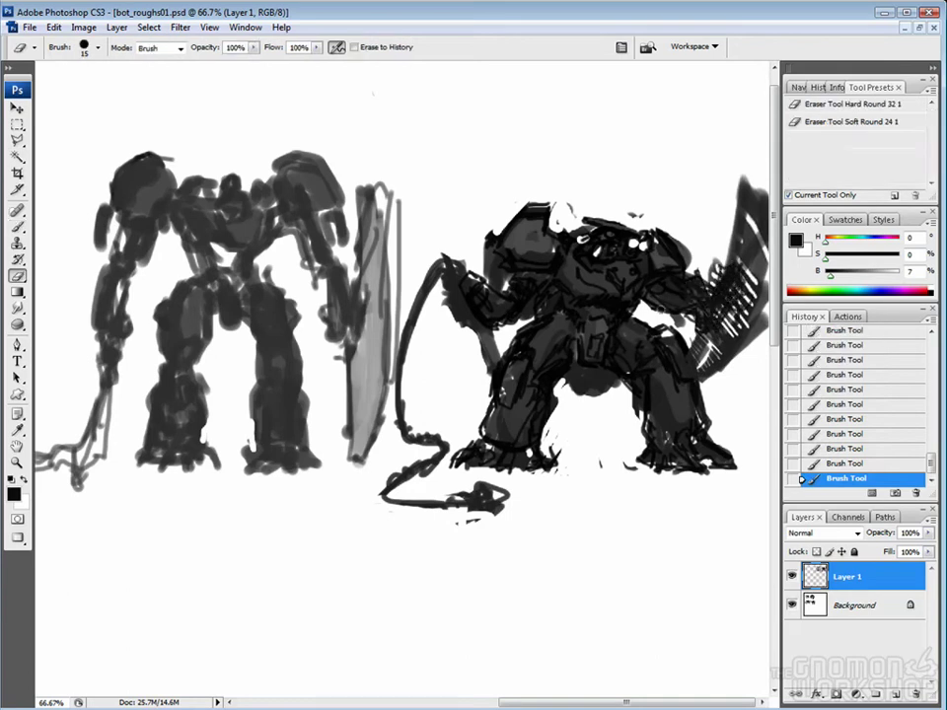
{"action": "left_click_drag", "start_coordinate": [485, 213], "coordinate": [496, 234]}
{"action": "key", "text": "b"}
{"action": "left_click_drag", "start_coordinate": [632, 296], "coordinate": [646, 360]}
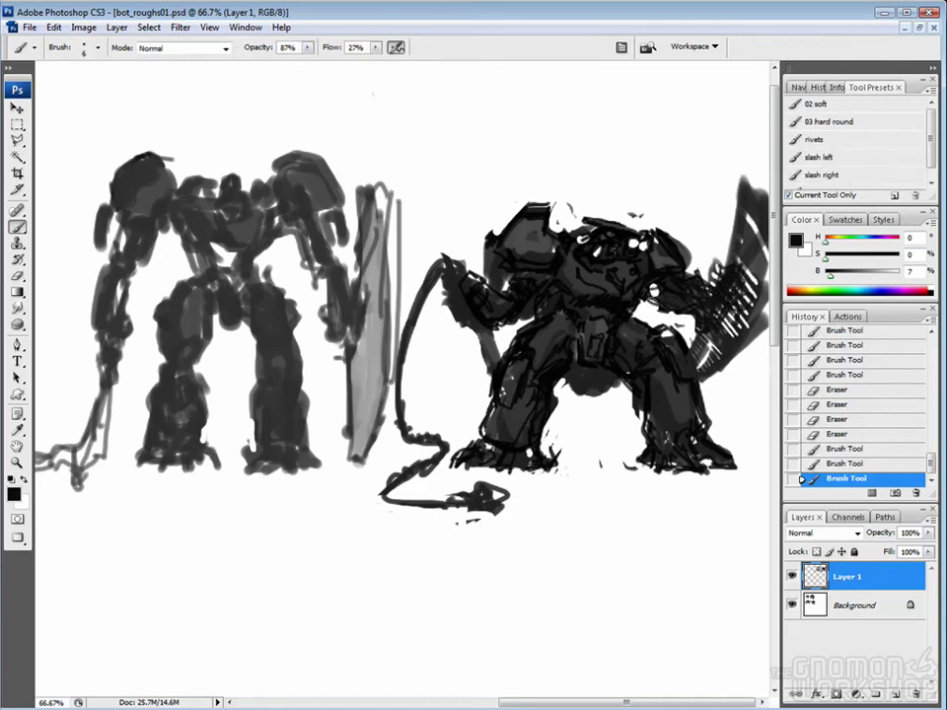
Outline the right robot's right-hand leg and rotate it.
{"action": "key", "text": "l"}
{"action": "left_click", "coordinate": [631, 505]}
{"action": "left_click", "coordinate": [613, 419]}
{"action": "left_click", "coordinate": [677, 323]}
{"action": "left_click", "coordinate": [740, 419]}
{"action": "double_click", "coordinate": [718, 513]}
{"action": "key", "text": "ctrl+t"}
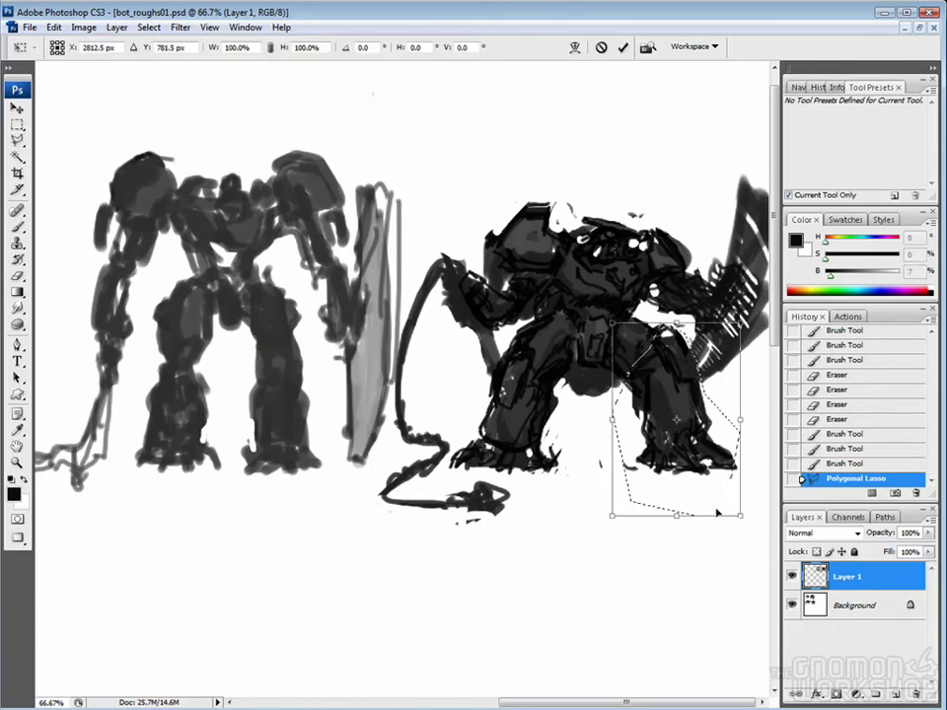
{"action": "left_click_drag", "start_coordinate": [718, 513], "coordinate": [730, 501]}
{"action": "key", "text": "Return"}
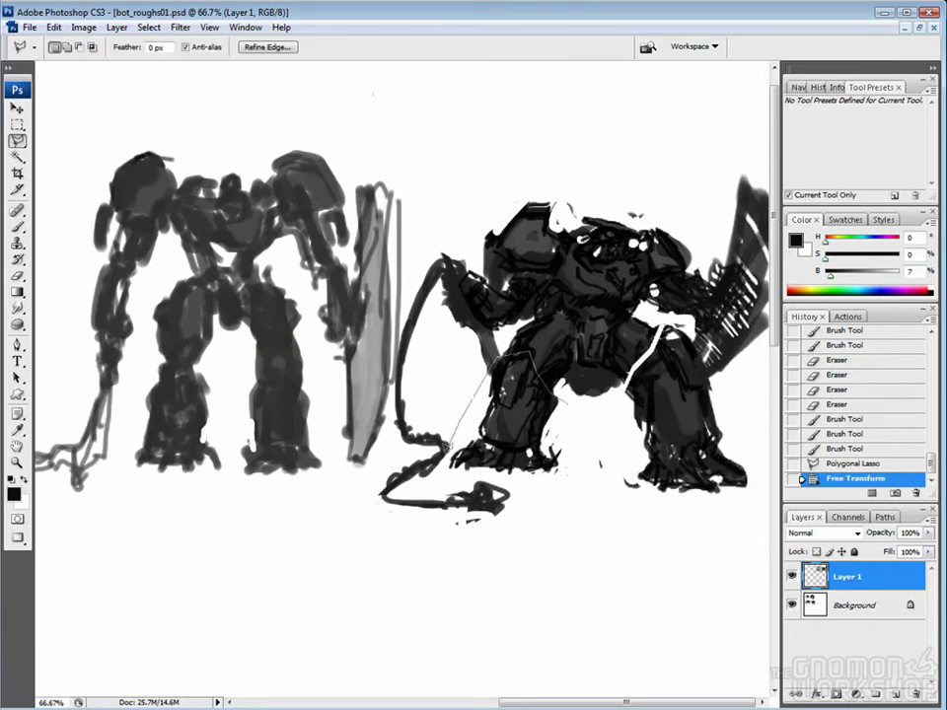
Enlarge the left-hand leg to about 113.5% and deselect.
{"action": "double_click", "coordinate": [452, 445]}
{"action": "key", "text": "ctrl+t"}
{"action": "left_click_drag", "start_coordinate": [570, 498], "coordinate": [566, 503]}
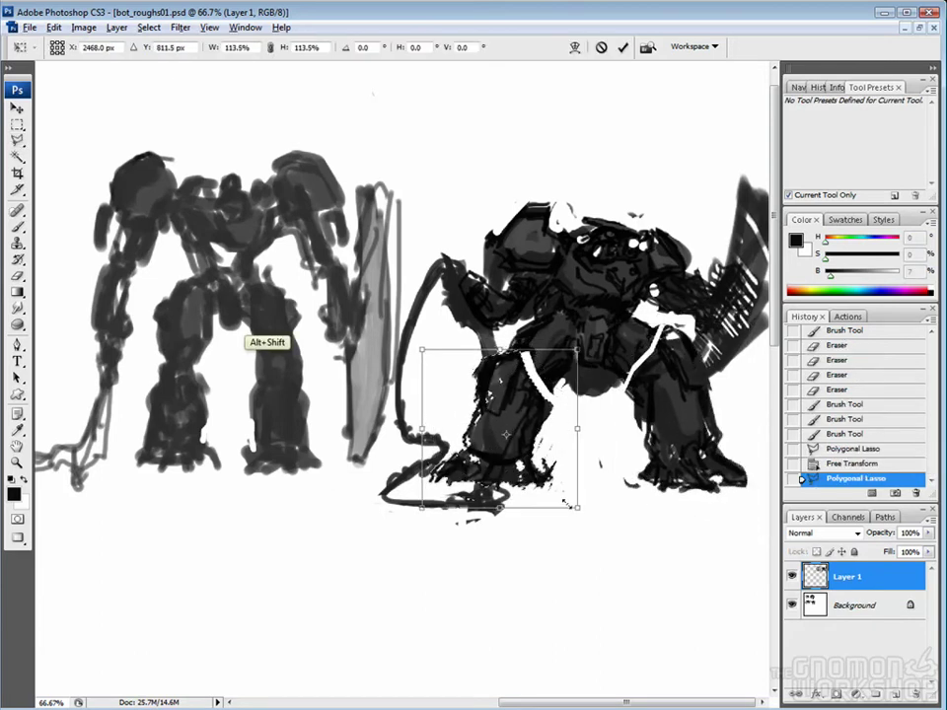
{"action": "key", "text": "Return"}
{"action": "key", "text": "g"}
{"action": "key", "text": "ctrl+d"}
Paint over the white seams on the right robot's leg and body with a larger brush.
{"action": "key", "text": "b"}
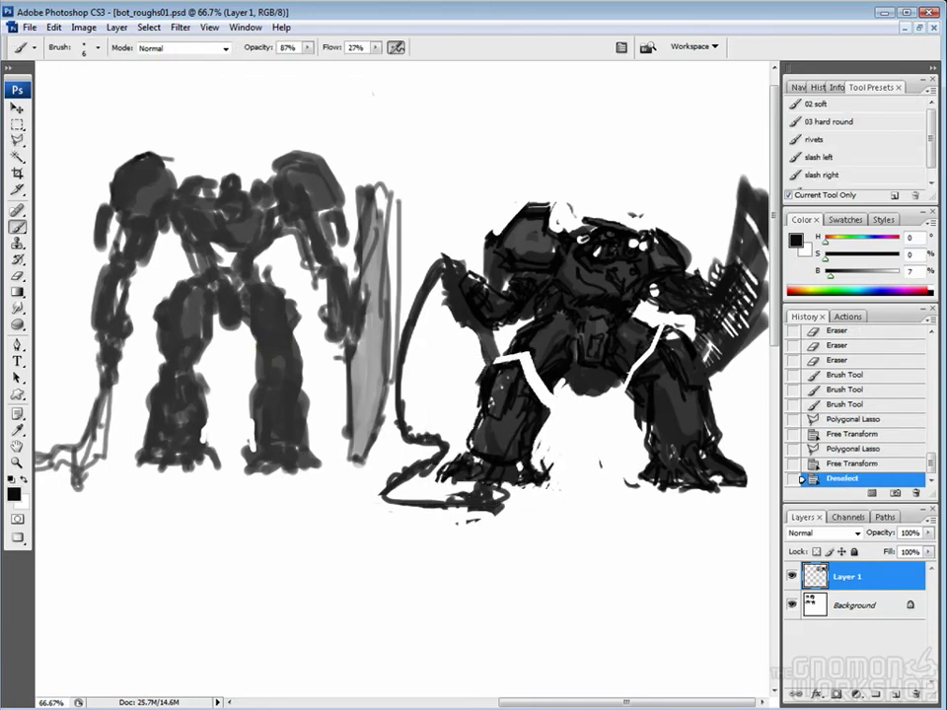
{"action": "key", "text": "bracketright"}
{"action": "key", "text": "bracketright"}
{"action": "key", "text": "bracketright"}
{"action": "key", "text": "bracketright"}
{"action": "key", "text": "bracketright"}
{"action": "mouse_move", "coordinate": [515, 365]}
{"action": "left_mouse_down"}
{"action": "mouse_move", "coordinate": [537, 394]}
{"action": "mouse_move", "coordinate": [523, 405]}
{"action": "left_mouse_up"}
{"action": "mouse_move", "coordinate": [521, 360]}
{"action": "left_mouse_down"}
{"action": "mouse_move", "coordinate": [545, 390]}
{"action": "mouse_move", "coordinate": [518, 415]}
{"action": "left_mouse_up"}
{"action": "left_click_drag", "start_coordinate": [522, 365], "coordinate": [543, 387]}
{"action": "left_click_drag", "start_coordinate": [533, 355], "coordinate": [545, 343]}
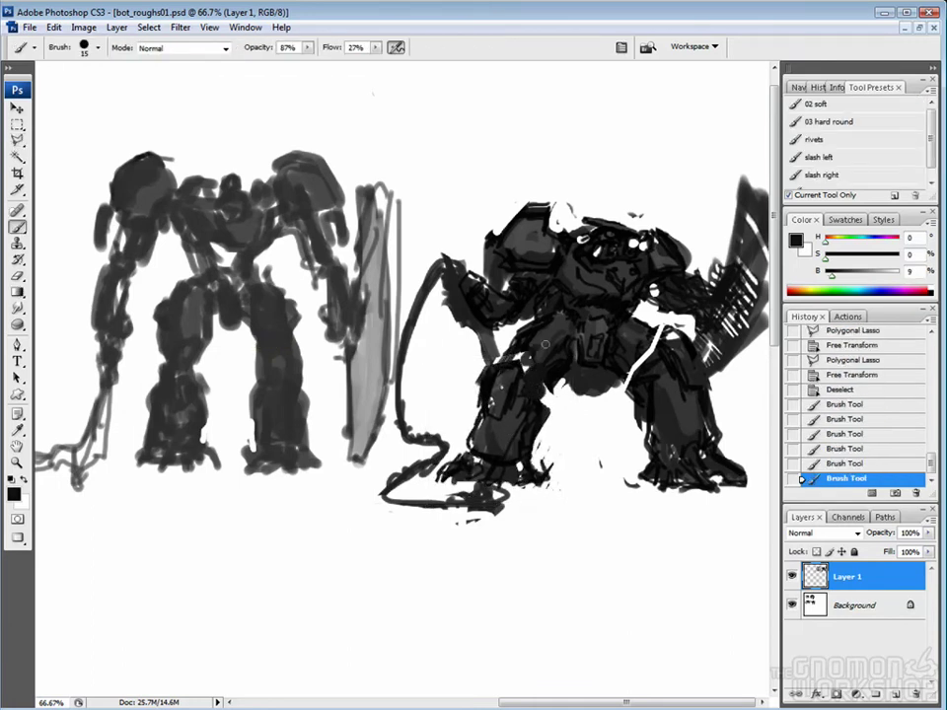
{"action": "left_click_drag", "start_coordinate": [467, 276], "coordinate": [451, 300]}
Darken the right robot's torso and clean up stray marks around it.
{"action": "key", "text": "e"}
{"action": "left_click_drag", "start_coordinate": [631, 266], "coordinate": [651, 281]}
{"action": "key", "text": "b"}
{"action": "mouse_move", "coordinate": [434, 278]}
{"action": "left_mouse_down"}
{"action": "mouse_move", "coordinate": [452, 298]}
{"action": "mouse_move", "coordinate": [438, 301]}
{"action": "left_mouse_up"}
{"action": "left_click_drag", "start_coordinate": [430, 280], "coordinate": [444, 290]}
{"action": "mouse_move", "coordinate": [498, 355]}
{"action": "left_mouse_down"}
{"action": "mouse_move", "coordinate": [537, 380]}
{"action": "mouse_move", "coordinate": [550, 365]}
{"action": "left_mouse_up"}
{"action": "left_click_drag", "start_coordinate": [469, 271], "coordinate": [493, 296]}
{"action": "left_click_drag", "start_coordinate": [624, 257], "coordinate": [646, 271]}
Refine the edges near the shield and add dark strokes on the arm with a smaller brush.
{"action": "key", "text": "e"}
{"action": "key", "text": "b"}
{"action": "left_click_drag", "start_coordinate": [381, 219], "coordinate": [361, 186]}
{"action": "key", "text": "e"}
{"action": "key", "text": "b"}
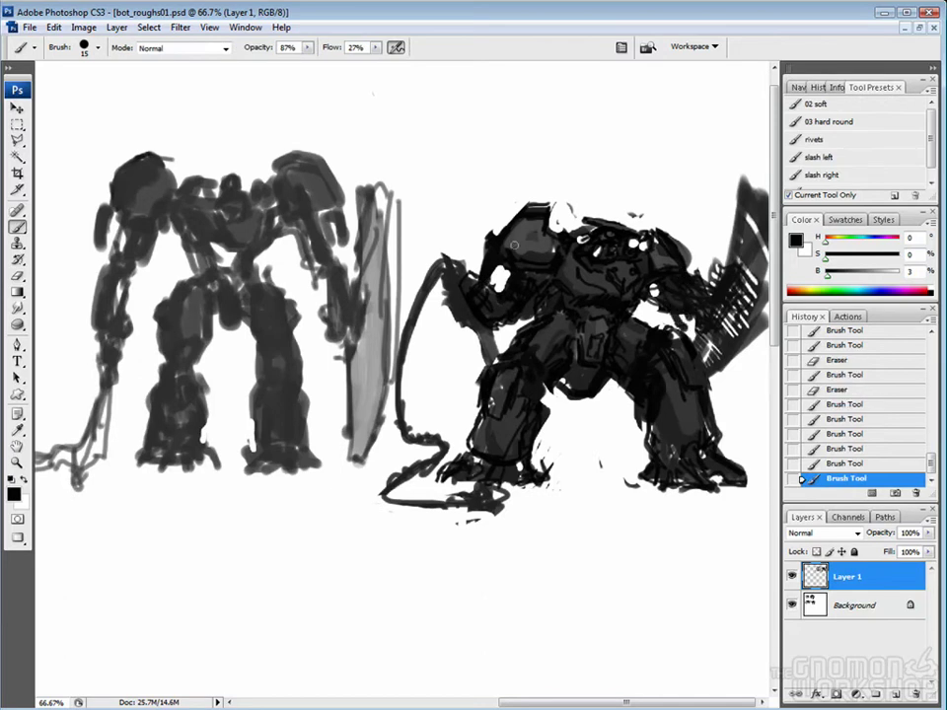
{"action": "mouse_move", "coordinate": [347, 211]}
{"action": "left_mouse_down"}
{"action": "mouse_move", "coordinate": [343, 227]}
{"action": "mouse_move", "coordinate": [330, 202]}
{"action": "mouse_move", "coordinate": [371, 274]}
{"action": "left_mouse_up"}
{"action": "key", "text": "e"}
{"action": "key", "text": "b"}
{"action": "key", "text": "bracketleft"}
{"action": "key", "text": "bracketleft"}
{"action": "mouse_move", "coordinate": [463, 301]}
{"action": "left_mouse_down"}
{"action": "mouse_move", "coordinate": [489, 340]}
{"action": "mouse_move", "coordinate": [498, 331]}
{"action": "left_mouse_up"}
Sample grey and near-black to darken the leg, thicken the whip loop and cover back highlights.
{"action": "left_click", "coordinate": [264, 340], "text": "alt"}
{"action": "mouse_move", "coordinate": [264, 326]}
{"action": "left_mouse_down"}
{"action": "mouse_move", "coordinate": [286, 414]}
{"action": "mouse_move", "coordinate": [281, 395]}
{"action": "left_mouse_up"}
{"action": "left_click", "coordinate": [592, 355], "text": "alt"}
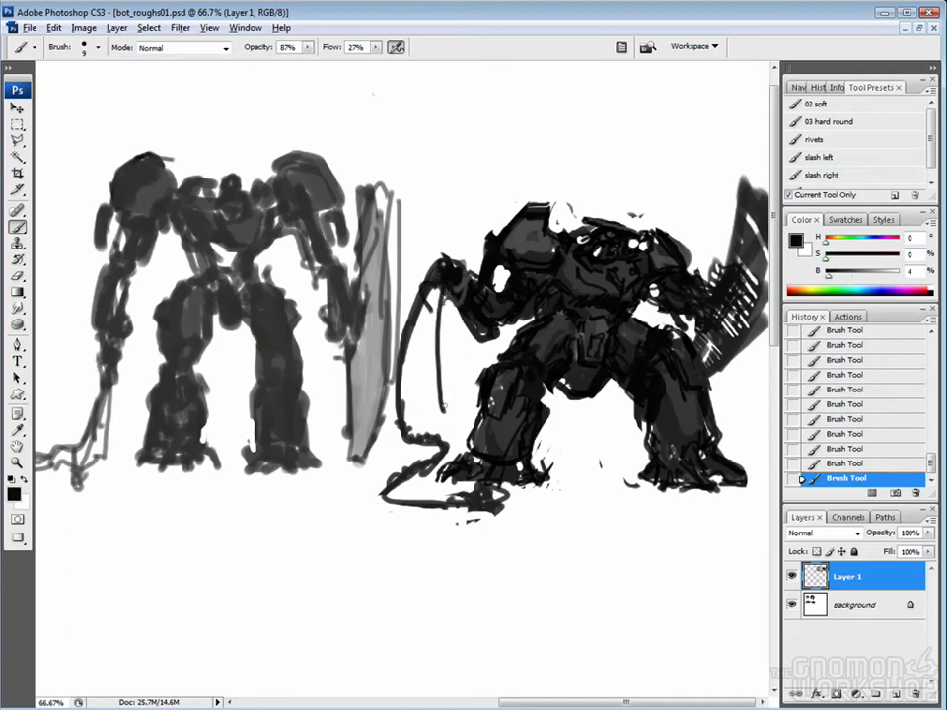
{"action": "left_click_drag", "start_coordinate": [439, 282], "coordinate": [422, 415]}
{"action": "left_click_drag", "start_coordinate": [452, 301], "coordinate": [434, 459]}
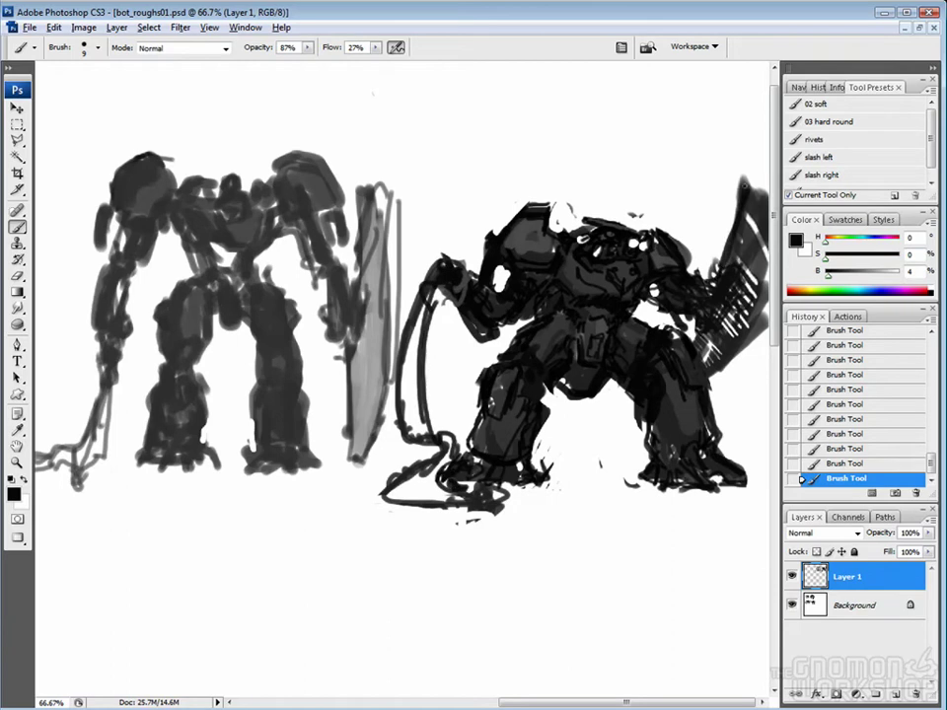
{"action": "left_click_drag", "start_coordinate": [718, 387], "coordinate": [752, 338]}
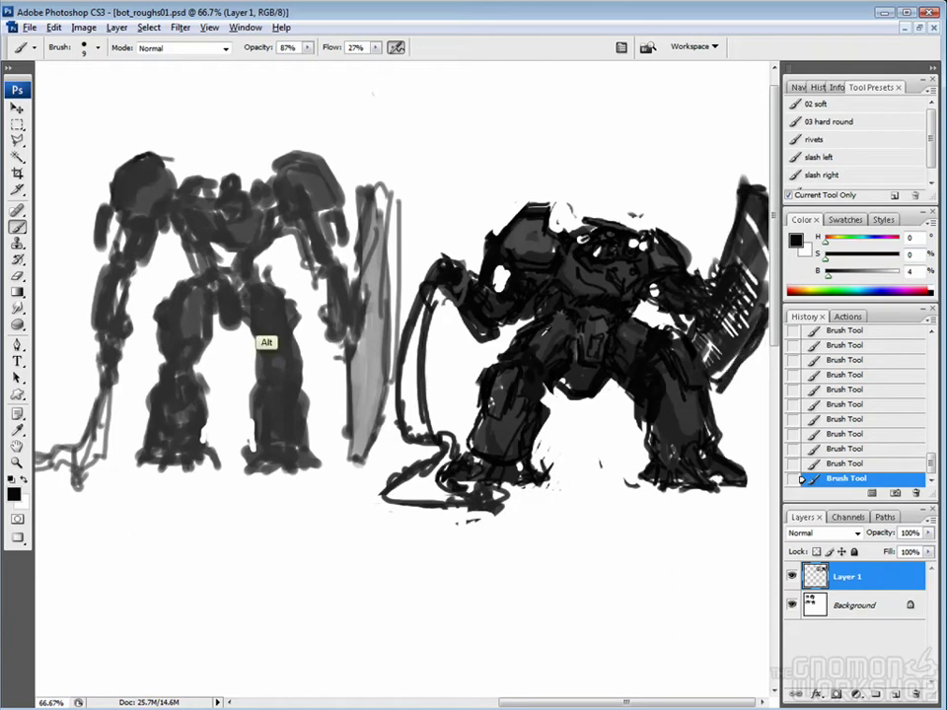
{"action": "left_click", "coordinate": [788, 293]}
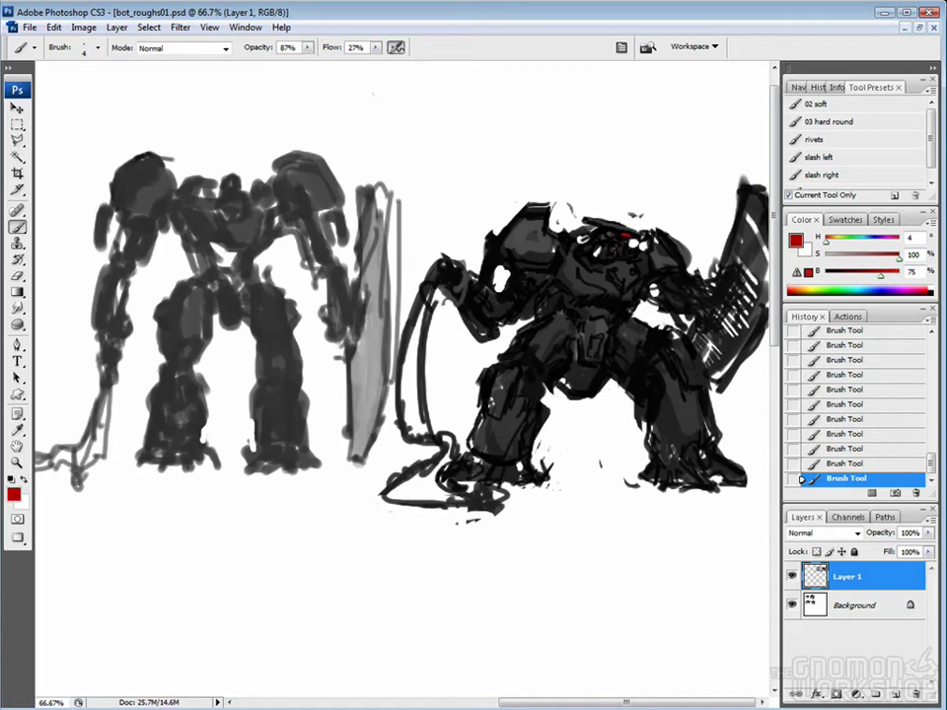
Paint small bright red eye dots on the right robot's head, then resample dark grey.
{"action": "left_click", "coordinate": [631, 202], "text": "alt"}
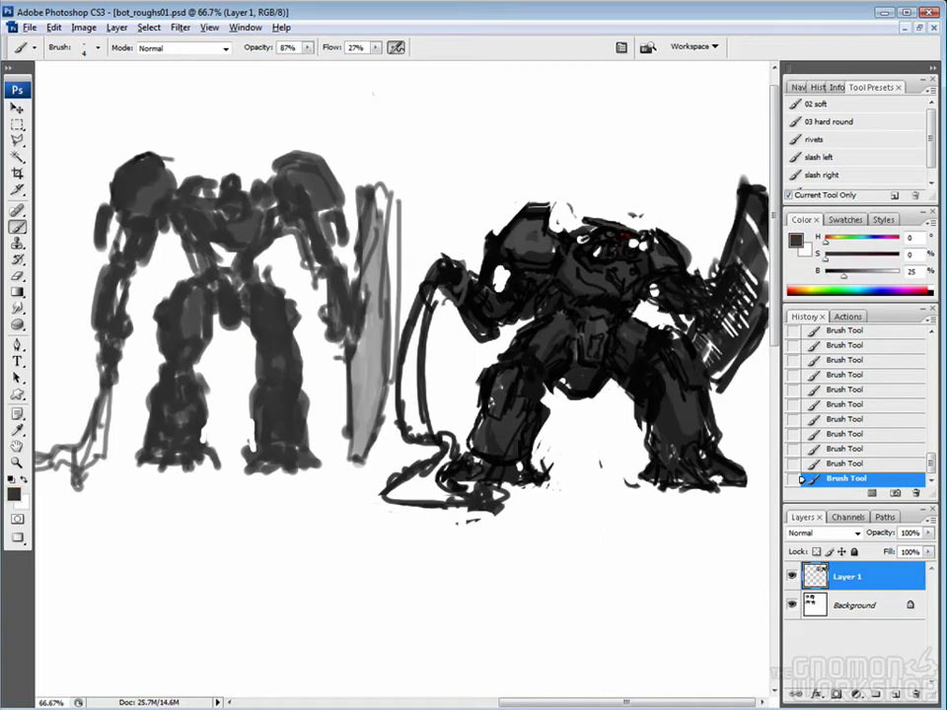
{"action": "key", "text": "x"}
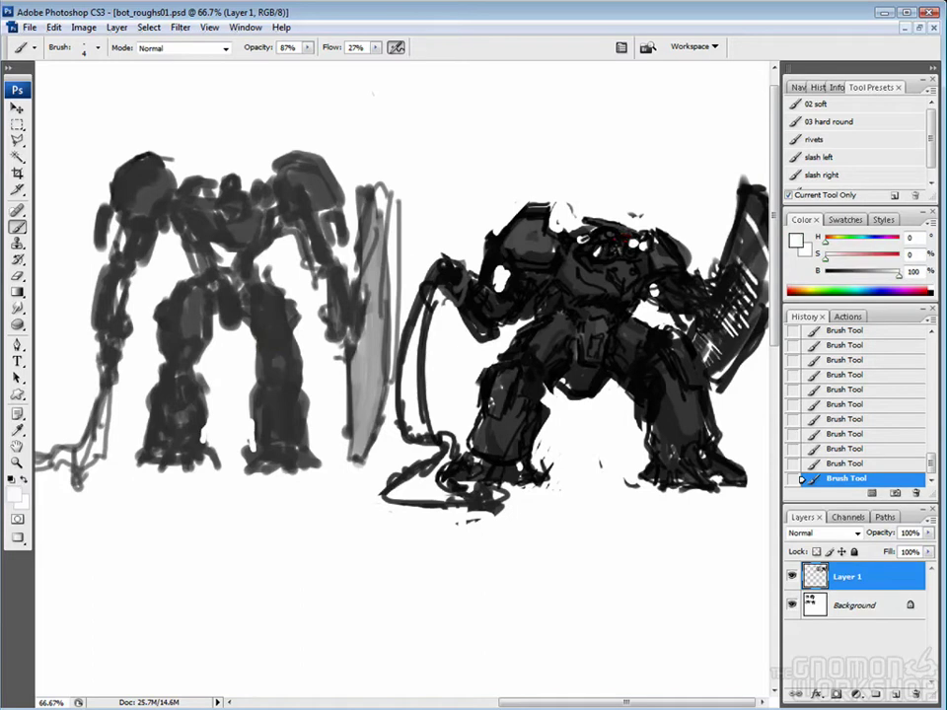
{"action": "key", "text": "ctrl+alt+z"}
{"action": "key", "text": "ctrl+alt+z"}
{"action": "left_click", "coordinate": [617, 239], "text": "alt"}
{"action": "left_click_drag", "start_coordinate": [611, 237], "coordinate": [626, 242]}
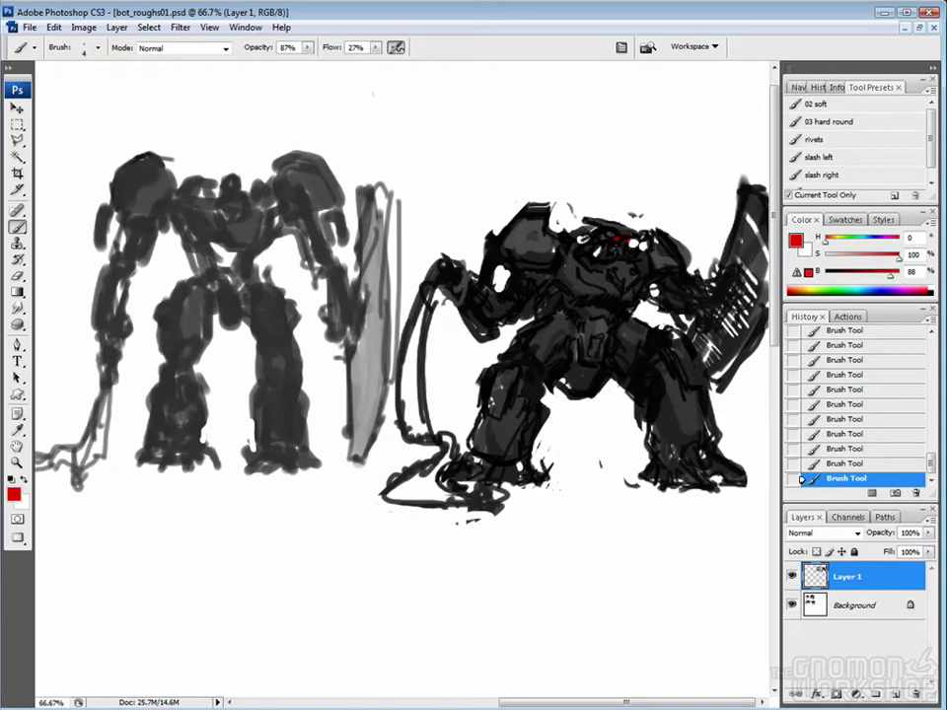
{"action": "left_click", "coordinate": [631, 193], "text": "alt"}
{"action": "left_click", "coordinate": [200, 257], "text": "alt"}
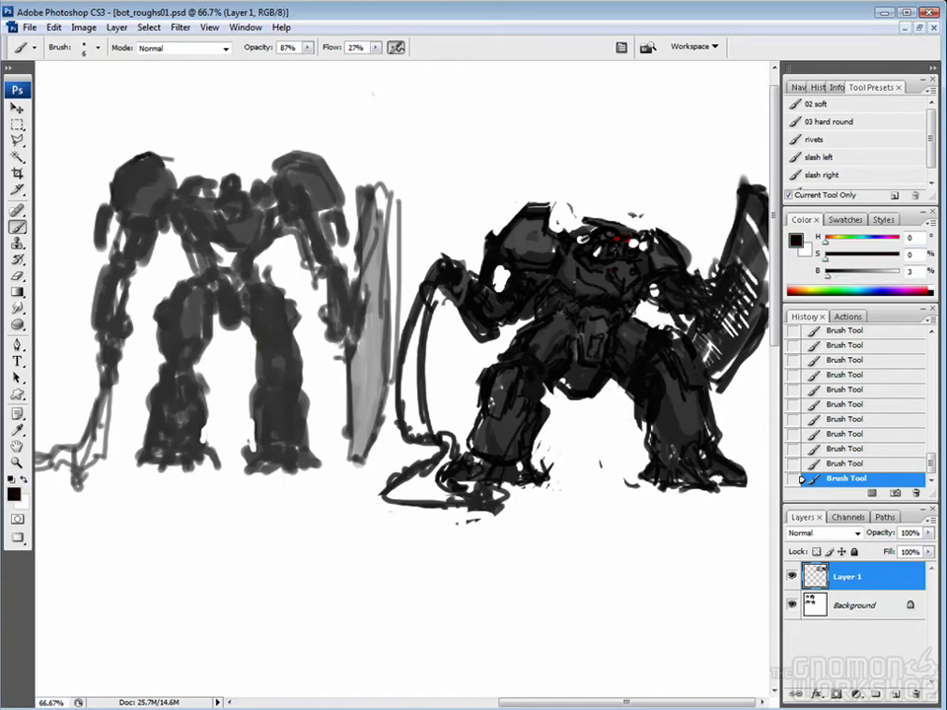
{"action": "left_click", "coordinate": [200, 258], "text": "alt"}
Erase the shield beside the left robot with a smaller eraser.
{"action": "mouse_move", "coordinate": [676, 498]}
{"action": "left_mouse_down"}
{"action": "mouse_move", "coordinate": [481, 511]}
{"action": "mouse_move", "coordinate": [501, 579]}
{"action": "mouse_move", "coordinate": [401, 429]}
{"action": "mouse_move", "coordinate": [444, 187]}
{"action": "left_mouse_up"}
{"action": "key", "text": "e"}
{"action": "key", "text": "bracketleft"}
{"action": "key", "text": "bracketleft"}
{"action": "left_click_drag", "start_coordinate": [257, 438], "coordinate": [335, 390]}
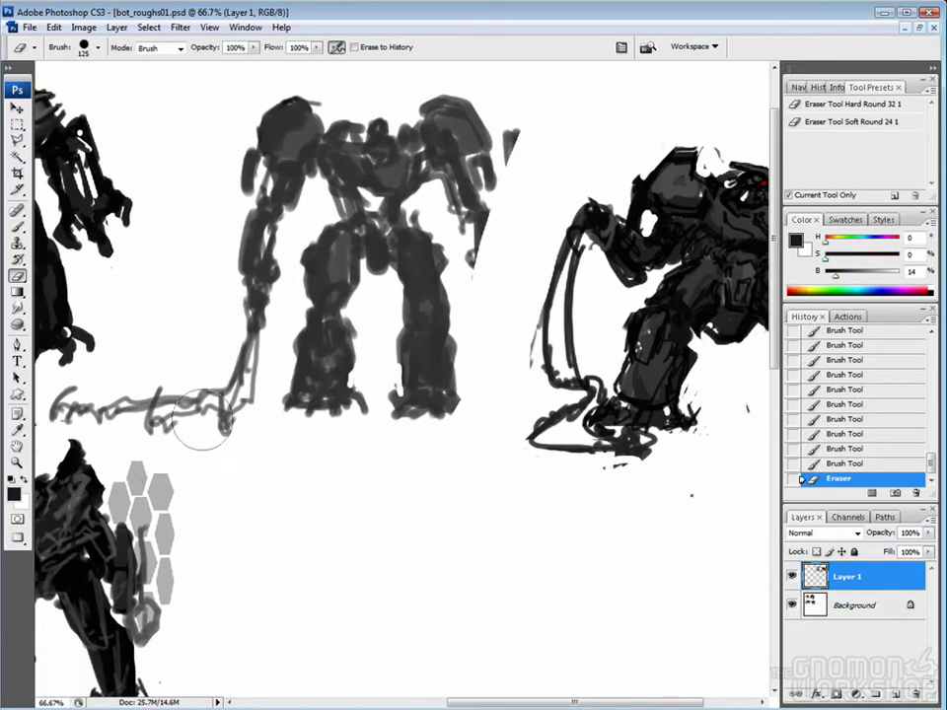
{"action": "mouse_move", "coordinate": [201, 433]}
{"action": "left_mouse_down"}
{"action": "mouse_move", "coordinate": [414, 128]}
{"action": "mouse_move", "coordinate": [473, 375]}
{"action": "left_mouse_up"}
{"action": "left_click_drag", "start_coordinate": [434, 444], "coordinate": [264, 464]}
Marquee the hunched robot area and sample near-black from its body.
{"action": "key", "text": "m"}
{"action": "left_click_drag", "start_coordinate": [338, 93], "coordinate": [416, 198]}
{"action": "key", "text": "v"}
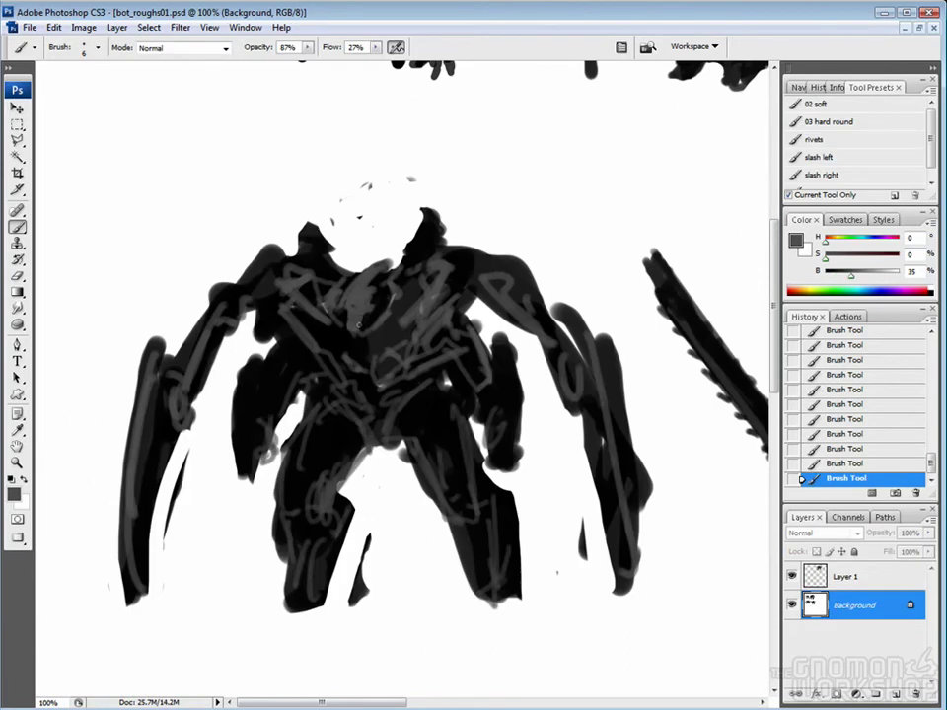
{"action": "left_click", "coordinate": [264, 338], "text": "alt"}
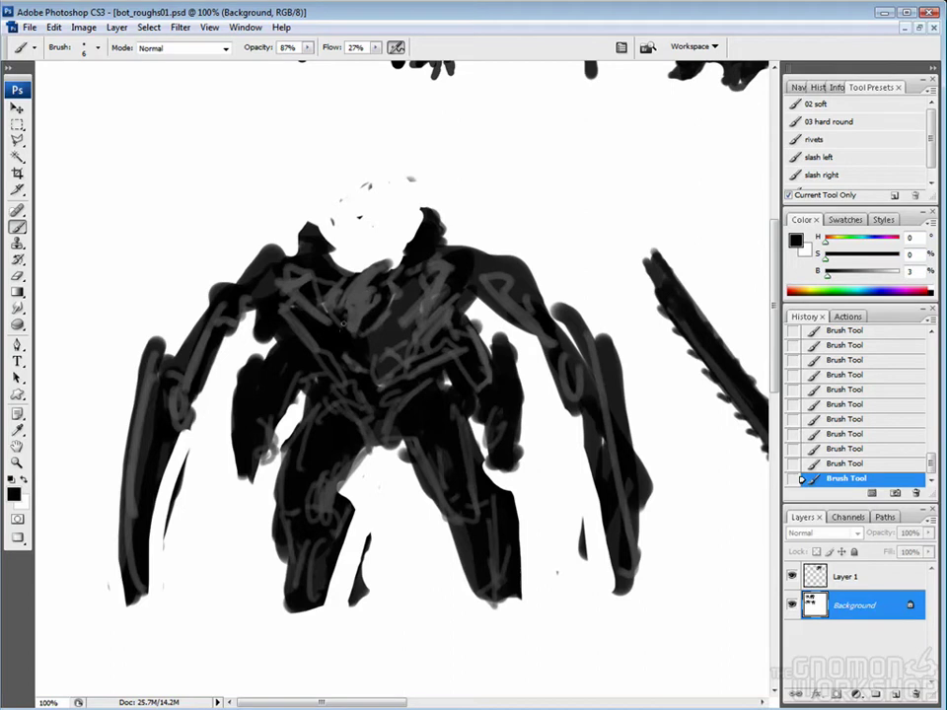
Sample dark tones and carve back the hunched robot's head outline.
{"action": "left_click", "coordinate": [272, 203], "text": "alt"}
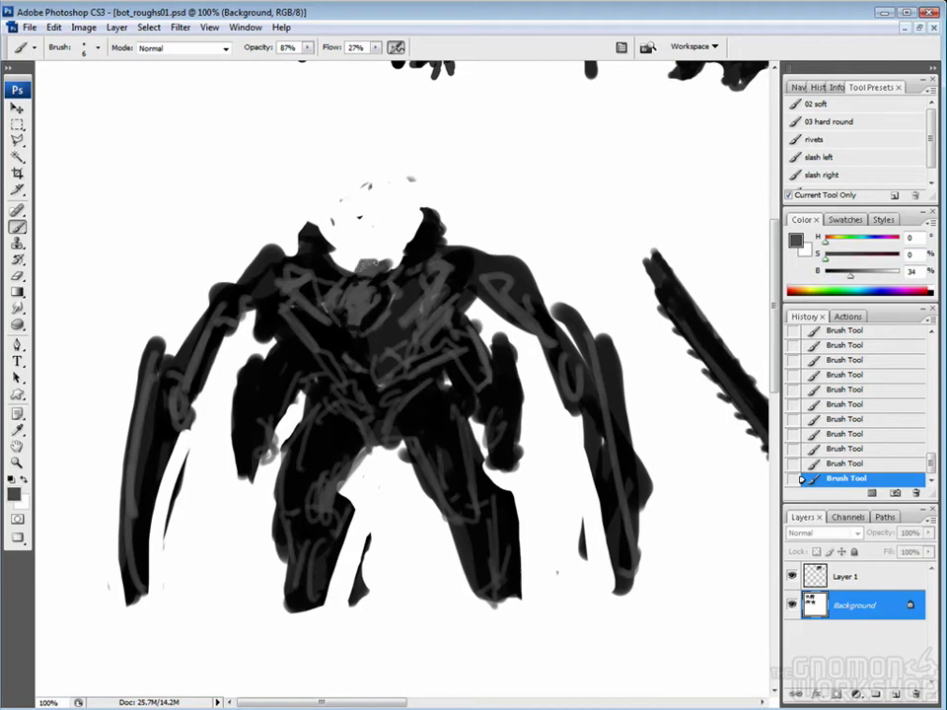
{"action": "left_click", "coordinate": [264, 339], "text": "alt"}
{"action": "left_click", "coordinate": [371, 289], "text": "alt"}
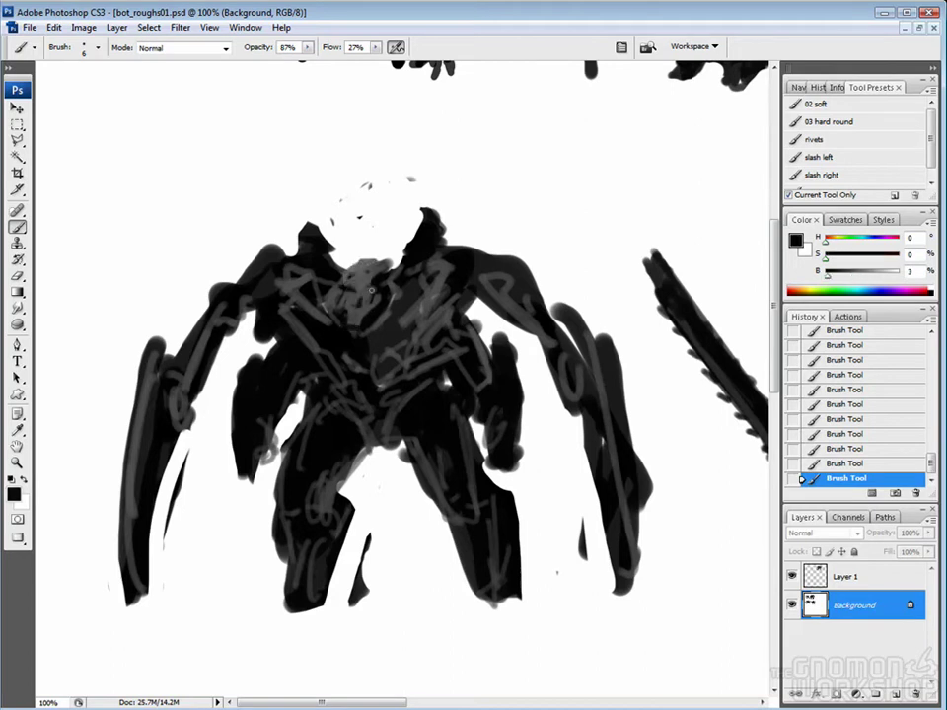
{"action": "left_click", "coordinate": [416, 309], "text": "alt"}
{"action": "left_click", "coordinate": [265, 345], "text": "alt"}
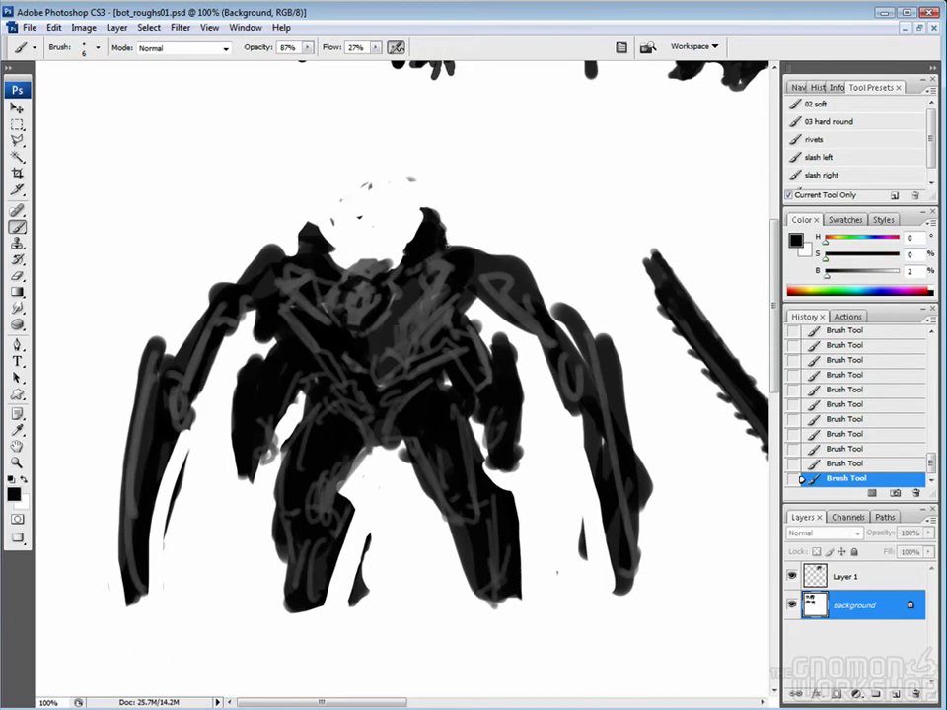
{"action": "key", "text": "e"}
{"action": "left_click_drag", "start_coordinate": [414, 209], "coordinate": [434, 225]}
{"action": "key", "text": "b"}
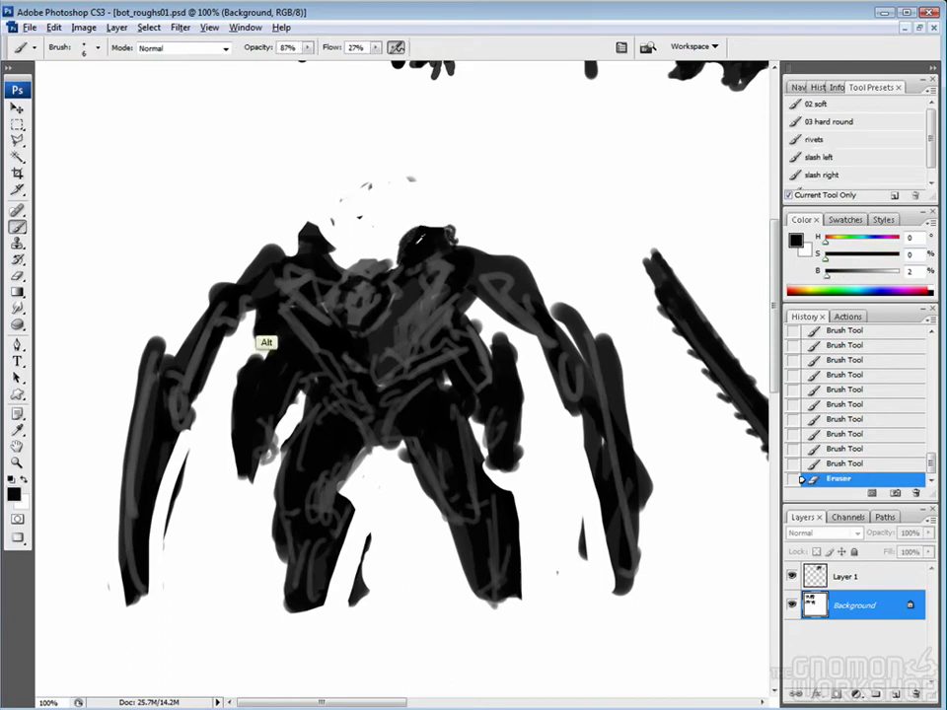
{"action": "left_click_drag", "start_coordinate": [296, 187], "coordinate": [315, 254]}
Reshape and shade the head with alternating grey and near-black strokes.
{"action": "key", "text": "e"}
{"action": "left_click_drag", "start_coordinate": [414, 237], "coordinate": [434, 256]}
{"action": "key", "text": "b"}
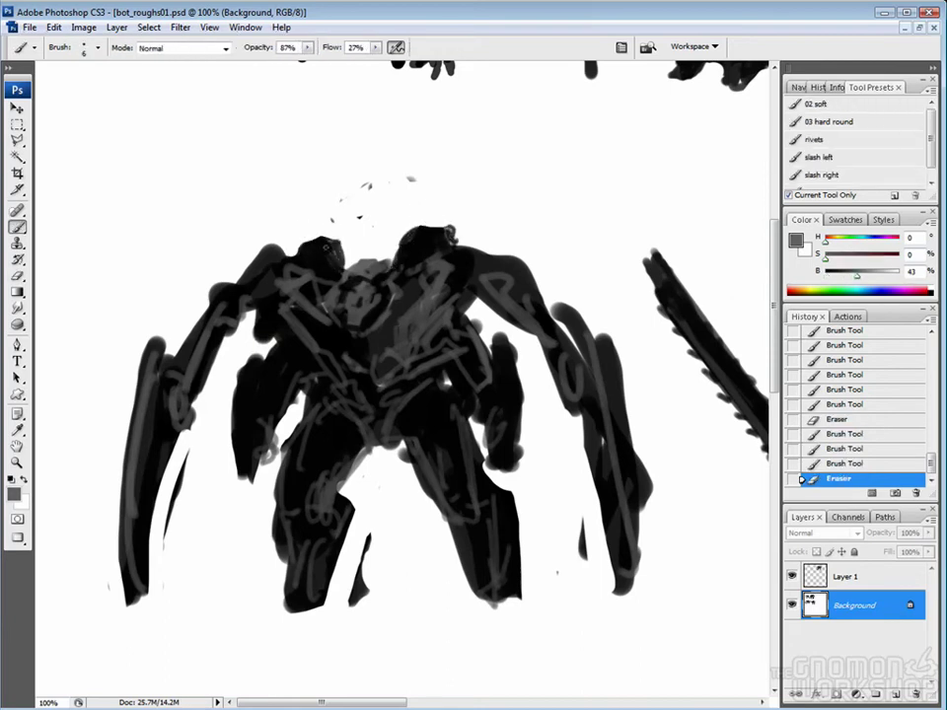
{"action": "left_click_drag", "start_coordinate": [326, 242], "coordinate": [345, 256]}
{"action": "left_click", "coordinate": [265, 344], "text": "alt"}
{"action": "left_click_drag", "start_coordinate": [405, 247], "coordinate": [421, 278]}
{"action": "left_click_drag", "start_coordinate": [313, 211], "coordinate": [361, 189]}
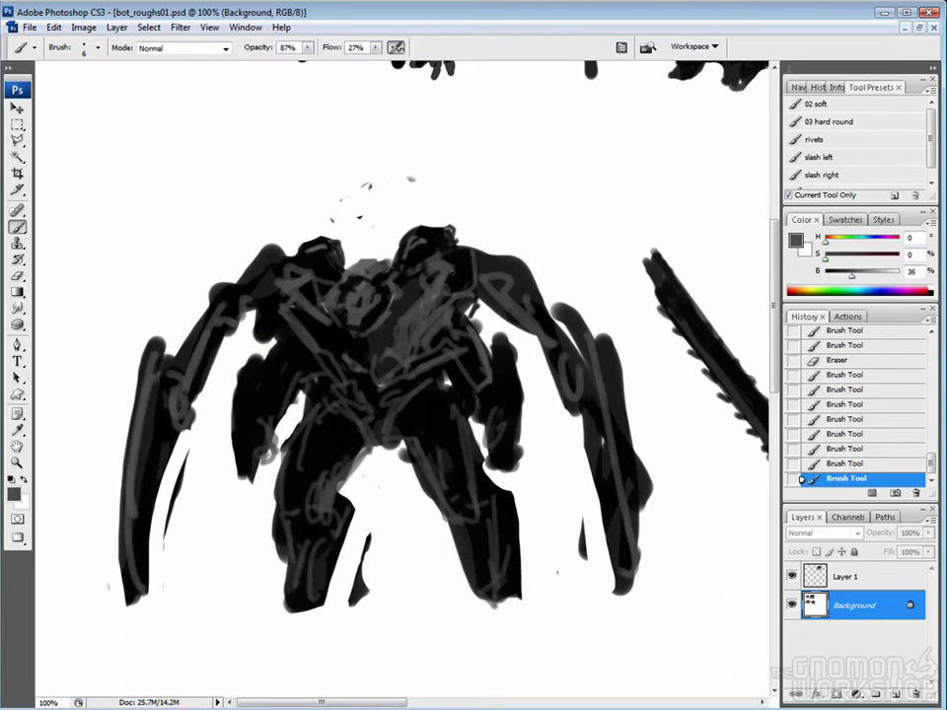
{"action": "left_click", "coordinate": [265, 344], "text": "alt"}
{"action": "left_click_drag", "start_coordinate": [318, 219], "coordinate": [341, 251]}
{"action": "left_click_drag", "start_coordinate": [310, 245], "coordinate": [331, 222]}
Shade the hunched robot's left leg with near-black and grey strokes.
{"action": "left_click", "coordinate": [217, 254], "text": "alt"}
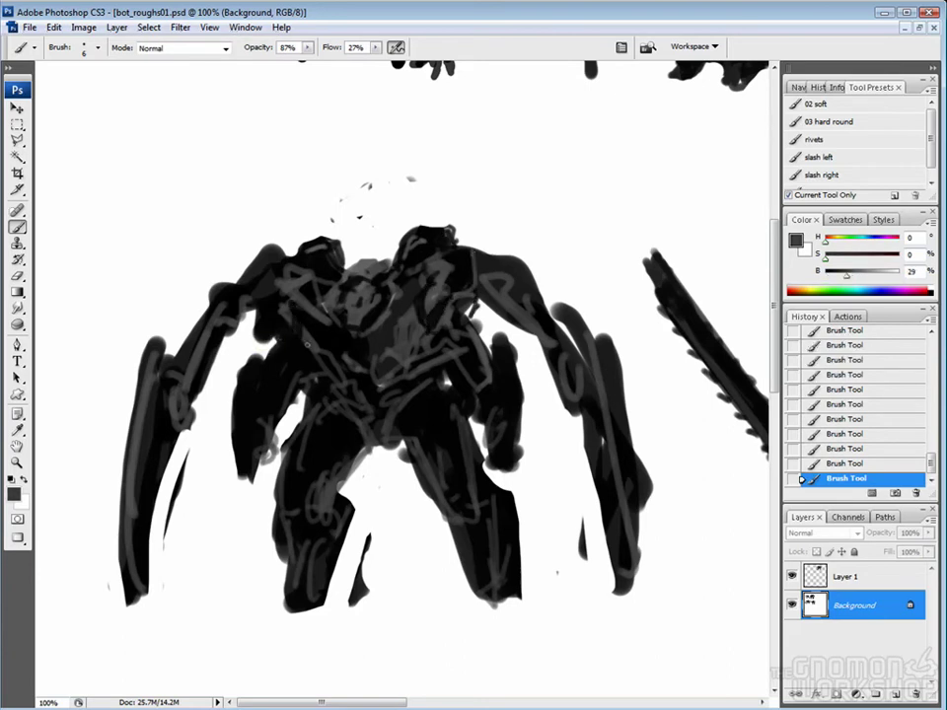
{"action": "left_click", "coordinate": [264, 345], "text": "alt"}
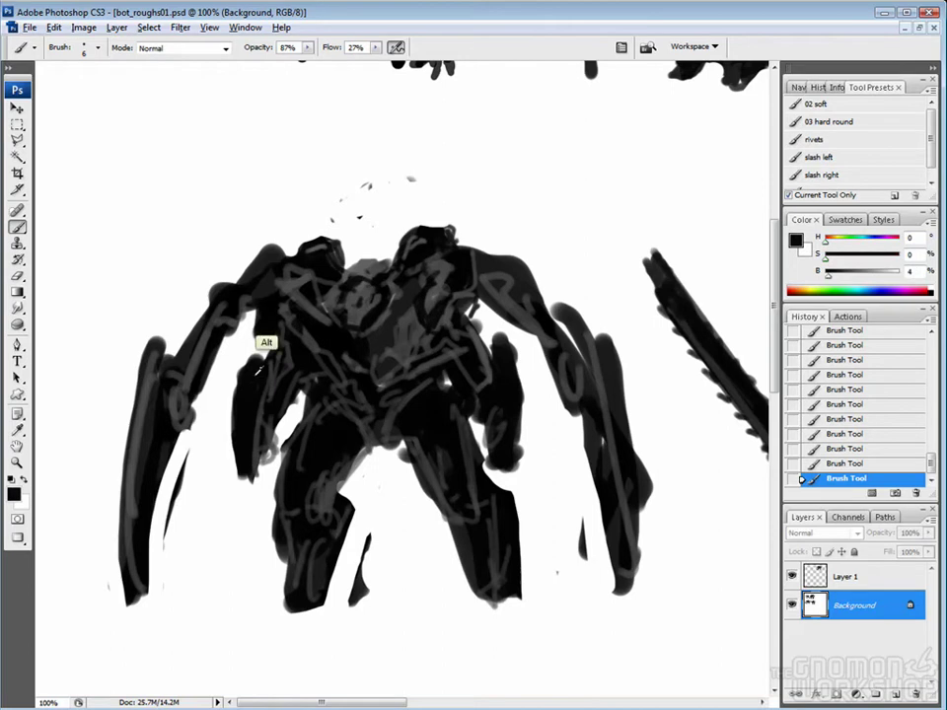
{"action": "left_click", "coordinate": [264, 339], "text": "alt"}
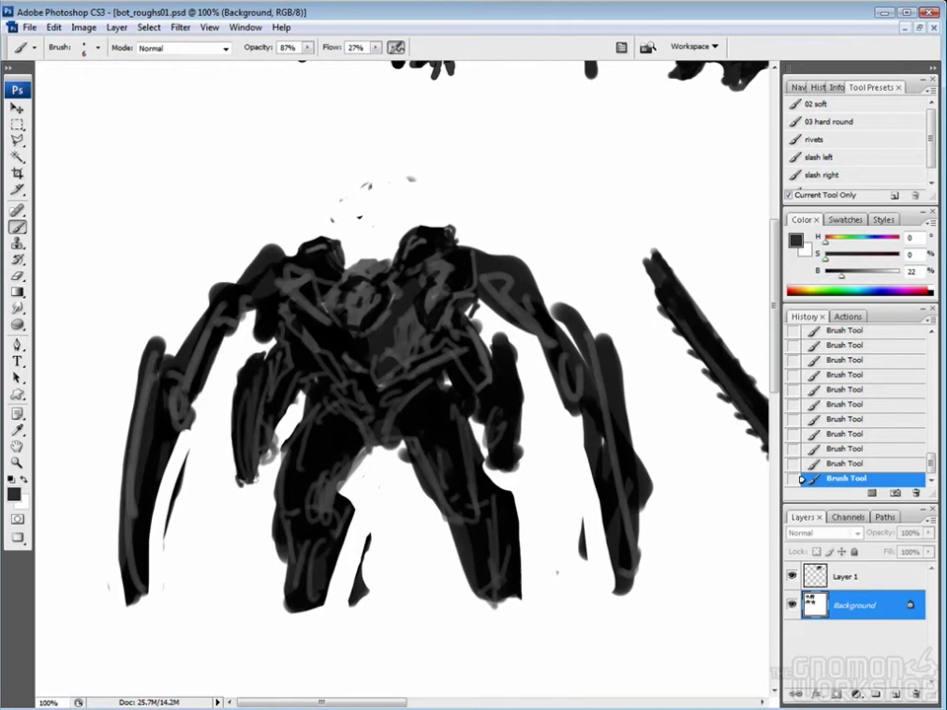
{"action": "left_click_drag", "start_coordinate": [251, 373], "coordinate": [258, 452]}
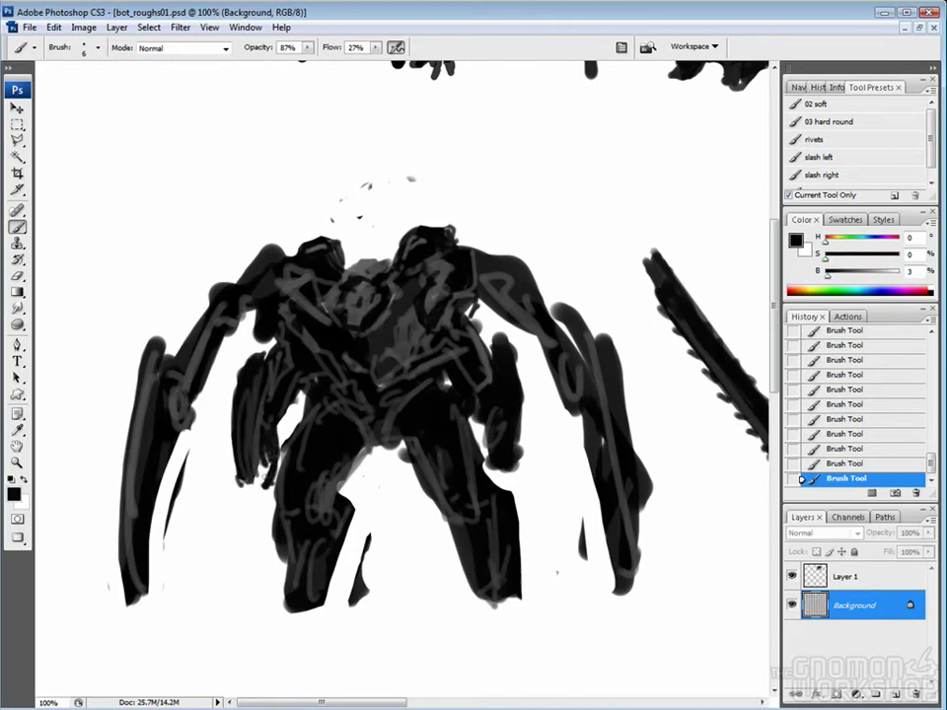
{"action": "left_click", "coordinate": [394, 356], "text": "alt"}
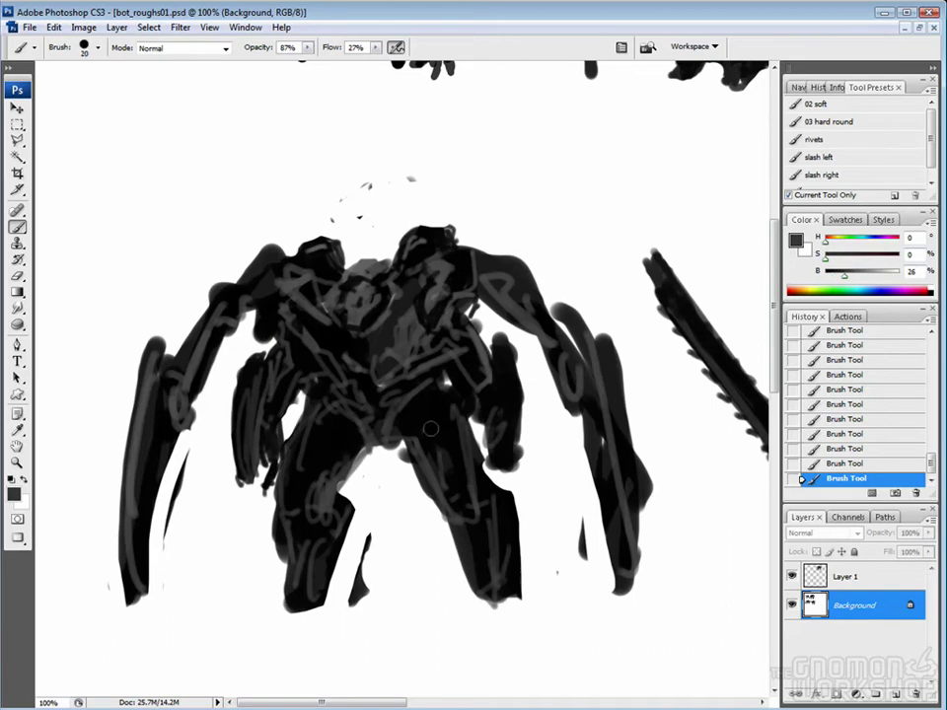
{"action": "left_click_drag", "start_coordinate": [335, 414], "coordinate": [306, 483]}
{"action": "key", "text": "bracketleft"}
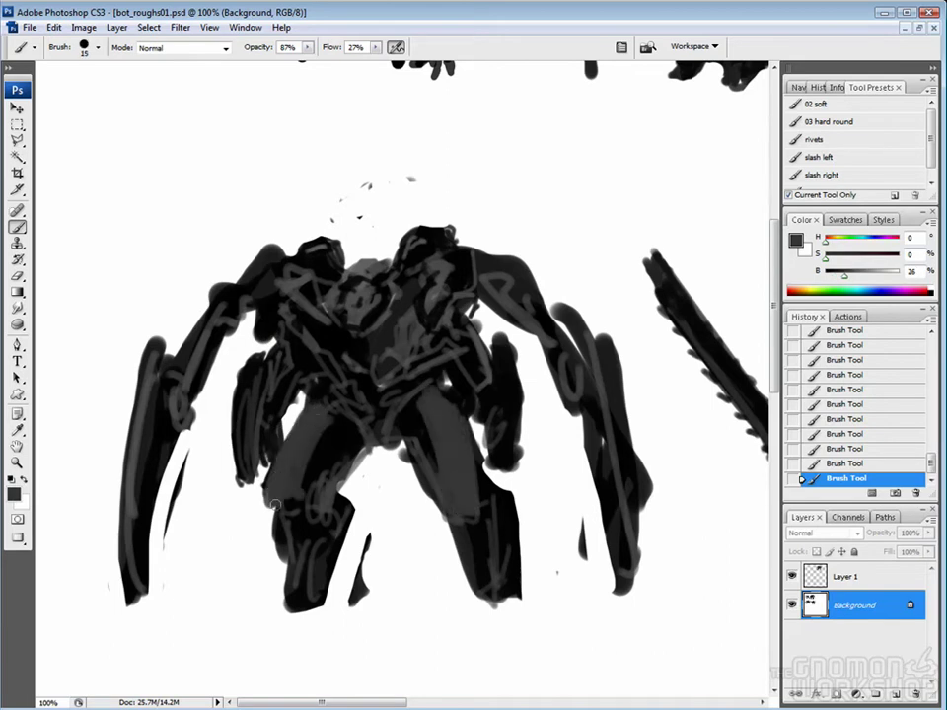
Lasso the robot's left arm and rotate it about 22°, then deselect.
{"action": "key", "text": "l"}
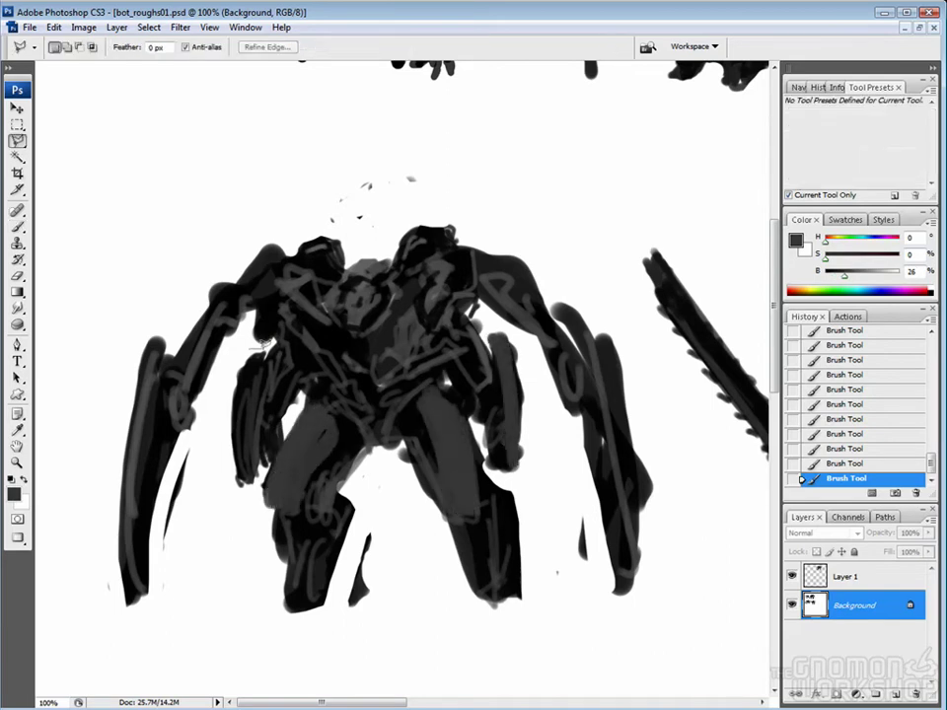
{"action": "left_click", "coordinate": [264, 343]}
{"action": "left_click", "coordinate": [215, 404]}
{"action": "left_click", "coordinate": [209, 469]}
{"action": "left_click", "coordinate": [237, 498]}
{"action": "left_click", "coordinate": [264, 343]}
{"action": "key", "text": "ctrl+t"}
{"action": "mouse_move", "coordinate": [311, 426]}
{"action": "left_mouse_down"}
{"action": "mouse_move", "coordinate": [303, 454]}
{"action": "mouse_move", "coordinate": [249, 391]}
{"action": "mouse_move", "coordinate": [253, 416]}
{"action": "mouse_move", "coordinate": [242, 405]}
{"action": "left_mouse_up"}
{"action": "key", "text": "Return"}
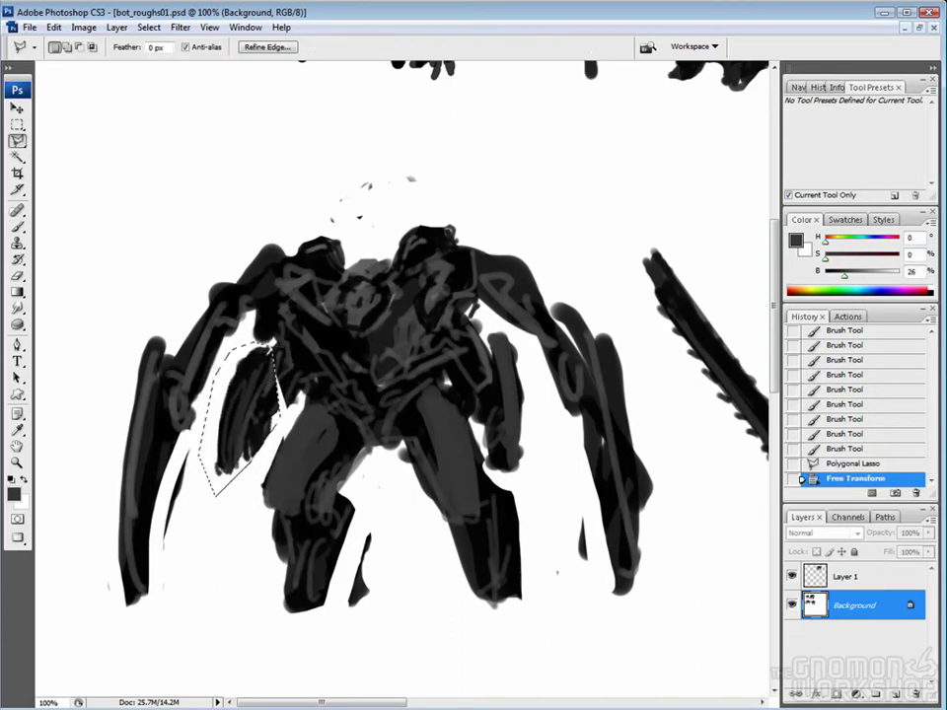
{"action": "key", "text": "ctrl+d"}
Paint a stroke on the robot and darken the bottom of the left leg with a smaller brush.
{"action": "key", "text": "b"}
{"action": "left_click_drag", "start_coordinate": [252, 355], "coordinate": [272, 380]}
{"action": "key", "text": "bracketleft"}
{"action": "mouse_move", "coordinate": [276, 559]}
{"action": "left_mouse_down"}
{"action": "mouse_move", "coordinate": [260, 626]}
{"action": "mouse_move", "coordinate": [305, 620]}
{"action": "left_mouse_up"}
{"action": "mouse_move", "coordinate": [296, 601]}
{"action": "left_mouse_down"}
{"action": "mouse_move", "coordinate": [313, 621]}
{"action": "mouse_move", "coordinate": [327, 572]}
{"action": "mouse_move", "coordinate": [345, 609]}
{"action": "left_mouse_up"}
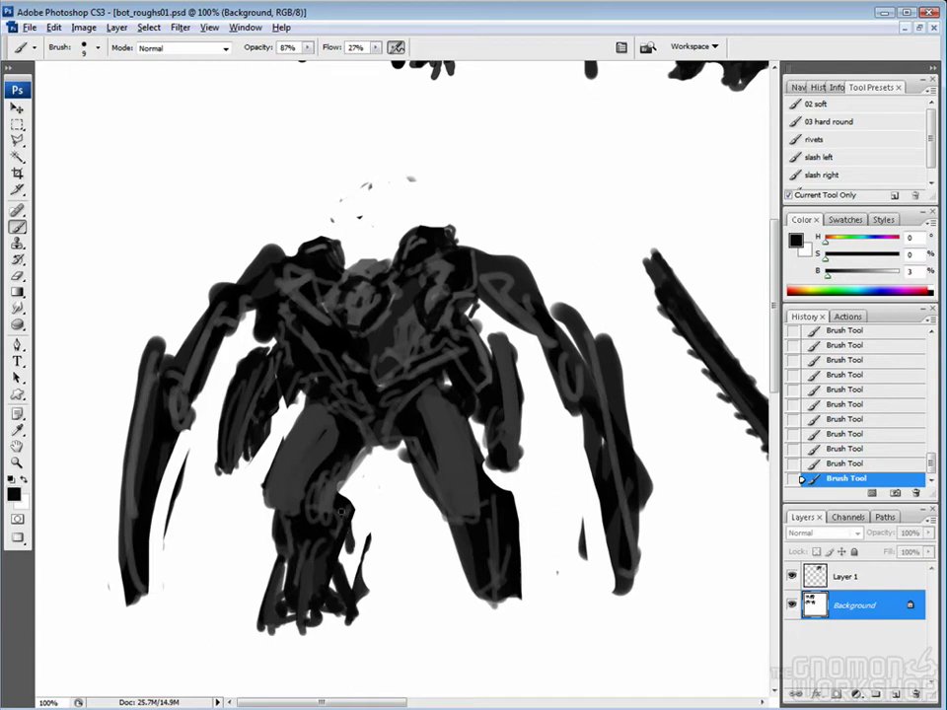
Touch up the robot's edges and darken the crotch and lower right leg with dark strokes.
{"action": "key", "text": "e"}
{"action": "left_click_drag", "start_coordinate": [268, 400], "coordinate": [284, 442]}
{"action": "left_click_drag", "start_coordinate": [272, 404], "coordinate": [286, 444]}
{"action": "key", "text": "b"}
{"action": "left_click_drag", "start_coordinate": [210, 252], "coordinate": [193, 262]}
{"action": "left_click_drag", "start_coordinate": [215, 422], "coordinate": [189, 462]}
{"action": "left_click_drag", "start_coordinate": [198, 444], "coordinate": [185, 461]}
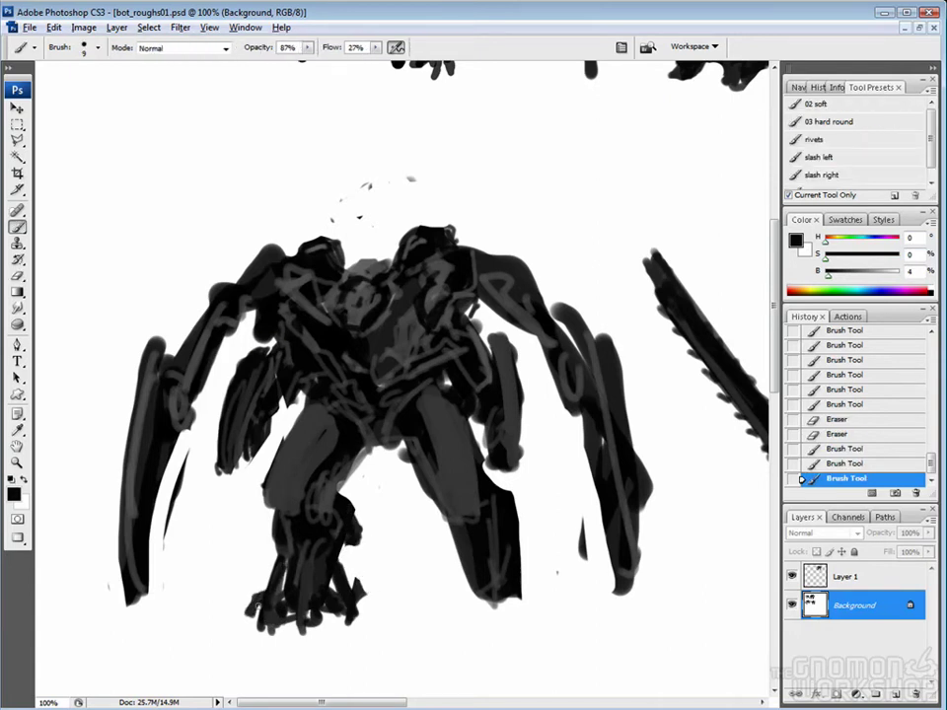
{"action": "left_click_drag", "start_coordinate": [357, 419], "coordinate": [356, 460]}
{"action": "left_click_drag", "start_coordinate": [340, 393], "coordinate": [340, 415]}
{"action": "left_click_drag", "start_coordinate": [353, 442], "coordinate": [357, 461]}
{"action": "left_click_drag", "start_coordinate": [343, 400], "coordinate": [349, 423]}
{"action": "left_click_drag", "start_coordinate": [348, 426], "coordinate": [351, 470]}
{"action": "mouse_move", "coordinate": [478, 559]}
{"action": "left_mouse_down"}
{"action": "mouse_move", "coordinate": [459, 611]}
{"action": "mouse_move", "coordinate": [463, 628]}
{"action": "mouse_move", "coordinate": [502, 636]}
{"action": "left_mouse_up"}
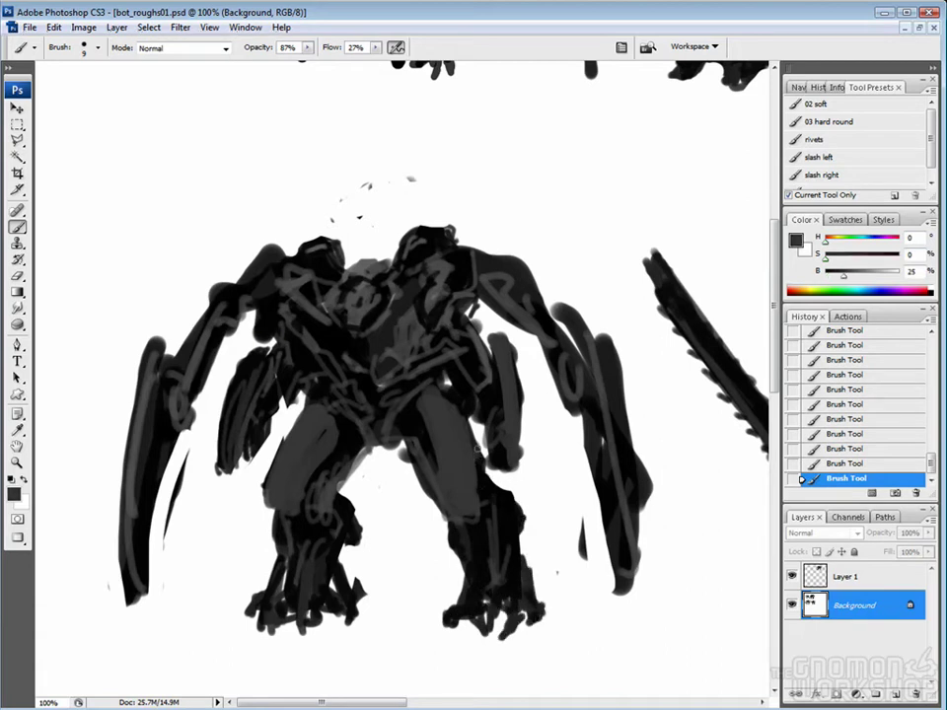
Sample a near-black tone, shift the lassoed right arm to the right, and fill the gap.
{"action": "left_click", "coordinate": [265, 338], "text": "alt"}
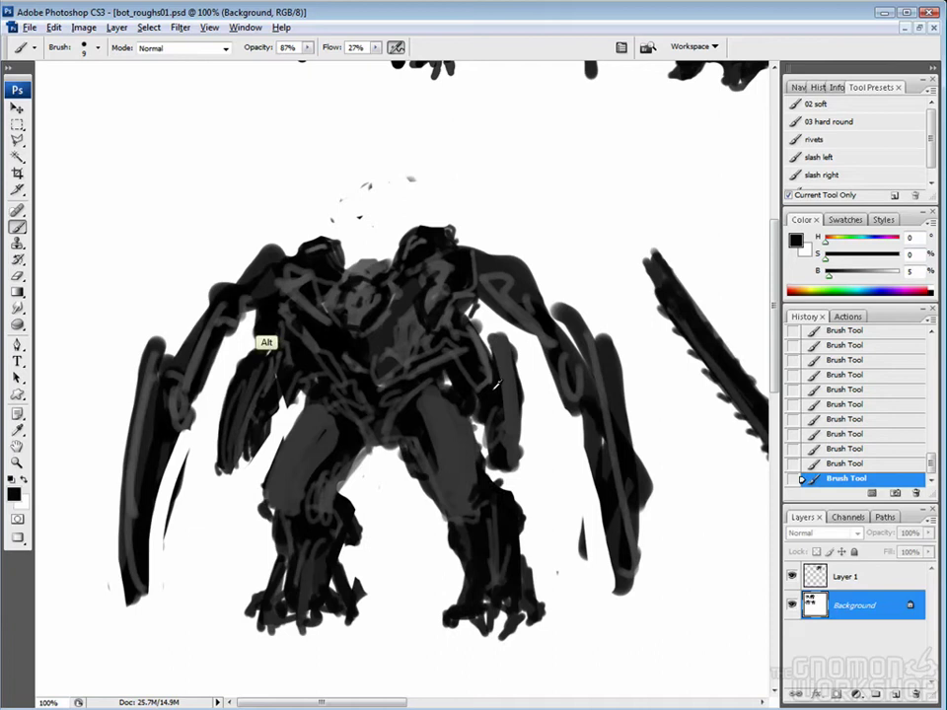
{"action": "key", "text": "l"}
{"action": "mouse_move", "coordinate": [459, 363]}
{"action": "left_mouse_down"}
{"action": "mouse_move", "coordinate": [490, 469]}
{"action": "mouse_move", "coordinate": [519, 450]}
{"action": "left_mouse_up"}
{"action": "left_click", "coordinate": [459, 363]}
{"action": "key", "text": "ctrl"}
{"action": "key", "text": "ctrl+d"}
{"action": "key", "text": "b"}
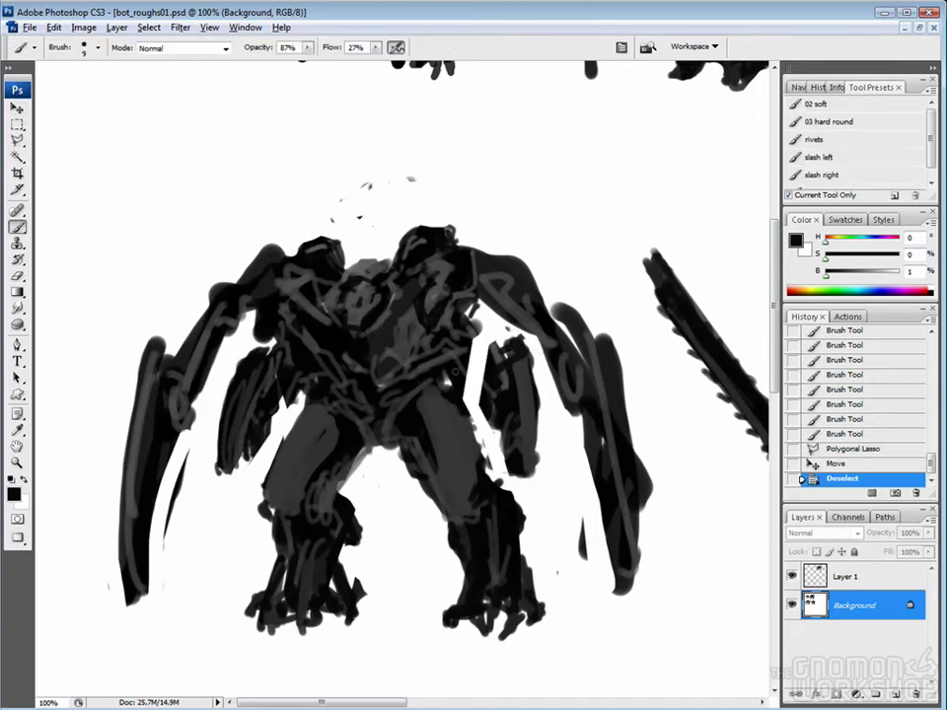
{"action": "left_click_drag", "start_coordinate": [485, 355], "coordinate": [499, 458]}
Trim the left blade's outer edge, extend both blade tips, and reshape the right blade.
{"action": "key", "text": "e"}
{"action": "mouse_move", "coordinate": [127, 415]}
{"action": "left_mouse_down"}
{"action": "mouse_move", "coordinate": [119, 326]}
{"action": "mouse_move", "coordinate": [158, 262]}
{"action": "left_mouse_up"}
{"action": "left_click_drag", "start_coordinate": [94, 454], "coordinate": [91, 394]}
{"action": "key", "text": "b"}
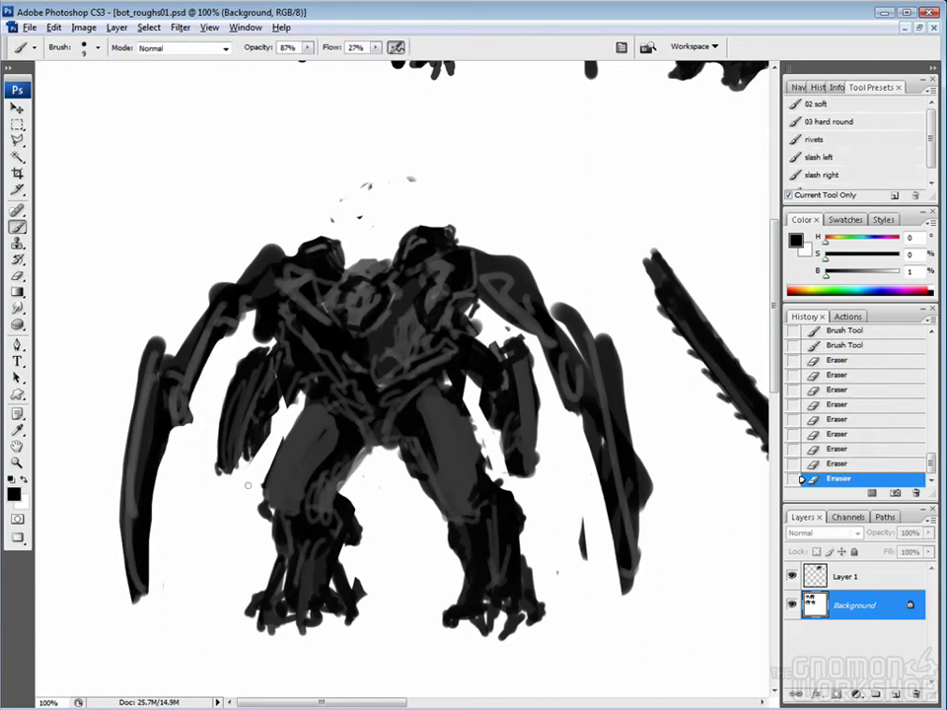
{"action": "left_click_drag", "start_coordinate": [136, 552], "coordinate": [146, 621]}
{"action": "left_click_drag", "start_coordinate": [614, 523], "coordinate": [628, 605]}
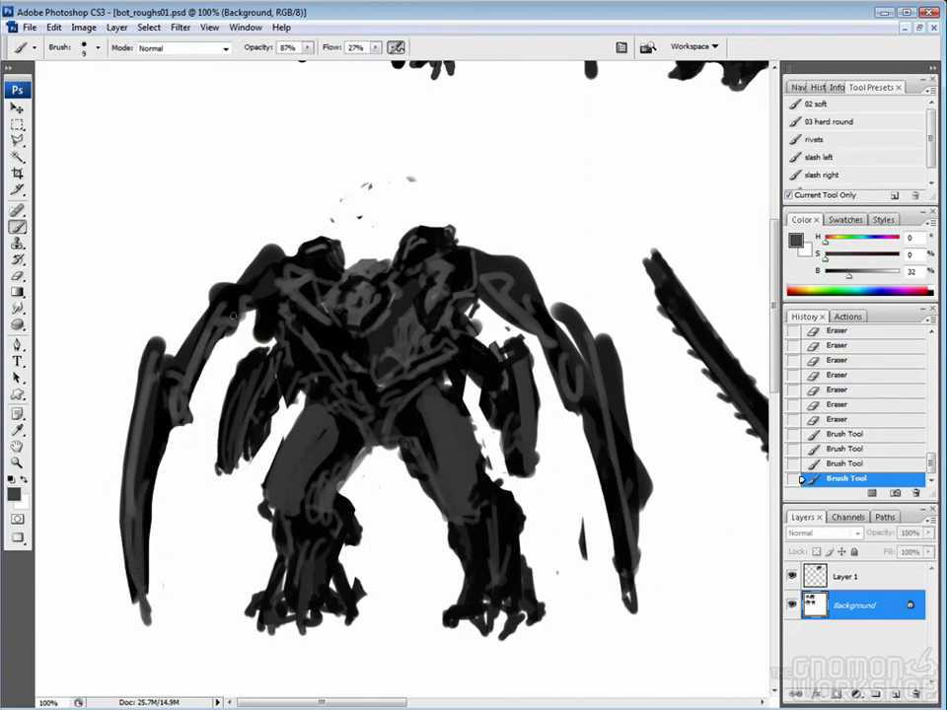
{"action": "left_click_drag", "start_coordinate": [251, 249], "coordinate": [201, 257]}
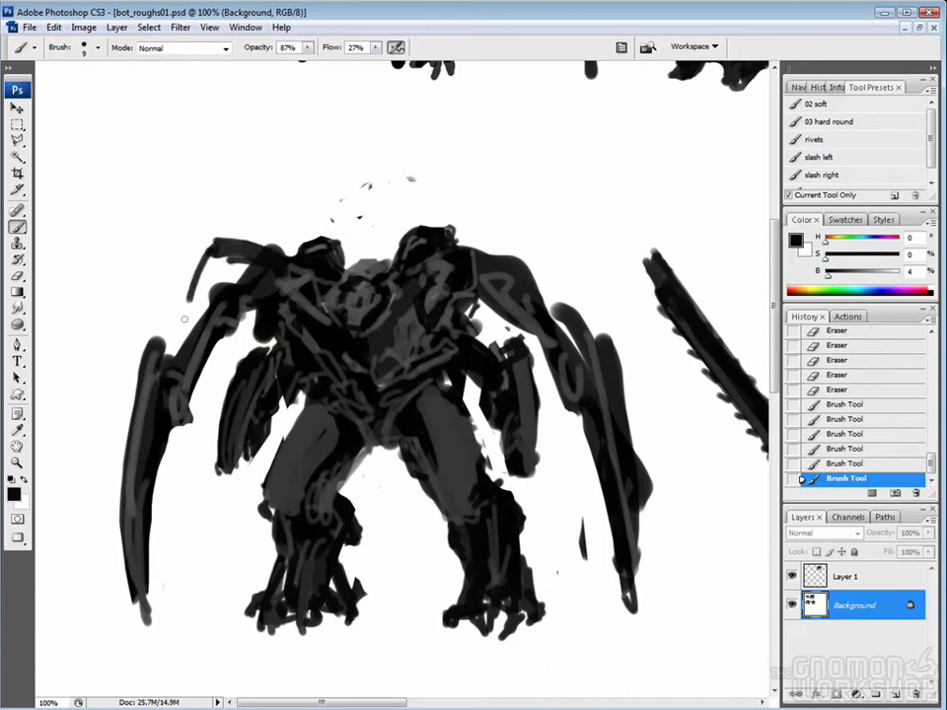
Darken the right shoulder and arm, lighten the chest and left arm, and darken the left shoulder.
{"action": "mouse_move", "coordinate": [469, 252]}
{"action": "left_mouse_down"}
{"action": "mouse_move", "coordinate": [547, 225]}
{"action": "mouse_move", "coordinate": [592, 326]}
{"action": "left_mouse_up"}
{"action": "left_click_drag", "start_coordinate": [513, 236], "coordinate": [572, 315]}
{"action": "key", "text": "e"}
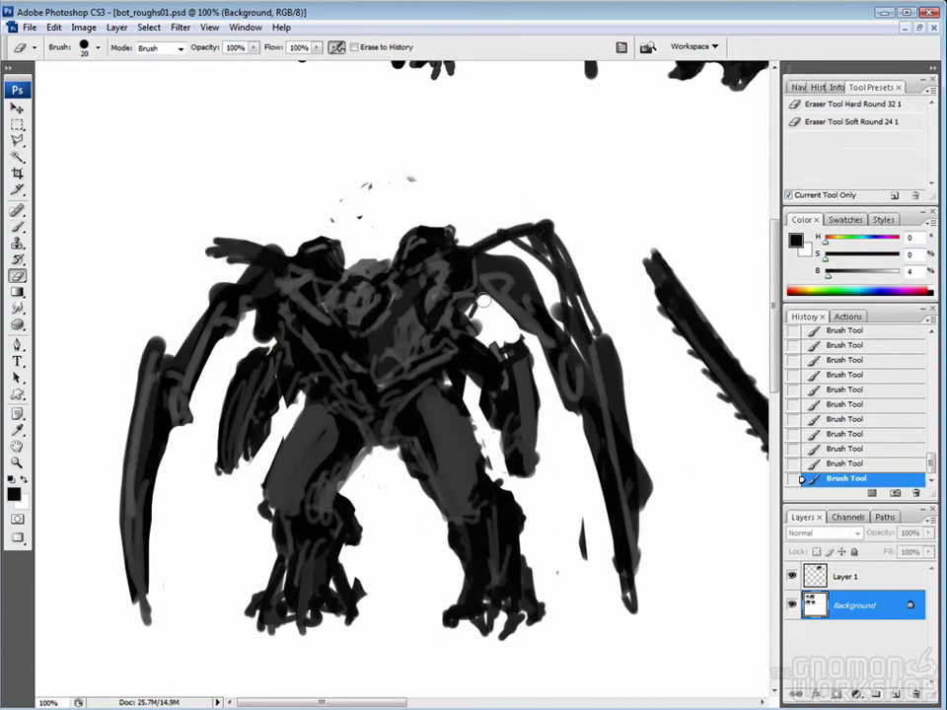
{"action": "left_click_drag", "start_coordinate": [412, 286], "coordinate": [360, 207]}
{"action": "left_click_drag", "start_coordinate": [182, 222], "coordinate": [143, 291]}
{"action": "key", "text": "b"}
{"action": "mouse_move", "coordinate": [192, 193]}
{"action": "left_mouse_down"}
{"action": "mouse_move", "coordinate": [148, 256]}
{"action": "mouse_move", "coordinate": [143, 296]}
{"action": "mouse_move", "coordinate": [138, 226]}
{"action": "left_mouse_up"}
{"action": "left_click_drag", "start_coordinate": [424, 232], "coordinate": [379, 183]}
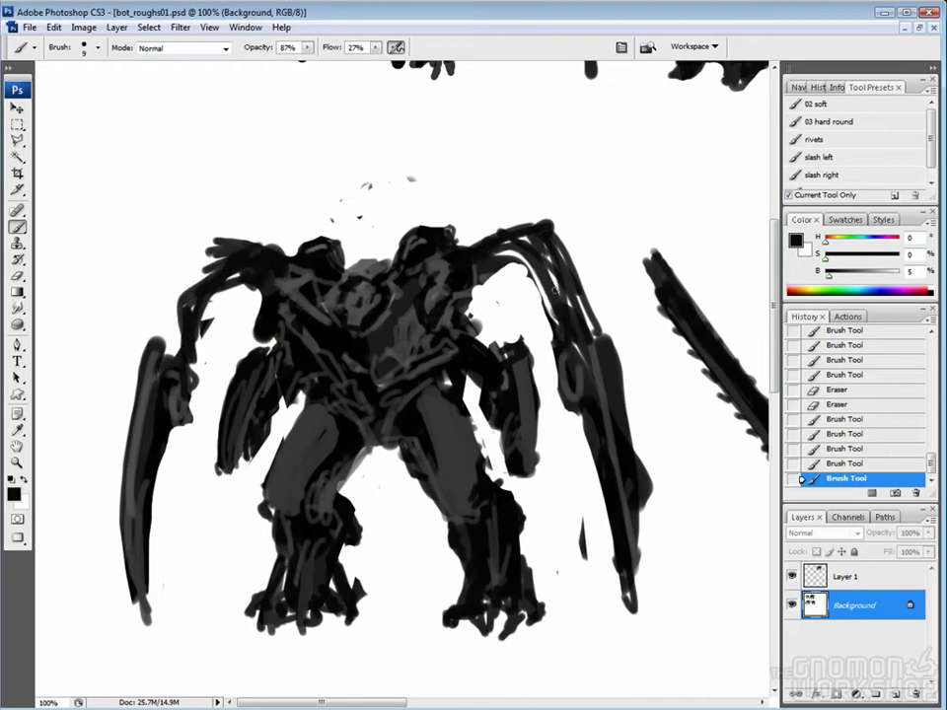
Lasso the left arm blade, move it further left, and rotate it outward.
{"action": "key", "text": "l"}
{"action": "left_click", "coordinate": [138, 326]}
{"action": "left_click", "coordinate": [97, 523]}
{"action": "left_click", "coordinate": [119, 651]}
{"action": "left_click", "coordinate": [165, 630]}
{"action": "left_click", "coordinate": [217, 340]}
{"action": "left_click", "coordinate": [193, 279]}
{"action": "left_click", "coordinate": [138, 325]}
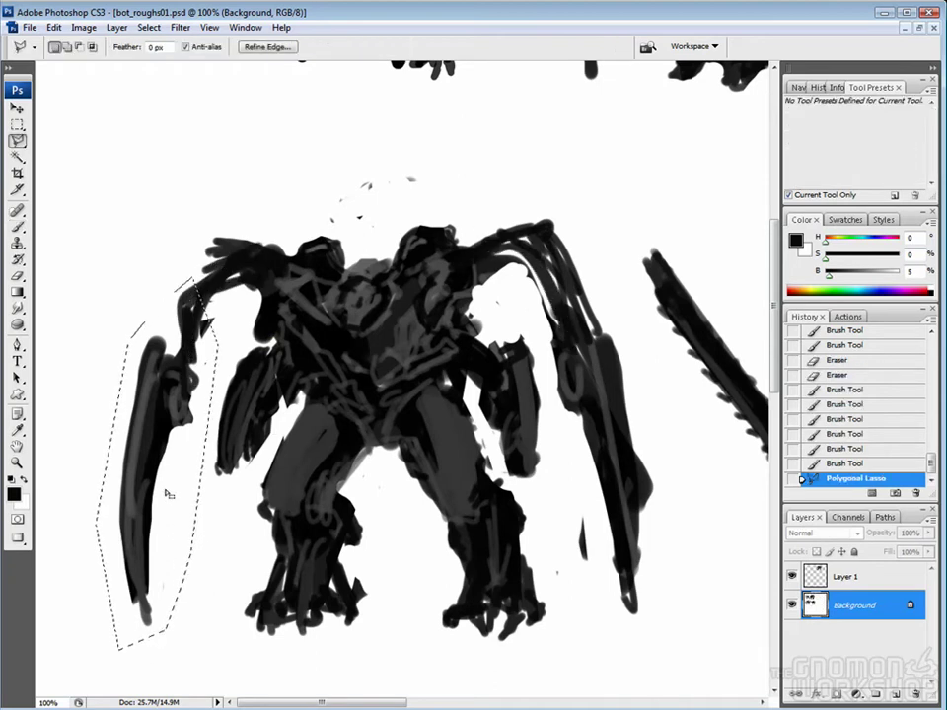
{"action": "key", "text": "v"}
{"action": "left_click_drag", "start_coordinate": [167, 494], "coordinate": [94, 486]}
{"action": "key", "text": "ctrl+t"}
{"action": "left_click_drag", "start_coordinate": [173, 296], "coordinate": [180, 448]}
{"action": "key", "text": "Return"}
Deselect and paint the blade's joint to the shoulder, erasing excess and adding marks on both arms.
{"action": "key", "text": "b"}
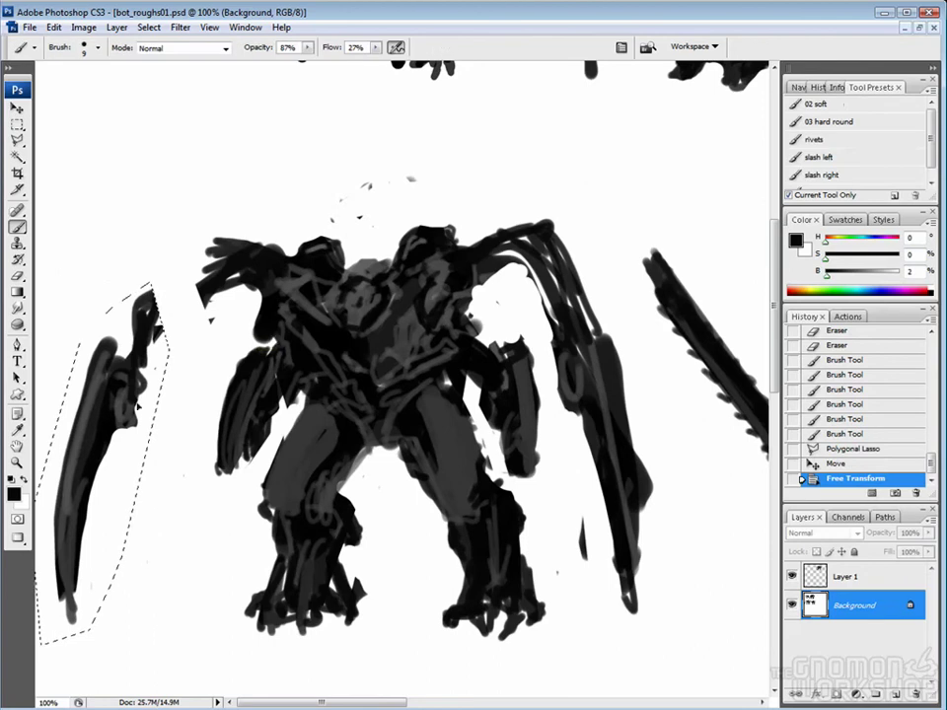
{"action": "key", "text": "ctrl+d"}
{"action": "left_click_drag", "start_coordinate": [103, 326], "coordinate": [197, 247]}
{"action": "left_click_drag", "start_coordinate": [99, 296], "coordinate": [178, 207]}
{"action": "left_click_drag", "start_coordinate": [355, 202], "coordinate": [399, 192]}
{"action": "key", "text": "e"}
{"action": "left_click_drag", "start_coordinate": [404, 247], "coordinate": [415, 207]}
{"action": "mouse_move", "coordinate": [443, 237]}
{"action": "left_mouse_down"}
{"action": "mouse_move", "coordinate": [557, 258]}
{"action": "mouse_move", "coordinate": [523, 237]}
{"action": "mouse_move", "coordinate": [505, 255]}
{"action": "left_mouse_up"}
{"action": "key", "text": "b"}
{"action": "left_click_drag", "start_coordinate": [523, 272], "coordinate": [503, 266]}
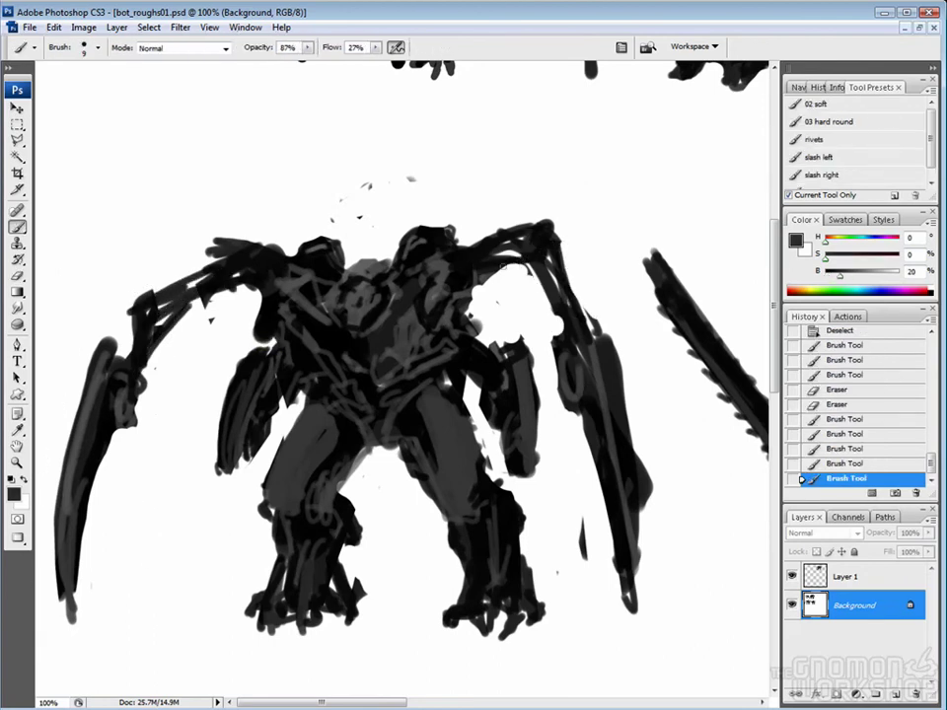
{"action": "mouse_move", "coordinate": [247, 395]}
{"action": "left_mouse_down"}
{"action": "mouse_move", "coordinate": [219, 469]}
{"action": "mouse_move", "coordinate": [264, 513]}
{"action": "left_mouse_up"}
Erase the paint between the left arm and the torso.
{"action": "key", "text": "e"}
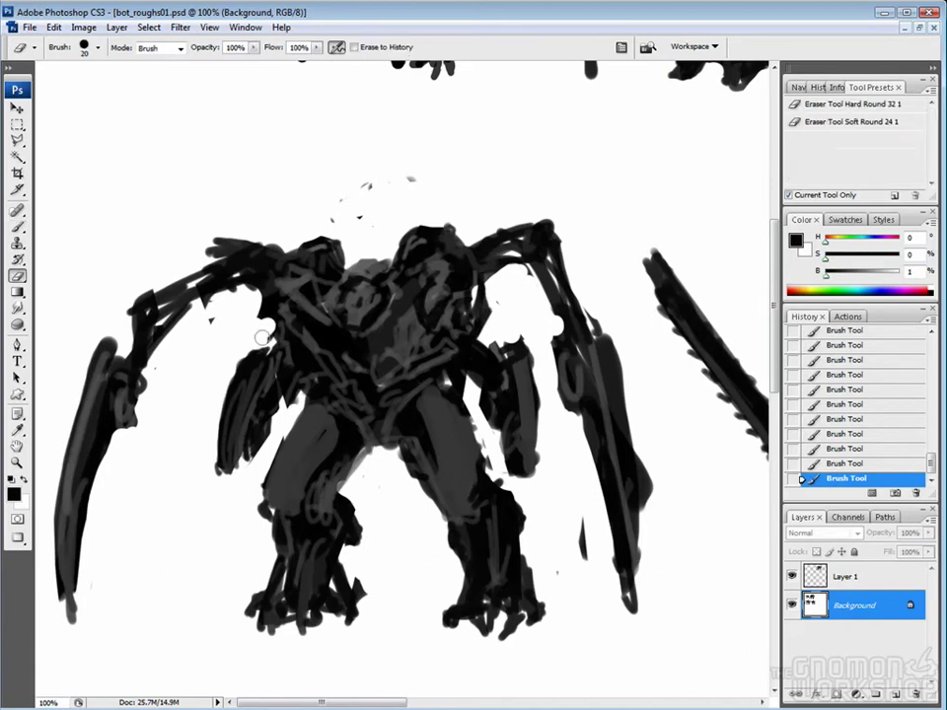
{"action": "left_click_drag", "start_coordinate": [261, 339], "coordinate": [266, 296]}
{"action": "left_click_drag", "start_coordinate": [258, 321], "coordinate": [274, 292]}
{"action": "mouse_move", "coordinate": [278, 355]}
{"action": "left_mouse_down"}
{"action": "mouse_move", "coordinate": [318, 339]}
{"action": "mouse_move", "coordinate": [300, 412]}
{"action": "left_mouse_up"}
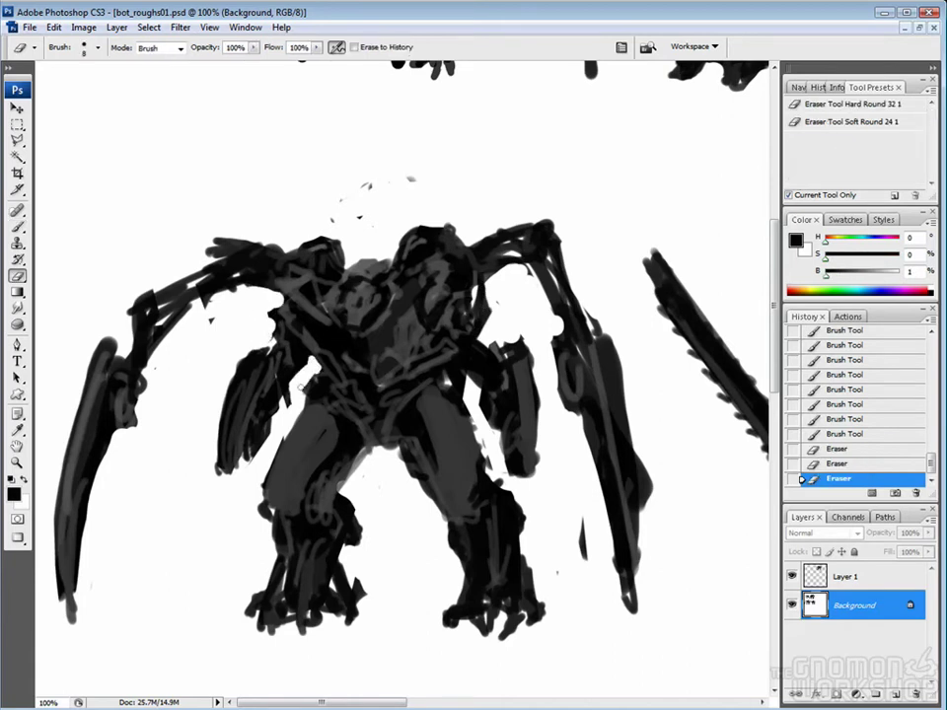
{"action": "left_click_drag", "start_coordinate": [235, 301], "coordinate": [242, 281]}
{"action": "left_click_drag", "start_coordinate": [335, 296], "coordinate": [350, 280]}
Touch up around the left arm with small strokes and erase stray marks.
{"action": "key", "text": "b"}
{"action": "left_click_drag", "start_coordinate": [202, 262], "coordinate": [196, 253]}
{"action": "left_click_drag", "start_coordinate": [646, 294], "coordinate": [626, 289]}
{"action": "left_click_drag", "start_coordinate": [341, 298], "coordinate": [329, 282]}
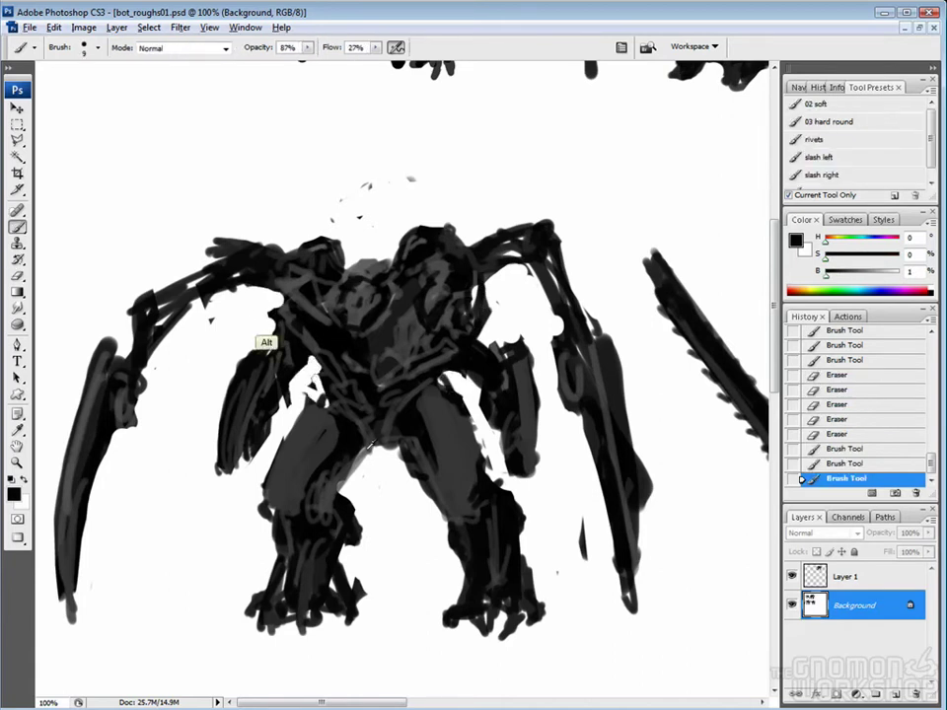
{"action": "key", "text": "e"}
{"action": "left_click_drag", "start_coordinate": [264, 340], "coordinate": [258, 328]}
{"action": "key", "text": "b"}
{"action": "left_click_drag", "start_coordinate": [249, 336], "coordinate": [277, 363]}
{"action": "left_click_drag", "start_coordinate": [301, 323], "coordinate": [318, 355]}
{"action": "key", "text": "e"}
{"action": "mouse_move", "coordinate": [353, 397]}
{"action": "left_mouse_down"}
{"action": "mouse_move", "coordinate": [360, 404]}
{"action": "mouse_move", "coordinate": [335, 379]}
{"action": "left_mouse_up"}
Dab white spots into the chest and add dark strokes across the robot.
{"action": "left_click_drag", "start_coordinate": [434, 375], "coordinate": [453, 367]}
{"action": "key", "text": "b"}
{"action": "left_click_drag", "start_coordinate": [373, 308], "coordinate": [382, 290]}
{"action": "key", "text": "e"}
{"action": "left_click_drag", "start_coordinate": [387, 294], "coordinate": [391, 286]}
{"action": "key", "text": "b"}
{"action": "left_click_drag", "start_coordinate": [296, 227], "coordinate": [286, 217]}
{"action": "left_click_drag", "start_coordinate": [168, 237], "coordinate": [128, 219]}
{"action": "left_click_drag", "start_coordinate": [187, 210], "coordinate": [192, 205]}
{"action": "left_click_drag", "start_coordinate": [420, 235], "coordinate": [386, 201]}
{"action": "left_click_drag", "start_coordinate": [552, 315], "coordinate": [556, 310]}
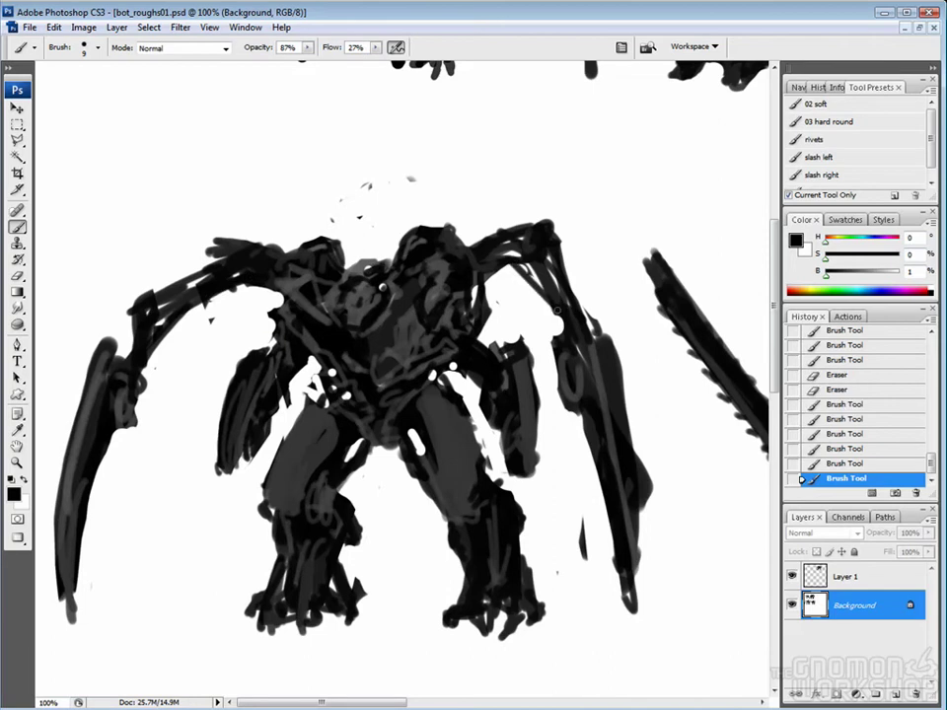
Reshape the upper right arm, thin its edges, and lengthen the right blade downward.
{"action": "key", "text": "e"}
{"action": "left_click_drag", "start_coordinate": [511, 249], "coordinate": [523, 237]}
{"action": "left_click_drag", "start_coordinate": [527, 244], "coordinate": [542, 225]}
{"action": "key", "text": "b"}
{"action": "mouse_move", "coordinate": [548, 245]}
{"action": "left_mouse_down"}
{"action": "mouse_move", "coordinate": [570, 264]}
{"action": "mouse_move", "coordinate": [582, 326]}
{"action": "left_mouse_up"}
{"action": "key", "text": "e"}
{"action": "left_click_drag", "start_coordinate": [443, 326], "coordinate": [469, 453]}
{"action": "left_click_drag", "start_coordinate": [631, 582], "coordinate": [636, 607]}
{"action": "key", "text": "b"}
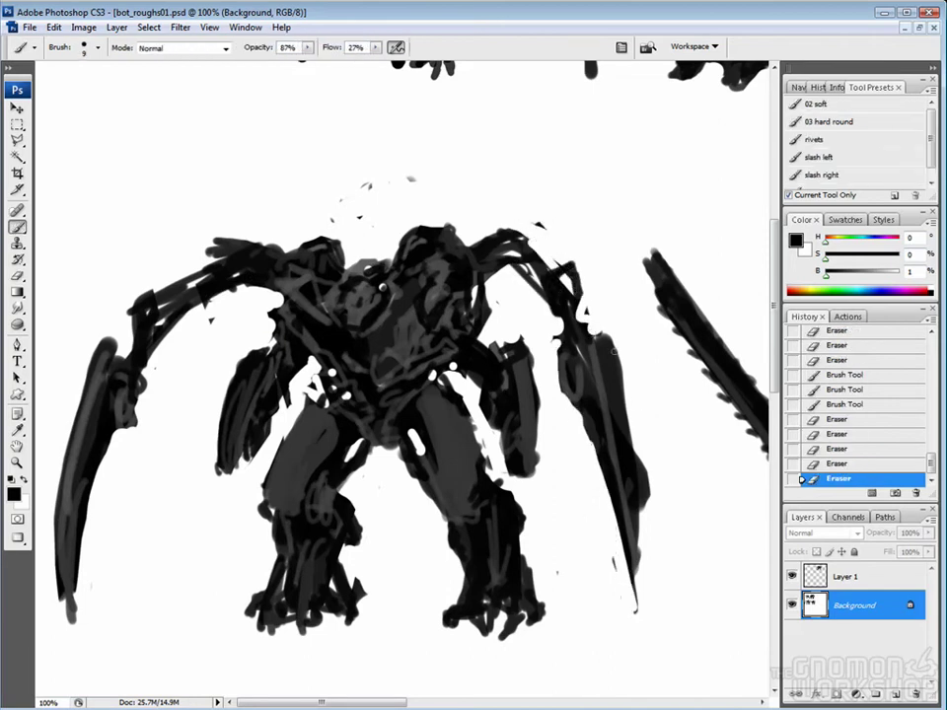
{"action": "left_click_drag", "start_coordinate": [615, 351], "coordinate": [659, 636]}
{"action": "left_click_drag", "start_coordinate": [604, 345], "coordinate": [646, 592]}
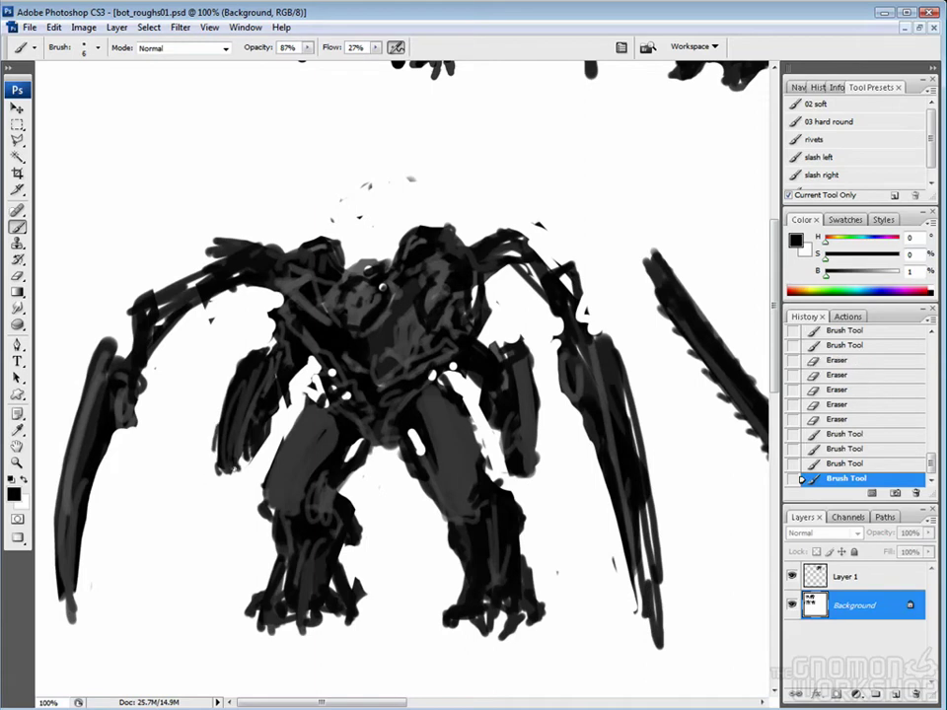
Add thin grey strokes around the lower left leg.
{"action": "left_click_drag", "start_coordinate": [229, 452], "coordinate": [192, 498]}
{"action": "mouse_move", "coordinate": [235, 455]}
{"action": "left_mouse_down"}
{"action": "mouse_move", "coordinate": [202, 505]}
{"action": "mouse_move", "coordinate": [187, 493]}
{"action": "left_mouse_up"}
{"action": "left_click_drag", "start_coordinate": [237, 469], "coordinate": [209, 508]}
{"action": "mouse_move", "coordinate": [235, 452]}
{"action": "left_mouse_down"}
{"action": "mouse_move", "coordinate": [209, 503]}
{"action": "mouse_move", "coordinate": [215, 515]}
{"action": "left_mouse_up"}
Sample near-black and dark grey tones and add a faint stroke along the right arm.
{"action": "left_click", "coordinate": [192, 327], "text": "alt"}
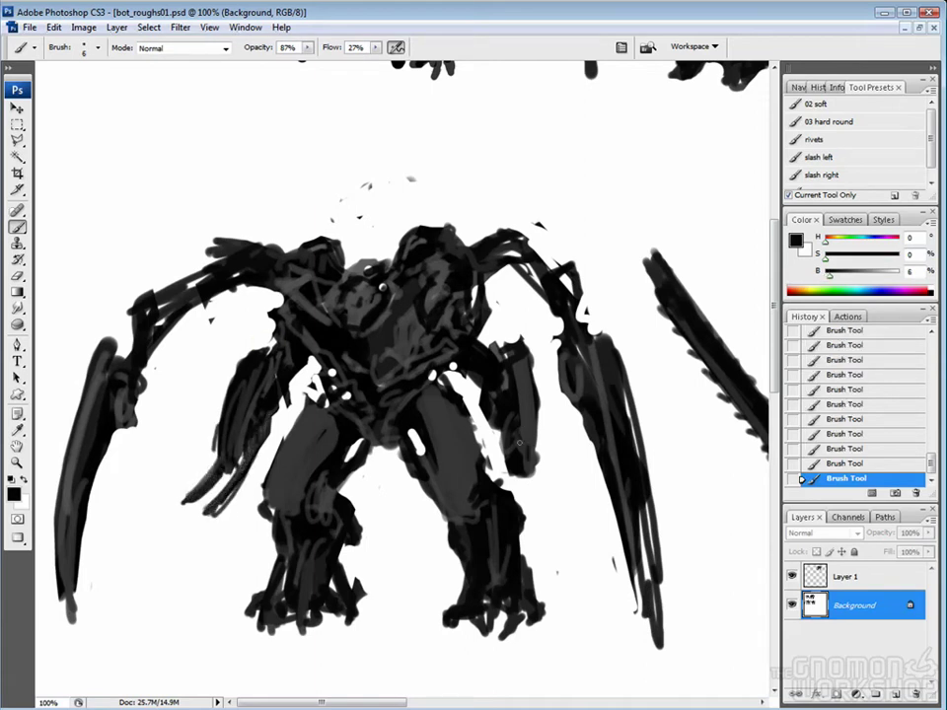
{"action": "left_click", "coordinate": [396, 341], "text": "alt"}
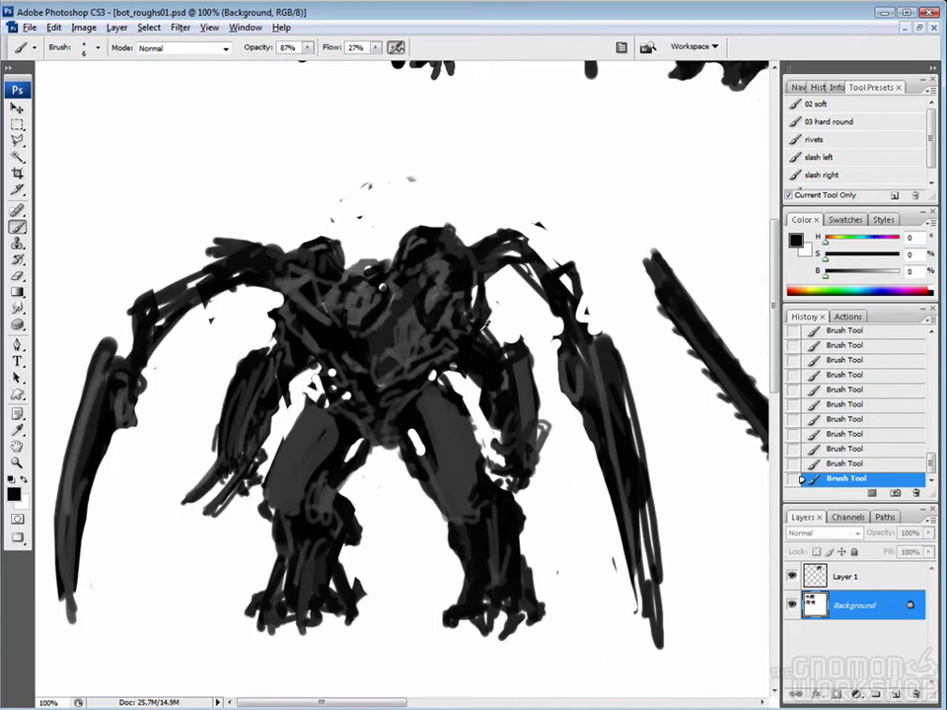
{"action": "left_click", "coordinate": [201, 258], "text": "alt"}
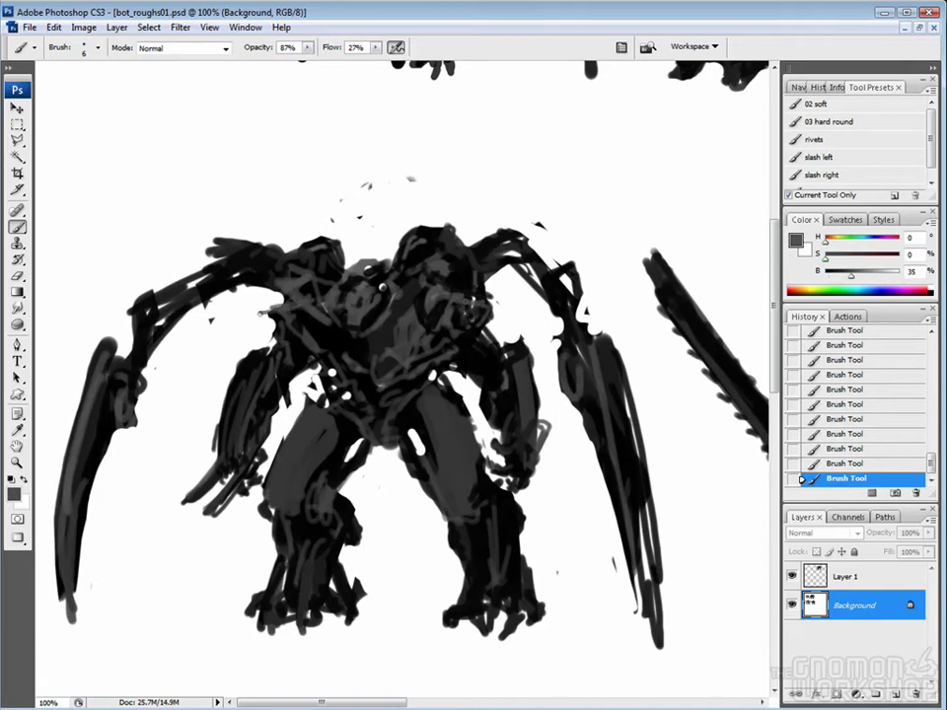
{"action": "left_click", "coordinate": [258, 345], "text": "alt"}
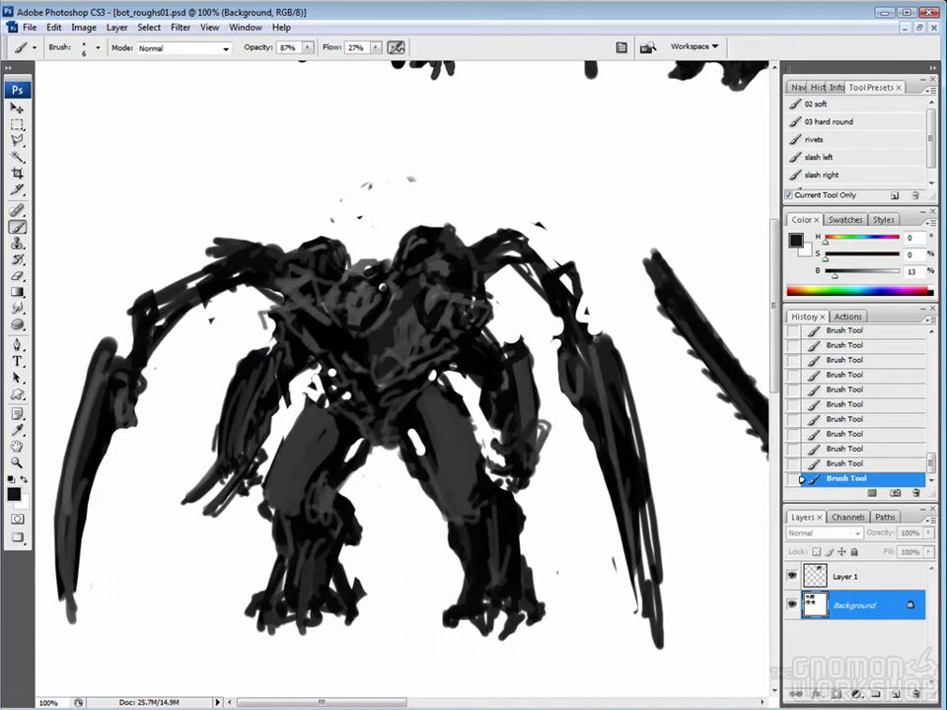
{"action": "left_click_drag", "start_coordinate": [558, 314], "coordinate": [571, 341]}
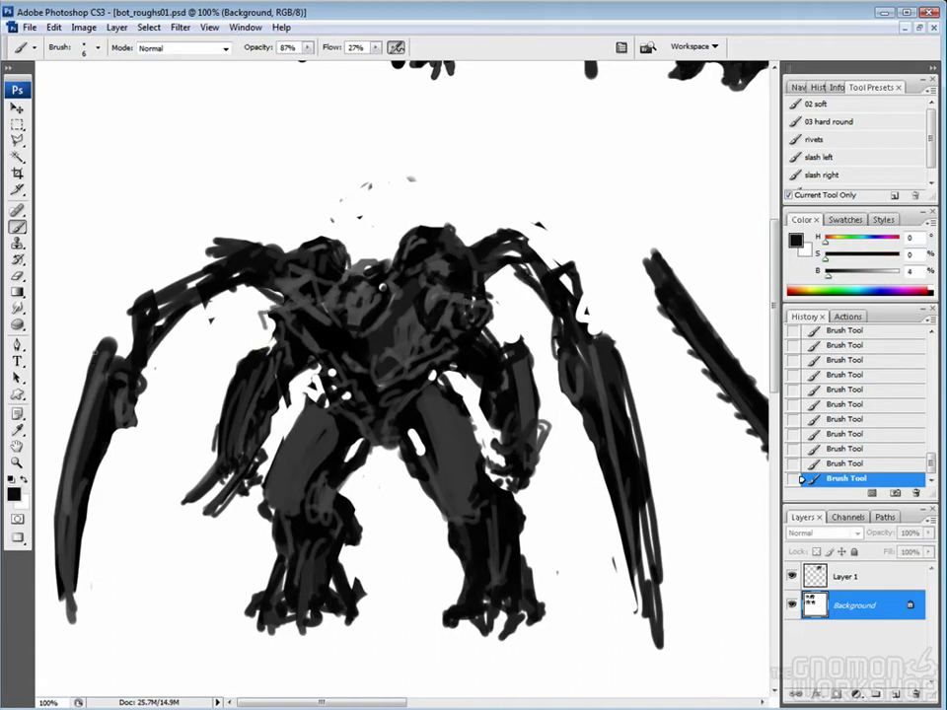
{"action": "left_click", "coordinate": [99, 347], "text": "alt"}
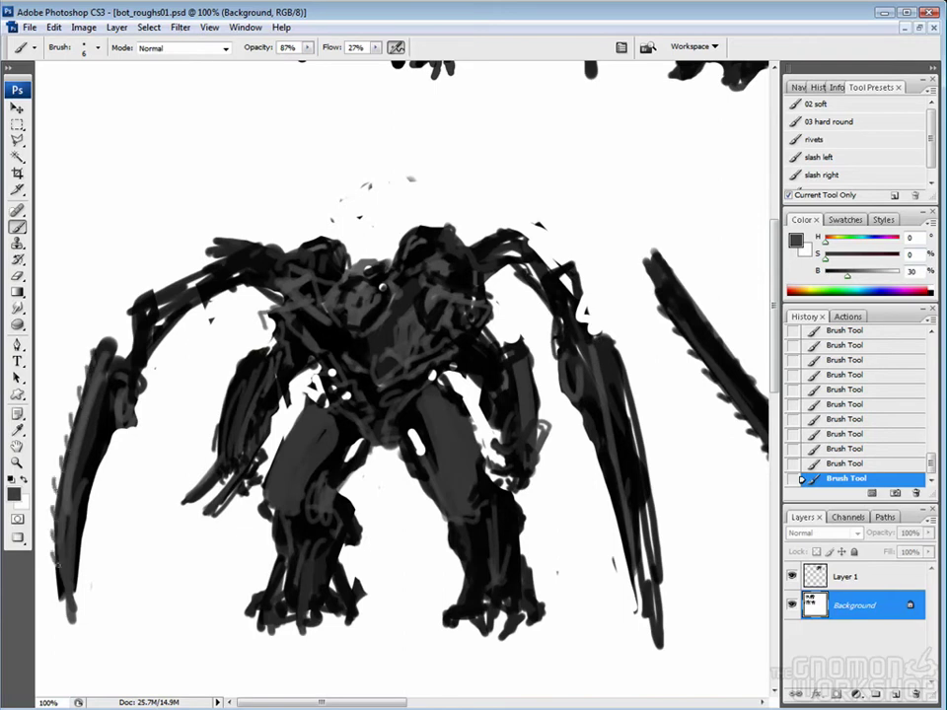
{"action": "left_click", "coordinate": [59, 434], "text": "alt"}
Erase a white streak into the left arm and erase a small area on the body, with brush touch-ups between.
{"action": "key", "text": "e"}
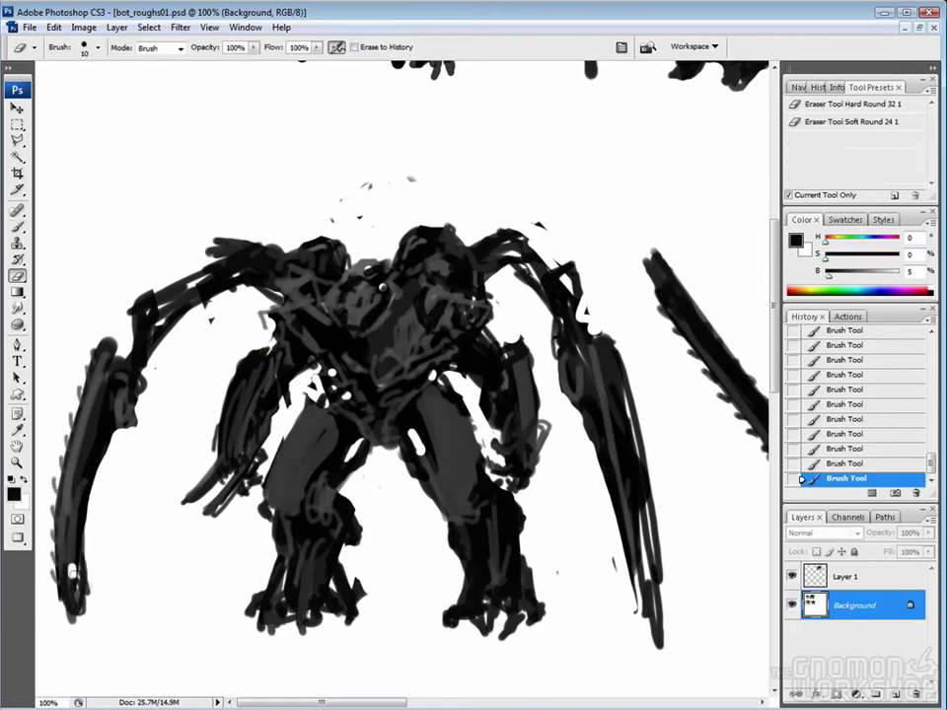
{"action": "left_click_drag", "start_coordinate": [71, 570], "coordinate": [59, 336]}
{"action": "key", "text": "b"}
{"action": "left_click_drag", "start_coordinate": [49, 449], "coordinate": [67, 454]}
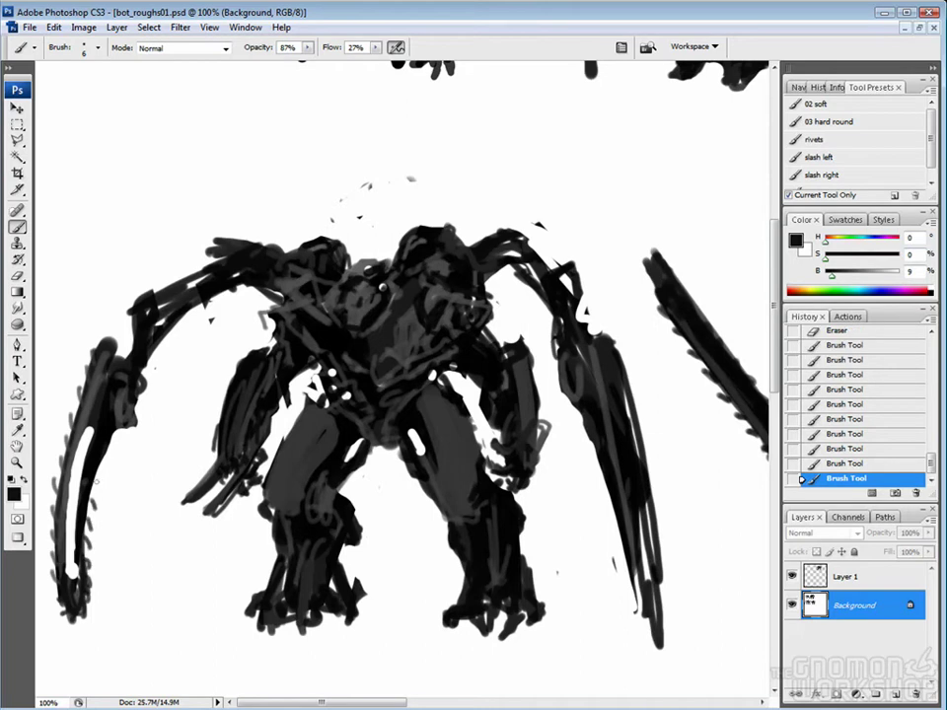
{"action": "key", "text": "e"}
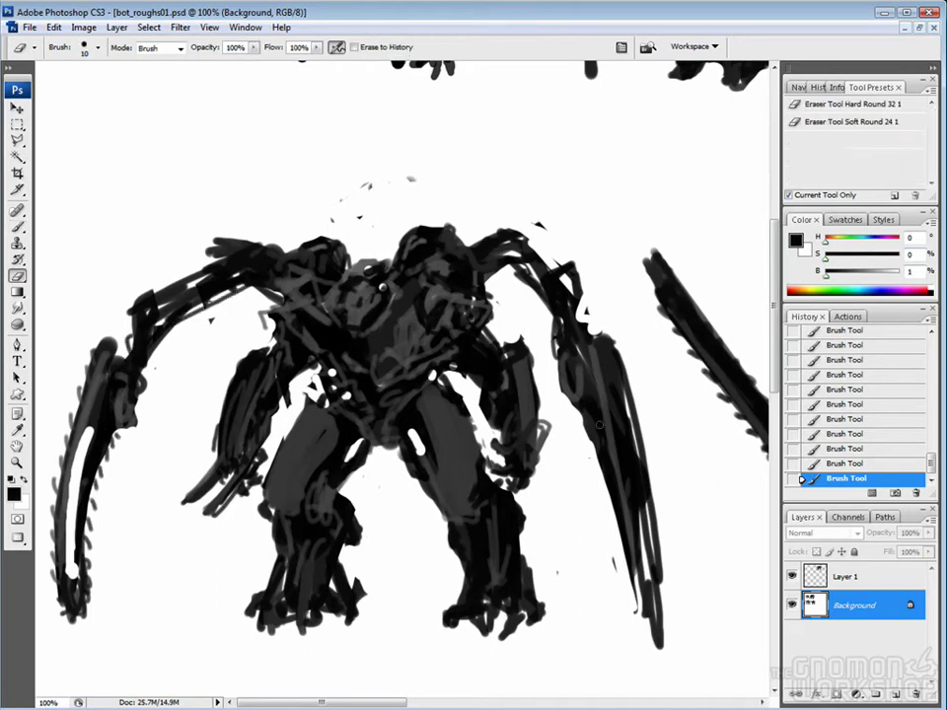
{"action": "left_click_drag", "start_coordinate": [460, 311], "coordinate": [460, 416]}
{"action": "key", "text": "b"}
Add small dark brush strokes across the robot's torso, right arm and blade.
{"action": "left_click_drag", "start_coordinate": [636, 360], "coordinate": [637, 335]}
{"action": "left_click_drag", "start_coordinate": [632, 340], "coordinate": [641, 316]}
{"action": "left_click_drag", "start_coordinate": [479, 301], "coordinate": [478, 334]}
{"action": "left_click_drag", "start_coordinate": [487, 344], "coordinate": [487, 390]}
{"action": "left_click_drag", "start_coordinate": [636, 306], "coordinate": [636, 256]}
{"action": "left_click_drag", "start_coordinate": [661, 557], "coordinate": [661, 595]}
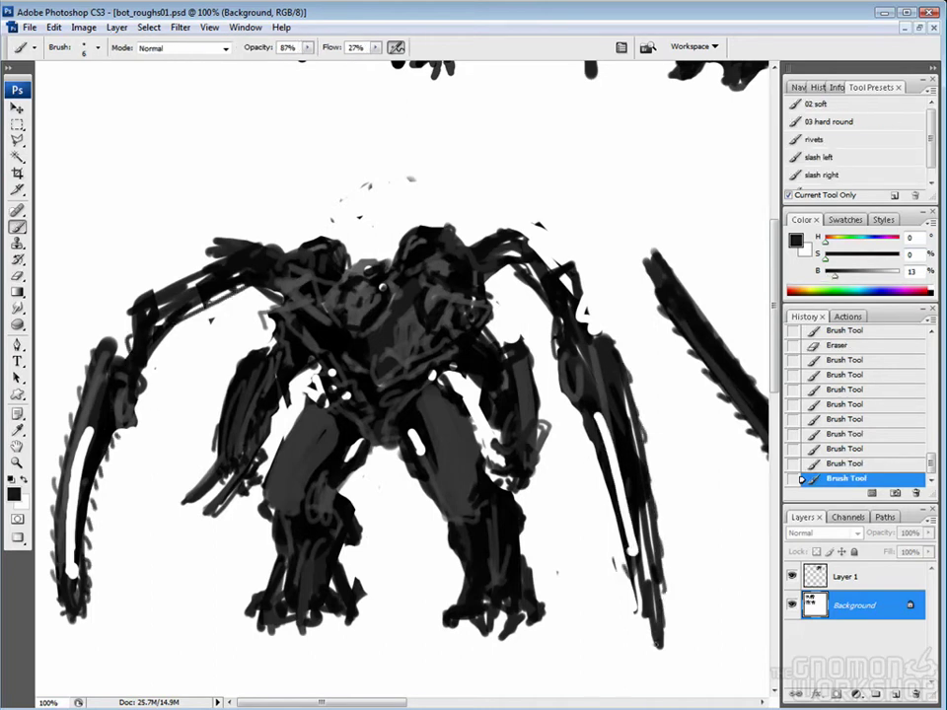
{"action": "left_click_drag", "start_coordinate": [496, 418], "coordinate": [495, 446]}
{"action": "left_click_drag", "start_coordinate": [442, 324], "coordinate": [451, 334]}
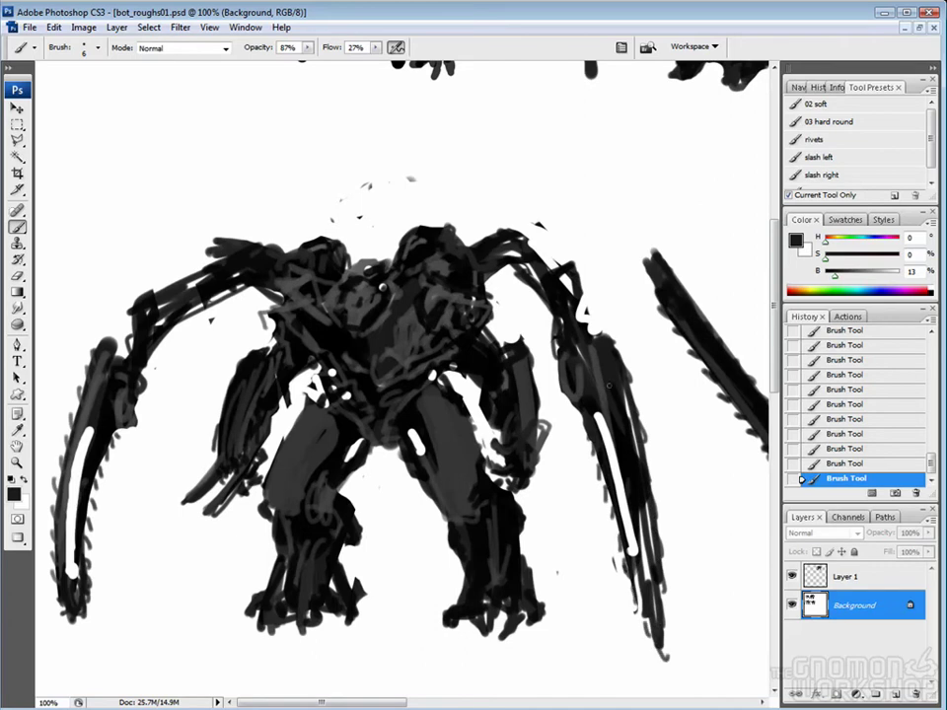
Lighten the robot's chest, then darken the lower torso, right arm and its tip.
{"action": "key", "text": "e"}
{"action": "mouse_move", "coordinate": [449, 247]}
{"action": "left_mouse_down"}
{"action": "mouse_move", "coordinate": [488, 385]}
{"action": "mouse_move", "coordinate": [495, 480]}
{"action": "left_mouse_up"}
{"action": "key", "text": "b"}
{"action": "left_click_drag", "start_coordinate": [487, 380], "coordinate": [498, 481]}
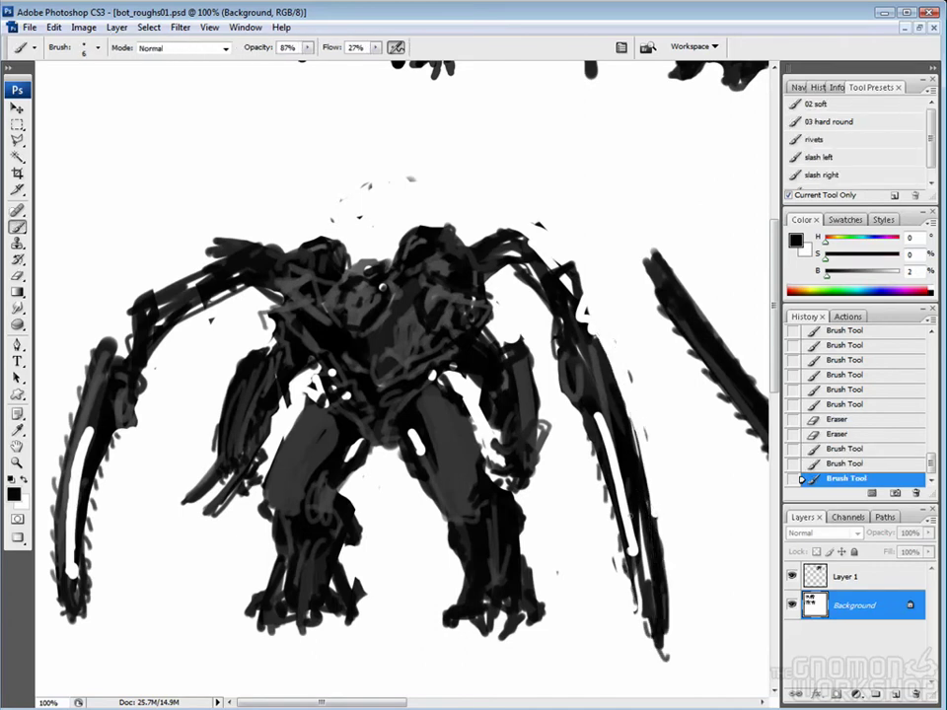
{"action": "mouse_move", "coordinate": [498, 419]}
{"action": "left_mouse_down"}
{"action": "mouse_move", "coordinate": [500, 489]}
{"action": "mouse_move", "coordinate": [511, 471]}
{"action": "left_mouse_up"}
{"action": "left_click_drag", "start_coordinate": [661, 527], "coordinate": [669, 553]}
{"action": "left_click_drag", "start_coordinate": [497, 394], "coordinate": [503, 443]}
{"action": "left_click_drag", "start_coordinate": [483, 350], "coordinate": [487, 370]}
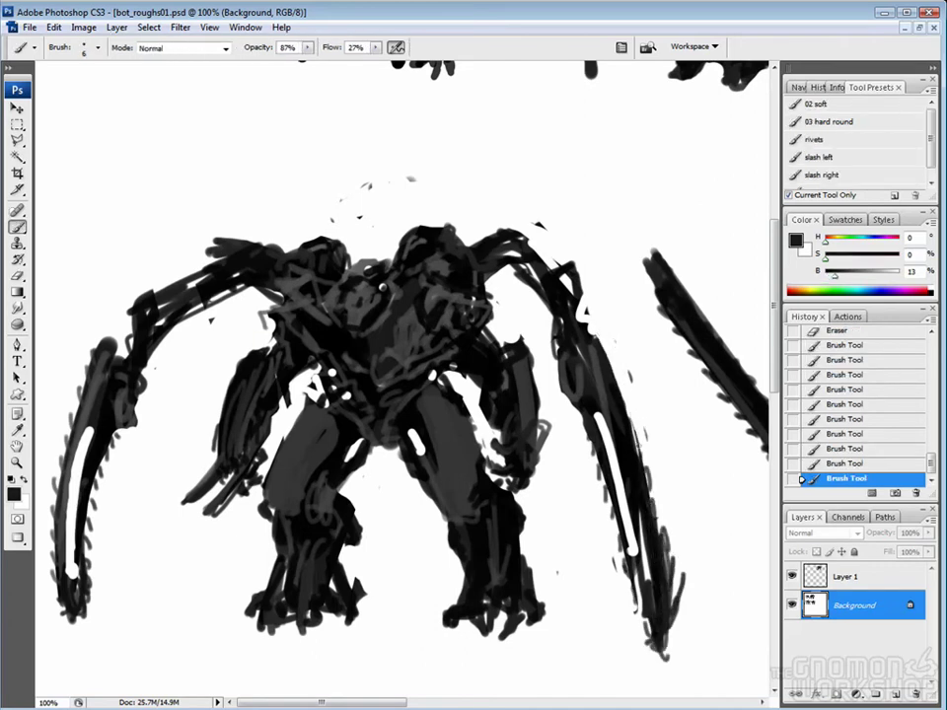
{"action": "left_click_drag", "start_coordinate": [624, 378], "coordinate": [625, 413]}
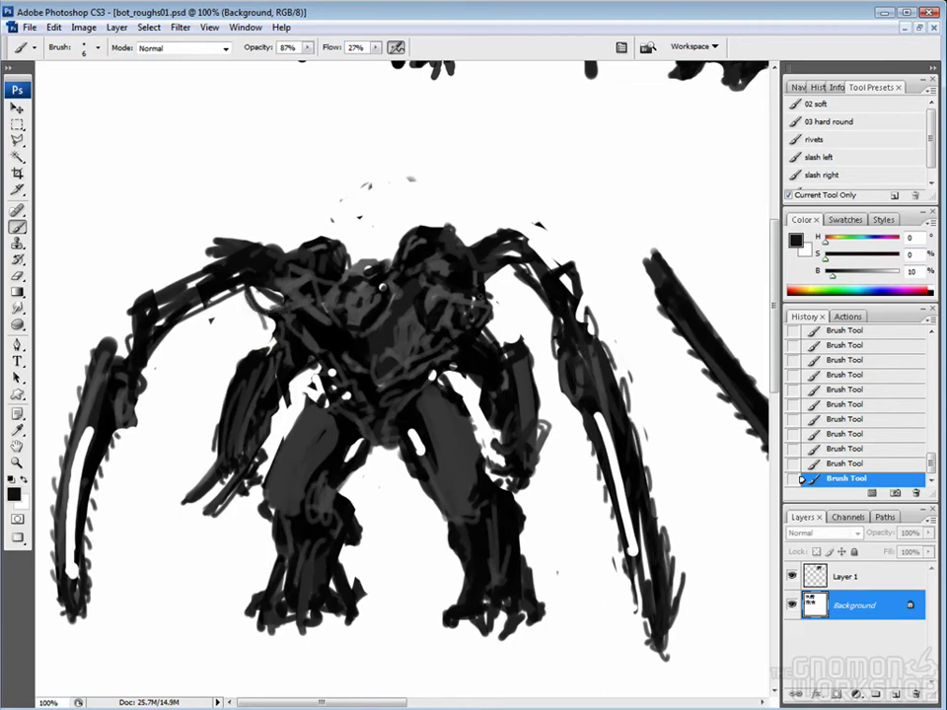
Sample dark grey and near-black tones and shrink the brush to detail the head and chest.
{"action": "left_click", "coordinate": [268, 239], "text": "alt"}
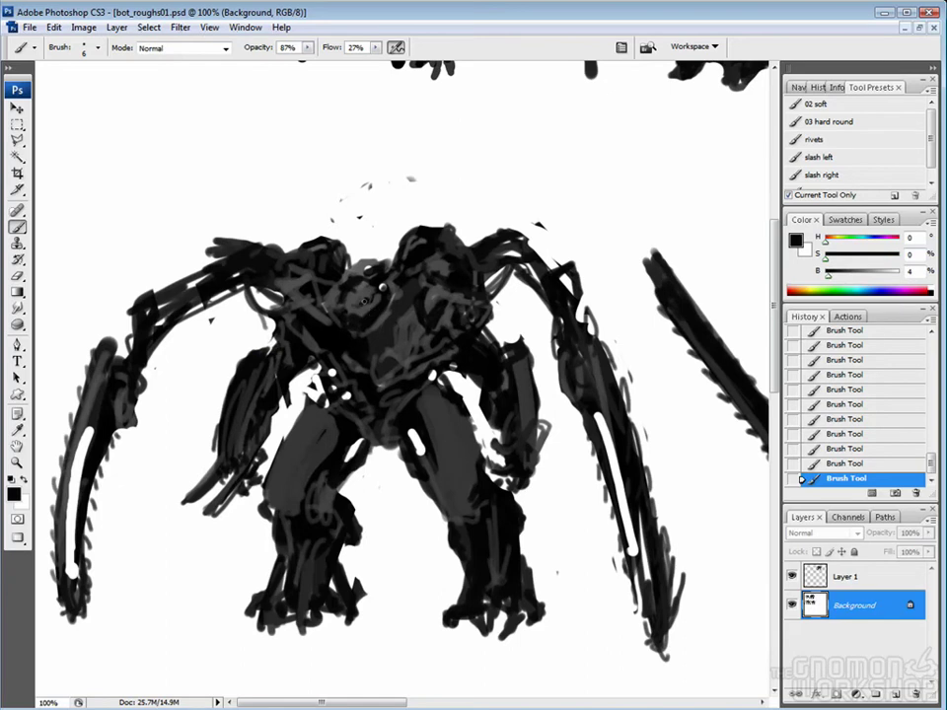
{"action": "left_click", "coordinate": [264, 221], "text": "alt"}
{"action": "left_click", "coordinate": [264, 335], "text": "alt"}
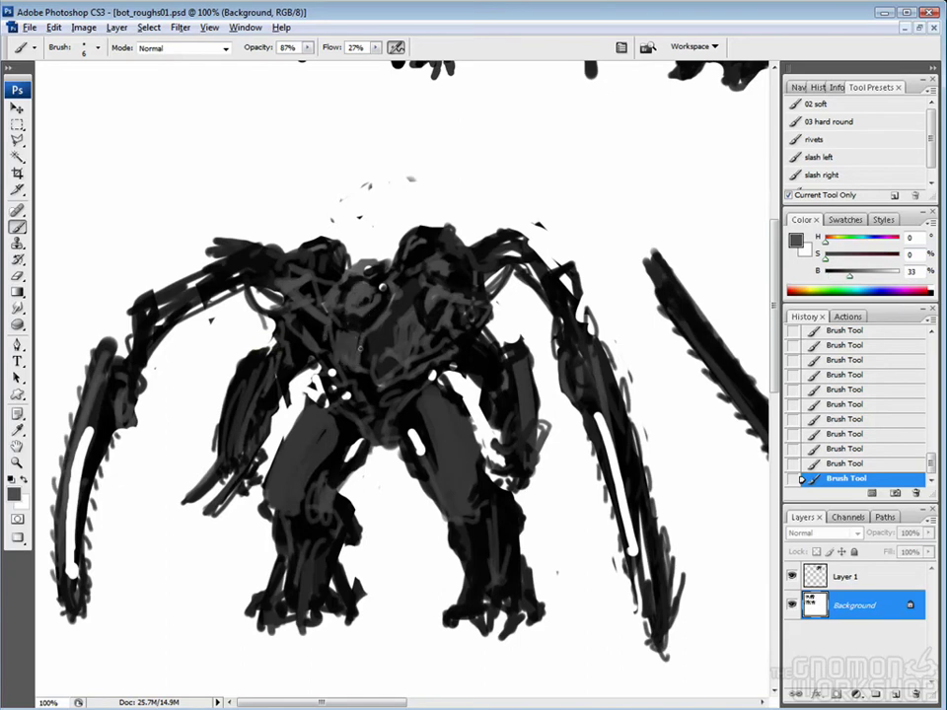
{"action": "left_click", "coordinate": [286, 277], "text": "alt"}
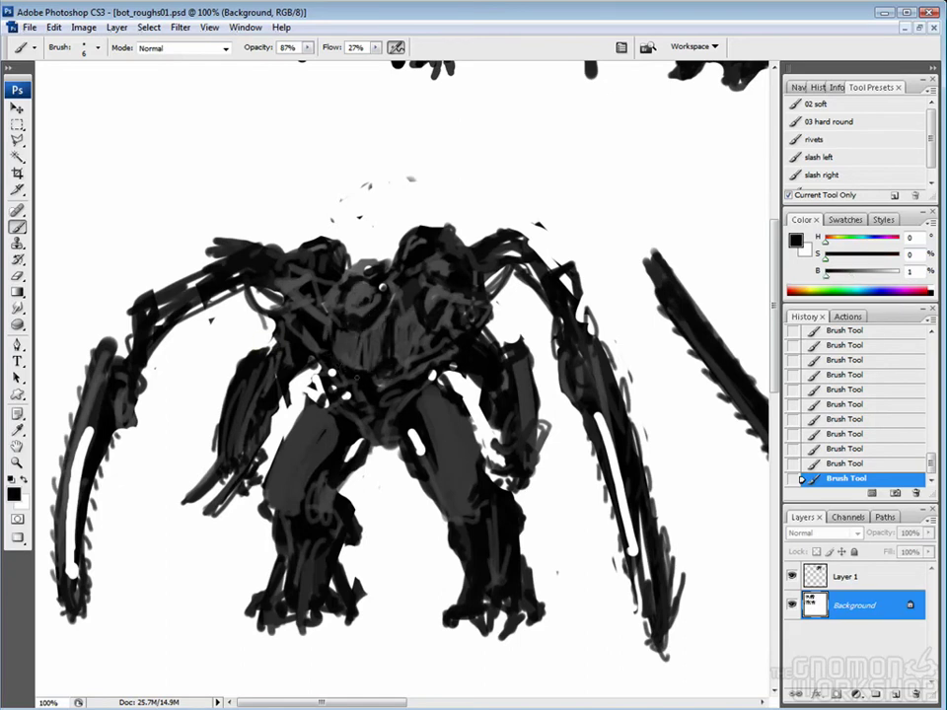
{"action": "left_click", "coordinate": [200, 258], "text": "alt"}
{"action": "left_click", "coordinate": [264, 339], "text": "alt"}
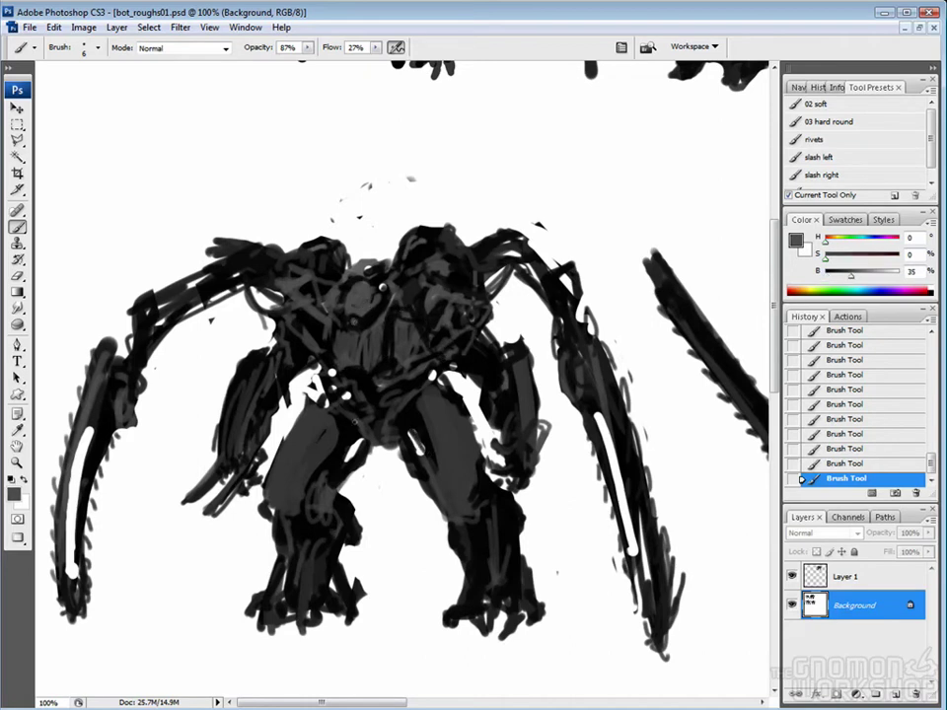
{"action": "left_click", "coordinate": [264, 333], "text": "alt"}
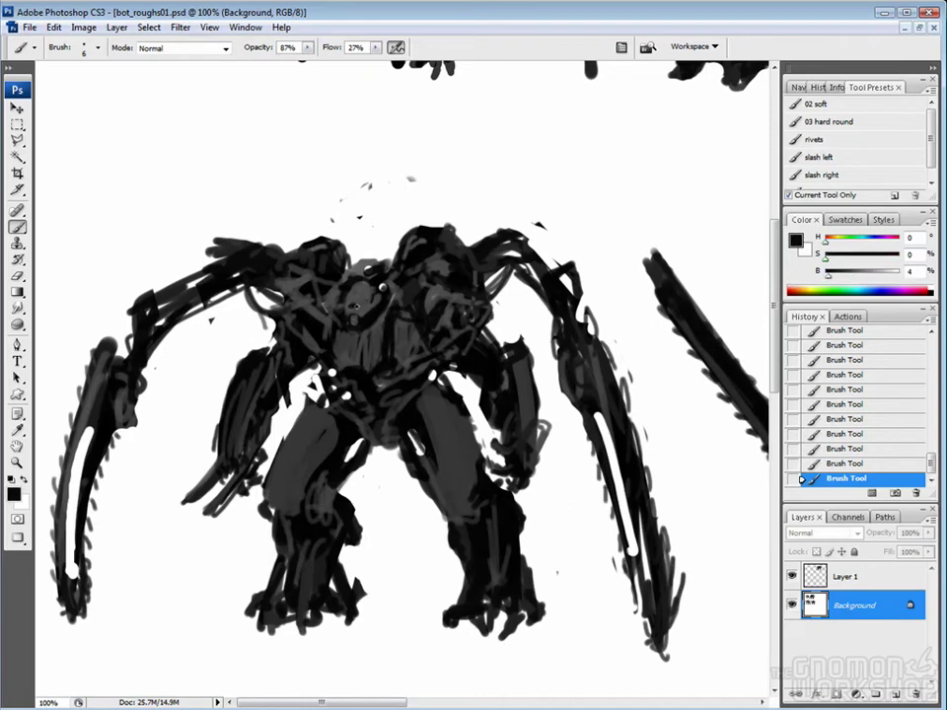
{"action": "key", "text": "bracketleft"}
{"action": "key", "text": "bracketleft"}
{"action": "key", "text": "bracketleft"}
{"action": "left_click", "coordinate": [265, 225], "text": "alt"}
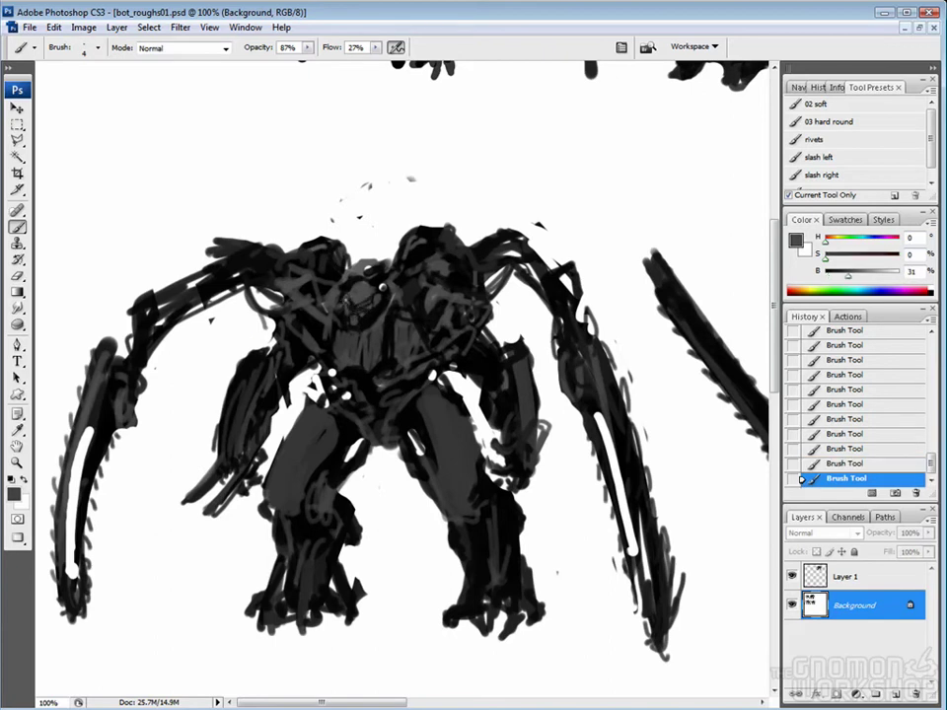
{"action": "left_click", "coordinate": [264, 239], "text": "alt"}
{"action": "left_click", "coordinate": [276, 234], "text": "alt"}
{"action": "left_click", "coordinate": [286, 234], "text": "alt"}
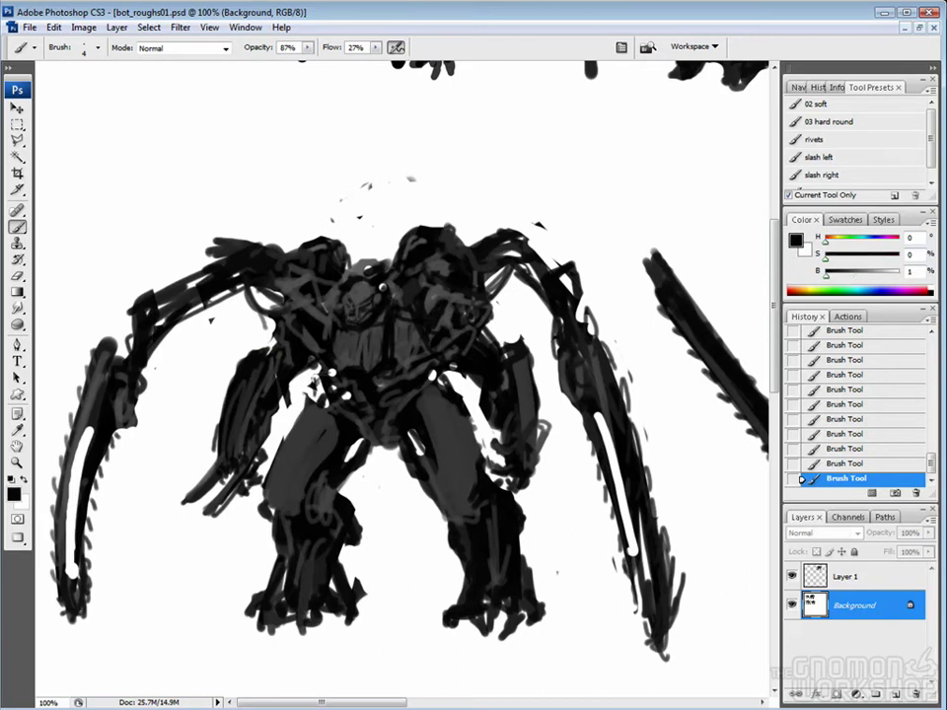
Erase a small chest patch and dab white highlight spots onto the left arm.
{"action": "key", "text": "e"}
{"action": "left_click_drag", "start_coordinate": [335, 288], "coordinate": [350, 314]}
{"action": "left_click", "coordinate": [103, 392]}
{"action": "left_click", "coordinate": [97, 406]}
{"action": "left_click", "coordinate": [107, 385]}
{"action": "left_click", "coordinate": [95, 414]}
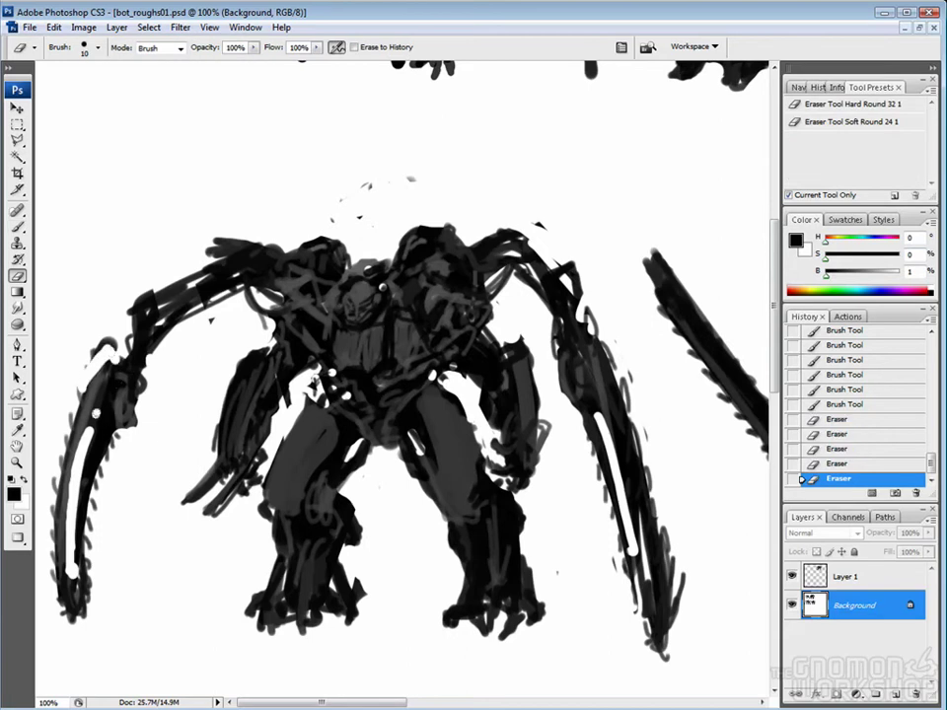
{"action": "left_click", "coordinate": [101, 400]}
{"action": "left_click", "coordinate": [109, 379]}
{"action": "left_click", "coordinate": [99, 399]}
Add white marks and a white stroke along the upper left arm.
{"action": "key", "text": "b"}
{"action": "left_click", "coordinate": [197, 281]}
{"action": "key", "text": "e"}
{"action": "left_click", "coordinate": [251, 267]}
{"action": "left_click", "coordinate": [212, 287]}
{"action": "key", "text": "b"}
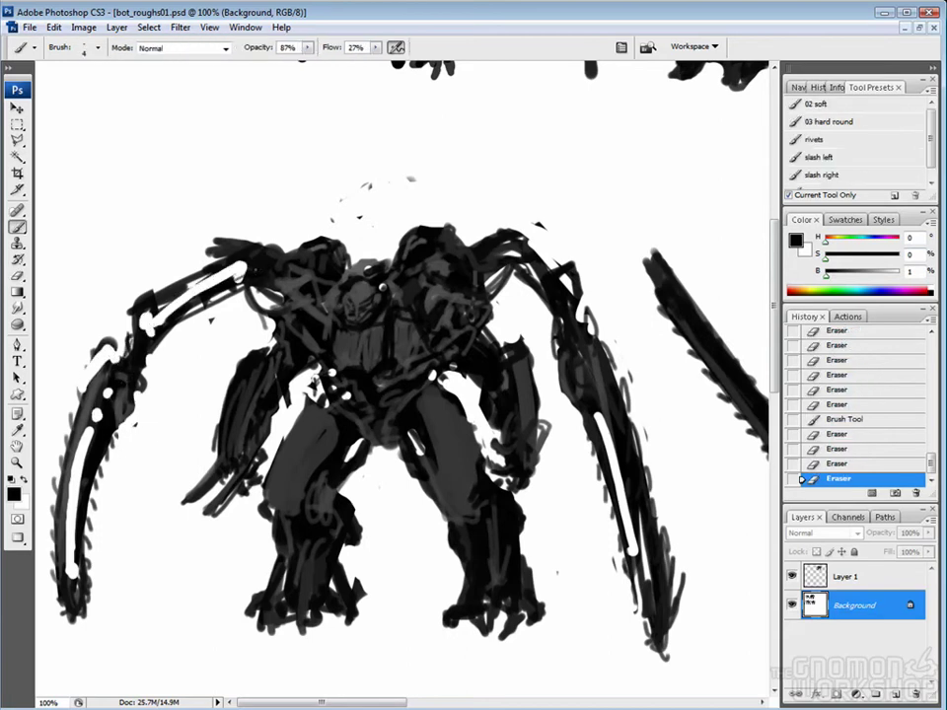
{"action": "left_click", "coordinate": [168, 300]}
{"action": "key", "text": "e"}
{"action": "left_click", "coordinate": [153, 321]}
Add dark strokes to the shoulder, feet, right blade area, arm and leg, then shrink the brush.
{"action": "key", "text": "b"}
{"action": "left_click_drag", "start_coordinate": [436, 233], "coordinate": [443, 251]}
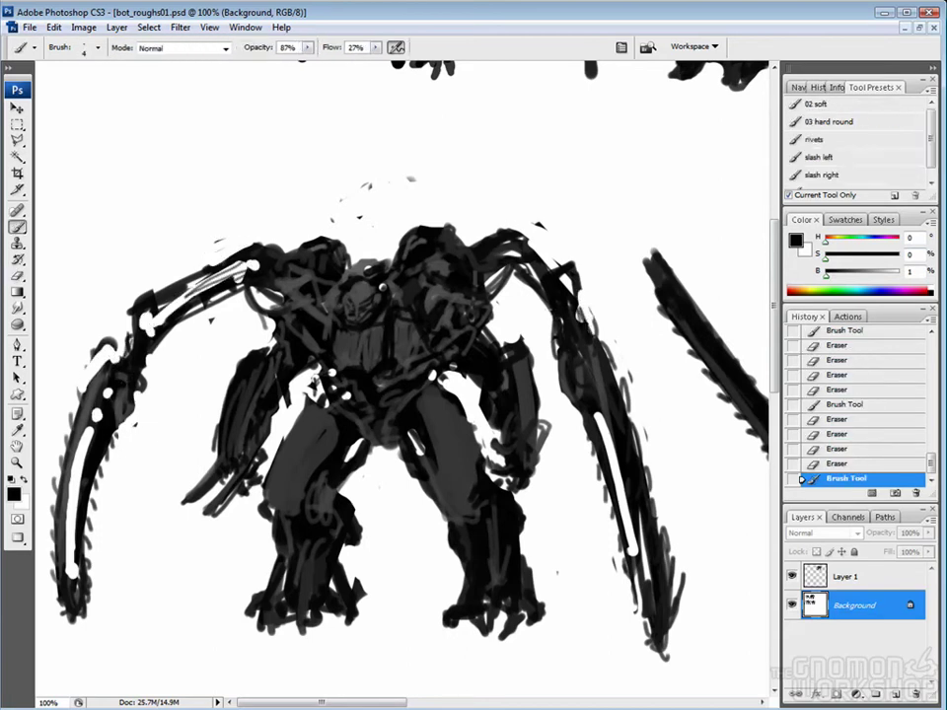
{"action": "left_click_drag", "start_coordinate": [380, 167], "coordinate": [414, 247]}
{"action": "left_click_drag", "start_coordinate": [322, 427], "coordinate": [288, 378]}
{"action": "left_click_drag", "start_coordinate": [225, 565], "coordinate": [208, 570]}
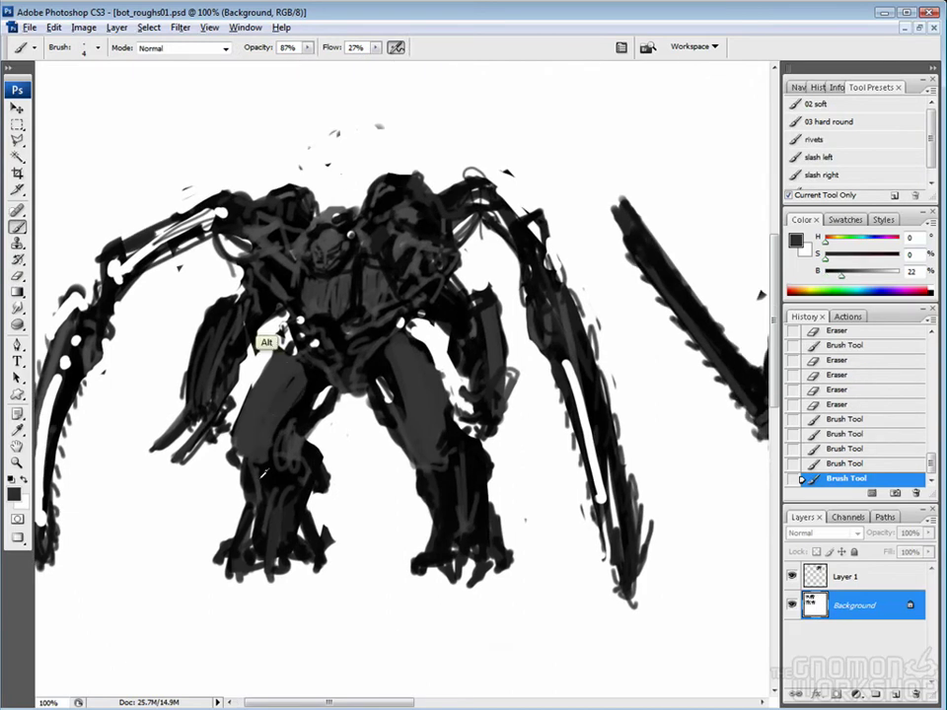
{"action": "left_click_drag", "start_coordinate": [503, 562], "coordinate": [521, 570]}
{"action": "left_click_drag", "start_coordinate": [182, 355], "coordinate": [163, 424]}
{"action": "left_click_drag", "start_coordinate": [624, 280], "coordinate": [648, 282]}
{"action": "left_click_drag", "start_coordinate": [621, 269], "coordinate": [648, 270]}
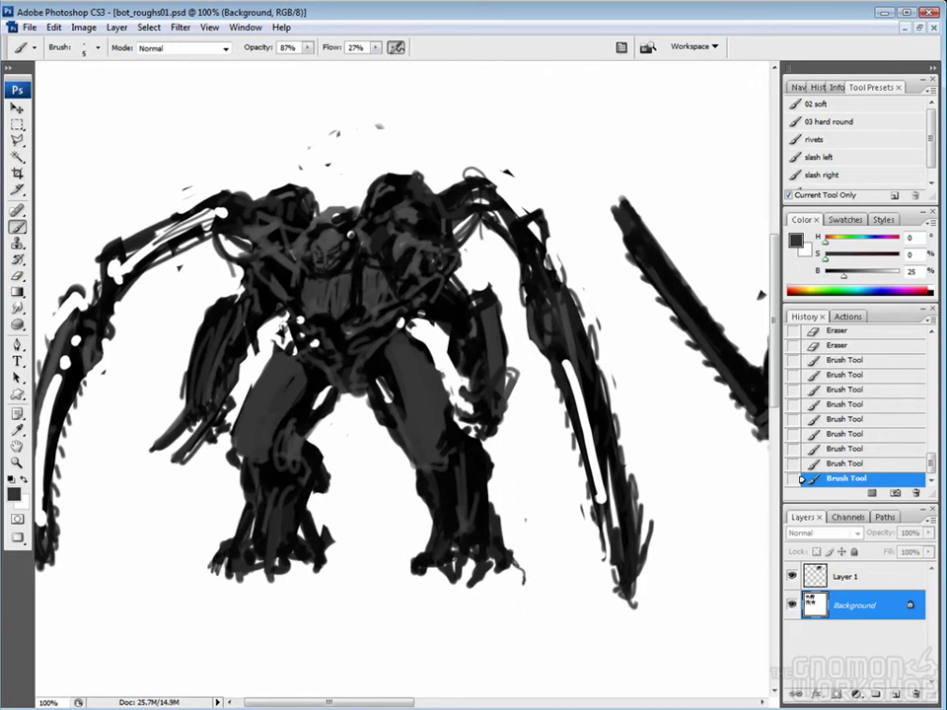
{"action": "left_click_drag", "start_coordinate": [182, 391], "coordinate": [215, 402]}
{"action": "left_click_drag", "start_coordinate": [329, 394], "coordinate": [373, 412]}
{"action": "key", "text": "bracketleft"}
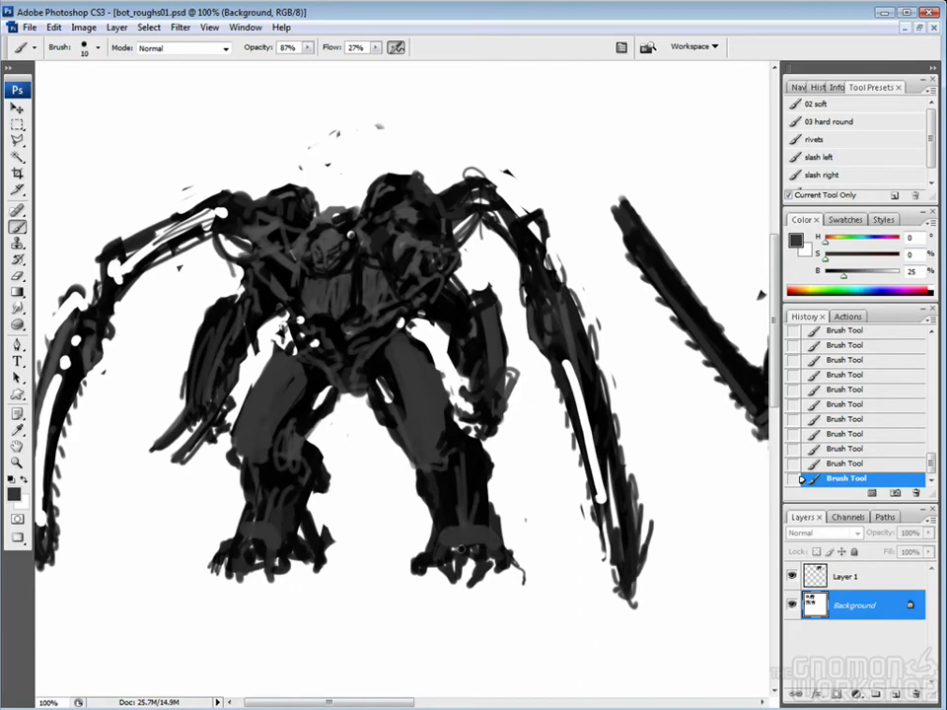
Sample dark grey and near-black tones and add small touch-up strokes around the figure.
{"action": "left_click", "coordinate": [183, 405], "text": "alt"}
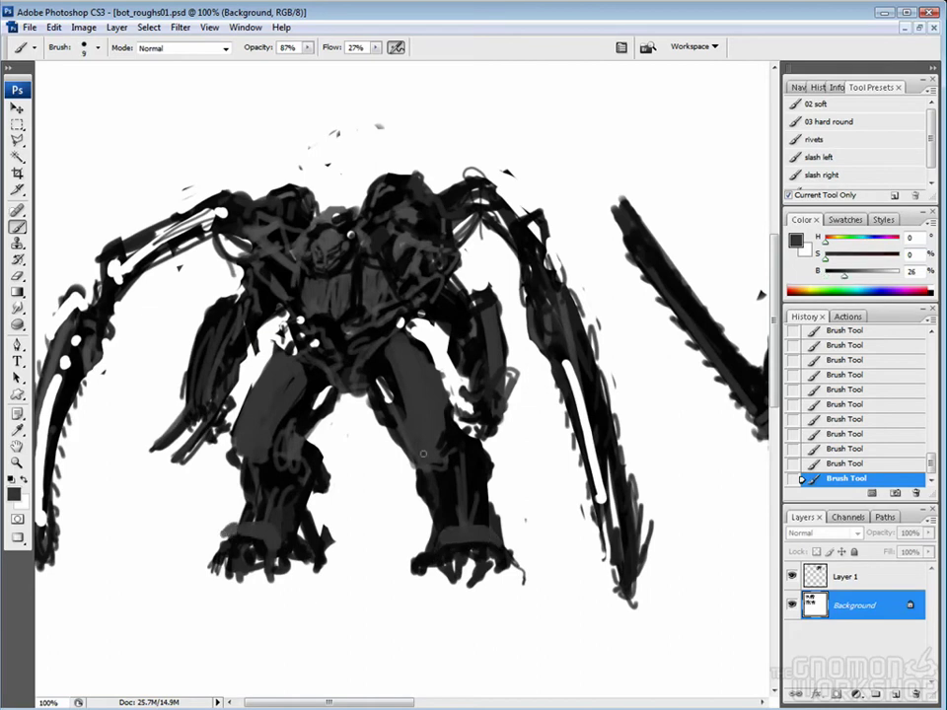
{"action": "left_click", "coordinate": [474, 402], "text": "alt"}
{"action": "left_click", "coordinate": [511, 393], "text": "alt"}
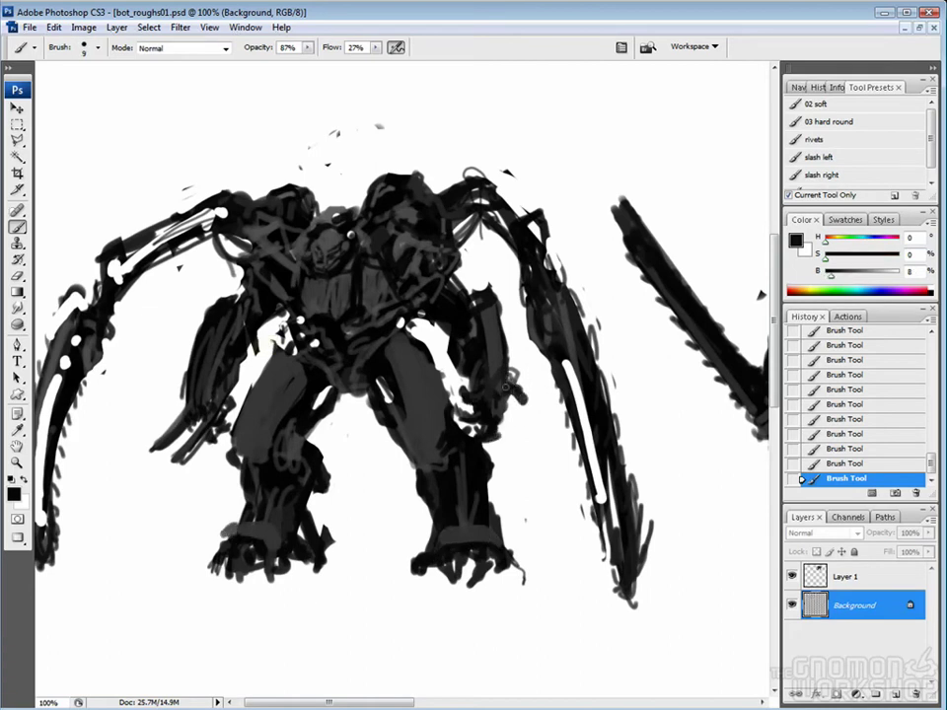
{"action": "left_click_drag", "start_coordinate": [610, 449], "coordinate": [616, 458]}
{"action": "left_click_drag", "start_coordinate": [375, 268], "coordinate": [381, 306]}
{"action": "left_click_drag", "start_coordinate": [387, 294], "coordinate": [391, 308]}
{"action": "left_click_drag", "start_coordinate": [464, 296], "coordinate": [474, 288]}
{"action": "left_click_drag", "start_coordinate": [481, 296], "coordinate": [478, 292]}
Paint grey touch-ups and darken details on the robot's legs and arms.
{"action": "left_click", "coordinate": [477, 288], "text": "alt"}
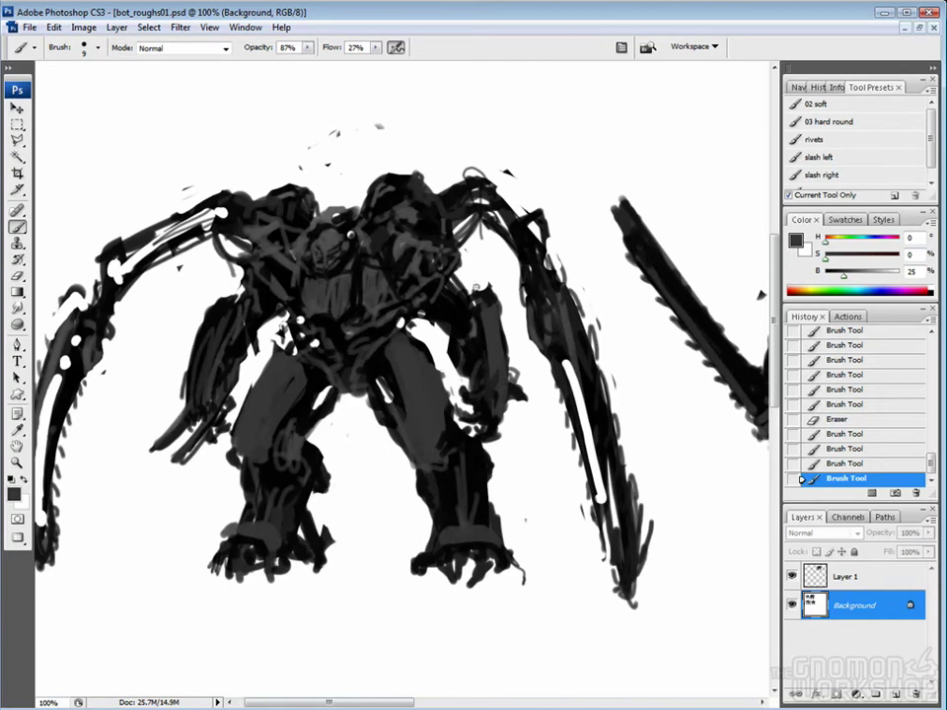
{"action": "left_click_drag", "start_coordinate": [636, 314], "coordinate": [637, 292]}
{"action": "left_click_drag", "start_coordinate": [200, 254], "coordinate": [203, 263]}
{"action": "left_click_drag", "start_coordinate": [171, 361], "coordinate": [172, 314]}
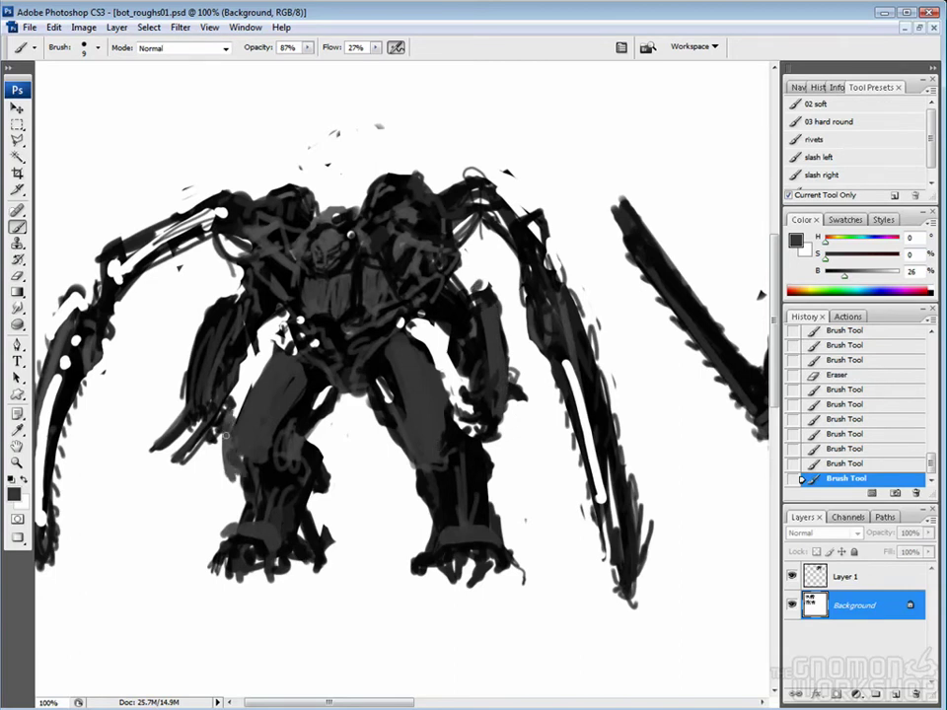
{"action": "left_click_drag", "start_coordinate": [247, 422], "coordinate": [252, 478]}
{"action": "left_click_drag", "start_coordinate": [183, 359], "coordinate": [184, 307]}
Darken the legs, chest and right shoulder with near-black, undoing the last change.
{"action": "left_click", "coordinate": [427, 407], "text": "alt"}
{"action": "mouse_move", "coordinate": [318, 353]}
{"action": "left_mouse_down"}
{"action": "mouse_move", "coordinate": [314, 304]}
{"action": "mouse_move", "coordinate": [329, 315]}
{"action": "left_mouse_up"}
{"action": "left_click", "coordinate": [437, 422], "text": "alt"}
{"action": "left_click", "coordinate": [265, 338], "text": "alt"}
{"action": "left_click_drag", "start_coordinate": [477, 278], "coordinate": [501, 309]}
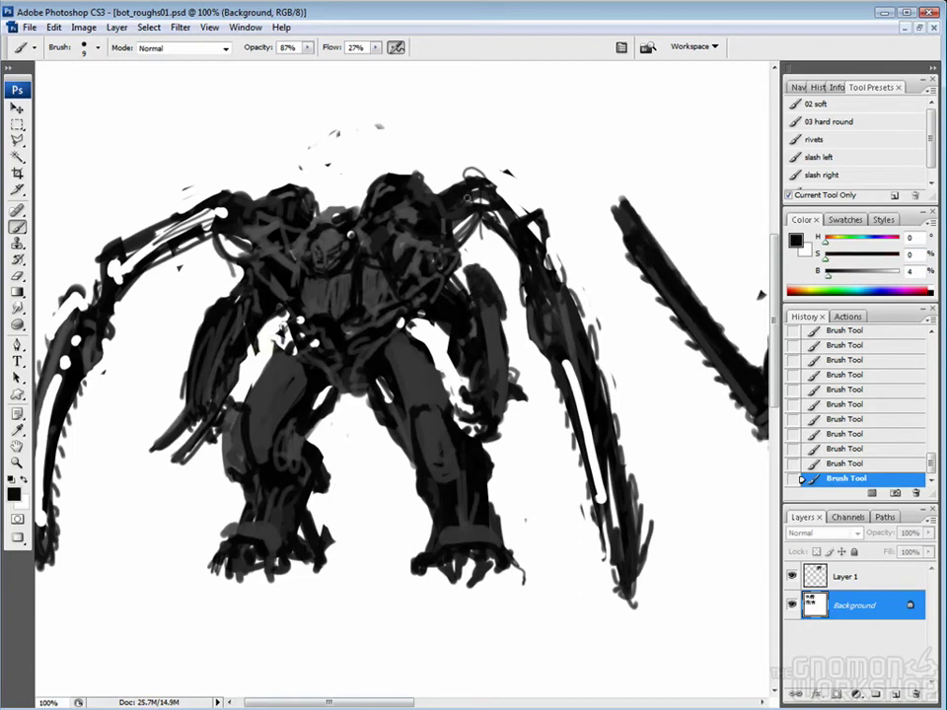
{"action": "left_click", "coordinate": [200, 258], "text": "alt"}
{"action": "key", "text": "ctrl+z"}
{"action": "key", "text": "ctrl+z"}
Erase the edge above the head and left shoulder back to white, then pick a dark red.
{"action": "key", "text": "e"}
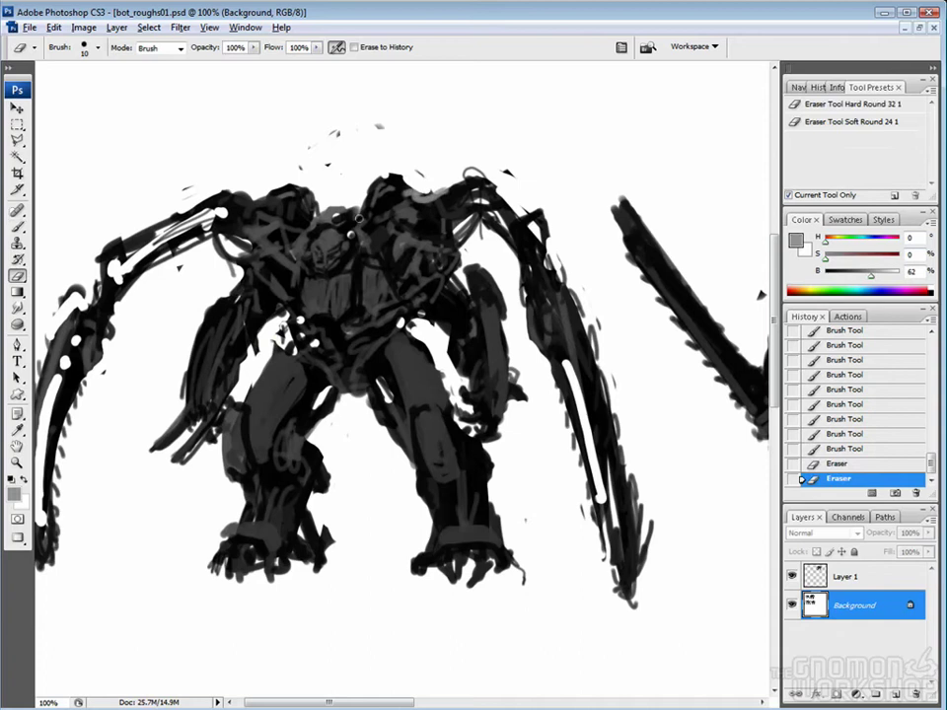
{"action": "left_click_drag", "start_coordinate": [409, 182], "coordinate": [287, 205]}
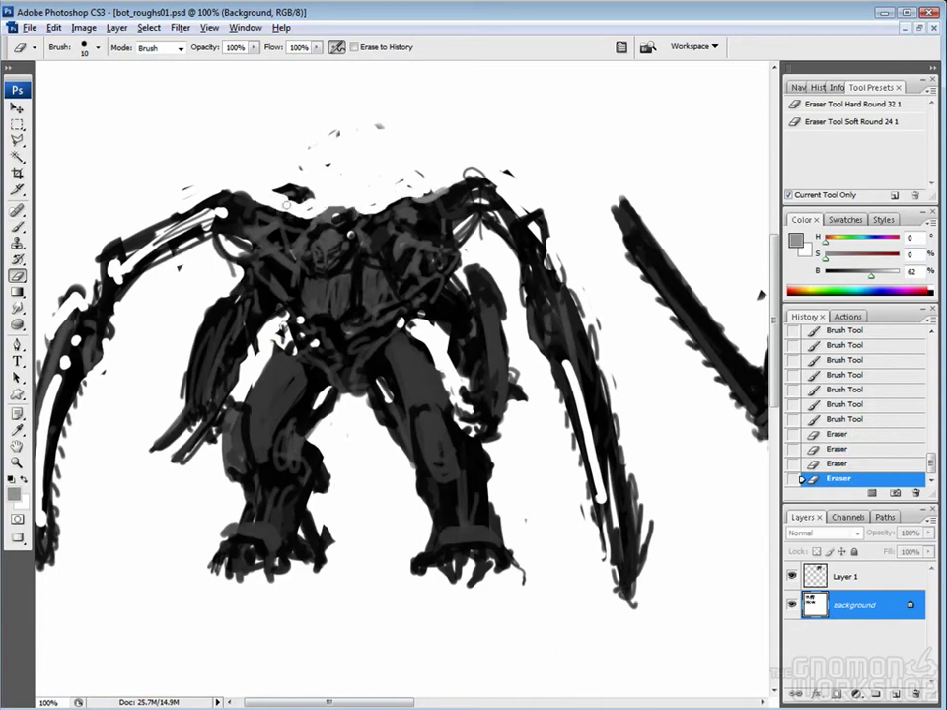
{"action": "key", "text": "b"}
{"action": "left_click_drag", "start_coordinate": [326, 155], "coordinate": [334, 174]}
Paint glowing red eyes on the robot's head with a brighter red and smaller brush.
{"action": "left_click", "coordinate": [872, 276]}
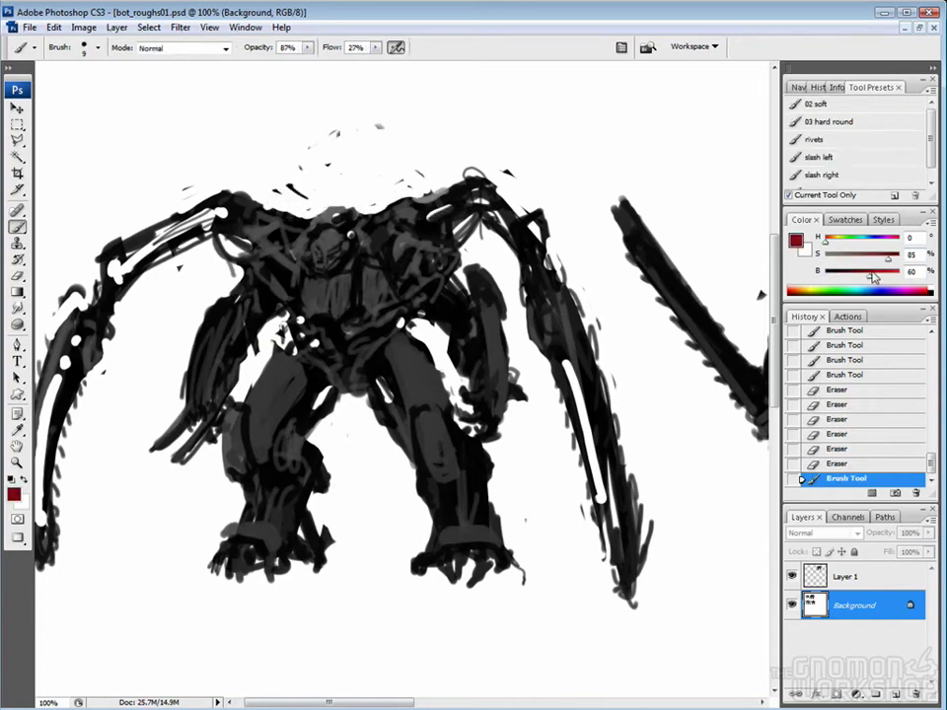
{"action": "left_click_drag", "start_coordinate": [872, 275], "coordinate": [905, 272]}
{"action": "key", "text": "bracketleft"}
{"action": "key", "text": "bracketleft"}
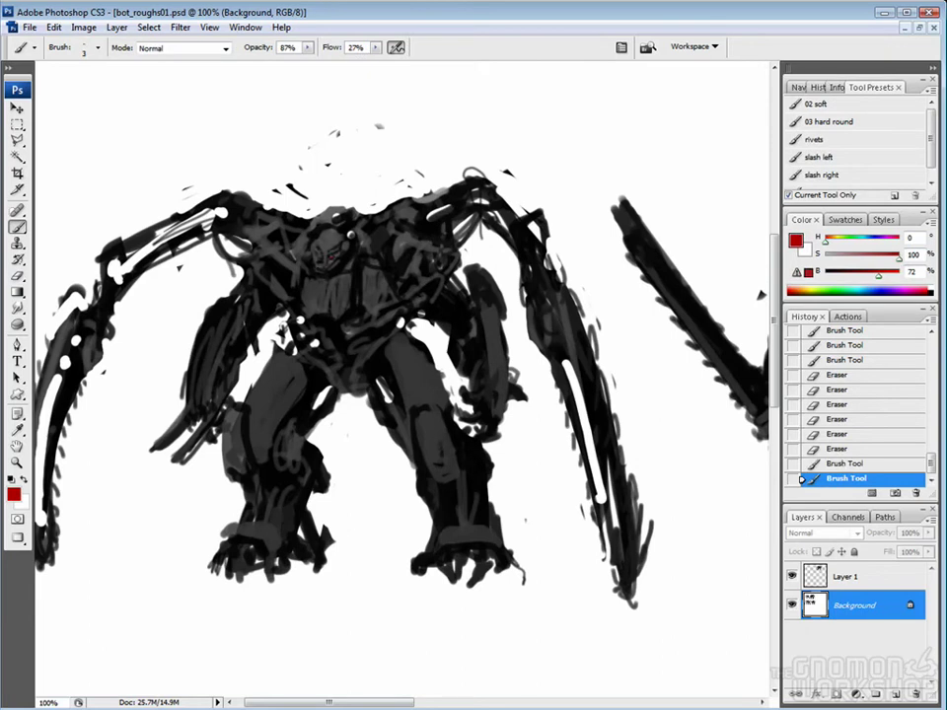
{"action": "mouse_move", "coordinate": [314, 252]}
{"action": "left_mouse_down"}
{"action": "mouse_move", "coordinate": [337, 254]}
{"action": "mouse_move", "coordinate": [322, 259]}
{"action": "left_mouse_up"}
{"action": "left_click_drag", "start_coordinate": [330, 257], "coordinate": [337, 259]}
{"action": "left_click_drag", "start_coordinate": [323, 260], "coordinate": [329, 263]}
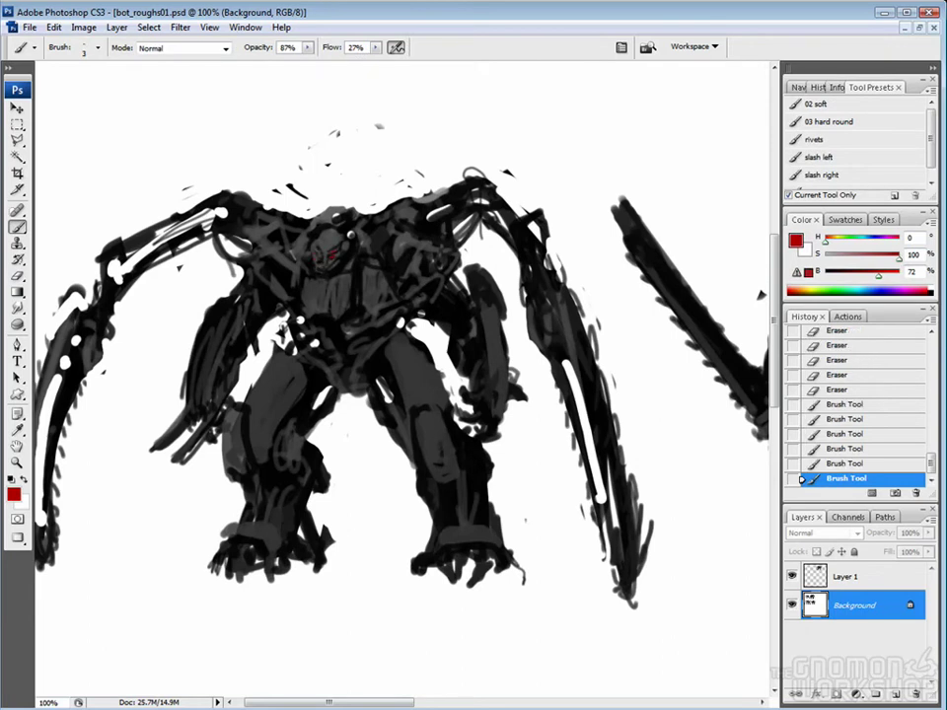
Add a light grey highlight to the left leg and erase white spots into it.
{"action": "left_click_drag", "start_coordinate": [899, 257], "coordinate": [827, 256]}
{"action": "left_click_drag", "start_coordinate": [881, 276], "coordinate": [879, 286]}
{"action": "left_click_drag", "start_coordinate": [229, 361], "coordinate": [211, 403]}
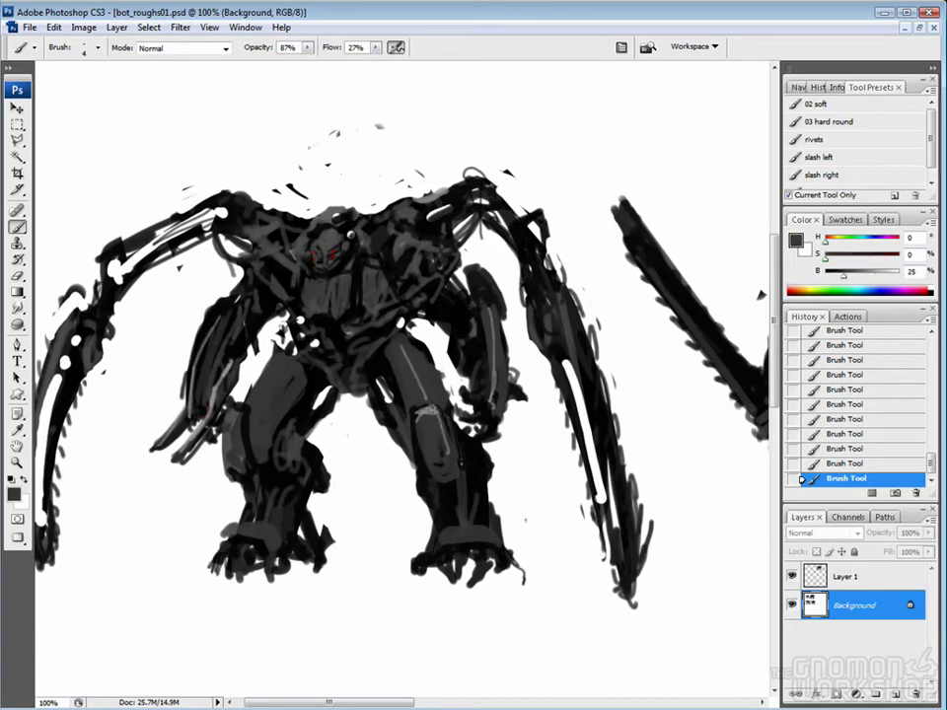
{"action": "left_click", "coordinate": [265, 390], "text": "alt"}
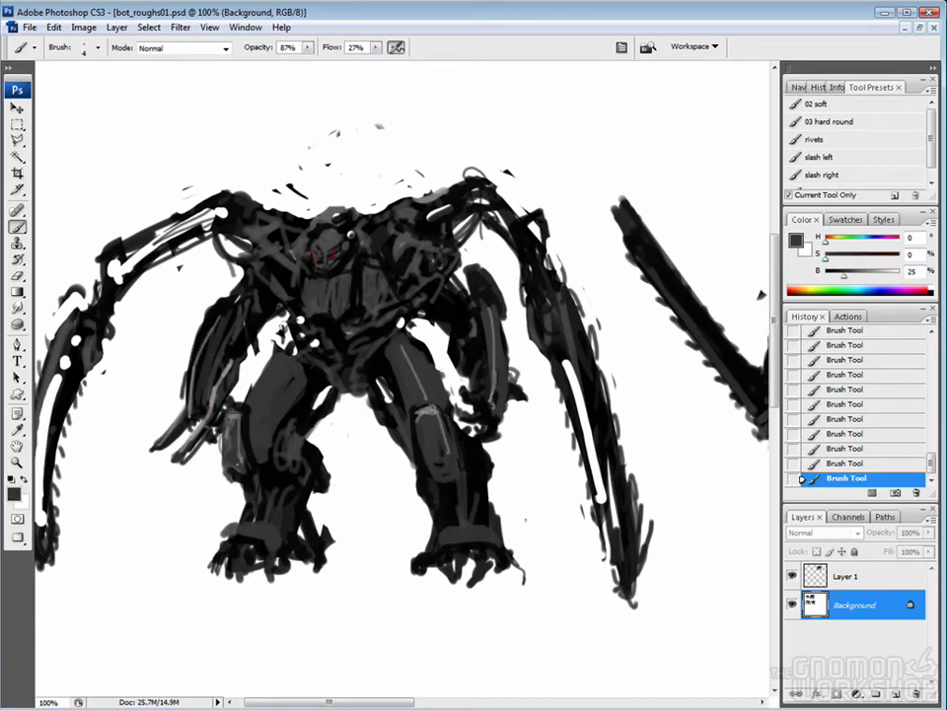
{"action": "left_click", "coordinate": [201, 258], "text": "alt"}
{"action": "key", "text": "e"}
{"action": "left_click", "coordinate": [228, 376]}
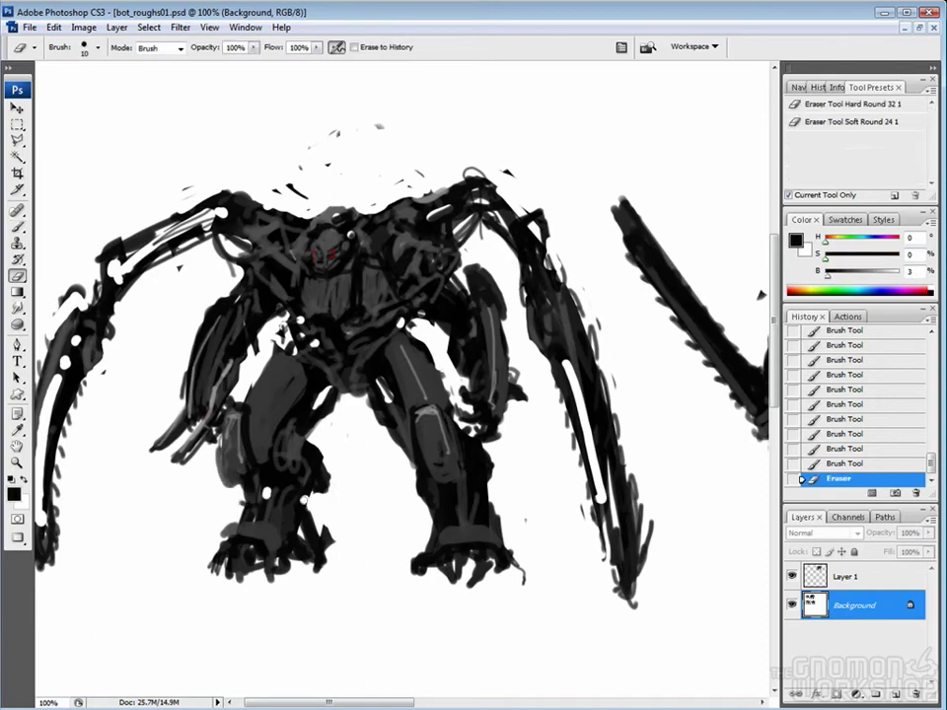
{"action": "left_click", "coordinate": [184, 368]}
{"action": "left_click", "coordinate": [166, 355]}
{"action": "left_click", "coordinate": [179, 305]}
{"action": "left_click", "coordinate": [187, 305]}
Dab dark grey strokes onto the left arm and other spots across the robot.
{"action": "key", "text": "b"}
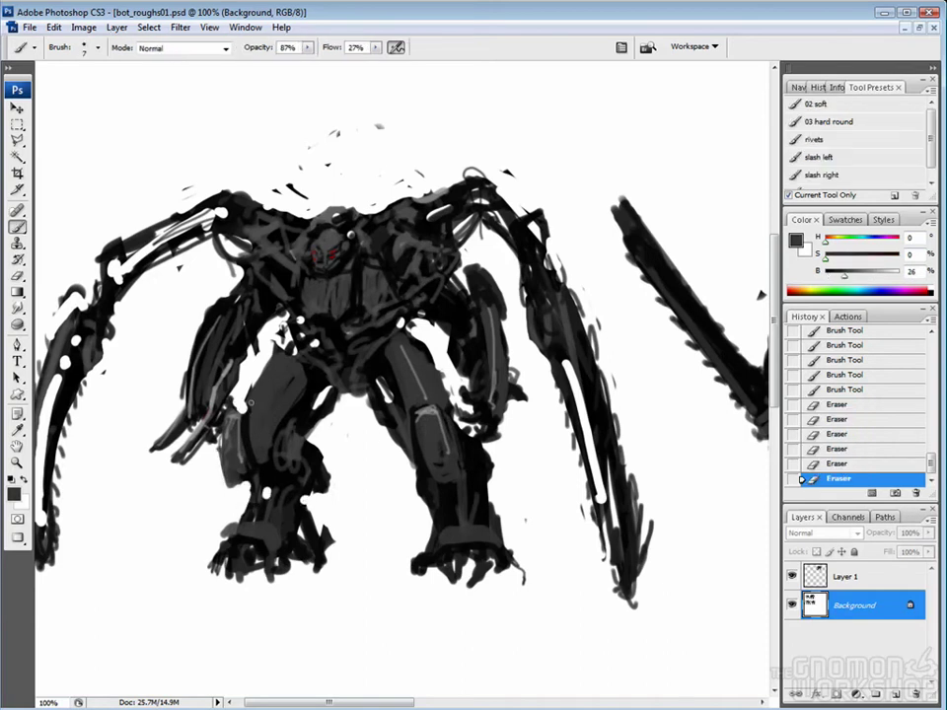
{"action": "left_click", "coordinate": [194, 291]}
{"action": "left_click", "coordinate": [283, 408], "text": "alt"}
{"action": "left_click", "coordinate": [218, 286]}
{"action": "left_click", "coordinate": [212, 314]}
{"action": "left_click", "coordinate": [224, 294]}
{"action": "left_click", "coordinate": [221, 301]}
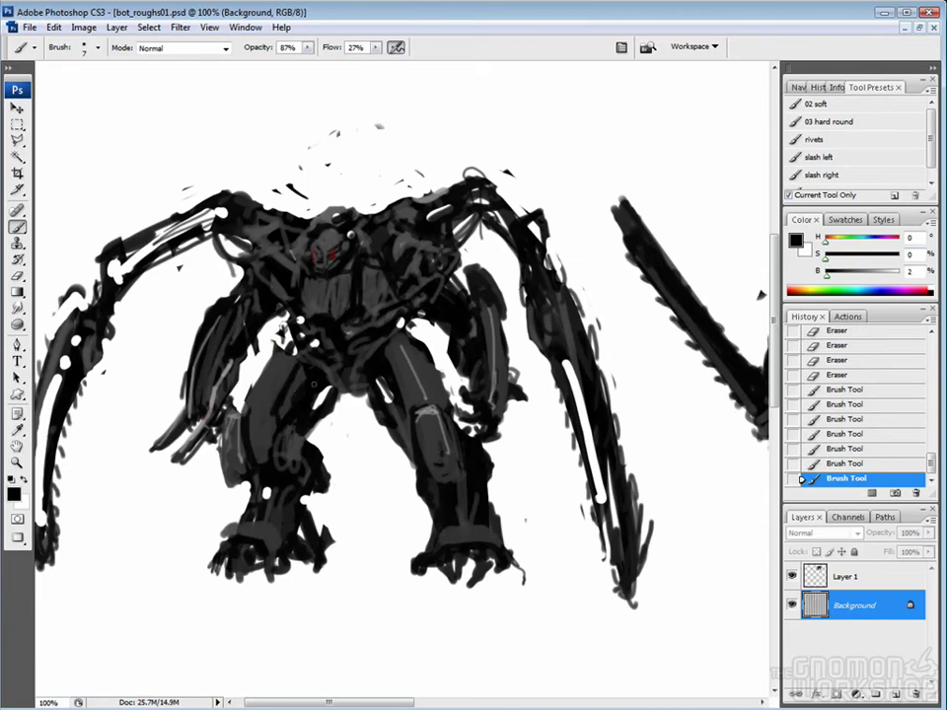
{"action": "left_click", "coordinate": [202, 257]}
{"action": "left_click", "coordinate": [205, 261]}
{"action": "left_click", "coordinate": [309, 391], "text": "alt"}
{"action": "left_click", "coordinate": [636, 277]}
{"action": "left_click", "coordinate": [637, 247]}
{"action": "left_click", "coordinate": [202, 257]}
{"action": "left_click", "coordinate": [205, 260]}
{"action": "left_click", "coordinate": [463, 542], "text": "alt"}
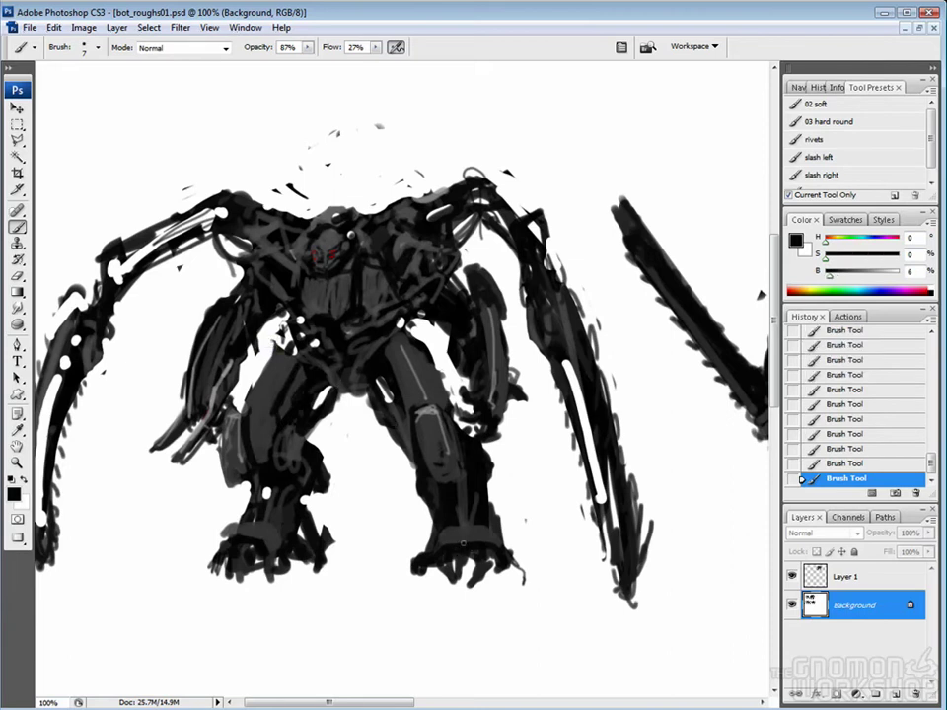
Sample a range of mid greys, dark greys and near-black from the robot for further shading.
{"action": "left_click", "coordinate": [479, 544], "text": "alt"}
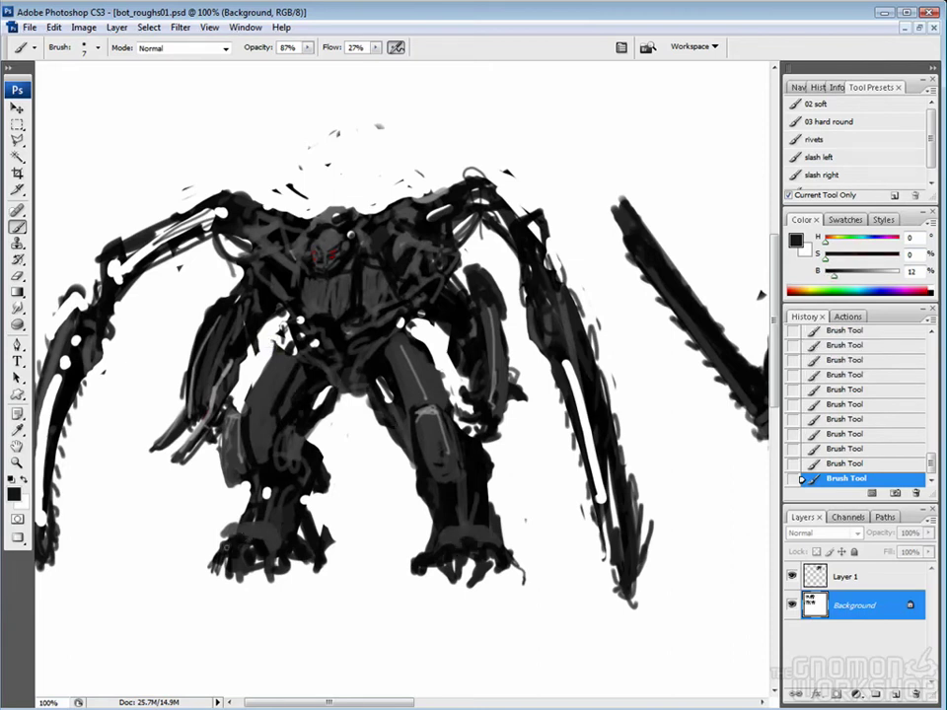
{"action": "left_click", "coordinate": [336, 284], "text": "alt"}
{"action": "left_click", "coordinate": [200, 257], "text": "alt"}
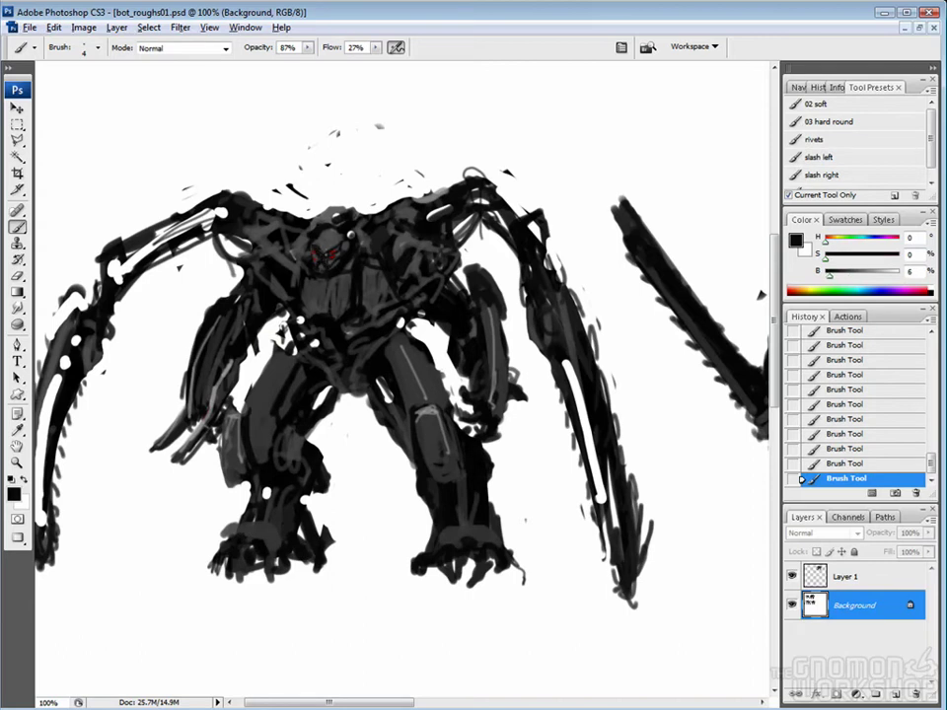
{"action": "left_click", "coordinate": [200, 258], "text": "alt"}
{"action": "left_click", "coordinate": [240, 193], "text": "alt"}
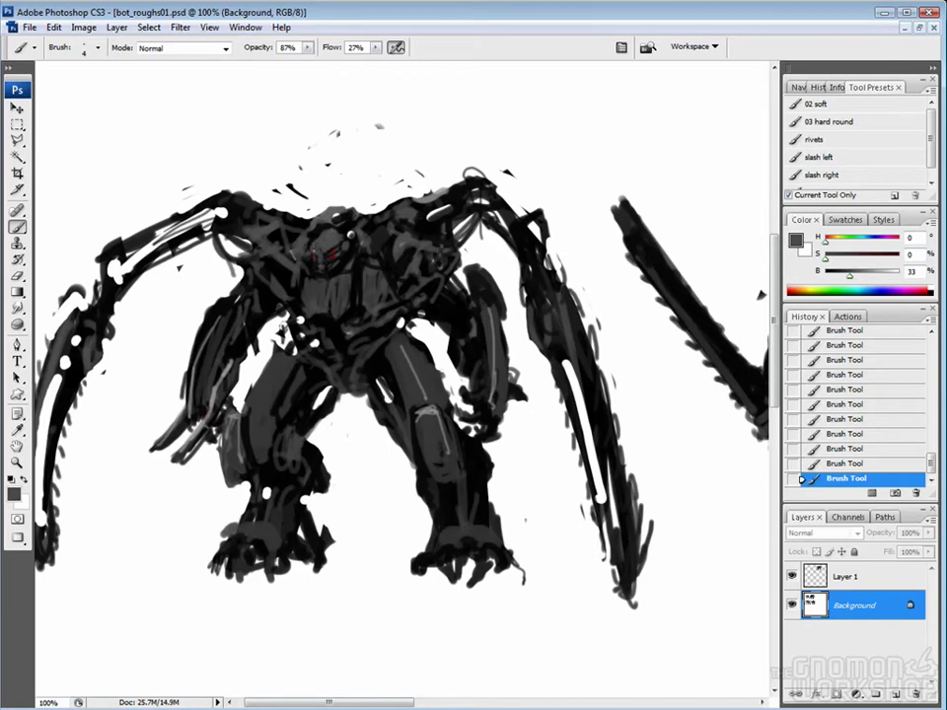
{"action": "left_click", "coordinate": [236, 192], "text": "alt"}
{"action": "left_click", "coordinate": [254, 202], "text": "alt"}
{"action": "left_click", "coordinate": [200, 258], "text": "alt"}
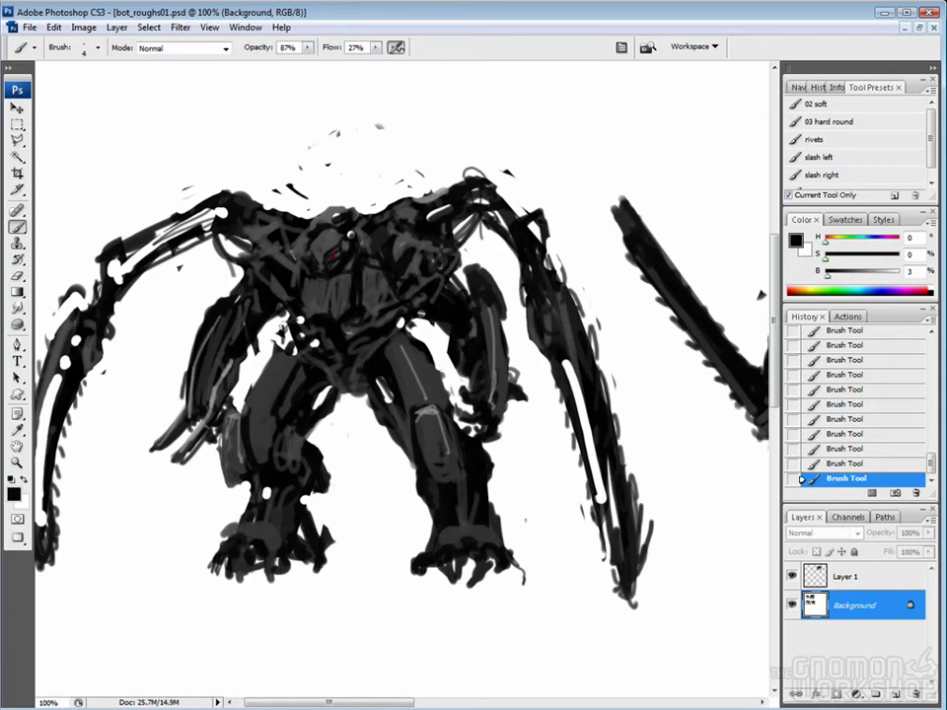
{"action": "left_click", "coordinate": [262, 341], "text": "alt"}
Copy the robot's head onto its own layer and nudge it into place.
{"action": "key", "text": "l"}
{"action": "left_click", "coordinate": [235, 165]}
{"action": "left_click", "coordinate": [262, 170]}
{"action": "double_click", "coordinate": [248, 207]}
{"action": "key", "text": "ctrl+j"}
{"action": "key", "text": "v"}
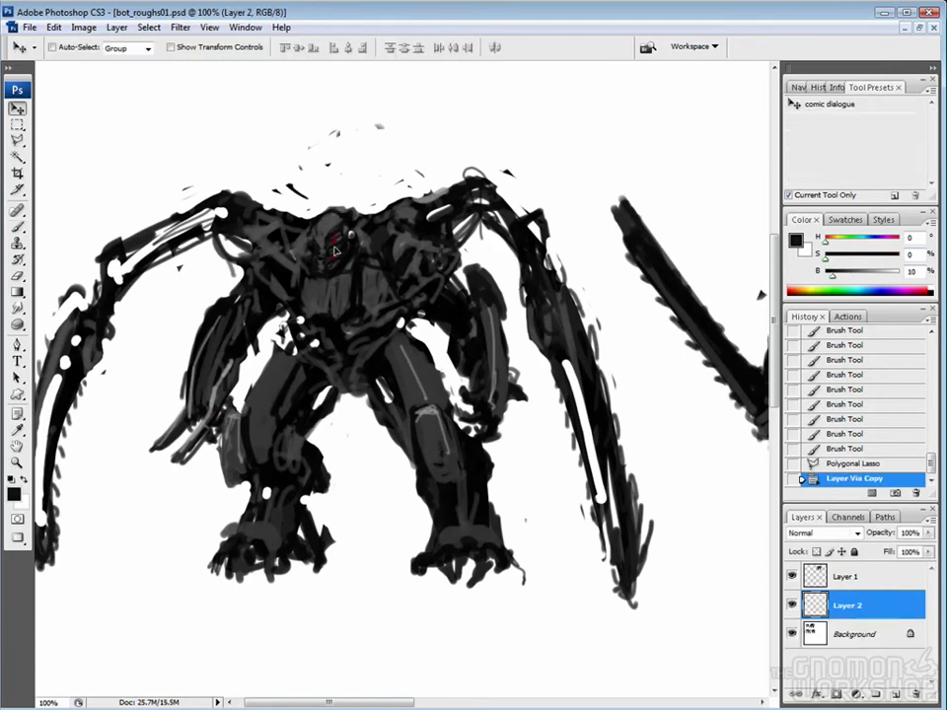
{"action": "left_click_drag", "start_coordinate": [335, 251], "coordinate": [332, 258]}
Paint fine dark strokes over the head and torso, erasing stray marks.
{"action": "key", "text": "b"}
{"action": "left_click_drag", "start_coordinate": [242, 197], "coordinate": [265, 217]}
{"action": "left_click", "coordinate": [263, 246], "text": "alt"}
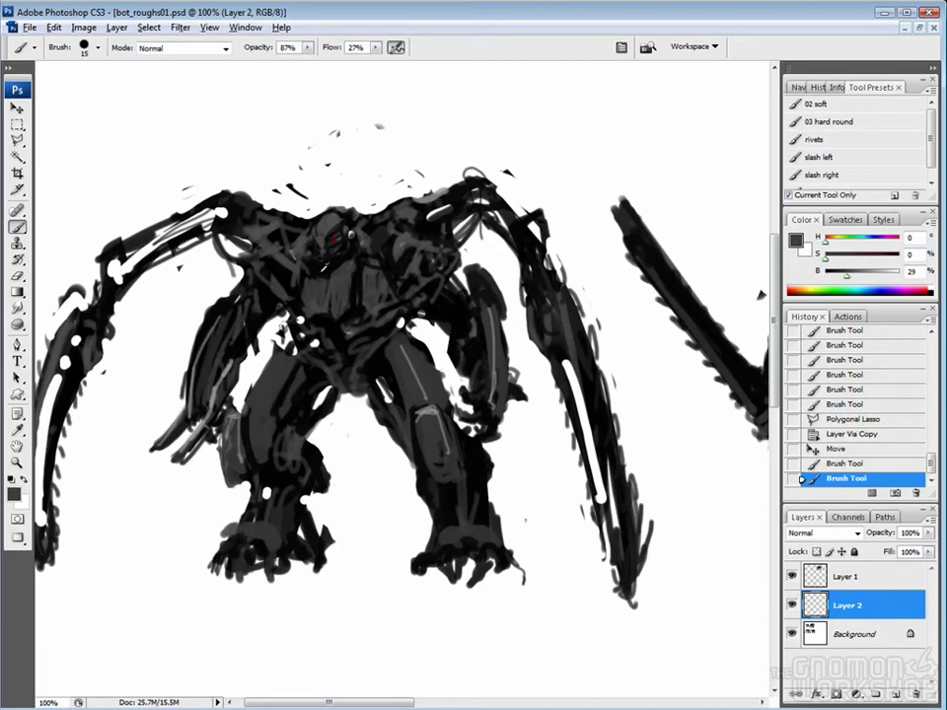
{"action": "left_click", "coordinate": [326, 296], "text": "alt"}
{"action": "key", "text": "bracketleft"}
{"action": "key", "text": "bracketleft"}
{"action": "key", "text": "bracketleft"}
{"action": "mouse_move", "coordinate": [326, 284]}
{"action": "left_mouse_down"}
{"action": "mouse_move", "coordinate": [317, 312]}
{"action": "mouse_move", "coordinate": [267, 340]}
{"action": "left_mouse_up"}
{"action": "left_click", "coordinate": [296, 316], "text": "alt"}
{"action": "left_click", "coordinate": [260, 337], "text": "alt"}
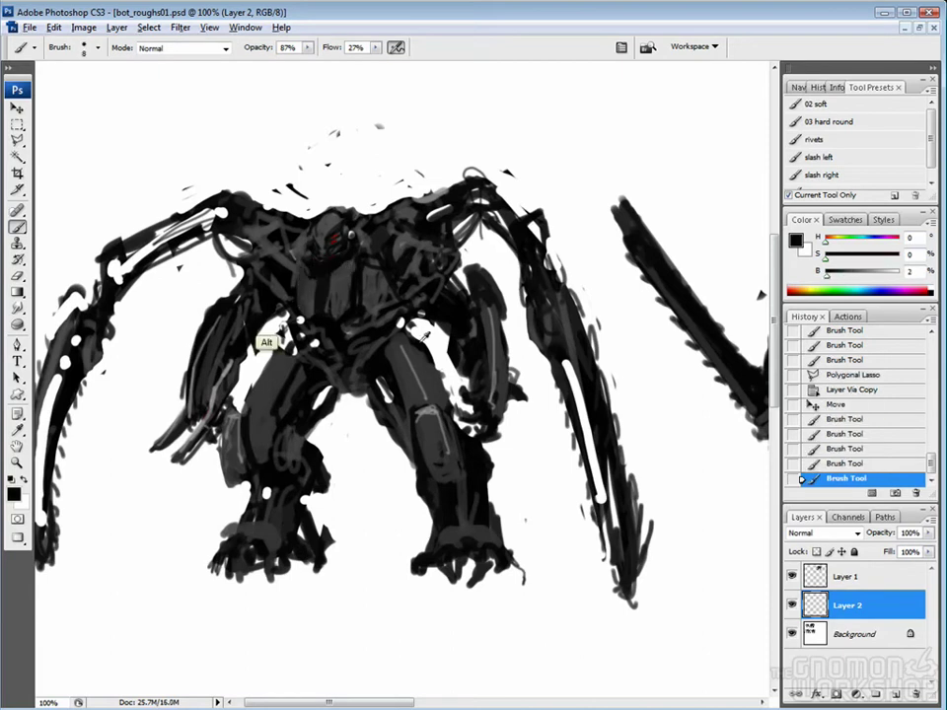
{"action": "key", "text": "e"}
{"action": "left_click_drag", "start_coordinate": [606, 266], "coordinate": [612, 296]}
{"action": "key", "text": "b"}
{"action": "mouse_move", "coordinate": [622, 258]}
{"action": "left_mouse_down"}
{"action": "mouse_move", "coordinate": [659, 258]}
{"action": "mouse_move", "coordinate": [659, 246]}
{"action": "left_mouse_up"}
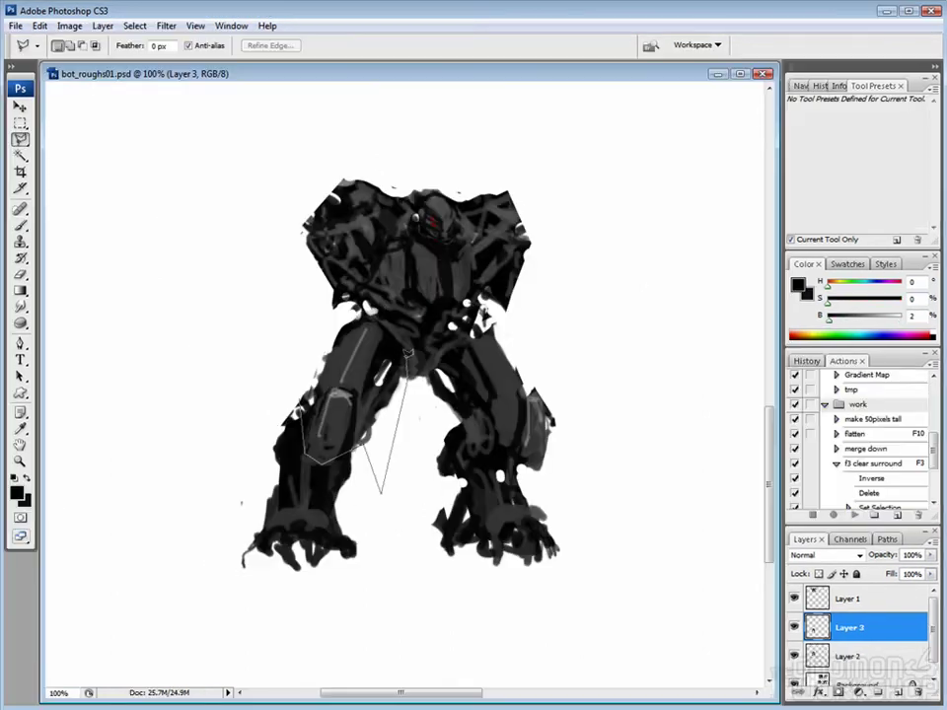
Rotate the selected left leg slightly and clean up around it with eraser and brush.
{"action": "left_click", "coordinate": [367, 318]}
{"action": "left_click", "coordinate": [301, 411]}
{"action": "key", "text": "ctrl+t"}
{"action": "left_click_drag", "start_coordinate": [412, 494], "coordinate": [395, 463]}
{"action": "key", "text": "Return"}
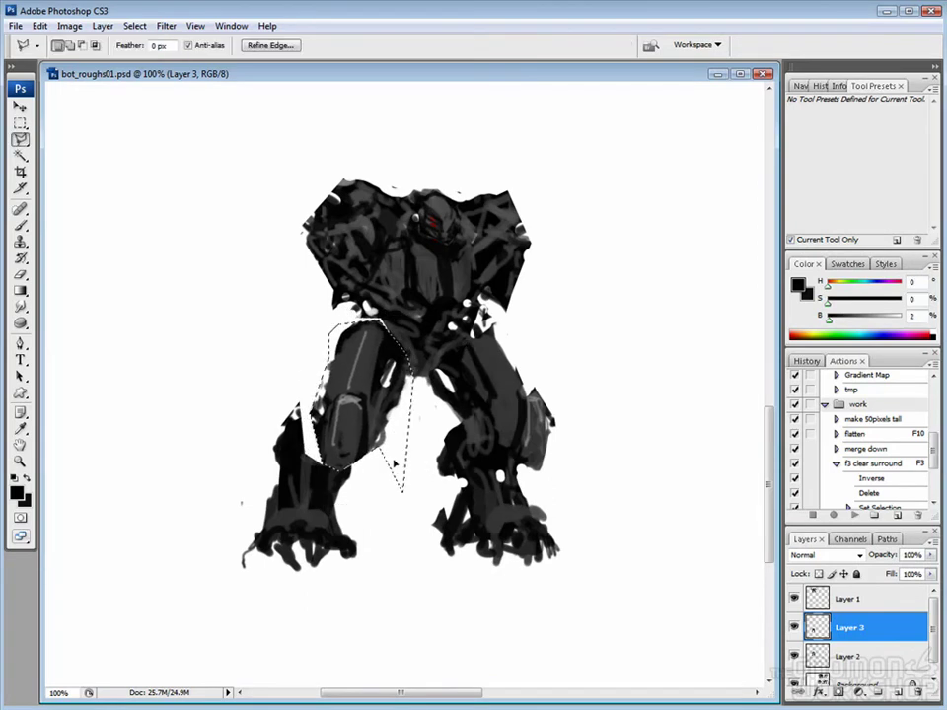
{"action": "key", "text": "ctrl+d"}
{"action": "key", "text": "b"}
{"action": "key", "text": "e"}
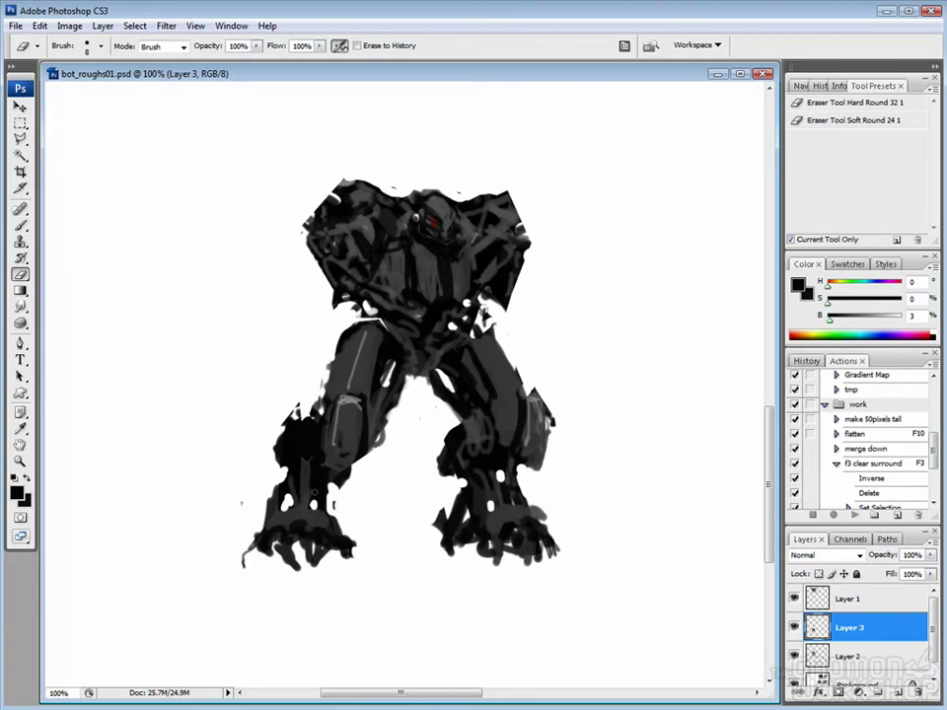
{"action": "key", "text": "b"}
{"action": "key", "text": "e"}
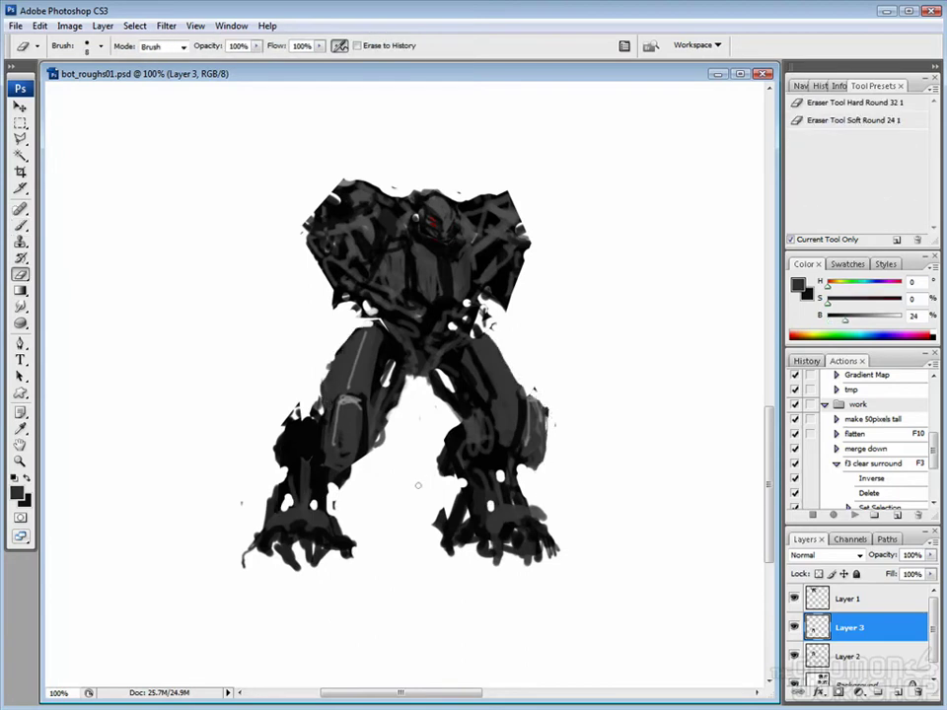
{"action": "key", "text": "b"}
Rotate the robot's upper body by about -3°.
{"action": "key", "text": "l"}
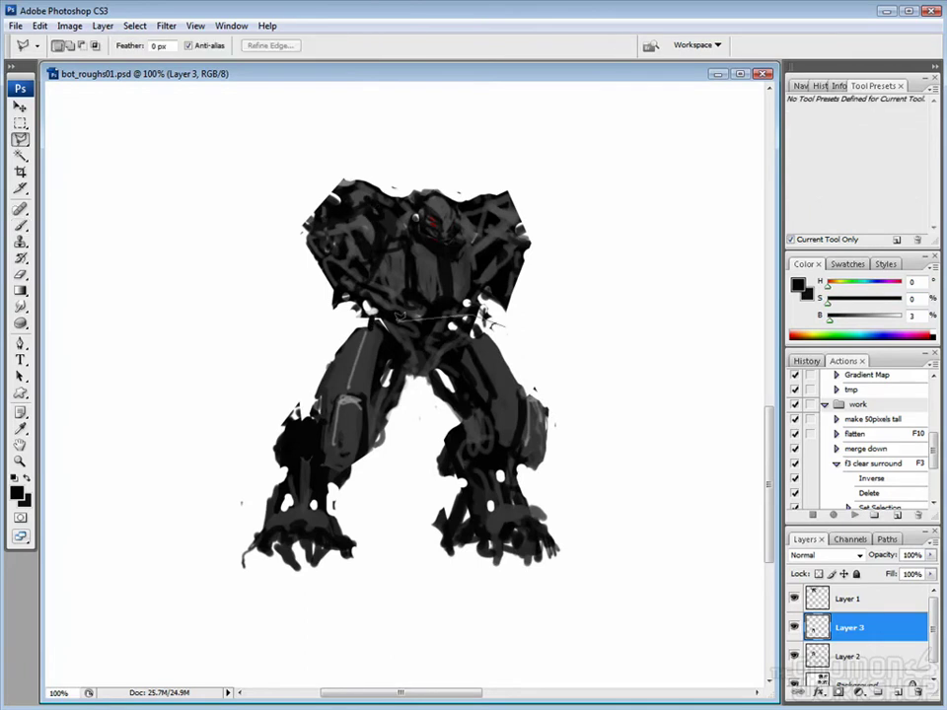
{"action": "mouse_move", "coordinate": [296, 236]}
{"action": "left_mouse_down"}
{"action": "mouse_move", "coordinate": [518, 338]}
{"action": "mouse_move", "coordinate": [296, 237]}
{"action": "left_mouse_up"}
{"action": "key", "text": "ctrl+t"}
{"action": "left_click_drag", "start_coordinate": [582, 340], "coordinate": [445, 272]}
{"action": "key", "text": "Return"}
Paint black and dark grey shoulder plates, widening both shoulders outward.
{"action": "key", "text": "b"}
{"action": "left_click", "coordinate": [427, 326], "text": "alt"}
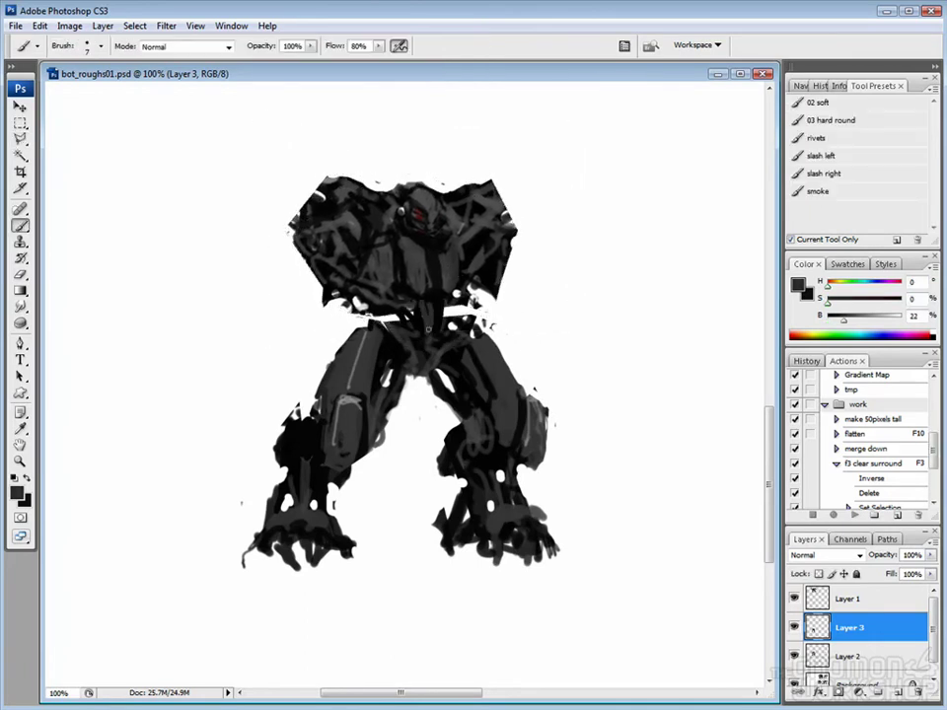
{"action": "left_click", "coordinate": [397, 253], "text": "alt"}
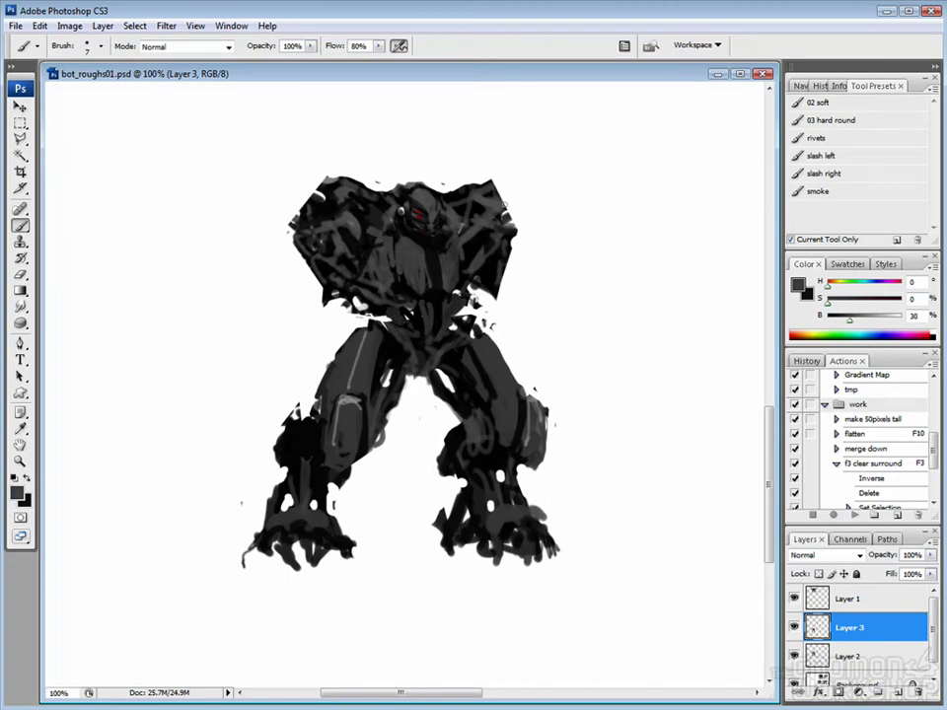
{"action": "left_click", "coordinate": [477, 235], "text": "alt"}
{"action": "left_click_drag", "start_coordinate": [511, 209], "coordinate": [513, 312]}
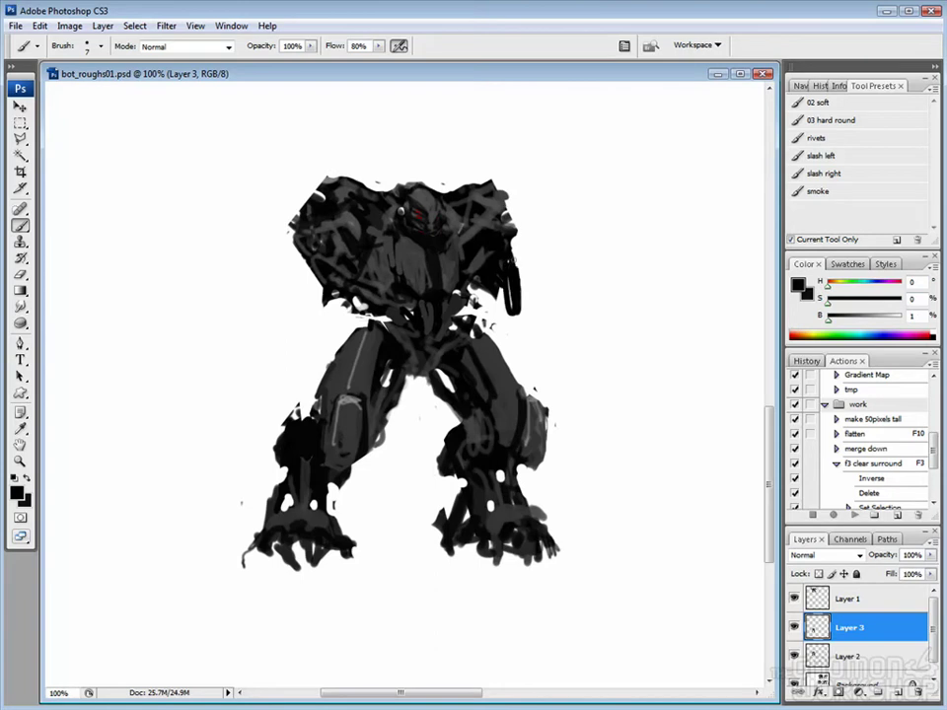
{"action": "left_click", "coordinate": [513, 312], "text": "alt"}
{"action": "left_click_drag", "start_coordinate": [525, 226], "coordinate": [547, 207]}
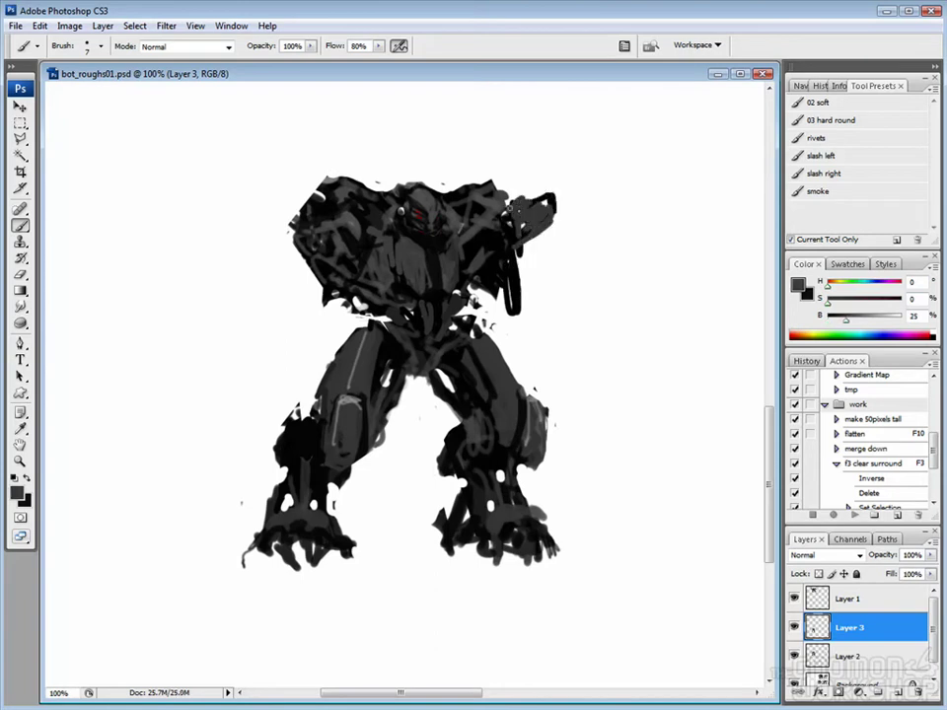
{"action": "mouse_move", "coordinate": [296, 202]}
{"action": "left_mouse_down"}
{"action": "mouse_move", "coordinate": [272, 202]}
{"action": "mouse_move", "coordinate": [297, 195]}
{"action": "mouse_move", "coordinate": [264, 222]}
{"action": "left_mouse_up"}
{"action": "left_click", "coordinate": [267, 189], "text": "alt"}
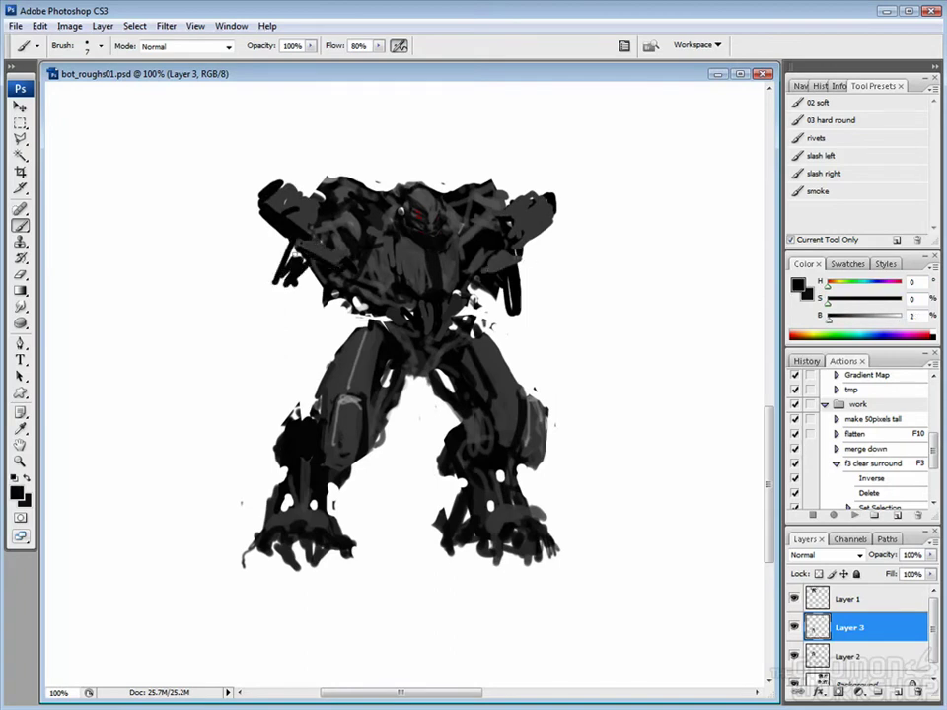
Paint long dark arms hanging from both shoulders, with fingers and hands.
{"action": "mouse_move", "coordinate": [279, 236]}
{"action": "left_mouse_down"}
{"action": "mouse_move", "coordinate": [262, 350]}
{"action": "mouse_move", "coordinate": [251, 317]}
{"action": "mouse_move", "coordinate": [267, 374]}
{"action": "left_mouse_up"}
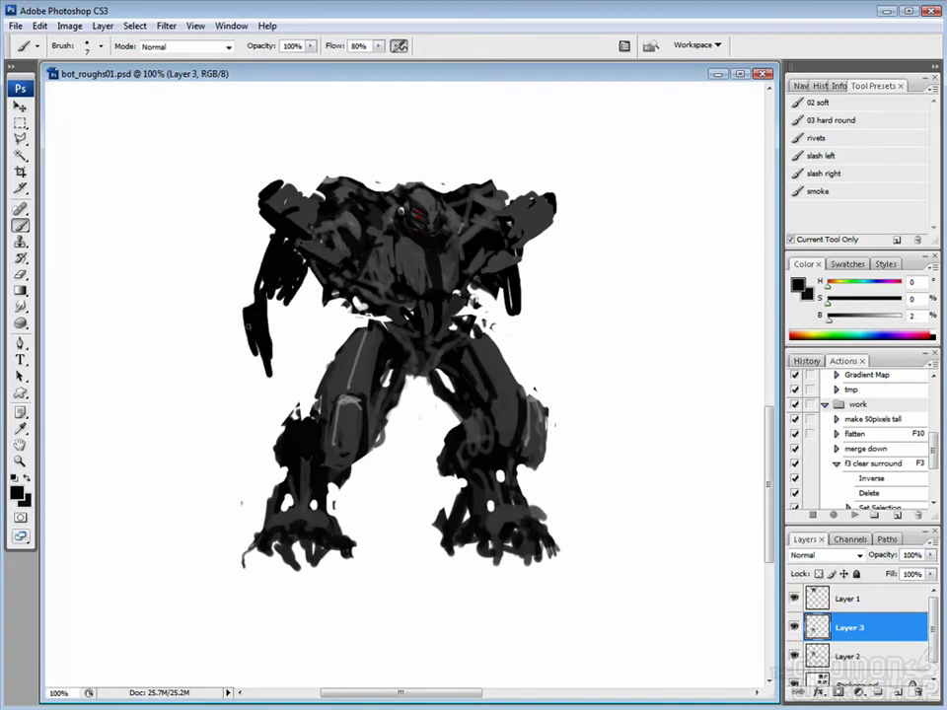
{"action": "left_click_drag", "start_coordinate": [285, 298], "coordinate": [293, 380]}
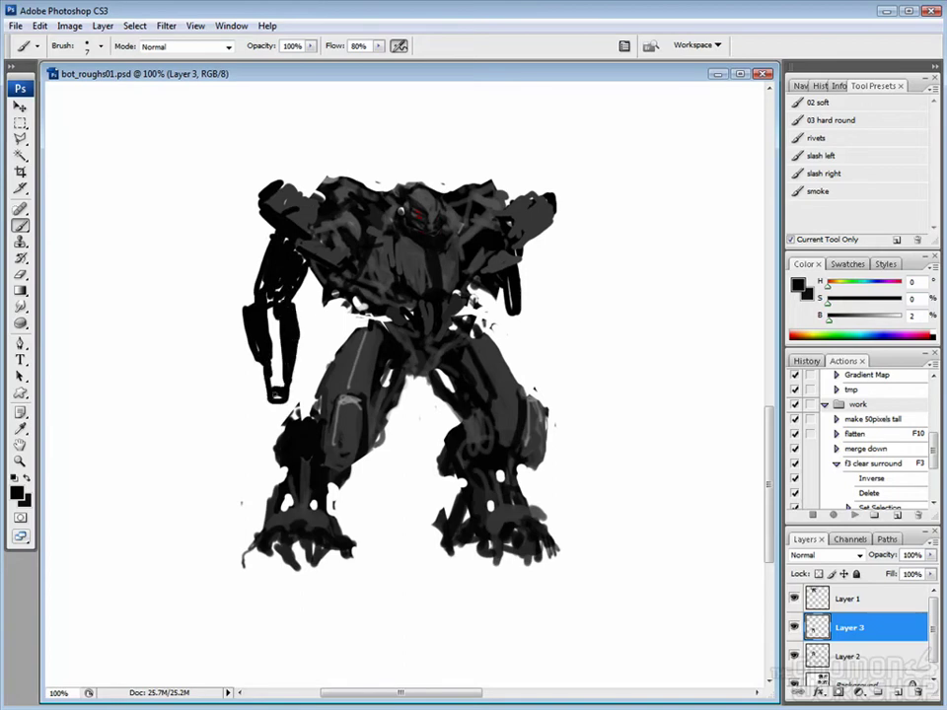
{"action": "left_click_drag", "start_coordinate": [523, 249], "coordinate": [558, 340]}
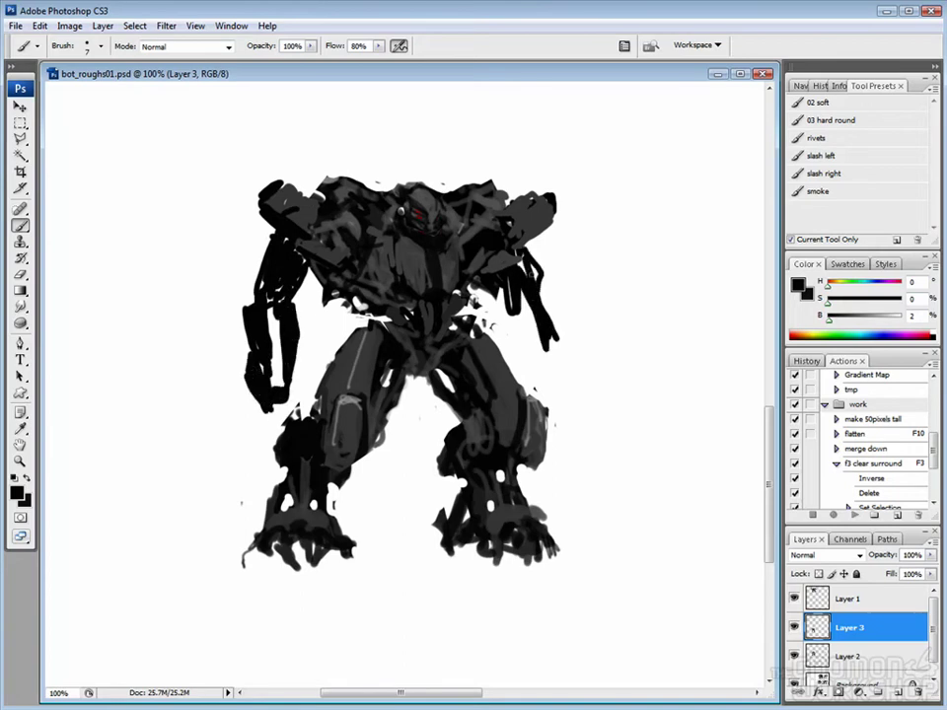
{"action": "left_click_drag", "start_coordinate": [523, 259], "coordinate": [567, 355]}
{"action": "left_click_drag", "start_coordinate": [551, 301], "coordinate": [572, 386]}
{"action": "left_click_drag", "start_coordinate": [554, 336], "coordinate": [572, 399]}
{"action": "left_click_drag", "start_coordinate": [523, 314], "coordinate": [558, 395]}
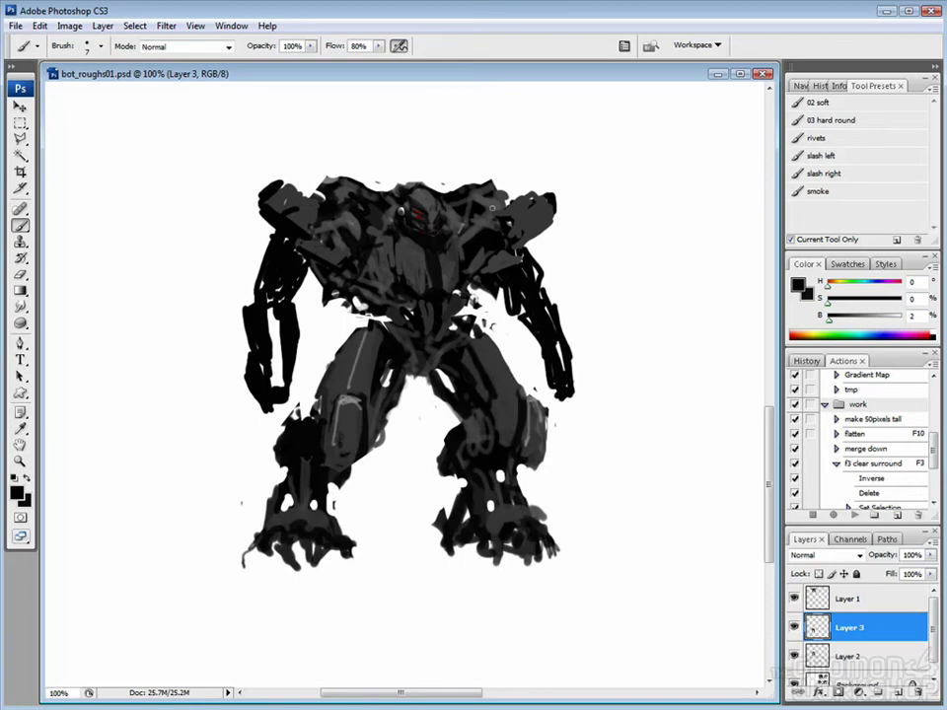
Paint grey over the left shoulder edge and a black stroke atop the right shoulder.
{"action": "left_click", "coordinate": [395, 257], "text": "alt"}
{"action": "left_click", "coordinate": [266, 336], "text": "alt"}
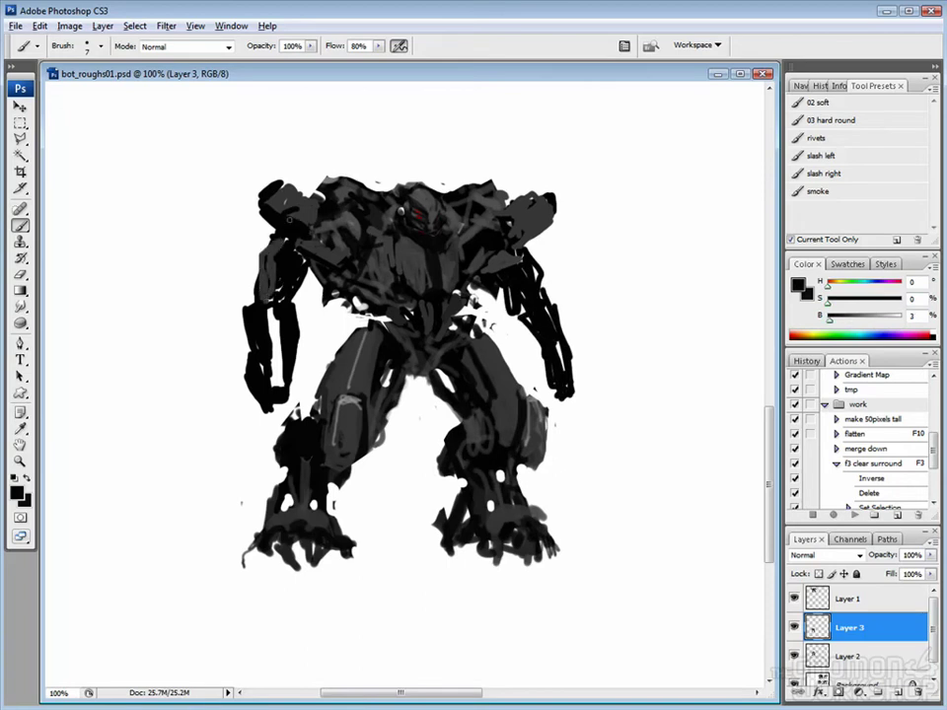
{"action": "mouse_move", "coordinate": [259, 246]}
{"action": "left_mouse_down"}
{"action": "mouse_move", "coordinate": [259, 217]}
{"action": "mouse_move", "coordinate": [336, 175]}
{"action": "mouse_move", "coordinate": [381, 165]}
{"action": "mouse_move", "coordinate": [351, 197]}
{"action": "left_mouse_up"}
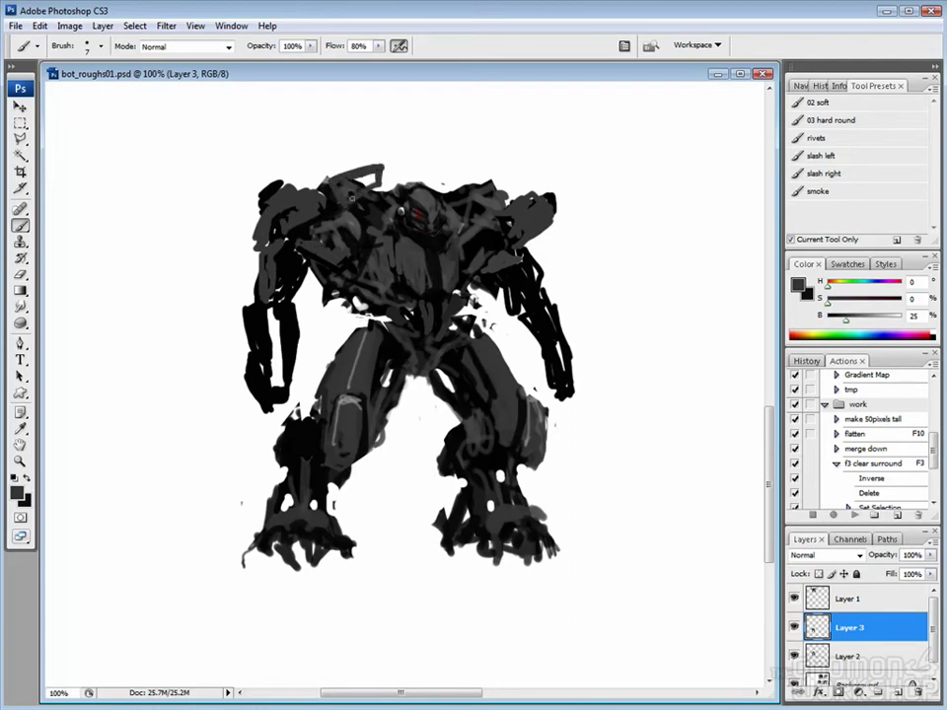
{"action": "left_click", "coordinate": [248, 140], "text": "alt"}
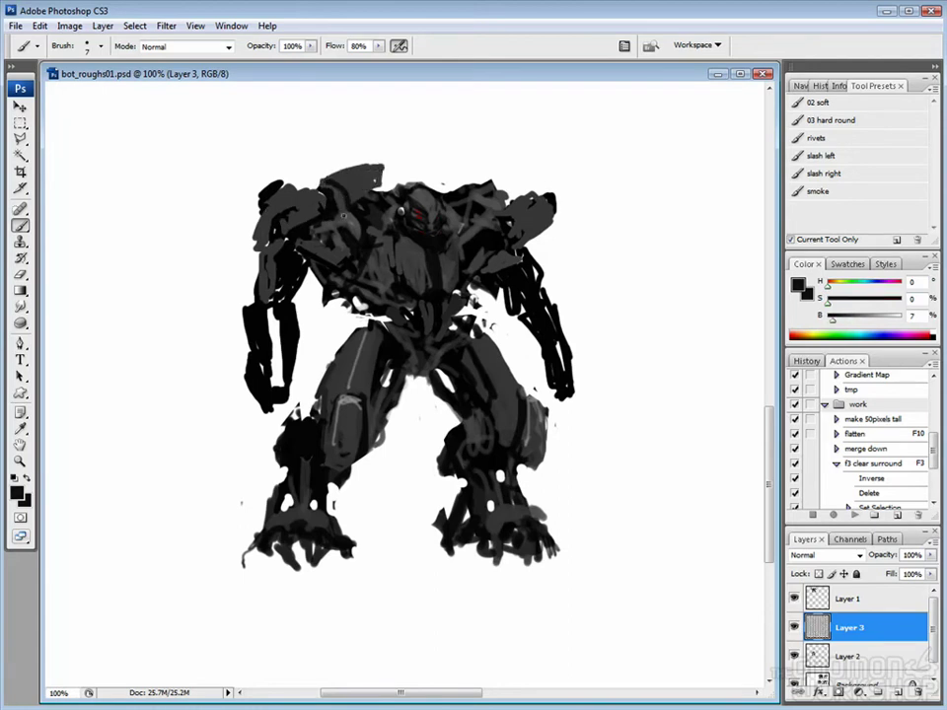
{"action": "left_click", "coordinate": [366, 199], "text": "alt"}
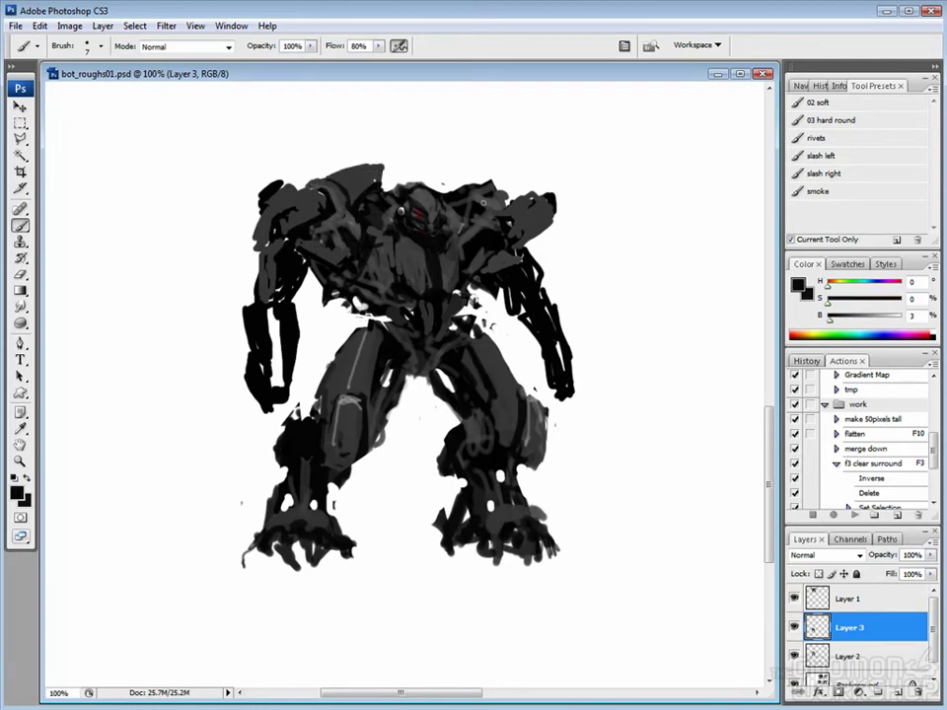
{"action": "left_click_drag", "start_coordinate": [452, 166], "coordinate": [482, 179]}
Thicken the edge of the left arm with near-black.
{"action": "key", "text": "e"}
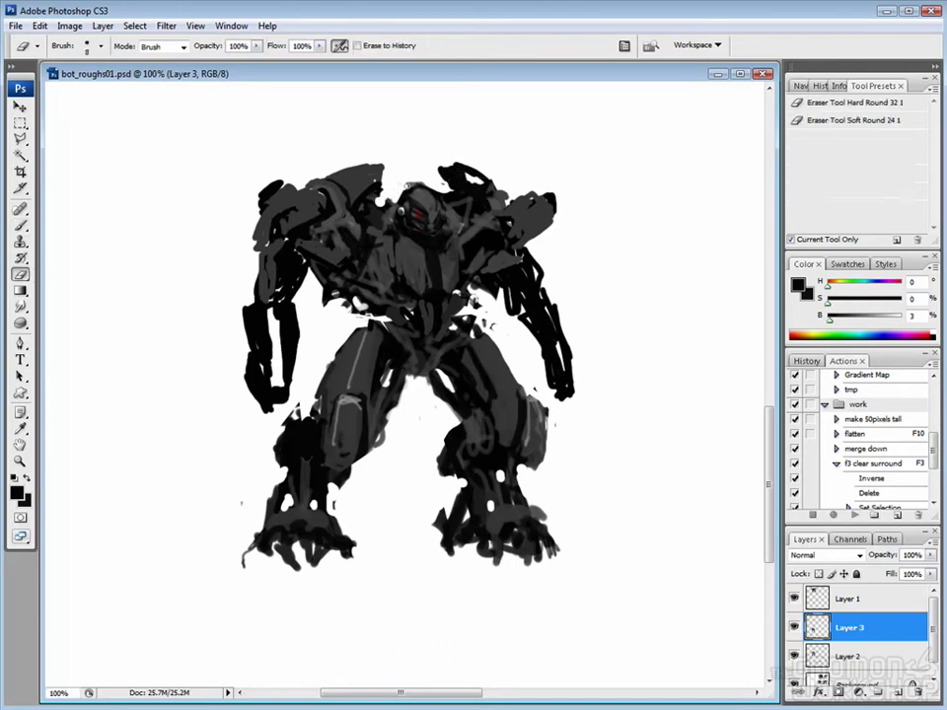
{"action": "key", "text": "b"}
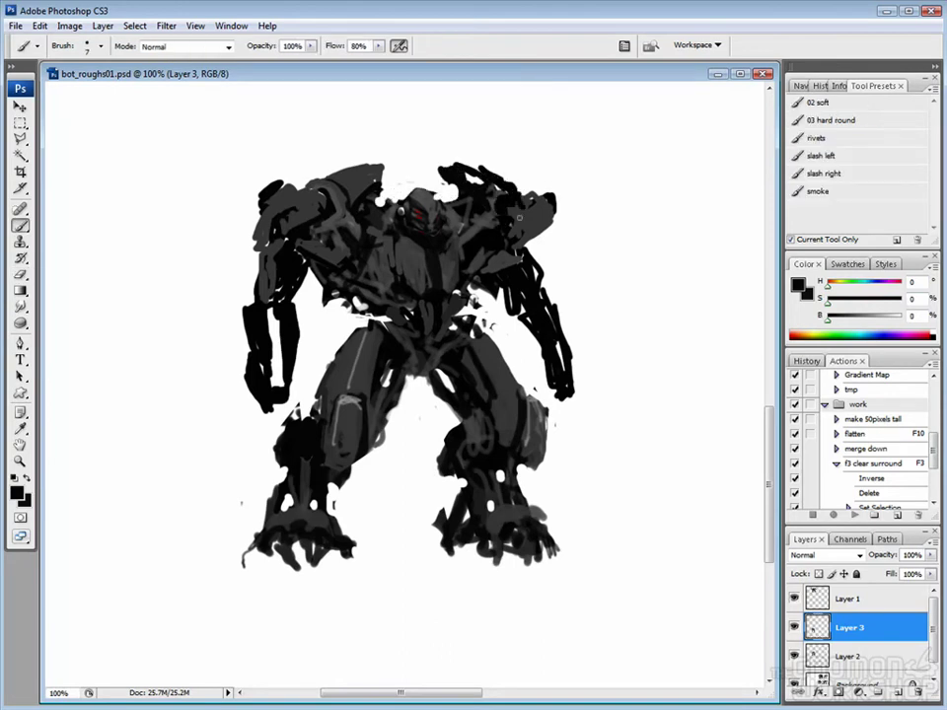
{"action": "key", "text": "e"}
{"action": "key", "text": "b"}
{"action": "left_click", "coordinate": [400, 202], "text": "alt"}
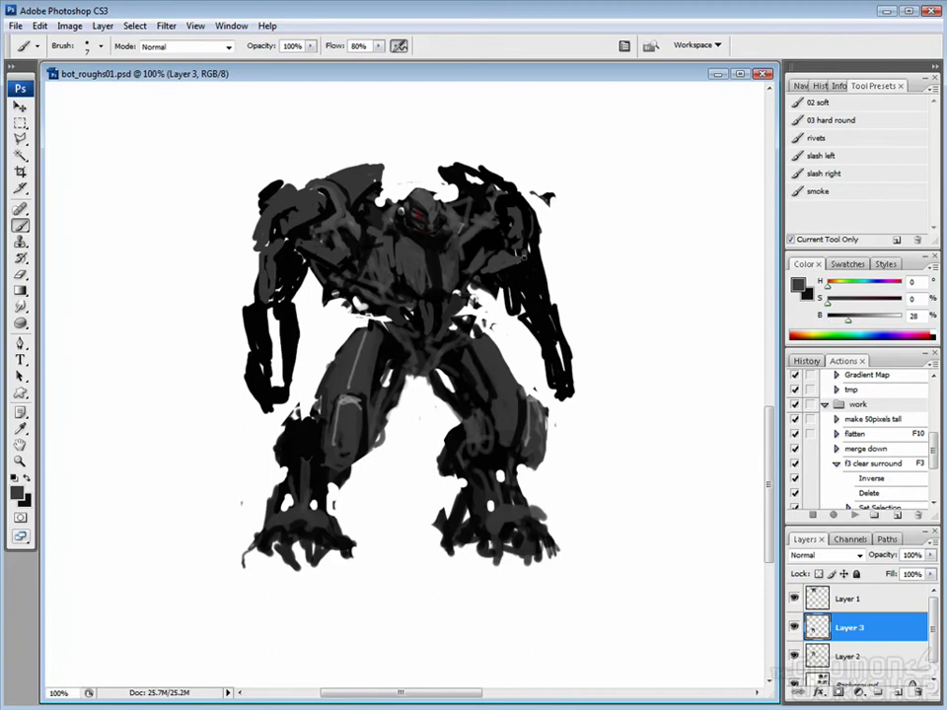
{"action": "left_click", "coordinate": [241, 219], "text": "alt"}
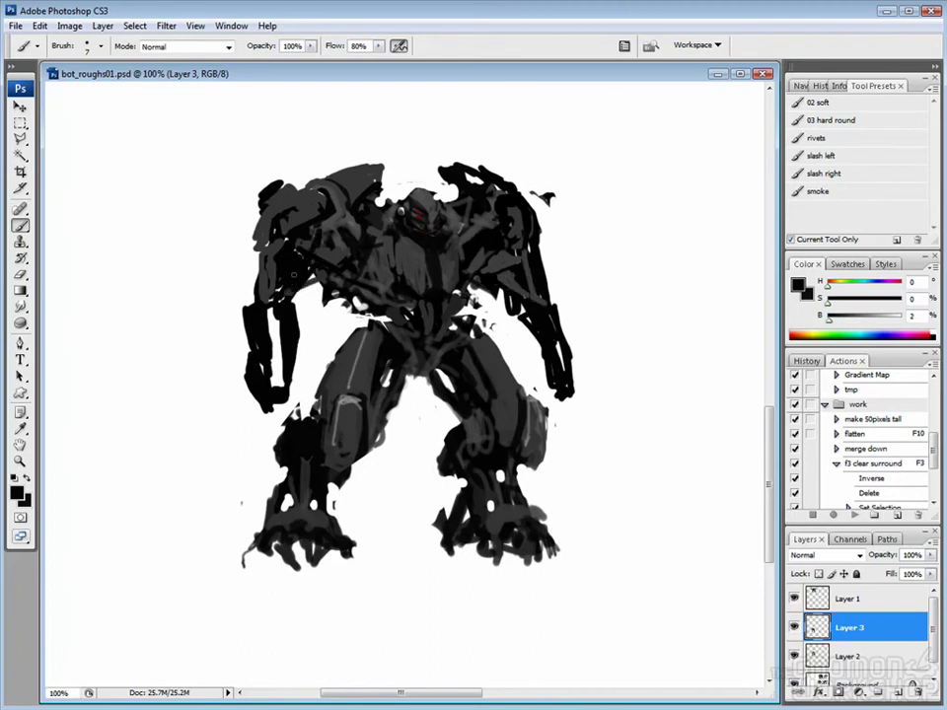
{"action": "left_click_drag", "start_coordinate": [242, 301], "coordinate": [248, 365]}
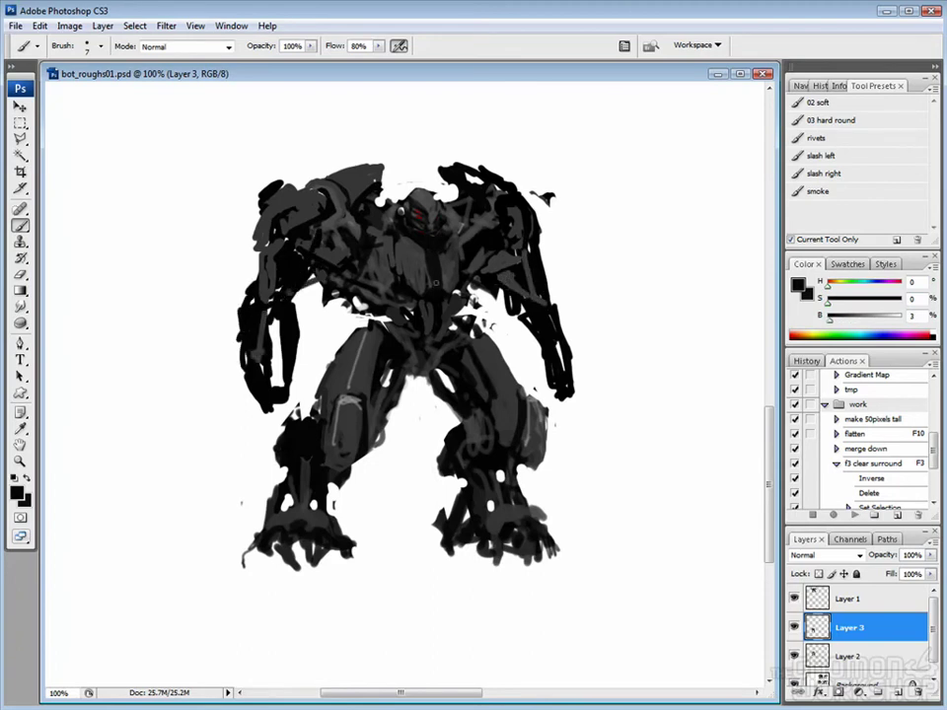
Rough in dark grey and near-black chest strokes, then shift the paint hue toward yellow.
{"action": "left_click", "coordinate": [434, 265], "text": "alt"}
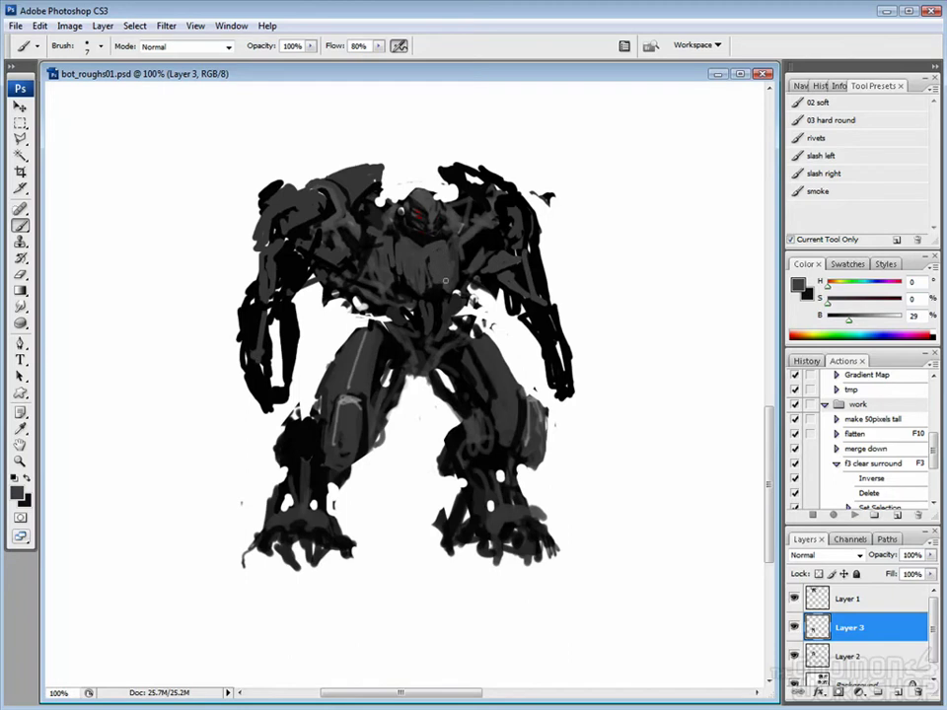
{"action": "left_click", "coordinate": [313, 215], "text": "alt"}
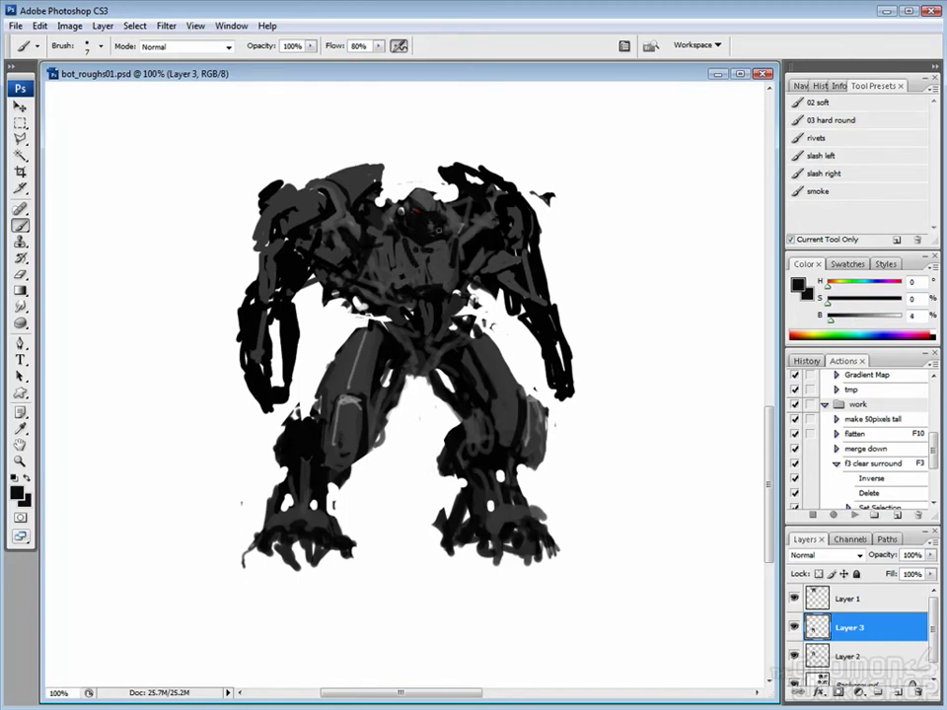
{"action": "left_click", "coordinate": [415, 200], "text": "alt"}
{"action": "left_click", "coordinate": [430, 205], "text": "alt"}
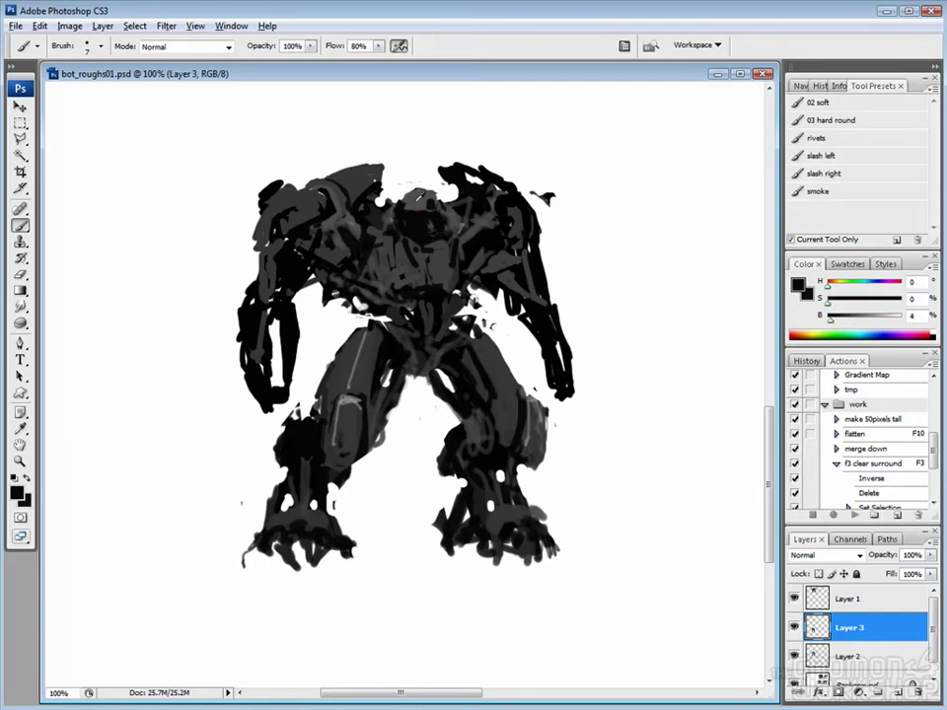
{"action": "left_click", "coordinate": [408, 243], "text": "alt"}
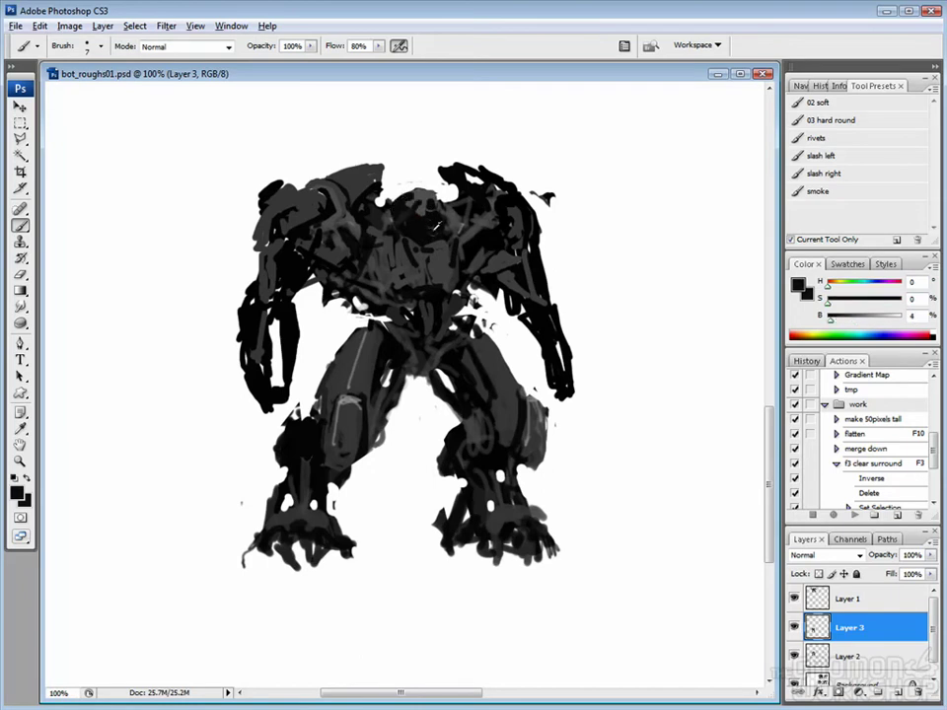
{"action": "left_click", "coordinate": [426, 225], "text": "alt"}
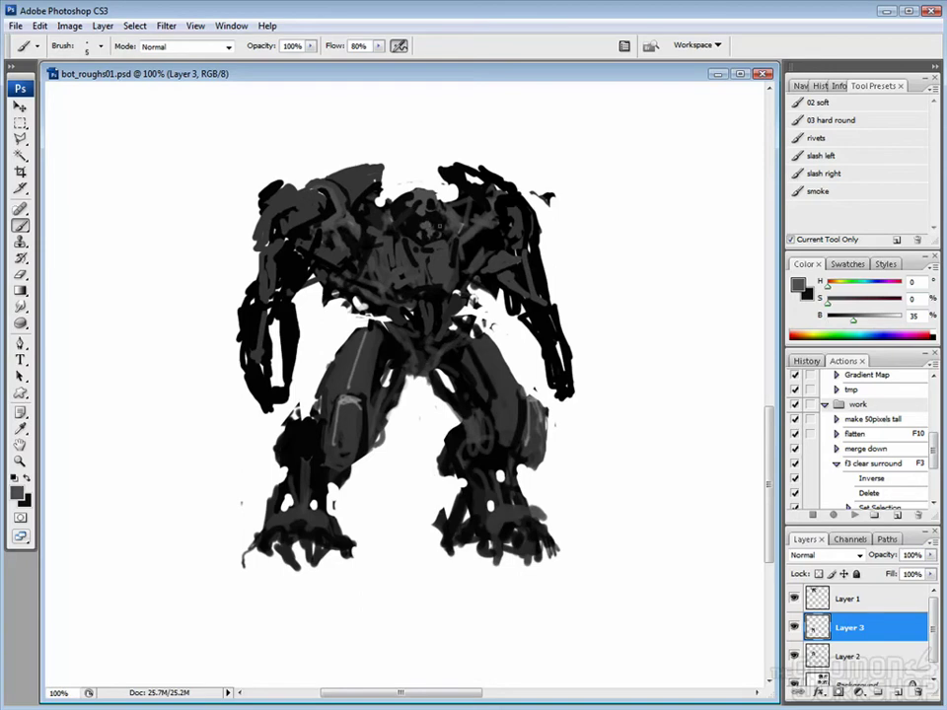
{"action": "left_click", "coordinate": [429, 239], "text": "alt"}
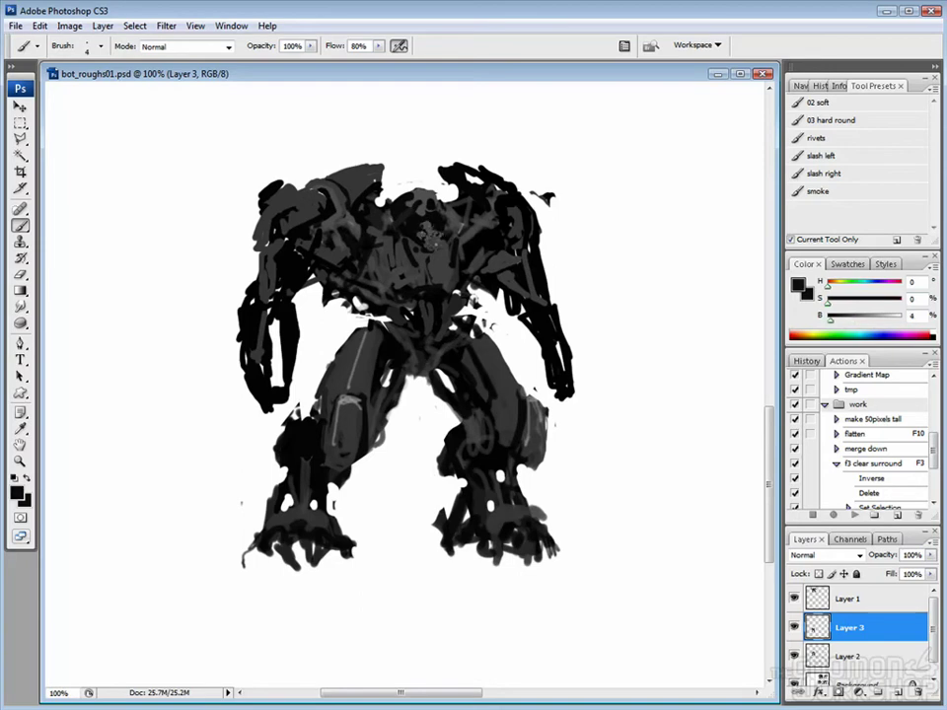
{"action": "left_click", "coordinate": [333, 177], "text": "alt"}
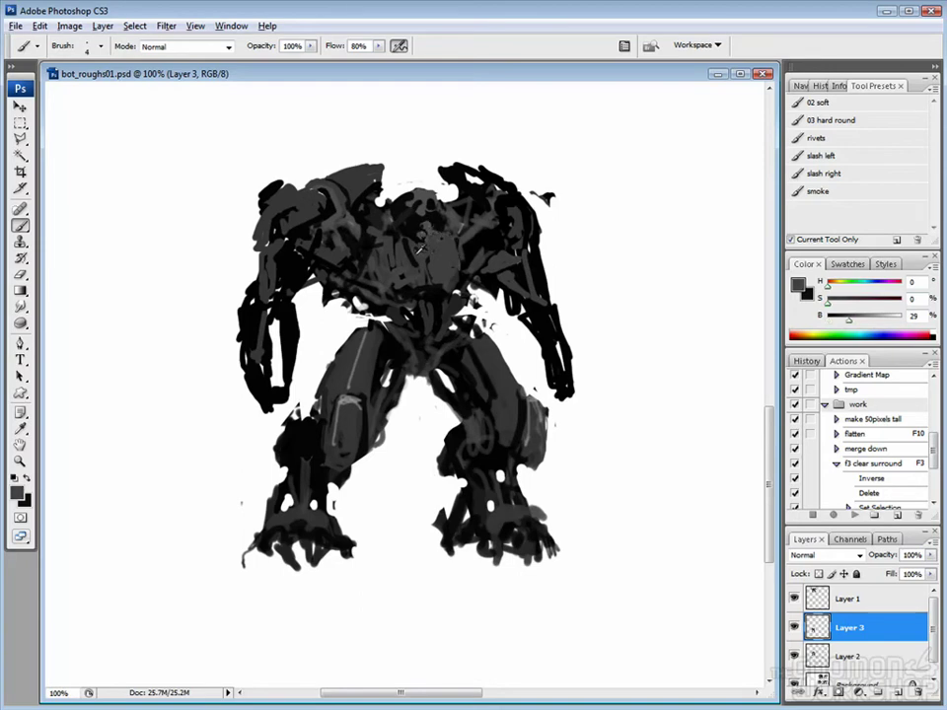
{"action": "left_click", "coordinate": [289, 174], "text": "alt"}
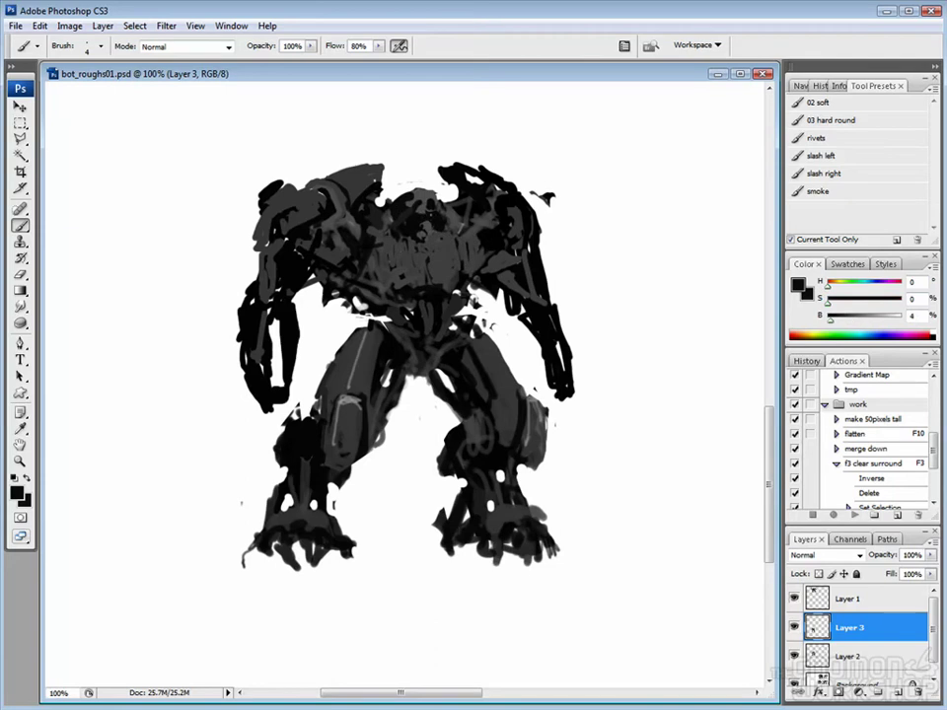
{"action": "left_click", "coordinate": [314, 156], "text": "alt"}
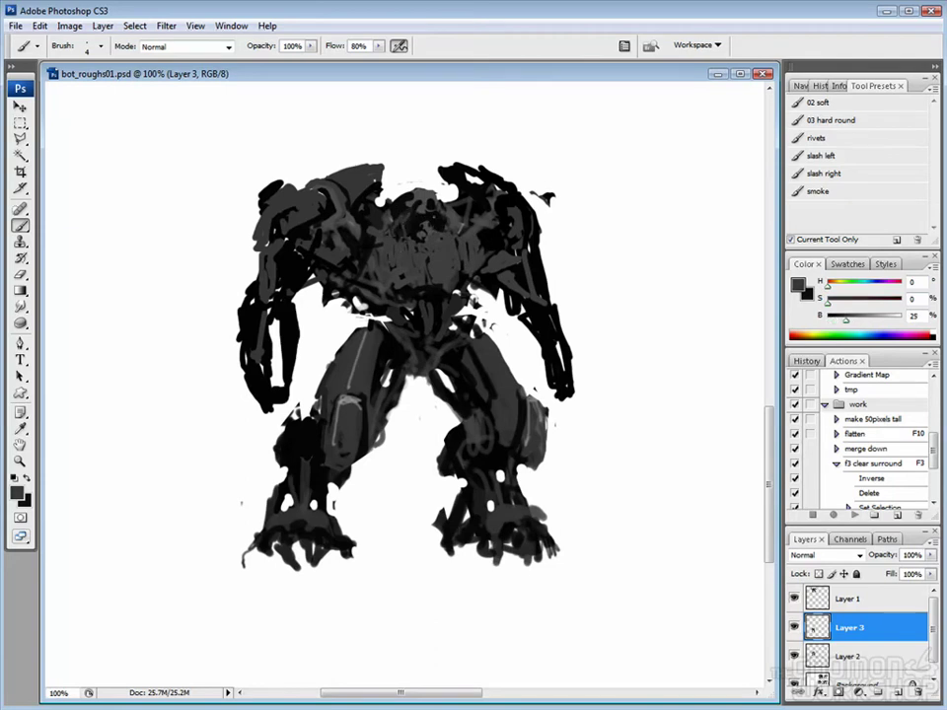
{"action": "left_click", "coordinate": [840, 282]}
Pick an olive-yellow paint colour, then touch up the shoulder with sampled dark greys and near-black.
{"action": "left_click_drag", "start_coordinate": [864, 298], "coordinate": [887, 327]}
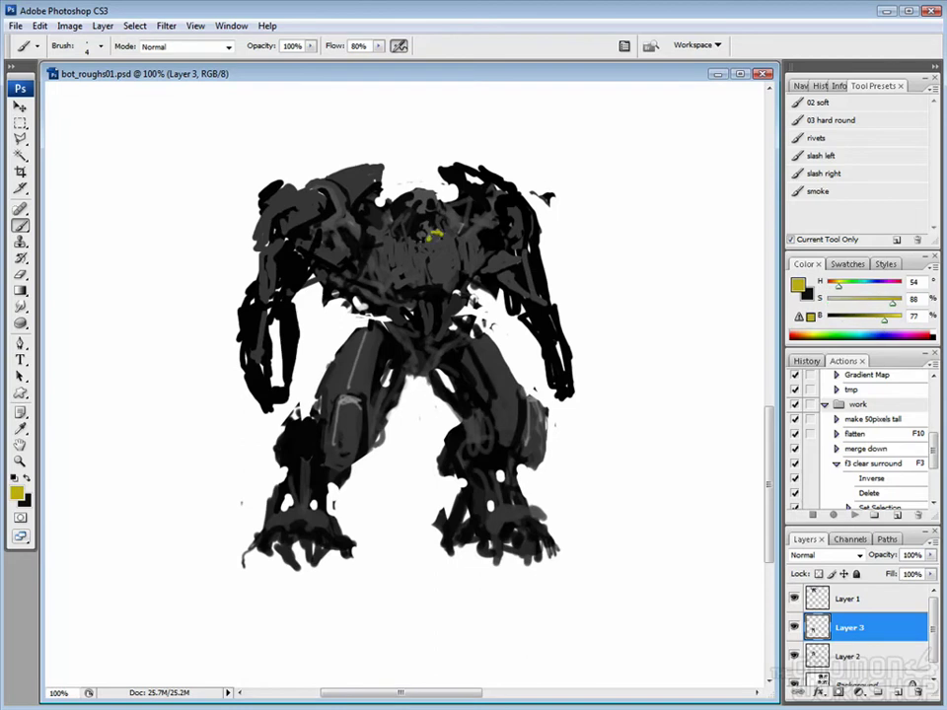
{"action": "left_click", "coordinate": [328, 173], "text": "alt"}
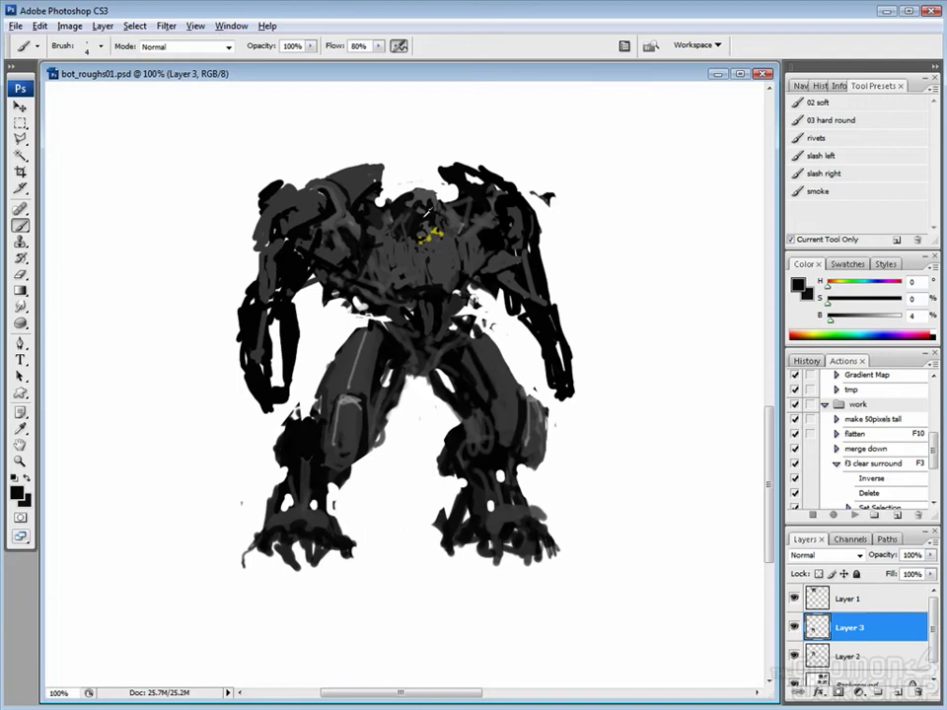
{"action": "left_click", "coordinate": [309, 155], "text": "alt"}
{"action": "left_click", "coordinate": [303, 150], "text": "alt"}
{"action": "key", "text": "e"}
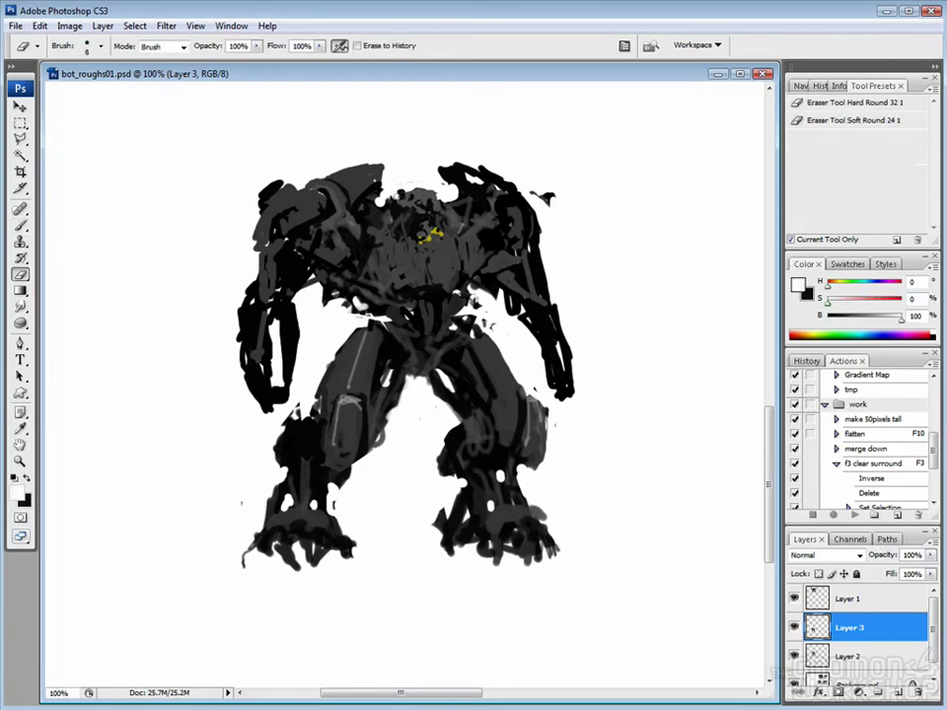
{"action": "key", "text": "b"}
{"action": "left_click", "coordinate": [311, 143], "text": "alt"}
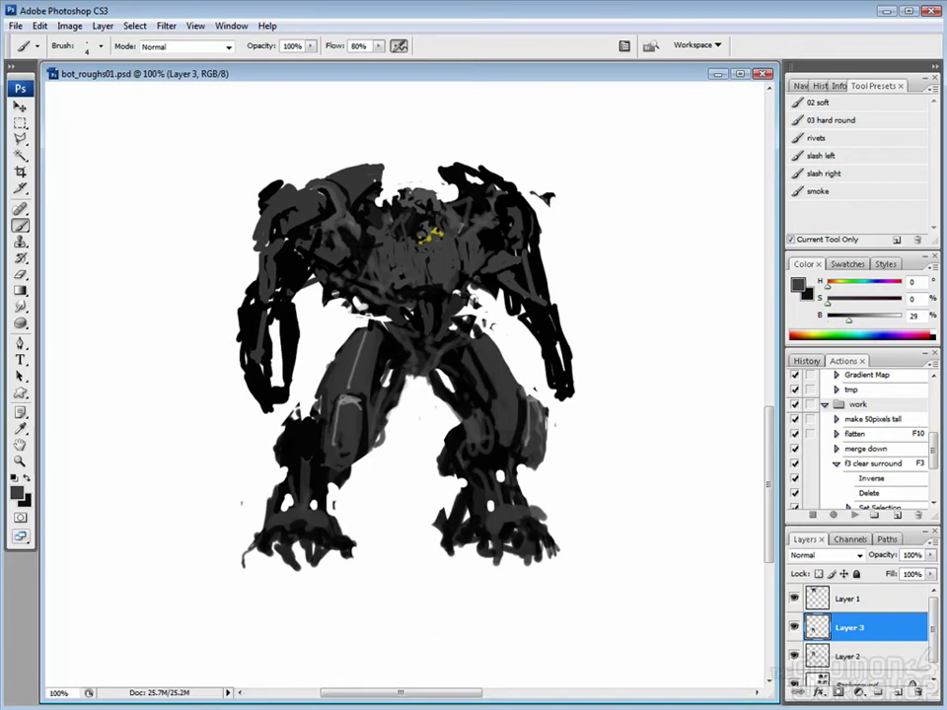
{"action": "left_click", "coordinate": [330, 170], "text": "alt"}
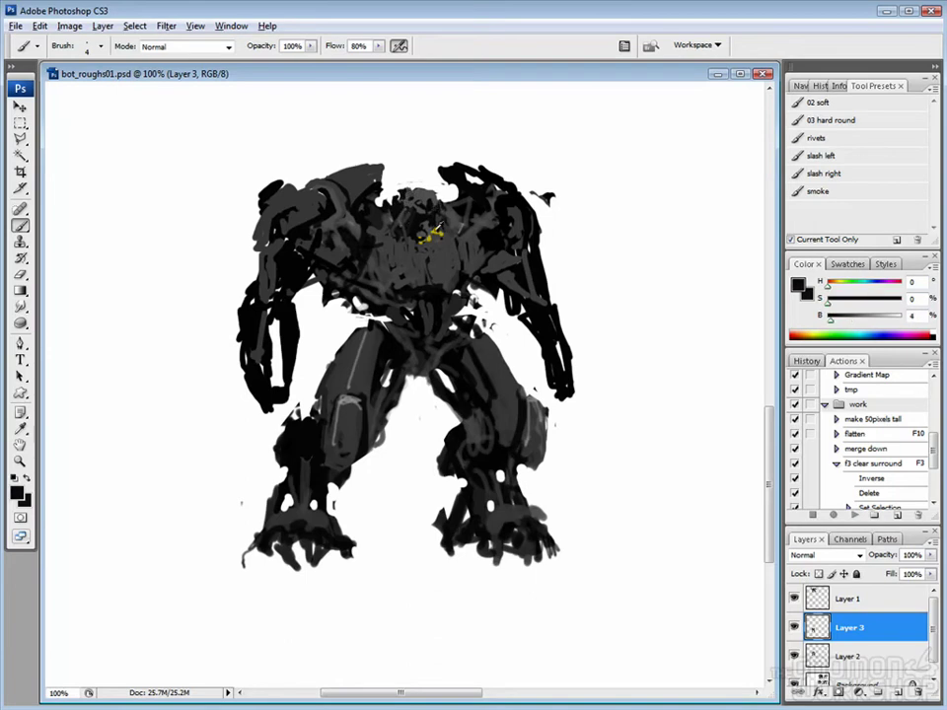
{"action": "left_click", "coordinate": [881, 316]}
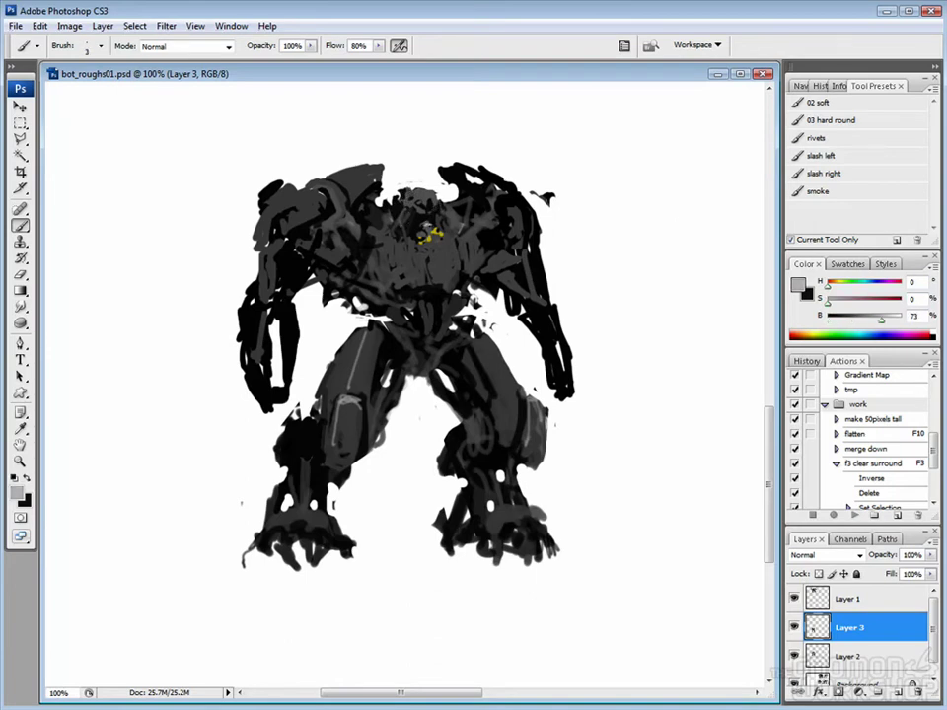
{"action": "left_click", "coordinate": [318, 171], "text": "alt"}
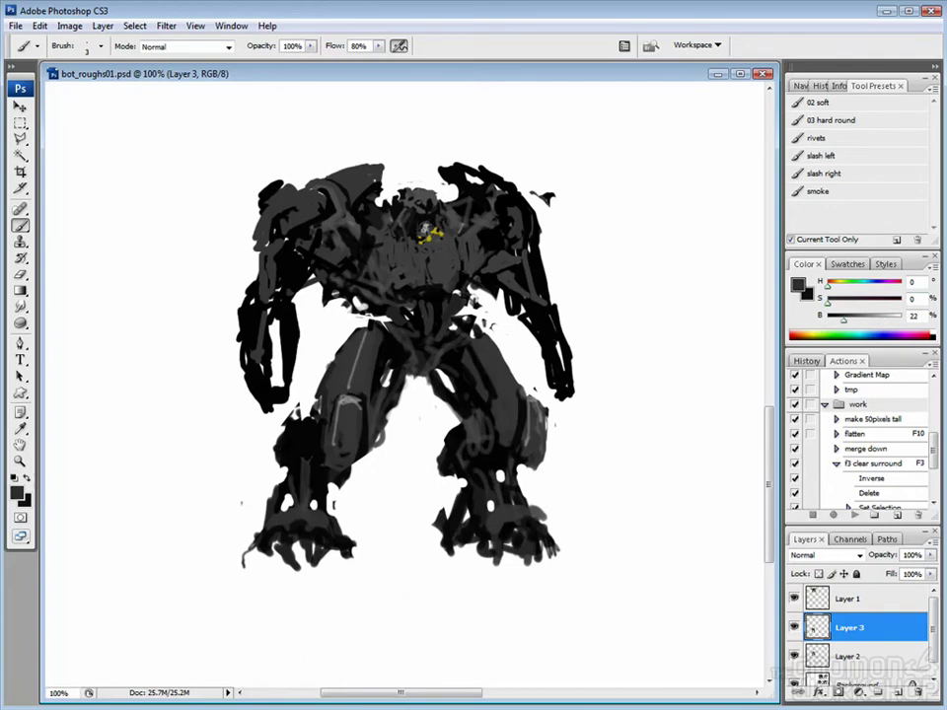
On a new layer with lower brush opacity, paint a black stroke along the left arm.
{"action": "key", "text": "ctrl+shift+alt+n"}
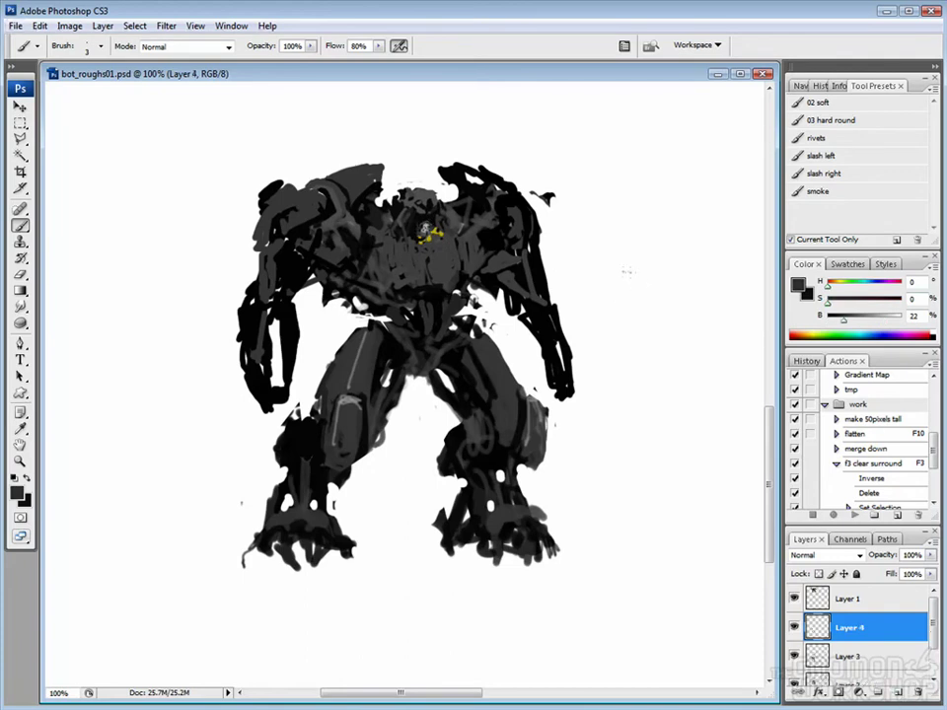
{"action": "left_click", "coordinate": [376, 237], "text": "alt"}
{"action": "left_click_drag", "start_coordinate": [264, 48], "coordinate": [228, 47]}
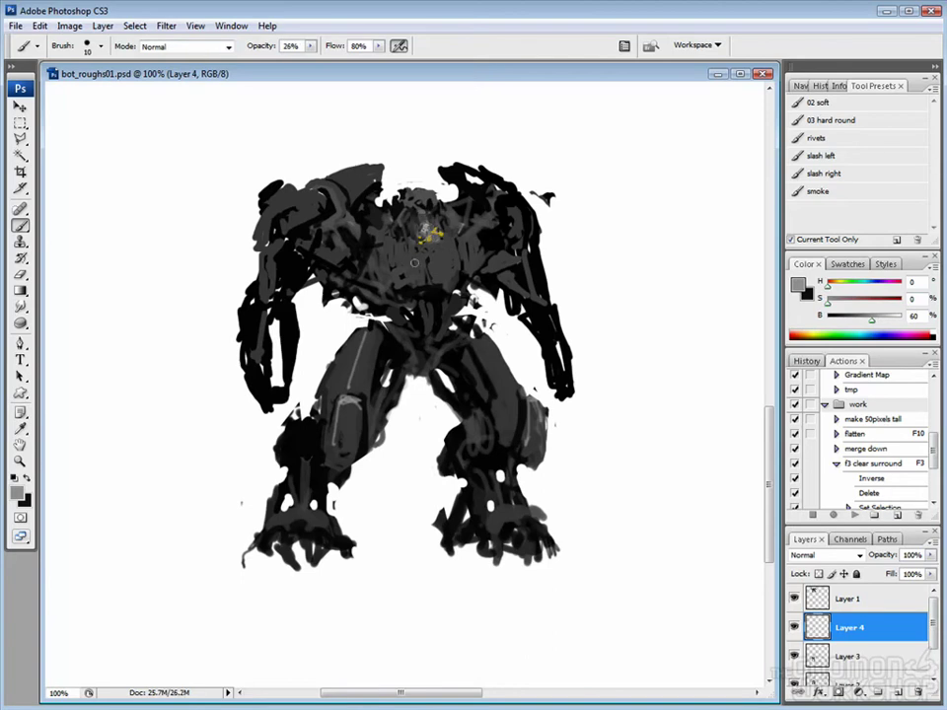
{"action": "key", "text": "bracketleft"}
{"action": "key", "text": "bracketleft"}
{"action": "key", "text": "bracketleft"}
{"action": "left_click", "coordinate": [357, 215], "text": "alt"}
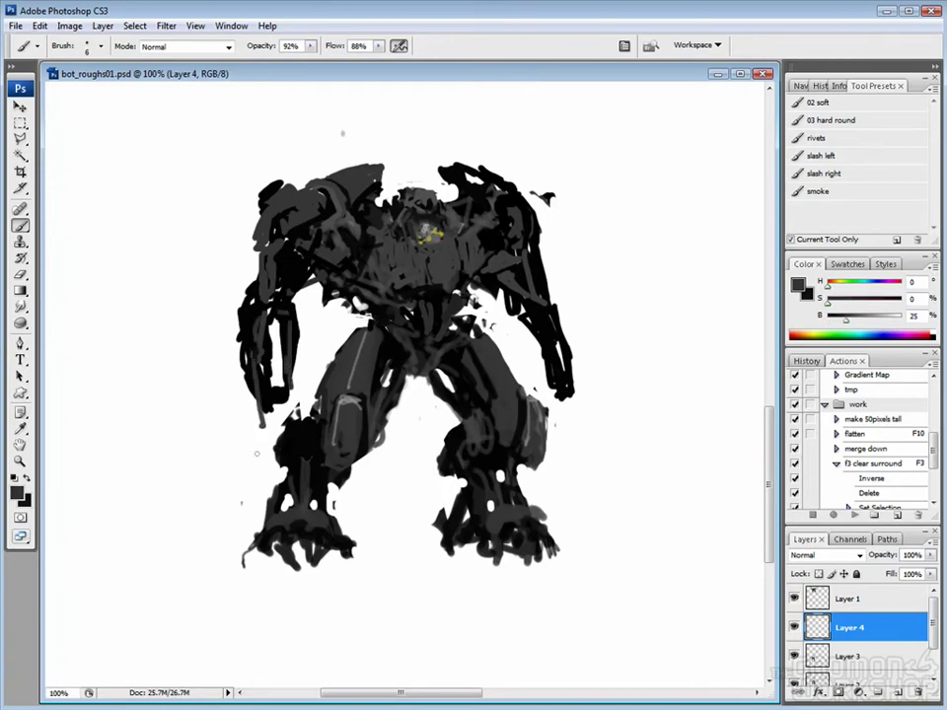
{"action": "key", "text": "BackSpace"}
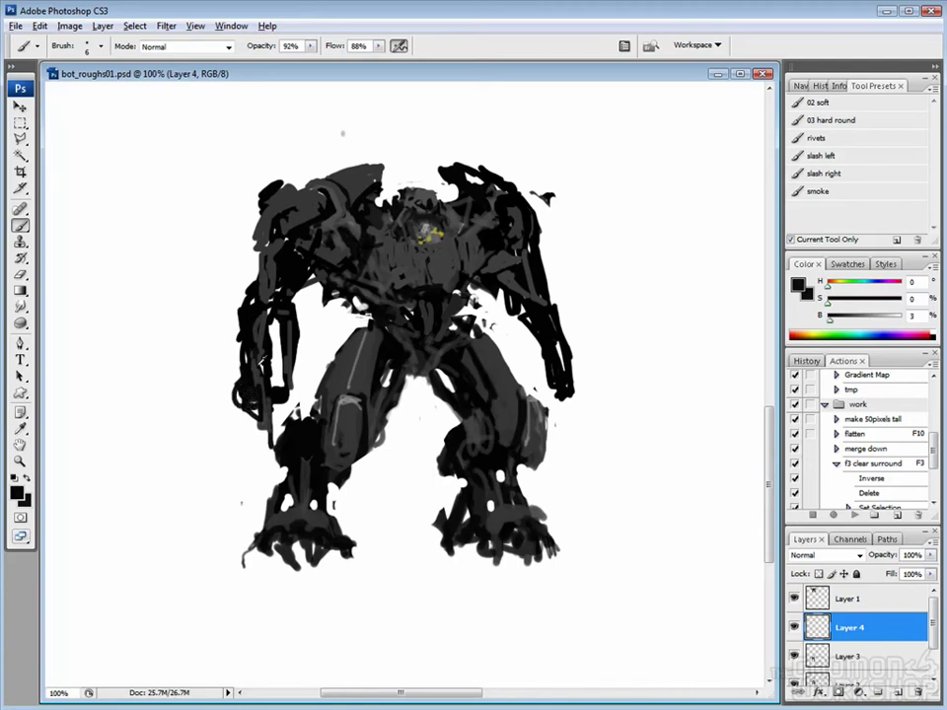
{"action": "mouse_move", "coordinate": [240, 371]}
{"action": "left_mouse_down"}
{"action": "mouse_move", "coordinate": [261, 321]}
{"action": "mouse_move", "coordinate": [241, 298]}
{"action": "mouse_move", "coordinate": [246, 333]}
{"action": "mouse_move", "coordinate": [226, 239]}
{"action": "mouse_move", "coordinate": [236, 371]}
{"action": "mouse_move", "coordinate": [225, 227]}
{"action": "left_mouse_up"}
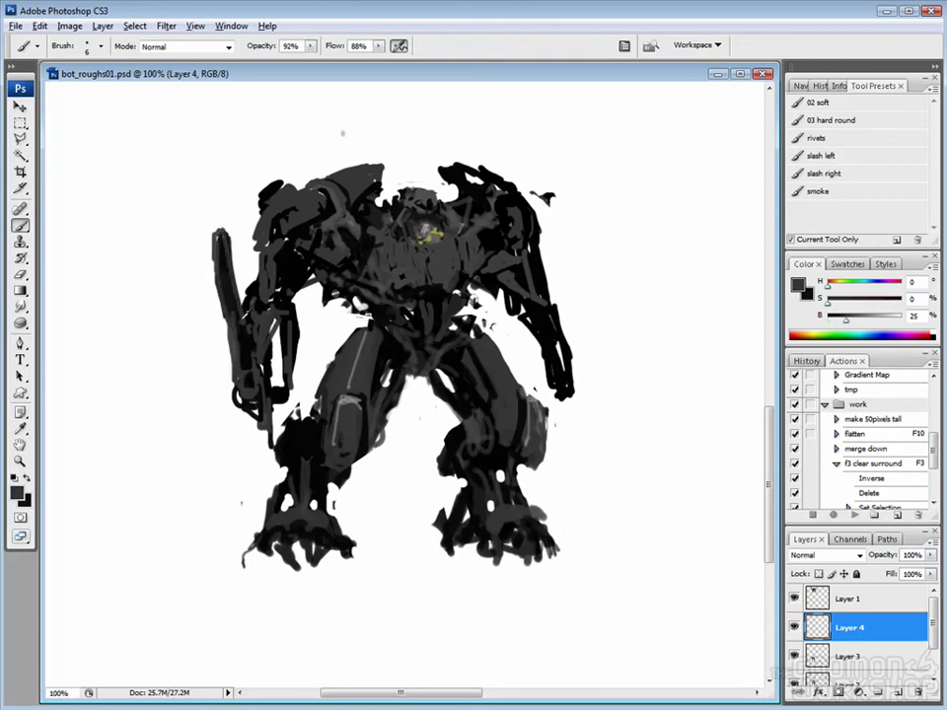
Extend the dark blade along the lower left arm and adjust an area at the lower left.
{"action": "key", "text": "e"}
{"action": "key", "text": "b"}
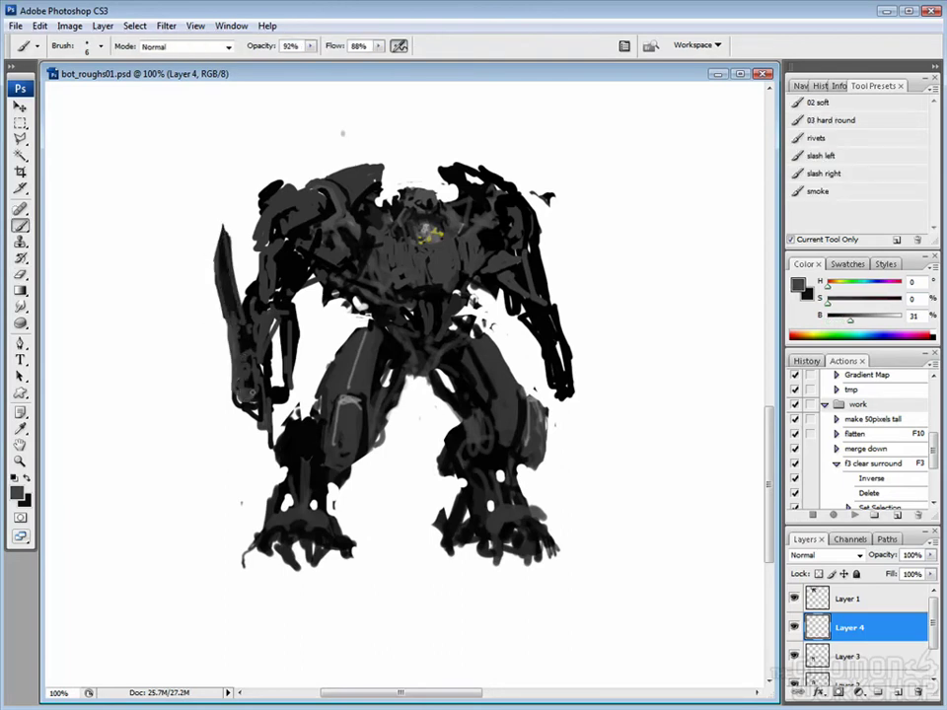
{"action": "left_click_drag", "start_coordinate": [249, 355], "coordinate": [260, 394]}
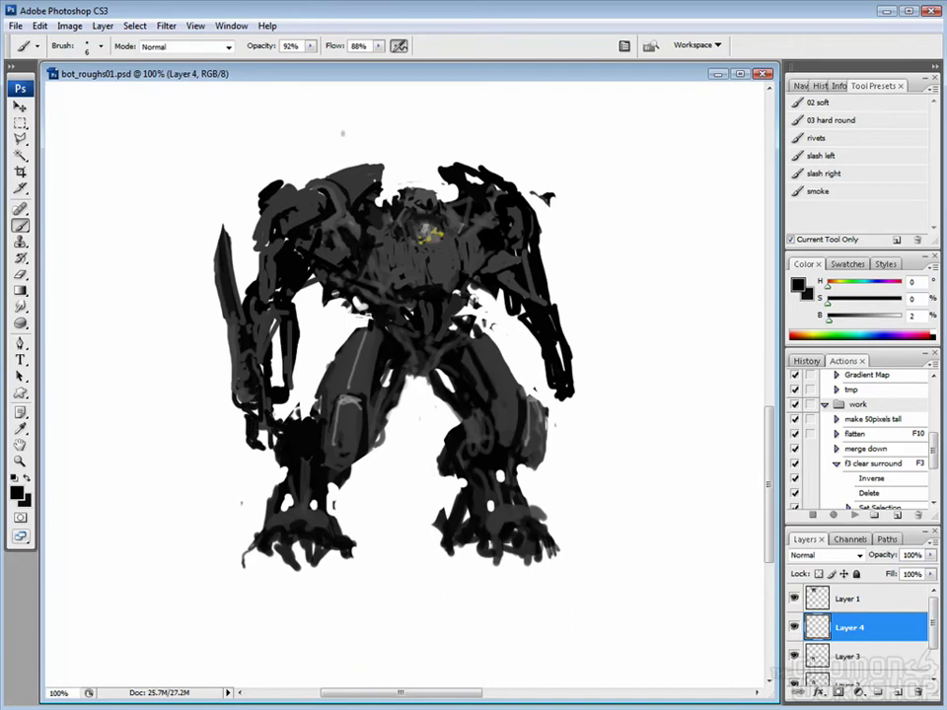
{"action": "left_click", "coordinate": [207, 324], "text": "alt"}
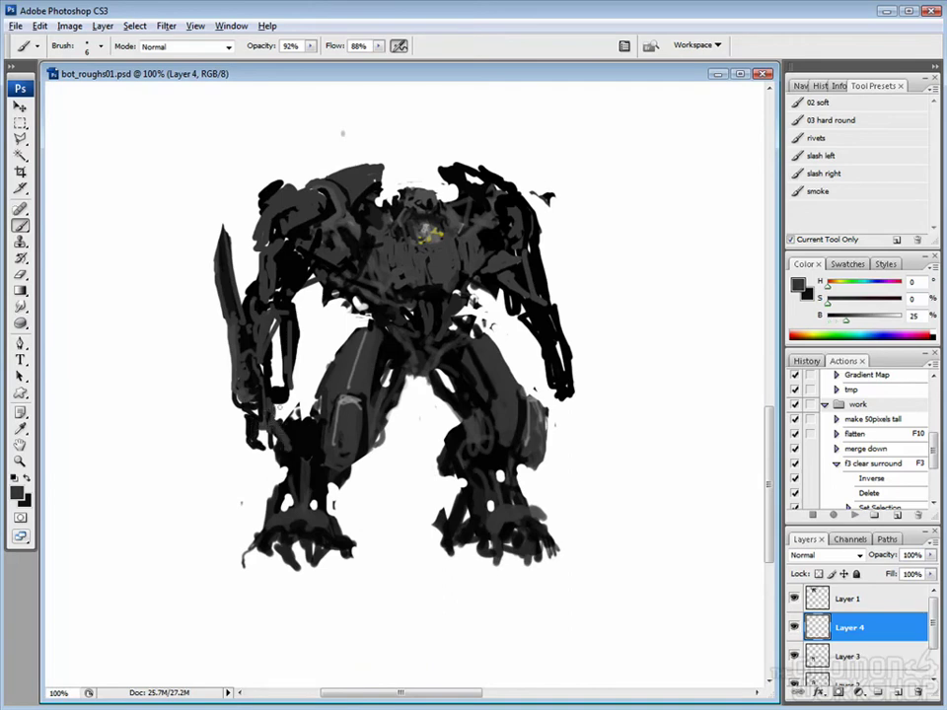
{"action": "left_click", "coordinate": [215, 296], "text": "alt"}
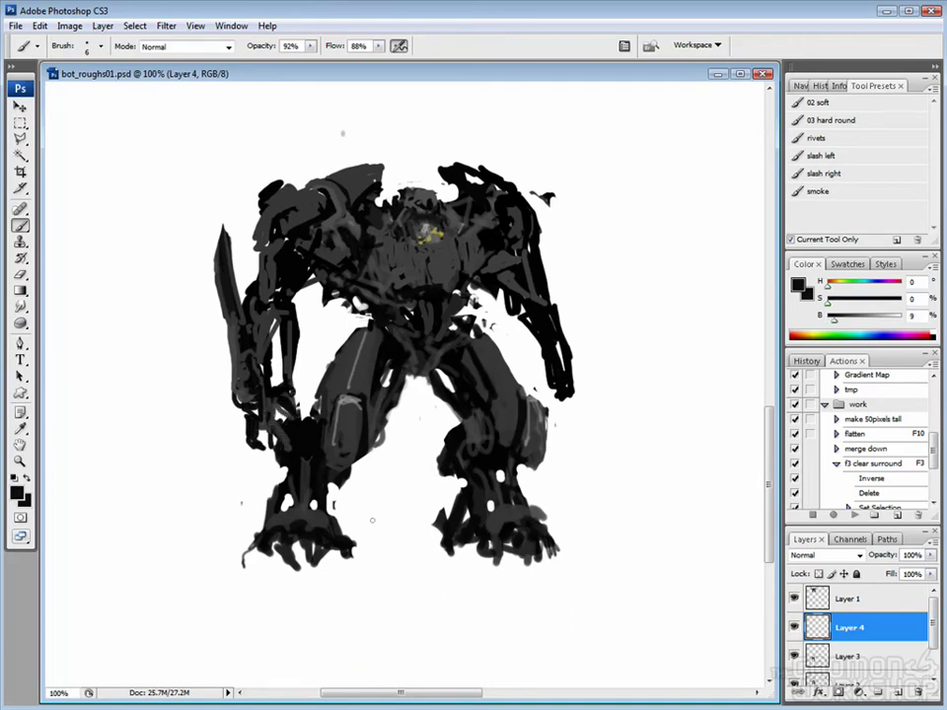
{"action": "key", "text": "l"}
{"action": "left_click_drag", "start_coordinate": [229, 490], "coordinate": [375, 570]}
{"action": "key", "text": "v"}
{"action": "key", "text": "ctrl+d"}
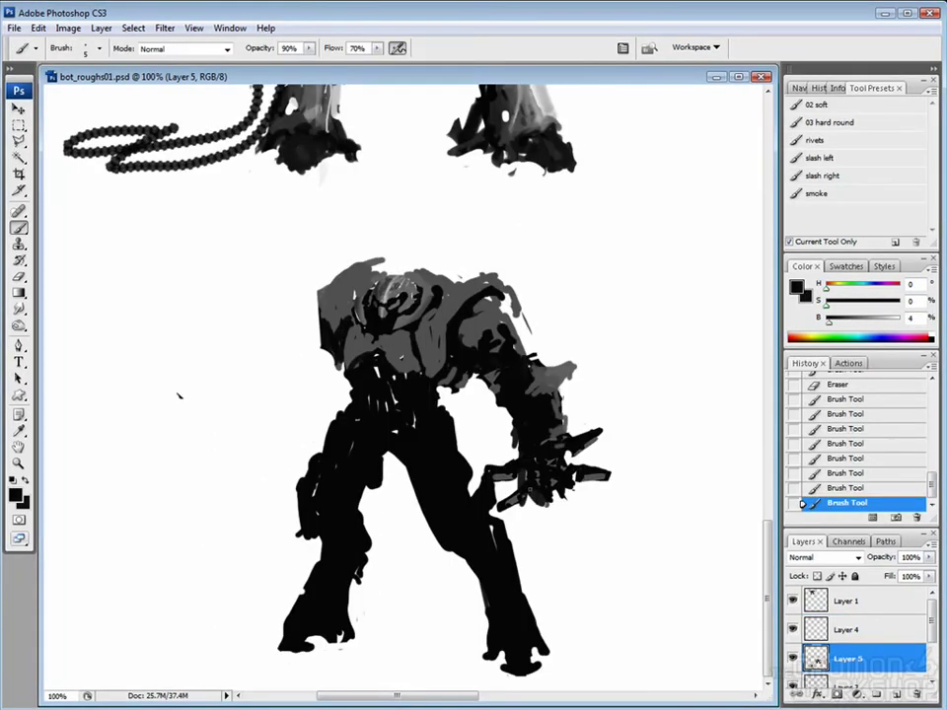
Undo the last edit and erase parts of the rough strokes on the robot's right side.
{"action": "key", "text": "ctrl+z"}
{"action": "key", "text": "ctrl+z"}
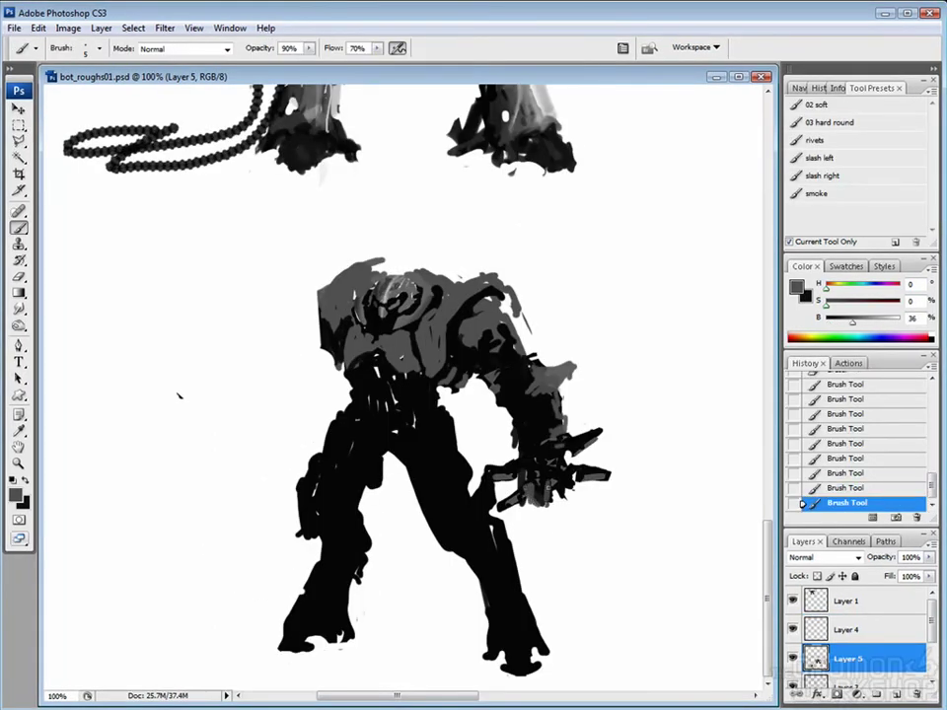
{"action": "key", "text": "e"}
{"action": "left_click_drag", "start_coordinate": [507, 400], "coordinate": [523, 414]}
{"action": "mouse_move", "coordinate": [522, 414]}
{"action": "left_mouse_down"}
{"action": "mouse_move", "coordinate": [538, 429]}
{"action": "mouse_move", "coordinate": [548, 419]}
{"action": "left_mouse_up"}
{"action": "mouse_move", "coordinate": [542, 424]}
{"action": "left_mouse_down"}
{"action": "mouse_move", "coordinate": [552, 439]}
{"action": "mouse_move", "coordinate": [540, 449]}
{"action": "left_mouse_up"}
{"action": "left_click_drag", "start_coordinate": [513, 415], "coordinate": [525, 426]}
Paint small dark strokes across the robot's chest.
{"action": "key", "text": "b"}
{"action": "left_click_drag", "start_coordinate": [390, 310], "coordinate": [394, 325]}
{"action": "left_click_drag", "start_coordinate": [392, 316], "coordinate": [396, 331]}
{"action": "left_click_drag", "start_coordinate": [389, 321], "coordinate": [395, 337]}
{"action": "left_click_drag", "start_coordinate": [392, 326], "coordinate": [399, 340]}
{"action": "key", "text": "e"}
{"action": "key", "text": "b"}
{"action": "mouse_move", "coordinate": [397, 296]}
{"action": "left_mouse_down"}
{"action": "mouse_move", "coordinate": [413, 300]}
{"action": "mouse_move", "coordinate": [373, 307]}
{"action": "left_mouse_up"}
{"action": "key", "text": "e"}
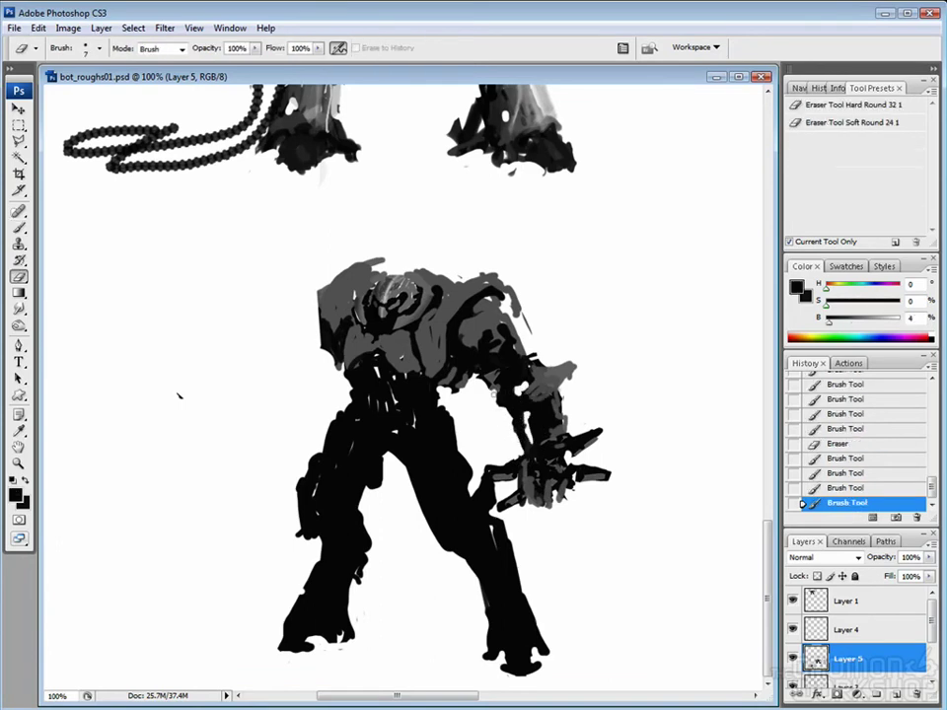
{"action": "key", "text": "b"}
Sample dark grey and paint a thick grey left arm reaching down, plus a right-shoulder stroke.
{"action": "left_click", "coordinate": [483, 336], "text": "alt"}
{"action": "mouse_move", "coordinate": [498, 306]}
{"action": "left_mouse_down"}
{"action": "mouse_move", "coordinate": [492, 349]}
{"action": "mouse_move", "coordinate": [524, 335]}
{"action": "mouse_move", "coordinate": [516, 367]}
{"action": "mouse_move", "coordinate": [506, 326]}
{"action": "mouse_move", "coordinate": [515, 365]}
{"action": "left_mouse_up"}
{"action": "left_click", "coordinate": [505, 334], "text": "alt"}
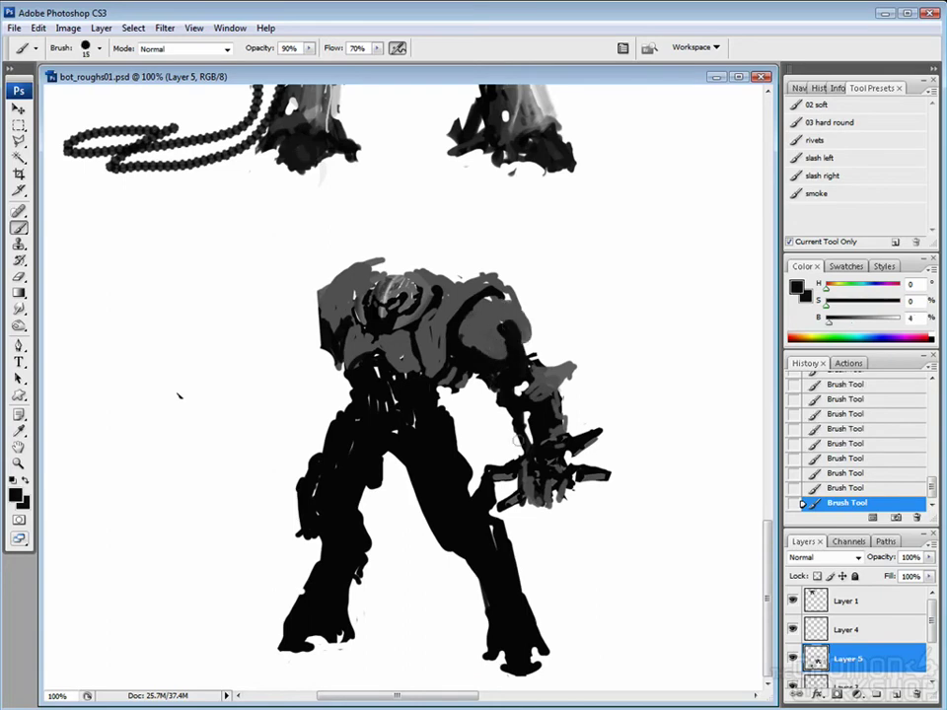
{"action": "mouse_move", "coordinate": [340, 310]}
{"action": "left_mouse_down"}
{"action": "mouse_move", "coordinate": [306, 326]}
{"action": "mouse_move", "coordinate": [282, 435]}
{"action": "mouse_move", "coordinate": [245, 481]}
{"action": "left_mouse_up"}
{"action": "key", "text": "bracketleft"}
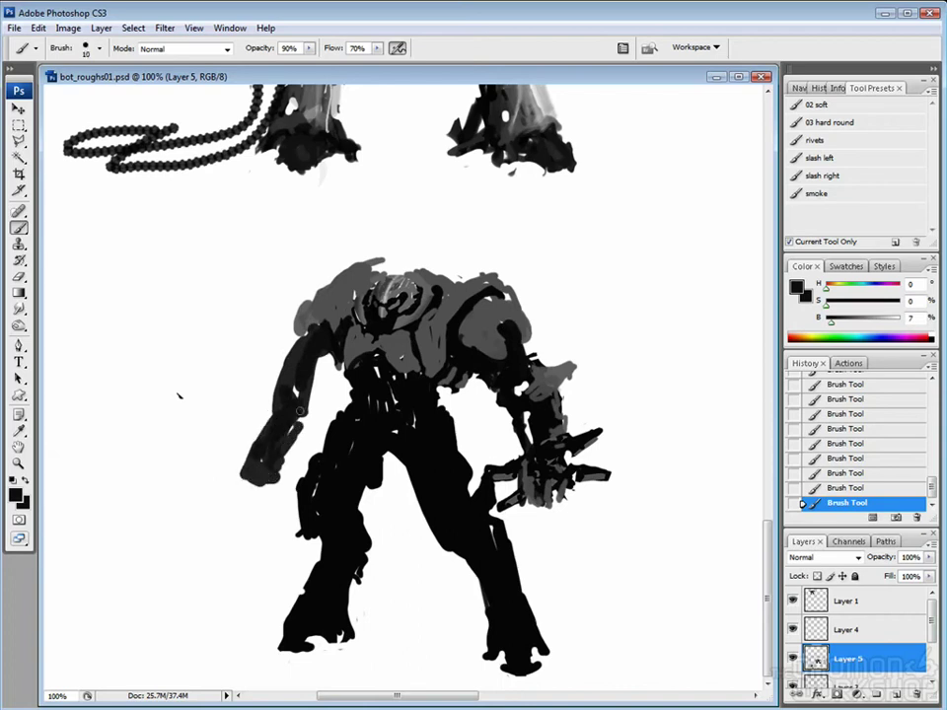
{"action": "left_click", "coordinate": [323, 383], "text": "alt"}
Scratch white marks into the left upper arm and touch up the dark strokes there.
{"action": "key", "text": "r"}
{"action": "key", "text": "e"}
{"action": "left_click_drag", "start_coordinate": [271, 390], "coordinate": [286, 405]}
{"action": "mouse_move", "coordinate": [284, 345]}
{"action": "left_mouse_down"}
{"action": "mouse_move", "coordinate": [296, 394]}
{"action": "mouse_move", "coordinate": [288, 380]}
{"action": "left_mouse_up"}
{"action": "key", "text": "b"}
{"action": "left_click_drag", "start_coordinate": [286, 360], "coordinate": [288, 390]}
{"action": "left_click_drag", "start_coordinate": [284, 375], "coordinate": [289, 395]}
{"action": "key", "text": "e"}
{"action": "left_click_drag", "start_coordinate": [278, 375], "coordinate": [287, 399]}
{"action": "key", "text": "b"}
{"action": "left_click_drag", "start_coordinate": [284, 370], "coordinate": [288, 384]}
Fill in the pelvis and upper legs, then erase around the left leg.
{"action": "left_click_drag", "start_coordinate": [227, 426], "coordinate": [234, 445]}
{"action": "left_click_drag", "start_coordinate": [367, 470], "coordinate": [372, 477]}
{"action": "left_click_drag", "start_coordinate": [392, 414], "coordinate": [403, 468]}
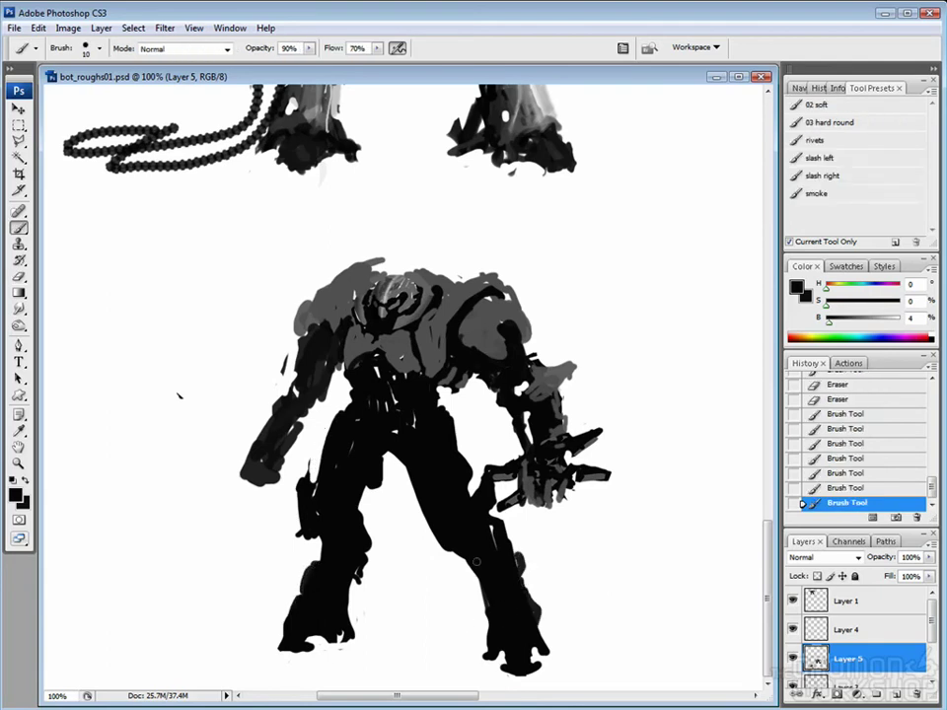
{"action": "left_click_drag", "start_coordinate": [341, 415], "coordinate": [361, 444]}
{"action": "key", "text": "e"}
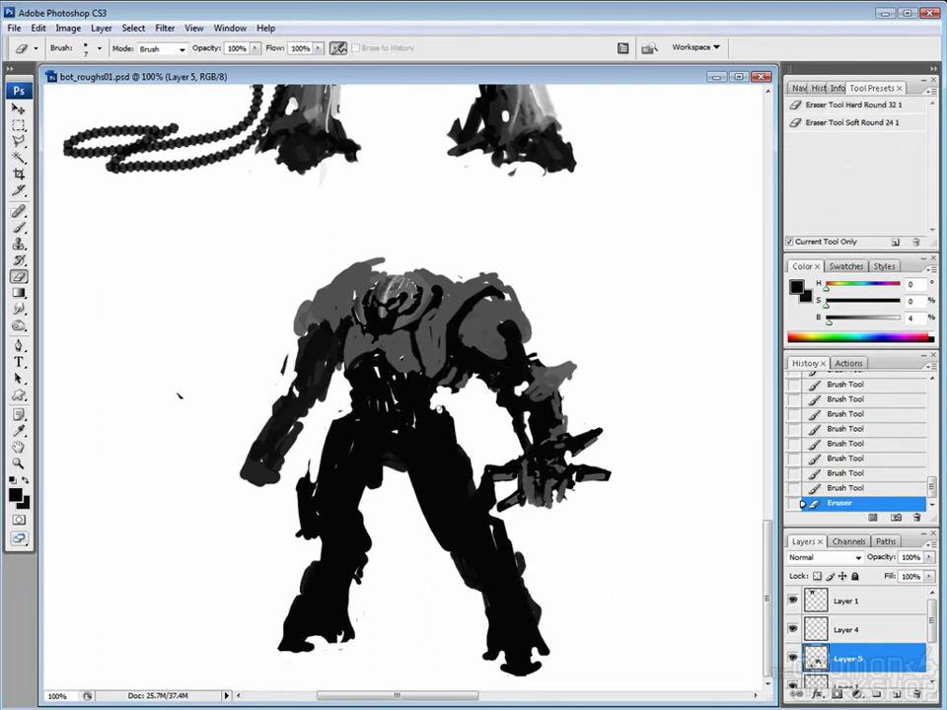
{"action": "left_click_drag", "start_coordinate": [328, 306], "coordinate": [341, 329]}
{"action": "left_click_drag", "start_coordinate": [338, 314], "coordinate": [351, 344]}
Outline the robot's left leg with the Polygonal Lasso.
{"action": "key", "text": "l"}
{"action": "left_click", "coordinate": [330, 434]}
{"action": "left_click", "coordinate": [390, 483]}
{"action": "left_click", "coordinate": [360, 663]}
{"action": "double_click", "coordinate": [284, 662]}
Move the left leg down, then select the right leg and rotate it about 4.8°.
{"action": "left_click_drag", "start_coordinate": [346, 552], "coordinate": [341, 567]}
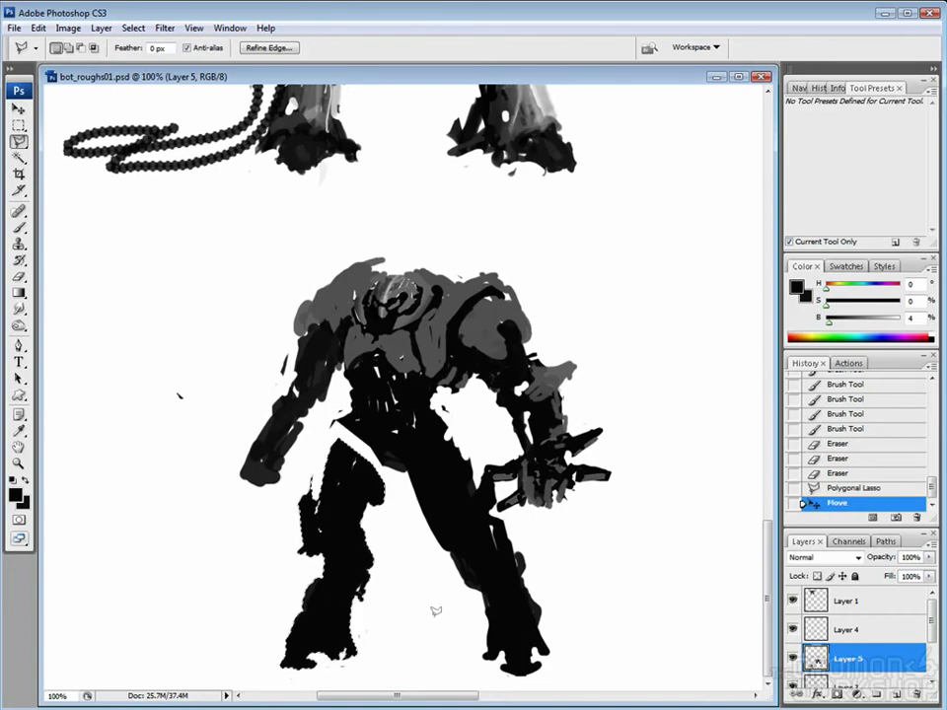
{"action": "left_click", "coordinate": [399, 419]}
{"action": "left_click", "coordinate": [429, 636]}
{"action": "left_click", "coordinate": [522, 651]}
{"action": "left_click", "coordinate": [567, 552]}
{"action": "double_click", "coordinate": [459, 424]}
{"action": "key", "text": "ctrl+t"}
{"action": "left_click_drag", "start_coordinate": [553, 691], "coordinate": [498, 610]}
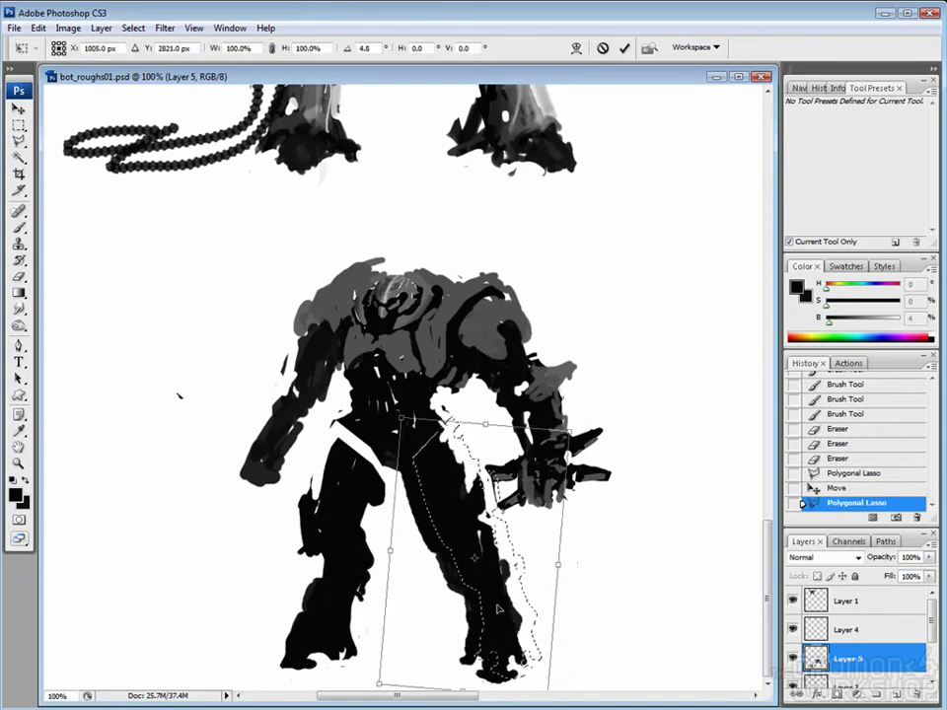
{"action": "key", "text": "Return"}
{"action": "key", "text": "ctrl+d"}
Darken the gap between the legs and the robot's right arm area.
{"action": "key", "text": "b"}
{"action": "mouse_move", "coordinate": [355, 439]}
{"action": "left_mouse_down"}
{"action": "mouse_move", "coordinate": [384, 478]}
{"action": "mouse_move", "coordinate": [380, 419]}
{"action": "left_mouse_up"}
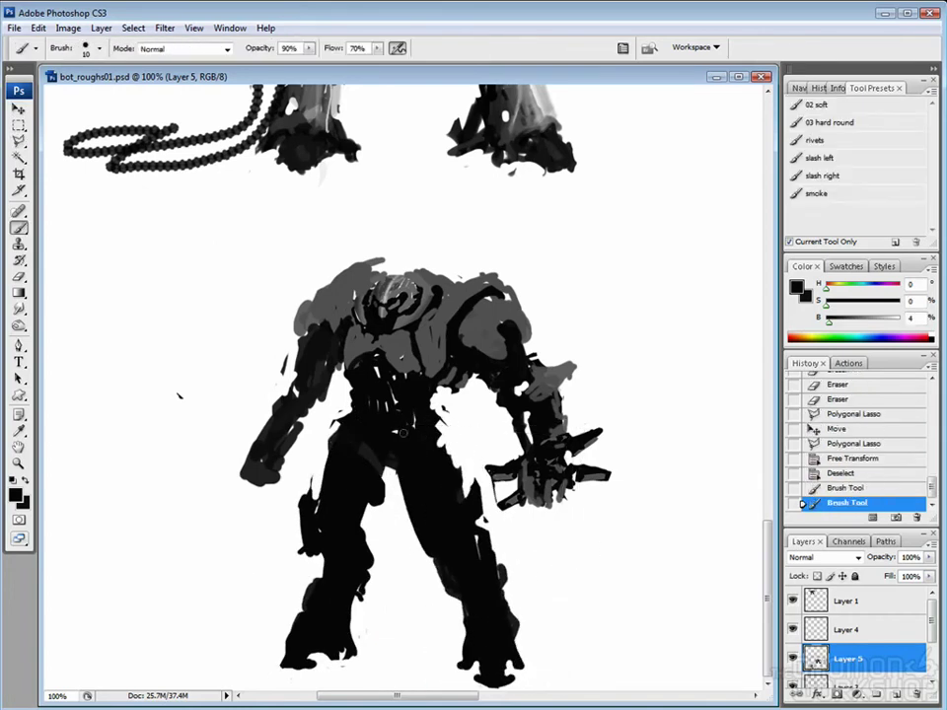
{"action": "left_click_drag", "start_coordinate": [464, 414], "coordinate": [494, 395]}
{"action": "left_click_drag", "start_coordinate": [498, 389], "coordinate": [523, 375]}
{"action": "mouse_move", "coordinate": [513, 399]}
{"action": "left_mouse_down"}
{"action": "mouse_move", "coordinate": [538, 385]}
{"action": "mouse_move", "coordinate": [542, 394]}
{"action": "left_mouse_up"}
{"action": "mouse_move", "coordinate": [523, 429]}
{"action": "left_mouse_down"}
{"action": "mouse_move", "coordinate": [548, 409]}
{"action": "mouse_move", "coordinate": [538, 420]}
{"action": "left_mouse_up"}
{"action": "left_click_drag", "start_coordinate": [523, 444], "coordinate": [530, 426]}
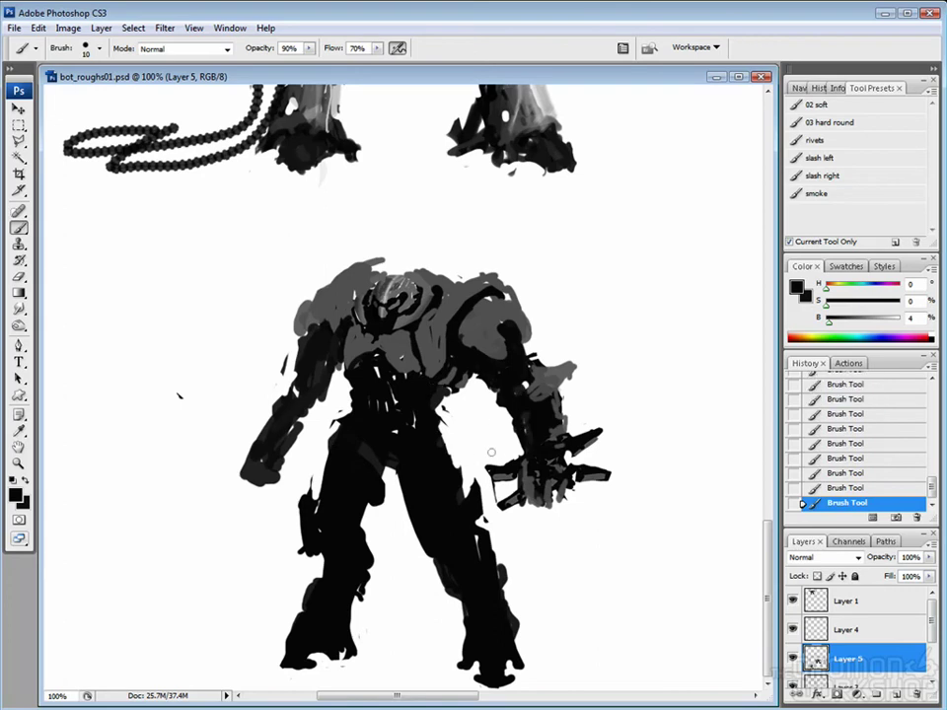
Paint dark grey below the right shoulder and erase stray paint along the figure's left edge.
{"action": "left_click", "coordinate": [519, 315], "text": "alt"}
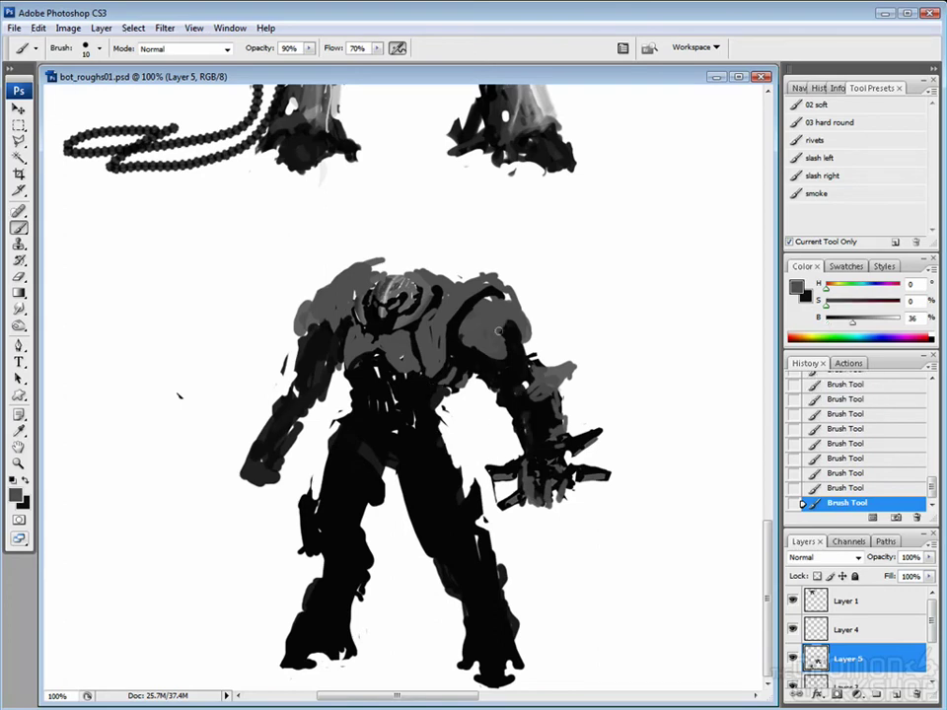
{"action": "left_click_drag", "start_coordinate": [498, 333], "coordinate": [500, 369]}
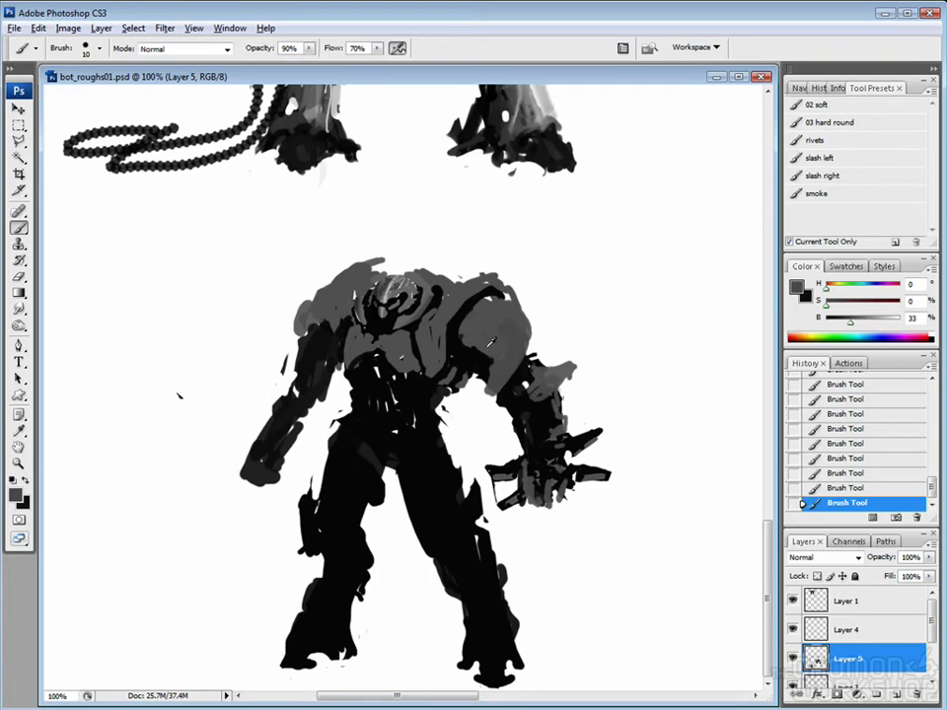
{"action": "left_click", "coordinate": [352, 256], "text": "alt"}
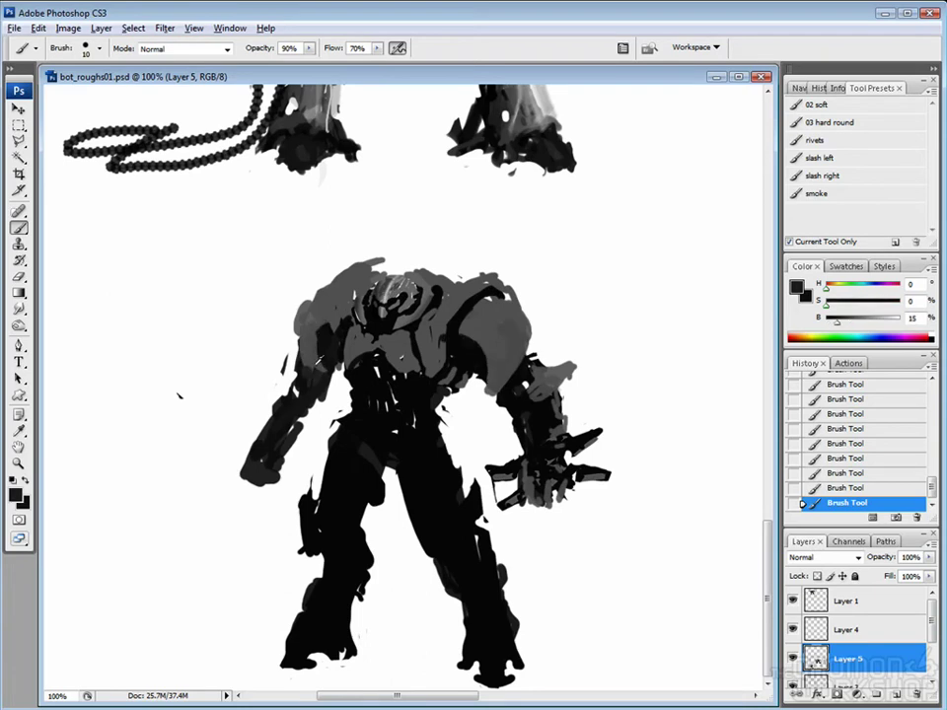
{"action": "key", "text": "e"}
{"action": "key", "text": "b"}
{"action": "mouse_move", "coordinate": [227, 236]}
{"action": "left_mouse_down"}
{"action": "mouse_move", "coordinate": [241, 284]}
{"action": "mouse_move", "coordinate": [263, 290]}
{"action": "left_mouse_up"}
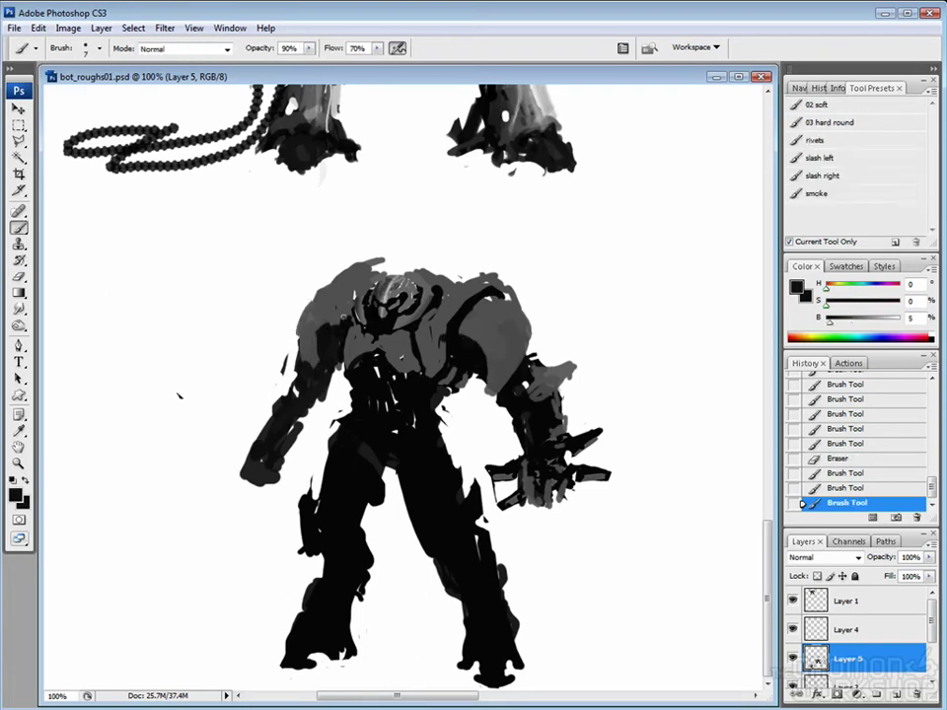
Trim both shoulder edges and paint mid-grey strokes on the shoulders and upper chest.
{"action": "left_click", "coordinate": [338, 279], "text": "alt"}
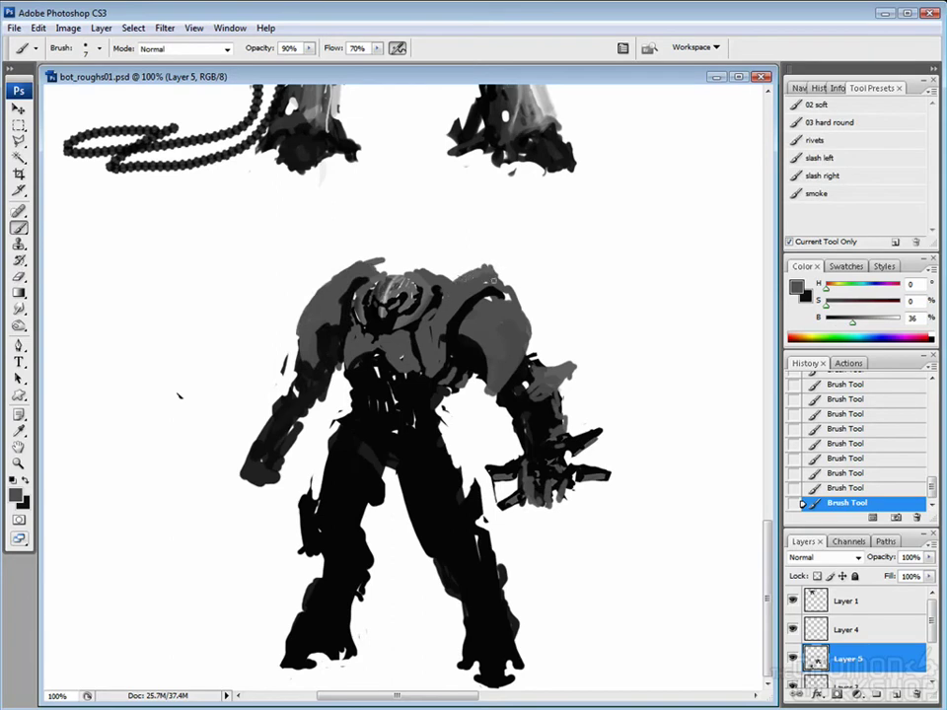
{"action": "key", "text": "e"}
{"action": "left_click_drag", "start_coordinate": [456, 284], "coordinate": [469, 290]}
{"action": "key", "text": "b"}
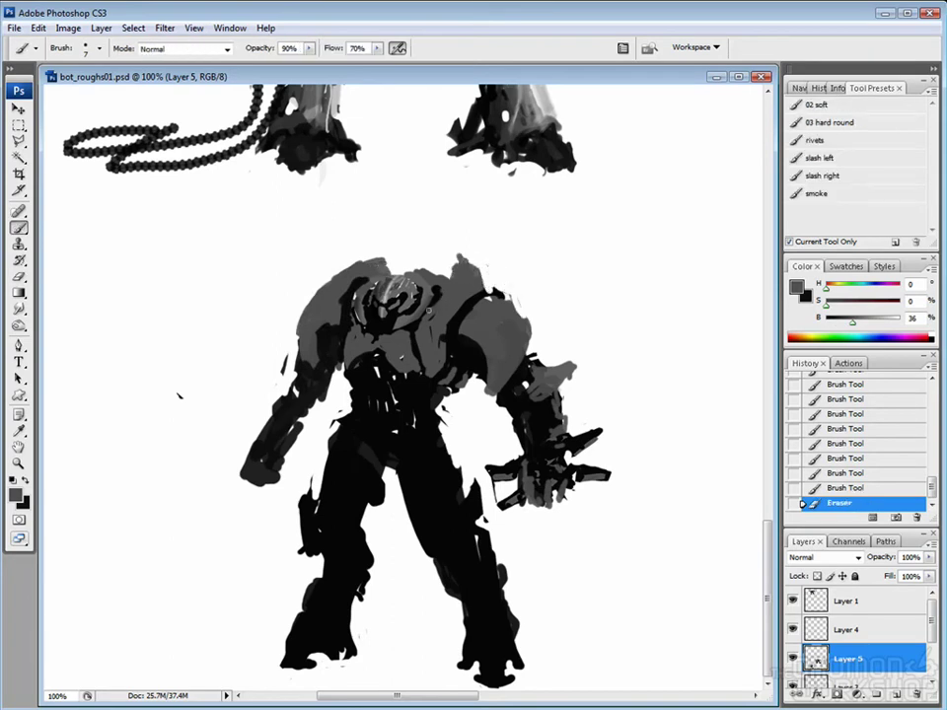
{"action": "left_click_drag", "start_coordinate": [367, 264], "coordinate": [390, 259]}
{"action": "key", "text": "e"}
{"action": "left_click_drag", "start_coordinate": [296, 296], "coordinate": [302, 315]}
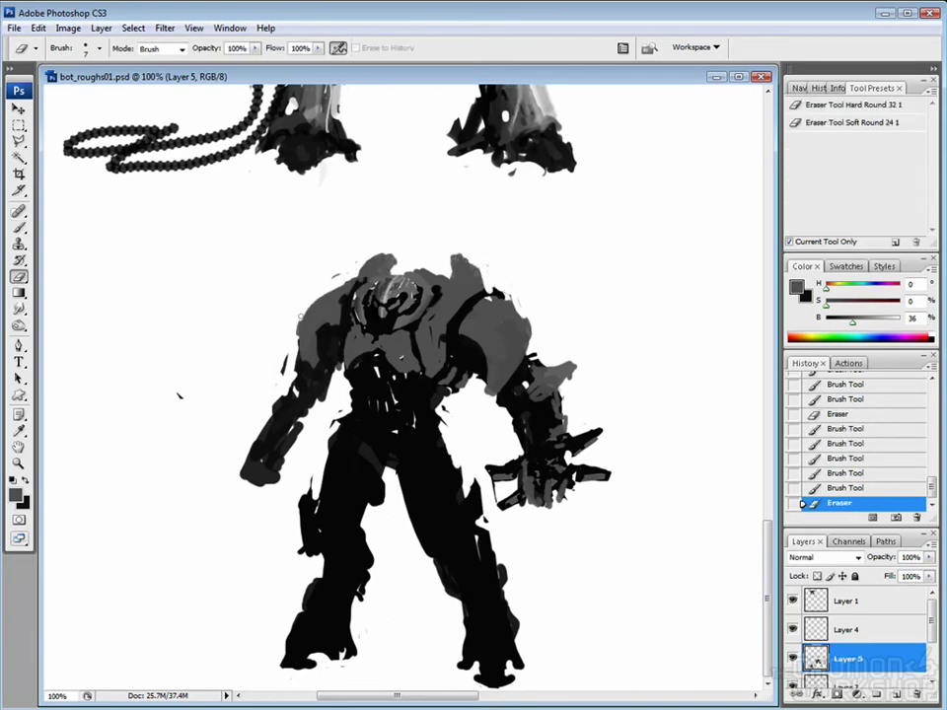
{"action": "key", "text": "b"}
{"action": "left_click_drag", "start_coordinate": [367, 270], "coordinate": [387, 296]}
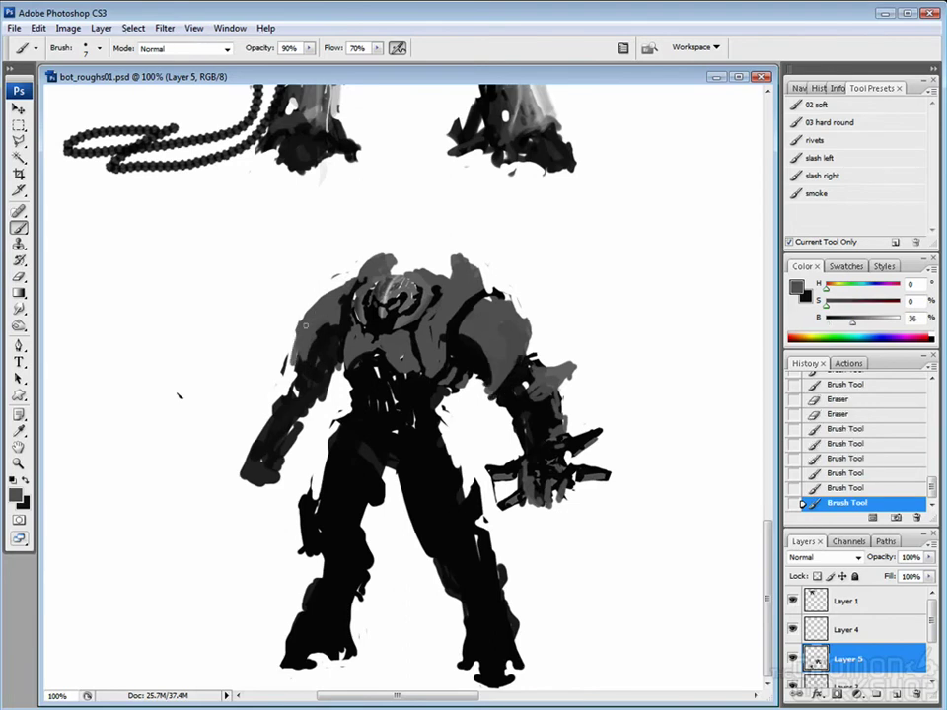
{"action": "left_click_drag", "start_coordinate": [305, 326], "coordinate": [333, 322]}
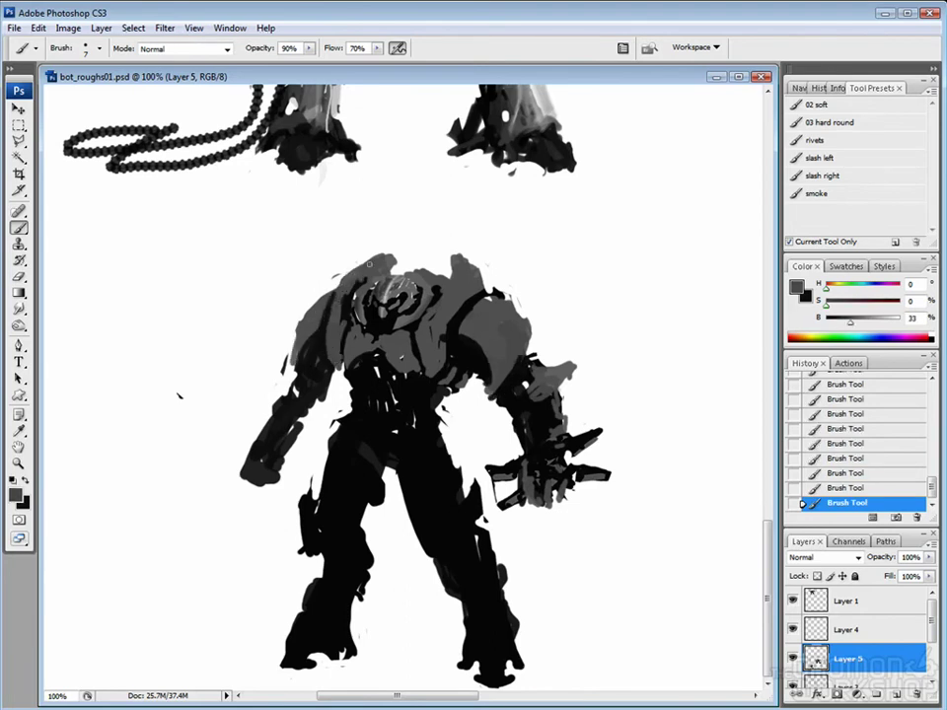
{"action": "left_click", "coordinate": [325, 316], "text": "alt"}
Lighten the right arm's edge, erase paint near the right shoulder, and repaint its top grey.
{"action": "left_click", "coordinate": [333, 360], "text": "alt"}
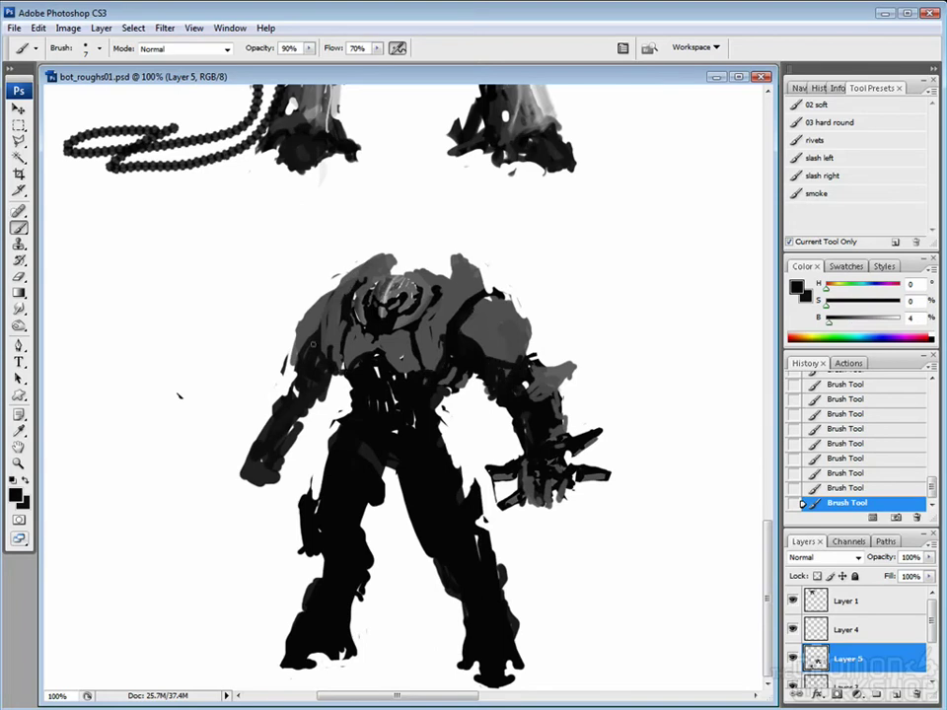
{"action": "left_click", "coordinate": [555, 367], "text": "alt"}
{"action": "key", "text": "e"}
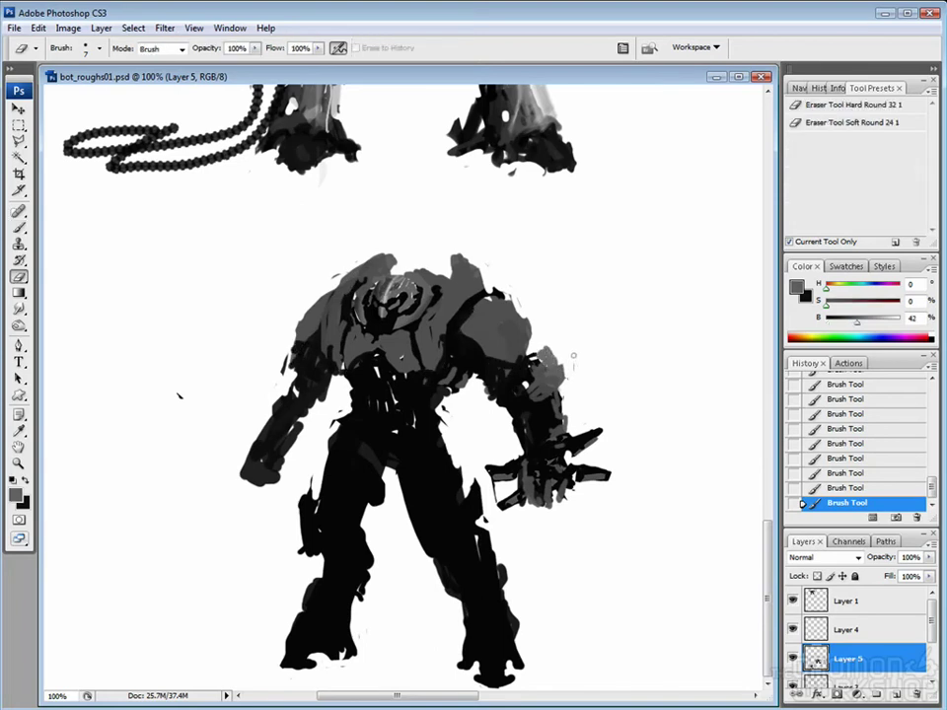
{"action": "key", "text": "b"}
{"action": "left_click_drag", "start_coordinate": [546, 350], "coordinate": [559, 422]}
{"action": "key", "text": "e"}
{"action": "key", "text": "b"}
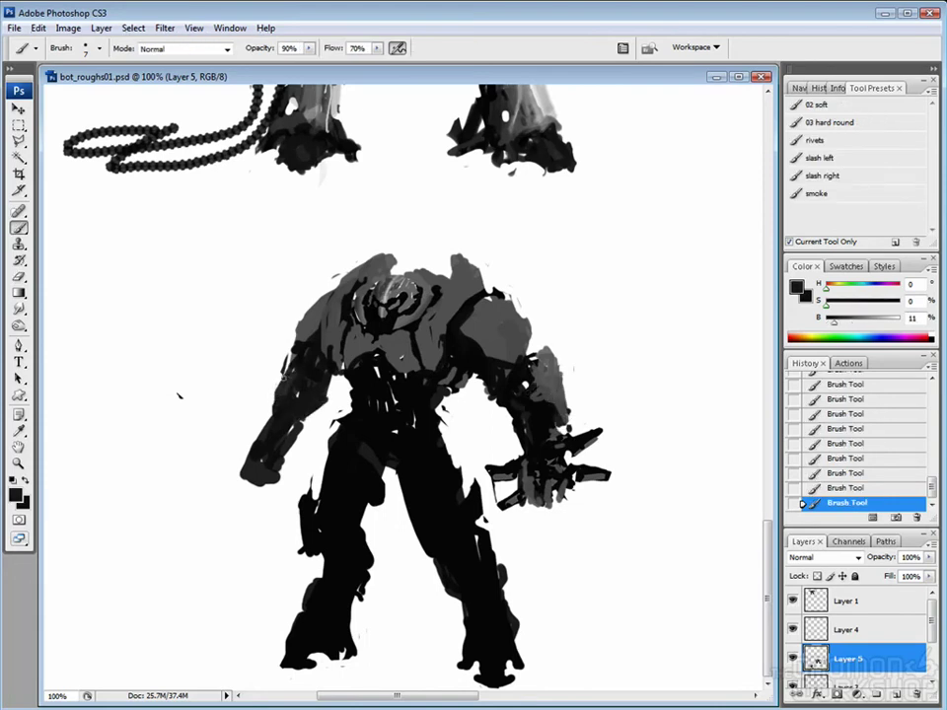
{"action": "key", "text": "e"}
{"action": "left_click_drag", "start_coordinate": [505, 301], "coordinate": [514, 318]}
{"action": "mouse_move", "coordinate": [507, 304]}
{"action": "left_mouse_down"}
{"action": "mouse_move", "coordinate": [517, 321]}
{"action": "mouse_move", "coordinate": [479, 299]}
{"action": "mouse_move", "coordinate": [473, 266]}
{"action": "left_mouse_up"}
{"action": "key", "text": "b"}
{"action": "left_click", "coordinate": [481, 288], "text": "alt"}
{"action": "left_click_drag", "start_coordinate": [476, 278], "coordinate": [471, 267]}
Paint grey planes on the left thigh.
{"action": "left_click_drag", "start_coordinate": [331, 449], "coordinate": [321, 483]}
{"action": "left_click_drag", "start_coordinate": [333, 452], "coordinate": [318, 494]}
{"action": "mouse_move", "coordinate": [332, 455]}
{"action": "left_mouse_down"}
{"action": "mouse_move", "coordinate": [321, 498]}
{"action": "mouse_move", "coordinate": [315, 491]}
{"action": "left_mouse_up"}
{"action": "left_click_drag", "start_coordinate": [329, 457], "coordinate": [312, 514]}
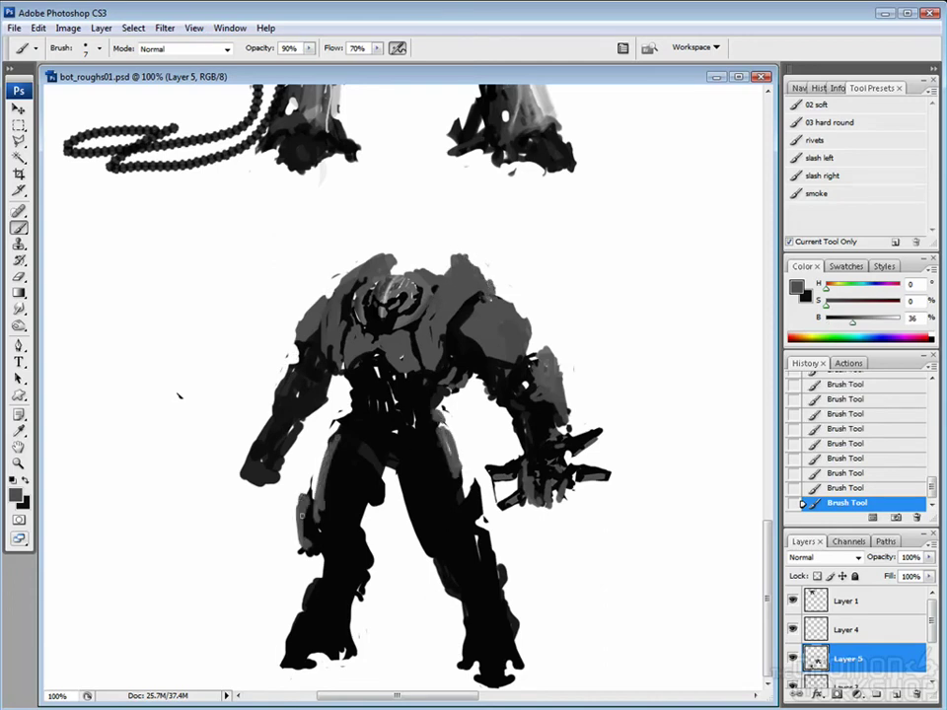
Lasso the lower left leg and shift it about 14 px left.
{"action": "key", "text": "l"}
{"action": "left_click", "coordinate": [314, 565]}
{"action": "left_click", "coordinate": [271, 680]}
{"action": "left_click", "coordinate": [330, 681]}
{"action": "left_click", "coordinate": [314, 564]}
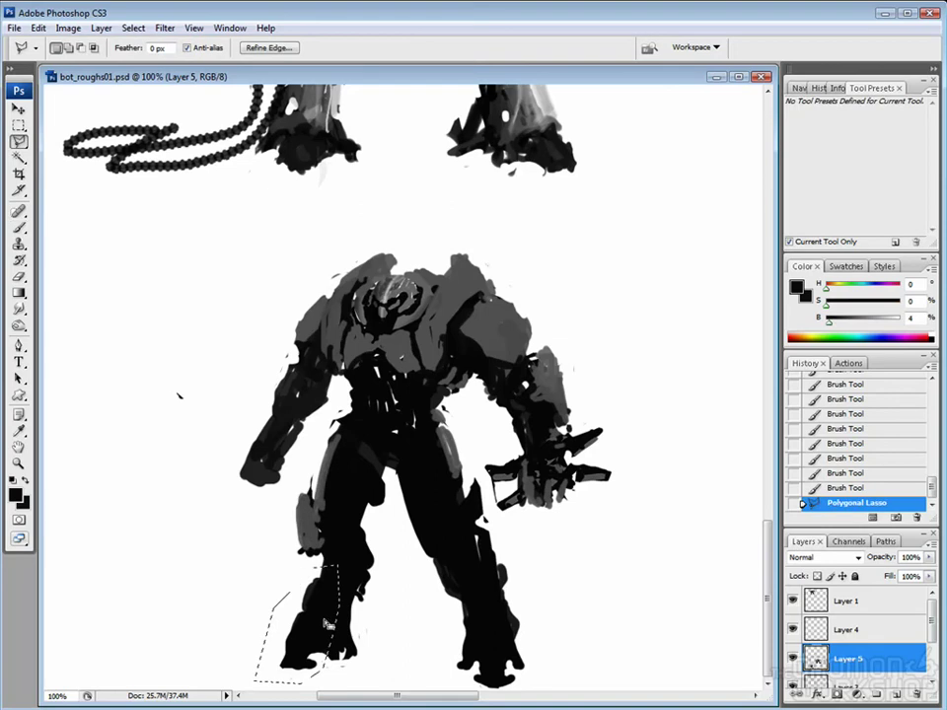
{"action": "key", "text": "v"}
{"action": "left_click_drag", "start_coordinate": [445, 651], "coordinate": [431, 651]}
{"action": "key", "text": "ctrl+d"}
Fill the white gap in the left leg and erase small marks near the knee.
{"action": "key", "text": "b"}
{"action": "mouse_move", "coordinate": [321, 577]}
{"action": "left_mouse_down"}
{"action": "mouse_move", "coordinate": [324, 653]}
{"action": "mouse_move", "coordinate": [328, 646]}
{"action": "left_mouse_up"}
{"action": "left_click_drag", "start_coordinate": [320, 592], "coordinate": [323, 656]}
{"action": "key", "text": "e"}
{"action": "left_click_drag", "start_coordinate": [335, 528], "coordinate": [340, 537]}
{"action": "key", "text": "b"}
{"action": "mouse_move", "coordinate": [242, 448]}
{"action": "left_mouse_down"}
{"action": "mouse_move", "coordinate": [246, 483]}
{"action": "mouse_move", "coordinate": [251, 473]}
{"action": "left_mouse_up"}
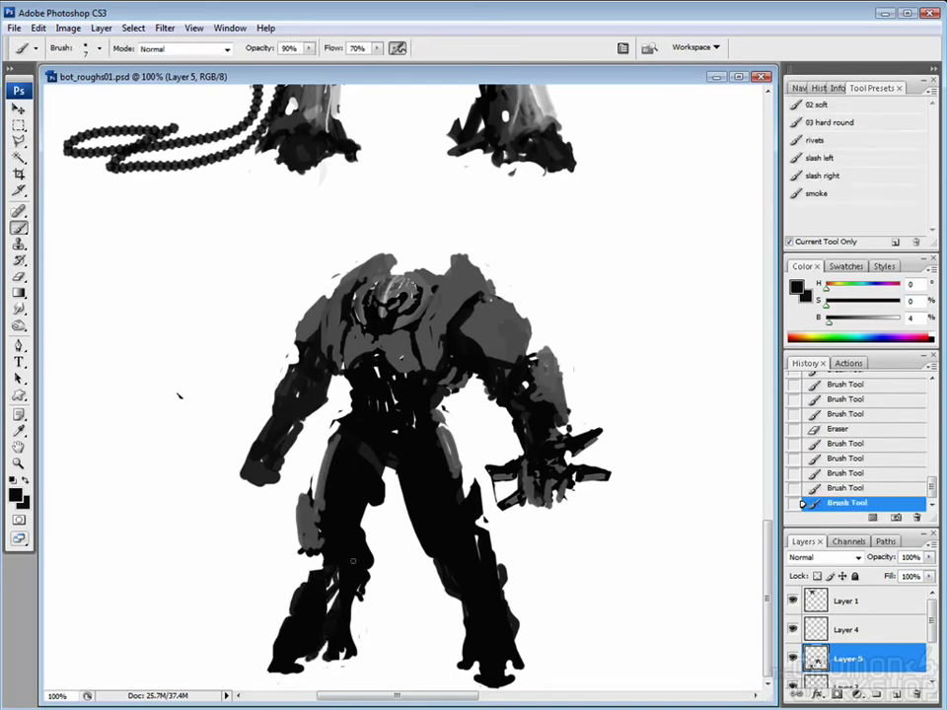
{"action": "key", "text": "e"}
{"action": "left_click", "coordinate": [344, 536]}
{"action": "left_click", "coordinate": [357, 534]}
{"action": "key", "text": "b"}
Touch up and refine the edge of the left arm.
{"action": "mouse_move", "coordinate": [240, 363]}
{"action": "left_mouse_down"}
{"action": "mouse_move", "coordinate": [229, 424]}
{"action": "mouse_move", "coordinate": [235, 385]}
{"action": "mouse_move", "coordinate": [237, 412]}
{"action": "left_mouse_up"}
{"action": "key", "text": "e"}
{"action": "key", "text": "b"}
{"action": "key", "text": "e"}
{"action": "key", "text": "b"}
{"action": "mouse_move", "coordinate": [239, 414]}
{"action": "left_mouse_down"}
{"action": "mouse_move", "coordinate": [237, 428]}
{"action": "mouse_move", "coordinate": [260, 409]}
{"action": "left_mouse_up"}
{"action": "key", "text": "e"}
{"action": "key", "text": "b"}
Paint grey strokes on the chest, trimming and repainting part of them.
{"action": "left_click", "coordinate": [314, 448], "text": "alt"}
{"action": "mouse_move", "coordinate": [330, 358]}
{"action": "left_mouse_down"}
{"action": "mouse_move", "coordinate": [341, 400]}
{"action": "mouse_move", "coordinate": [333, 420]}
{"action": "left_mouse_up"}
{"action": "key", "text": "e"}
{"action": "mouse_move", "coordinate": [308, 378]}
{"action": "left_mouse_down"}
{"action": "mouse_move", "coordinate": [320, 419]}
{"action": "mouse_move", "coordinate": [316, 405]}
{"action": "left_mouse_up"}
{"action": "key", "text": "b"}
{"action": "left_click_drag", "start_coordinate": [314, 390], "coordinate": [315, 400]}
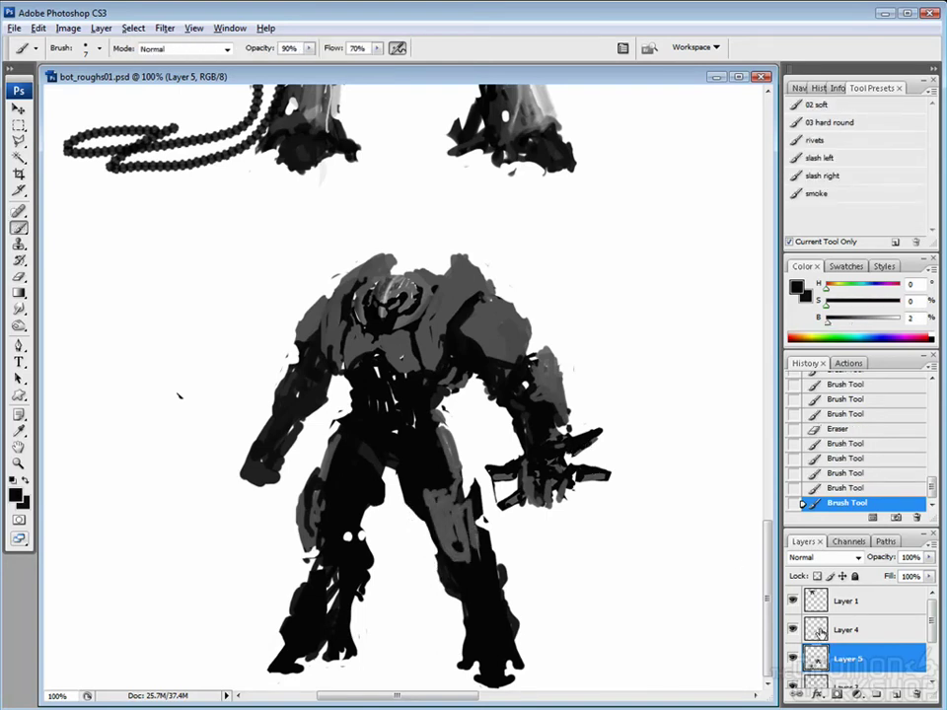
Toggle Layer 5's visibility to compare, then sample several greys from the figure.
{"action": "left_click", "coordinate": [792, 658]}
{"action": "left_click", "coordinate": [792, 658]}
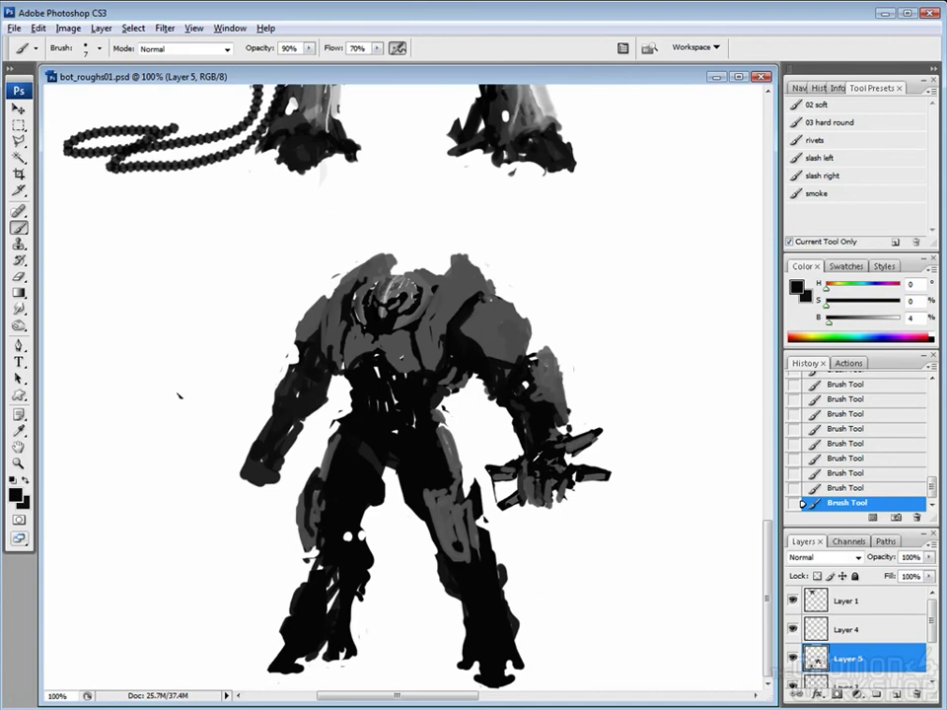
{"action": "left_click", "coordinate": [407, 348], "text": "alt"}
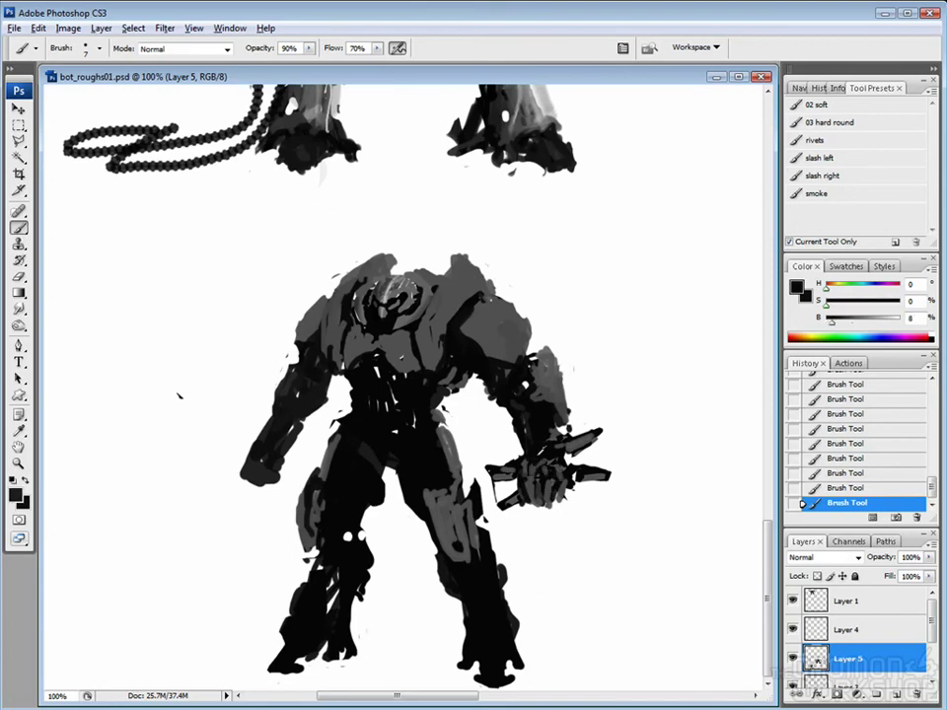
{"action": "left_click", "coordinate": [406, 332], "text": "alt"}
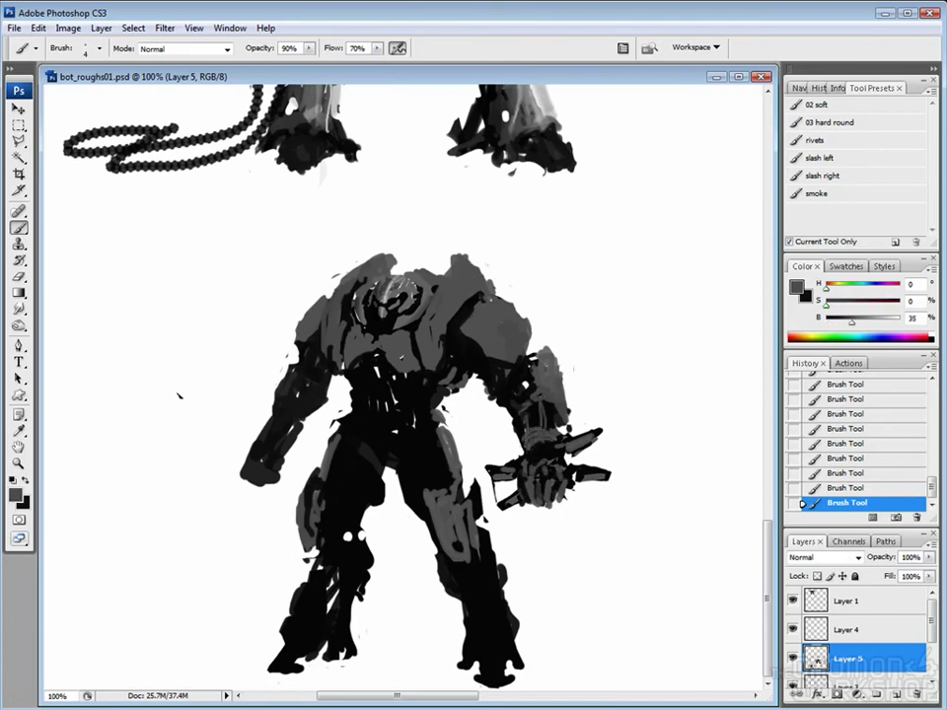
{"action": "left_click", "coordinate": [606, 487], "text": "alt"}
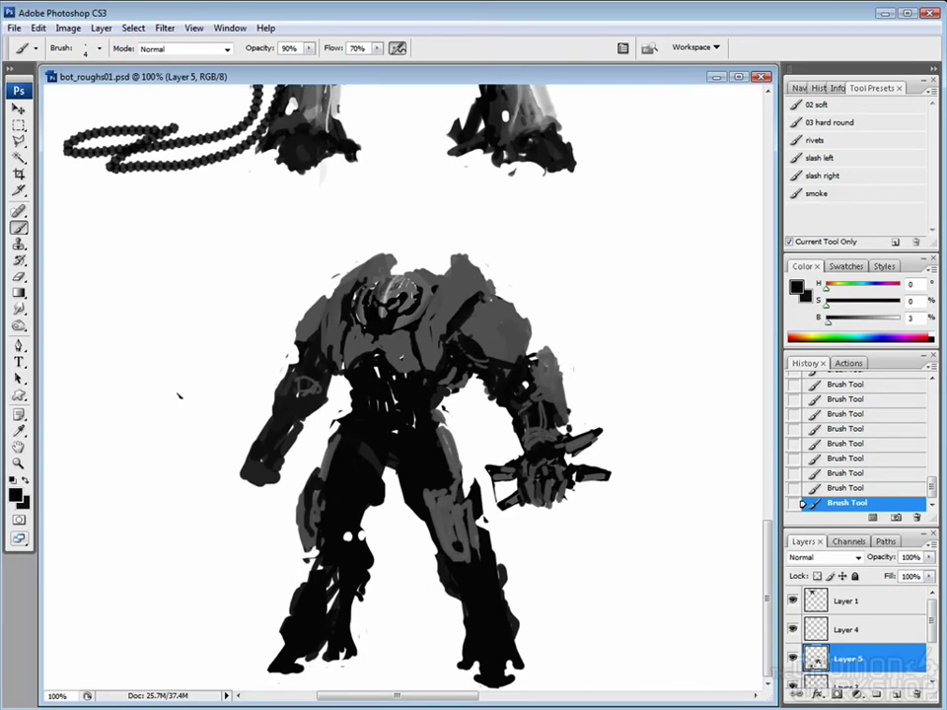
{"action": "left_click", "coordinate": [313, 233], "text": "alt"}
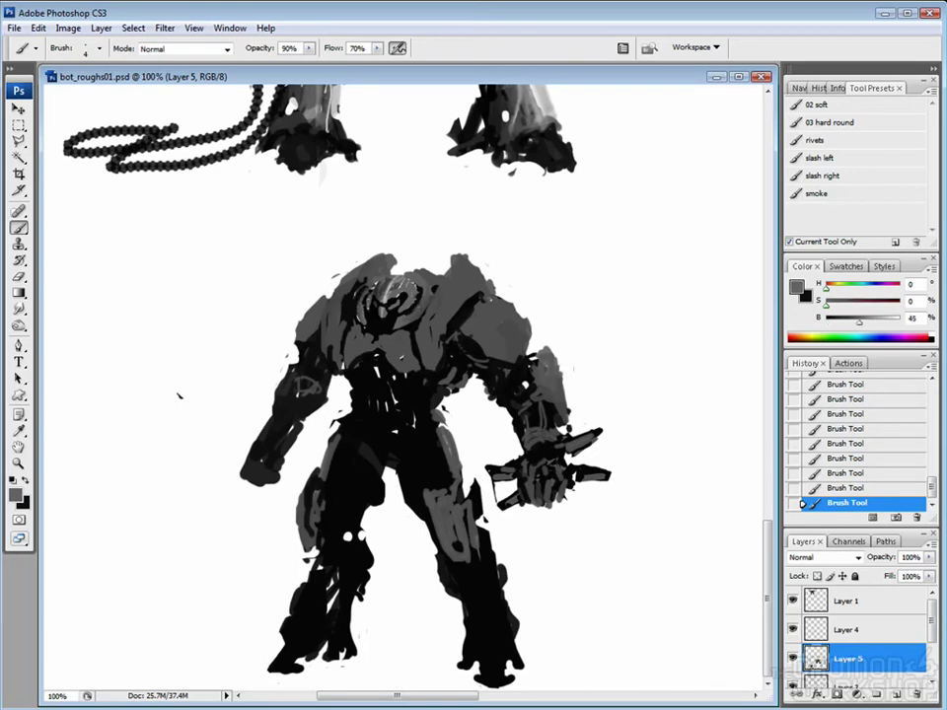
{"action": "left_click", "coordinate": [612, 493], "text": "alt"}
Brush lighter grey strokes on the right shoulder, undoing one and repainting it.
{"action": "left_click_drag", "start_coordinate": [479, 314], "coordinate": [499, 365]}
{"action": "key", "text": "ctrl+z"}
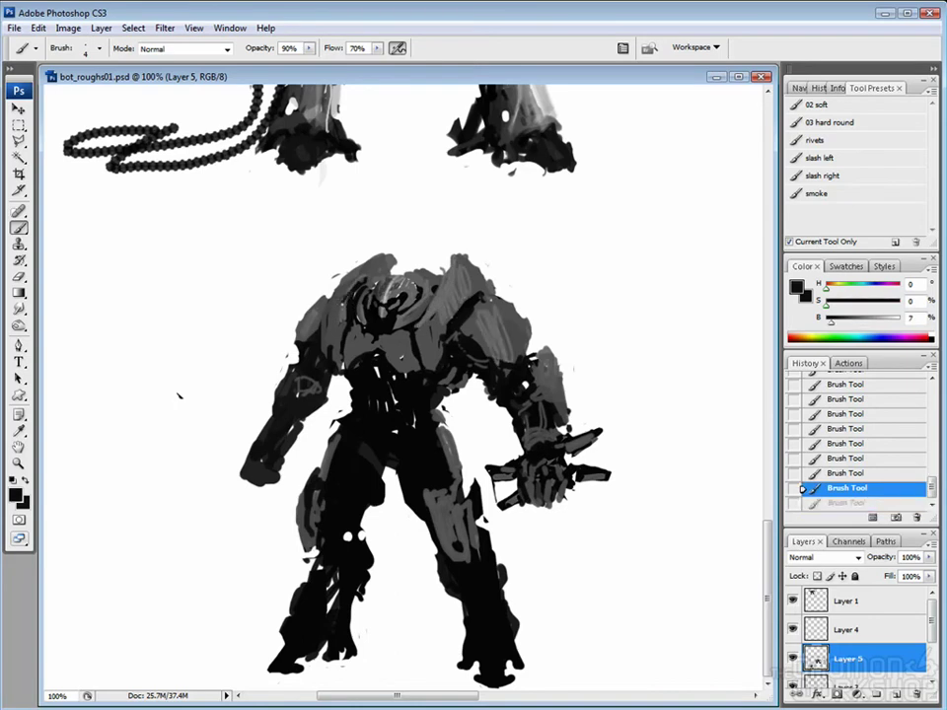
{"action": "left_click_drag", "start_coordinate": [262, 227], "coordinate": [245, 253]}
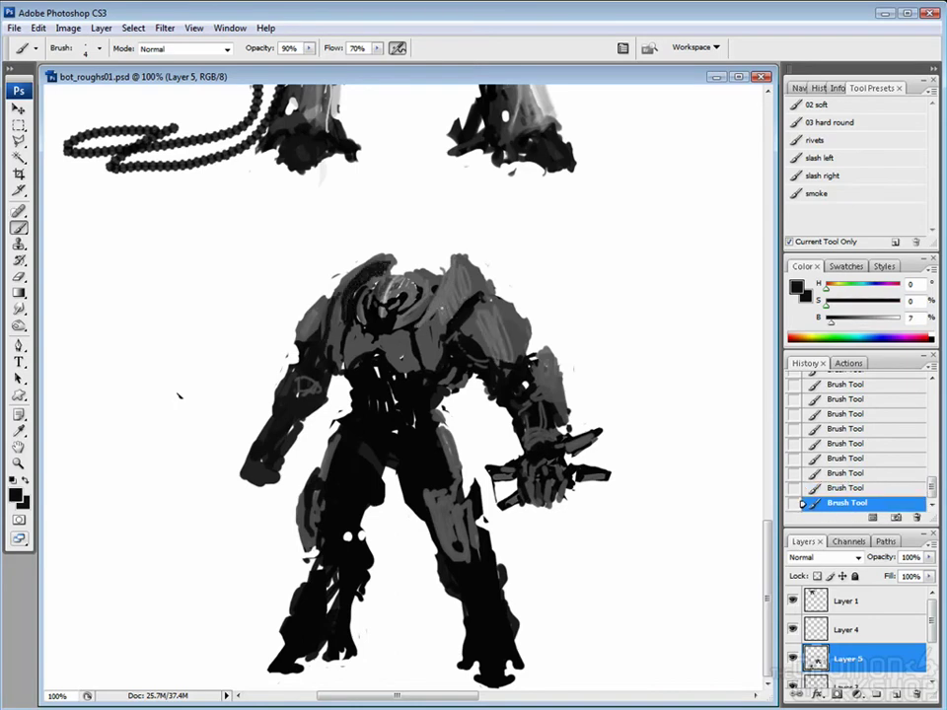
{"action": "left_click", "coordinate": [612, 493], "text": "alt"}
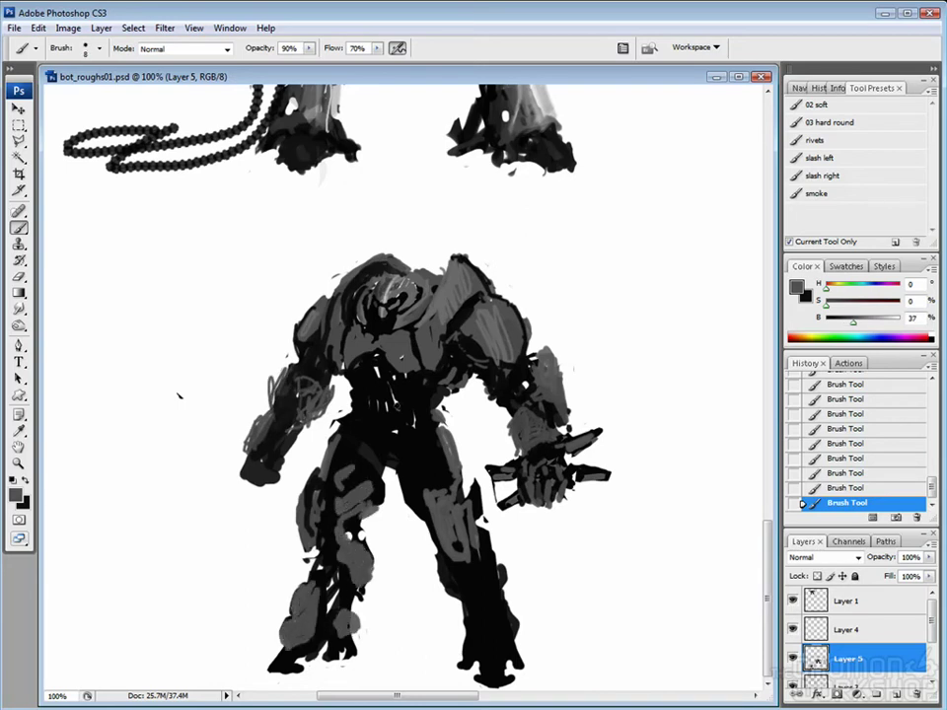
Paint dark and grey strokes on the chest, pelvis and upper inner leg using tones sampled from the figure.
{"action": "left_click", "coordinate": [318, 285], "text": "alt"}
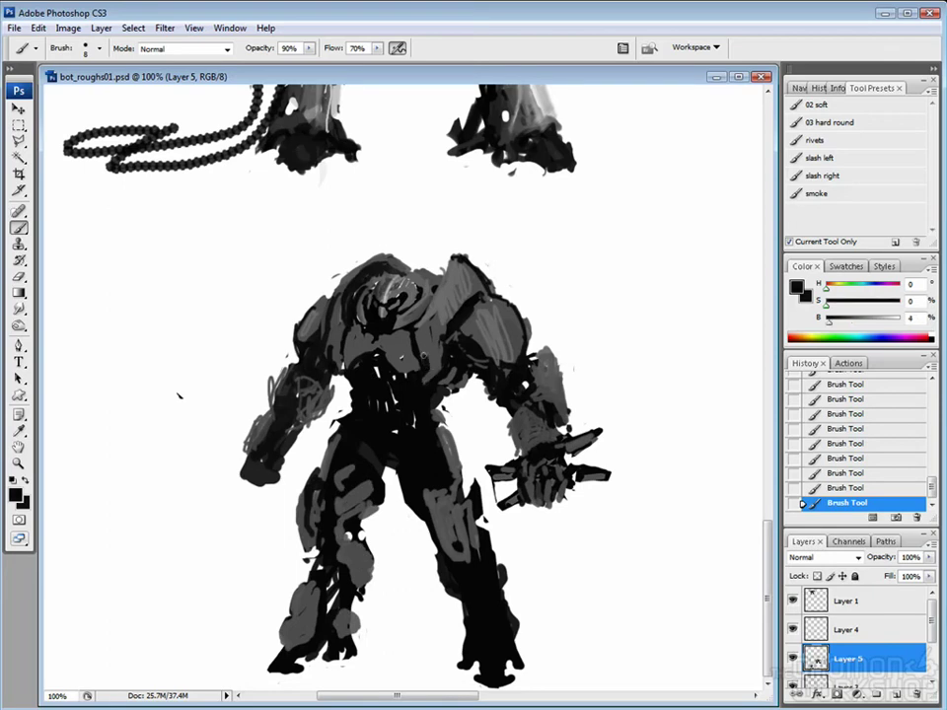
{"action": "left_click_drag", "start_coordinate": [336, 348], "coordinate": [331, 375]}
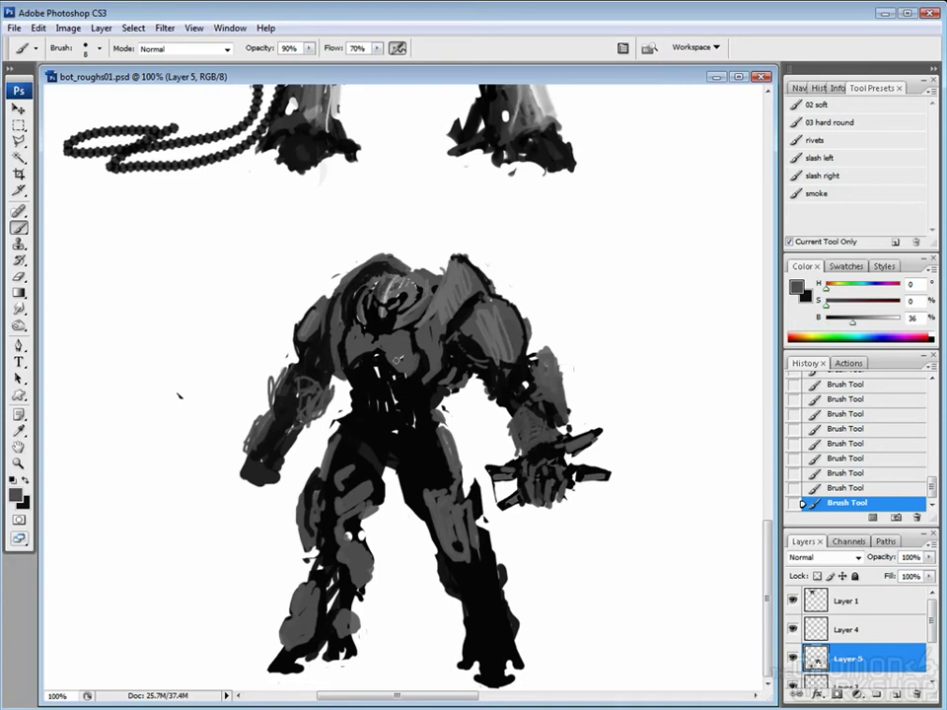
{"action": "left_click", "coordinate": [298, 276], "text": "alt"}
{"action": "left_click_drag", "start_coordinate": [390, 450], "coordinate": [393, 501]}
{"action": "left_click", "coordinate": [301, 337], "text": "alt"}
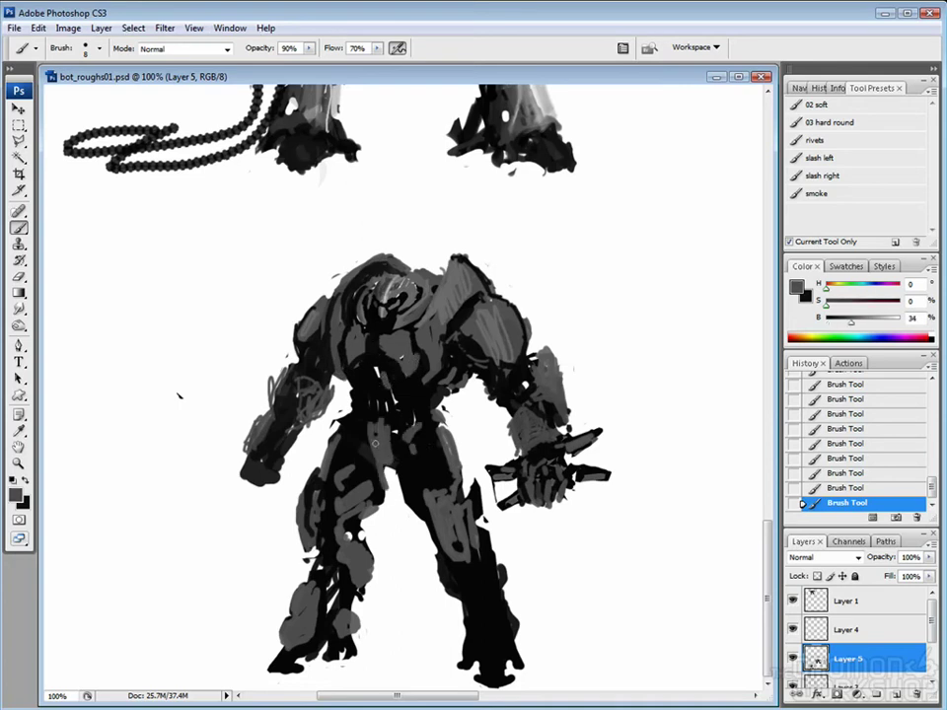
{"action": "left_click_drag", "start_coordinate": [461, 434], "coordinate": [461, 492]}
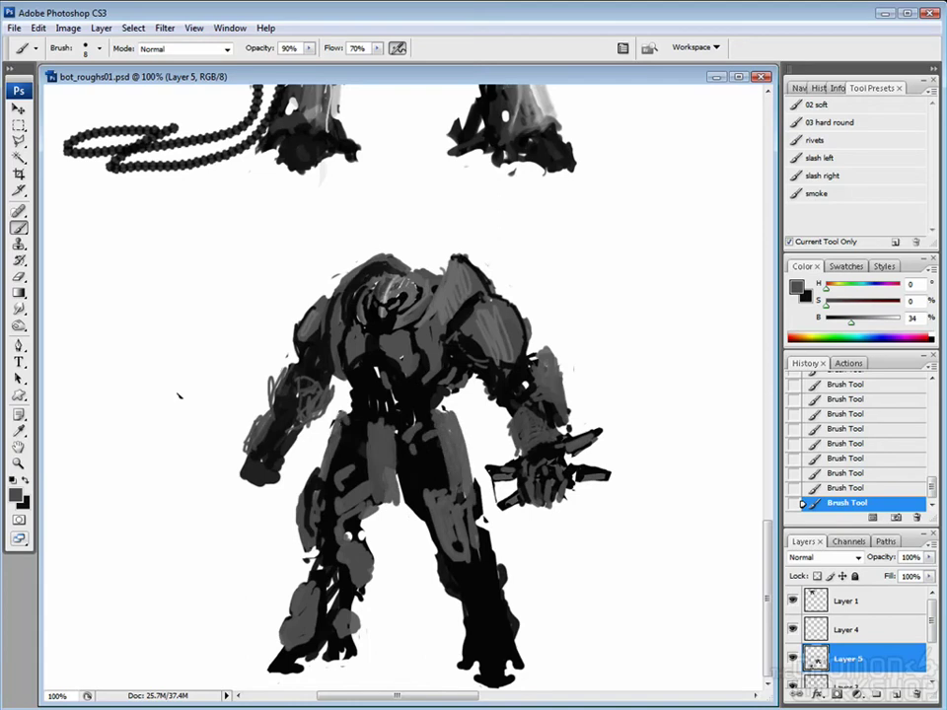
{"action": "left_click", "coordinate": [425, 448], "text": "alt"}
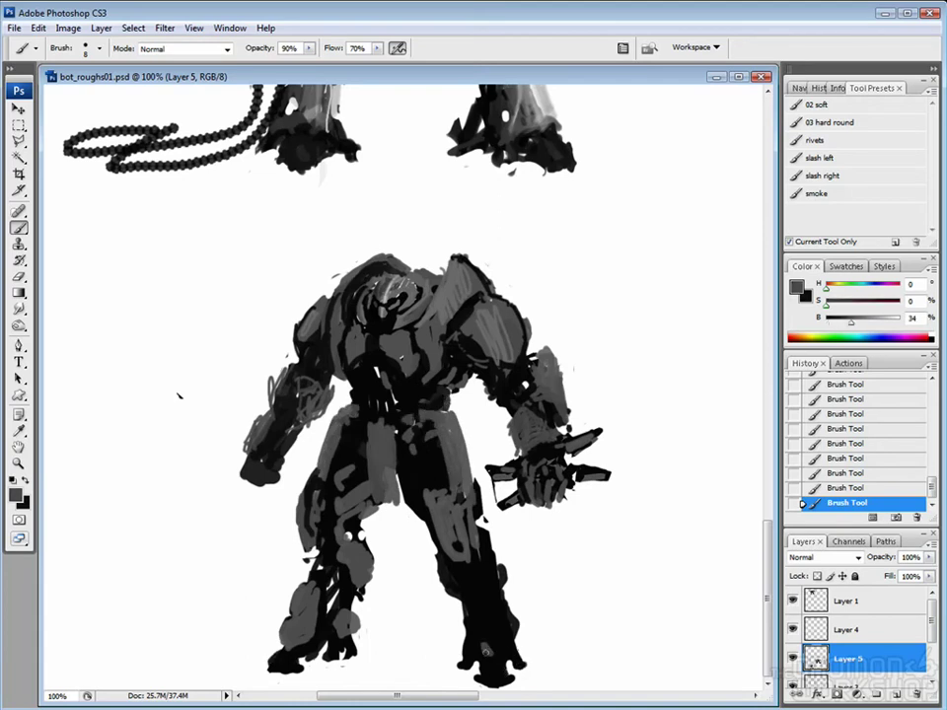
{"action": "left_click", "coordinate": [235, 442], "text": "alt"}
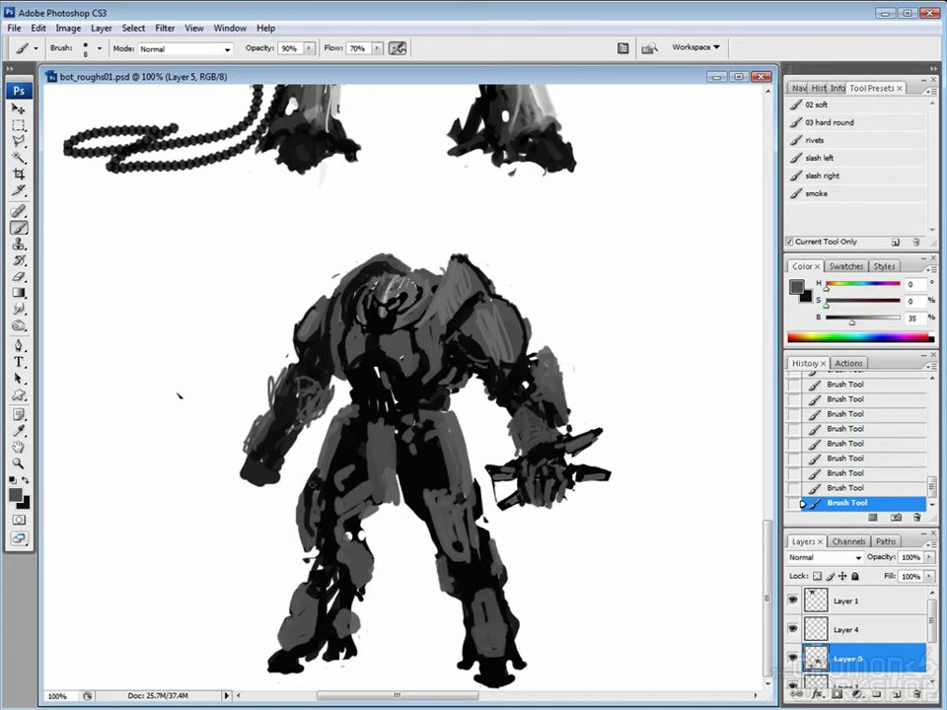
Touch up the left arm and chest by alternately erasing small spots and painting strokes.
{"action": "key", "text": "e"}
{"action": "left_click_drag", "start_coordinate": [245, 314], "coordinate": [249, 329]}
{"action": "left_click_drag", "start_coordinate": [243, 318], "coordinate": [251, 333]}
{"action": "key", "text": "b"}
{"action": "left_click_drag", "start_coordinate": [325, 356], "coordinate": [322, 389]}
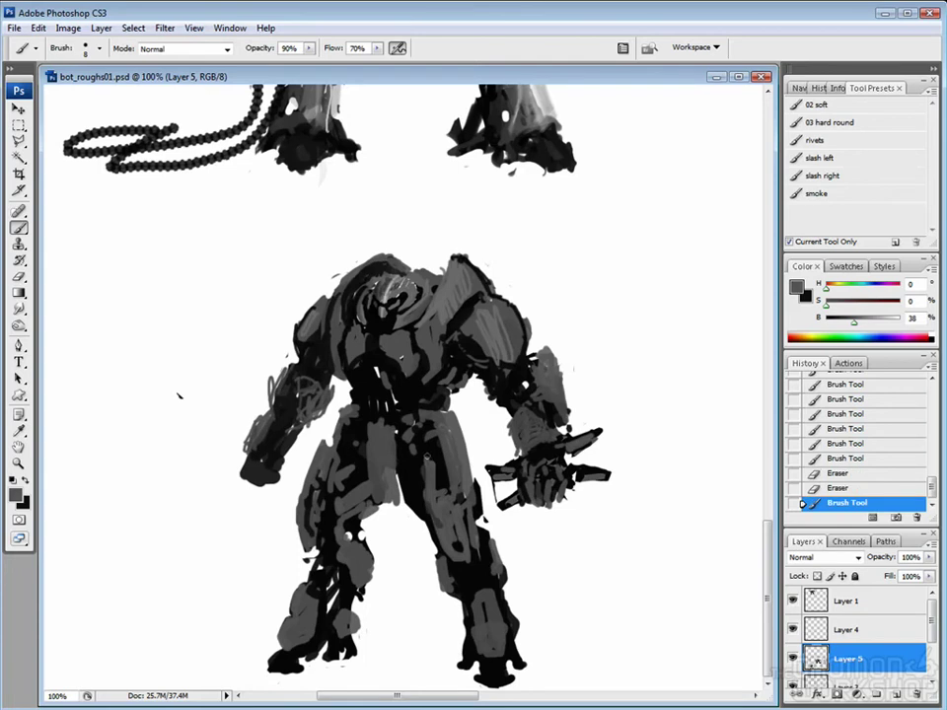
{"action": "key", "text": "e"}
{"action": "left_click_drag", "start_coordinate": [339, 313], "coordinate": [353, 361]}
Paint black strokes across the chest and left arm and darken the left forearm.
{"action": "key", "text": "b"}
{"action": "left_click", "coordinate": [340, 325], "text": "alt"}
{"action": "mouse_move", "coordinate": [272, 334]}
{"action": "left_mouse_down"}
{"action": "mouse_move", "coordinate": [284, 376]}
{"action": "mouse_move", "coordinate": [304, 381]}
{"action": "left_mouse_up"}
{"action": "left_click", "coordinate": [425, 595], "text": "alt"}
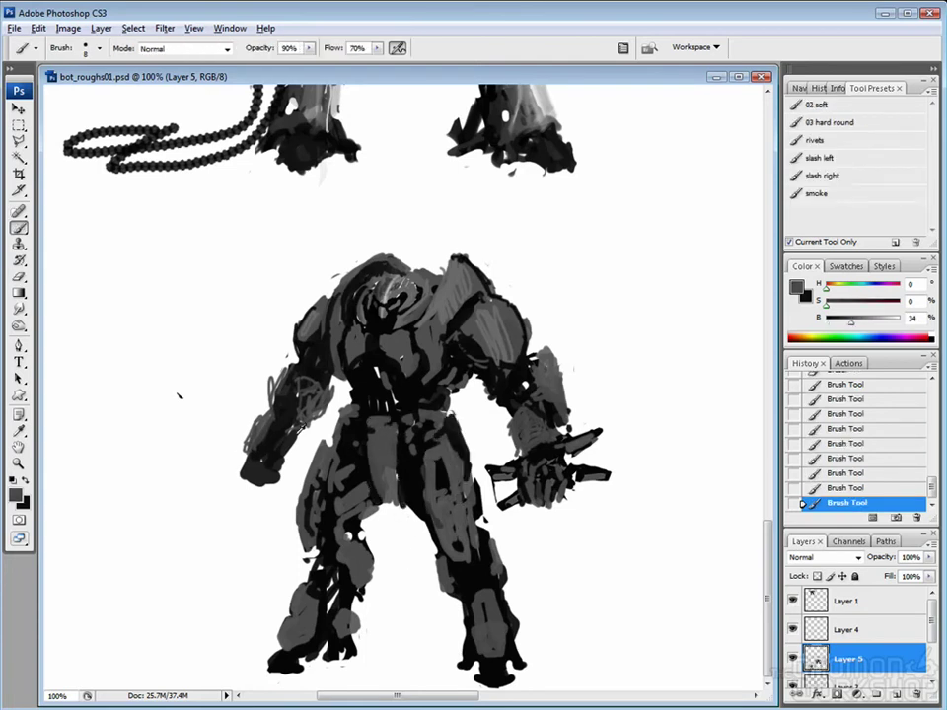
{"action": "left_click", "coordinate": [265, 471], "text": "alt"}
{"action": "left_click_drag", "start_coordinate": [246, 436], "coordinate": [282, 485]}
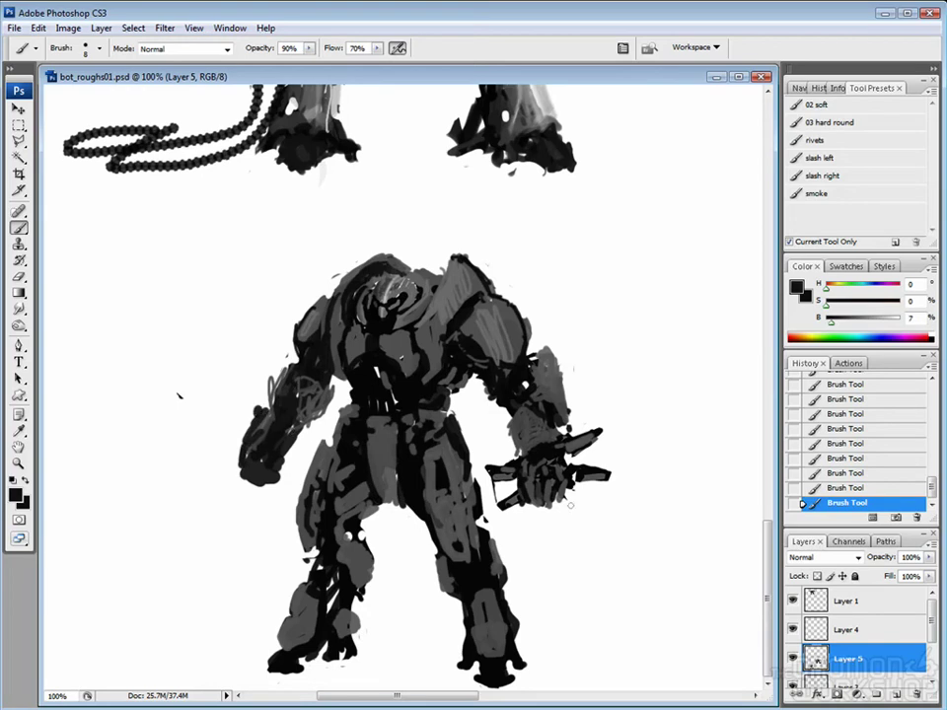
Polygonal-Lasso the raised hand's spiky fingers, shift them into a new position, and deselect.
{"action": "key", "text": "l"}
{"action": "left_click_drag", "start_coordinate": [380, 365], "coordinate": [375, 356]}
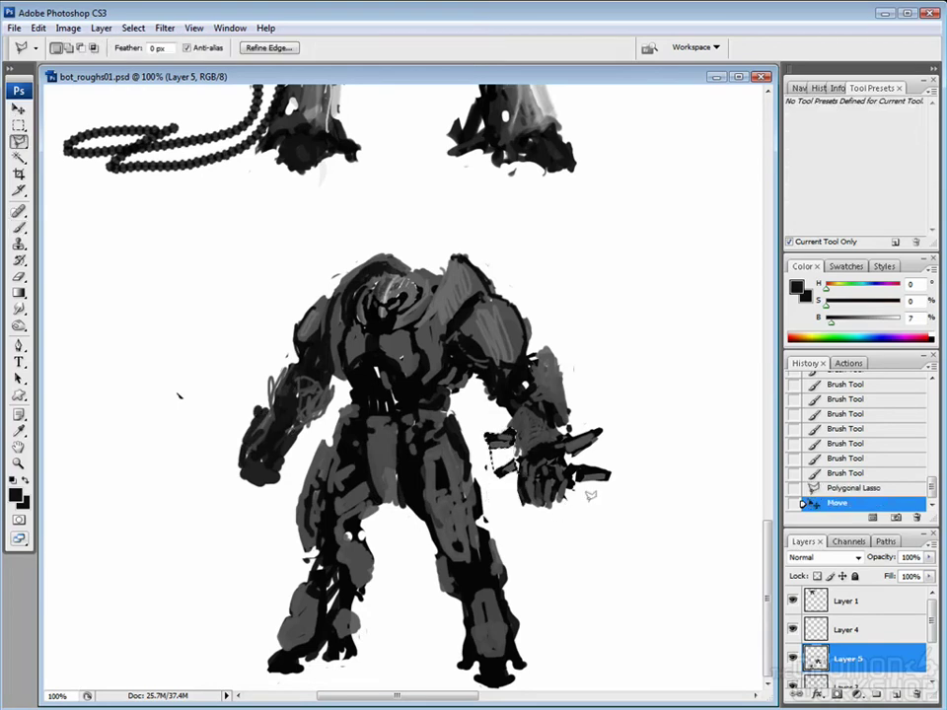
{"action": "left_click", "coordinate": [571, 431]}
{"action": "left_click", "coordinate": [612, 427]}
{"action": "left_click", "coordinate": [626, 464]}
{"action": "double_click", "coordinate": [609, 501]}
{"action": "key", "text": "v"}
{"action": "left_click_drag", "start_coordinate": [591, 473], "coordinate": [599, 466]}
{"action": "key", "text": "ctrl+d"}
Dab paint onto the repositioned hand and lighten its underside with the Eraser.
{"action": "key", "text": "b"}
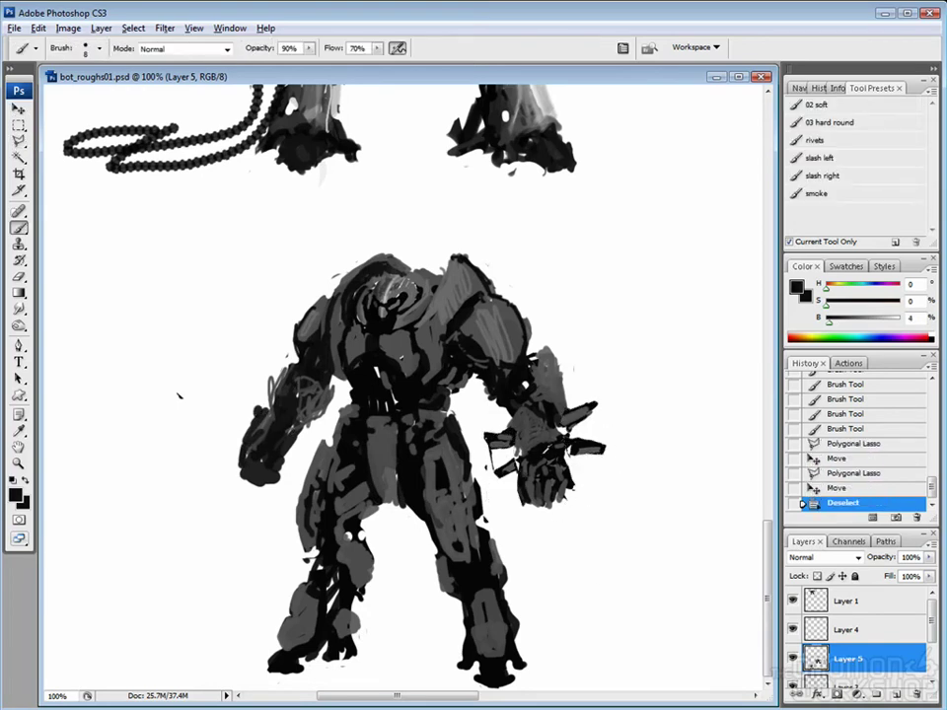
{"action": "left_click", "coordinate": [572, 499]}
{"action": "left_click", "coordinate": [578, 503]}
{"action": "left_click", "coordinate": [566, 501]}
{"action": "key", "text": "e"}
{"action": "left_click_drag", "start_coordinate": [522, 498], "coordinate": [568, 505]}
{"action": "key", "text": "b"}
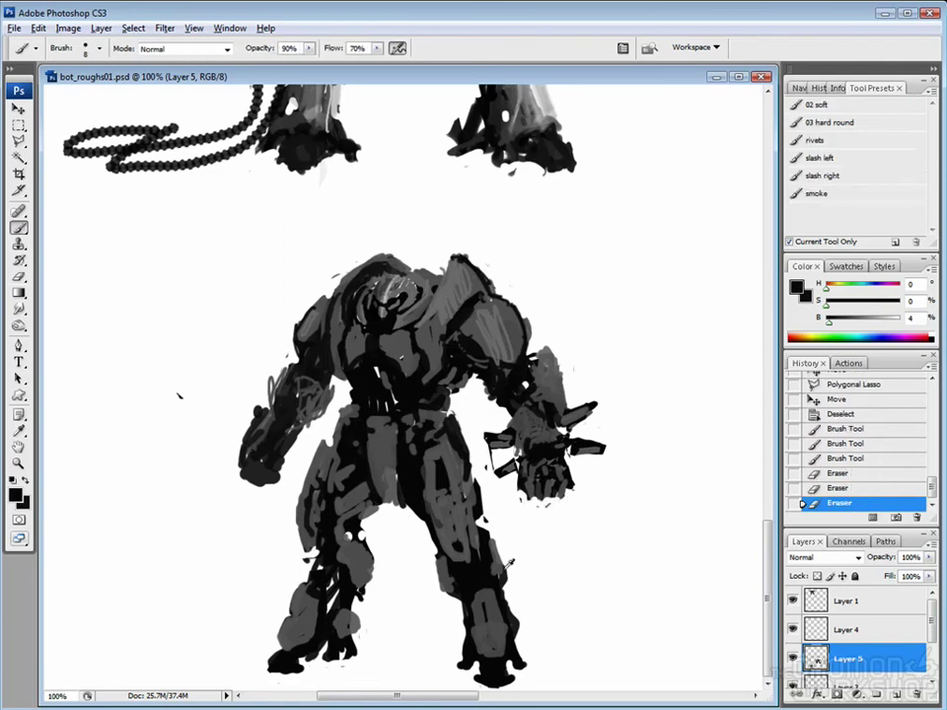
Repaint the robot's lower leg with a mid grey.
{"action": "left_click", "coordinate": [506, 565], "text": "alt"}
{"action": "left_click_drag", "start_coordinate": [506, 572], "coordinate": [488, 631]}
{"action": "left_click_drag", "start_coordinate": [498, 601], "coordinate": [498, 656]}
{"action": "left_click_drag", "start_coordinate": [494, 631], "coordinate": [498, 676]}
{"action": "left_click_drag", "start_coordinate": [493, 661], "coordinate": [503, 681]}
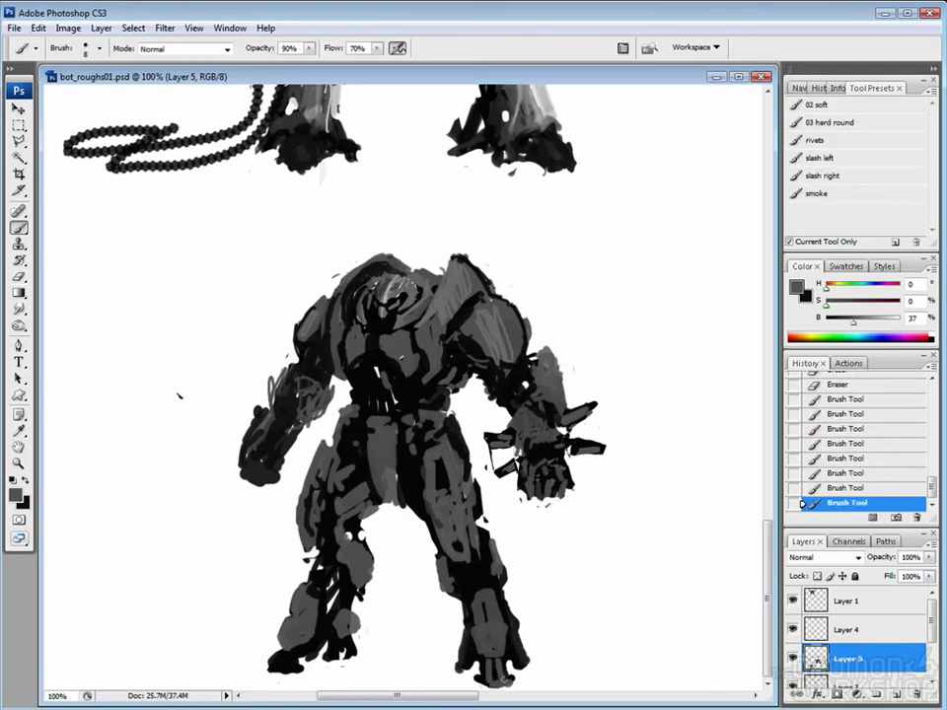
Erase stray marks along the lower leg and small areas near the shoulders.
{"action": "key", "text": "e"}
{"action": "left_click_drag", "start_coordinate": [488, 567], "coordinate": [493, 577]}
{"action": "left_click_drag", "start_coordinate": [483, 592], "coordinate": [485, 637]}
{"action": "left_click_drag", "start_coordinate": [488, 641], "coordinate": [498, 671]}
{"action": "left_click_drag", "start_coordinate": [499, 671], "coordinate": [503, 681]}
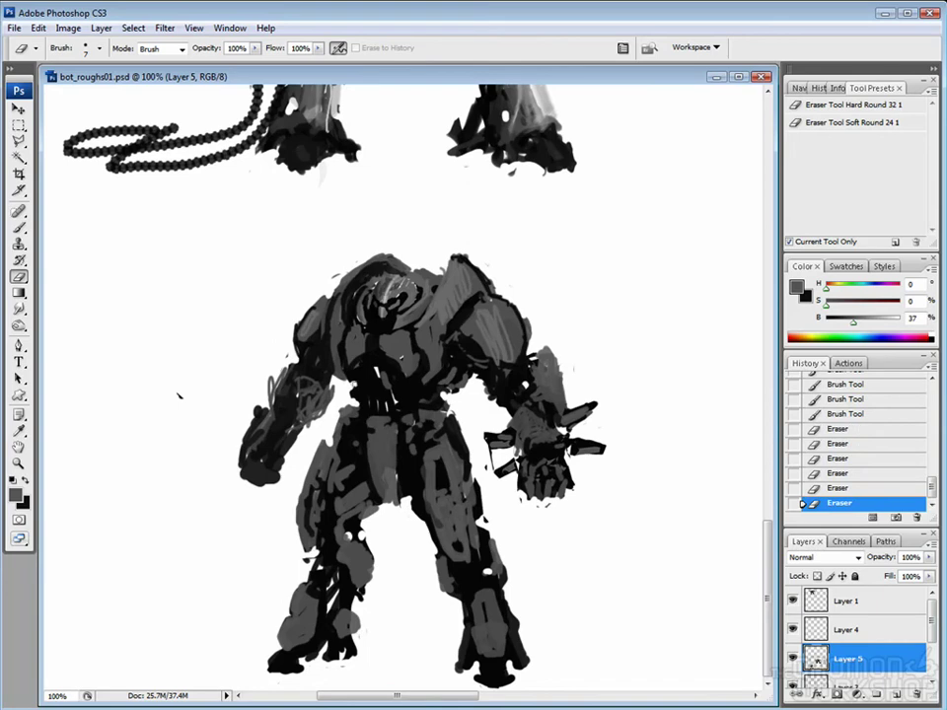
{"action": "left_click_drag", "start_coordinate": [625, 300], "coordinate": [646, 301]}
{"action": "left_click_drag", "start_coordinate": [605, 489], "coordinate": [619, 498]}
{"action": "mouse_move", "coordinate": [314, 302]}
{"action": "left_mouse_down"}
{"action": "mouse_move", "coordinate": [324, 308]}
{"action": "mouse_move", "coordinate": [332, 298]}
{"action": "mouse_move", "coordinate": [315, 312]}
{"action": "mouse_move", "coordinate": [253, 307]}
{"action": "mouse_move", "coordinate": [221, 322]}
{"action": "left_mouse_up"}
Darken the left arm and its outer edge with brush strokes.
{"action": "key", "text": "b"}
{"action": "left_click_drag", "start_coordinate": [207, 292], "coordinate": [196, 306]}
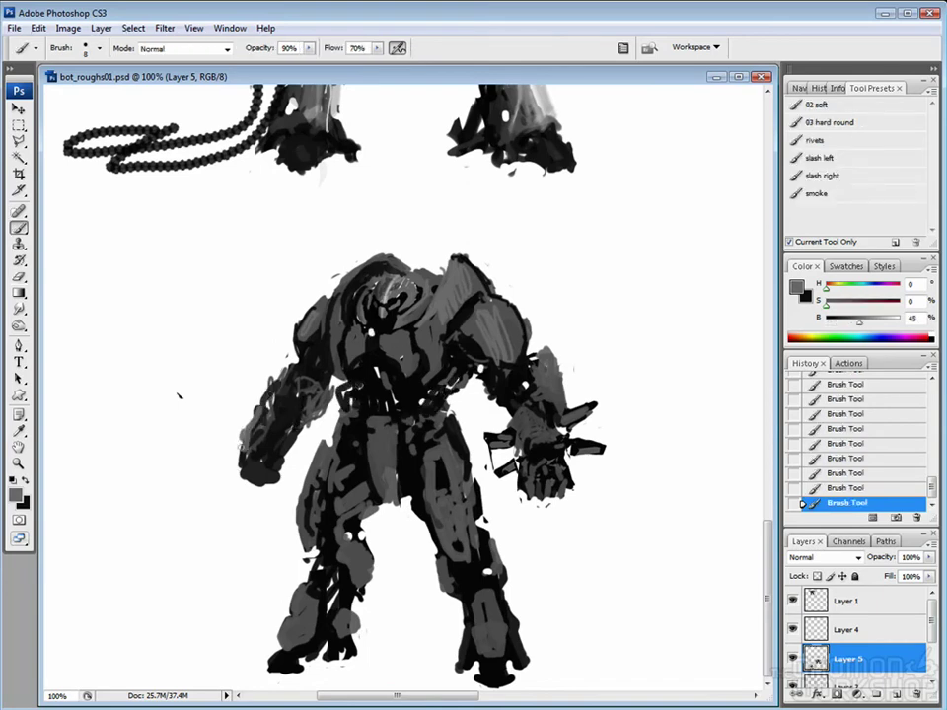
{"action": "left_click_drag", "start_coordinate": [247, 404], "coordinate": [235, 483]}
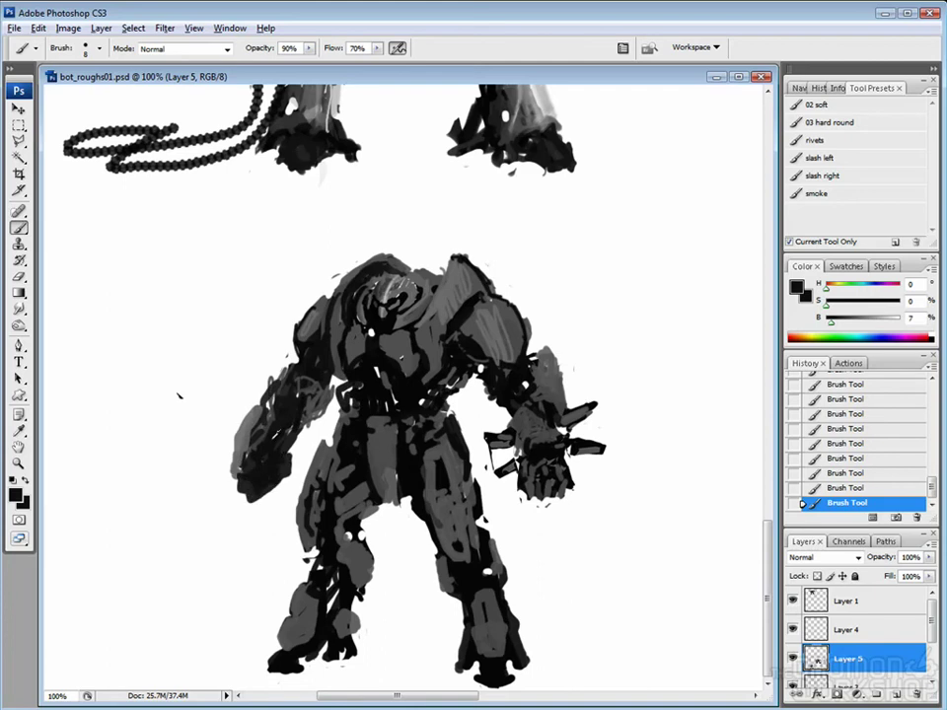
{"action": "left_click", "coordinate": [606, 501], "text": "alt"}
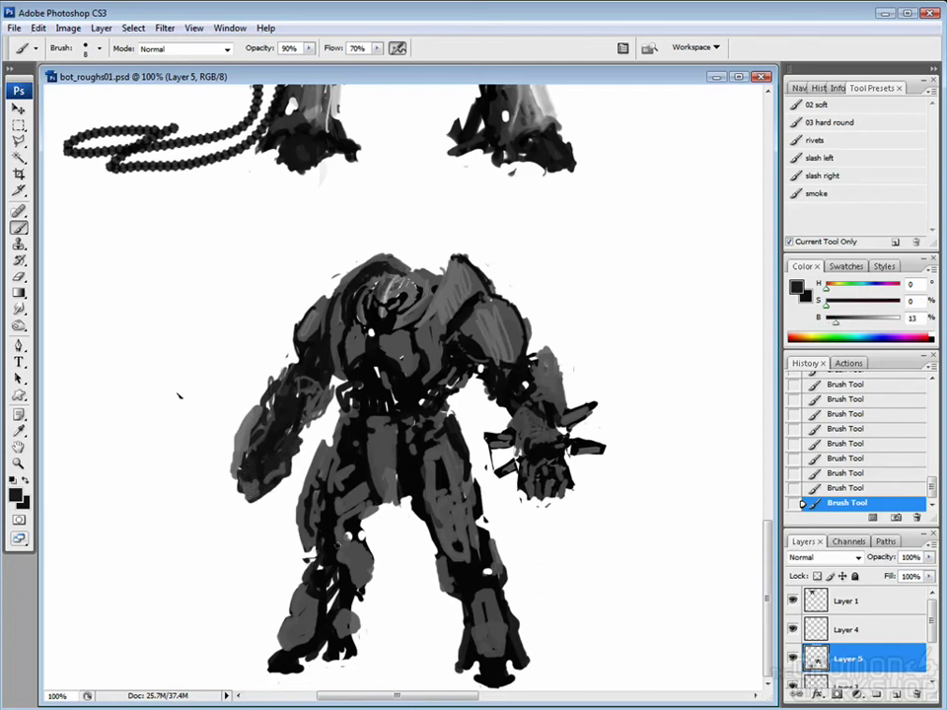
Erase along the top edge and top right of the head.
{"action": "key", "text": "e"}
{"action": "left_click_drag", "start_coordinate": [282, 373], "coordinate": [280, 387]}
{"action": "left_click_drag", "start_coordinate": [477, 268], "coordinate": [496, 292]}
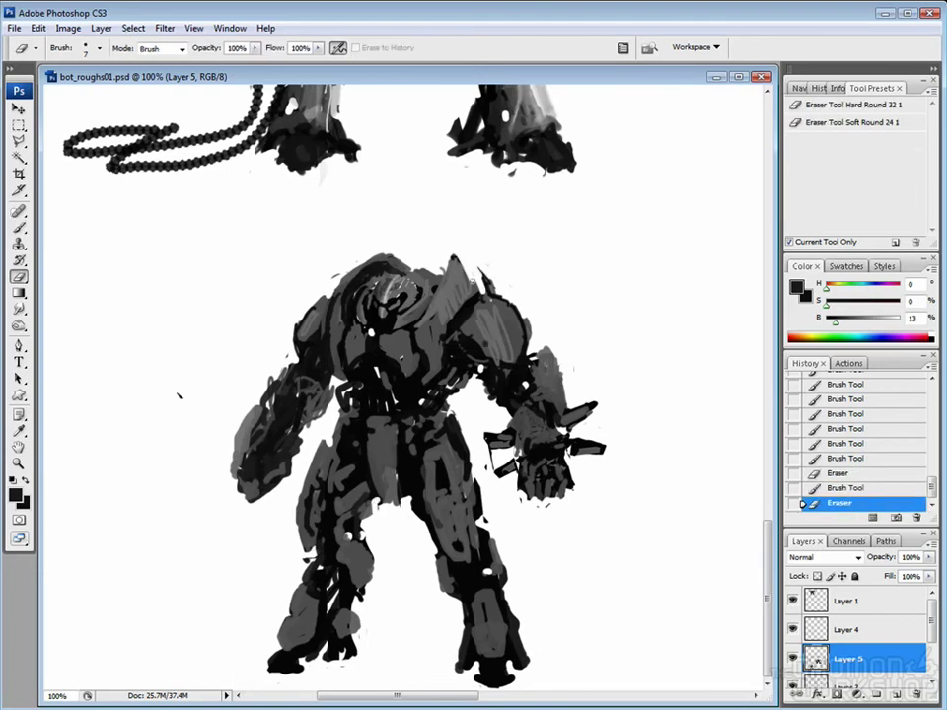
{"action": "mouse_move", "coordinate": [373, 258]}
{"action": "left_mouse_down"}
{"action": "mouse_move", "coordinate": [365, 217]}
{"action": "mouse_move", "coordinate": [390, 246]}
{"action": "mouse_move", "coordinate": [359, 264]}
{"action": "mouse_move", "coordinate": [383, 259]}
{"action": "left_mouse_up"}
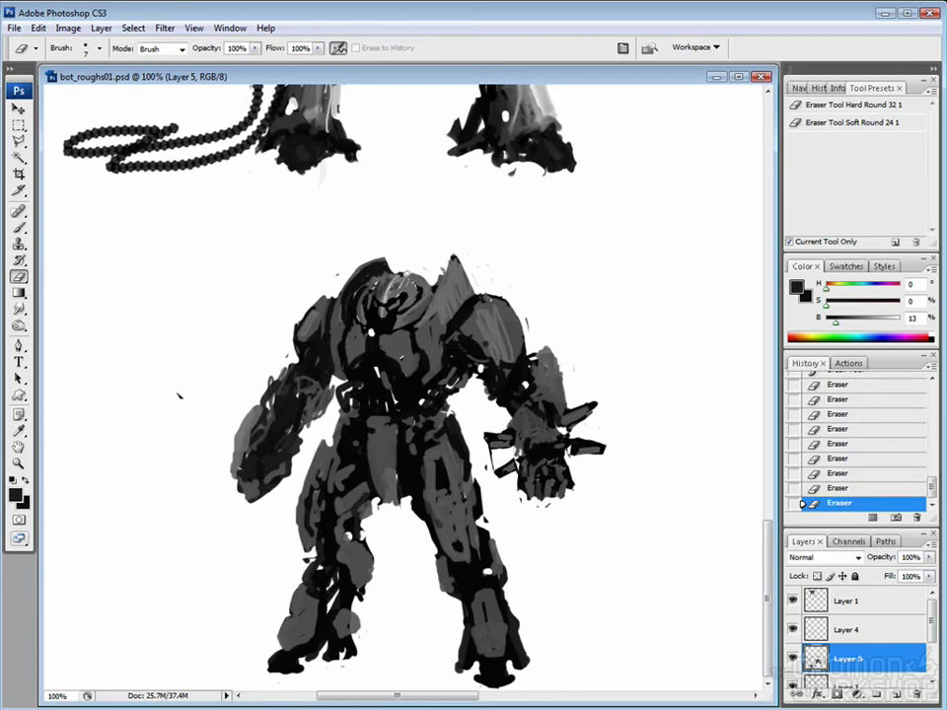
Add light and darker grey shading strokes to the robot, undoing the last stroke.
{"action": "key", "text": "b"}
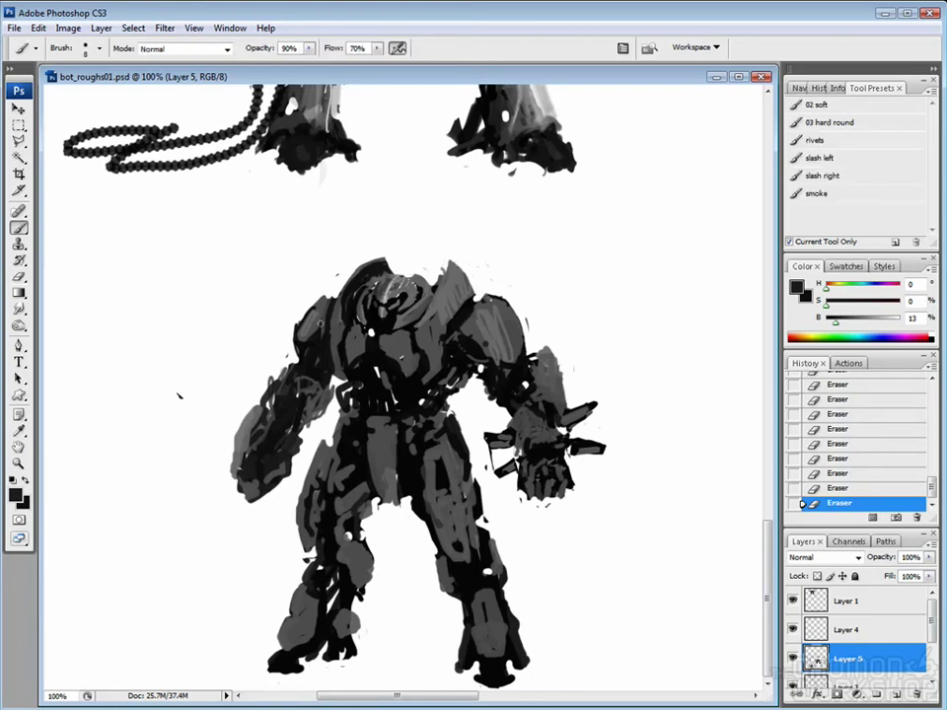
{"action": "left_click_drag", "start_coordinate": [596, 486], "coordinate": [605, 493]}
{"action": "left_click_drag", "start_coordinate": [604, 489], "coordinate": [612, 496]}
{"action": "left_click", "coordinate": [335, 252], "text": "alt"}
{"action": "left_click_drag", "start_coordinate": [442, 336], "coordinate": [445, 371]}
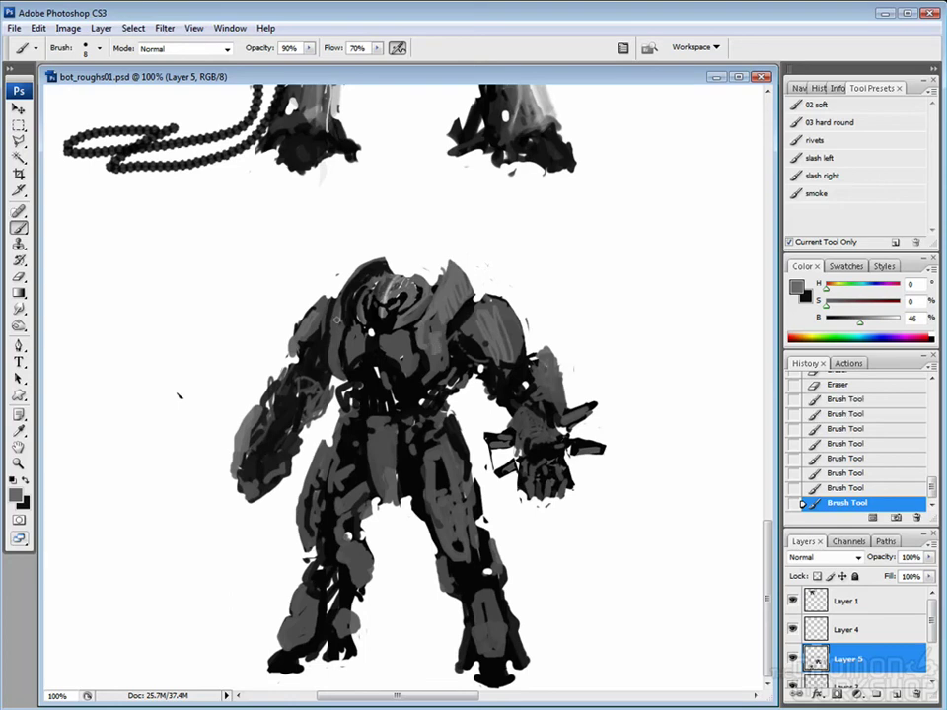
{"action": "key", "text": "e"}
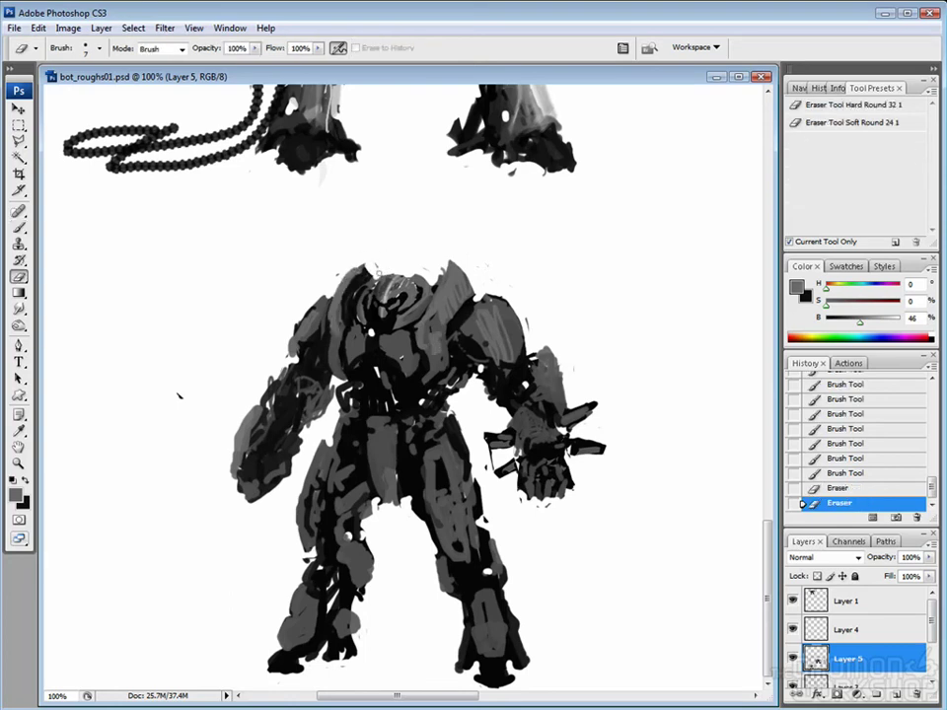
{"action": "key", "text": "b"}
{"action": "key", "text": "ctrl+z"}
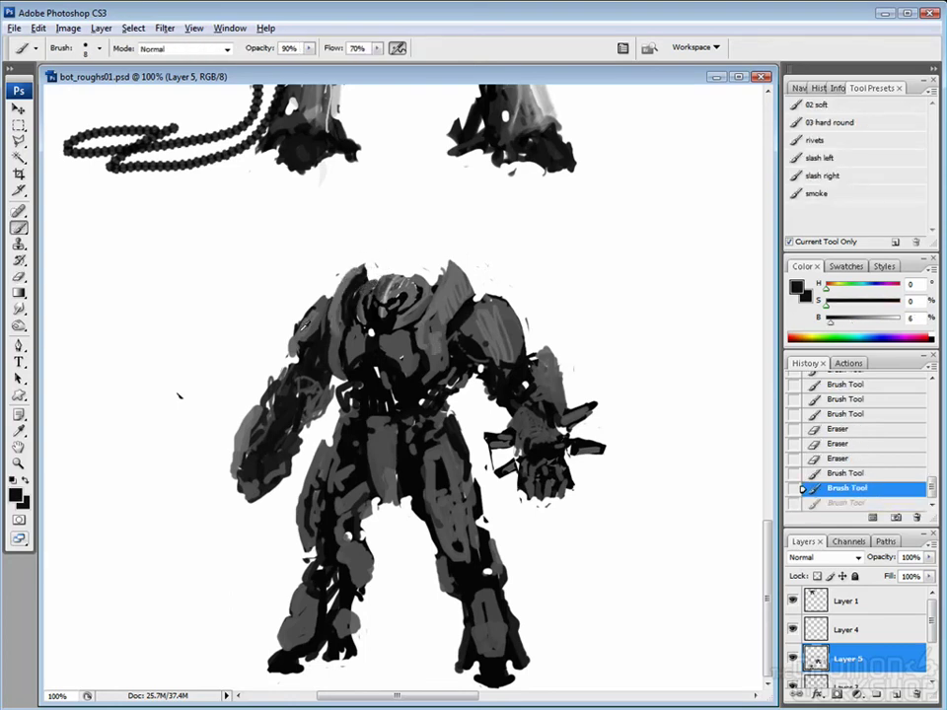
Add grey strokes around the shoulder and try a dark forearm stroke, then undo it.
{"action": "left_click", "coordinate": [383, 286], "text": "alt"}
{"action": "left_click_drag", "start_coordinate": [296, 367], "coordinate": [316, 392]}
{"action": "left_click_drag", "start_coordinate": [233, 281], "coordinate": [236, 305]}
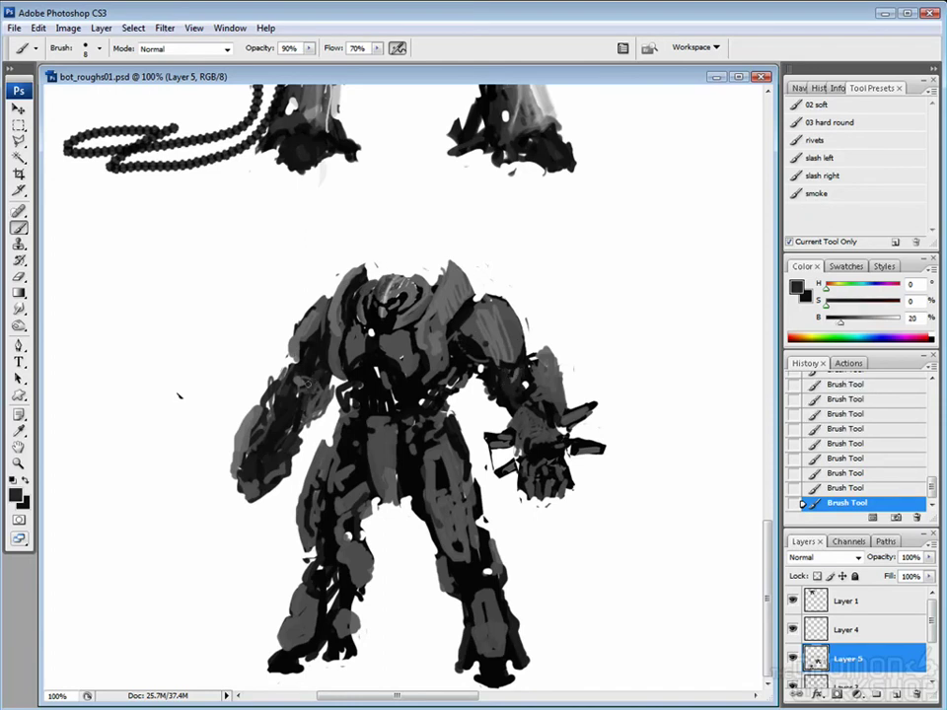
{"action": "left_click", "coordinate": [512, 514], "text": "alt"}
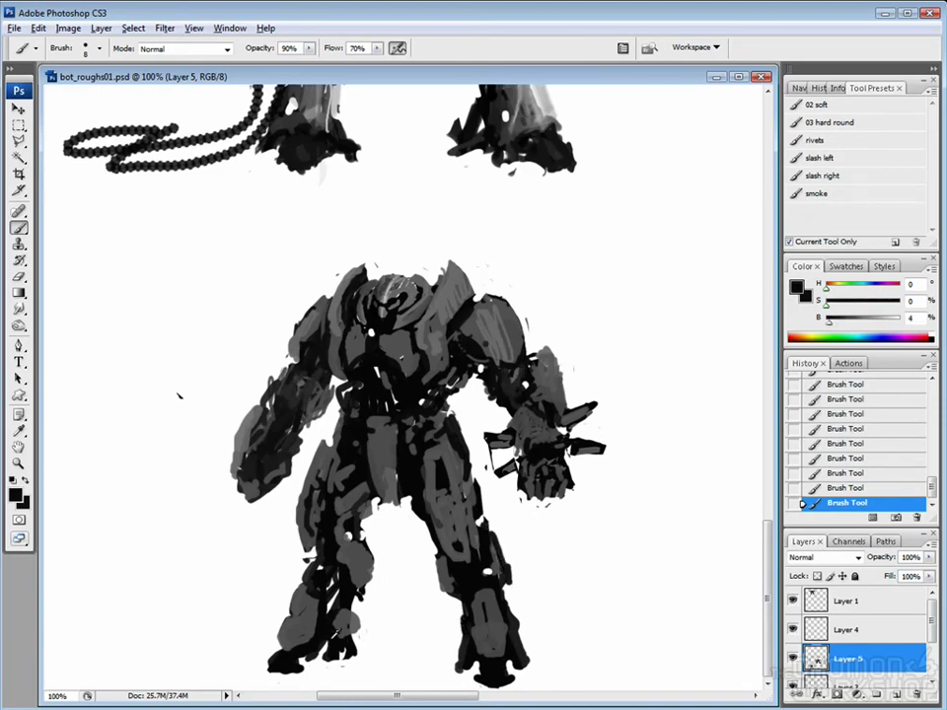
{"action": "left_click_drag", "start_coordinate": [258, 474], "coordinate": [257, 494]}
{"action": "key", "text": "ctrl+z"}
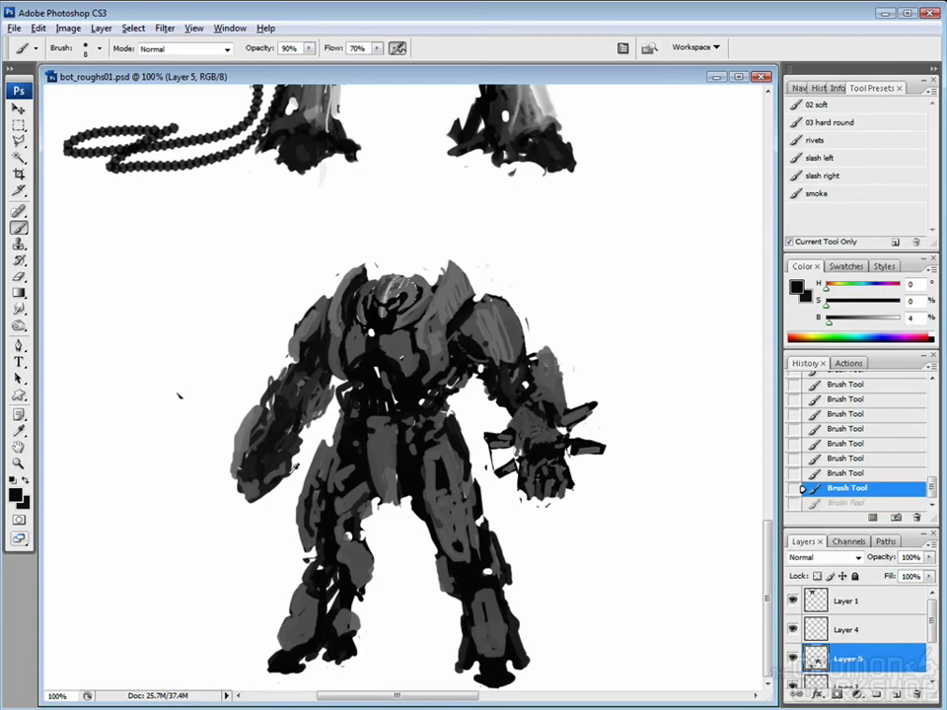
Erase small bits along the robot's edges and paint lighter grey strokes over it.
{"action": "key", "text": "e"}
{"action": "left_click_drag", "start_coordinate": [254, 290], "coordinate": [256, 308]}
{"action": "left_click_drag", "start_coordinate": [346, 309], "coordinate": [348, 351]}
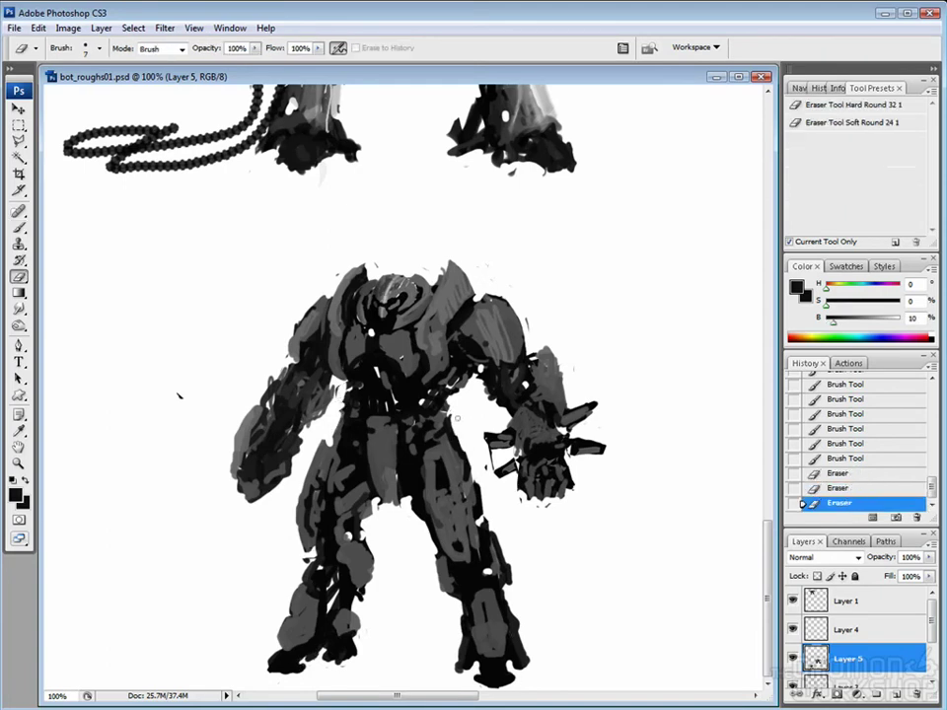
{"action": "left_click_drag", "start_coordinate": [335, 301], "coordinate": [335, 315]}
{"action": "key", "text": "b"}
{"action": "left_click_drag", "start_coordinate": [269, 316], "coordinate": [270, 332]}
{"action": "left_click_drag", "start_coordinate": [302, 308], "coordinate": [316, 320]}
{"action": "left_click_drag", "start_coordinate": [363, 411], "coordinate": [380, 414]}
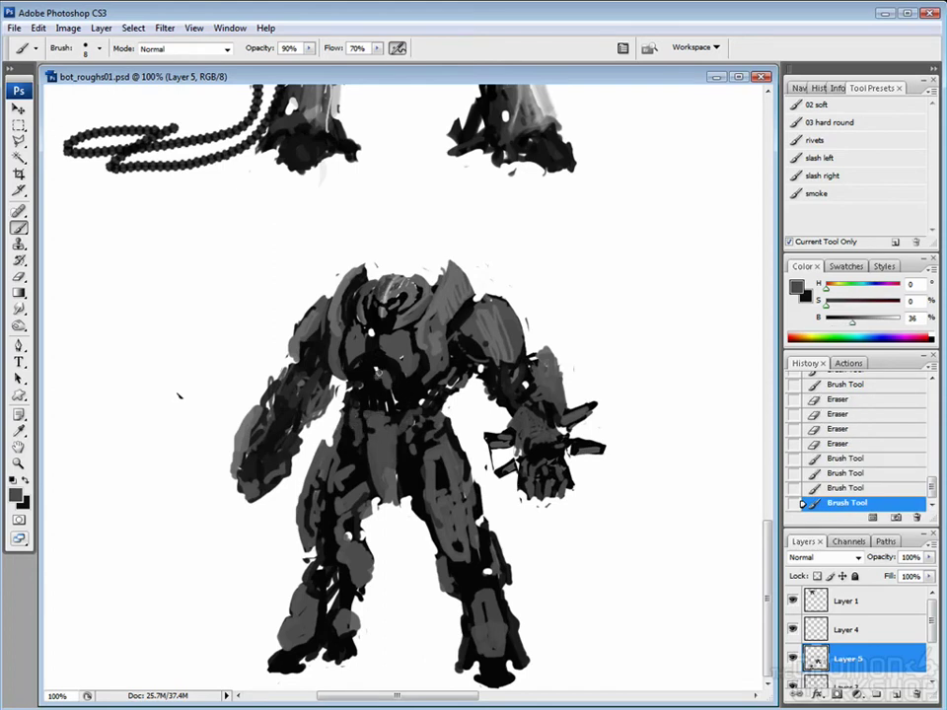
Paint near-black strokes across the chest and touch up the left shoulder.
{"action": "left_click", "coordinate": [387, 375], "text": "alt"}
{"action": "left_click_drag", "start_coordinate": [375, 365], "coordinate": [399, 382]}
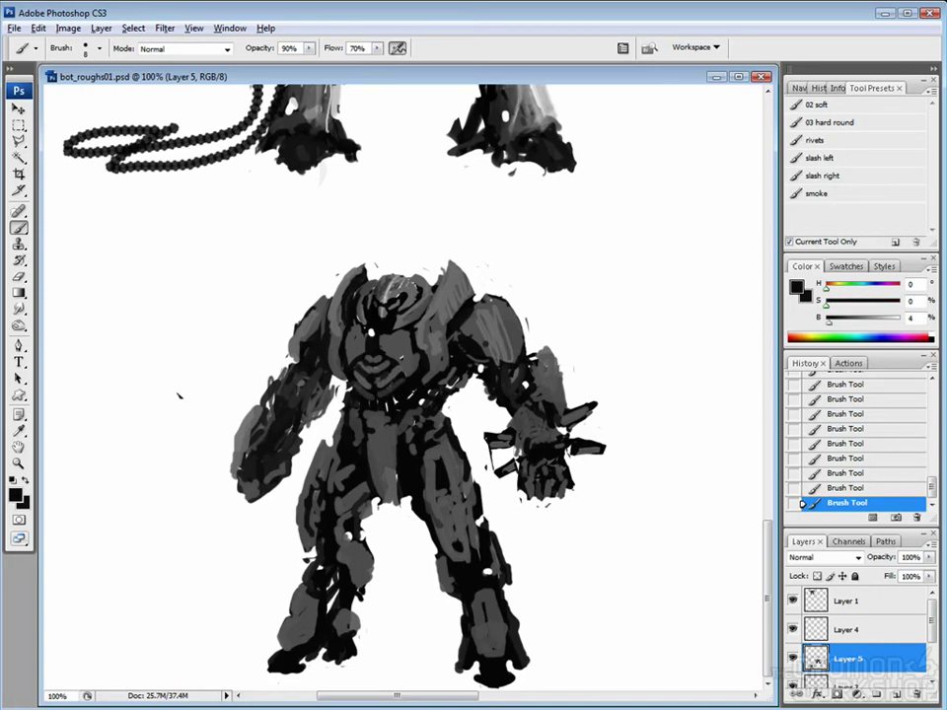
{"action": "key", "text": "e"}
{"action": "left_click_drag", "start_coordinate": [253, 301], "coordinate": [259, 308]}
{"action": "left_click_drag", "start_coordinate": [258, 306], "coordinate": [261, 314]}
{"action": "key", "text": "b"}
{"action": "left_click_drag", "start_coordinate": [253, 315], "coordinate": [257, 330]}
{"action": "left_click_drag", "start_coordinate": [306, 330], "coordinate": [311, 334]}
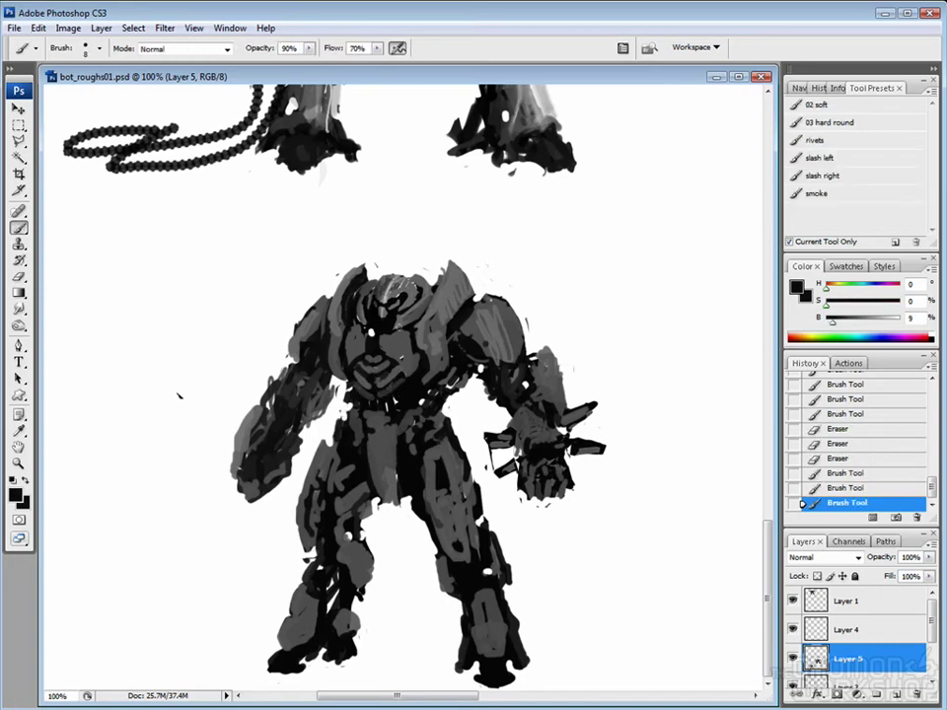
Add light grey highlights and dark detail strokes on the robot's head.
{"action": "key", "text": "e"}
{"action": "key", "text": "b"}
{"action": "left_click_drag", "start_coordinate": [387, 284], "coordinate": [404, 294]}
{"action": "left_click", "coordinate": [292, 209], "text": "alt"}
{"action": "left_click_drag", "start_coordinate": [286, 215], "coordinate": [287, 226]}
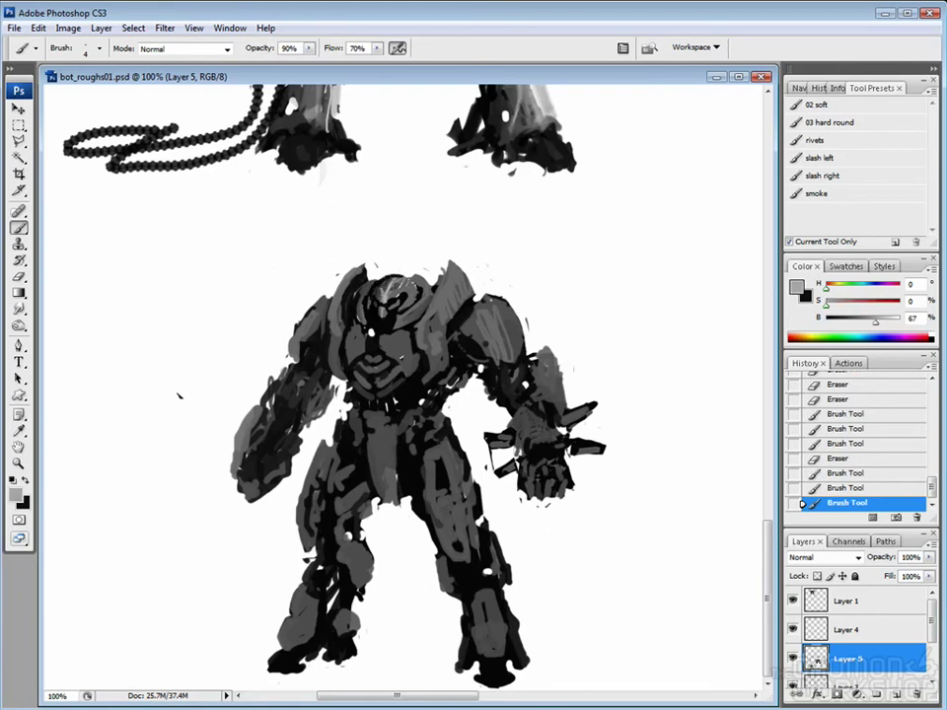
{"action": "left_click", "coordinate": [636, 305], "text": "alt"}
{"action": "mouse_move", "coordinate": [636, 296]}
{"action": "left_mouse_down"}
{"action": "mouse_move", "coordinate": [638, 323]}
{"action": "mouse_move", "coordinate": [638, 301]}
{"action": "left_mouse_up"}
{"action": "left_click", "coordinate": [375, 325], "text": "alt"}
{"action": "left_click_drag", "start_coordinate": [389, 284], "coordinate": [400, 296]}
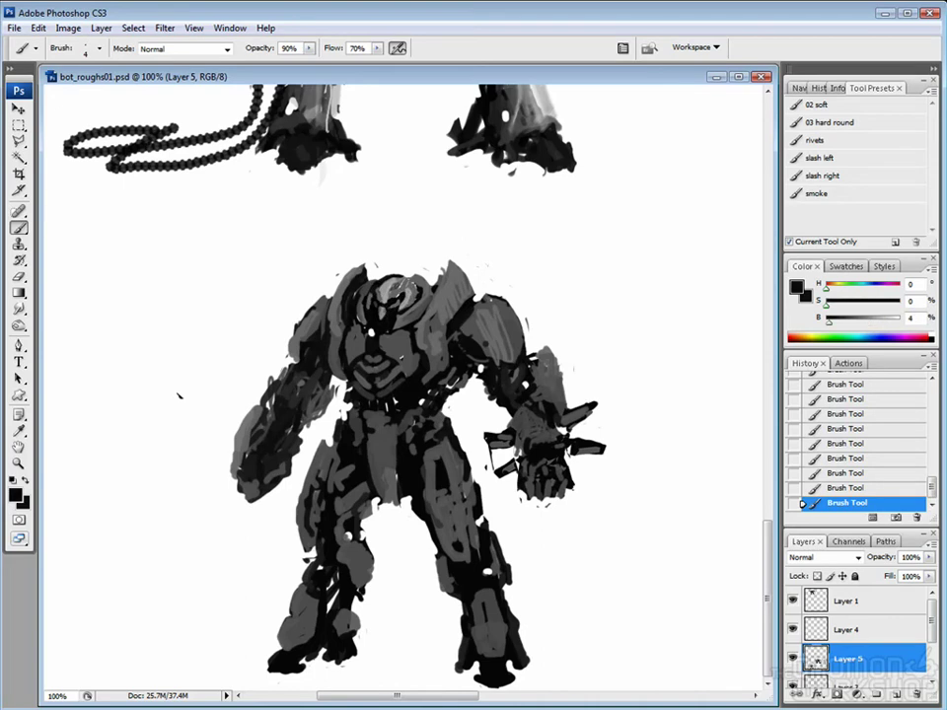
Sample dark greys and draw a thin dark stroke at the waist.
{"action": "left_click", "coordinate": [336, 277], "text": "alt"}
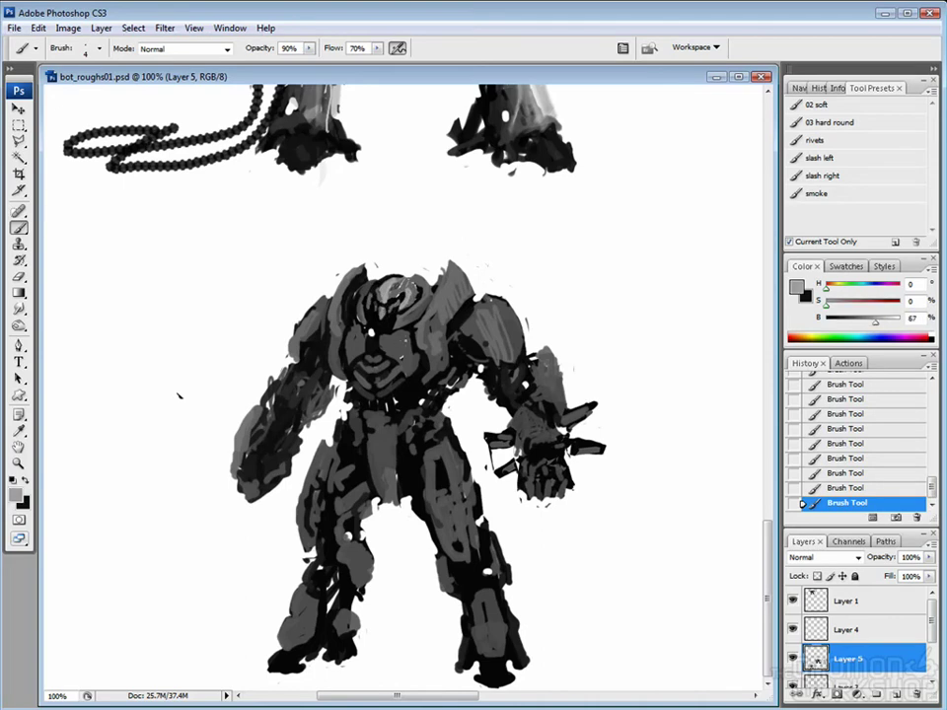
{"action": "left_click", "coordinate": [287, 254], "text": "alt"}
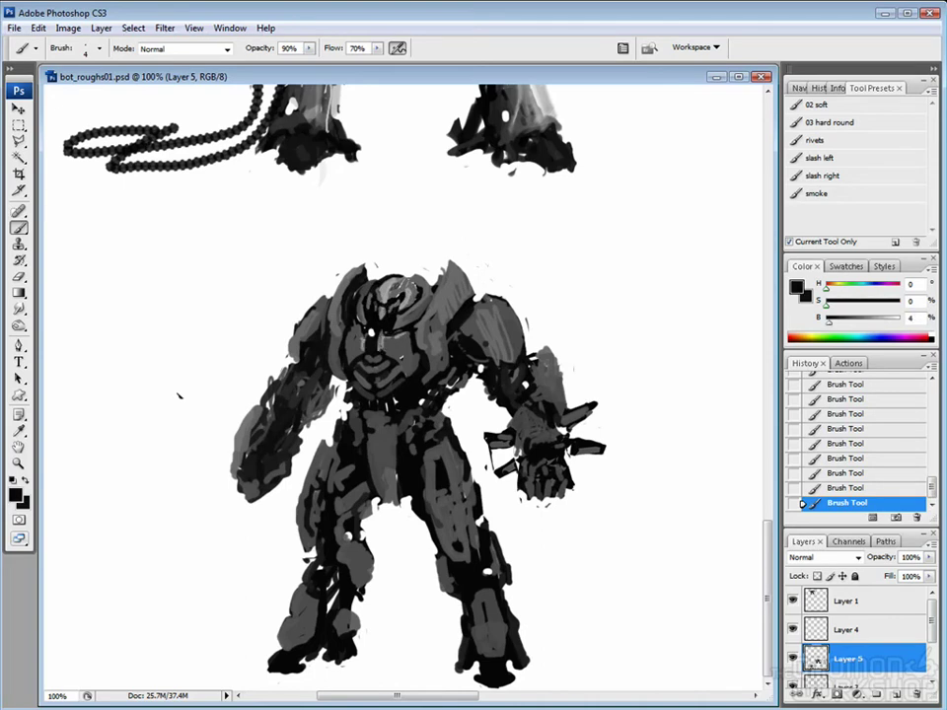
{"action": "left_click", "coordinate": [276, 246], "text": "alt"}
{"action": "left_click", "coordinate": [313, 258], "text": "alt"}
{"action": "left_click", "coordinate": [276, 326], "text": "alt"}
{"action": "left_click_drag", "start_coordinate": [390, 444], "coordinate": [393, 508]}
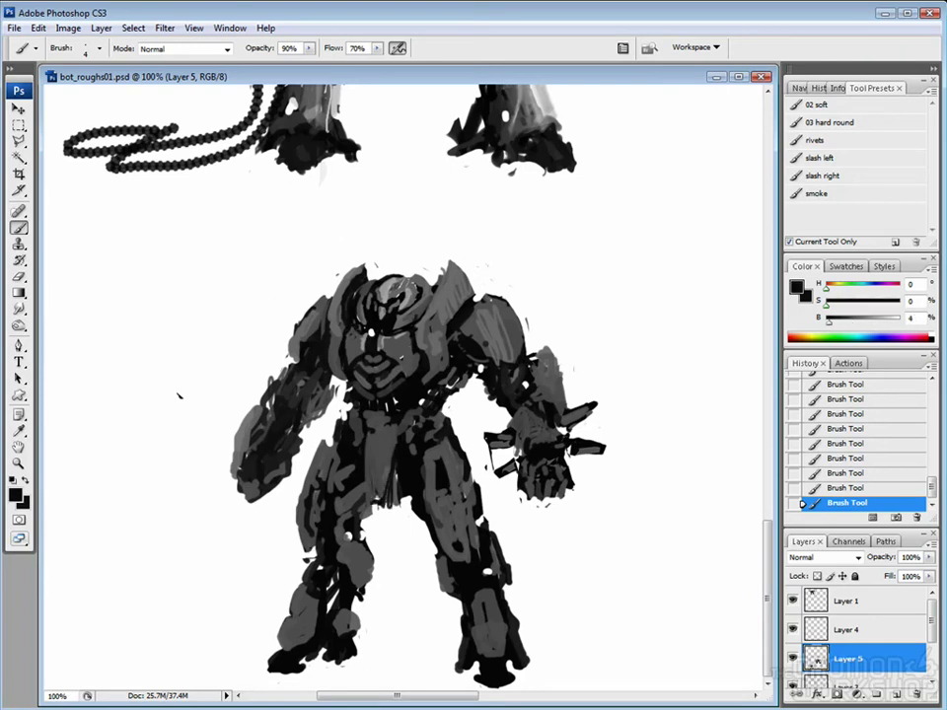
{"action": "left_click", "coordinate": [281, 365], "text": "alt"}
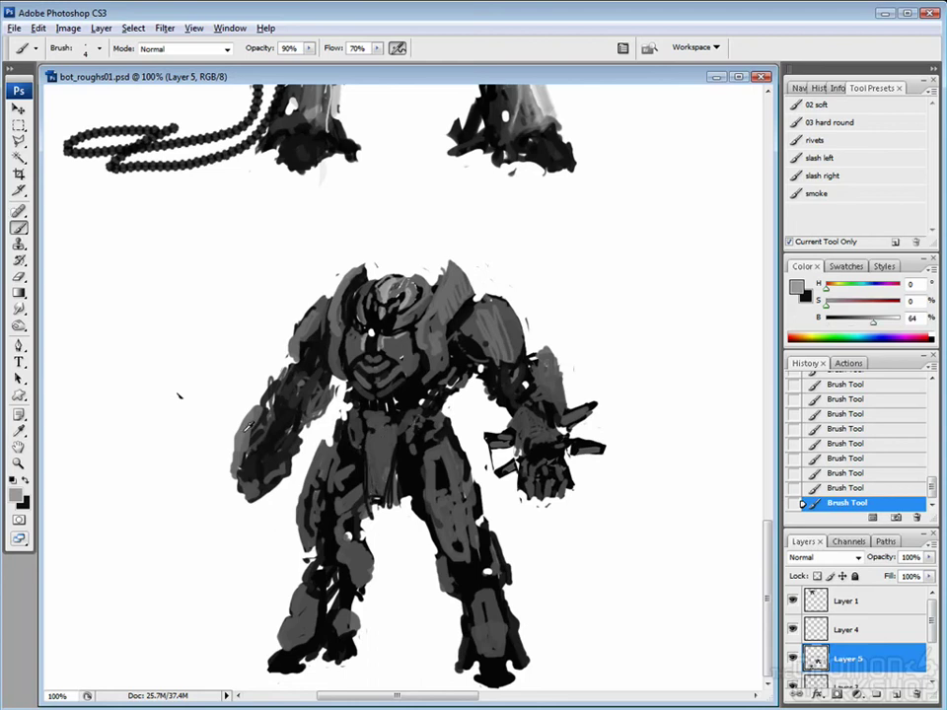
{"action": "left_click", "coordinate": [248, 421], "text": "alt"}
Draw a thin grey sword from the left hand, undoing the bolder redraw and guard attempts.
{"action": "left_click_drag", "start_coordinate": [234, 491], "coordinate": [171, 600]}
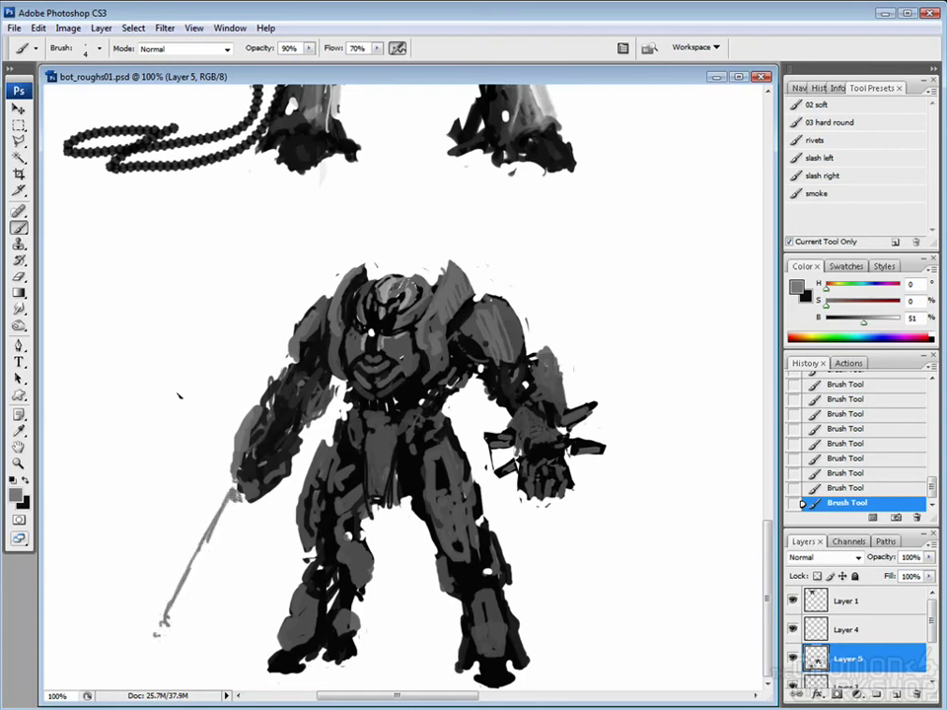
{"action": "left_click", "coordinate": [612, 494], "text": "alt"}
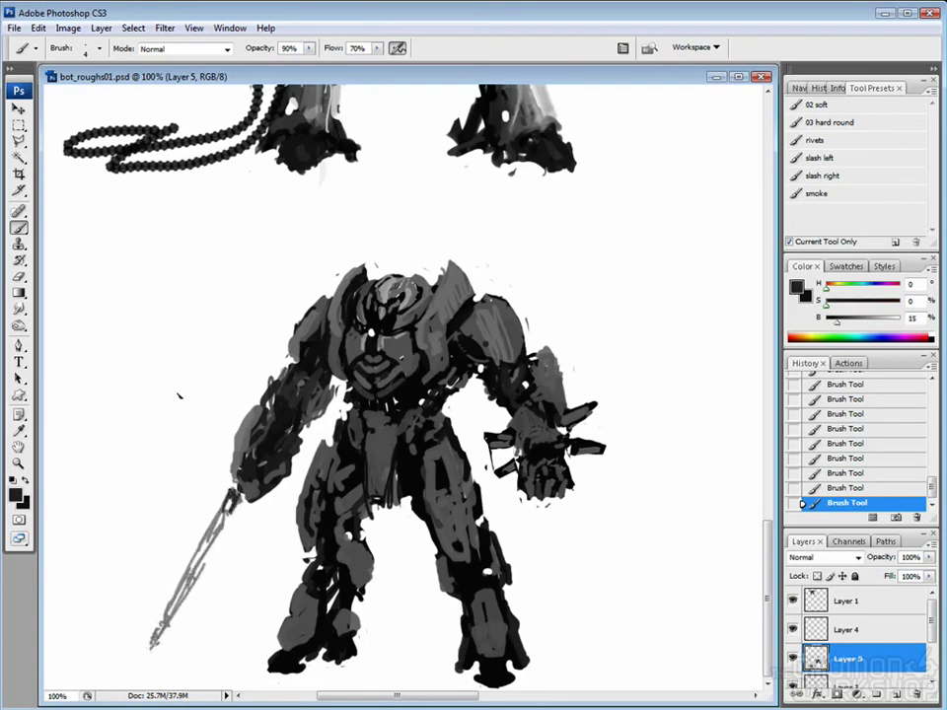
{"action": "left_click_drag", "start_coordinate": [235, 491], "coordinate": [153, 643]}
{"action": "key", "text": "ctrl+alt+z"}
{"action": "left_click", "coordinate": [612, 493], "text": "alt"}
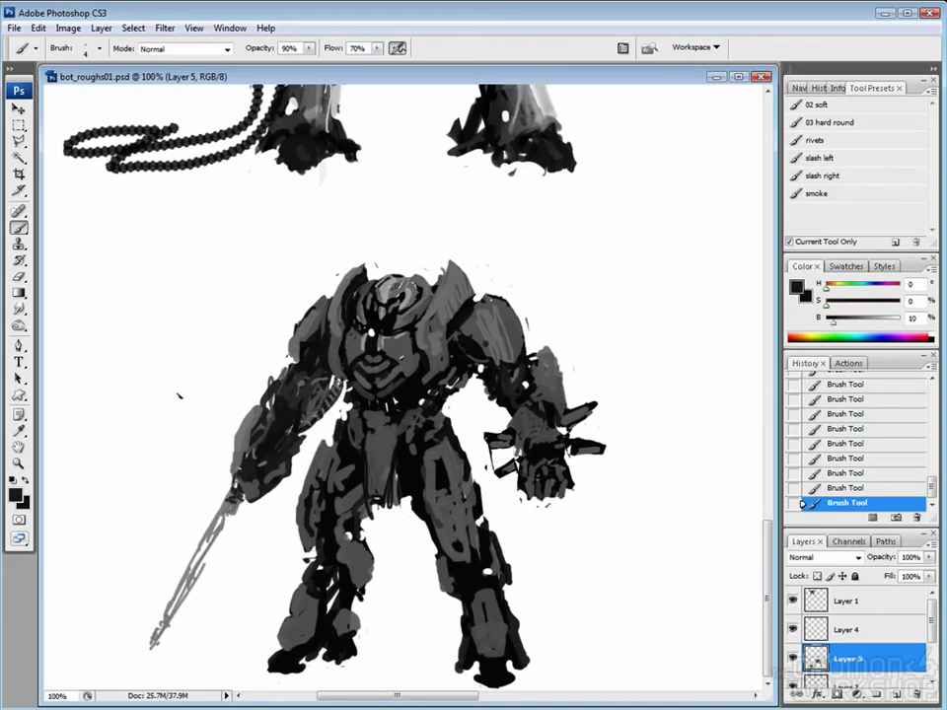
{"action": "mouse_move", "coordinate": [169, 496]}
{"action": "left_mouse_down"}
{"action": "mouse_move", "coordinate": [158, 412]}
{"action": "mouse_move", "coordinate": [144, 390]}
{"action": "mouse_move", "coordinate": [206, 518]}
{"action": "left_mouse_up"}
{"action": "key", "text": "ctrl+z"}
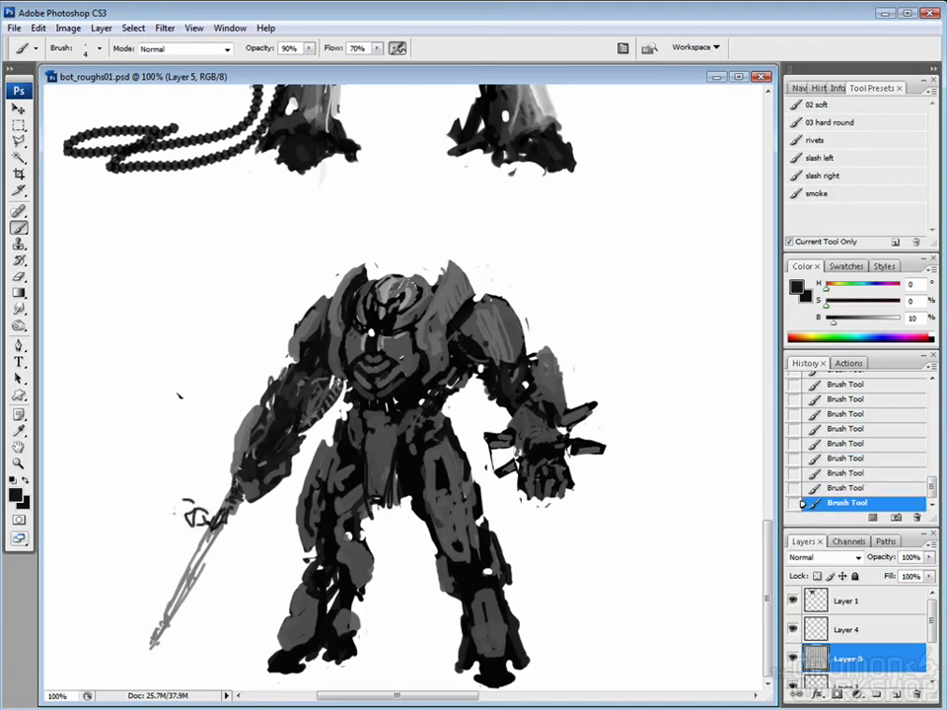
Clean a stray mark, add near-black strokes, then flip the canvas horizontally.
{"action": "left_click", "coordinate": [216, 459], "text": "alt"}
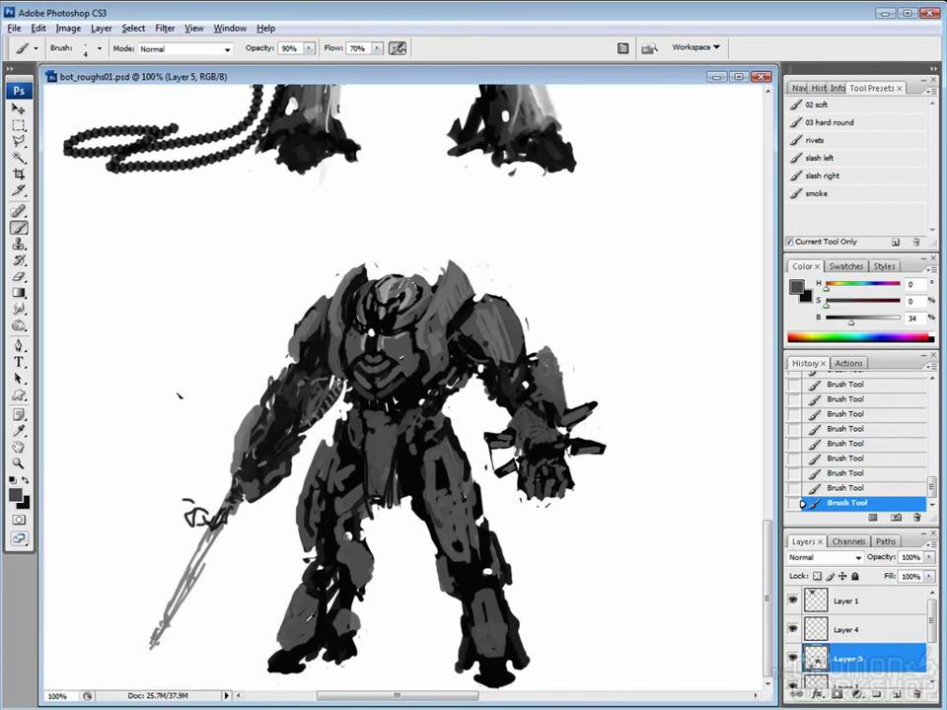
{"action": "key", "text": "e"}
{"action": "key", "text": "b"}
{"action": "left_click_drag", "start_coordinate": [217, 444], "coordinate": [228, 462]}
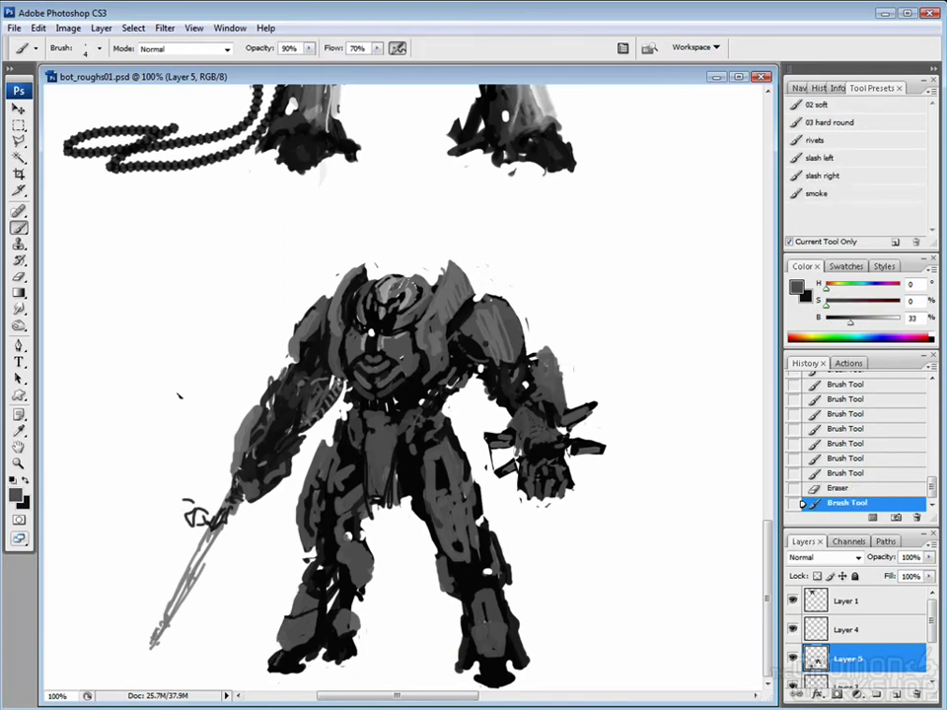
{"action": "left_click", "coordinate": [487, 570], "text": "alt"}
{"action": "left_click_drag", "start_coordinate": [487, 570], "coordinate": [489, 572]}
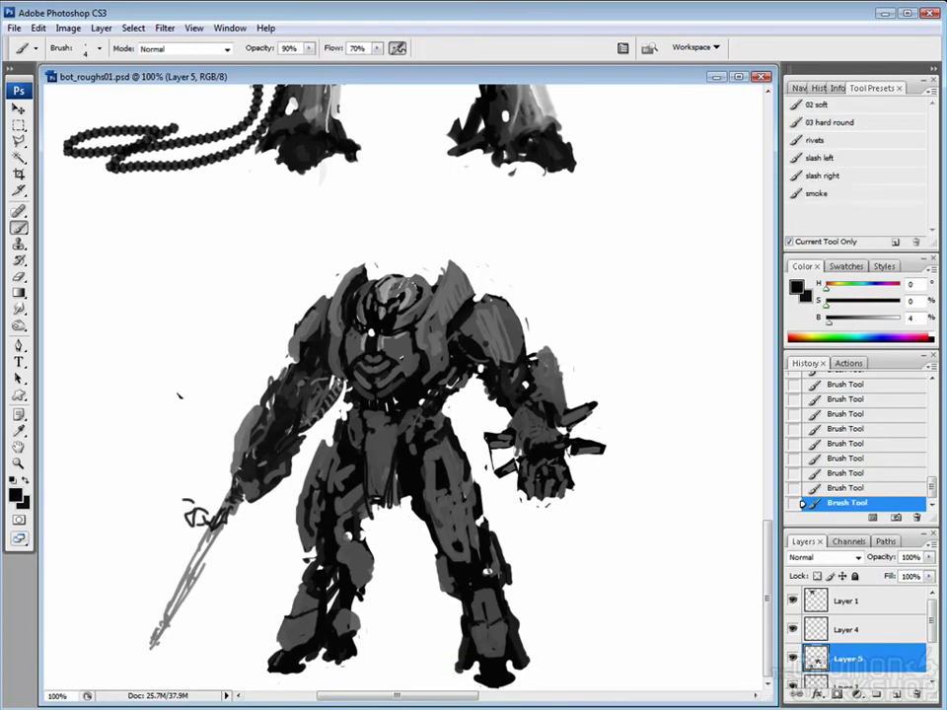
{"action": "left_click", "coordinate": [409, 349], "text": "alt"}
{"action": "key", "text": "ctrl+shift+h"}
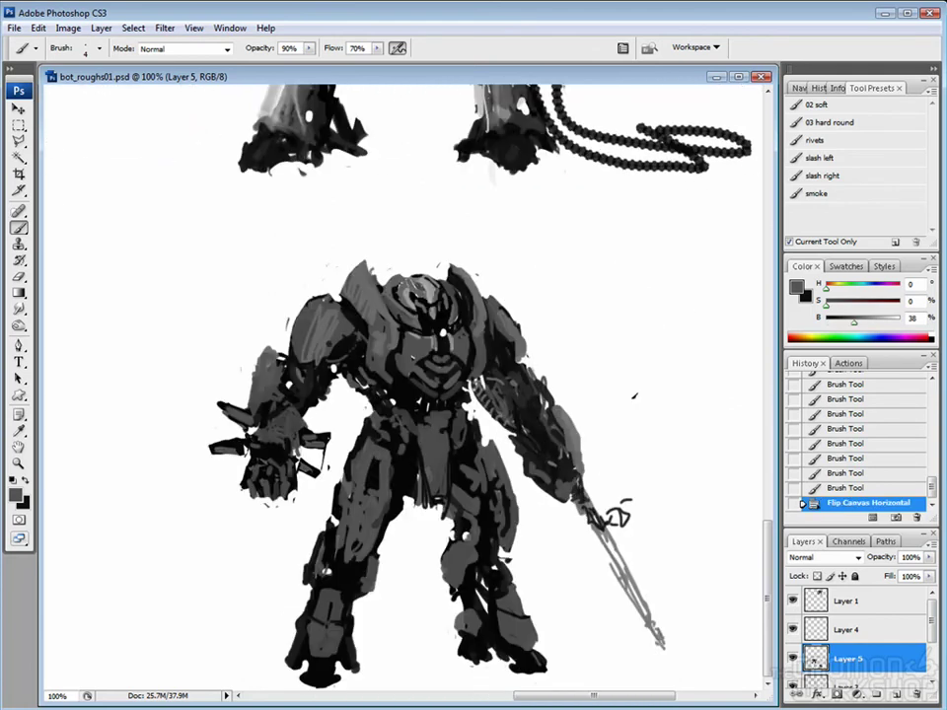
Erase a small patch, then rework the robot's left arm with near-black and dark grey strokes.
{"action": "key", "text": "e"}
{"action": "left_click_drag", "start_coordinate": [407, 296], "coordinate": [411, 314]}
{"action": "key", "text": "b"}
{"action": "left_click", "coordinate": [408, 292], "text": "alt"}
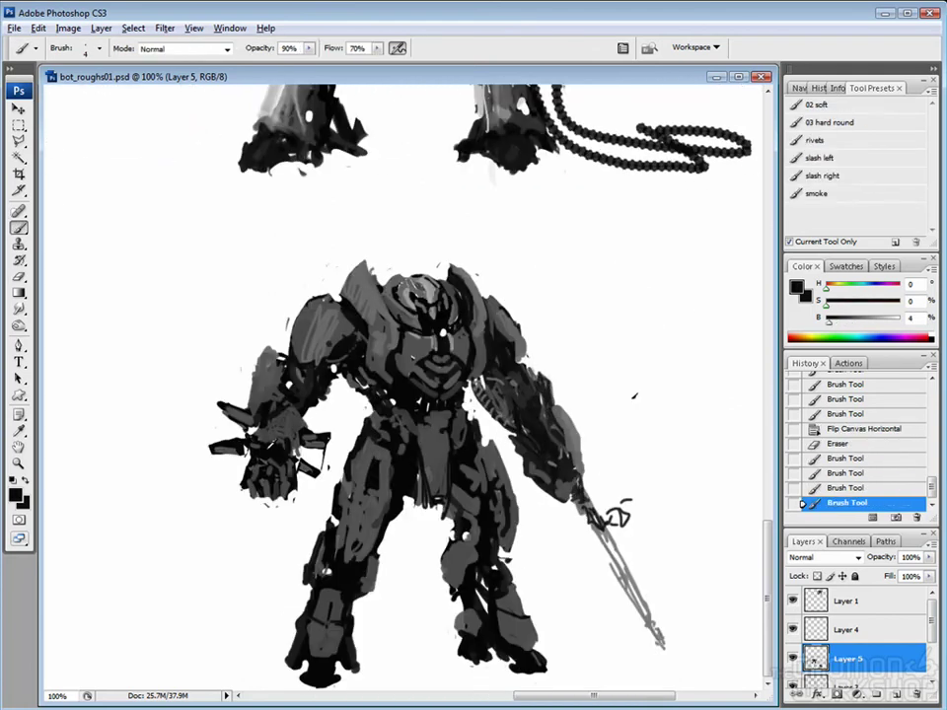
{"action": "mouse_move", "coordinate": [183, 348]}
{"action": "left_mouse_down"}
{"action": "mouse_move", "coordinate": [233, 326]}
{"action": "mouse_move", "coordinate": [244, 358]}
{"action": "mouse_move", "coordinate": [237, 407]}
{"action": "left_mouse_up"}
{"action": "key", "text": "e"}
{"action": "key", "text": "b"}
{"action": "left_click", "coordinate": [296, 414], "text": "alt"}
{"action": "left_click_drag", "start_coordinate": [321, 426], "coordinate": [330, 440]}
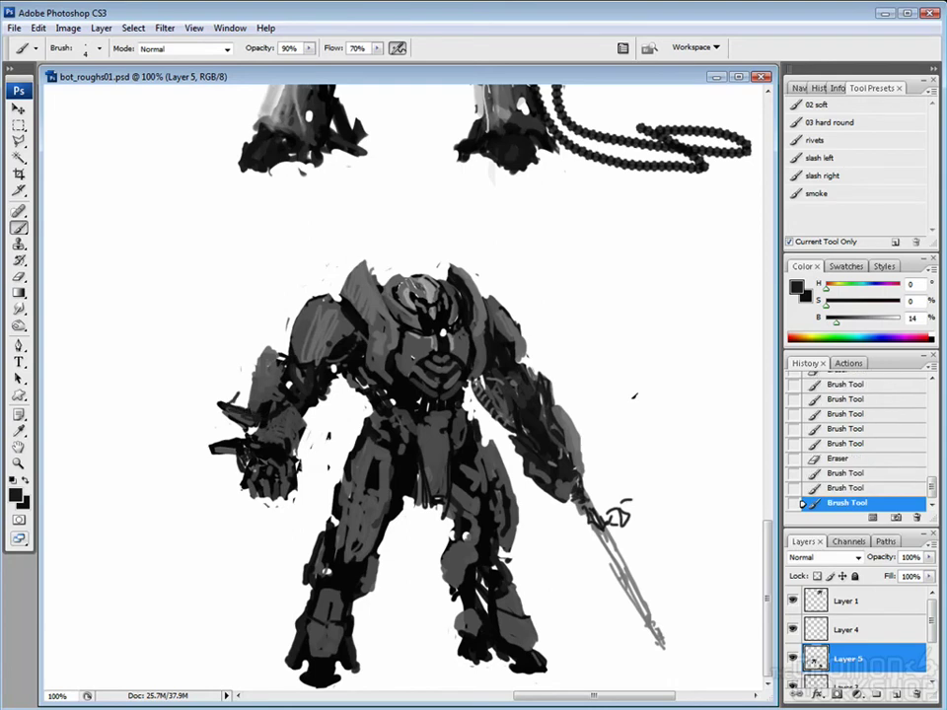
Outline the robot's open left hand with the Polygonal Lasso and rotate it with Free Transform.
{"action": "key", "text": "c"}
{"action": "mouse_move", "coordinate": [213, 381]}
{"action": "left_mouse_down"}
{"action": "mouse_move", "coordinate": [285, 507]}
{"action": "mouse_move", "coordinate": [272, 540]}
{"action": "mouse_move", "coordinate": [281, 539]}
{"action": "left_mouse_up"}
{"action": "key", "text": "ctrl+z"}
{"action": "key", "text": "l"}
{"action": "left_click", "coordinate": [236, 452]}
{"action": "left_click", "coordinate": [290, 445]}
{"action": "left_click", "coordinate": [308, 475]}
{"action": "double_click", "coordinate": [296, 520]}
{"action": "key", "text": "ctrl+t"}
{"action": "key", "text": "Return"}
{"action": "key", "text": "ctrl+d"}
Paint faint, low-opacity light grey vertical streaks beside the robot's claw.
{"action": "key", "text": "b"}
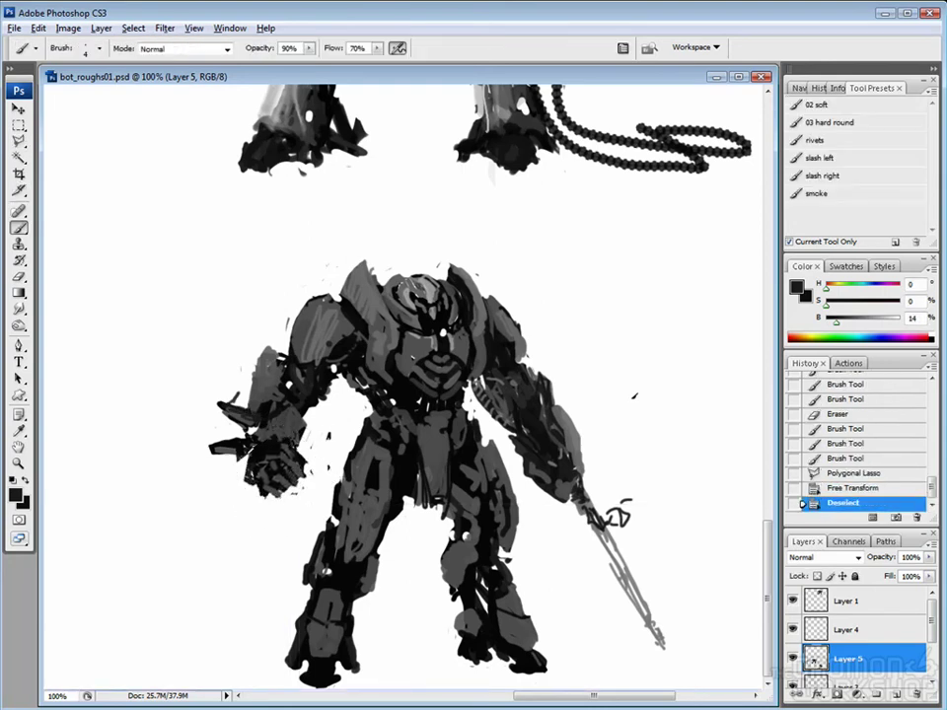
{"action": "left_click", "coordinate": [640, 355], "text": "alt"}
{"action": "left_click_drag", "start_coordinate": [622, 343], "coordinate": [659, 367]}
{"action": "left_click_drag", "start_coordinate": [235, 281], "coordinate": [202, 631]}
{"action": "key", "text": "ctrl+z"}
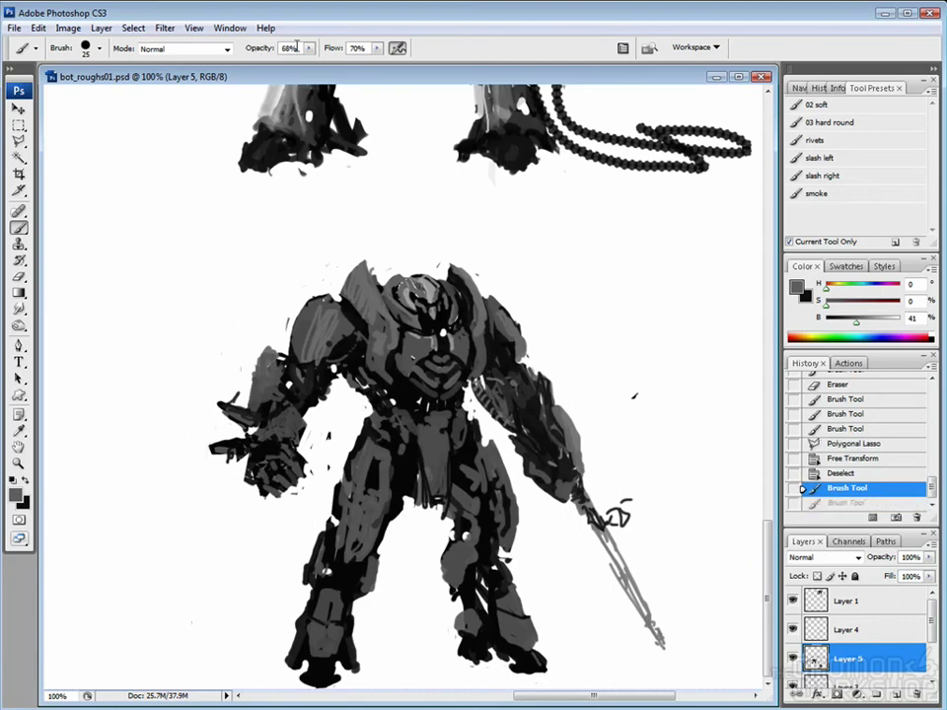
{"action": "left_click", "coordinate": [309, 47]}
{"action": "left_click_drag", "start_coordinate": [307, 63], "coordinate": [288, 63]}
{"action": "mouse_move", "coordinate": [237, 265]}
{"action": "left_mouse_down"}
{"action": "mouse_move", "coordinate": [216, 623]}
{"action": "mouse_move", "coordinate": [231, 370]}
{"action": "mouse_move", "coordinate": [249, 270]}
{"action": "mouse_move", "coordinate": [228, 595]}
{"action": "mouse_move", "coordinate": [245, 311]}
{"action": "left_mouse_up"}
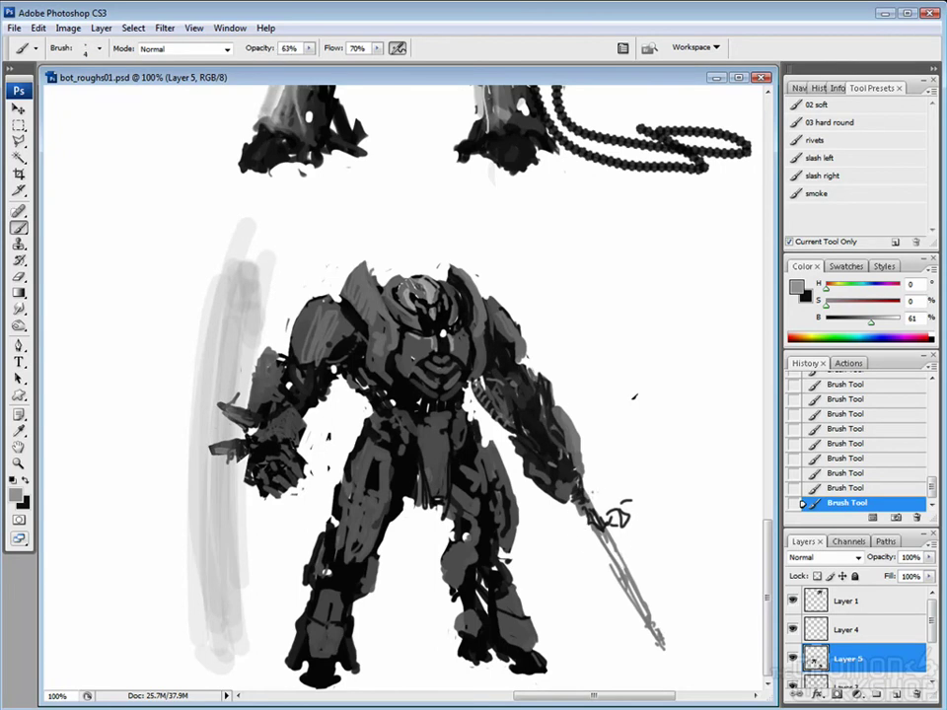
Marquee the whole robot and drag a duplicate of it to the right.
{"action": "key", "text": "m"}
{"action": "mouse_move", "coordinate": [191, 183]}
{"action": "left_mouse_down"}
{"action": "mouse_move", "coordinate": [121, 183]}
{"action": "mouse_move", "coordinate": [640, 692]}
{"action": "left_mouse_up"}
{"action": "key", "text": "v"}
{"action": "mouse_move", "coordinate": [552, 592]}
{"action": "left_mouse_down"}
{"action": "mouse_move", "coordinate": [299, 592]}
{"action": "mouse_move", "coordinate": [723, 591]}
{"action": "mouse_move", "coordinate": [695, 592]}
{"action": "left_mouse_up"}
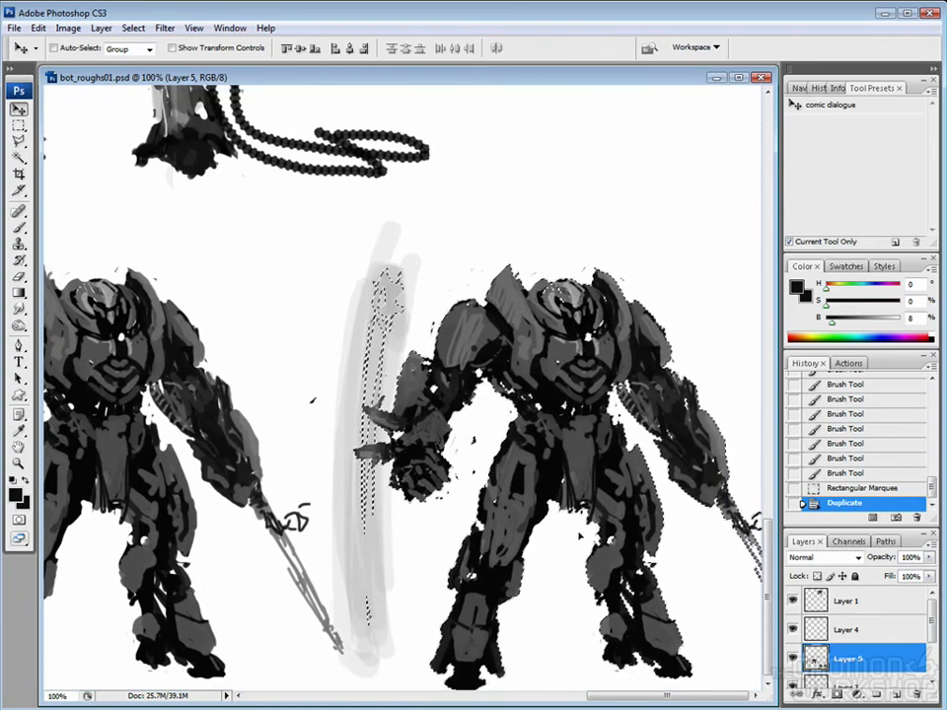
Scale the copied robot down with Free Transform.
{"action": "key", "text": "ctrl+t"}
{"action": "left_click_drag", "start_coordinate": [764, 691], "coordinate": [760, 560]}
{"action": "key", "text": "Return"}
{"action": "key", "text": "ctrl+d"}
Erase the small robot's sword and darken its arm and chest.
{"action": "key", "text": "e"}
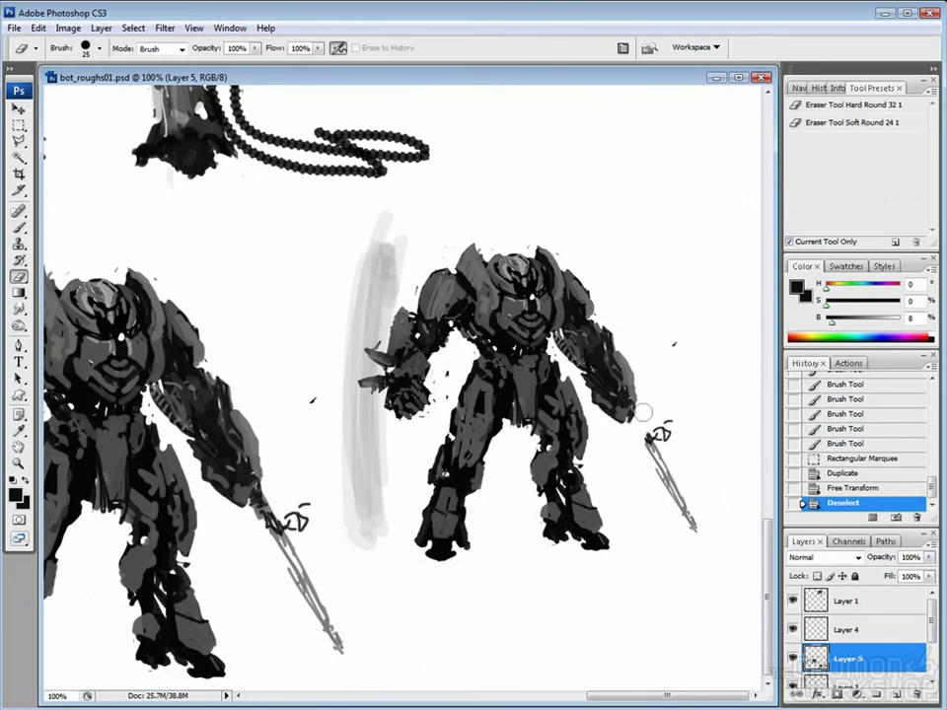
{"action": "left_click_drag", "start_coordinate": [642, 413], "coordinate": [690, 522]}
{"action": "left_click_drag", "start_coordinate": [469, 296], "coordinate": [473, 316]}
{"action": "key", "text": "b"}
{"action": "mouse_move", "coordinate": [609, 308]}
{"action": "left_mouse_down"}
{"action": "mouse_move", "coordinate": [651, 333]}
{"action": "mouse_move", "coordinate": [475, 286]}
{"action": "left_mouse_up"}
{"action": "mouse_move", "coordinate": [610, 286]}
{"action": "left_mouse_down"}
{"action": "mouse_move", "coordinate": [651, 311]}
{"action": "mouse_move", "coordinate": [647, 290]}
{"action": "left_mouse_up"}
Clean rough edges and add small dark touches on the small robot's arm.
{"action": "key", "text": "e"}
{"action": "mouse_move", "coordinate": [627, 366]}
{"action": "left_mouse_down"}
{"action": "mouse_move", "coordinate": [647, 367]}
{"action": "mouse_move", "coordinate": [647, 356]}
{"action": "left_mouse_up"}
{"action": "key", "text": "b"}
{"action": "mouse_move", "coordinate": [629, 362]}
{"action": "left_mouse_down"}
{"action": "mouse_move", "coordinate": [645, 363]}
{"action": "mouse_move", "coordinate": [647, 377]}
{"action": "left_mouse_up"}
{"action": "mouse_move", "coordinate": [628, 332]}
{"action": "left_mouse_down"}
{"action": "mouse_move", "coordinate": [647, 334]}
{"action": "mouse_move", "coordinate": [647, 367]}
{"action": "mouse_move", "coordinate": [647, 356]}
{"action": "left_mouse_up"}
{"action": "left_click_drag", "start_coordinate": [628, 343], "coordinate": [648, 344]}
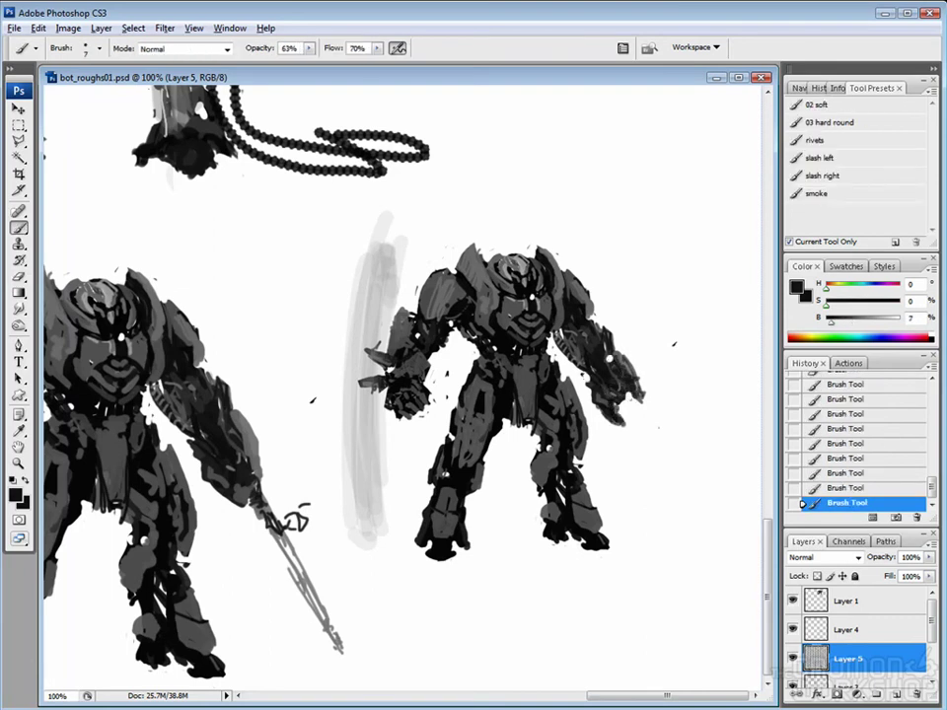
Paint a looped chainsaw blade with saw teeth hanging from the small robot's arm.
{"action": "mouse_move", "coordinate": [619, 373]}
{"action": "left_mouse_down"}
{"action": "mouse_move", "coordinate": [677, 506]}
{"action": "mouse_move", "coordinate": [700, 501]}
{"action": "left_mouse_up"}
{"action": "key", "text": "ctrl+z"}
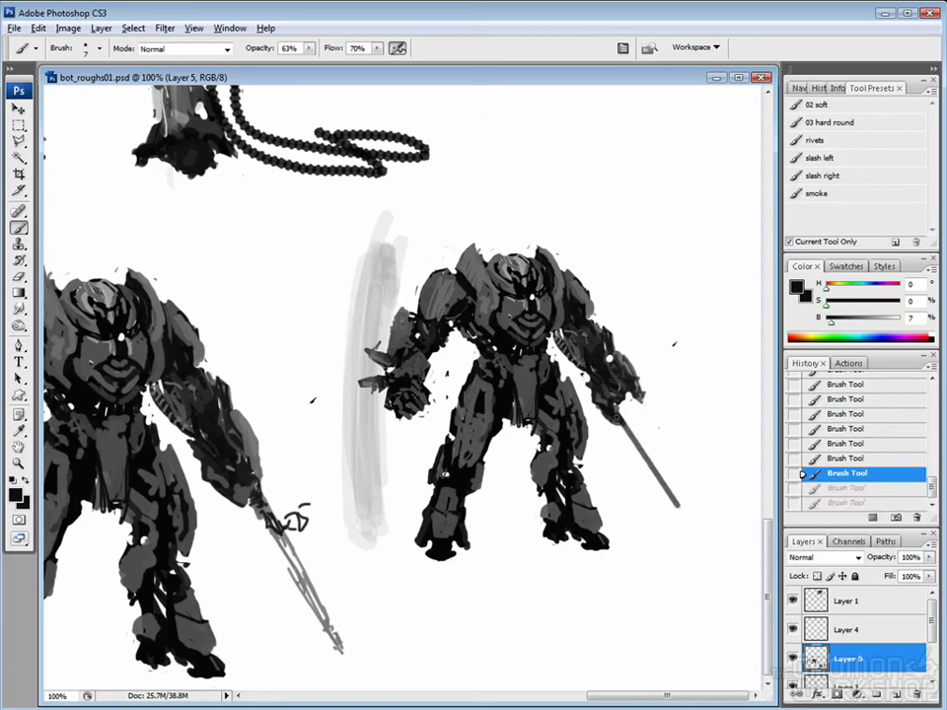
{"action": "mouse_move", "coordinate": [618, 363]}
{"action": "left_mouse_down"}
{"action": "mouse_move", "coordinate": [689, 503]}
{"action": "mouse_move", "coordinate": [646, 400]}
{"action": "left_mouse_up"}
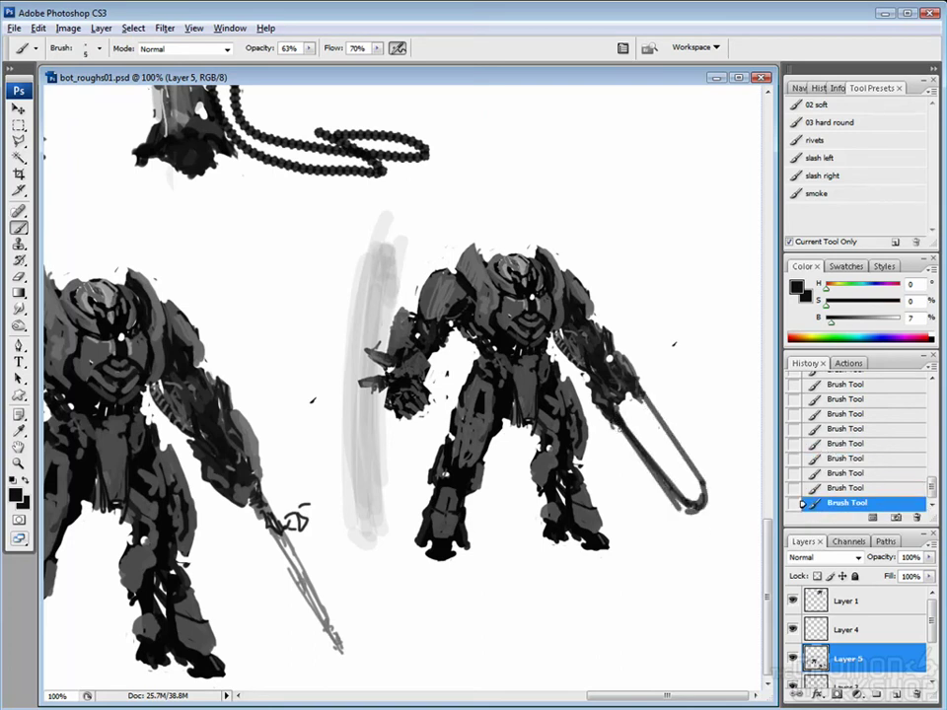
{"action": "left_click_drag", "start_coordinate": [616, 404], "coordinate": [703, 511]}
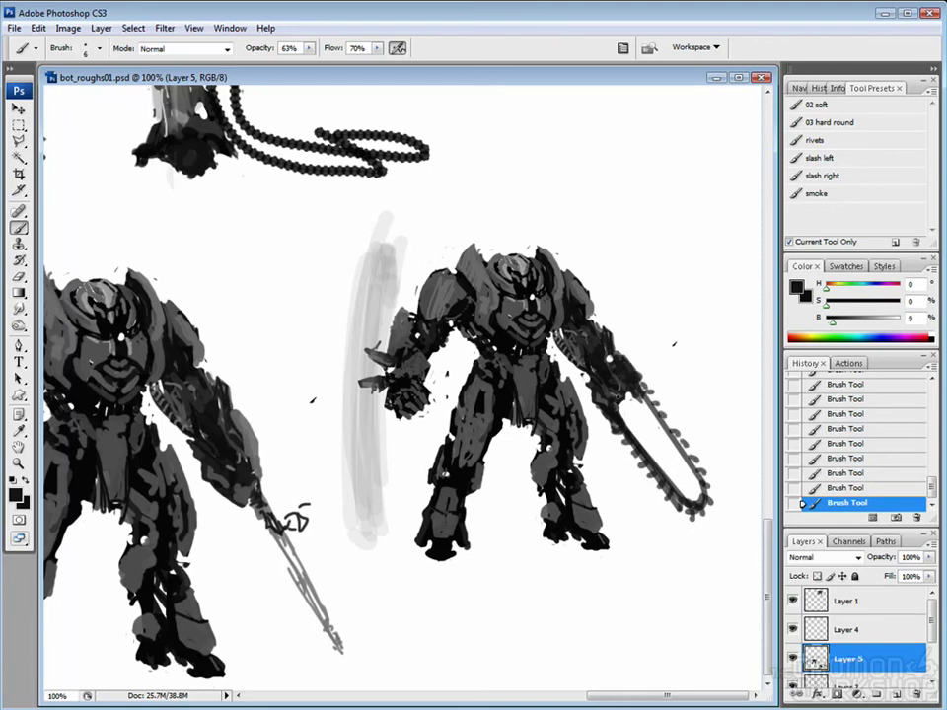
Switch to a slightly lighter dark grey and clean stray marks near the head and chainsaw arm.
{"action": "left_click", "coordinate": [318, 393], "text": "alt"}
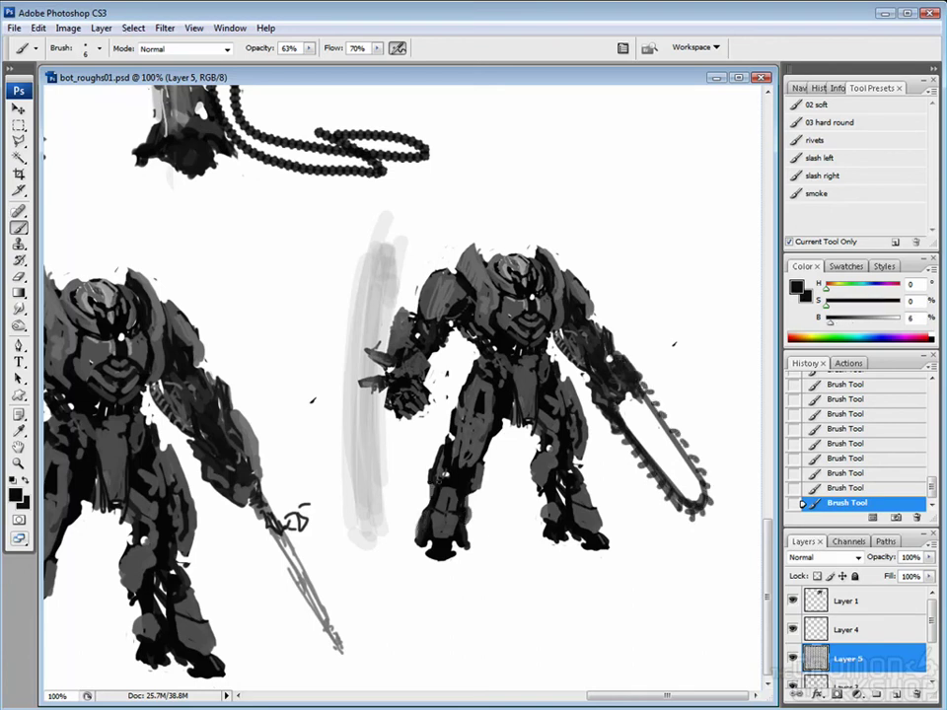
{"action": "left_click", "coordinate": [471, 300], "text": "alt"}
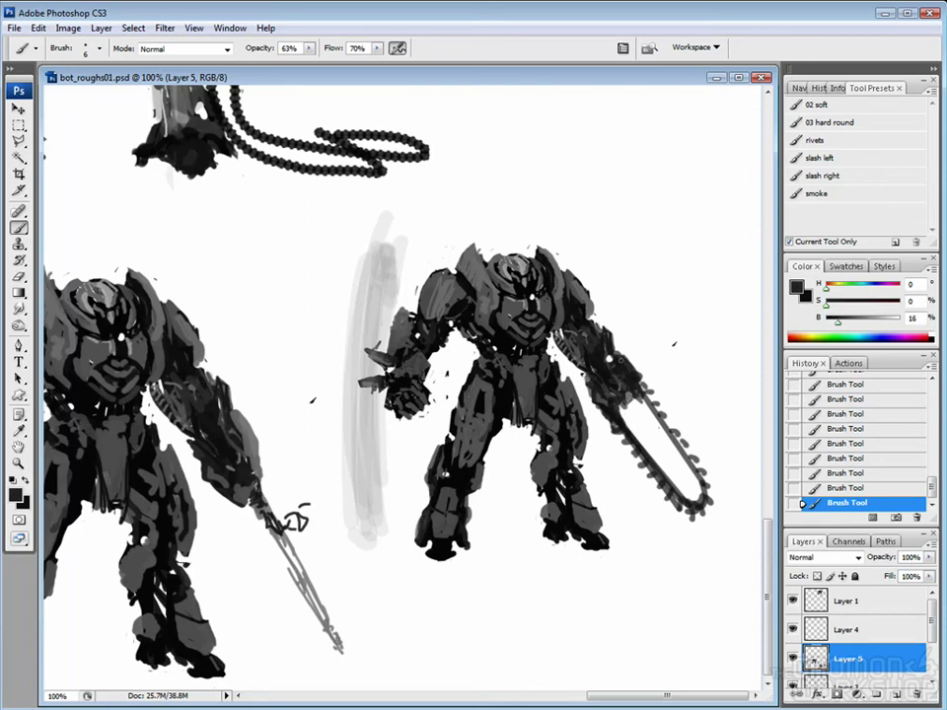
{"action": "key", "text": "e"}
{"action": "left_click_drag", "start_coordinate": [446, 243], "coordinate": [453, 248]}
{"action": "left_click_drag", "start_coordinate": [632, 365], "coordinate": [646, 368]}
{"action": "left_click_drag", "start_coordinate": [446, 251], "coordinate": [456, 253]}
{"action": "left_click_drag", "start_coordinate": [449, 246], "coordinate": [456, 253]}
{"action": "key", "text": "b"}
{"action": "mouse_move", "coordinate": [631, 330]}
{"action": "left_mouse_down"}
{"action": "mouse_move", "coordinate": [646, 335]}
{"action": "mouse_move", "coordinate": [646, 367]}
{"action": "left_mouse_up"}
Add dark detail strokes along the chainsaw arm.
{"action": "key", "text": "e"}
{"action": "left_click_drag", "start_coordinate": [440, 237], "coordinate": [449, 254]}
{"action": "left_click_drag", "start_coordinate": [622, 241], "coordinate": [628, 245]}
{"action": "key", "text": "b"}
{"action": "left_click_drag", "start_coordinate": [632, 288], "coordinate": [643, 355]}
{"action": "left_click_drag", "start_coordinate": [423, 357], "coordinate": [436, 384]}
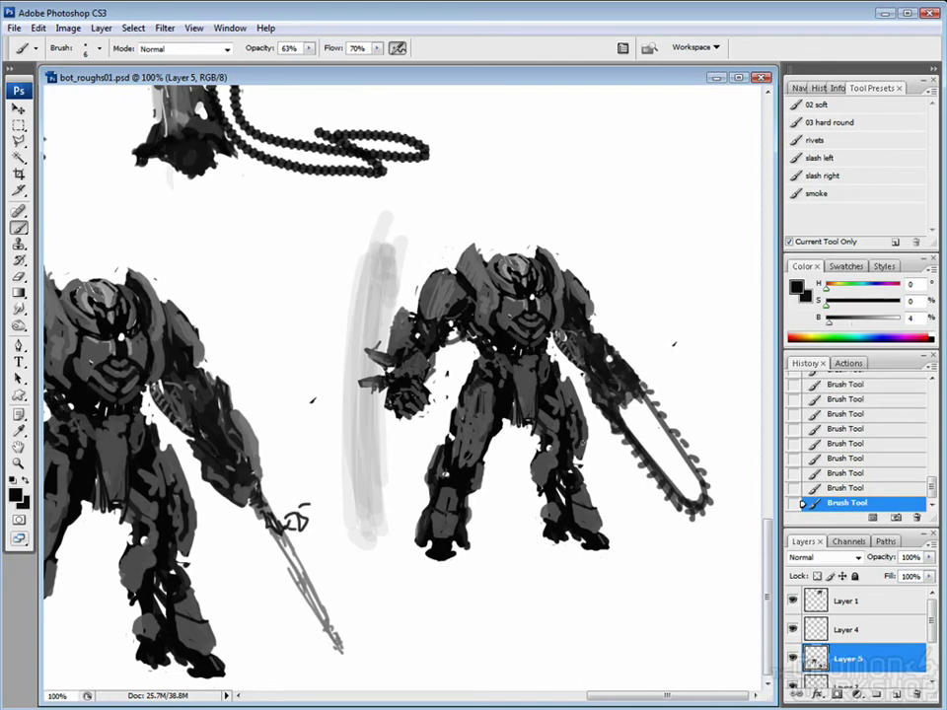
Erase a series of thin highlight lines up the chainsaw arm to the shoulder.
{"action": "key", "text": "e"}
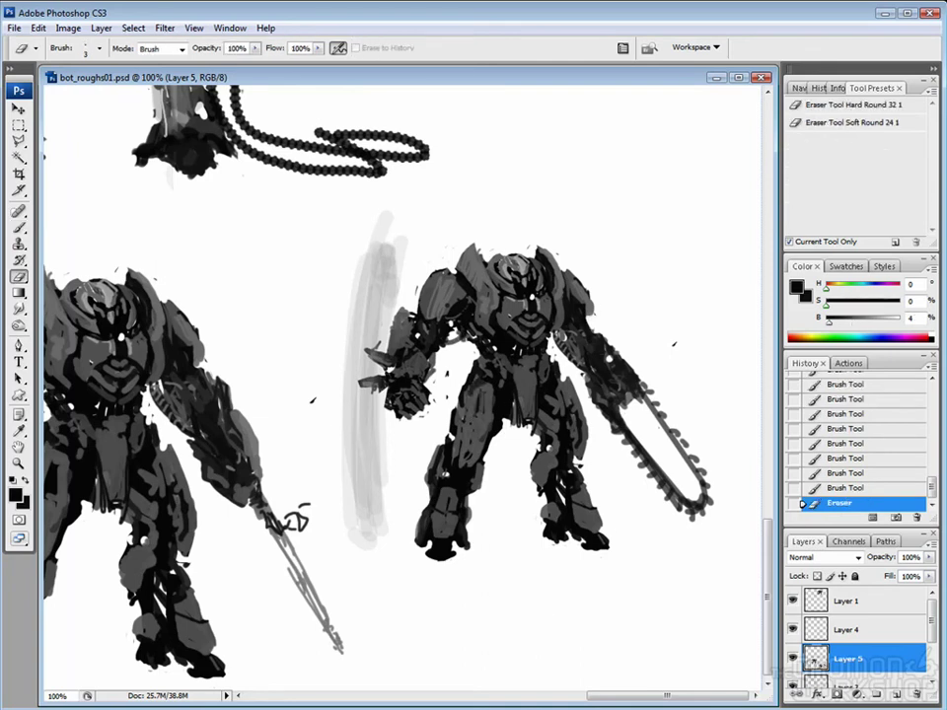
{"action": "left_click_drag", "start_coordinate": [628, 367], "coordinate": [647, 365]}
{"action": "left_click_drag", "start_coordinate": [627, 355], "coordinate": [647, 353]}
{"action": "mouse_move", "coordinate": [628, 343]}
{"action": "left_mouse_down"}
{"action": "mouse_move", "coordinate": [647, 341]}
{"action": "mouse_move", "coordinate": [648, 333]}
{"action": "left_mouse_up"}
{"action": "left_click_drag", "start_coordinate": [628, 329], "coordinate": [647, 327]}
{"action": "left_click_drag", "start_coordinate": [627, 321], "coordinate": [647, 320]}
{"action": "left_click_drag", "start_coordinate": [627, 311], "coordinate": [647, 309]}
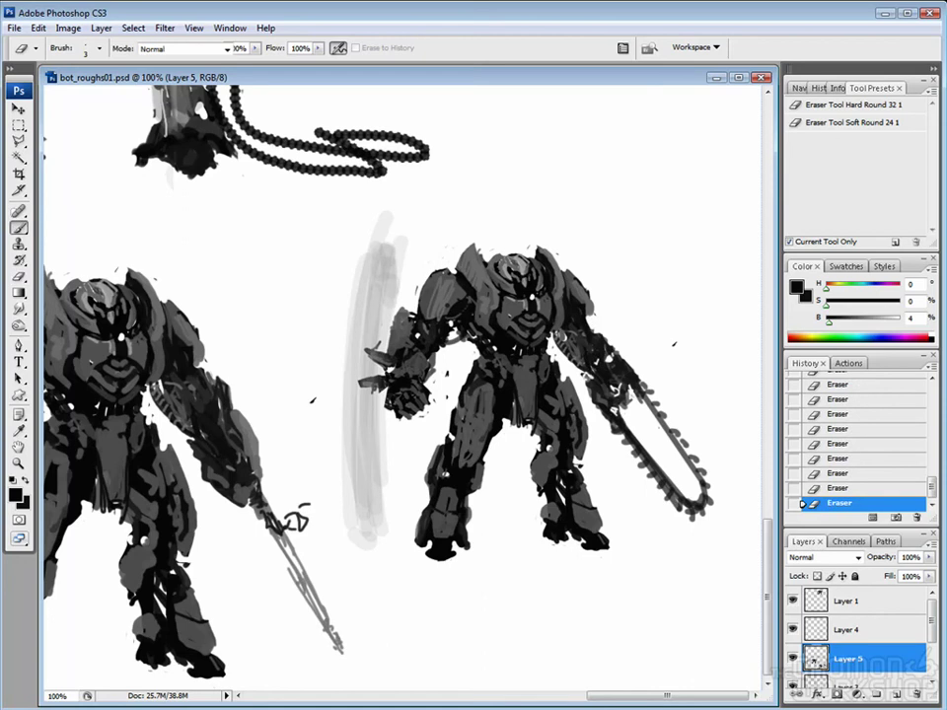
Rework the final strokes on the chainsaw arm and bring the large robot back into view.
{"action": "key", "text": "b"}
{"action": "mouse_move", "coordinate": [621, 377]}
{"action": "left_mouse_down"}
{"action": "mouse_move", "coordinate": [649, 377]}
{"action": "mouse_move", "coordinate": [647, 356]}
{"action": "left_mouse_up"}
{"action": "key", "text": "e"}
{"action": "left_click_drag", "start_coordinate": [628, 343], "coordinate": [647, 341]}
{"action": "key", "text": "b"}
{"action": "mouse_move", "coordinate": [627, 332]}
{"action": "left_mouse_down"}
{"action": "mouse_move", "coordinate": [647, 332]}
{"action": "mouse_move", "coordinate": [647, 311]}
{"action": "mouse_move", "coordinate": [647, 321]}
{"action": "left_mouse_up"}
{"action": "key", "text": "e"}
{"action": "key", "text": "b"}
{"action": "key", "text": "ctrl+z"}
{"action": "left_click_drag", "start_coordinate": [607, 373], "coordinate": [690, 373]}
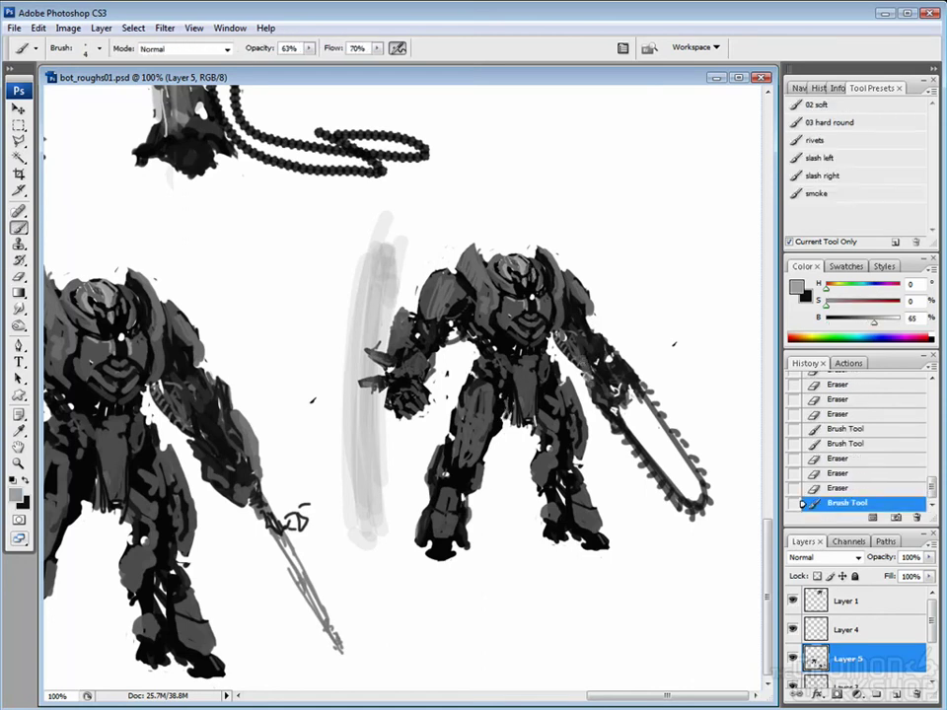
{"action": "left_click_drag", "start_coordinate": [553, 395], "coordinate": [644, 390]}
{"action": "key", "text": "e"}
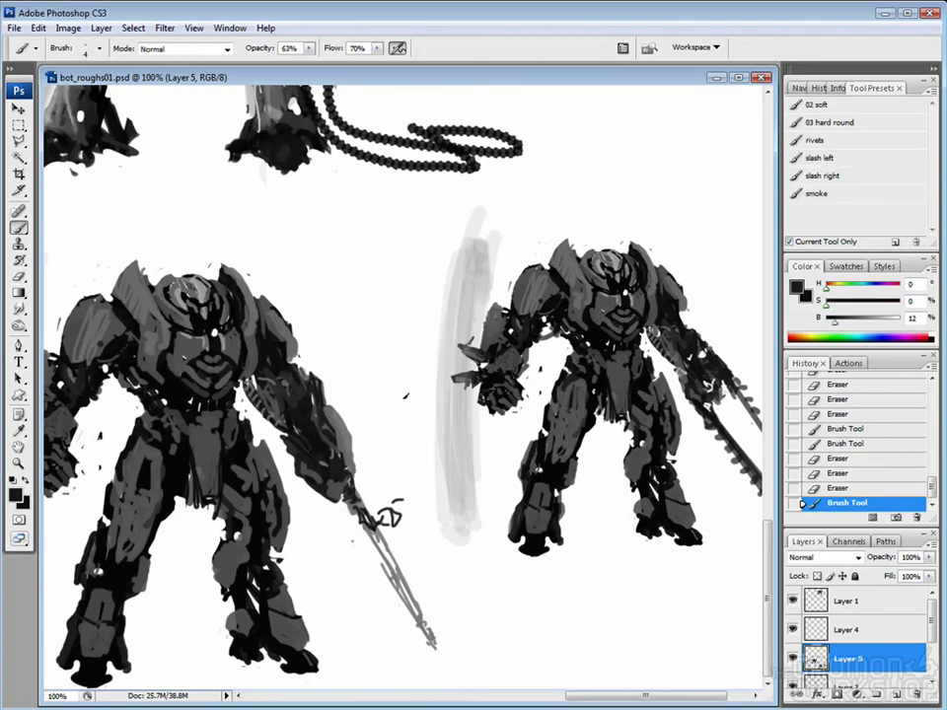
Pick the 50 px chain brush and draw a chain looping from the big robot's arm across the ground.
{"action": "right_click", "coordinate": [434, 403]}
{"action": "scroll", "coordinate": [533, 612], "scroll_direction": "down", "scroll_amount": 3}
{"action": "double_click", "coordinate": [529, 672]}
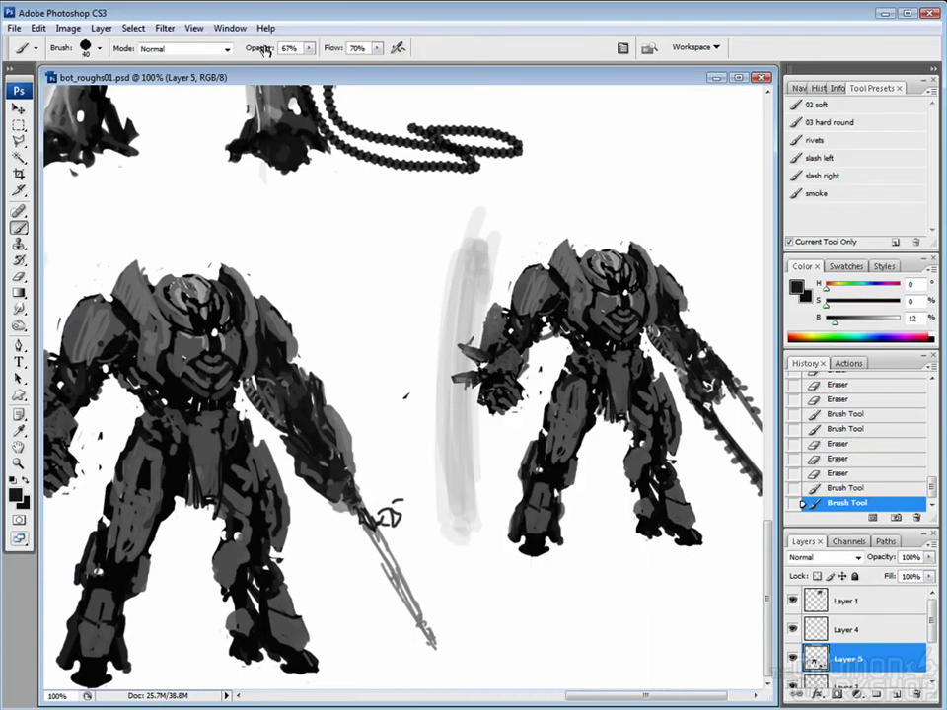
{"action": "mouse_move", "coordinate": [347, 491]}
{"action": "left_mouse_down"}
{"action": "mouse_move", "coordinate": [390, 564]}
{"action": "mouse_move", "coordinate": [454, 634]}
{"action": "mouse_move", "coordinate": [564, 646]}
{"action": "left_mouse_up"}
{"action": "key", "text": "ctrl+z"}
{"action": "key", "text": "ctrl+z"}
{"action": "key", "text": "ctrl+z"}
{"action": "mouse_move", "coordinate": [380, 507]}
{"action": "left_mouse_down"}
{"action": "mouse_move", "coordinate": [601, 613]}
{"action": "mouse_move", "coordinate": [612, 672]}
{"action": "mouse_move", "coordinate": [680, 621]}
{"action": "left_mouse_up"}
{"action": "key", "text": "ctrl+z"}
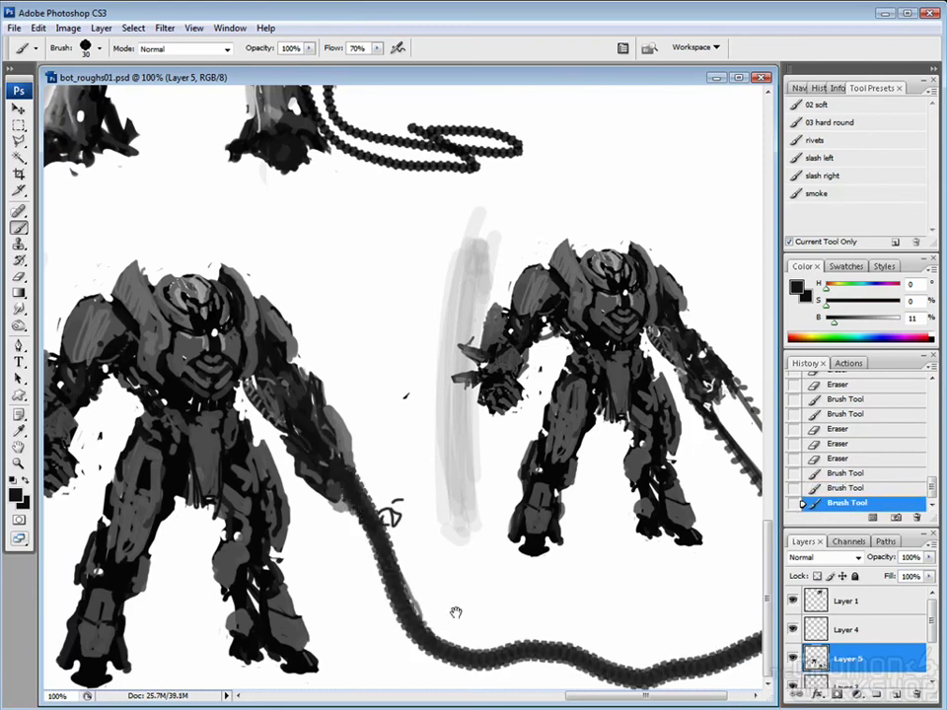
{"action": "key", "text": "ctrl+z"}
{"action": "mouse_move", "coordinate": [338, 491]}
{"action": "left_mouse_down"}
{"action": "mouse_move", "coordinate": [289, 487]}
{"action": "mouse_move", "coordinate": [286, 681]}
{"action": "left_mouse_up"}
{"action": "left_click_drag", "start_coordinate": [295, 592], "coordinate": [341, 592]}
{"action": "key", "text": "ctrl+z"}
{"action": "mouse_move", "coordinate": [341, 483]}
{"action": "left_mouse_down"}
{"action": "mouse_move", "coordinate": [690, 641]}
{"action": "mouse_move", "coordinate": [341, 685]}
{"action": "left_mouse_up"}
Switch to the 03 hard round brush and add small touches near the small robot.
{"action": "scroll", "coordinate": [483, 622], "scroll_direction": "right", "scroll_amount": 5}
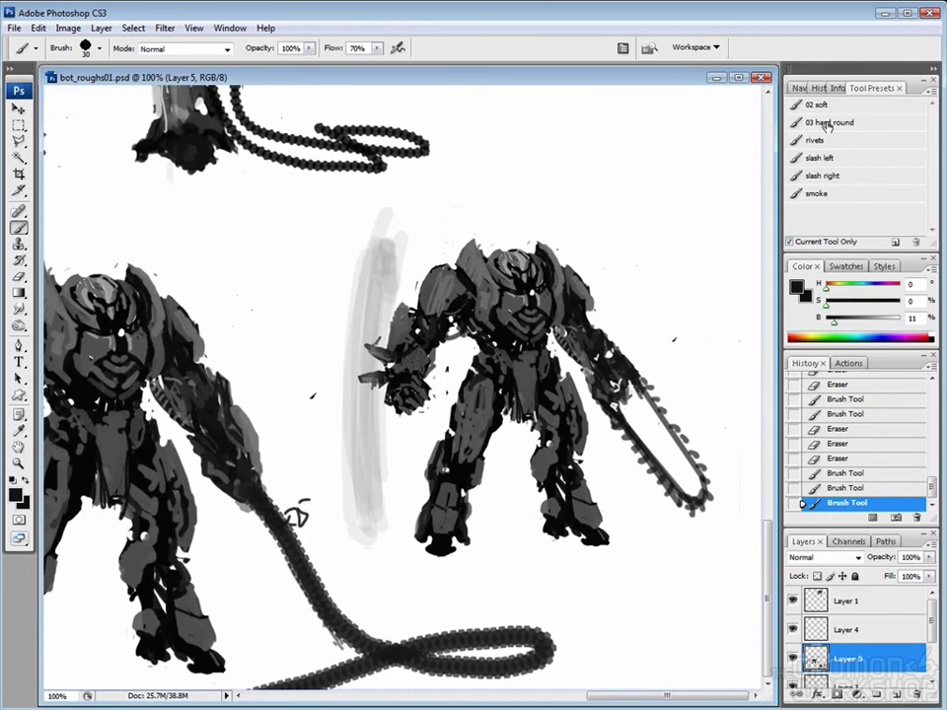
{"action": "left_click", "coordinate": [832, 123]}
{"action": "left_click_drag", "start_coordinate": [636, 288], "coordinate": [636, 333]}
{"action": "mouse_move", "coordinate": [489, 292]}
{"action": "left_mouse_down"}
{"action": "mouse_move", "coordinate": [489, 314]}
{"action": "mouse_move", "coordinate": [515, 353]}
{"action": "left_mouse_up"}
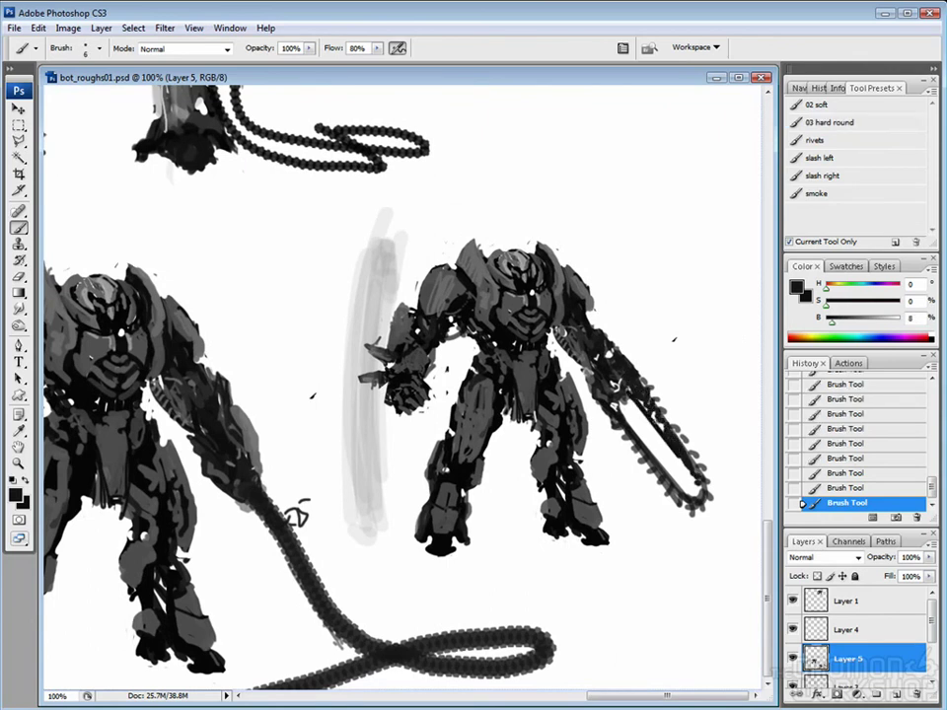
Erase around the chainsaw tip and dab dark detail there with a smaller brush.
{"action": "key", "text": "e"}
{"action": "left_click_drag", "start_coordinate": [492, 332], "coordinate": [501, 343]}
{"action": "mouse_move", "coordinate": [505, 333]}
{"action": "left_mouse_down"}
{"action": "mouse_move", "coordinate": [517, 359]}
{"action": "mouse_move", "coordinate": [507, 365]}
{"action": "left_mouse_up"}
{"action": "key", "text": "b"}
{"action": "left_click", "coordinate": [688, 486]}
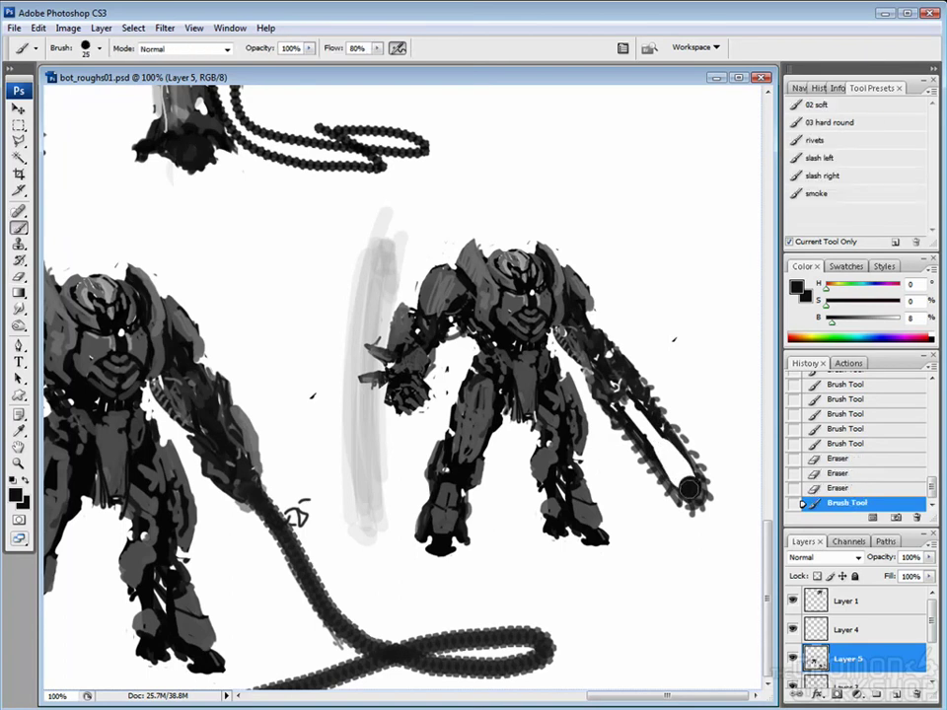
{"action": "key", "text": "e"}
{"action": "left_click_drag", "start_coordinate": [636, 365], "coordinate": [612, 317]}
{"action": "key", "text": "b"}
{"action": "key", "text": "bracketleft"}
{"action": "left_click", "coordinate": [689, 489]}
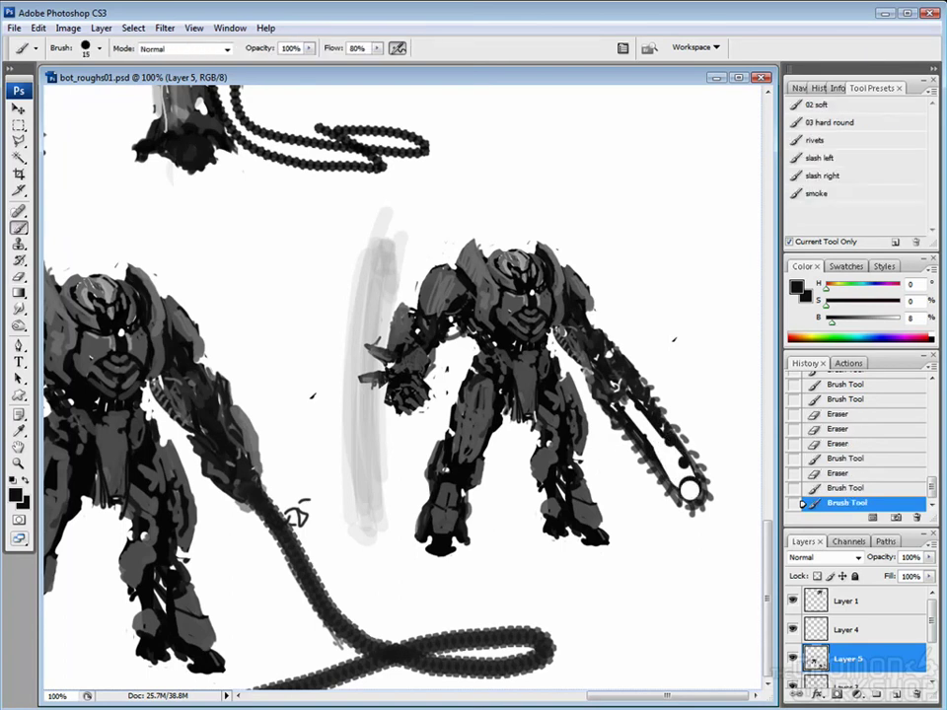
Dab denser small teeth along the chainsaw blade near its tip.
{"action": "key", "text": "bracketleft"}
{"action": "left_click", "coordinate": [637, 344]}
{"action": "left_click", "coordinate": [636, 332]}
{"action": "left_click", "coordinate": [636, 300]}
{"action": "left_click", "coordinate": [637, 311]}
{"action": "left_click", "coordinate": [637, 289]}
{"action": "left_click", "coordinate": [613, 494]}
{"action": "key", "text": "ctrl+z"}
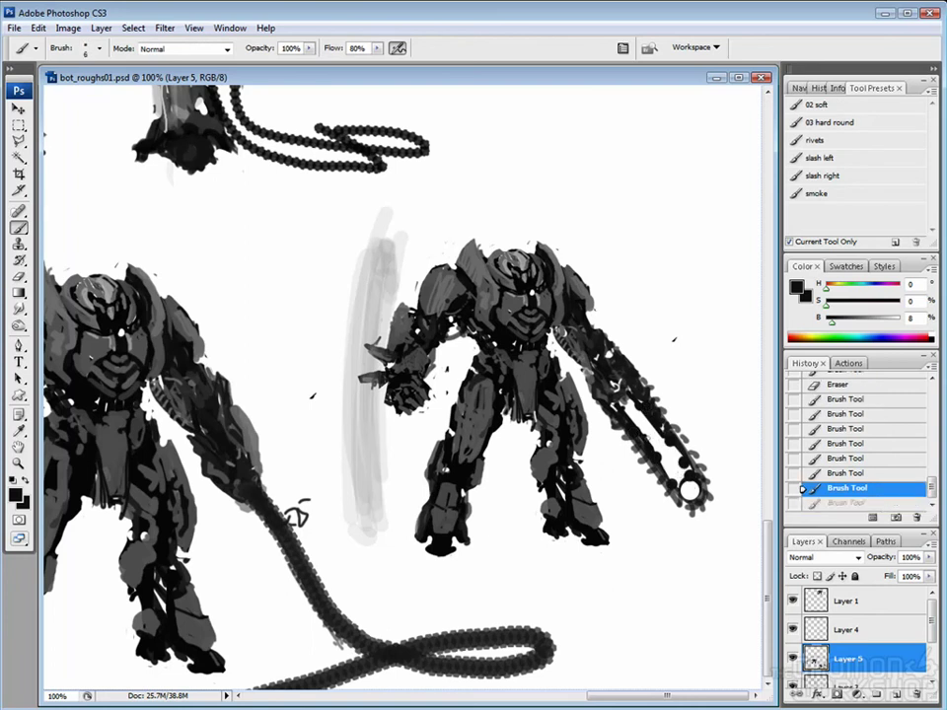
{"action": "key", "text": "ctrl+z"}
Step back through the history and erase around the chainsaw tip to clean it.
{"action": "key", "text": "ctrl+alt+z"}
{"action": "key", "text": "ctrl+alt+z"}
{"action": "key", "text": "ctrl+alt+z"}
{"action": "key", "text": "e"}
{"action": "left_click", "coordinate": [671, 464]}
{"action": "key", "text": "ctrl+z"}
{"action": "mouse_move", "coordinate": [688, 494]}
{"action": "left_mouse_down"}
{"action": "mouse_move", "coordinate": [659, 436]}
{"action": "mouse_move", "coordinate": [610, 432]}
{"action": "left_mouse_up"}
Lasso the right robot's chainsaw arm and transform it into a slimmer, straighter diagonal blade.
{"action": "key", "text": "b"}
{"action": "key", "text": "l"}
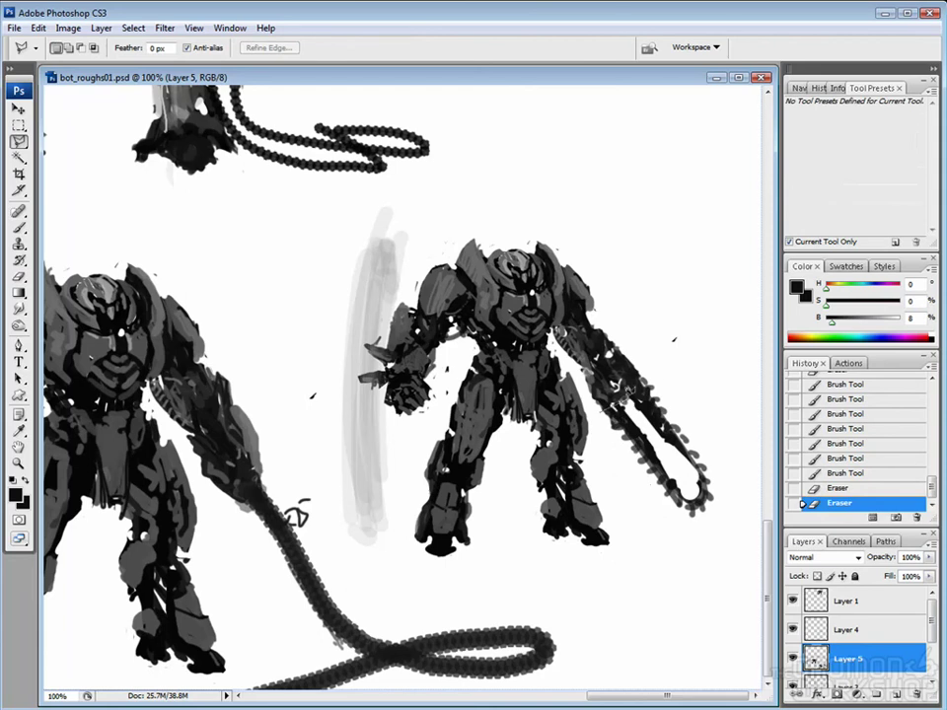
{"action": "left_click", "coordinate": [602, 385]}
{"action": "left_click", "coordinate": [646, 369]}
{"action": "left_click", "coordinate": [730, 464]}
{"action": "left_click", "coordinate": [696, 547]}
{"action": "left_click", "coordinate": [602, 384]}
{"action": "key", "text": "ctrl+t"}
{"action": "left_click_drag", "start_coordinate": [680, 510], "coordinate": [723, 525]}
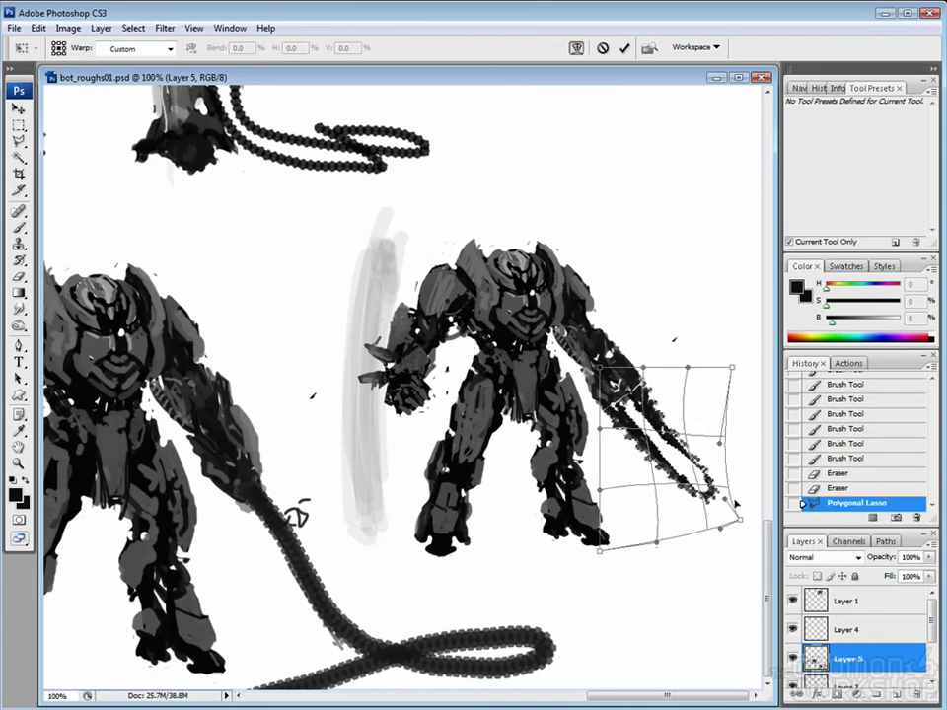
{"action": "key", "text": "Return"}
{"action": "key", "text": "ctrl+d"}
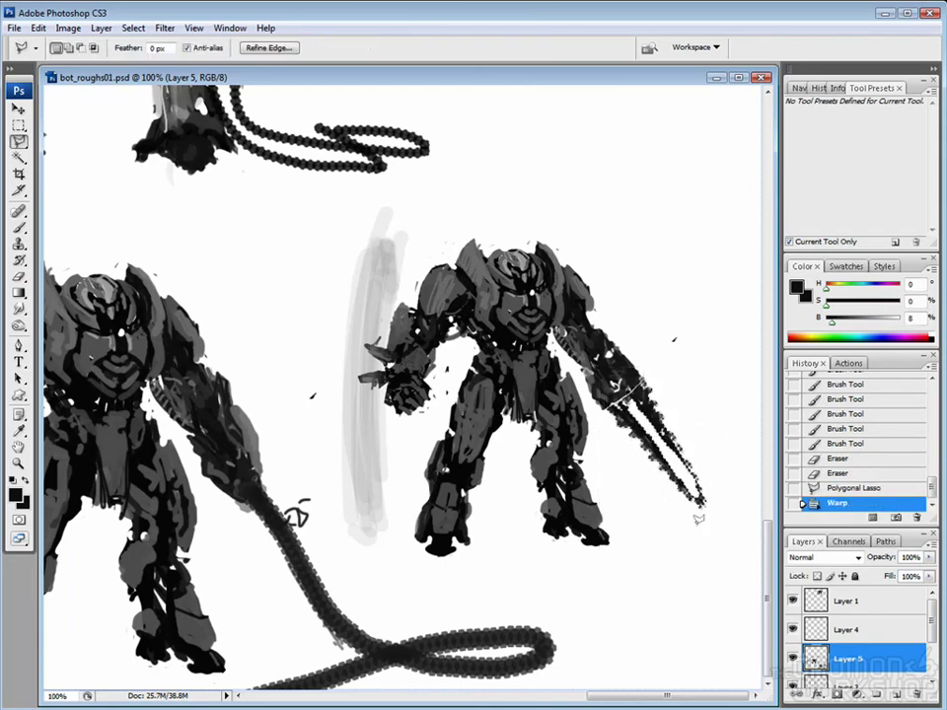
Touch up the chainsaw arm with alternating small brush and eraser strokes.
{"action": "key", "text": "b"}
{"action": "left_click_drag", "start_coordinate": [642, 356], "coordinate": [608, 345]}
{"action": "left_click_drag", "start_coordinate": [505, 340], "coordinate": [520, 365]}
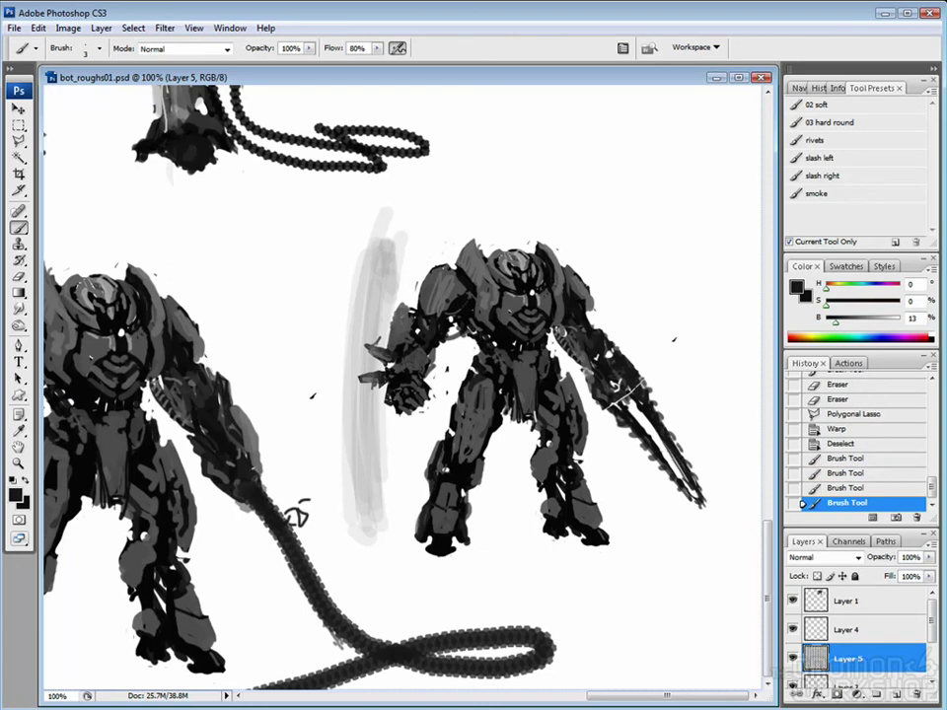
{"action": "key", "text": "e"}
{"action": "mouse_move", "coordinate": [610, 296]}
{"action": "left_mouse_down"}
{"action": "mouse_move", "coordinate": [612, 325]}
{"action": "mouse_move", "coordinate": [646, 289]}
{"action": "left_mouse_up"}
{"action": "left_click_drag", "start_coordinate": [483, 316], "coordinate": [518, 372]}
{"action": "key", "text": "b"}
{"action": "left_click_drag", "start_coordinate": [493, 316], "coordinate": [521, 360]}
{"action": "key", "text": "e"}
{"action": "left_click_drag", "start_coordinate": [627, 326], "coordinate": [646, 310]}
{"action": "left_click_drag", "start_coordinate": [648, 358], "coordinate": [621, 352]}
{"action": "mouse_move", "coordinate": [648, 347]}
{"action": "left_mouse_down"}
{"action": "mouse_move", "coordinate": [625, 340]}
{"action": "mouse_move", "coordinate": [625, 308]}
{"action": "left_mouse_up"}
Add more small painted and erased touch-up strokes on the arm and chest.
{"action": "key", "text": "b"}
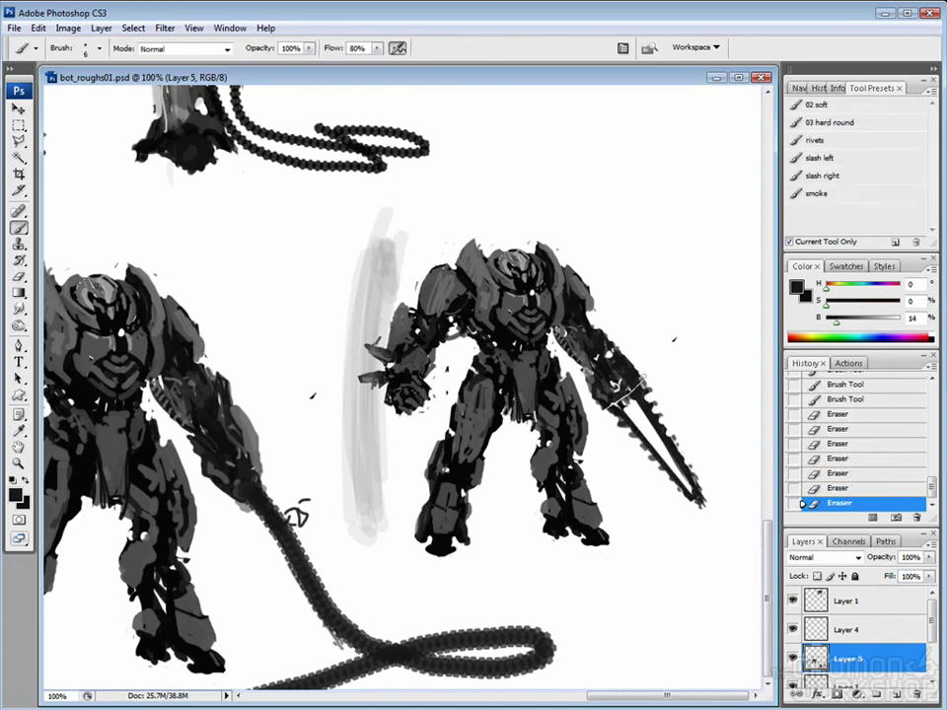
{"action": "key", "text": "e"}
{"action": "left_click_drag", "start_coordinate": [478, 274], "coordinate": [461, 262]}
{"action": "left_click_drag", "start_coordinate": [648, 292], "coordinate": [625, 286]}
{"action": "key", "text": "b"}
{"action": "left_click_drag", "start_coordinate": [443, 286], "coordinate": [430, 269]}
{"action": "left_click_drag", "start_coordinate": [648, 358], "coordinate": [625, 352]}
{"action": "left_click_drag", "start_coordinate": [649, 347], "coordinate": [625, 340]}
{"action": "left_click_drag", "start_coordinate": [649, 335], "coordinate": [626, 330]}
{"action": "left_click_drag", "start_coordinate": [649, 325], "coordinate": [627, 318]}
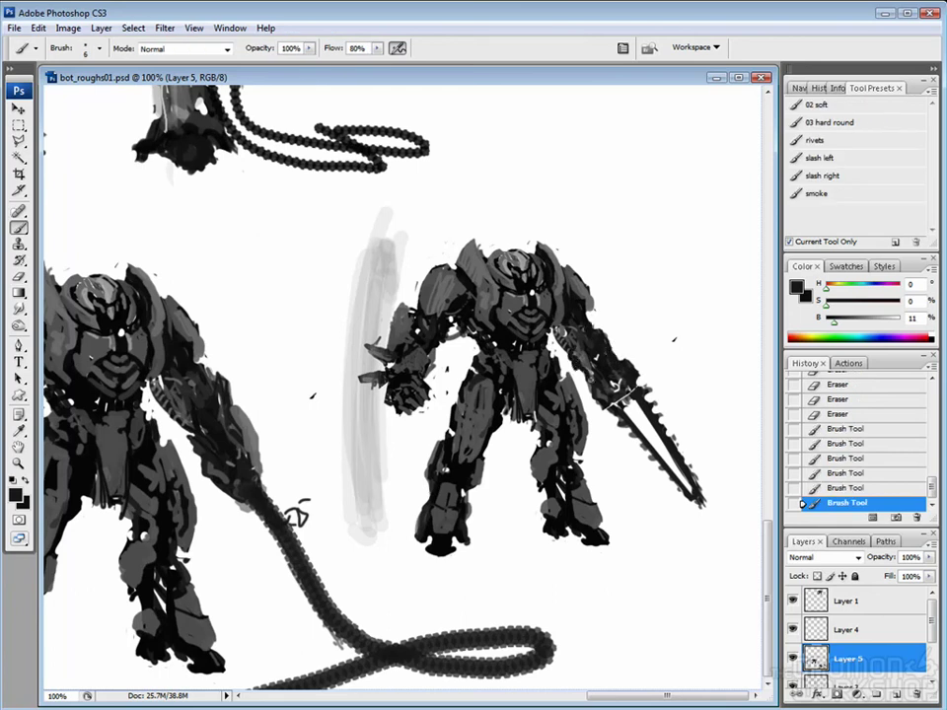
{"action": "left_click_drag", "start_coordinate": [465, 270], "coordinate": [453, 246]}
{"action": "left_click_drag", "start_coordinate": [648, 314], "coordinate": [625, 308]}
Set the foreground colour to bright red in the Color panel.
{"action": "mouse_move", "coordinate": [540, 471]}
{"action": "left_mouse_down"}
{"action": "mouse_move", "coordinate": [613, 472]}
{"action": "mouse_move", "coordinate": [570, 469]}
{"action": "left_mouse_up"}
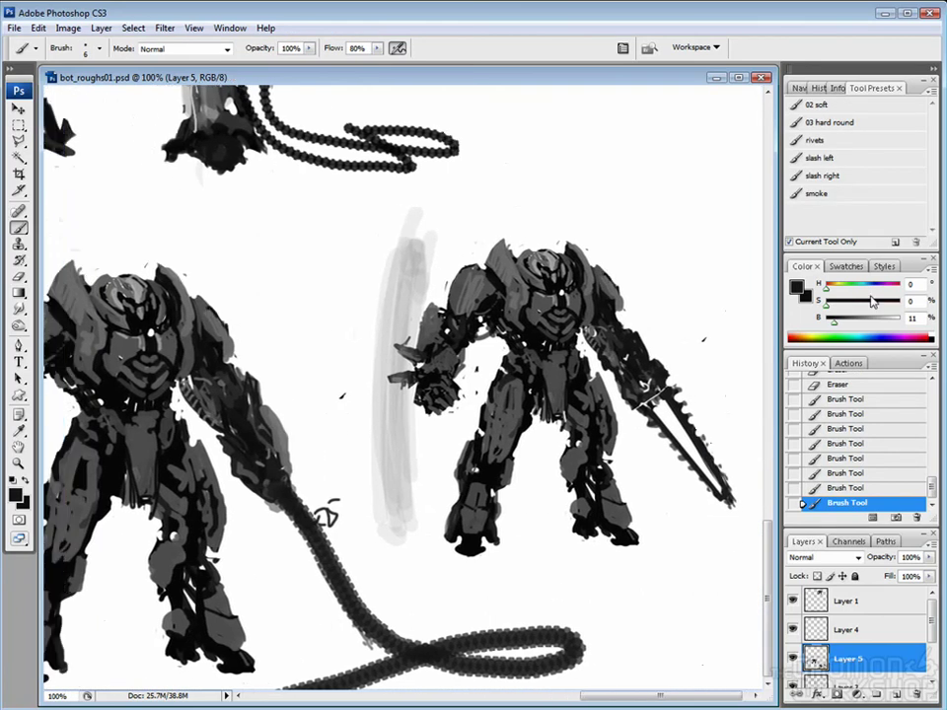
{"action": "left_click_drag", "start_coordinate": [826, 304], "coordinate": [899, 304]}
{"action": "left_click_drag", "start_coordinate": [834, 320], "coordinate": [891, 325]}
{"action": "scroll", "coordinate": [572, 261], "scroll_direction": "up", "scroll_amount": 2}
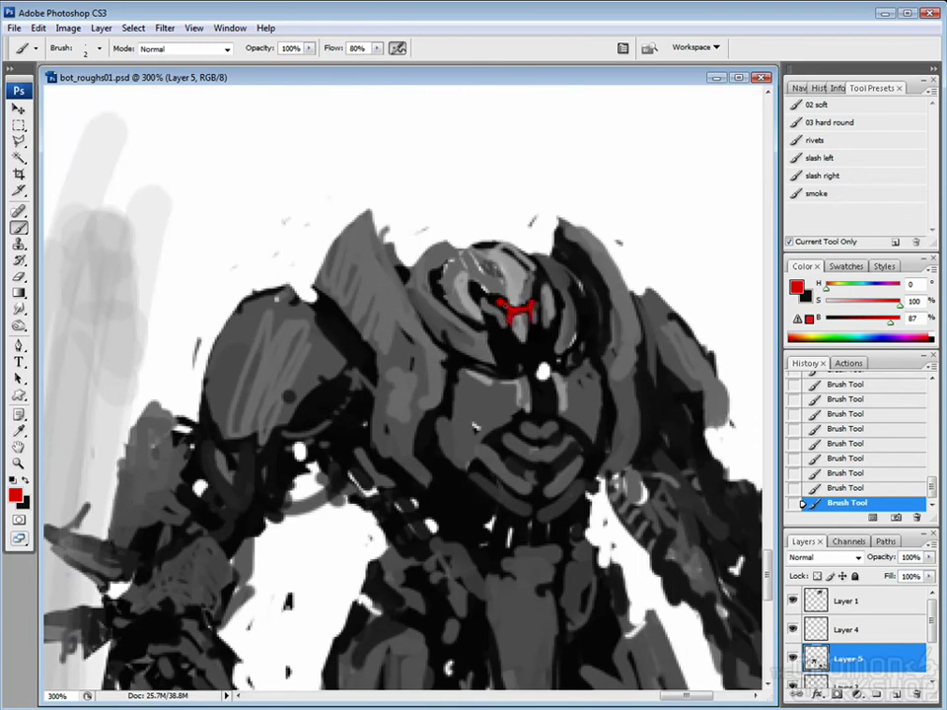
Paint glowing red eyes on the right robot's head, redoing the dab until it looks right.
{"action": "left_click_drag", "start_coordinate": [401, 222], "coordinate": [424, 236]}
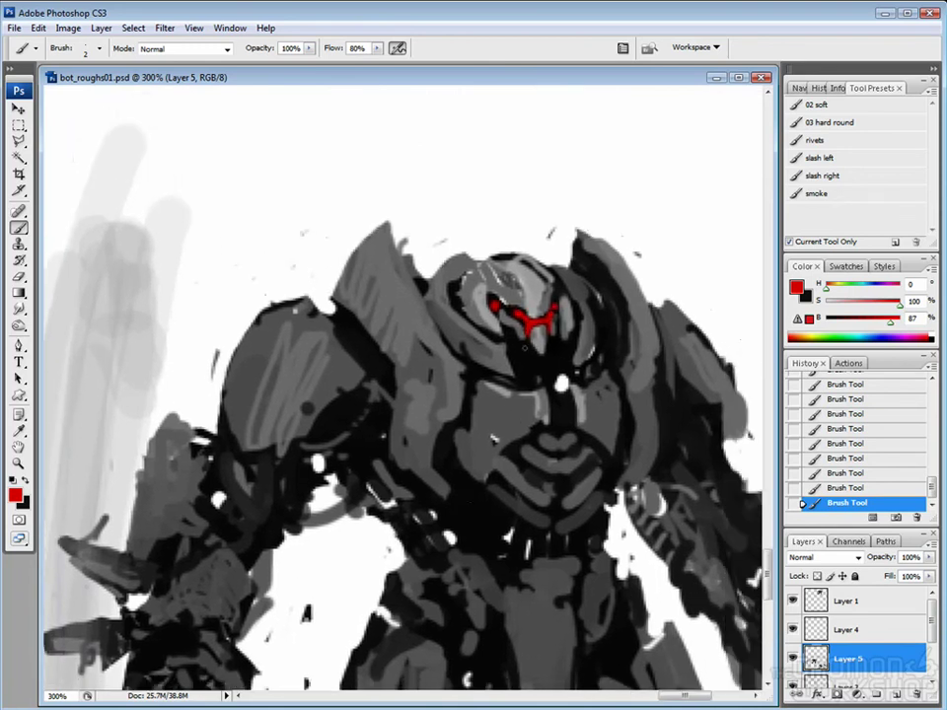
{"action": "left_click", "coordinate": [399, 255], "text": "alt"}
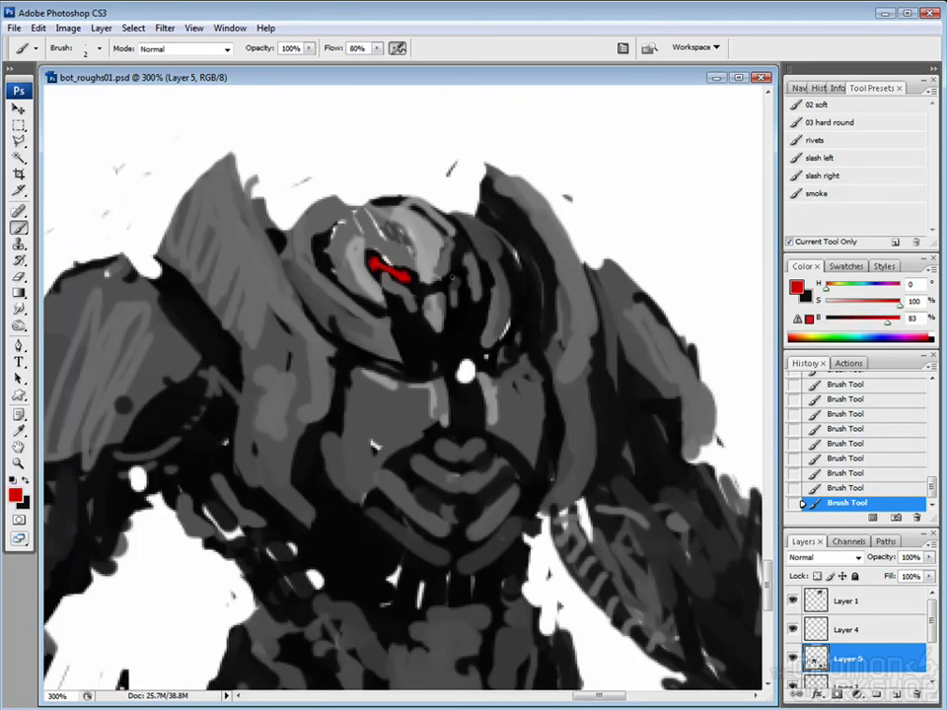
{"action": "key", "text": "ctrl+alt+z"}
{"action": "key", "text": "ctrl+alt+z"}
{"action": "mouse_move", "coordinate": [405, 274]}
{"action": "left_mouse_down"}
{"action": "mouse_move", "coordinate": [419, 299]}
{"action": "mouse_move", "coordinate": [446, 297]}
{"action": "left_mouse_up"}
{"action": "key", "text": "ctrl+alt+z"}
{"action": "key", "text": "ctrl+alt+z"}
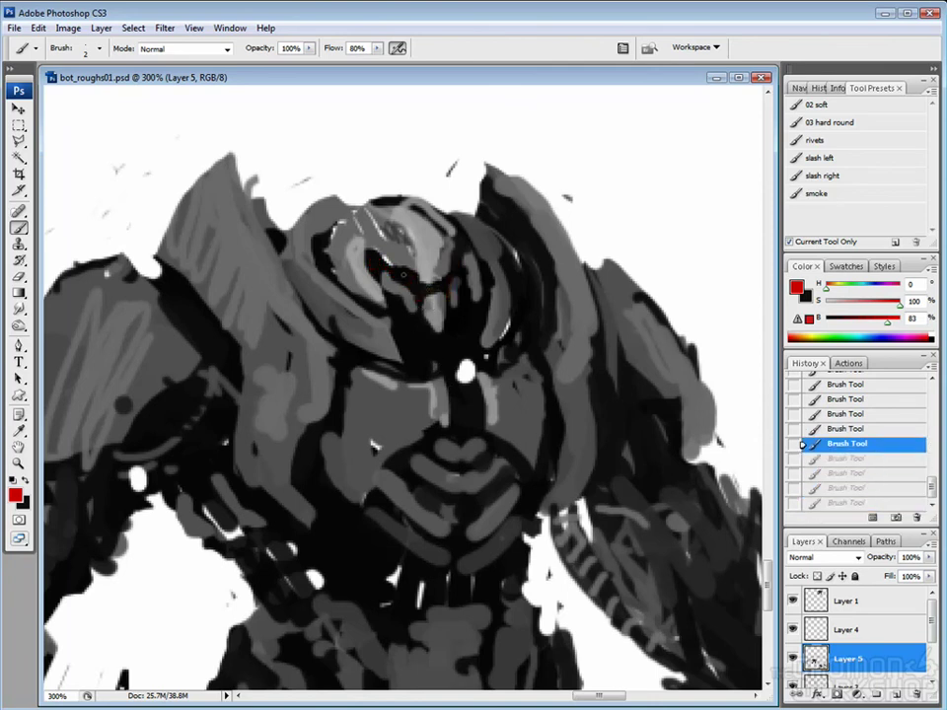
{"action": "left_click", "coordinate": [407, 277]}
{"action": "key", "text": "ctrl+alt+z"}
{"action": "key", "text": "ctrl+alt+z"}
{"action": "key", "text": "ctrl+alt+z"}
{"action": "key", "text": "ctrl+alt+z"}
{"action": "left_click", "coordinate": [412, 281]}
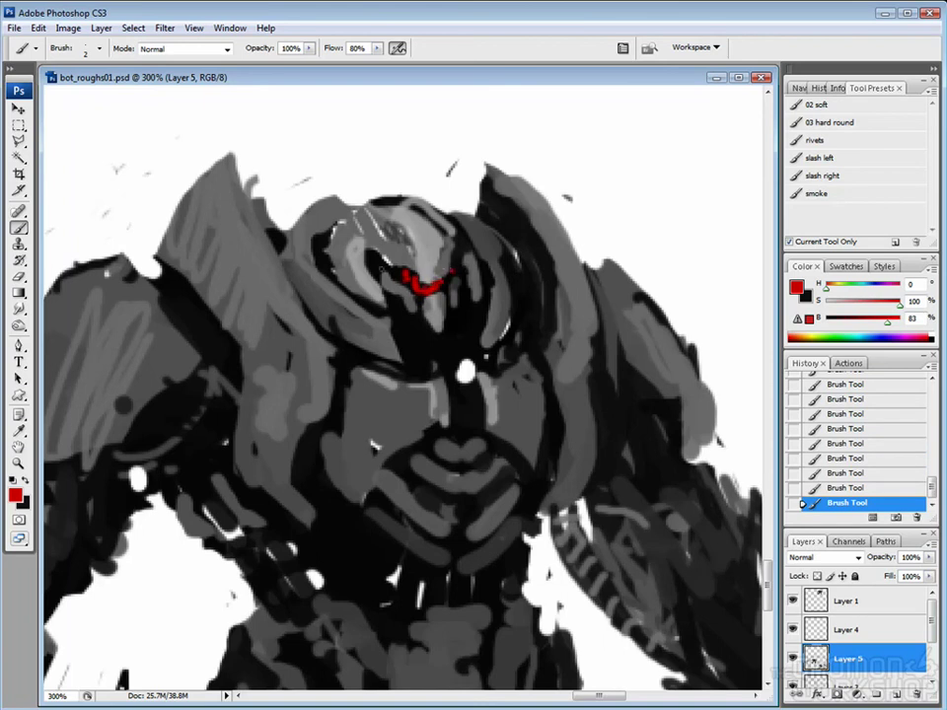
Add red accent dots near the mouth and body, then return to 100% view with black paint.
{"action": "left_click_drag", "start_coordinate": [424, 439], "coordinate": [431, 414]}
{"action": "left_click", "coordinate": [431, 414]}
{"action": "left_click_drag", "start_coordinate": [517, 434], "coordinate": [184, 302]}
{"action": "mouse_move", "coordinate": [170, 345]}
{"action": "left_mouse_down"}
{"action": "mouse_move", "coordinate": [195, 408]}
{"action": "mouse_move", "coordinate": [428, 363]}
{"action": "mouse_move", "coordinate": [423, 341]}
{"action": "mouse_move", "coordinate": [287, 509]}
{"action": "left_mouse_up"}
{"action": "key", "text": "ctrl+alt+0"}
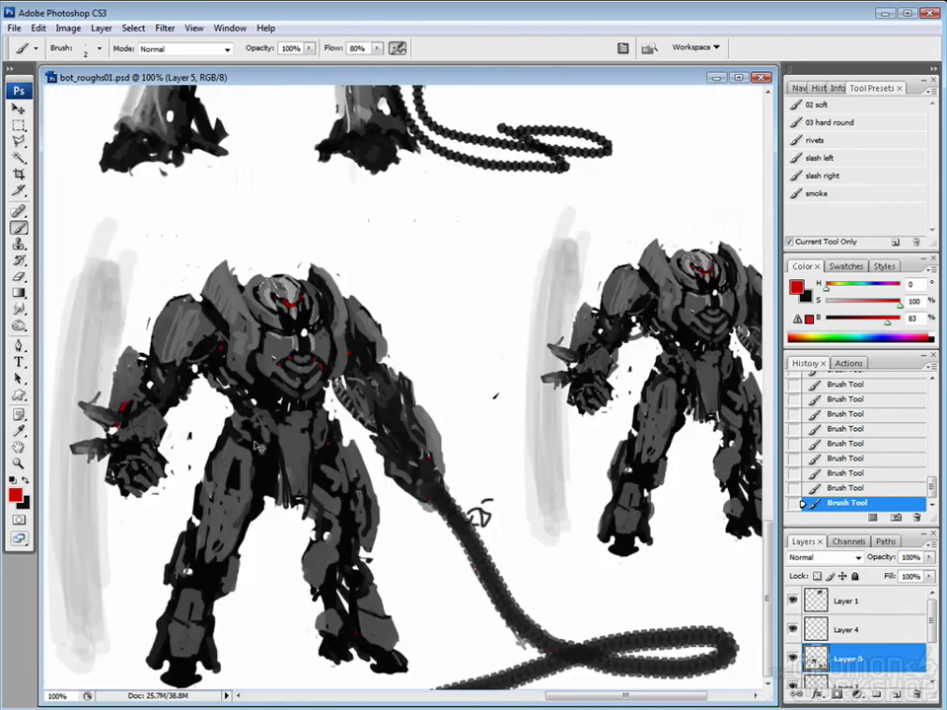
{"action": "left_click", "coordinate": [480, 515], "text": "alt"}
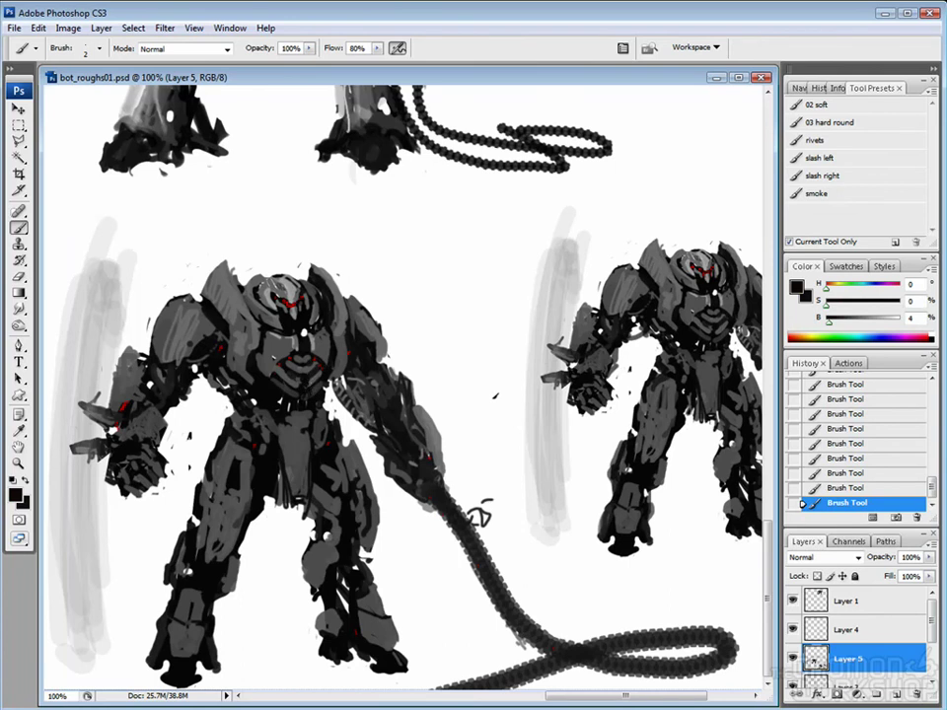
{"action": "mouse_move", "coordinate": [481, 515]}
{"action": "left_mouse_down"}
{"action": "mouse_move", "coordinate": [421, 523]}
{"action": "mouse_move", "coordinate": [520, 518]}
{"action": "left_mouse_up"}
Zoom out to see all sketches and try rectangular selections around the bottom robots.
{"action": "key", "text": "ctrl+minus"}
{"action": "key", "text": "ctrl+minus"}
{"action": "key", "text": "ctrl+minus"}
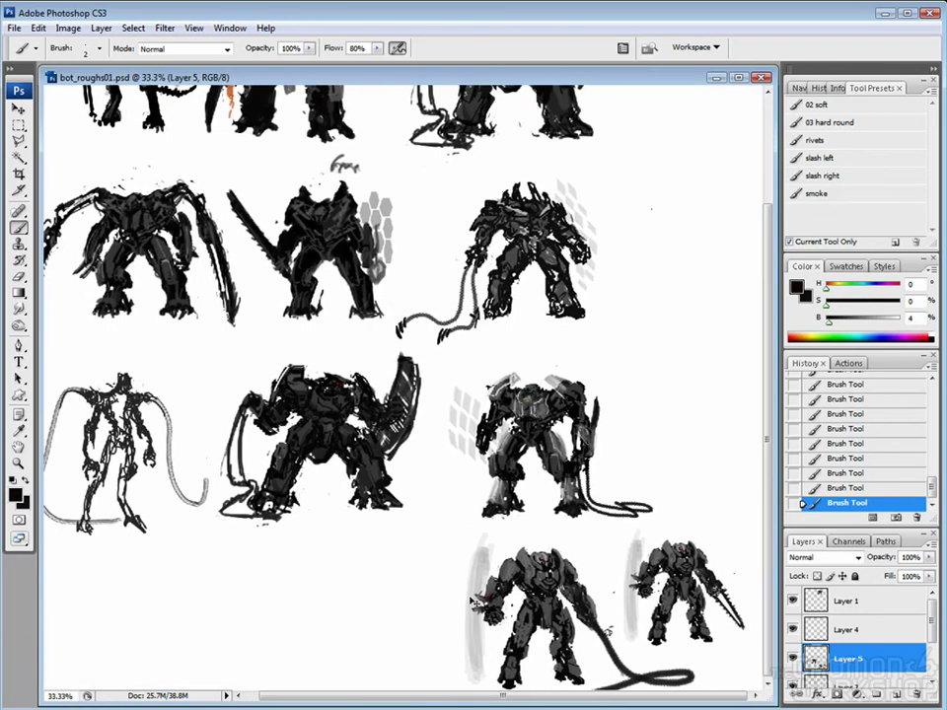
{"action": "key", "text": "m"}
{"action": "left_click_drag", "start_coordinate": [43, 177], "coordinate": [644, 520]}
{"action": "key", "text": "ctrl+d"}
{"action": "key", "text": "b"}
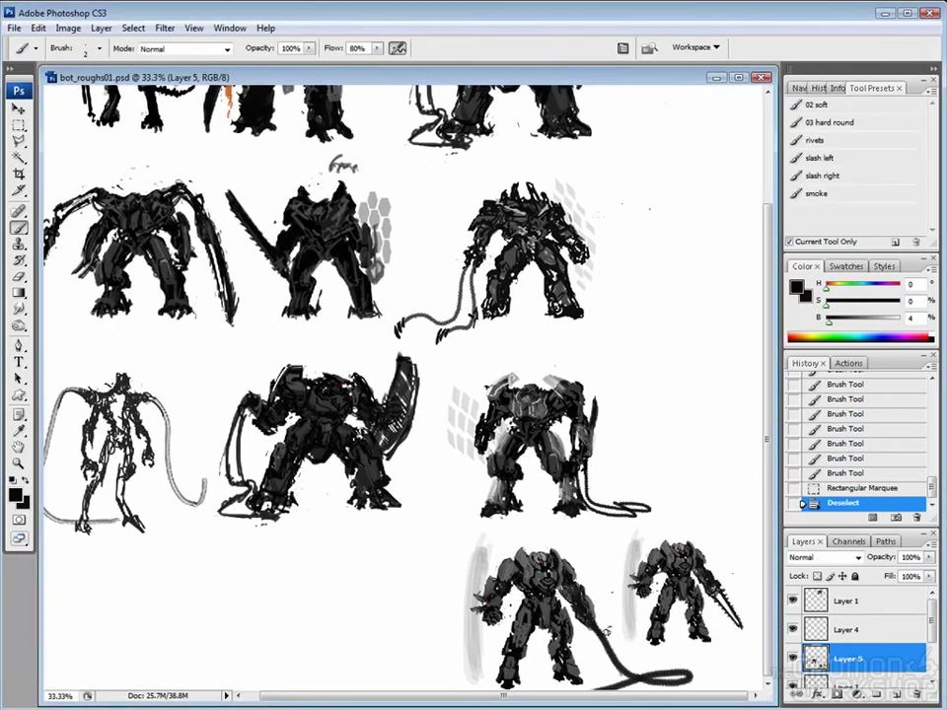
{"action": "key", "text": "m"}
{"action": "left_click_drag", "start_coordinate": [457, 528], "coordinate": [765, 696]}
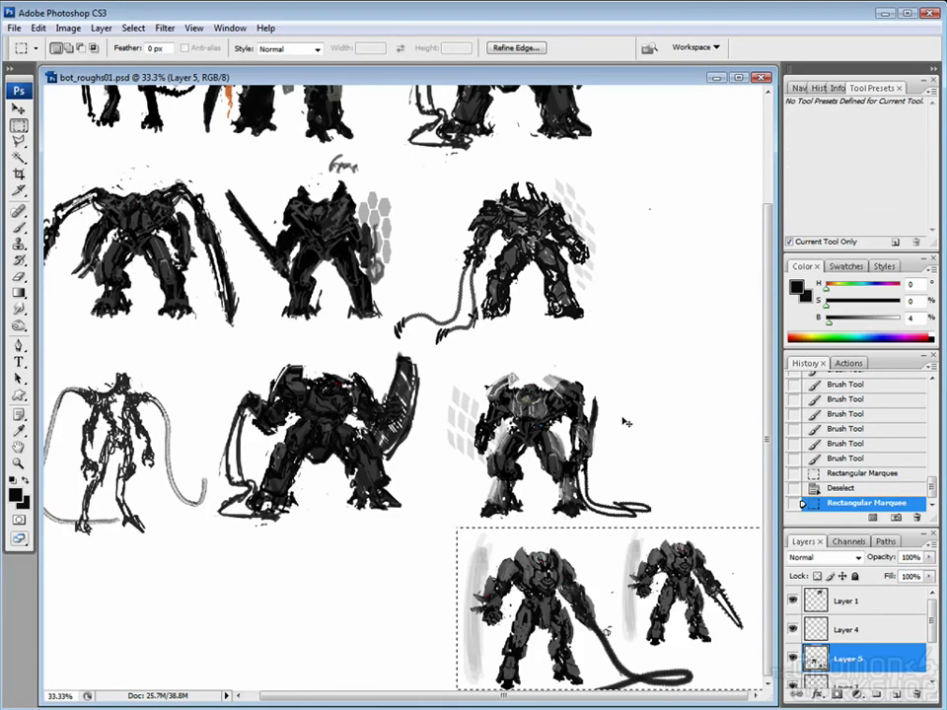
{"action": "key", "text": "ctrl+d"}
Increase the canvas height to 5000 in Canvas Size.
{"action": "right_click", "coordinate": [437, 77]}
{"action": "left_click", "coordinate": [485, 120]}
{"action": "left_click", "coordinate": [375, 293]}
{"action": "type", "text": "5000"}
{"action": "key", "text": "Return"}
{"action": "scroll", "coordinate": [405, 394], "scroll_direction": "down", "scroll_amount": 5}
Lasso the bottom robot, copy it to a new layer, and move it down-left into the new space.
{"action": "key", "text": "l"}
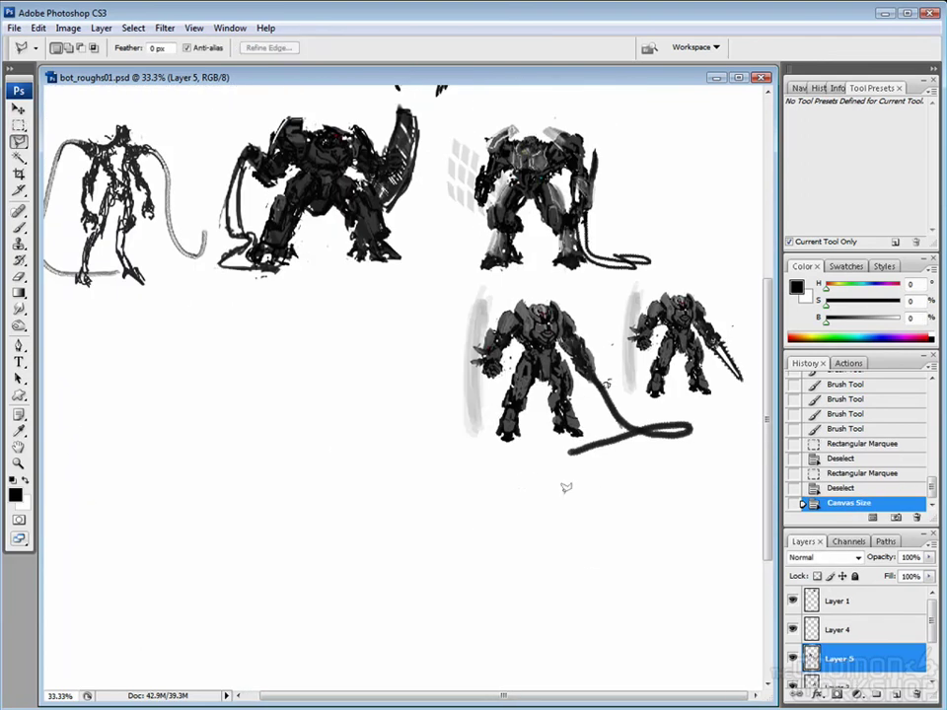
{"action": "left_click_drag", "start_coordinate": [559, 488], "coordinate": [604, 321]}
{"action": "double_click", "coordinate": [706, 409]}
{"action": "key", "text": "ctrl+j"}
{"action": "key", "text": "v"}
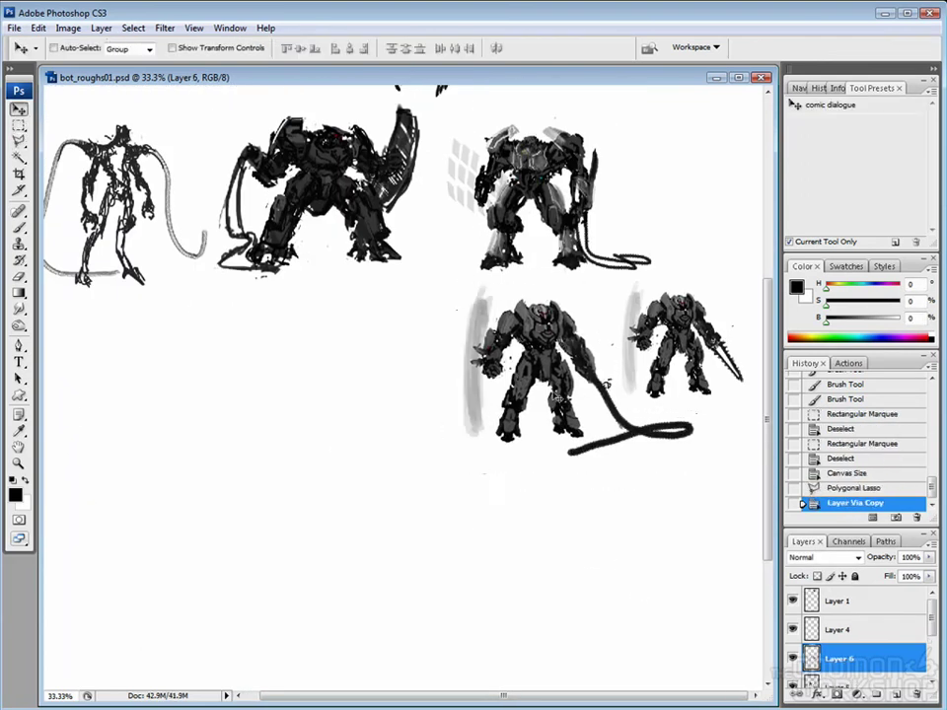
{"action": "mouse_move", "coordinate": [533, 394]}
{"action": "left_mouse_down"}
{"action": "mouse_move", "coordinate": [195, 446]}
{"action": "mouse_move", "coordinate": [172, 546]}
{"action": "left_mouse_up"}
{"action": "scroll", "coordinate": [352, 330], "scroll_direction": "up", "scroll_amount": 5}
Outline the middle robot with the polygonal lasso, copy-paste it onto a new layer and reposition it.
{"action": "key", "text": "l"}
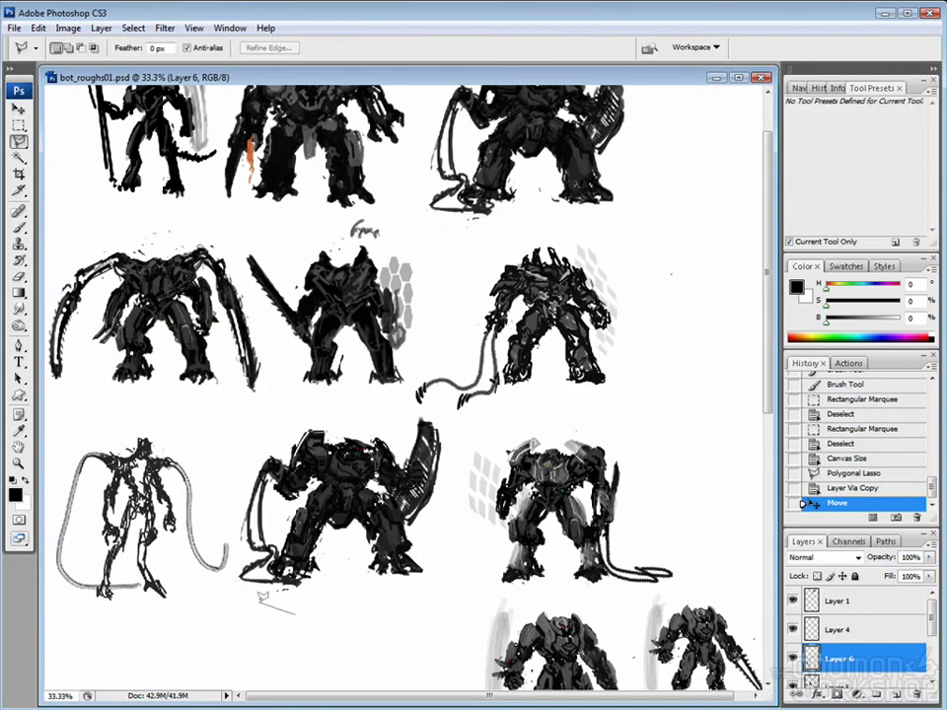
{"action": "left_click", "coordinate": [229, 600]}
{"action": "left_click", "coordinate": [229, 473]}
{"action": "left_click", "coordinate": [296, 420]}
{"action": "left_click", "coordinate": [439, 414]}
{"action": "left_click", "coordinate": [449, 533]}
{"action": "double_click", "coordinate": [407, 614]}
{"action": "key", "text": "ctrl+c"}
{"action": "key", "text": "ctrl+v"}
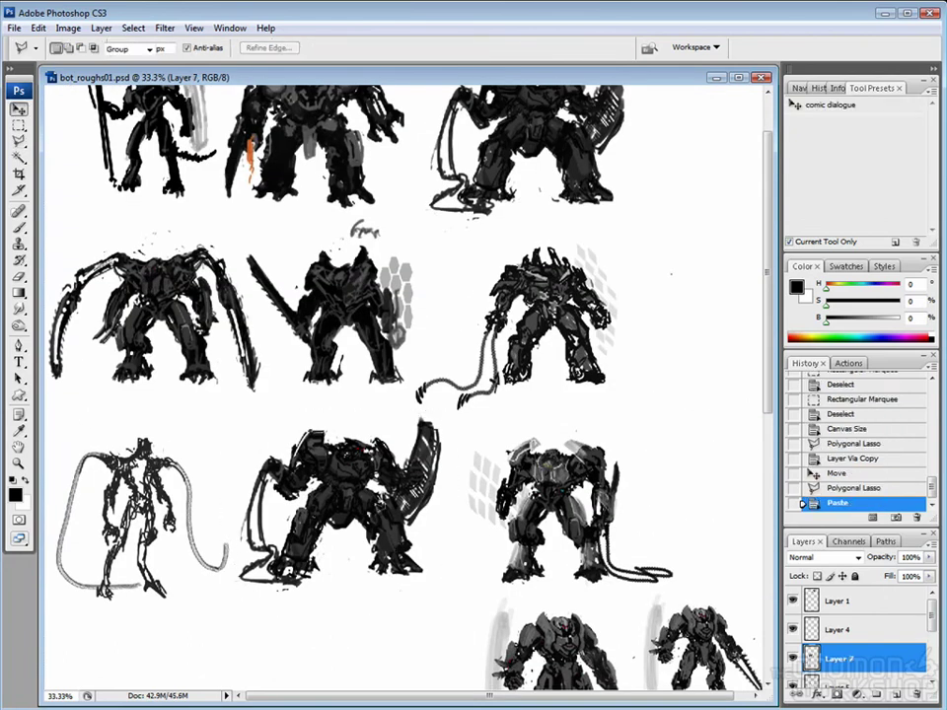
{"action": "key", "text": "v"}
{"action": "scroll", "coordinate": [348, 370], "scroll_direction": "down", "scroll_amount": 5}
{"action": "mouse_move", "coordinate": [340, 513]}
{"action": "left_mouse_down"}
{"action": "mouse_move", "coordinate": [348, 370]}
{"action": "mouse_move", "coordinate": [493, 454]}
{"action": "mouse_move", "coordinate": [460, 423]}
{"action": "left_mouse_up"}
{"action": "scroll", "coordinate": [459, 598], "scroll_direction": "up", "scroll_amount": 5}
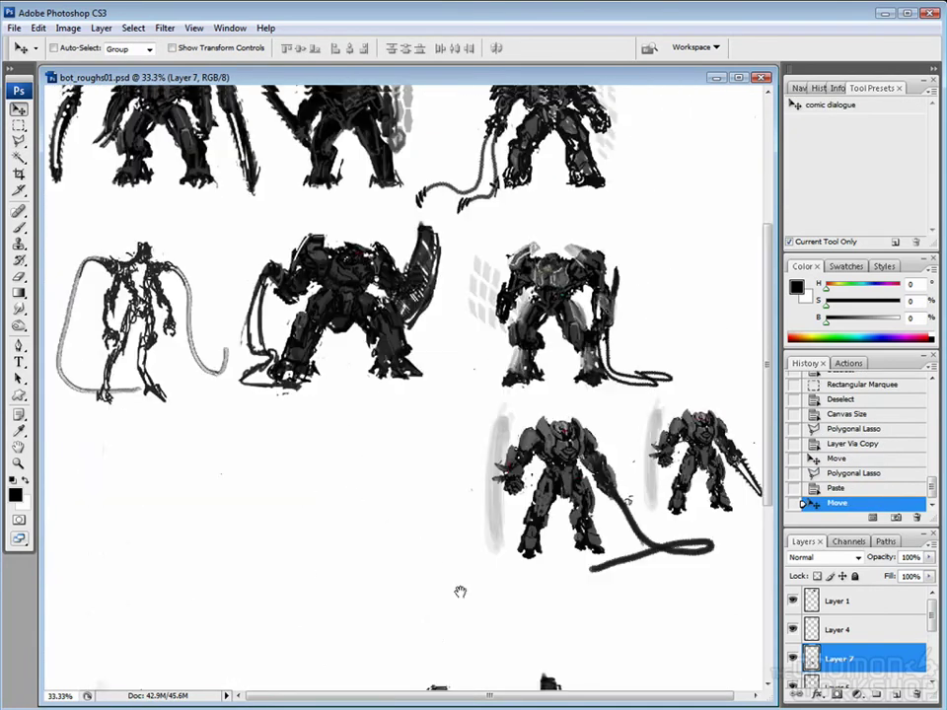
{"action": "scroll", "coordinate": [396, 596], "scroll_direction": "down", "scroll_amount": 5}
Merge the pasted layer down and erase the robot's rope at 100% zoom.
{"action": "key", "text": "ctrl+alt+0"}
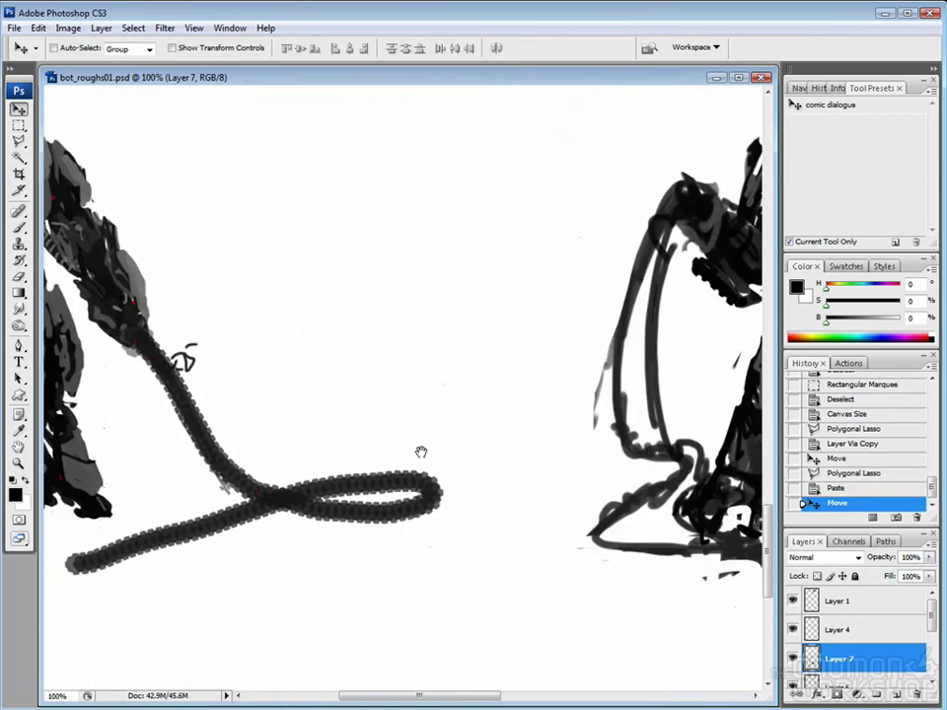
{"action": "key", "text": "e"}
{"action": "left_click_drag", "start_coordinate": [345, 390], "coordinate": [412, 360]}
{"action": "left_click_drag", "start_coordinate": [612, 325], "coordinate": [659, 298]}
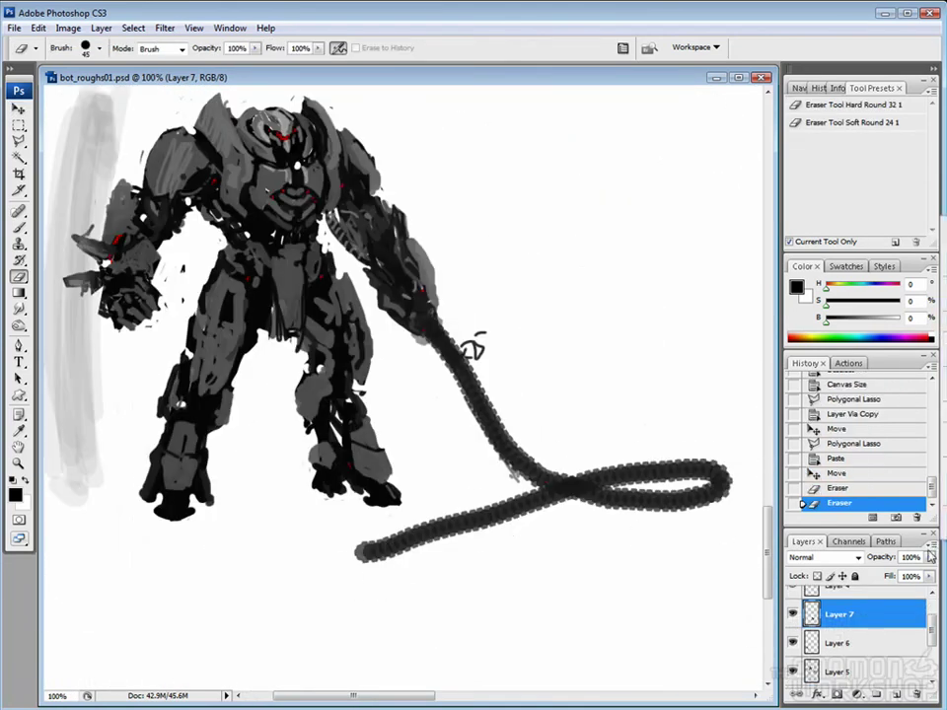
{"action": "key", "text": "ctrl+e"}
{"action": "mouse_move", "coordinate": [408, 454]}
{"action": "left_mouse_down"}
{"action": "mouse_move", "coordinate": [448, 376]}
{"action": "mouse_move", "coordinate": [488, 387]}
{"action": "mouse_move", "coordinate": [699, 520]}
{"action": "left_mouse_up"}
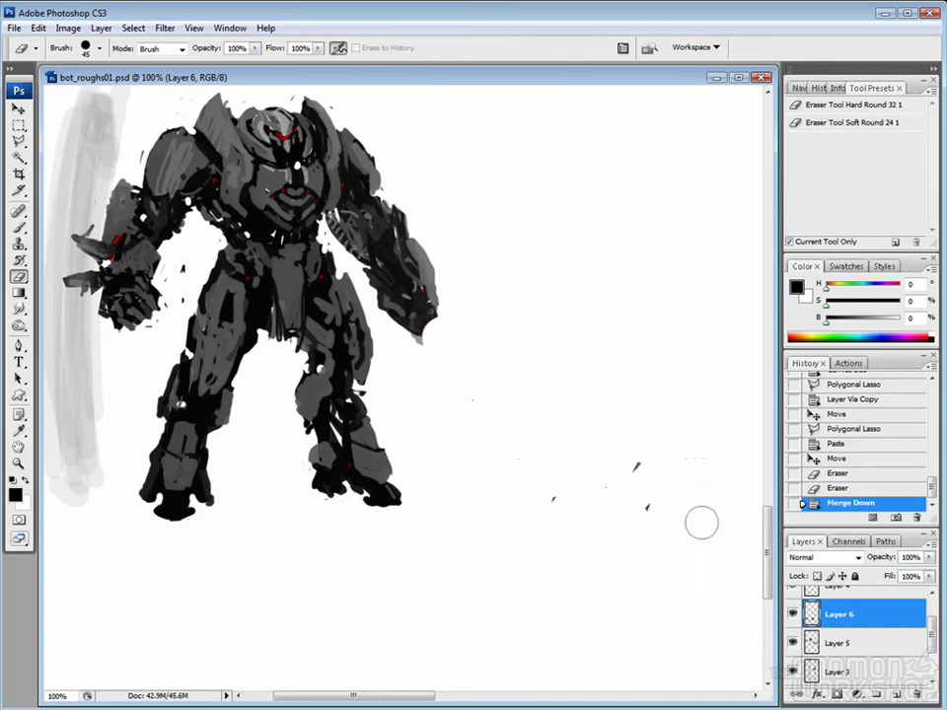
{"action": "left_click_drag", "start_coordinate": [381, 461], "coordinate": [469, 501]}
Lasso both of the robot's legs and cut them onto their own layer.
{"action": "key", "text": "l"}
{"action": "left_click", "coordinate": [267, 309]}
{"action": "left_click", "coordinate": [305, 297]}
{"action": "left_click", "coordinate": [344, 334]}
{"action": "left_click", "coordinate": [339, 491]}
{"action": "left_click", "coordinate": [298, 599]}
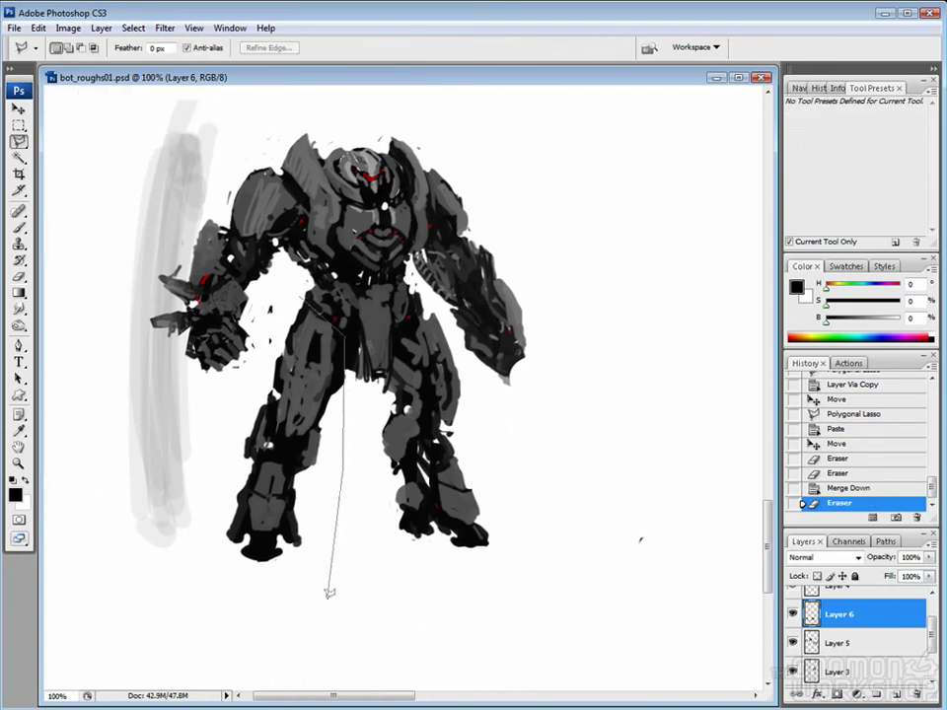
{"action": "left_click", "coordinate": [216, 568]}
{"action": "left_click", "coordinate": [221, 452]}
{"action": "left_click", "coordinate": [268, 308]}
{"action": "left_click", "coordinate": [490, 431]}
{"action": "left_click", "coordinate": [515, 582]}
{"action": "left_click", "coordinate": [387, 572]}
{"action": "left_click", "coordinate": [363, 427]}
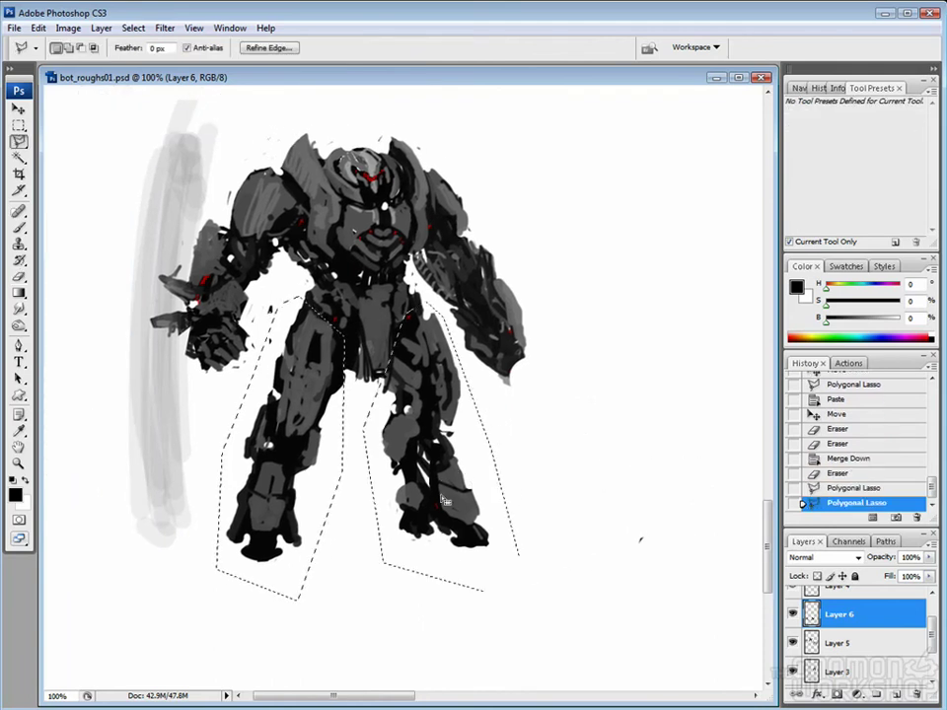
{"action": "right_click", "coordinate": [429, 482]}
{"action": "left_click", "coordinate": [482, 609]}
Free Transform the legs to stretch them about 123% taller.
{"action": "key", "text": "ctrl+t"}
{"action": "left_click_drag", "start_coordinate": [490, 567], "coordinate": [495, 579]}
{"action": "left_click_drag", "start_coordinate": [357, 575], "coordinate": [364, 627]}
{"action": "left_click_drag", "start_coordinate": [422, 532], "coordinate": [418, 536]}
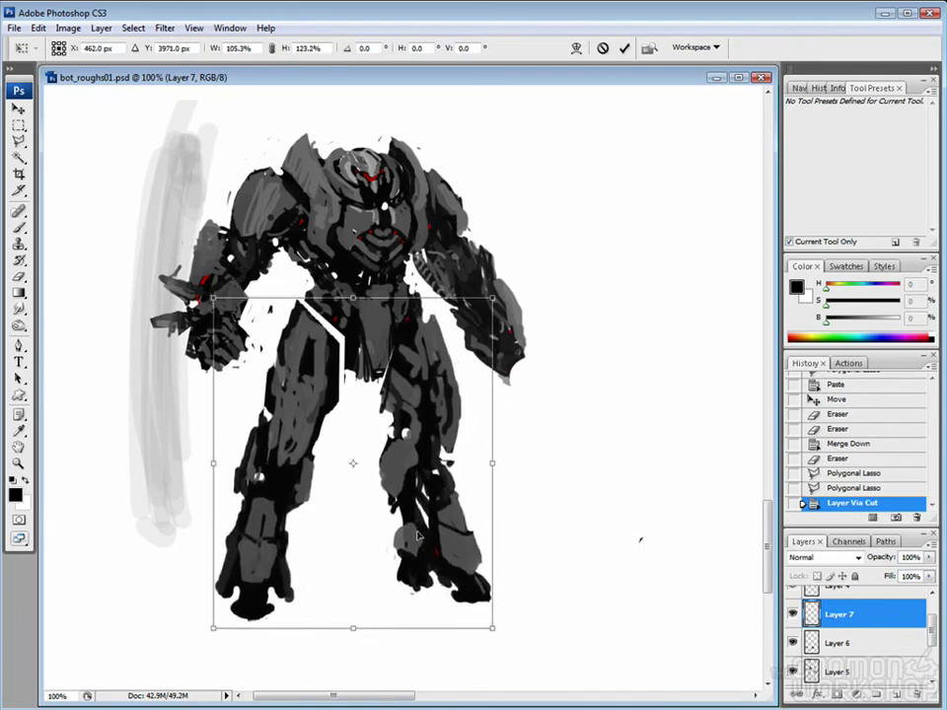
{"action": "key", "text": "Return"}
Shift the left leg slightly right, deselect, and add a small brush touch-up.
{"action": "key", "text": "m"}
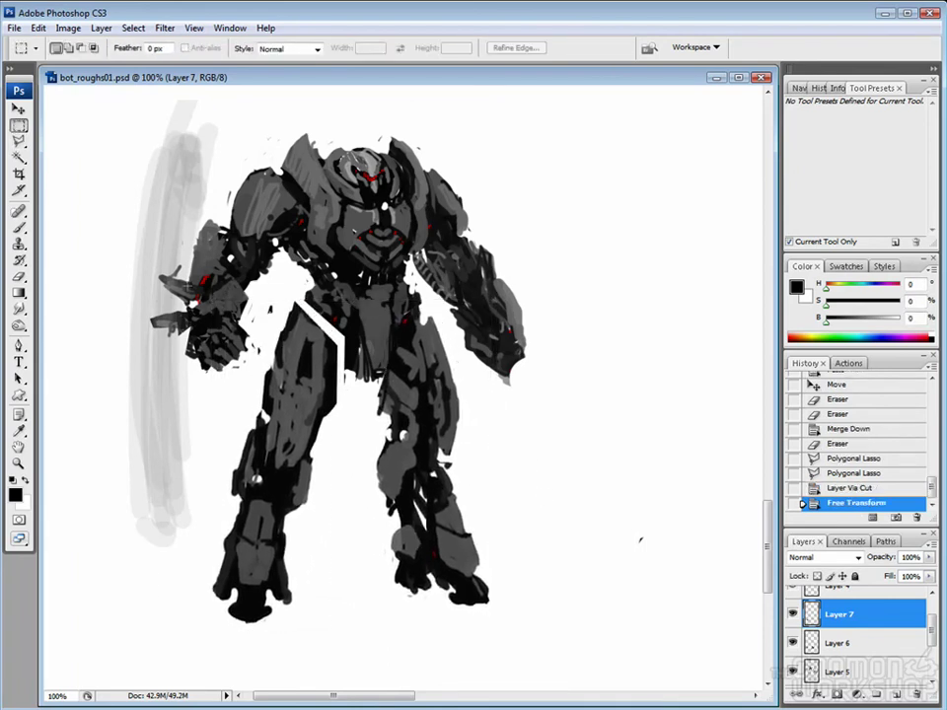
{"action": "left_click_drag", "start_coordinate": [209, 296], "coordinate": [351, 631]}
{"action": "key", "text": "v"}
{"action": "left_click_drag", "start_coordinate": [276, 444], "coordinate": [288, 444]}
{"action": "key", "text": "ctrl+d"}
{"action": "key", "text": "b"}
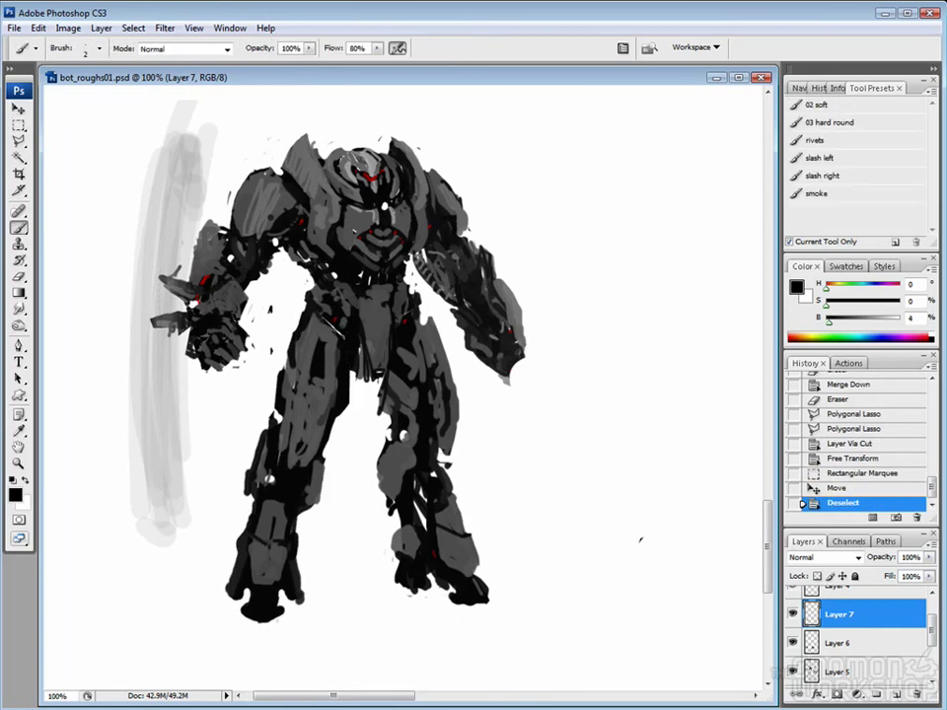
{"action": "left_click_drag", "start_coordinate": [640, 538], "coordinate": [575, 449]}
Paint two dark grey antennas above the front robot's head.
{"action": "scroll", "coordinate": [575, 449], "scroll_direction": "up", "scroll_amount": 2}
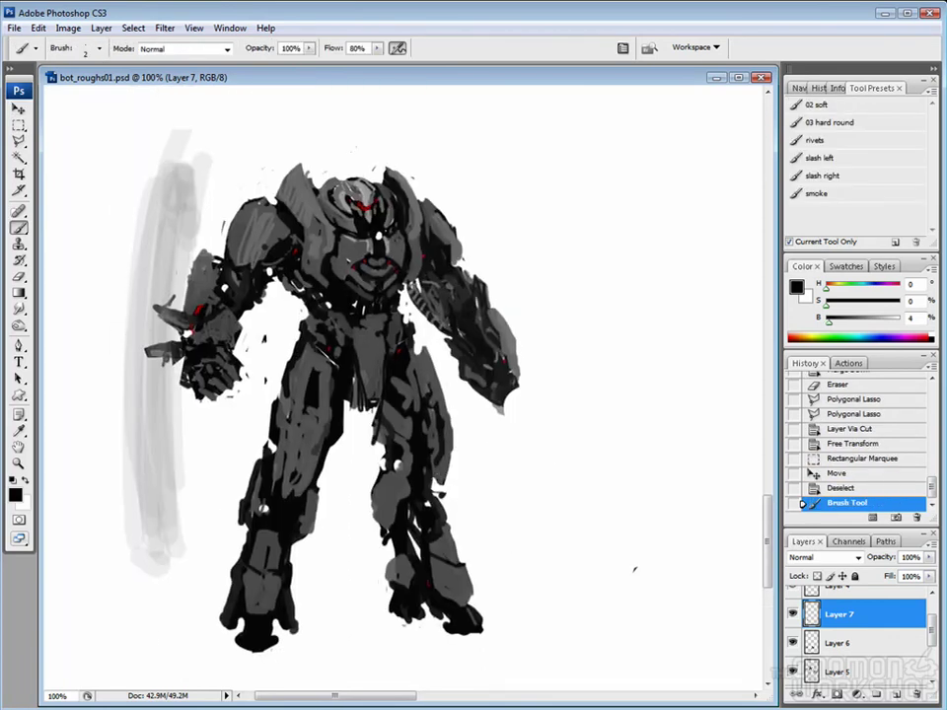
{"action": "left_click", "coordinate": [310, 182], "text": "alt"}
{"action": "left_click_drag", "start_coordinate": [373, 175], "coordinate": [375, 114]}
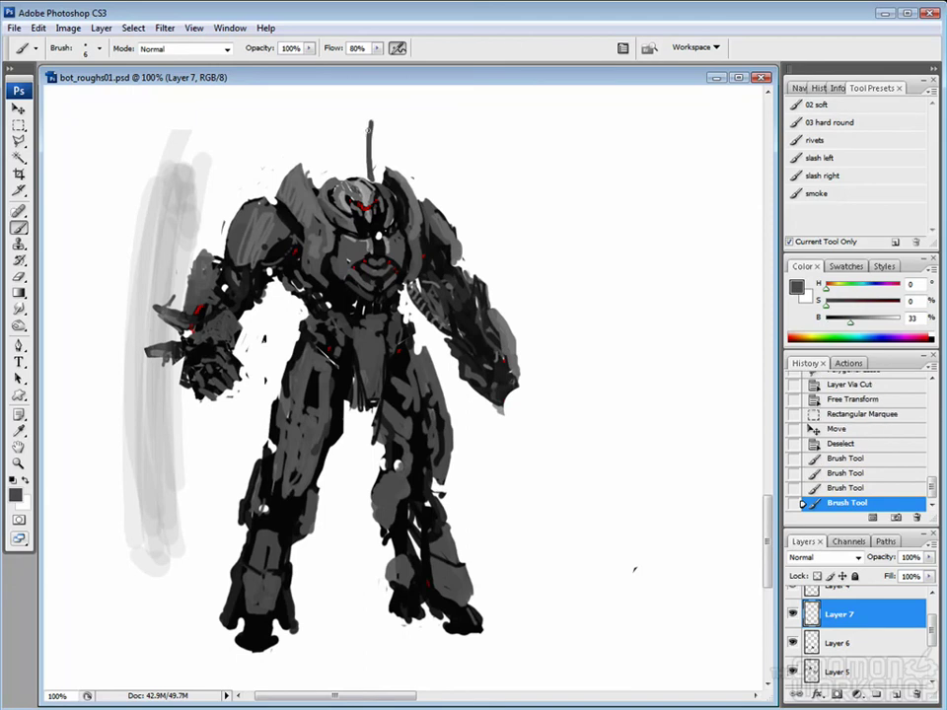
{"action": "left_click_drag", "start_coordinate": [372, 173], "coordinate": [372, 108]}
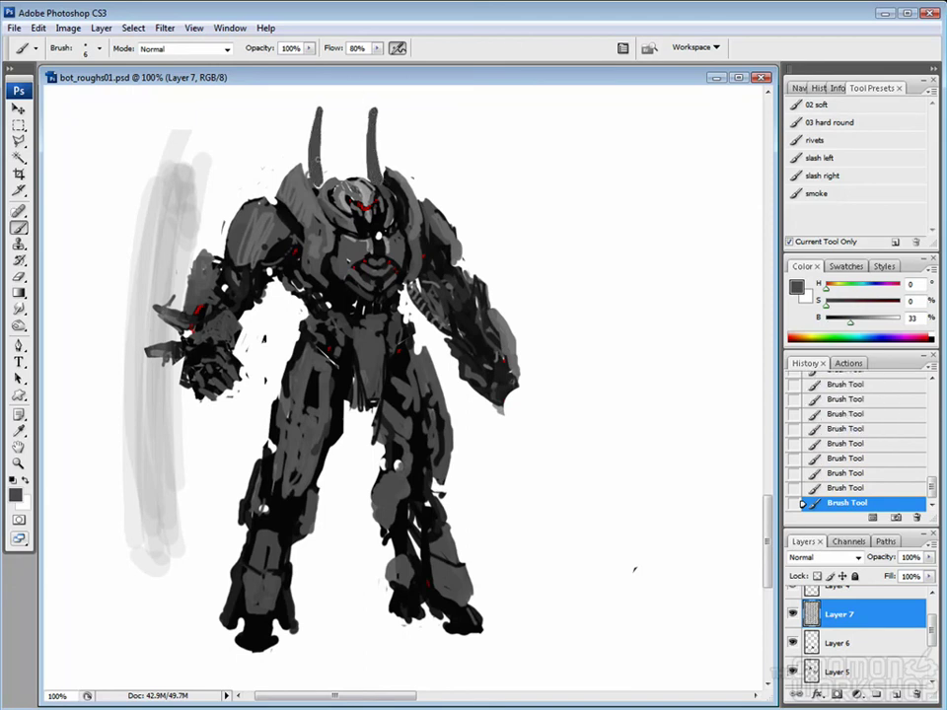
Re-darken the left antenna, erase the antenna tops shorter, and dab a dark mark on the robot.
{"action": "key", "text": "e"}
{"action": "key", "text": "b"}
{"action": "left_click_drag", "start_coordinate": [317, 113], "coordinate": [315, 156]}
{"action": "key", "text": "e"}
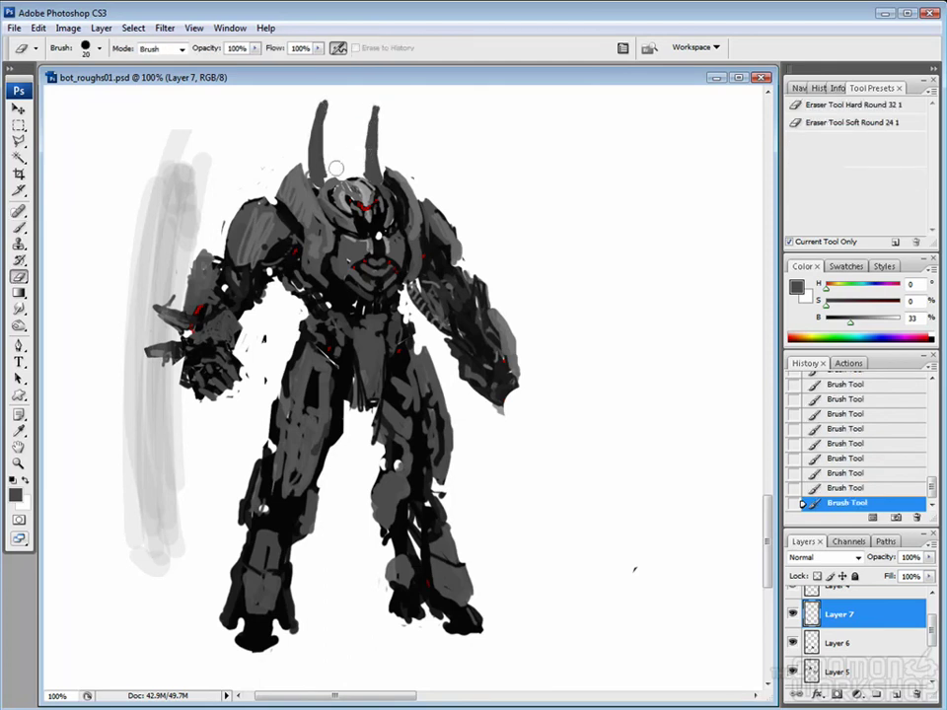
{"action": "left_click_drag", "start_coordinate": [324, 107], "coordinate": [322, 95]}
{"action": "left_click_drag", "start_coordinate": [377, 109], "coordinate": [380, 98]}
{"action": "key", "text": "b"}
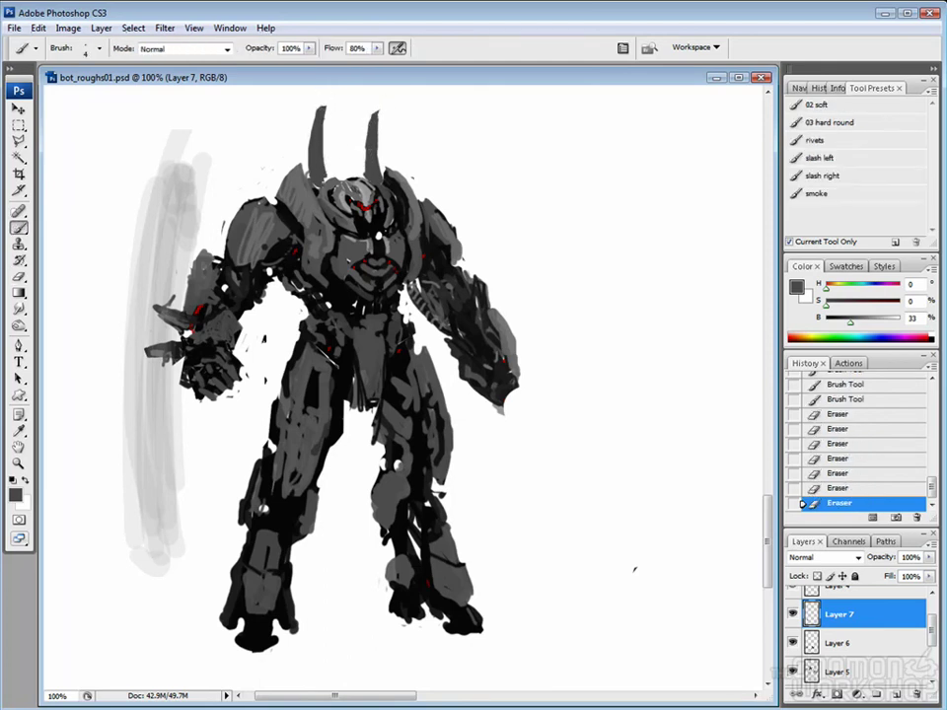
{"action": "left_click", "coordinate": [244, 135]}
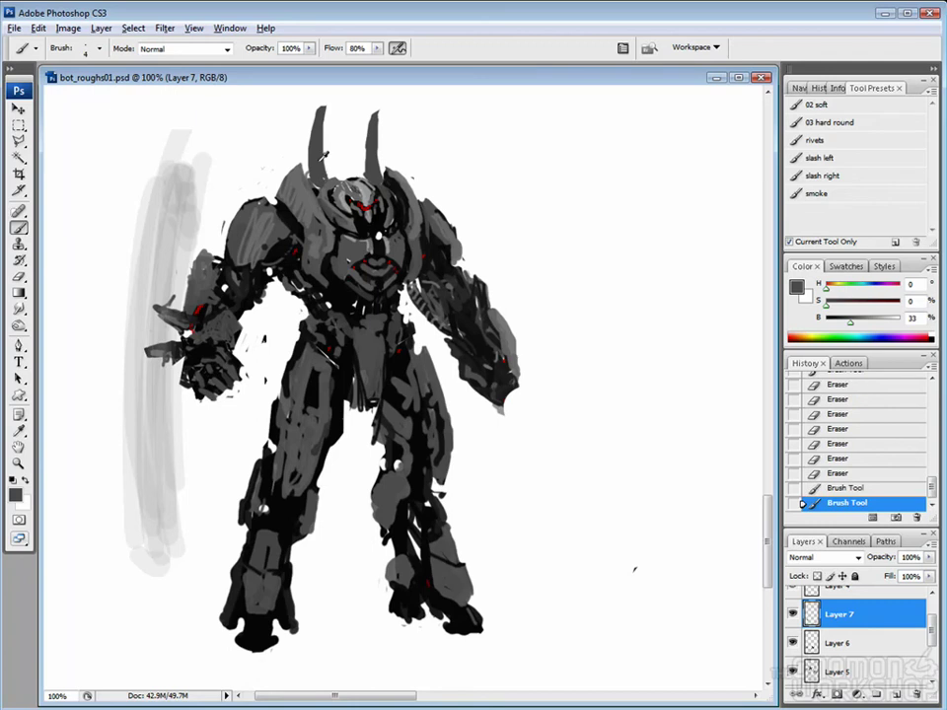
Select the robot's left horn, nudge it slightly left, deselect, and erase a stray mark nearby.
{"action": "key", "text": "m"}
{"action": "key", "text": "v"}
{"action": "mouse_move", "coordinate": [296, 93]}
{"action": "left_mouse_down"}
{"action": "mouse_move", "coordinate": [351, 169]}
{"action": "mouse_move", "coordinate": [314, 138]}
{"action": "left_mouse_up"}
{"action": "key", "text": "ctrl+d"}
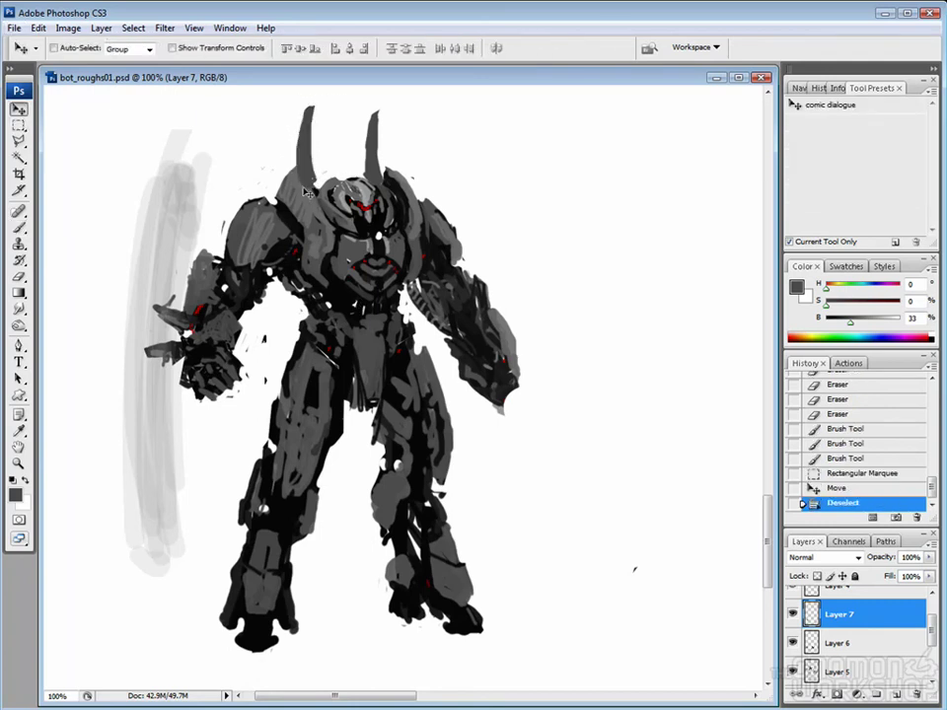
{"action": "key", "text": "e"}
{"action": "left_click", "coordinate": [309, 212]}
{"action": "key", "text": "b"}
{"action": "left_click", "coordinate": [631, 333]}
{"action": "mouse_move", "coordinate": [632, 334]}
{"action": "left_mouse_down"}
{"action": "mouse_move", "coordinate": [620, 344]}
{"action": "mouse_move", "coordinate": [606, 334]}
{"action": "left_mouse_up"}
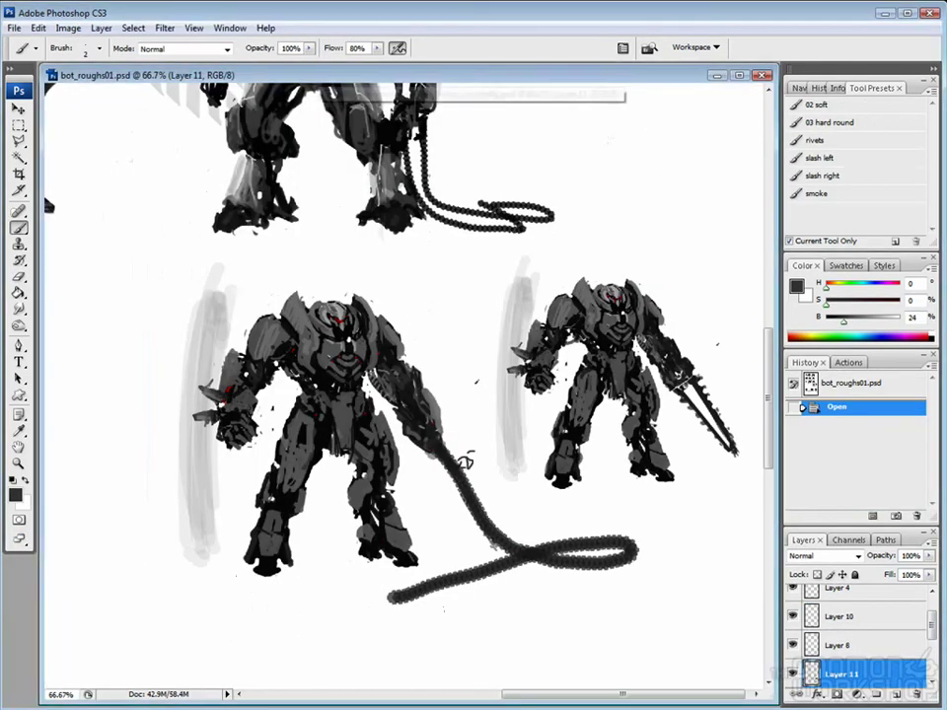
Merge Layer 11 down into Layer 5.
{"action": "scroll", "coordinate": [450, 418], "scroll_direction": "down", "scroll_amount": 3}
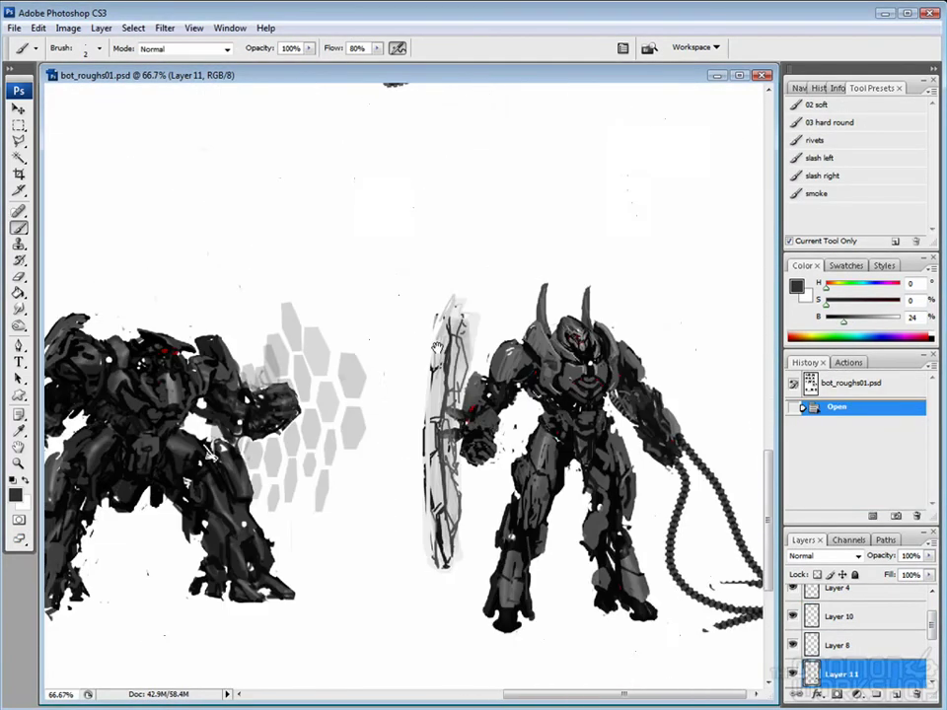
{"action": "scroll", "coordinate": [437, 347], "scroll_direction": "right", "scroll_amount": 6}
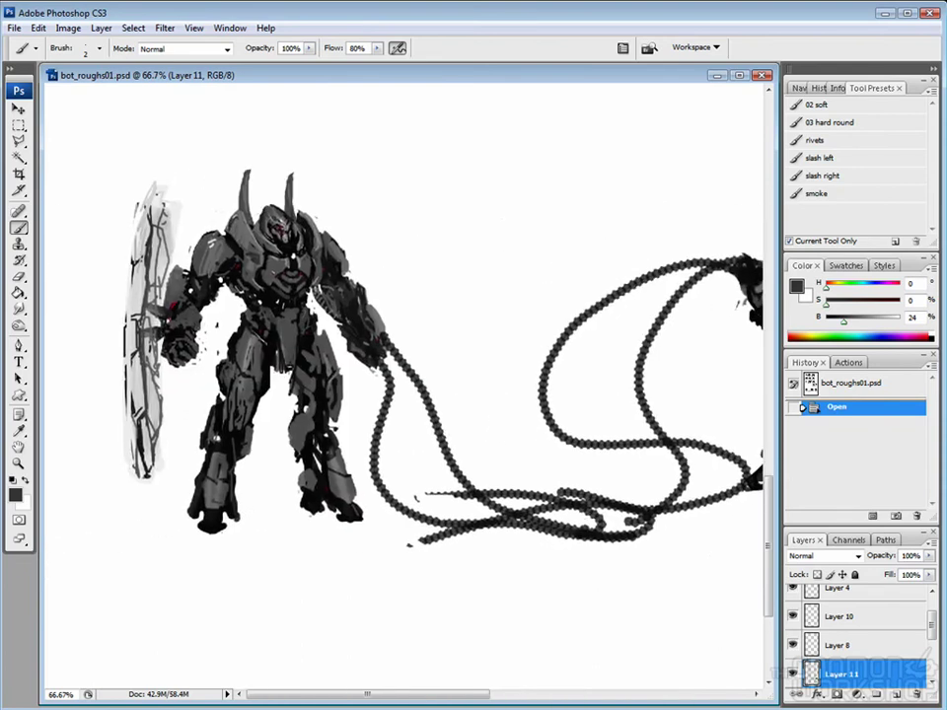
{"action": "scroll", "coordinate": [937, 626], "scroll_direction": "down", "scroll_amount": 1}
{"action": "scroll", "coordinate": [254, 325], "scroll_direction": "left", "scroll_amount": 6}
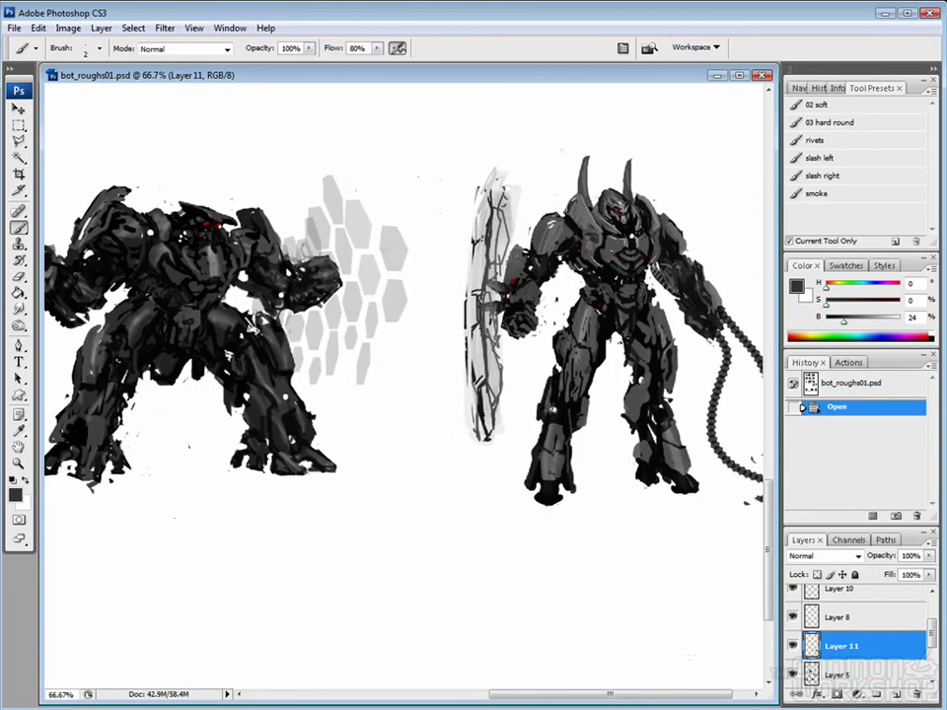
{"action": "key", "text": "ctrl+e"}
{"action": "scroll", "coordinate": [404, 379], "scroll_direction": "right", "scroll_amount": 1}
At 100% zoom, paint two dark strokes across the hunched left robot.
{"action": "key", "text": "ctrl+plus"}
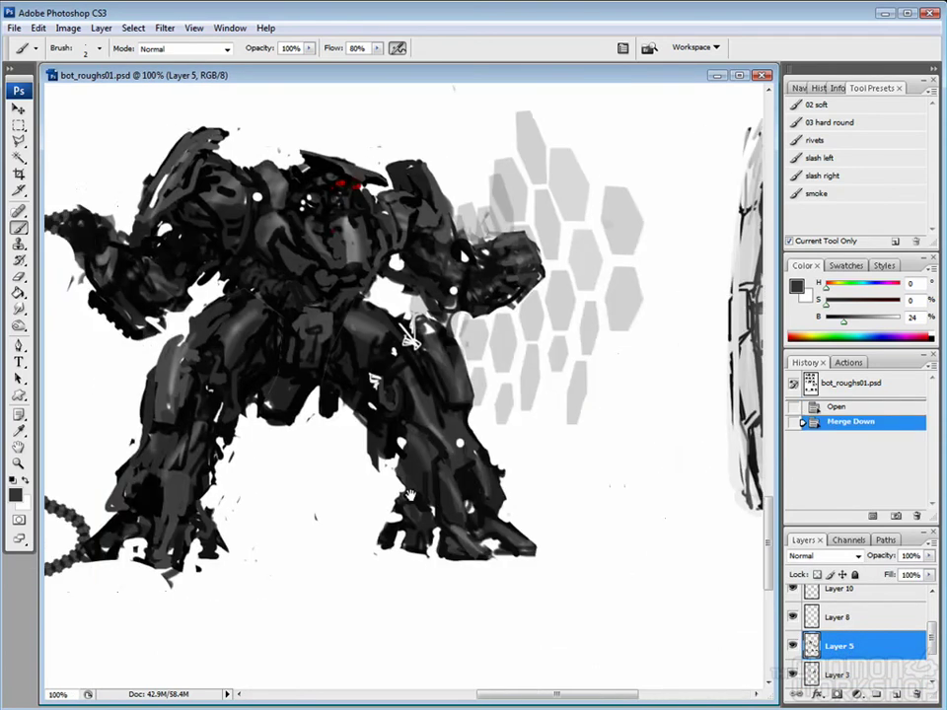
{"action": "left_click_drag", "start_coordinate": [311, 469], "coordinate": [439, 468]}
{"action": "left_click_drag", "start_coordinate": [588, 326], "coordinate": [695, 318]}
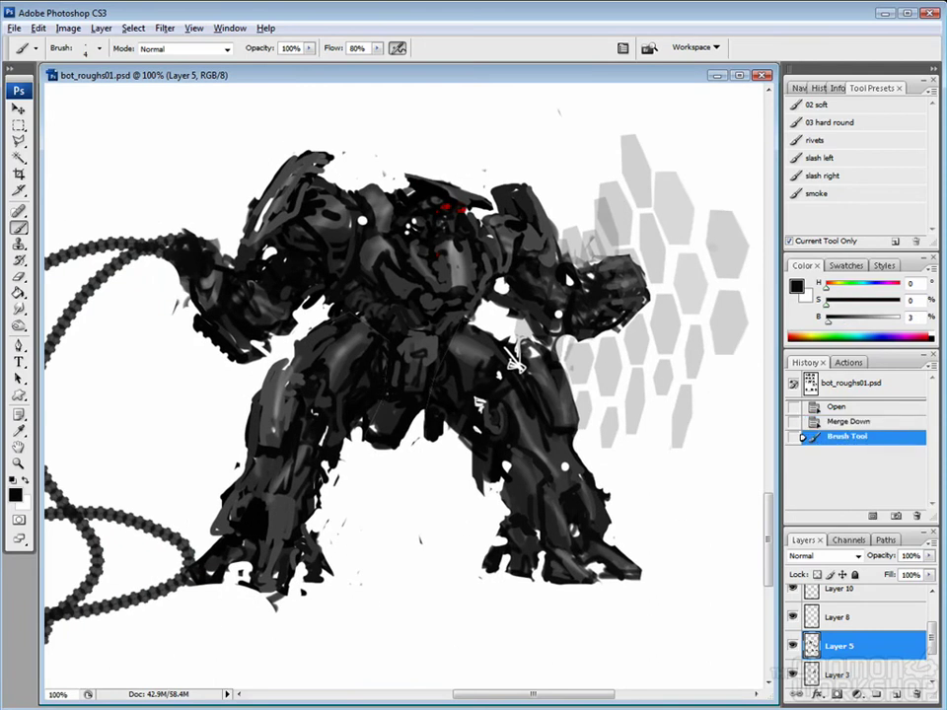
{"action": "left_click_drag", "start_coordinate": [588, 340], "coordinate": [696, 325]}
{"action": "key", "text": "alt+bracketright"}
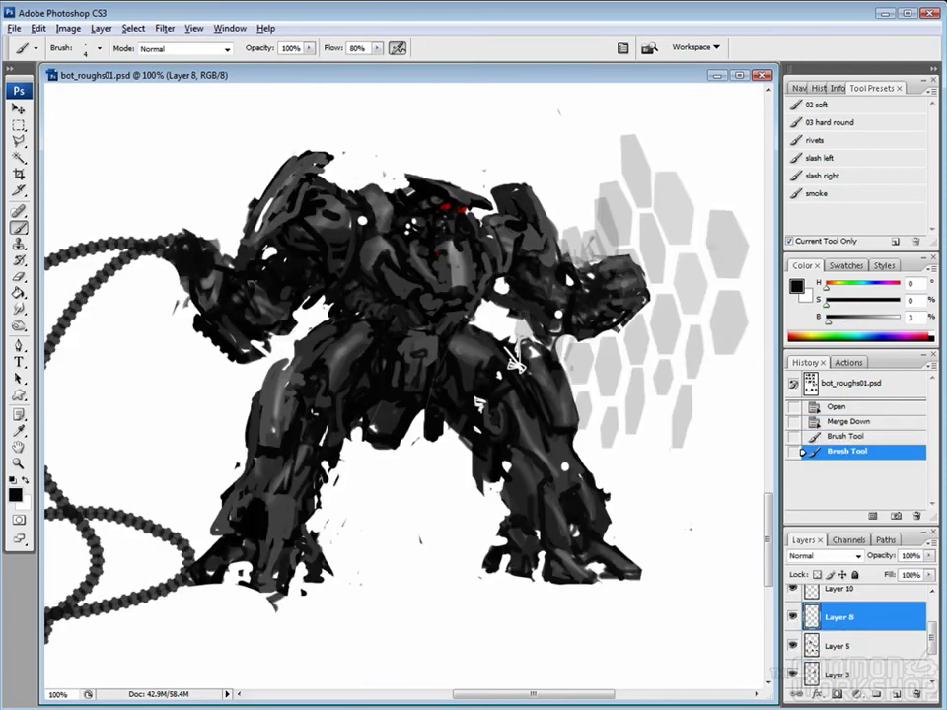
{"action": "left_click_drag", "start_coordinate": [509, 361], "coordinate": [428, 421]}
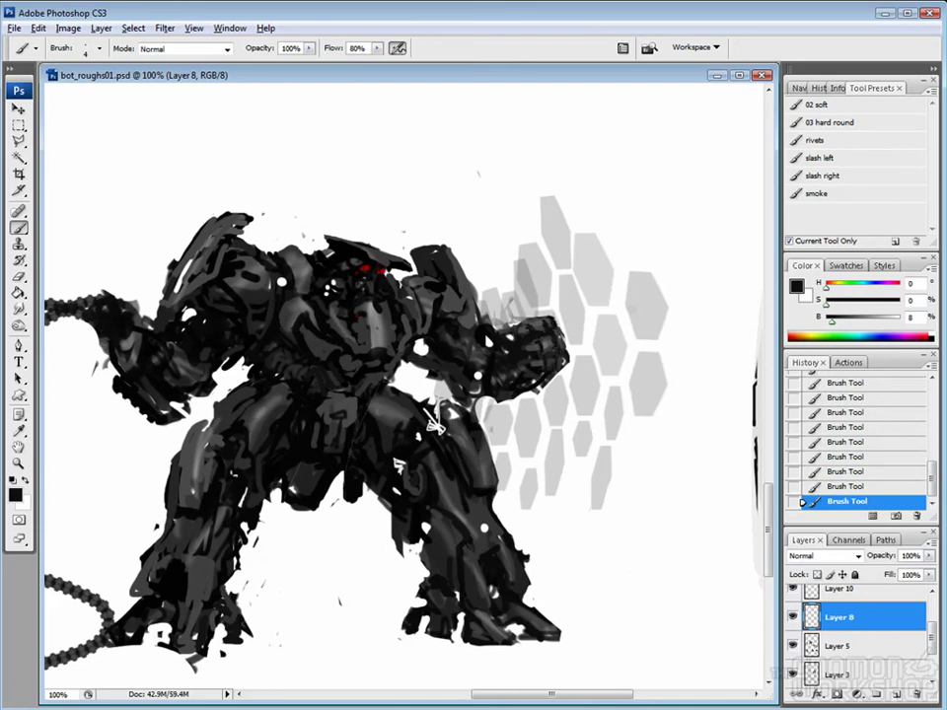
Sample a range of greys, white and near-black from the hunched robot and background.
{"action": "left_click", "coordinate": [388, 249], "text": "alt"}
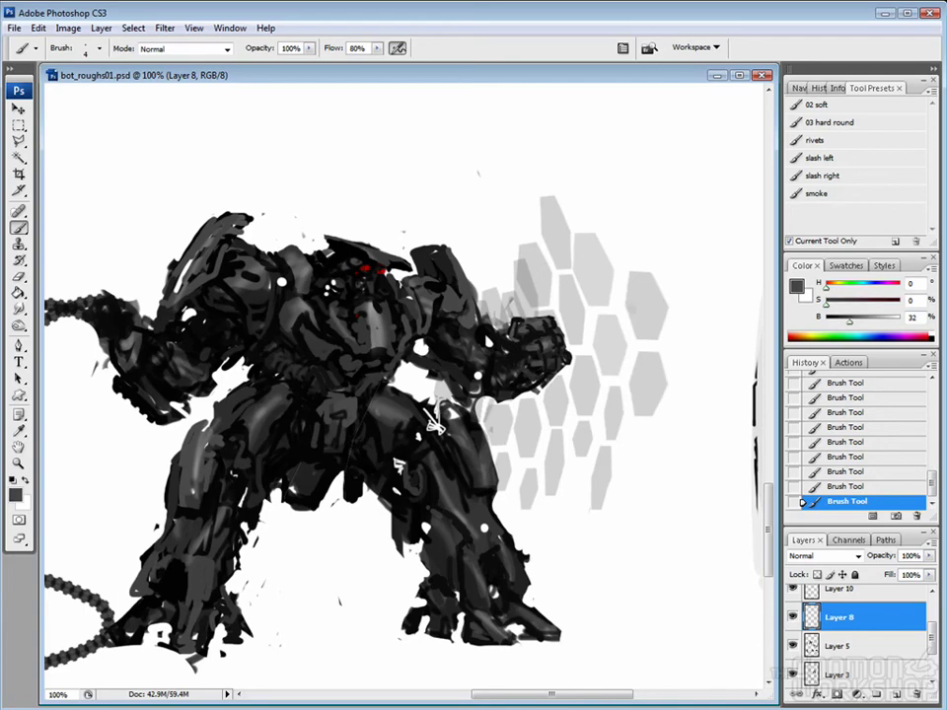
{"action": "left_click", "coordinate": [389, 278], "text": "alt"}
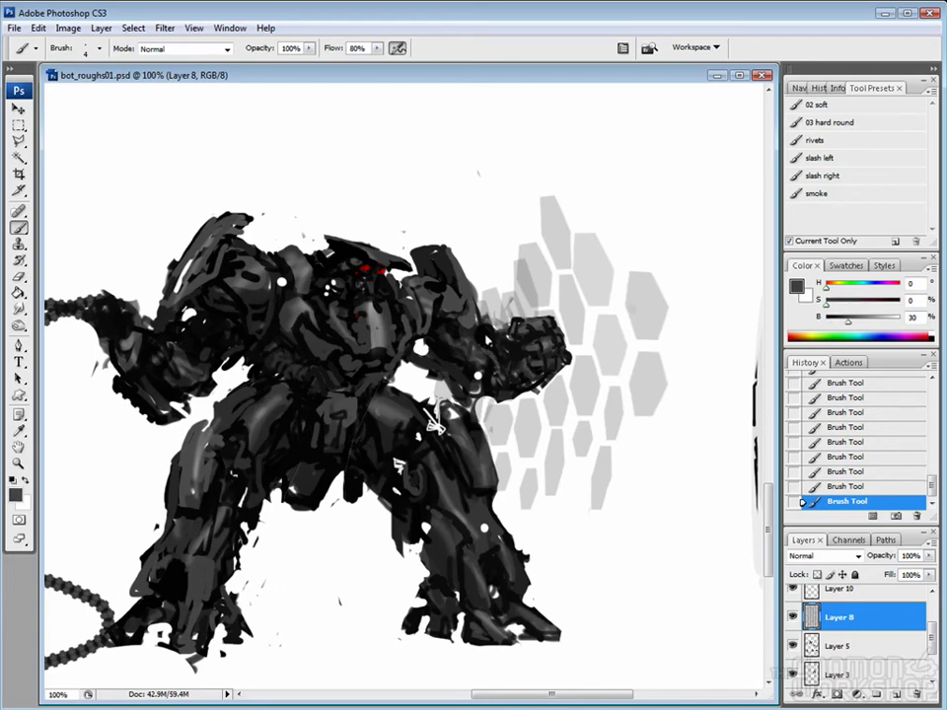
{"action": "left_click", "coordinate": [435, 424], "text": "alt"}
{"action": "left_click", "coordinate": [435, 424], "text": "alt"}
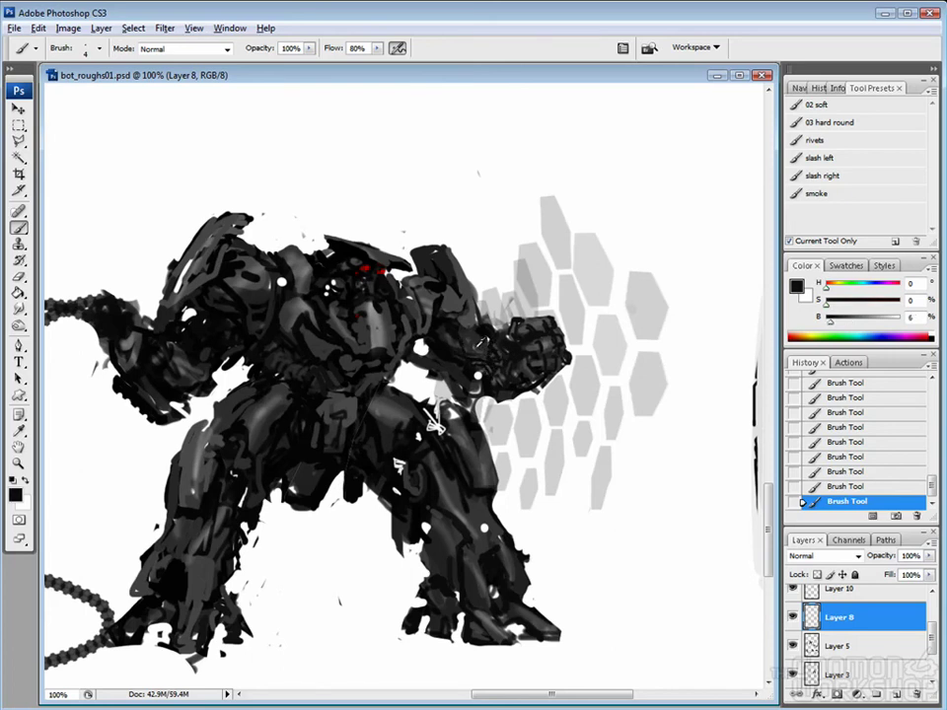
{"action": "left_click", "coordinate": [435, 424], "text": "alt"}
{"action": "left_click", "coordinate": [435, 425], "text": "alt"}
{"action": "left_click", "coordinate": [435, 425], "text": "alt"}
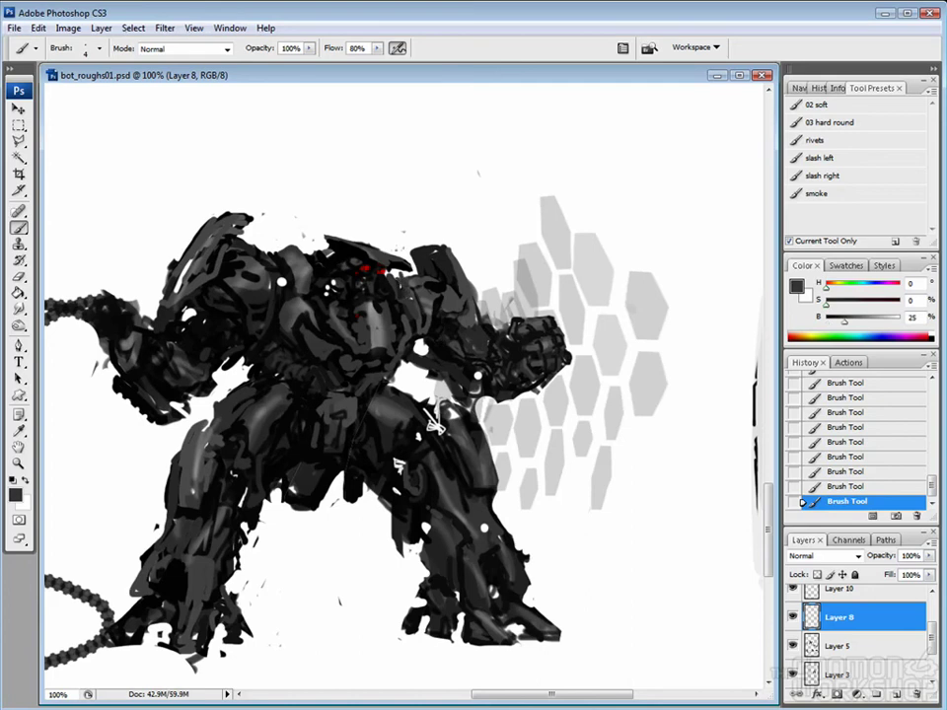
{"action": "left_click", "coordinate": [435, 424], "text": "alt"}
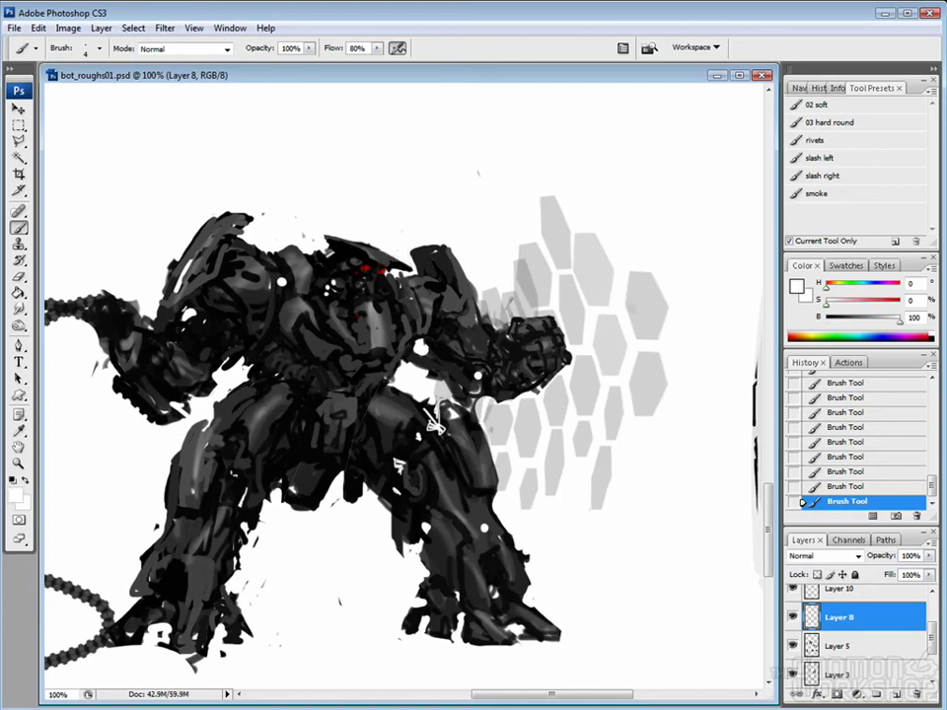
{"action": "left_click", "coordinate": [435, 424], "text": "alt"}
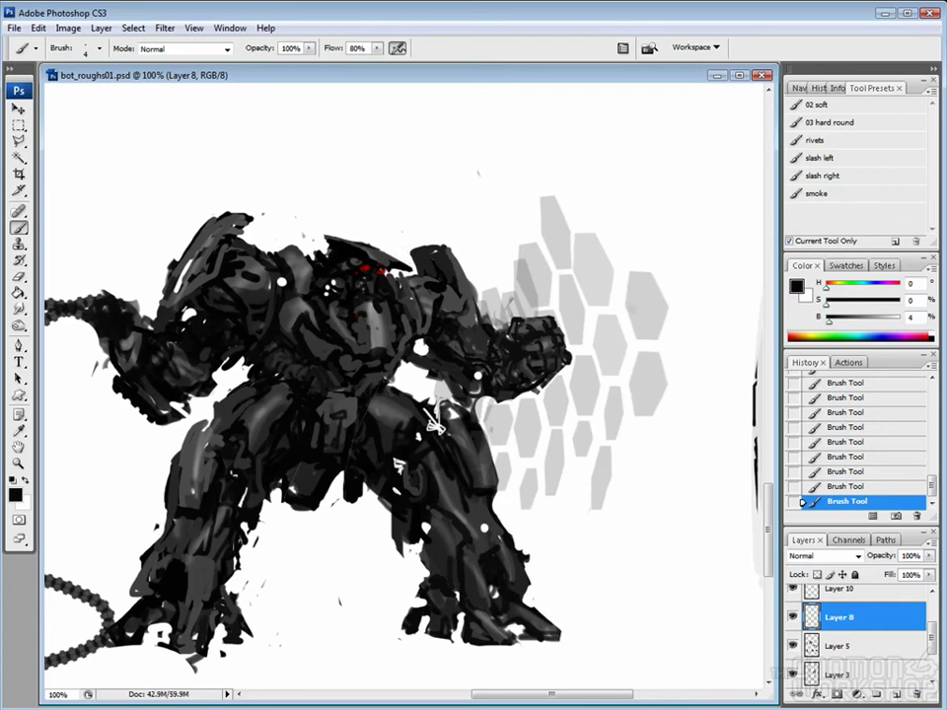
Erase a small patch, paint dark touch-ups on the robot, and pick a mid grey for highlights.
{"action": "key", "text": "e"}
{"action": "left_click", "coordinate": [435, 424]}
{"action": "key", "text": "b"}
{"action": "left_click", "coordinate": [435, 424], "text": "alt"}
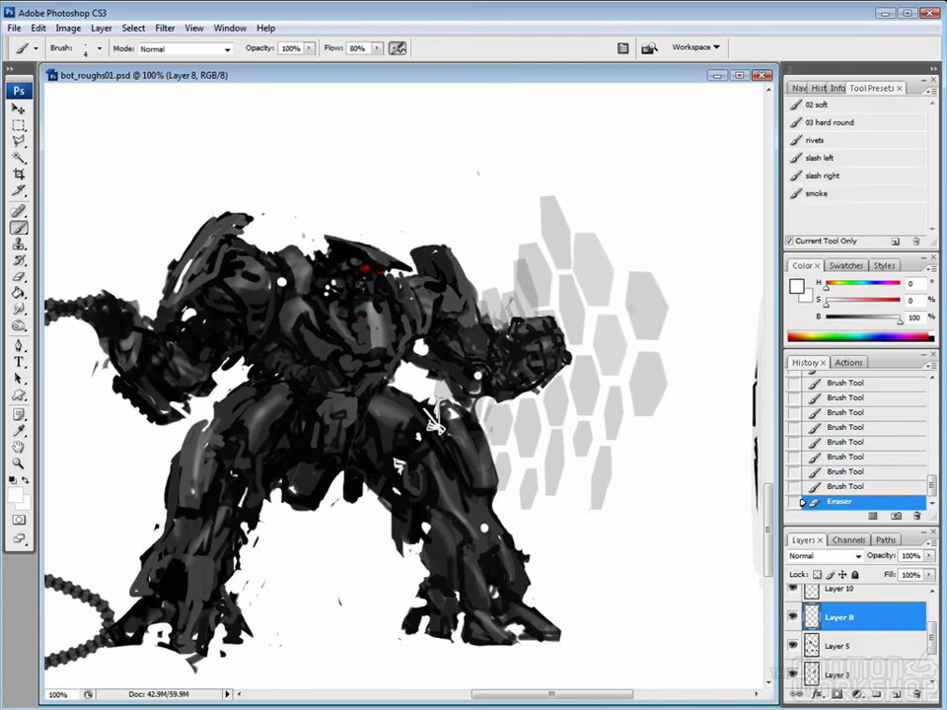
{"action": "left_click", "coordinate": [435, 424], "text": "alt"}
{"action": "left_click", "coordinate": [435, 424]}
{"action": "left_click", "coordinate": [435, 424]}
{"action": "left_click", "coordinate": [435, 424]}
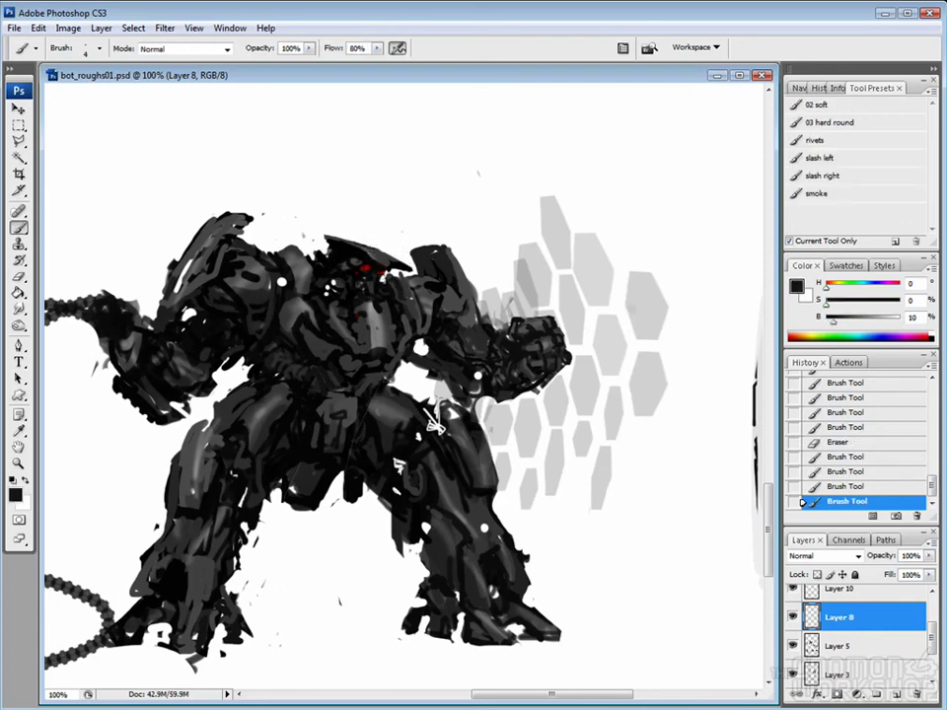
{"action": "left_click", "coordinate": [435, 424], "text": "alt"}
{"action": "left_click", "coordinate": [435, 424]}
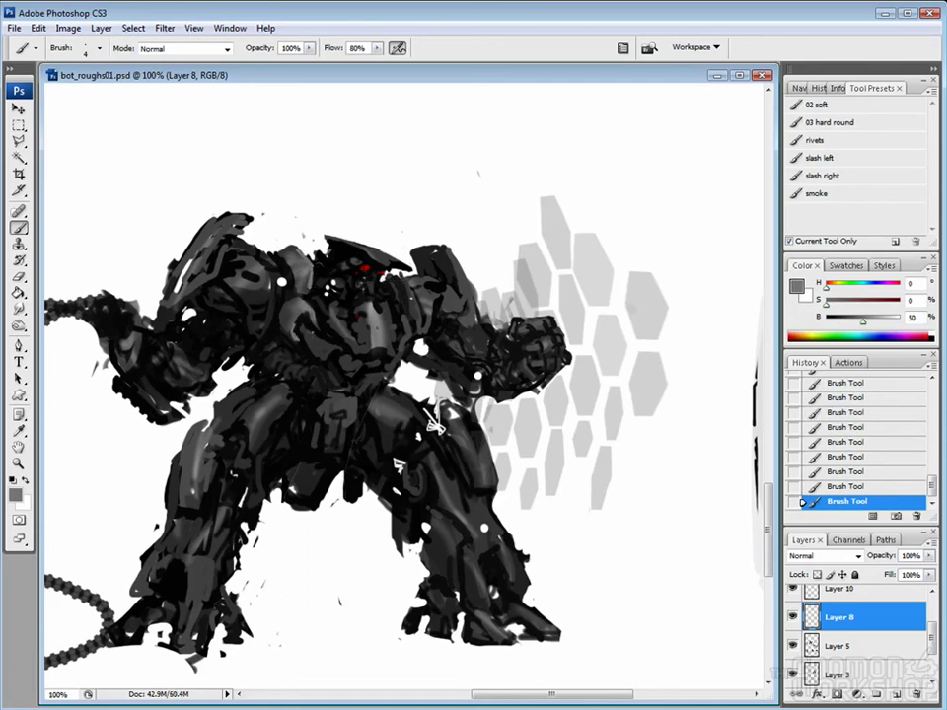
{"action": "left_click", "coordinate": [435, 424], "text": "alt"}
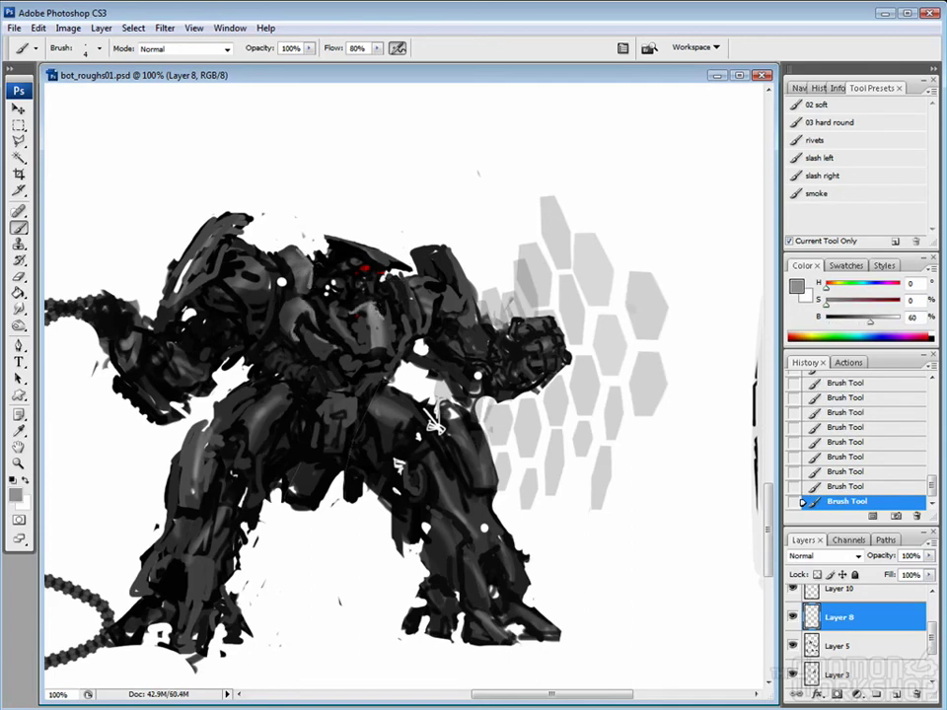
{"action": "left_click", "coordinate": [435, 424], "text": "alt"}
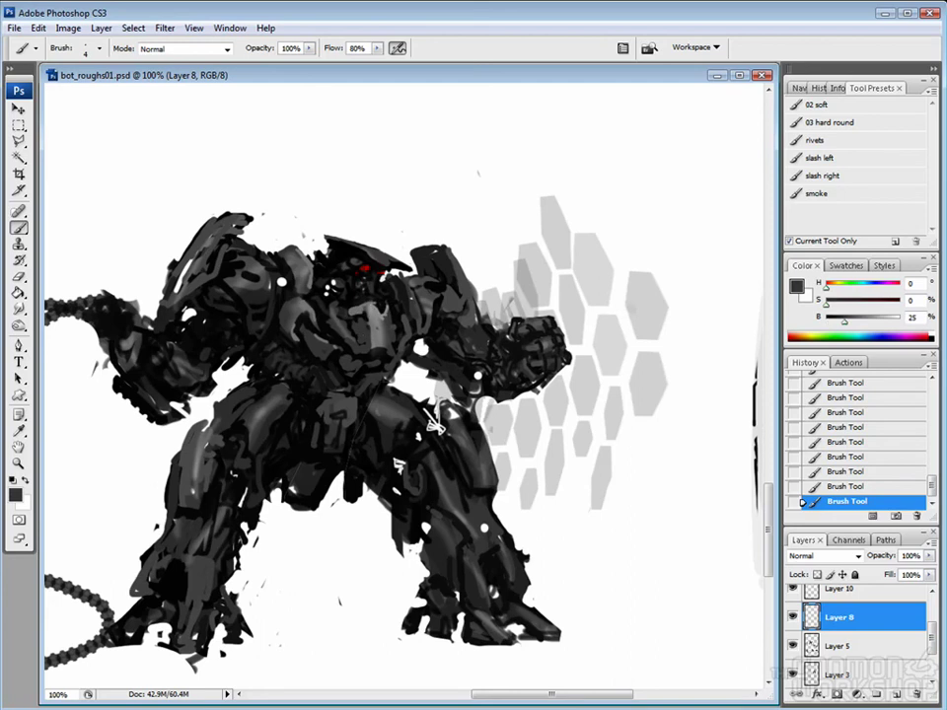
Set the Smudge strength to 84% and add light grey strokes to the left shoulder.
{"action": "key", "text": "r"}
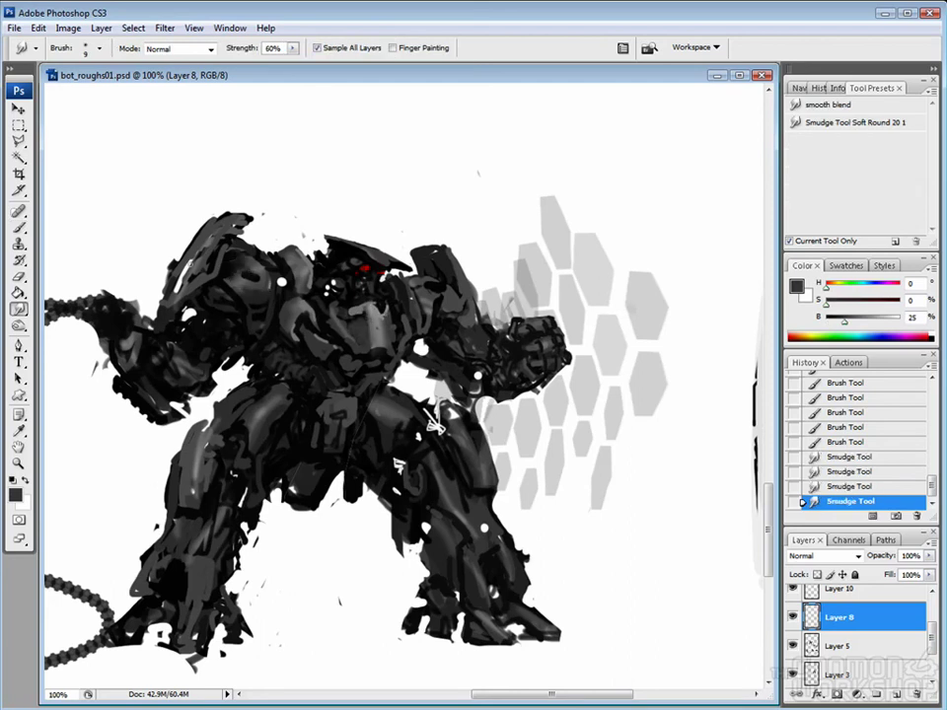
{"action": "left_click_drag", "start_coordinate": [253, 51], "coordinate": [321, 64]}
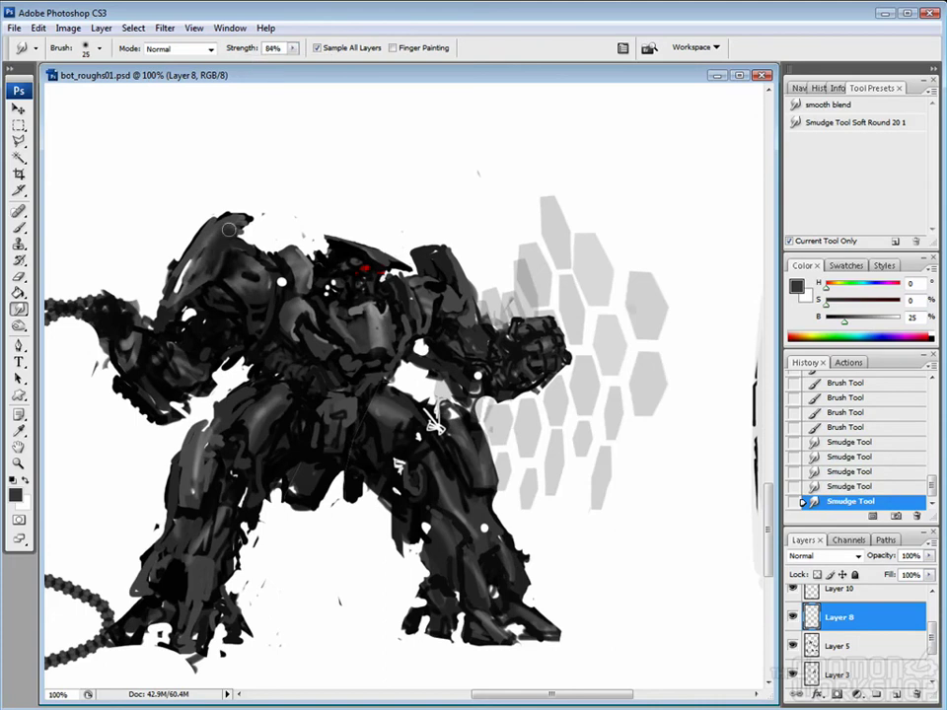
{"action": "key", "text": "b"}
{"action": "mouse_move", "coordinate": [192, 232]}
{"action": "left_mouse_down"}
{"action": "mouse_move", "coordinate": [217, 286]}
{"action": "mouse_move", "coordinate": [208, 272]}
{"action": "left_mouse_up"}
{"action": "left_click", "coordinate": [434, 424], "text": "alt"}
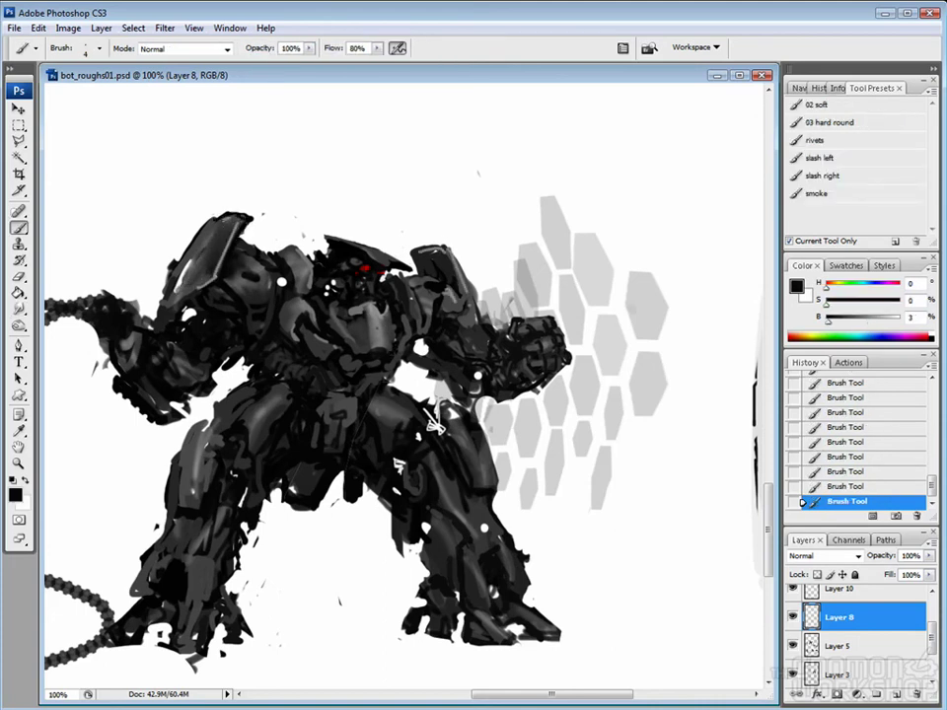
Reframe the view at 100% on the second robot and bring up the brush presets.
{"action": "left_click_drag", "start_coordinate": [434, 424], "coordinate": [545, 357]}
{"action": "key", "text": "ctrl+minus"}
{"action": "key", "text": "ctrl+minus"}
{"action": "key", "text": "ctrl+minus"}
{"action": "key", "text": "ctrl+plus"}
{"action": "key", "text": "ctrl+plus"}
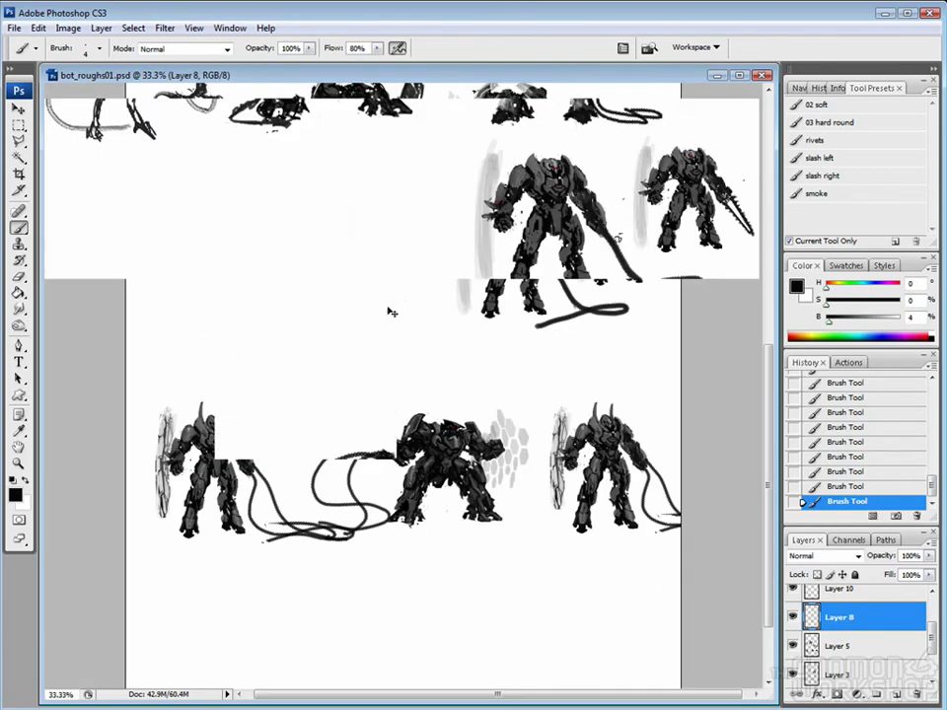
{"action": "left_click_drag", "start_coordinate": [346, 408], "coordinate": [404, 515]}
{"action": "key", "text": "ctrl+minus"}
{"action": "key", "text": "ctrl+plus"}
{"action": "key", "text": "ctrl+plus"}
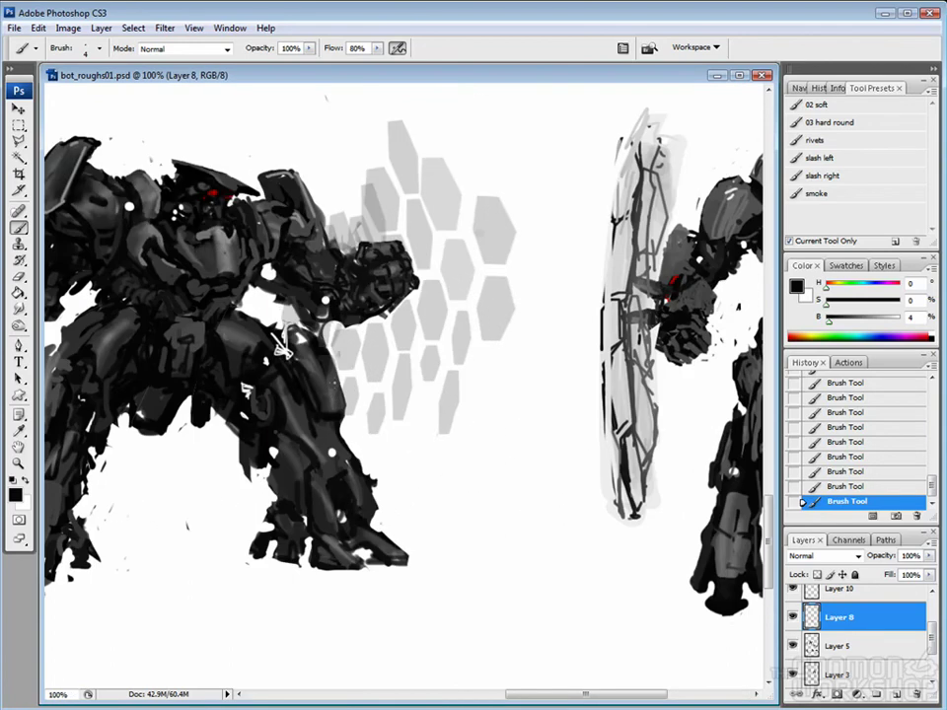
{"action": "left_click_drag", "start_coordinate": [474, 612], "coordinate": [453, 464]}
{"action": "right_click", "coordinate": [453, 461]}
Choose the human-figure brush at about 80 px and stamp a small figure beside the robot.
{"action": "left_click_drag", "start_coordinate": [616, 614], "coordinate": [610, 706]}
{"action": "scroll", "coordinate": [553, 592], "scroll_direction": "down", "scroll_amount": 5}
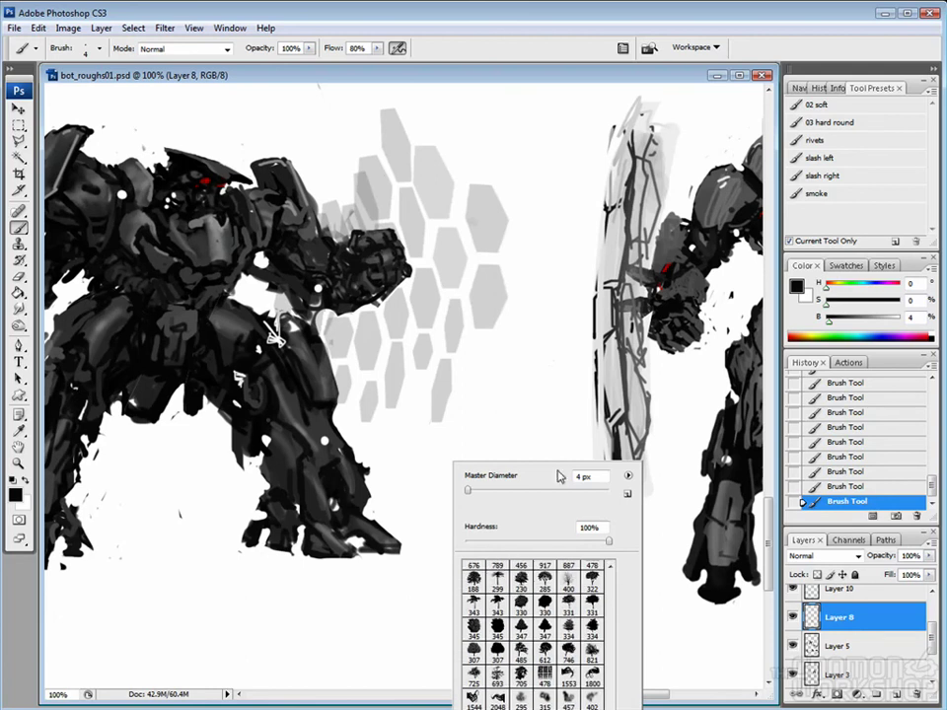
{"action": "right_click", "coordinate": [561, 381]}
{"action": "right_click", "coordinate": [541, 169]}
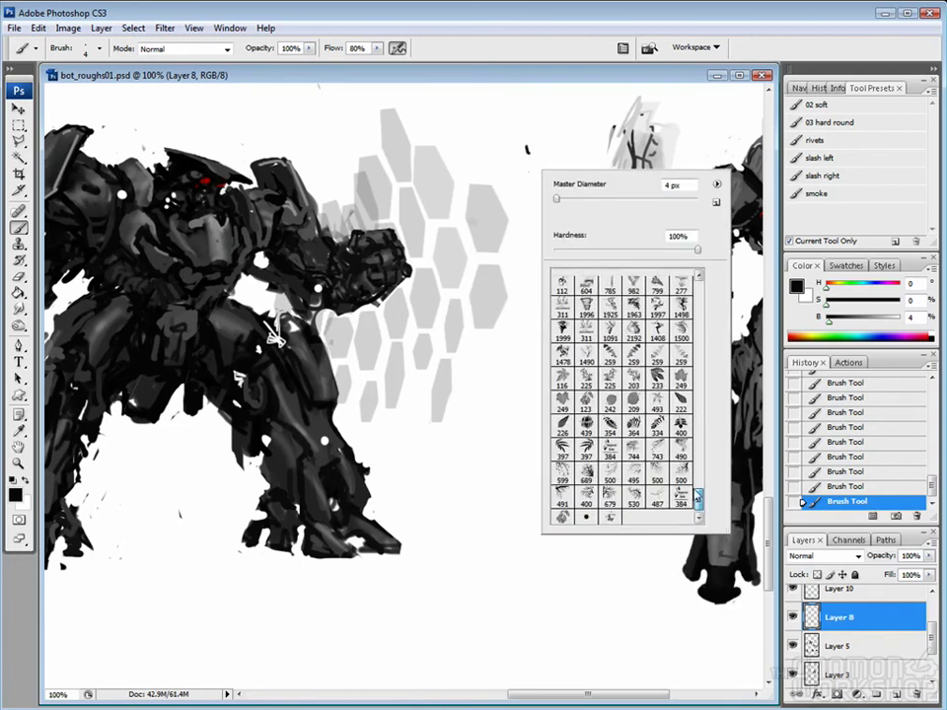
{"action": "mouse_move", "coordinate": [698, 430]}
{"action": "left_mouse_down"}
{"action": "mouse_move", "coordinate": [699, 416]}
{"action": "mouse_move", "coordinate": [698, 483]}
{"action": "left_mouse_up"}
{"action": "double_click", "coordinate": [657, 493]}
{"action": "key", "text": "bracketleft"}
{"action": "key", "text": "bracketleft"}
{"action": "key", "text": "bracketleft"}
{"action": "key", "text": "bracketleft"}
{"action": "key", "text": "bracketleft"}
{"action": "key", "text": "bracketleft"}
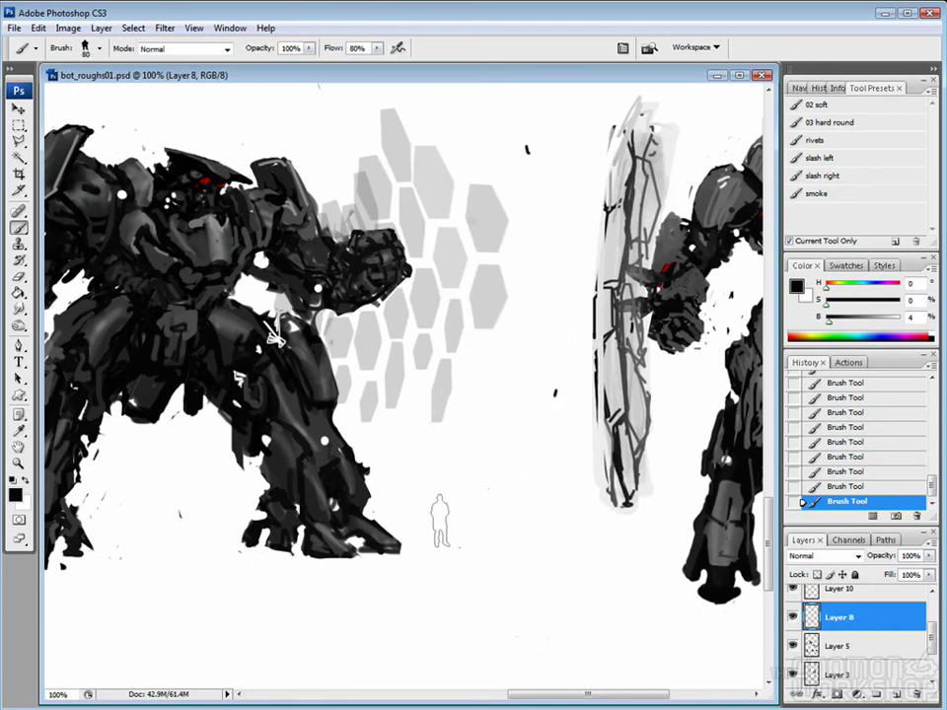
{"action": "left_click", "coordinate": [432, 528]}
Bring the shield-carrying robot into view, zoom out to 50%, and flatten the image.
{"action": "left_click_drag", "start_coordinate": [433, 528], "coordinate": [552, 559]}
{"action": "left_click_drag", "start_coordinate": [769, 552], "coordinate": [541, 531]}
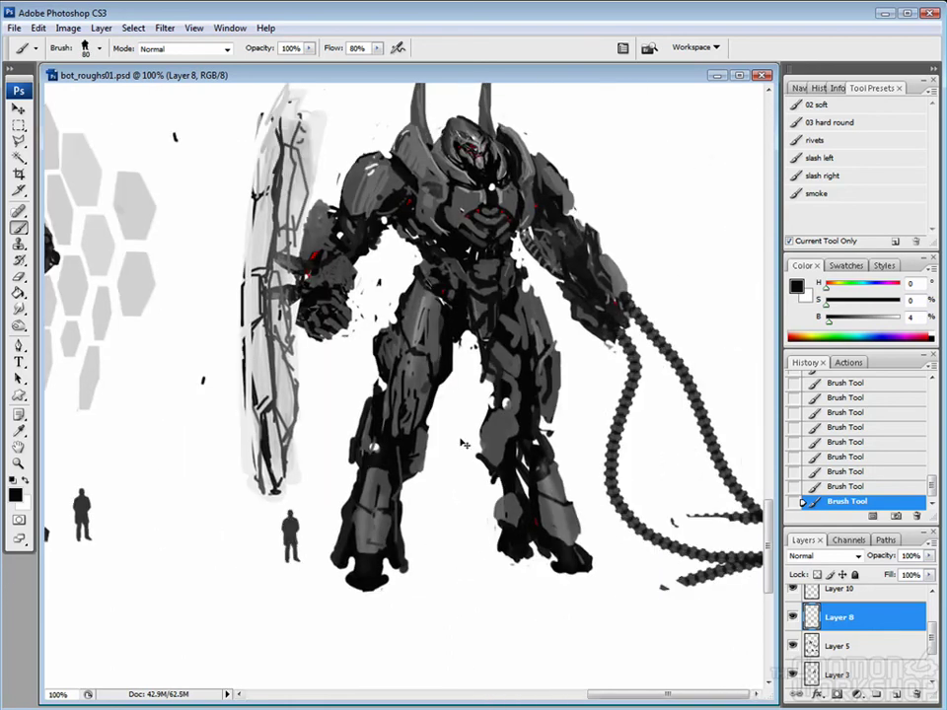
{"action": "key", "text": "ctrl+minus"}
{"action": "key", "text": "ctrl+minus"}
{"action": "key", "text": "m"}
{"action": "key", "text": "ctrl+shift+alt+f"}
Select the shield-carrying robot, shift it slightly upward, and deselect.
{"action": "left_click_drag", "start_coordinate": [480, 206], "coordinate": [731, 514]}
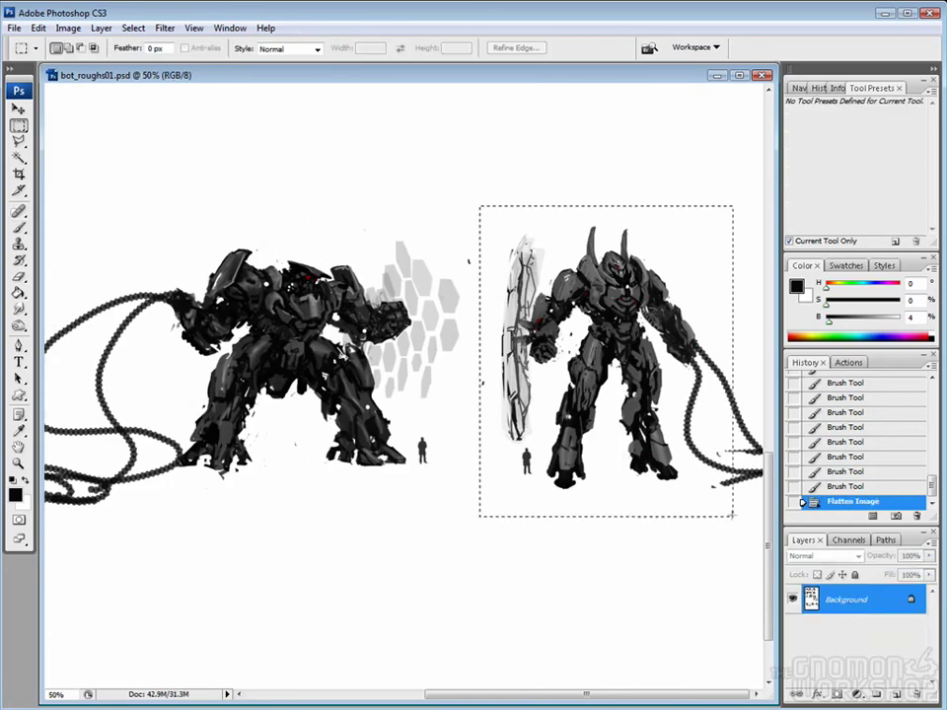
{"action": "key", "text": "v"}
{"action": "left_click_drag", "start_coordinate": [606, 360], "coordinate": [610, 341]}
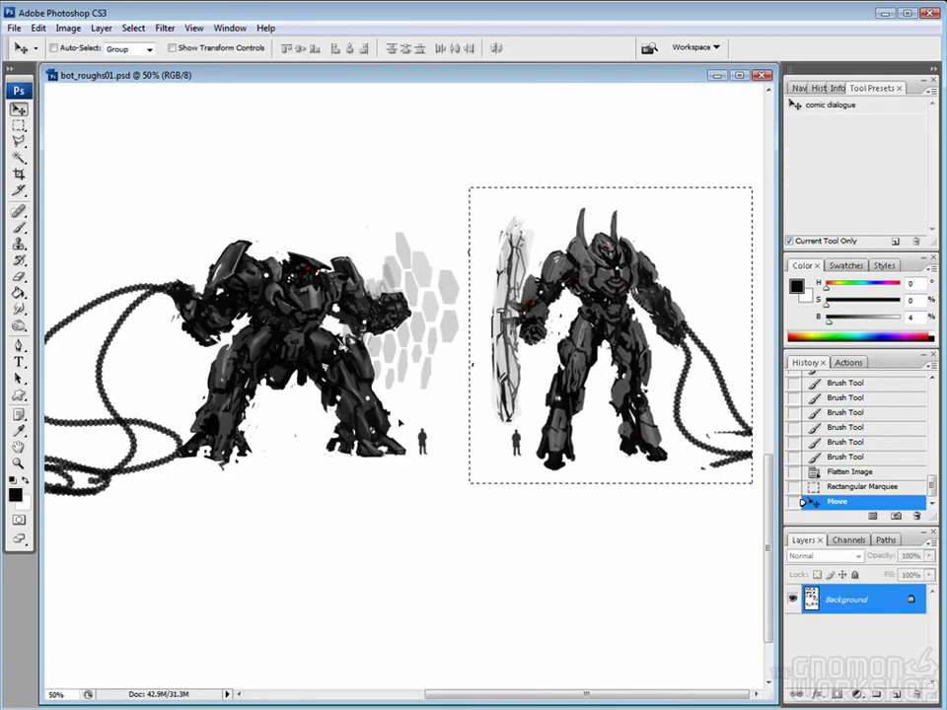
{"action": "key", "text": "m"}
{"action": "key", "text": "ctrl+d"}
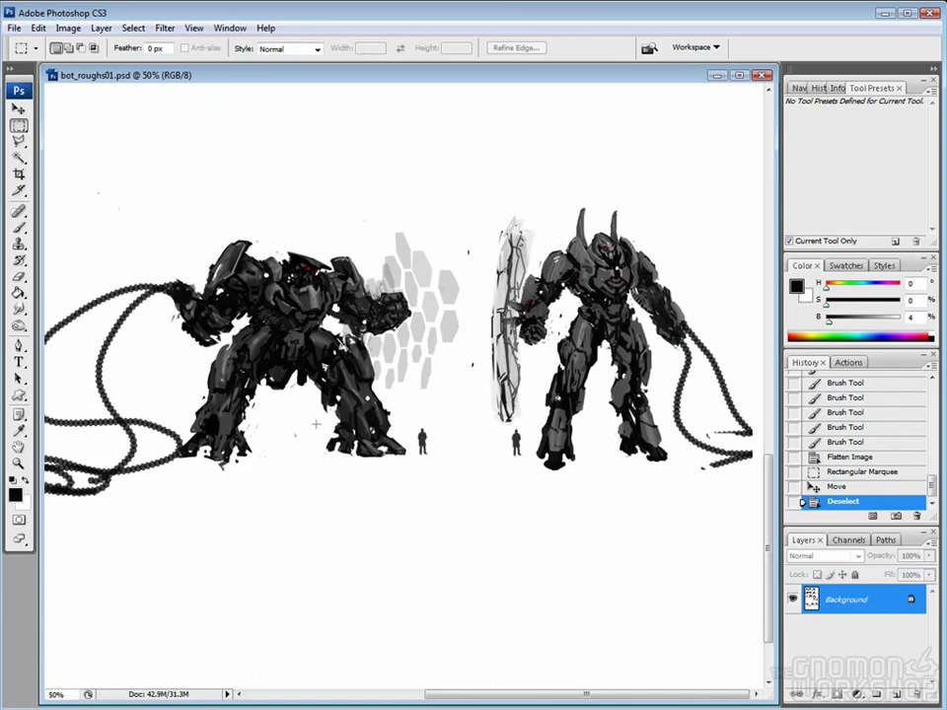
Polygonal-lasso both main robots and cut them onto a new layer with Layer via Cut.
{"action": "key", "text": "l"}
{"action": "left_click", "coordinate": [99, 227]}
{"action": "left_click", "coordinate": [335, 195]}
{"action": "left_click", "coordinate": [538, 208]}
{"action": "left_click", "coordinate": [634, 176]}
{"action": "left_click", "coordinate": [761, 202]}
{"action": "left_click", "coordinate": [752, 488]}
{"action": "left_click", "coordinate": [483, 521]}
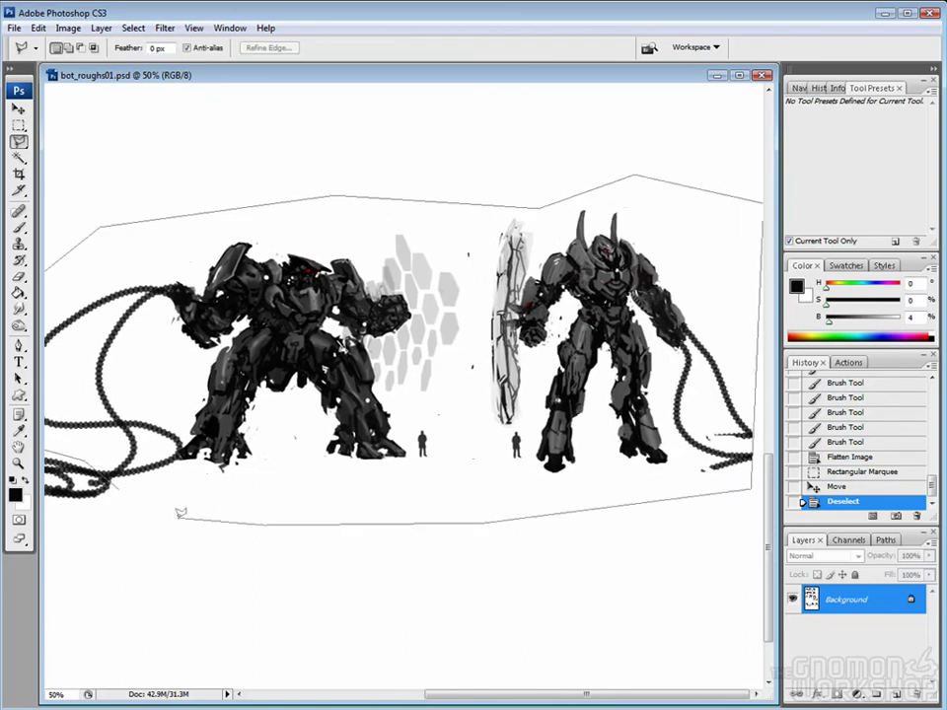
{"action": "double_click", "coordinate": [180, 512]}
{"action": "right_click", "coordinate": [312, 311]}
{"action": "left_click", "coordinate": [372, 503]}
Reposition Layer 1's robots and erase the leftover sketch at bottom left of the Background.
{"action": "key", "text": "v"}
{"action": "key", "text": "ctrl+0"}
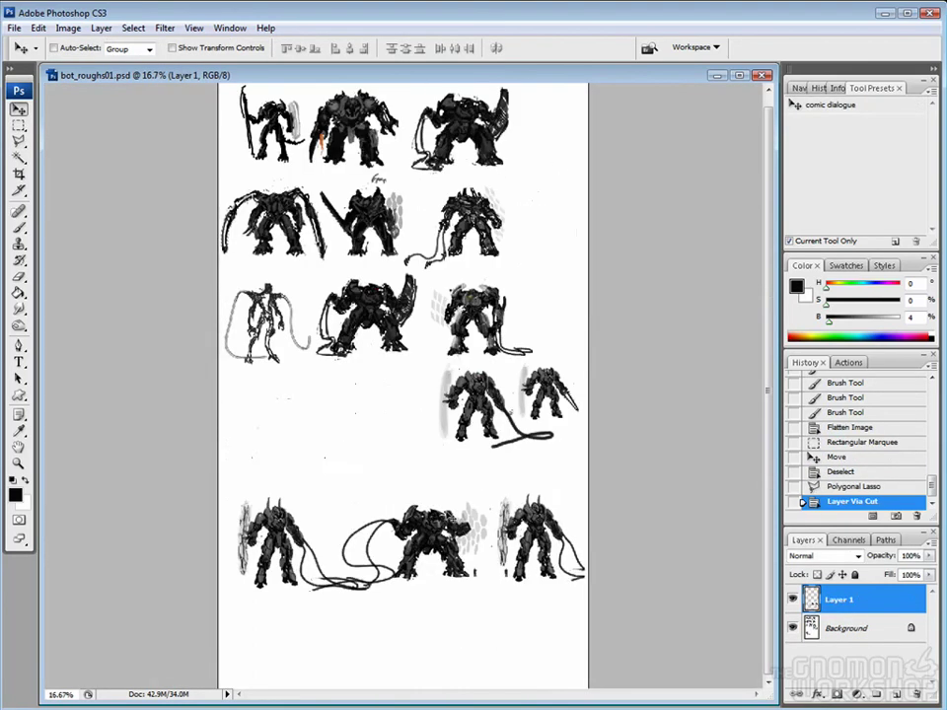
{"action": "left_click_drag", "start_coordinate": [434, 542], "coordinate": [340, 439]}
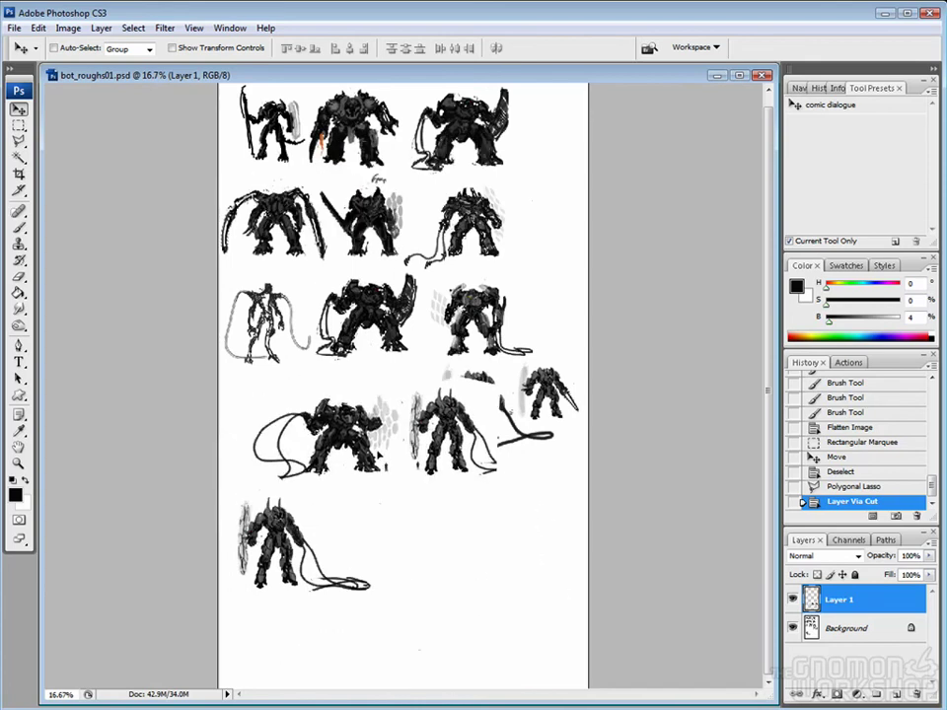
{"action": "key", "text": "e"}
{"action": "left_click", "coordinate": [846, 628]}
{"action": "left_click_drag", "start_coordinate": [262, 533], "coordinate": [317, 581]}
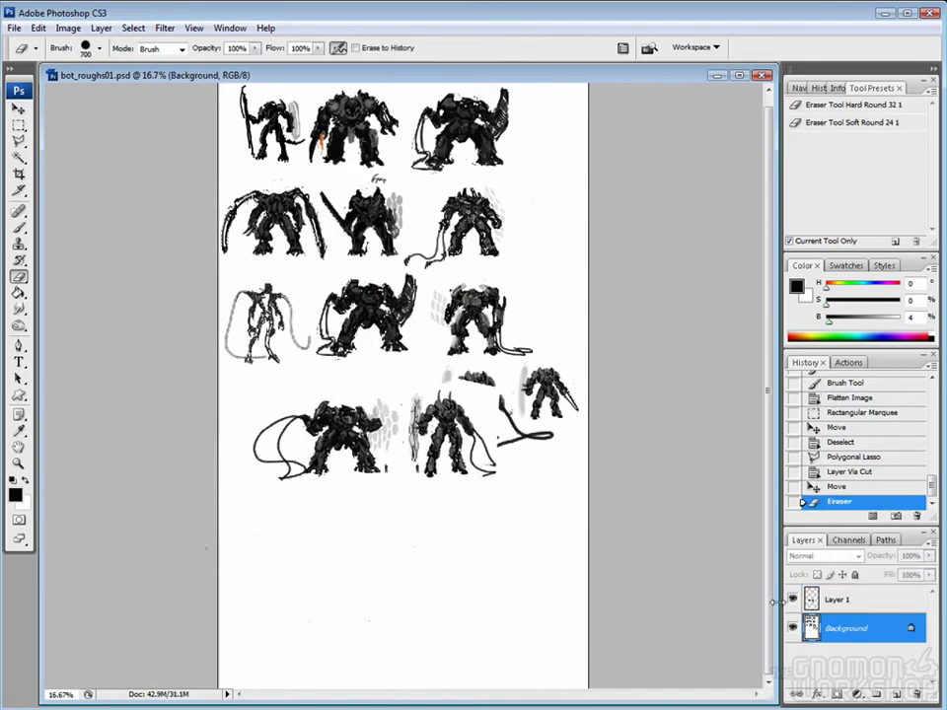
{"action": "left_click", "coordinate": [837, 599]}
{"action": "key", "text": "v"}
{"action": "left_click_drag", "start_coordinate": [532, 326], "coordinate": [520, 463]}
Move the small sketch robot left beside its neighbour and enlarge it to match.
{"action": "key", "text": "m"}
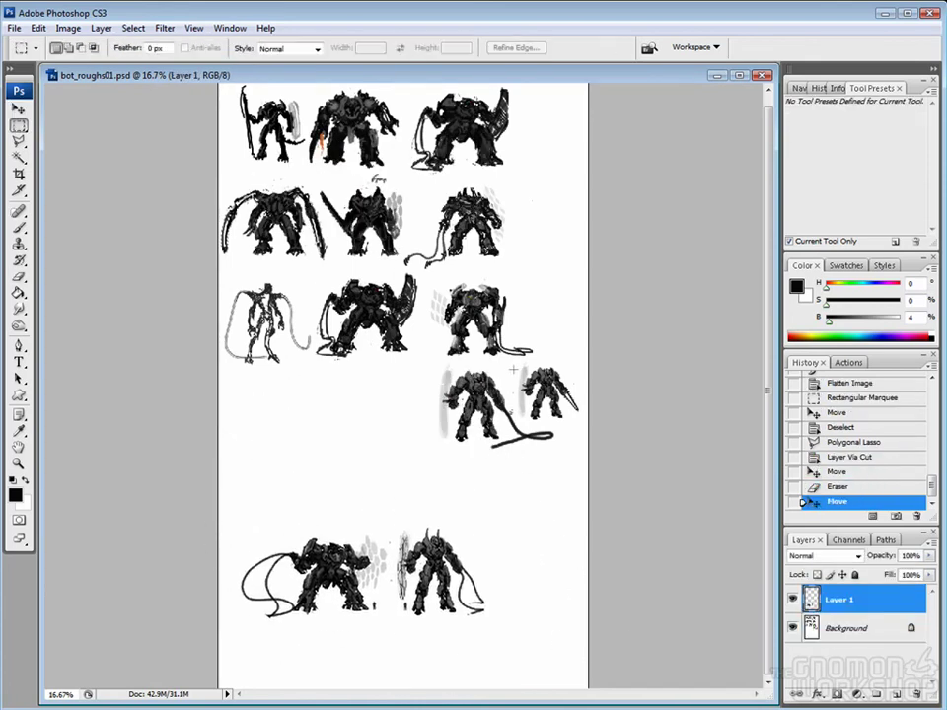
{"action": "key", "text": "l"}
{"action": "key", "text": "Return"}
{"action": "key", "text": "v"}
{"action": "left_click_drag", "start_coordinate": [547, 394], "coordinate": [388, 423]}
{"action": "key", "text": "Return"}
{"action": "left_click", "coordinate": [846, 629]}
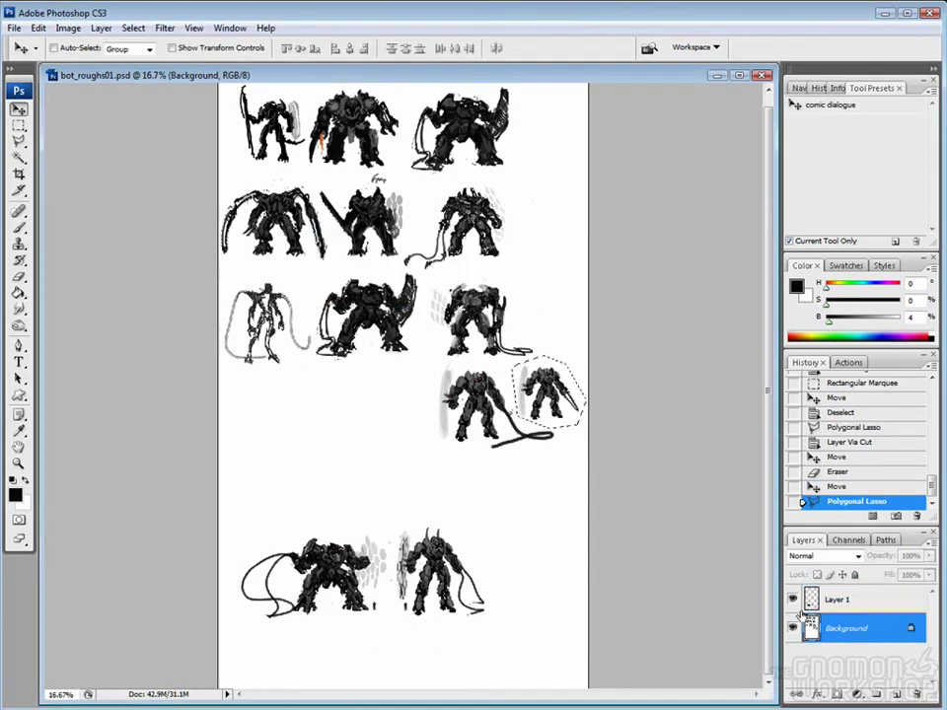
{"action": "mouse_move", "coordinate": [548, 395]}
{"action": "left_mouse_down"}
{"action": "mouse_move", "coordinate": [370, 401]}
{"action": "mouse_move", "coordinate": [385, 411]}
{"action": "left_mouse_up"}
{"action": "key", "text": "ctrl+t"}
{"action": "left_click_drag", "start_coordinate": [347, 377], "coordinate": [339, 357]}
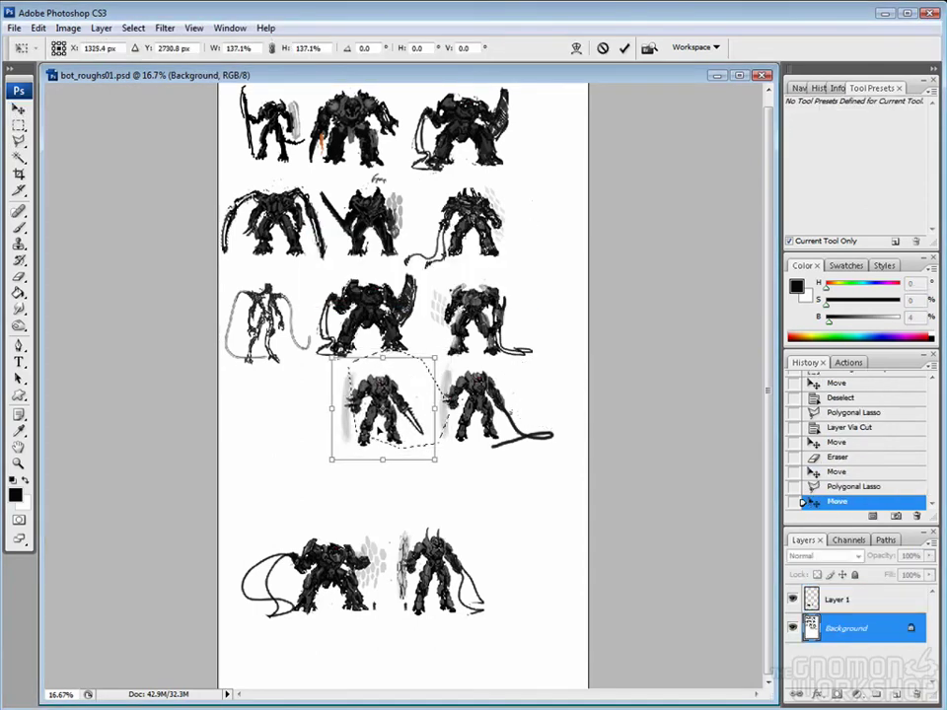
{"action": "key", "text": "Return"}
Cut the thumbnail sketches onto hidden Layer 2 and move Layer 1's robots to the page top.
{"action": "key", "text": "m"}
{"action": "key", "text": "ctrl+d"}
{"action": "left_click_drag", "start_coordinate": [575, 469], "coordinate": [207, 79]}
{"action": "right_click", "coordinate": [334, 121]}
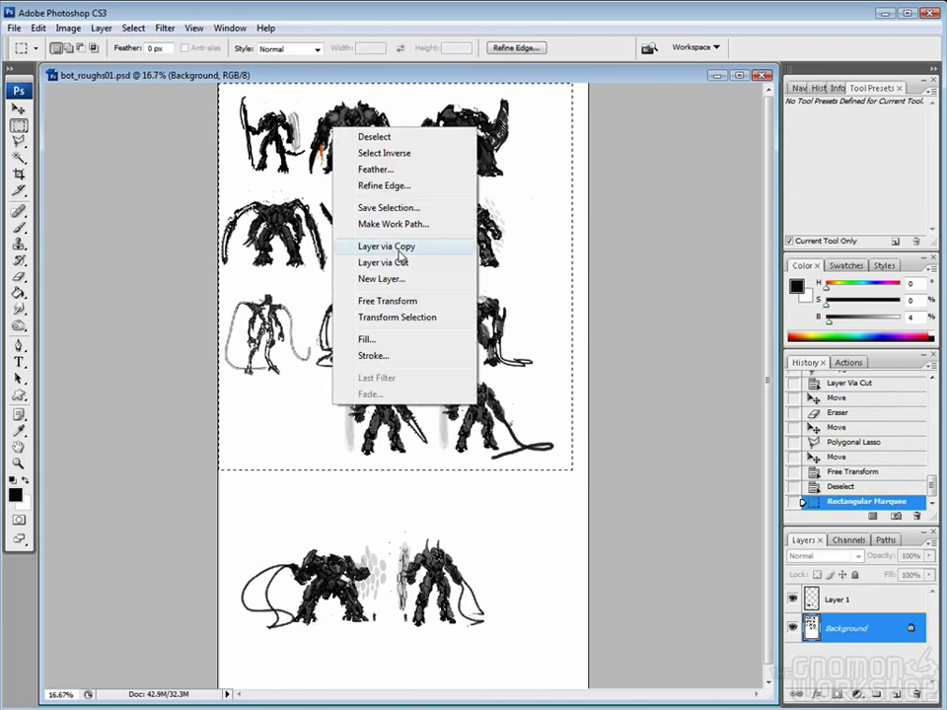
{"action": "left_click", "coordinate": [390, 263]}
{"action": "left_click", "coordinate": [792, 629]}
{"action": "left_click", "coordinate": [838, 599]}
{"action": "key", "text": "v"}
{"action": "left_click_drag", "start_coordinate": [447, 638], "coordinate": [443, 194]}
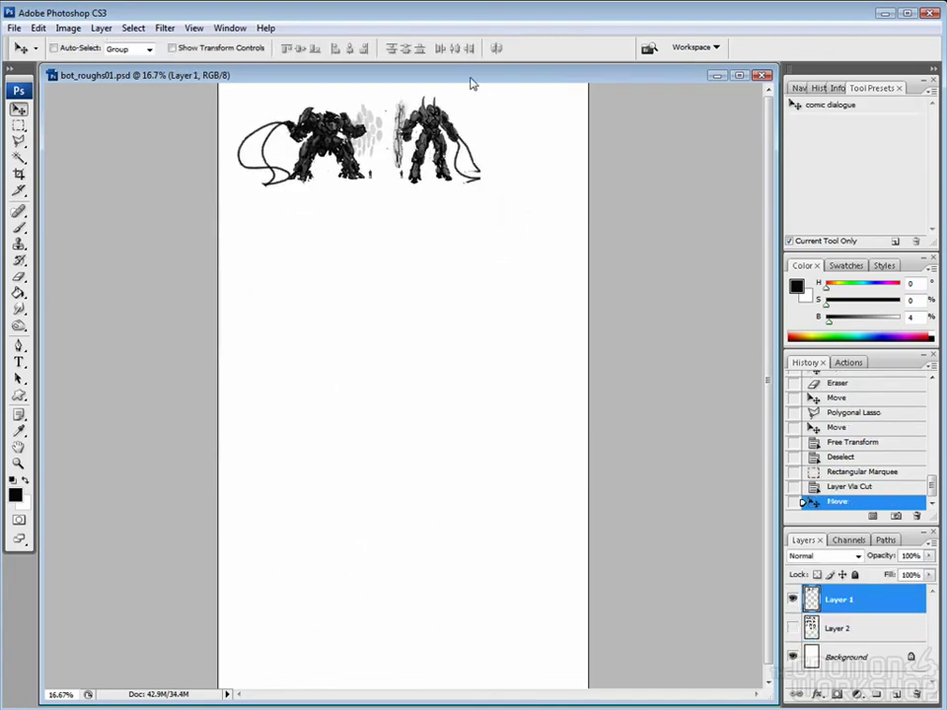
{"action": "right_click", "coordinate": [471, 79]}
Show Layer 2 and scale the thumbnail sketches to 36%, placing them below the main robots.
{"action": "left_click", "coordinate": [533, 121]}
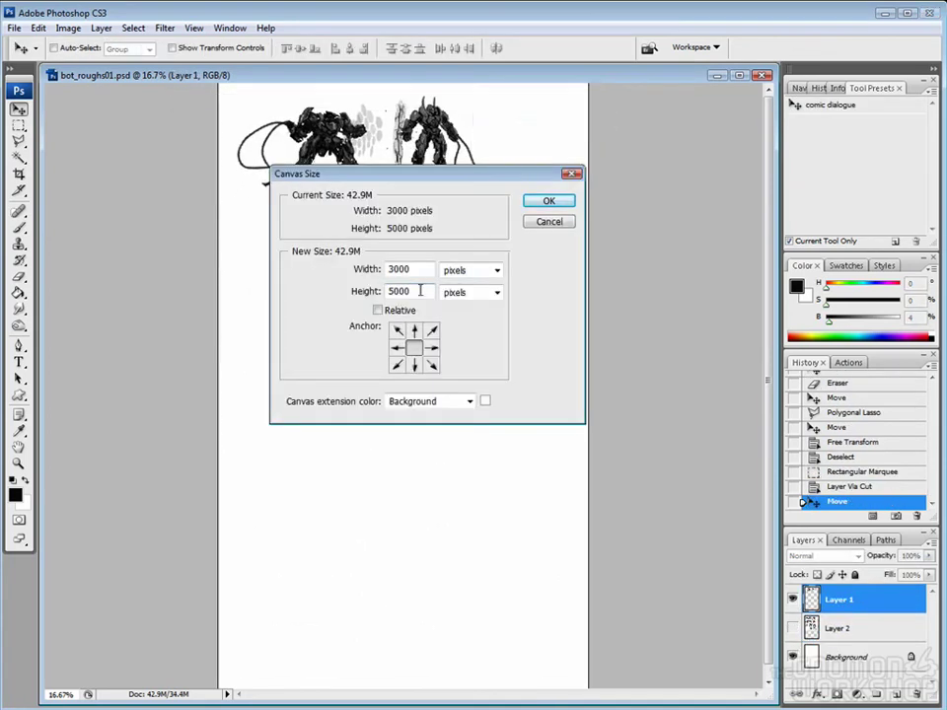
{"action": "key", "text": "Escape"}
{"action": "left_click", "coordinate": [792, 628]}
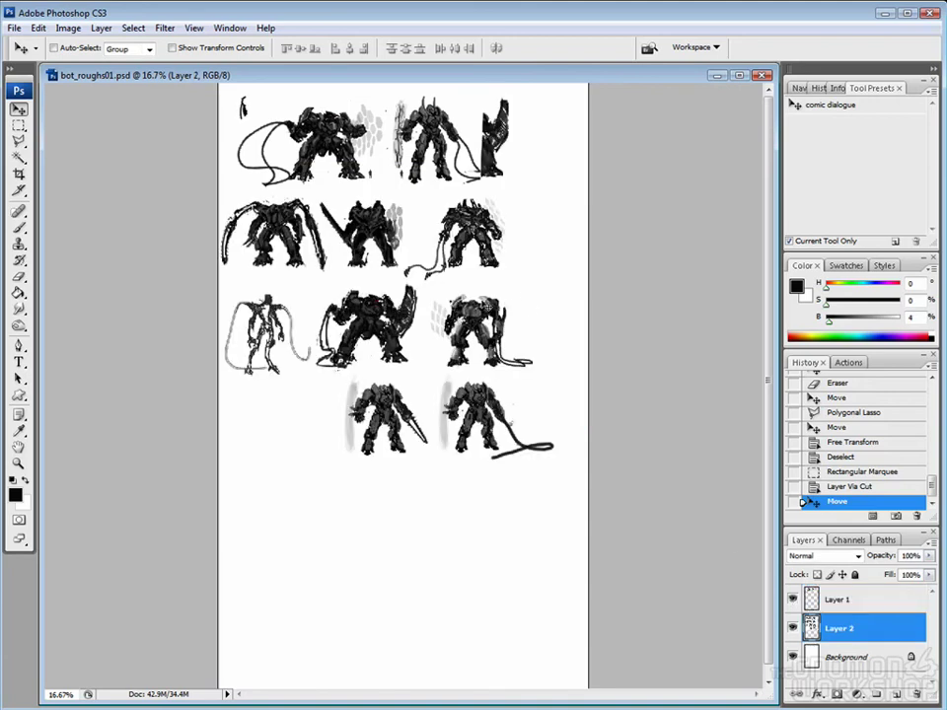
{"action": "key", "text": "ctrl+t"}
{"action": "left_click_drag", "start_coordinate": [552, 641], "coordinate": [417, 355]}
{"action": "mouse_move", "coordinate": [300, 273]}
{"action": "left_mouse_down"}
{"action": "mouse_move", "coordinate": [529, 153]}
{"action": "mouse_move", "coordinate": [560, 157]}
{"action": "mouse_move", "coordinate": [311, 264]}
{"action": "left_mouse_up"}
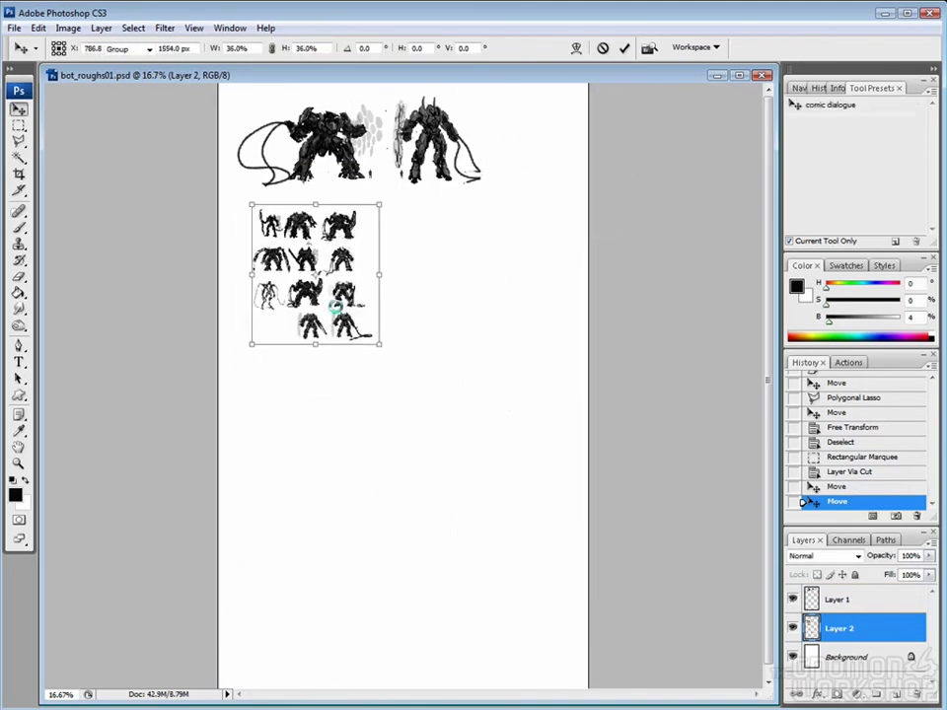
{"action": "key", "text": "Return"}
Move the lower two rows of sketches up beside the upper ones.
{"action": "key", "text": "m"}
{"action": "mouse_move", "coordinate": [251, 275]}
{"action": "left_mouse_down"}
{"action": "mouse_move", "coordinate": [450, 395]}
{"action": "mouse_move", "coordinate": [383, 342]}
{"action": "left_mouse_up"}
{"action": "key", "text": "v"}
{"action": "mouse_move", "coordinate": [315, 308]}
{"action": "left_mouse_down"}
{"action": "mouse_move", "coordinate": [377, 286]}
{"action": "mouse_move", "coordinate": [432, 242]}
{"action": "mouse_move", "coordinate": [424, 239]}
{"action": "left_mouse_up"}
{"action": "key", "text": "ctrl+d"}
{"action": "key", "text": "m"}
Shift the right-hand main robot slightly to the right.
{"action": "left_click_drag", "start_coordinate": [386, 94], "coordinate": [496, 195]}
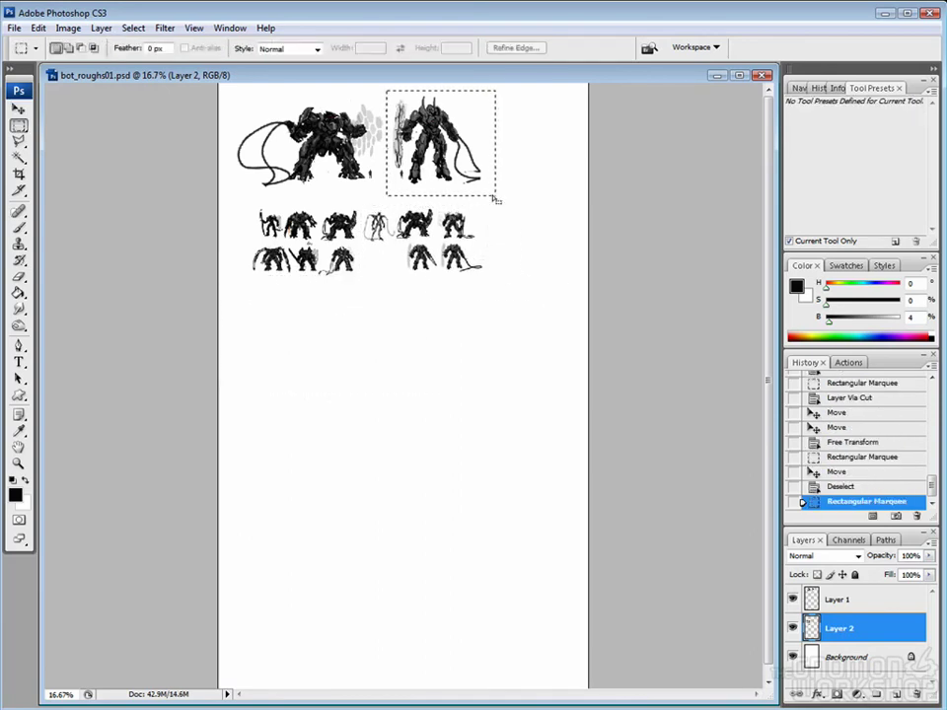
{"action": "key", "text": "v"}
{"action": "left_click", "coordinate": [463, 177]}
{"action": "left_click", "coordinate": [424, 292]}
{"action": "key", "text": "alt+]"}
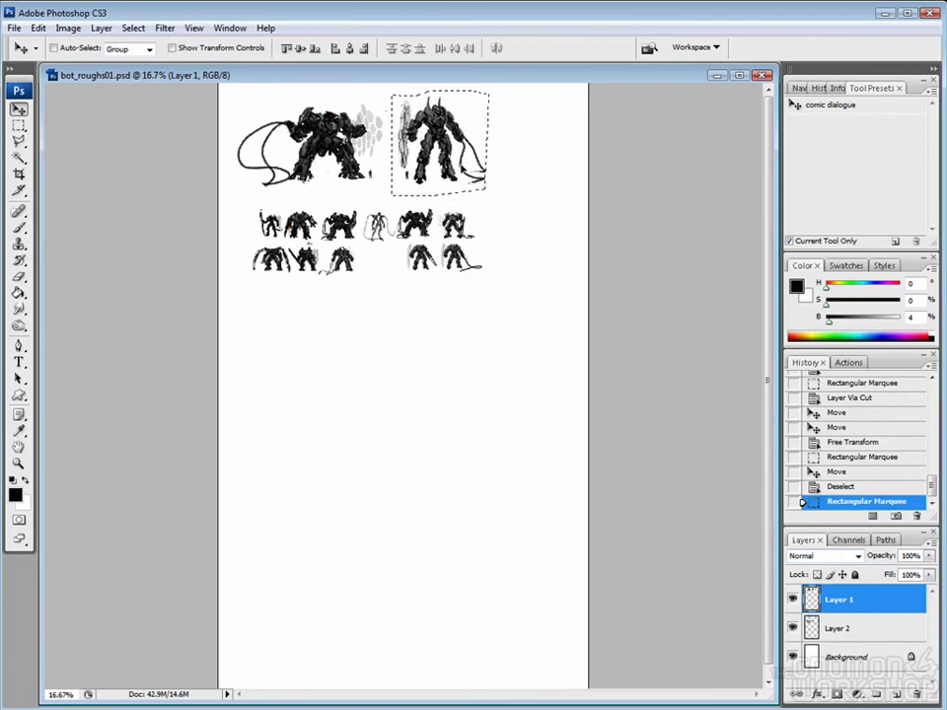
{"action": "left_click_drag", "start_coordinate": [515, 241], "coordinate": [521, 240]}
{"action": "key", "text": "ctrl+d"}
Crop the page to the area around all the robot artwork.
{"action": "key", "text": "m"}
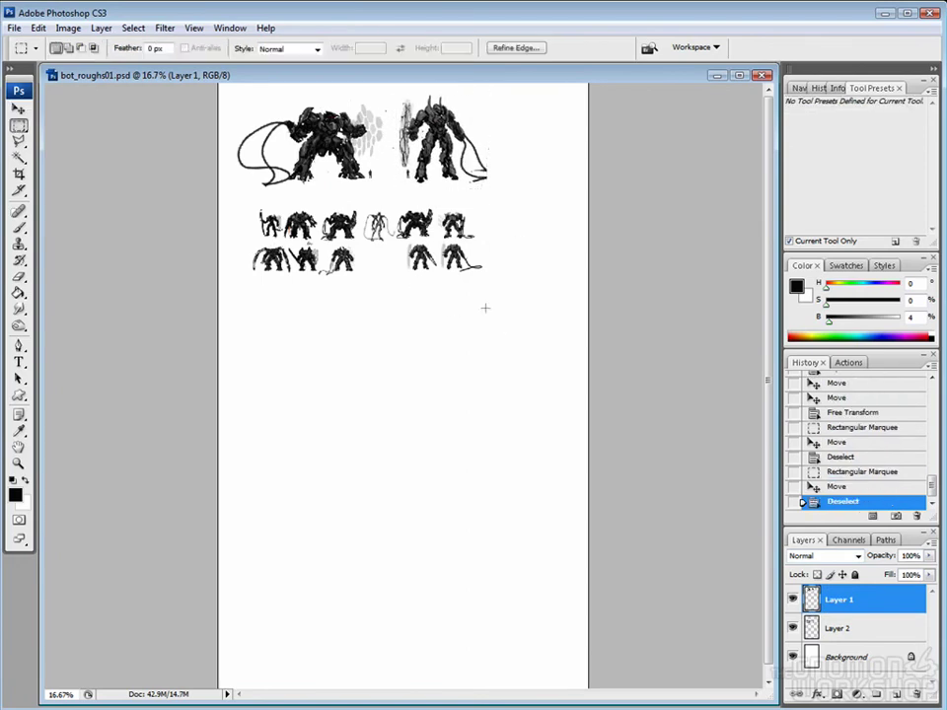
{"action": "left_click_drag", "start_coordinate": [217, 85], "coordinate": [516, 307]}
{"action": "key", "text": "alt+i"}
{"action": "key", "text": "p"}
{"action": "key", "text": "ctrl+plus"}
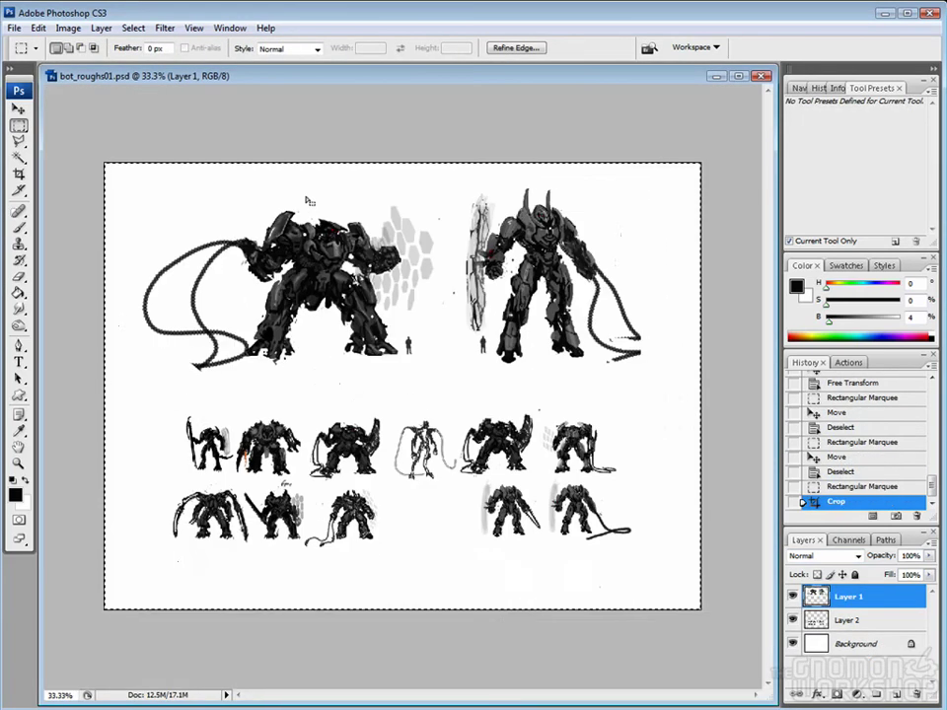
{"action": "key", "text": "ctrl+d"}
Crop off the empty strip at the bottom of the sheet.
{"action": "key", "text": "v"}
{"action": "key", "text": "alt+["}
{"action": "key", "text": "m"}
{"action": "left_click_drag", "start_coordinate": [116, 163], "coordinate": [719, 562]}
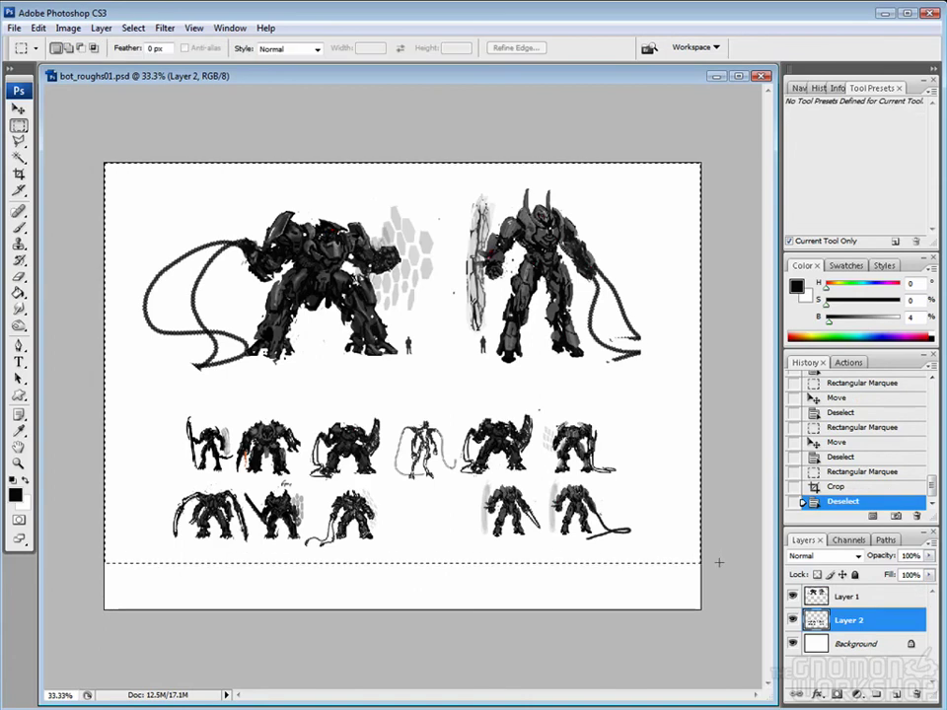
{"action": "key", "text": "alt+i"}
{"action": "key", "text": "p"}
{"action": "key", "text": "ctrl+d"}
Nudge the two main robots down and right, then add an empty Layer 3.
{"action": "key", "text": "v"}
{"action": "key", "text": "alt+]"}
{"action": "left_click_drag", "start_coordinate": [370, 336], "coordinate": [372, 345]}
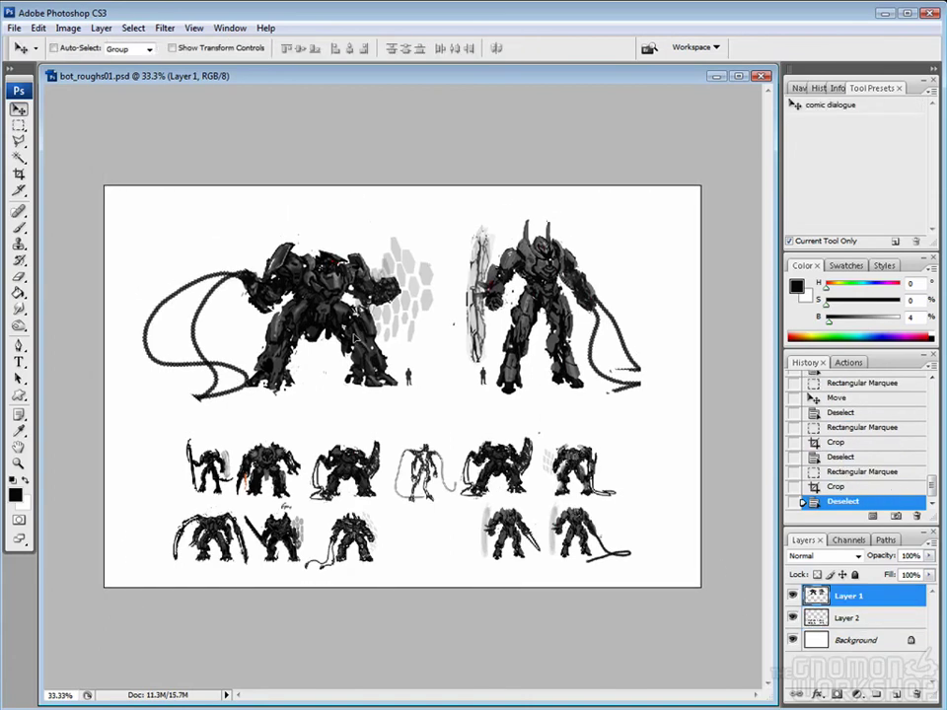
{"action": "key", "text": "m"}
{"action": "key", "text": "ctrl+shift+alt+n"}
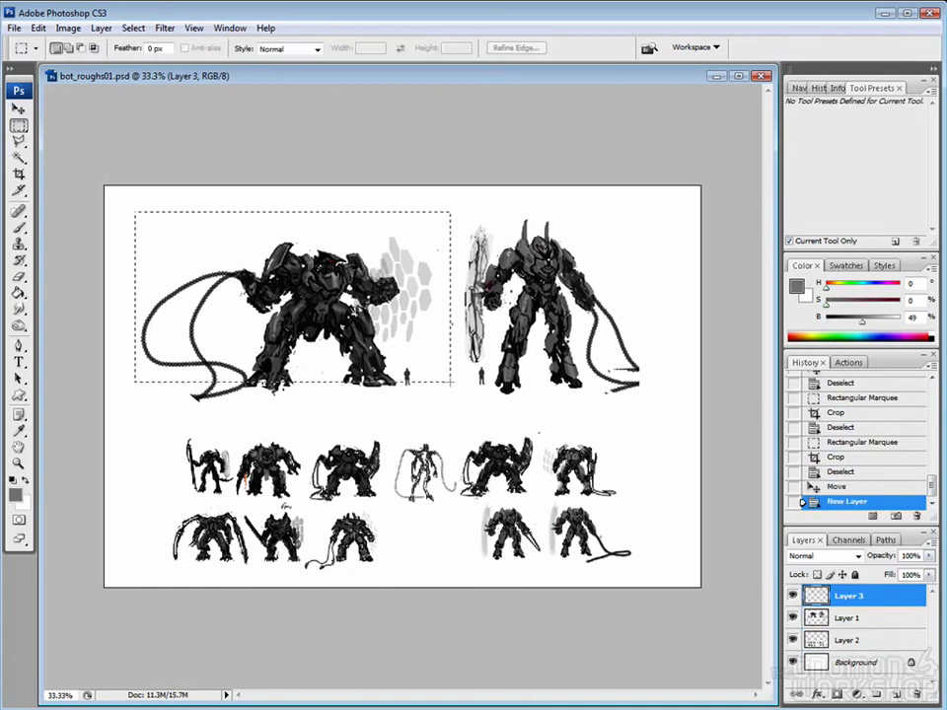
Stroke a 3 px grey frame around the left main robot.
{"action": "left_click_drag", "start_coordinate": [448, 381], "coordinate": [442, 414]}
{"action": "key", "text": "Up"}
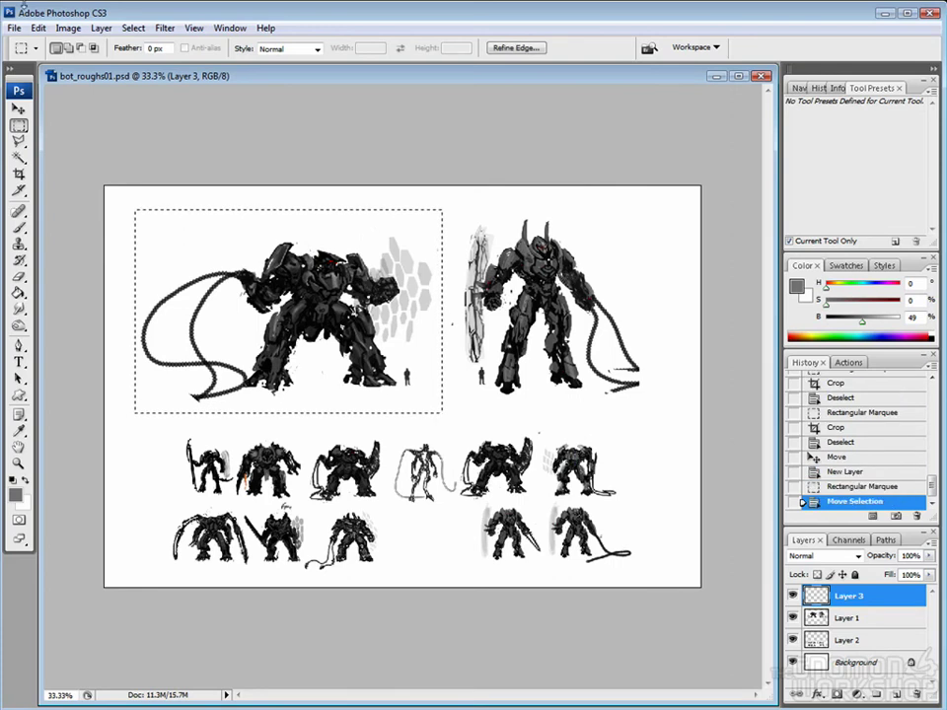
{"action": "left_click", "coordinate": [39, 28]}
{"action": "left_click", "coordinate": [49, 254]}
{"action": "type", "text": "3"}
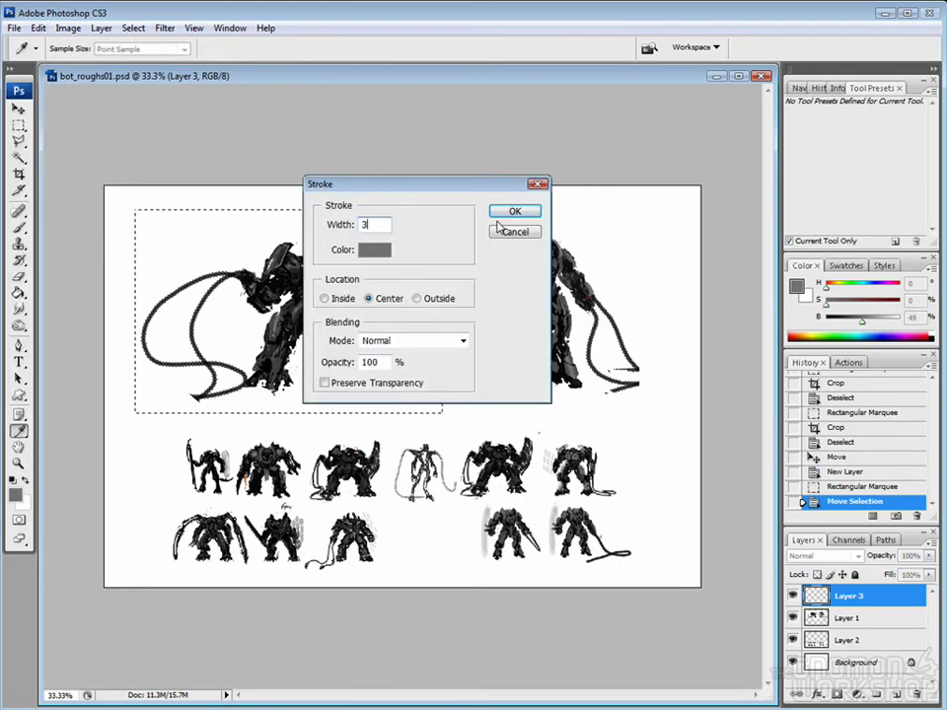
{"action": "key", "text": "Return"}
{"action": "key", "text": "ctrl+d"}
Copy the frame to the right and resize it to fit the right robot.
{"action": "key", "text": "v"}
{"action": "left_click_drag", "start_coordinate": [296, 315], "coordinate": [513, 315]}
{"action": "key", "text": "m"}
{"action": "left_click_drag", "start_coordinate": [328, 180], "coordinate": [667, 413]}
{"action": "left_click_drag", "start_coordinate": [505, 390], "coordinate": [510, 392]}
{"action": "key", "text": "ctrl+d"}
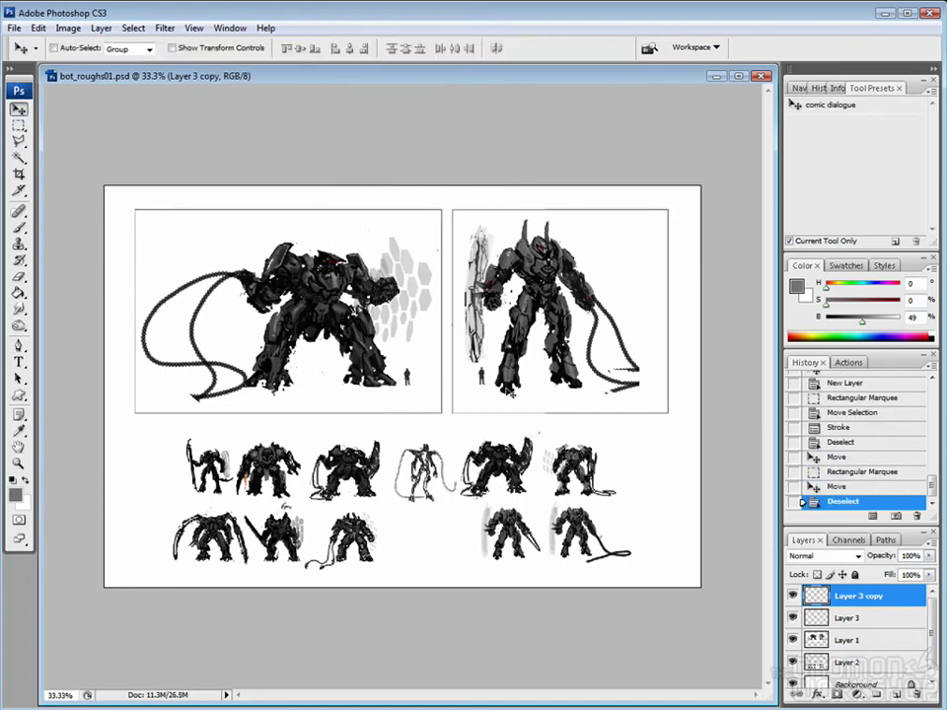
Stroke a matching grey frame around the block of thumbnails.
{"action": "key", "text": "m"}
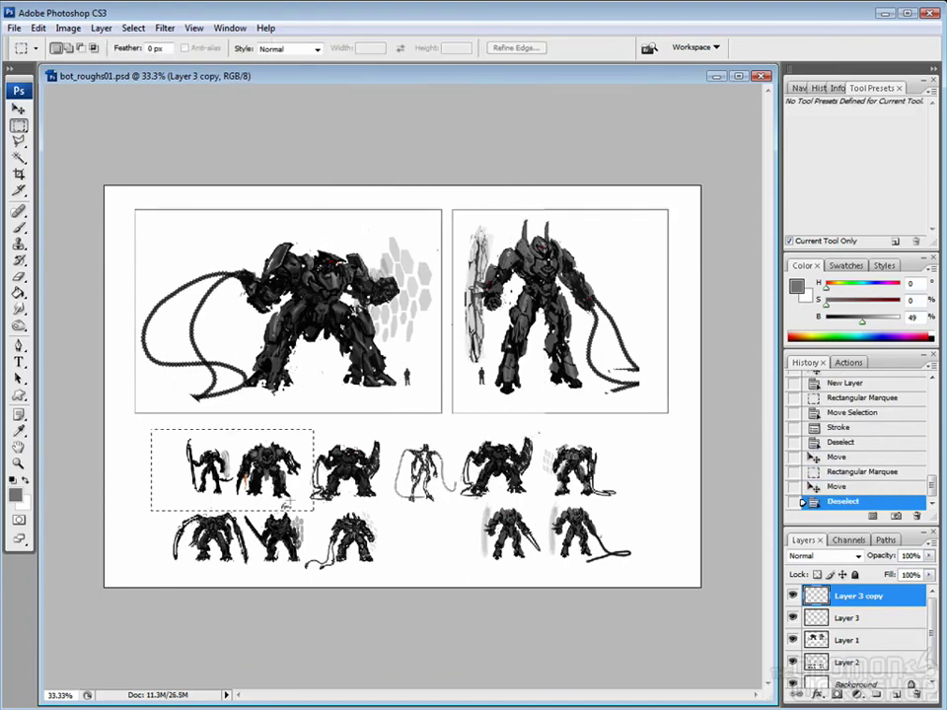
{"action": "left_click_drag", "start_coordinate": [651, 582], "coordinate": [650, 580]}
{"action": "left_click", "coordinate": [38, 28]}
{"action": "left_click", "coordinate": [59, 207]}
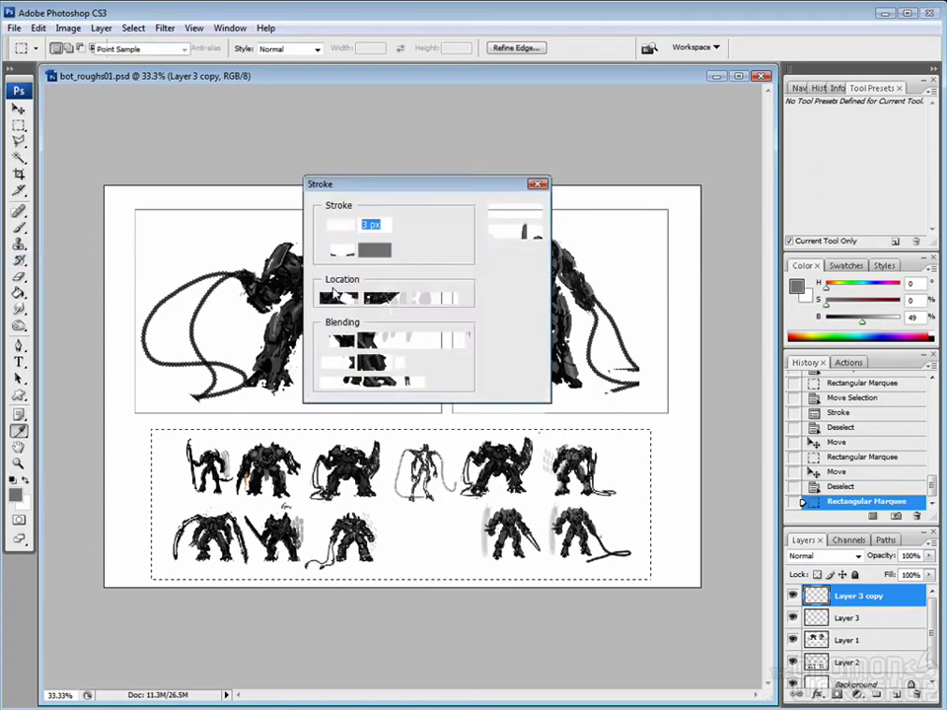
{"action": "key", "text": "Return"}
{"action": "key", "text": "ctrl+d"}
{"action": "key", "text": "ctrl+alt+0"}
{"action": "key", "text": "ctrl+minus"}
{"action": "key", "text": "ctrl+minus"}
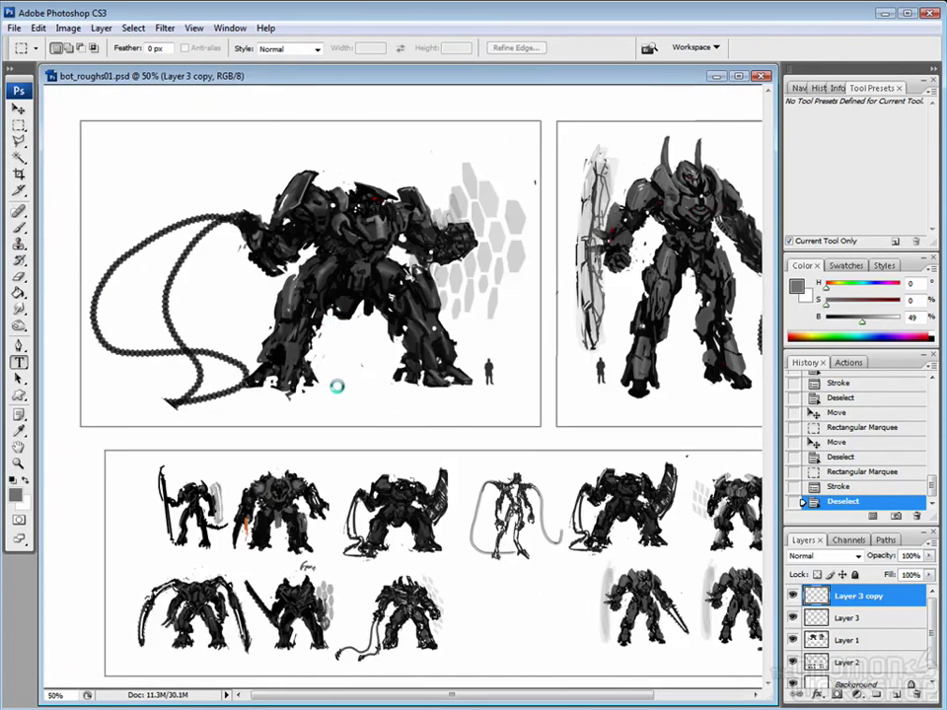
Add an OPTION 01 label at 30 px above the first frame.
{"action": "key", "text": "t"}
{"action": "left_click", "coordinate": [335, 434]}
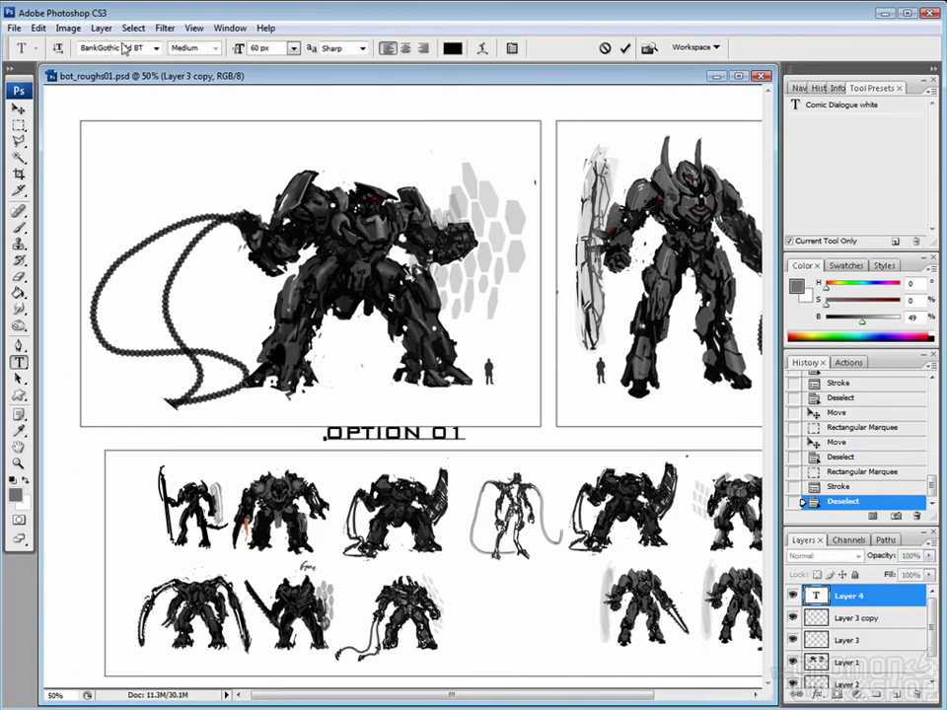
{"action": "left_click", "coordinate": [293, 48]}
{"action": "left_click", "coordinate": [300, 203]}
{"action": "left_click", "coordinate": [817, 597]}
{"action": "left_click", "coordinate": [293, 47]}
{"action": "left_click", "coordinate": [289, 171]}
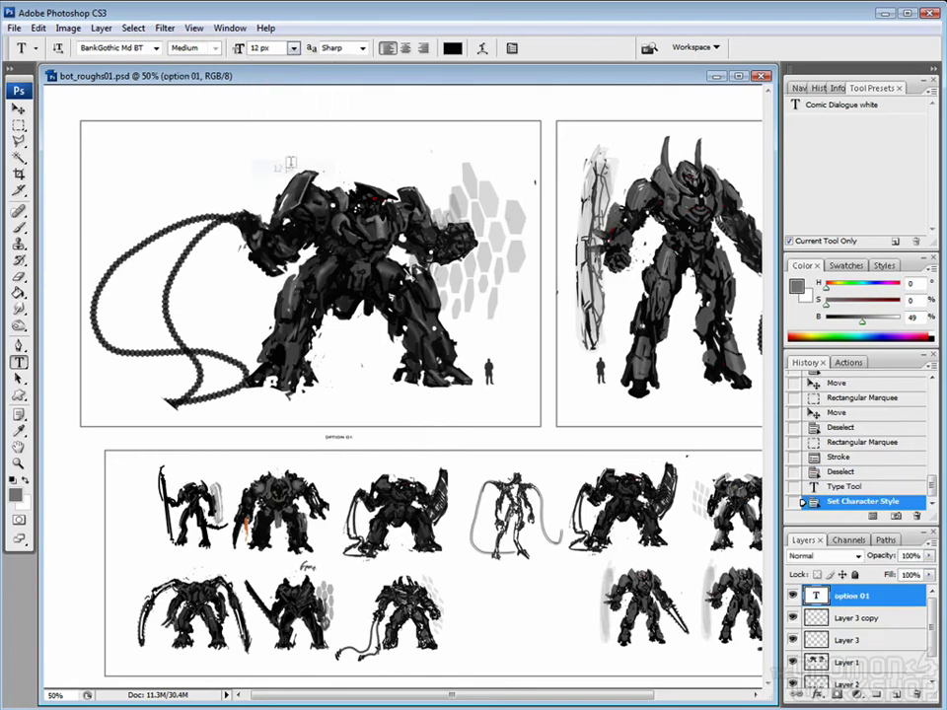
{"action": "left_click", "coordinate": [293, 47]}
{"action": "left_click", "coordinate": [289, 243]}
{"action": "key", "text": "v"}
{"action": "left_click", "coordinate": [158, 117]}
Recolour and resize the label, and copy it above the second frame as OPTION 02.
{"action": "key", "text": "t"}
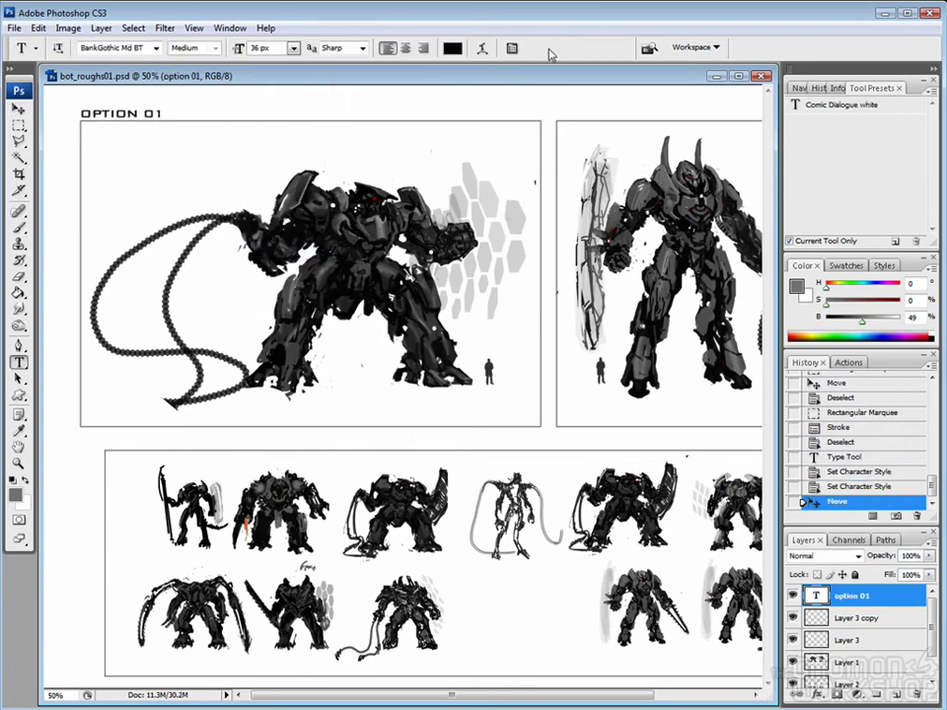
{"action": "left_click", "coordinate": [450, 47]}
{"action": "left_click", "coordinate": [497, 508]}
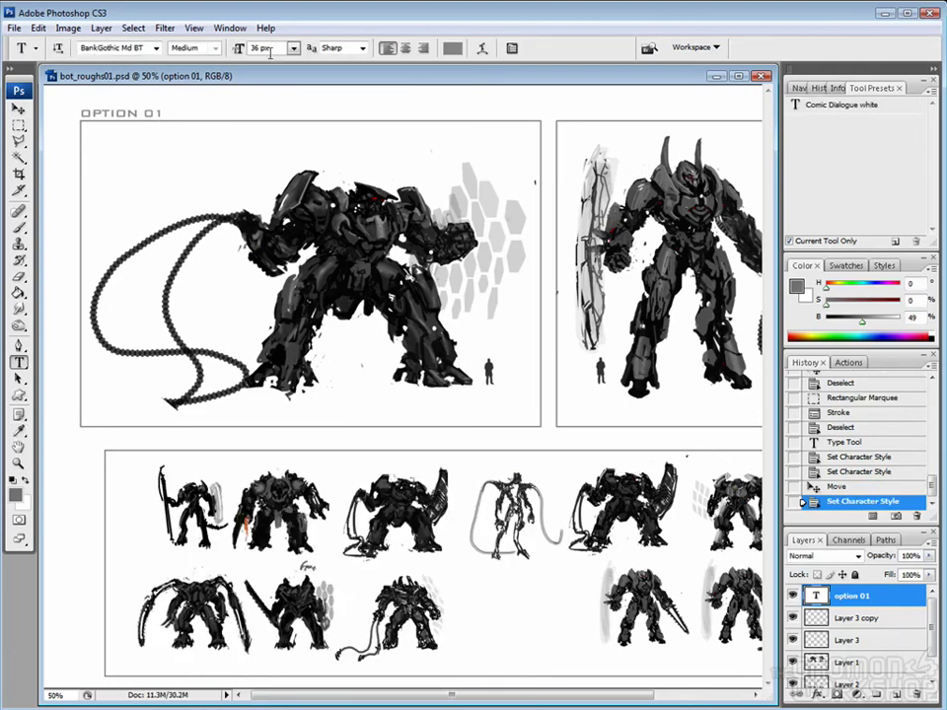
{"action": "left_click", "coordinate": [293, 47]}
{"action": "left_click", "coordinate": [291, 237]}
{"action": "key", "text": "v"}
{"action": "left_click_drag", "start_coordinate": [606, 117], "coordinate": [609, 116]}
{"action": "key", "text": "t"}
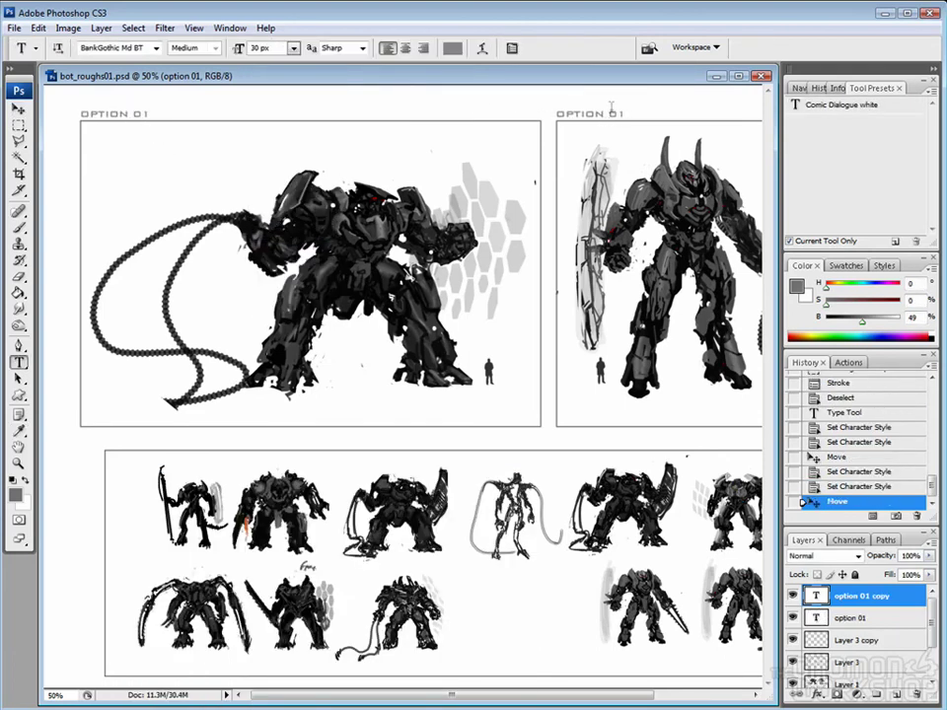
{"action": "left_click", "coordinate": [810, 596]}
Label the thumbnail frame ADDITIONAL ROUGHS and nudge it into place.
{"action": "left_click", "coordinate": [106, 443]}
{"action": "type", "text": "ROUGH"}
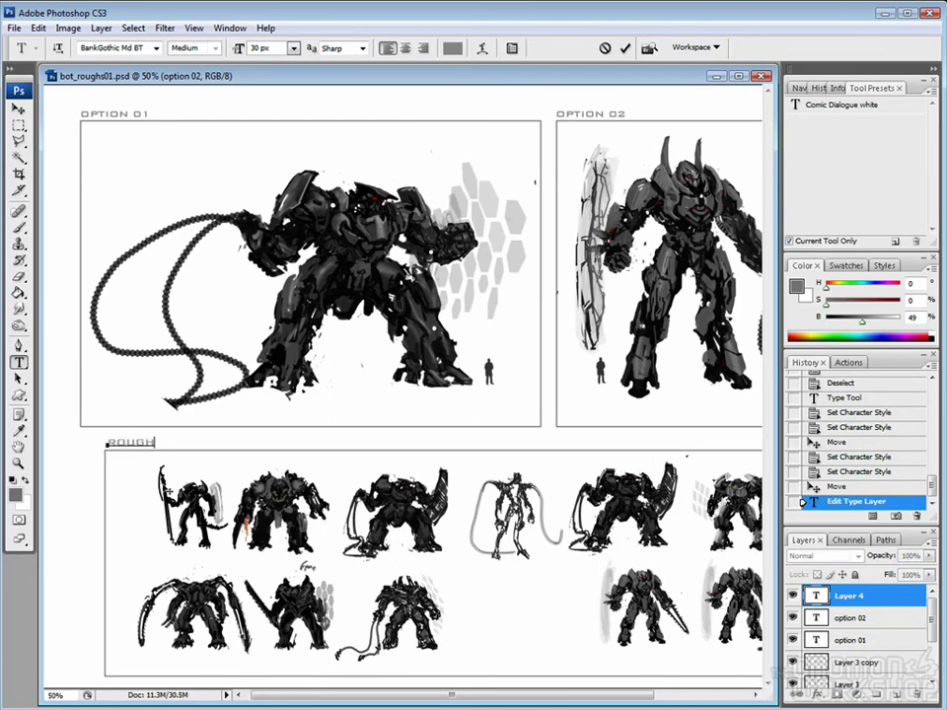
{"action": "type", "text": "S"}
{"action": "key", "text": "ctrl+Return"}
{"action": "left_click", "coordinate": [108, 442]}
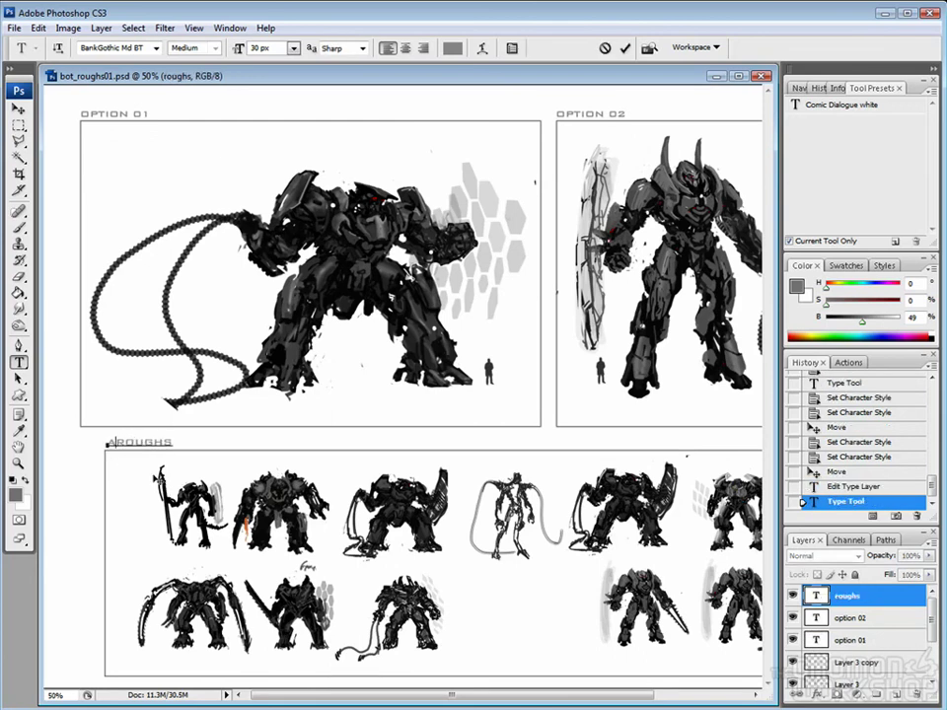
{"action": "key", "text": "ctrl+Return"}
{"action": "key", "text": "v"}
{"action": "left_click_drag", "start_coordinate": [178, 443], "coordinate": [175, 445]}
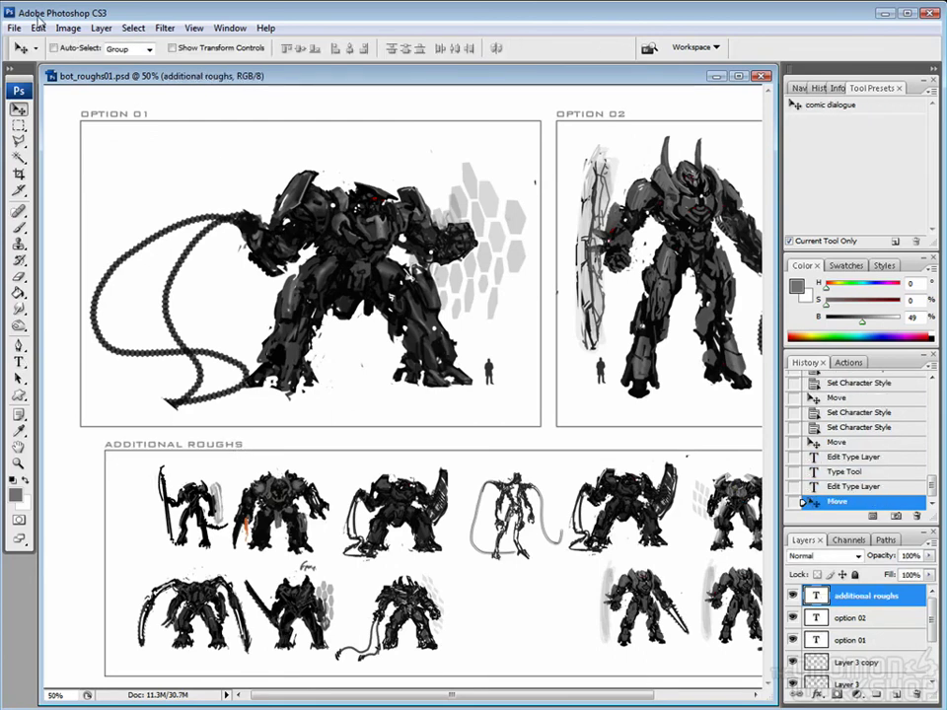
Spell-check the sheet's text, then bring up Save As.
{"action": "left_click", "coordinate": [38, 27]}
{"action": "left_click", "coordinate": [24, 204]}
{"action": "left_click", "coordinate": [419, 295]}
{"action": "left_click", "coordinate": [16, 29]}
{"action": "left_click", "coordinate": [44, 181]}
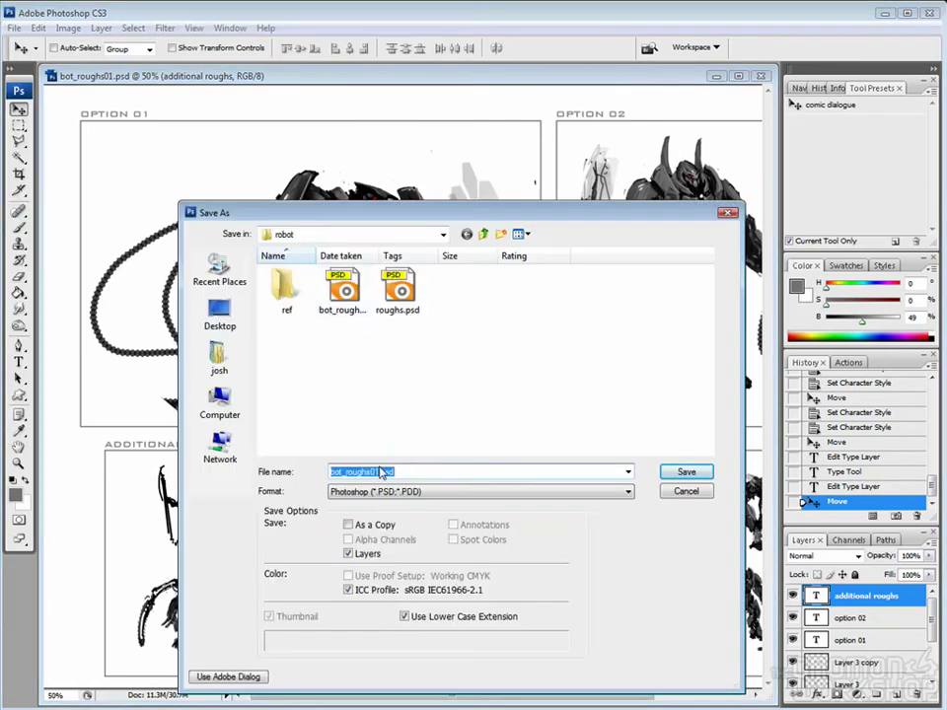
Save the sheet as bot_roughs02.psd.
{"action": "type", "text": "2"}
{"action": "key", "text": "Return"}
{"action": "key", "text": "Return"}
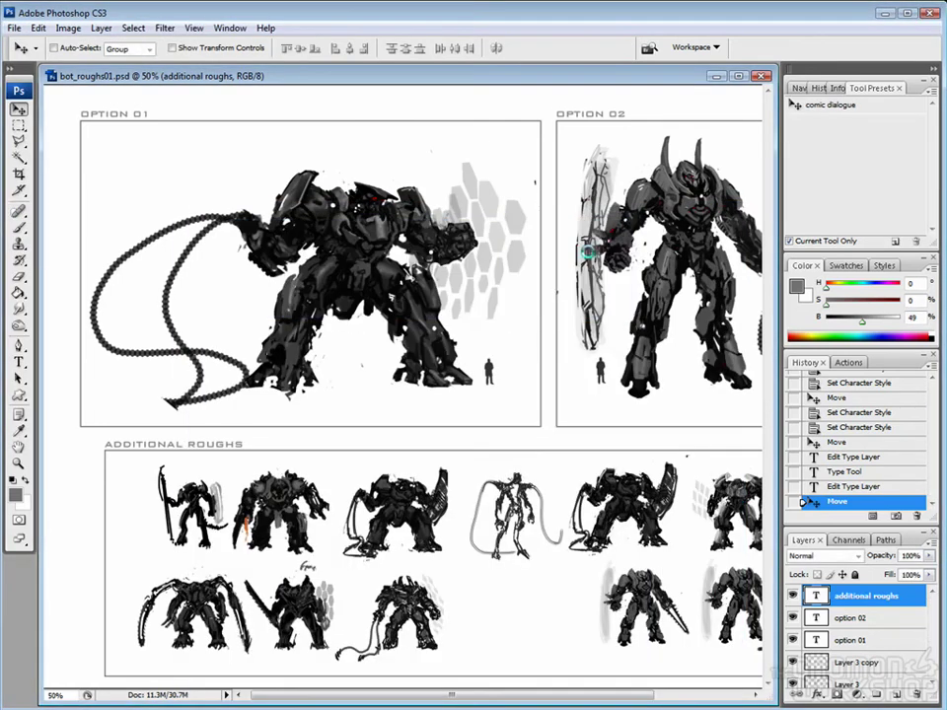
{"action": "key", "text": "ctrl+minus"}
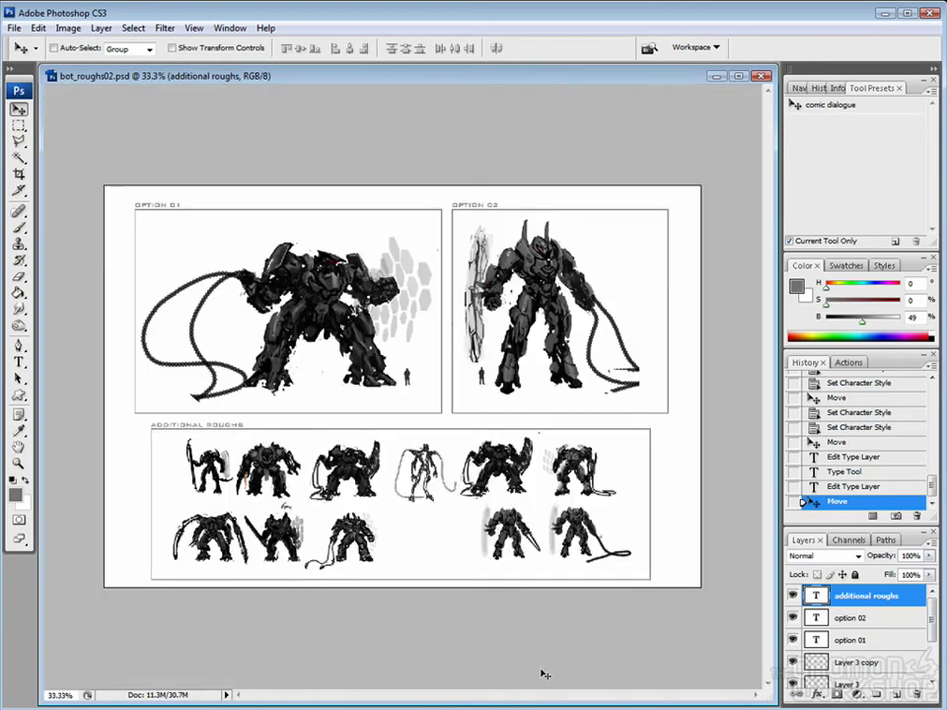
Crop the image tightly to the page area.
{"action": "key", "text": "m"}
{"action": "left_click_drag", "start_coordinate": [118, 174], "coordinate": [681, 646]}
{"action": "key", "text": "alt+i"}
{"action": "key", "text": "p"}
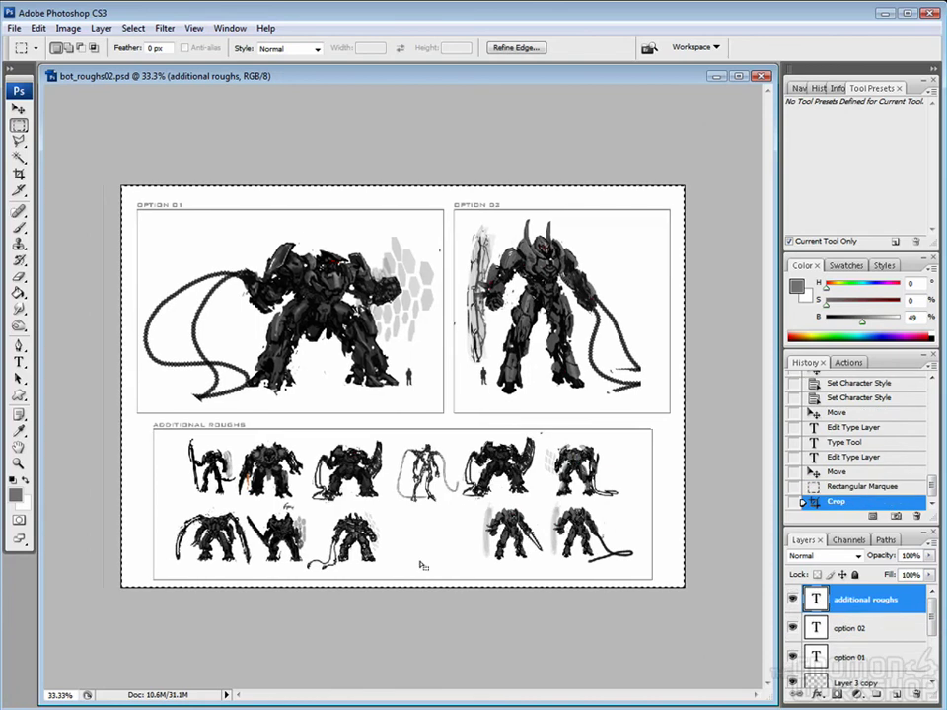
{"action": "key", "text": "ctrl+d"}
Set the canvas height to 1800 px, anchored bottom-centre, adding blank space on top.
{"action": "right_click", "coordinate": [368, 76]}
{"action": "left_click", "coordinate": [394, 121]}
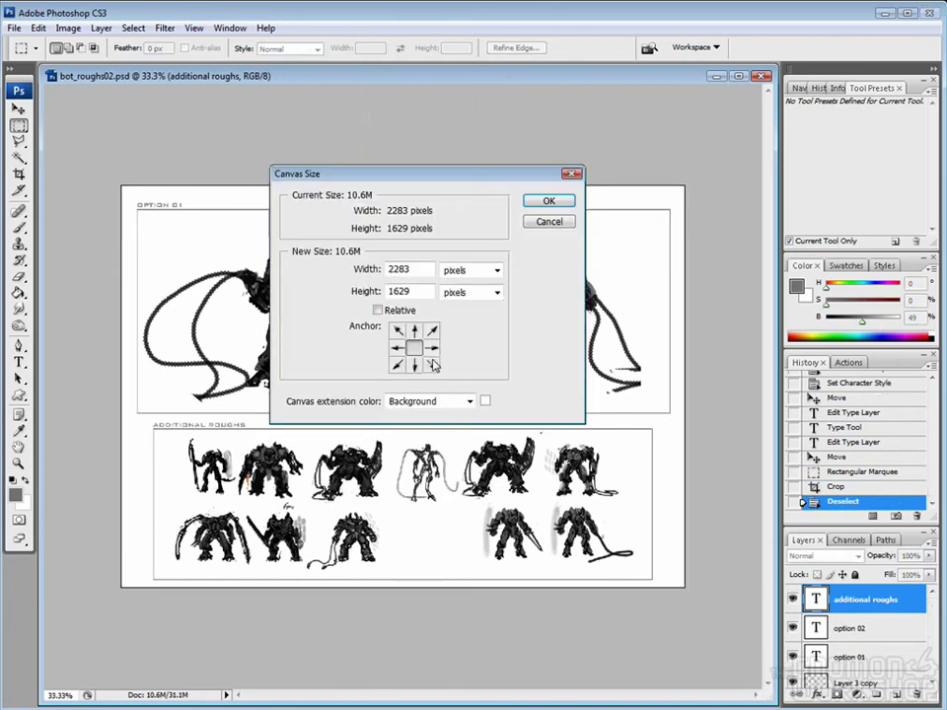
{"action": "left_click", "coordinate": [414, 365]}
{"action": "left_click_drag", "start_coordinate": [409, 291], "coordinate": [393, 291]}
{"action": "type", "text": "1800"}
{"action": "key", "text": "Return"}
Add a large dark red ROBOT DESIGN ROUGHS title just above OPTION 01.
{"action": "key", "text": "t"}
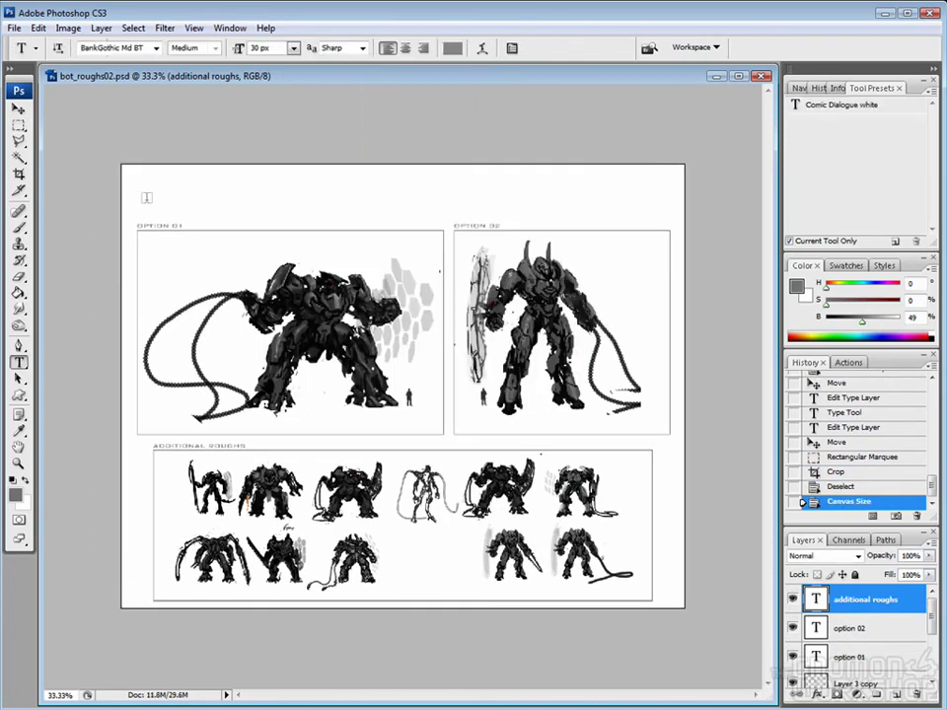
{"action": "left_click", "coordinate": [144, 199]}
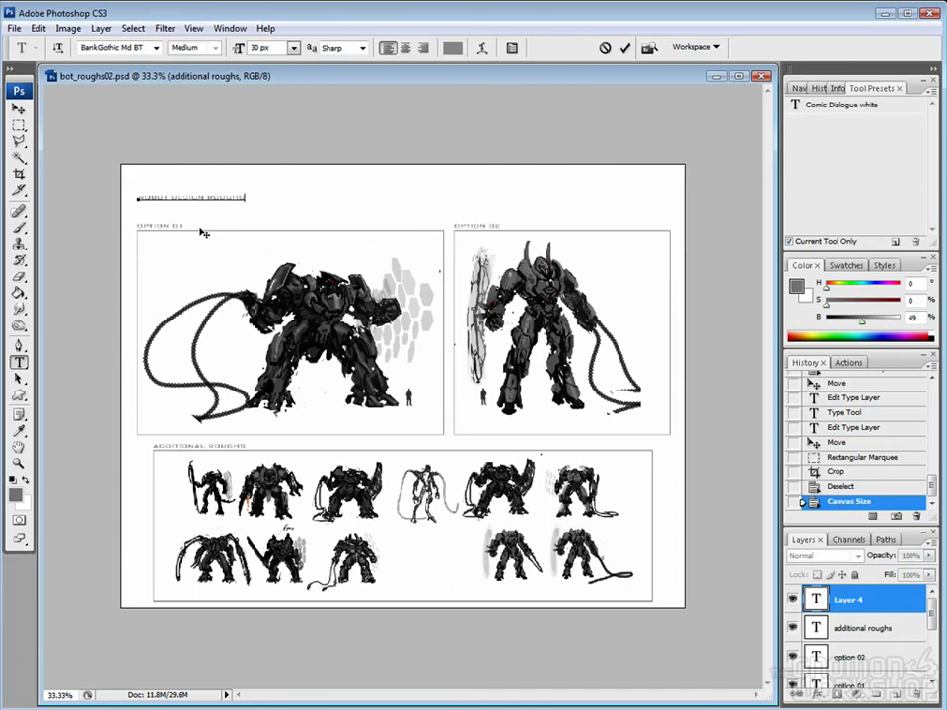
{"action": "key", "text": "ctrl+Return"}
{"action": "left_click", "coordinate": [451, 48]}
{"action": "left_click", "coordinate": [307, 571]}
{"action": "left_click", "coordinate": [476, 501]}
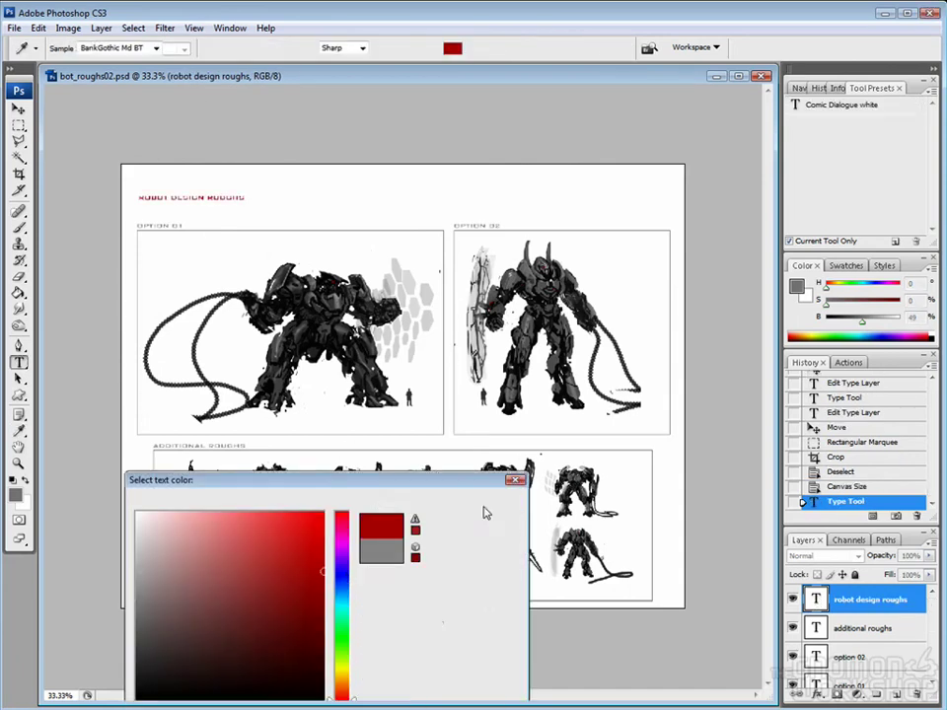
{"action": "left_click", "coordinate": [293, 47]}
{"action": "left_click", "coordinate": [271, 254]}
{"action": "key", "text": "v"}
{"action": "left_click_drag", "start_coordinate": [254, 194], "coordinate": [251, 208]}
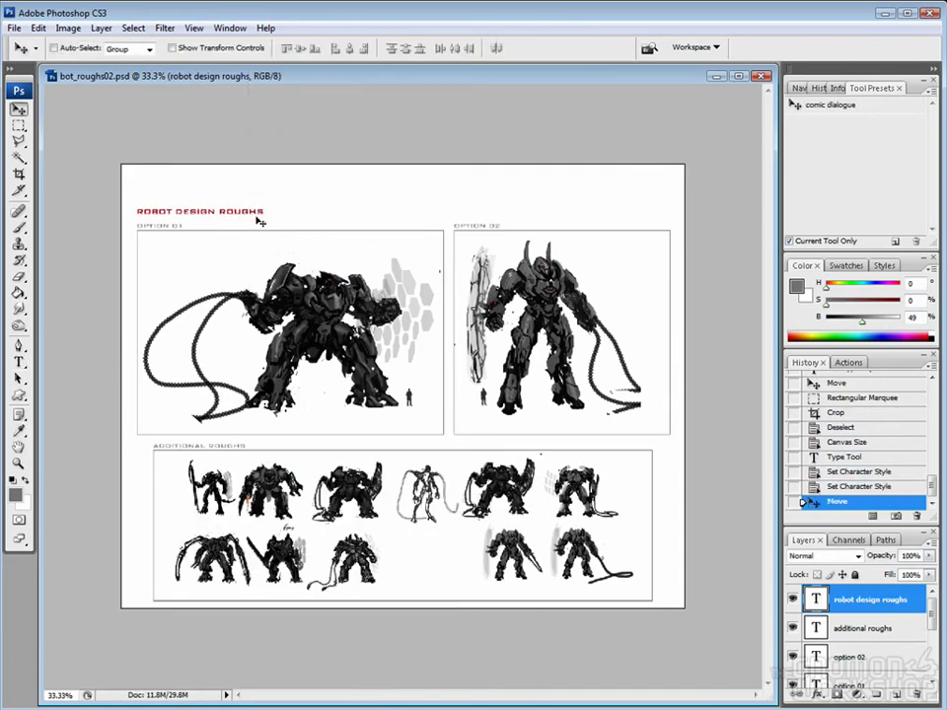
Crop the page snugly around the title and panels.
{"action": "key", "text": "m"}
{"action": "left_click_drag", "start_coordinate": [124, 203], "coordinate": [703, 634]}
{"action": "key", "text": "alt+i"}
{"action": "key", "text": "p"}
{"action": "key", "text": "ctrl+0"}
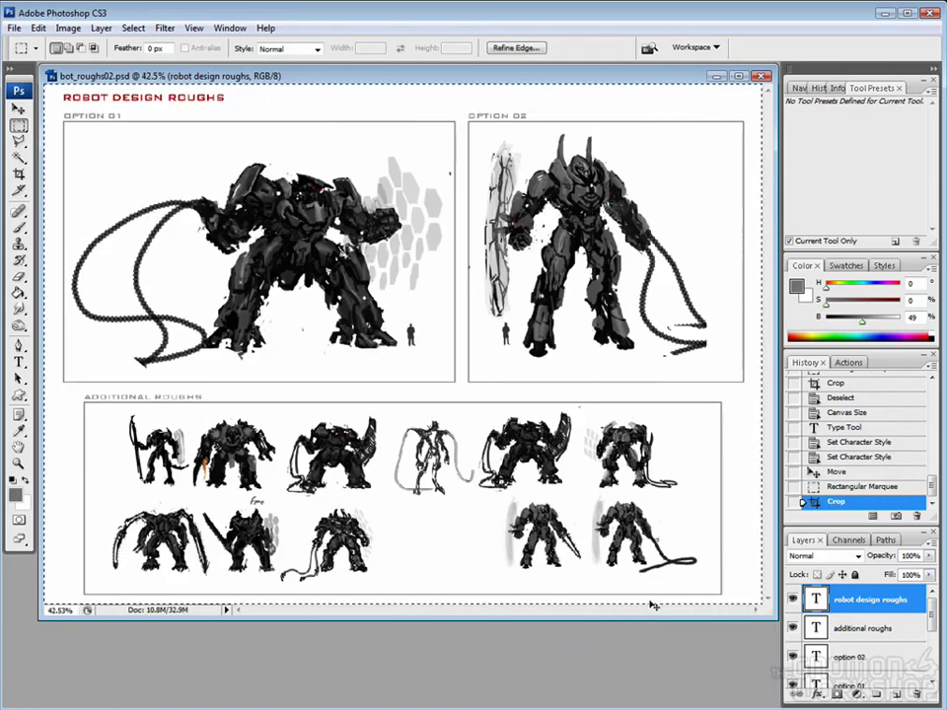
{"action": "key", "text": "ctrl+d"}
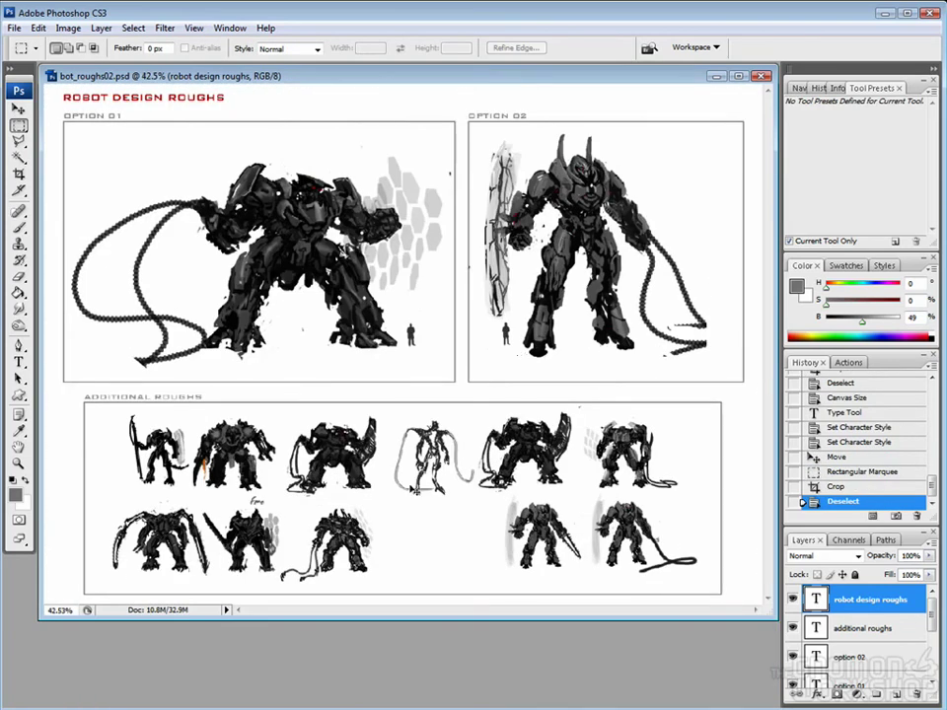
Flatten the sheet and save it as the JPEG bot_roughs02.jpg.
{"action": "key", "text": "ctrl+shift+e"}
{"action": "key", "text": "ctrl+shift+s"}
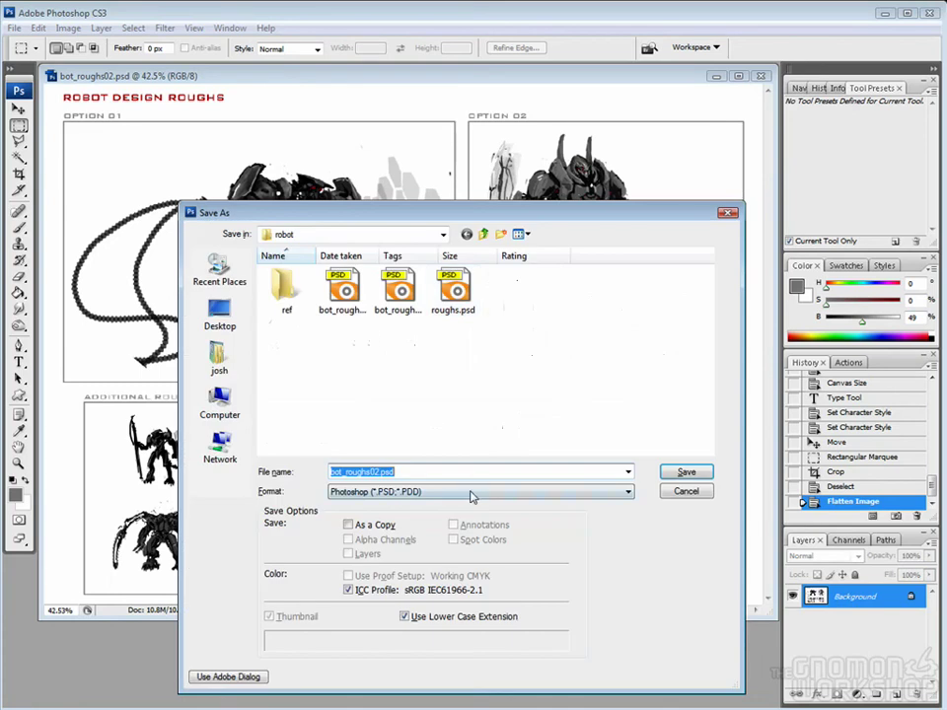
{"action": "left_click", "coordinate": [474, 494]}
{"action": "left_click", "coordinate": [478, 552]}
{"action": "double_click", "coordinate": [399, 472]}
{"action": "type", "text": "bot_roughs0"}
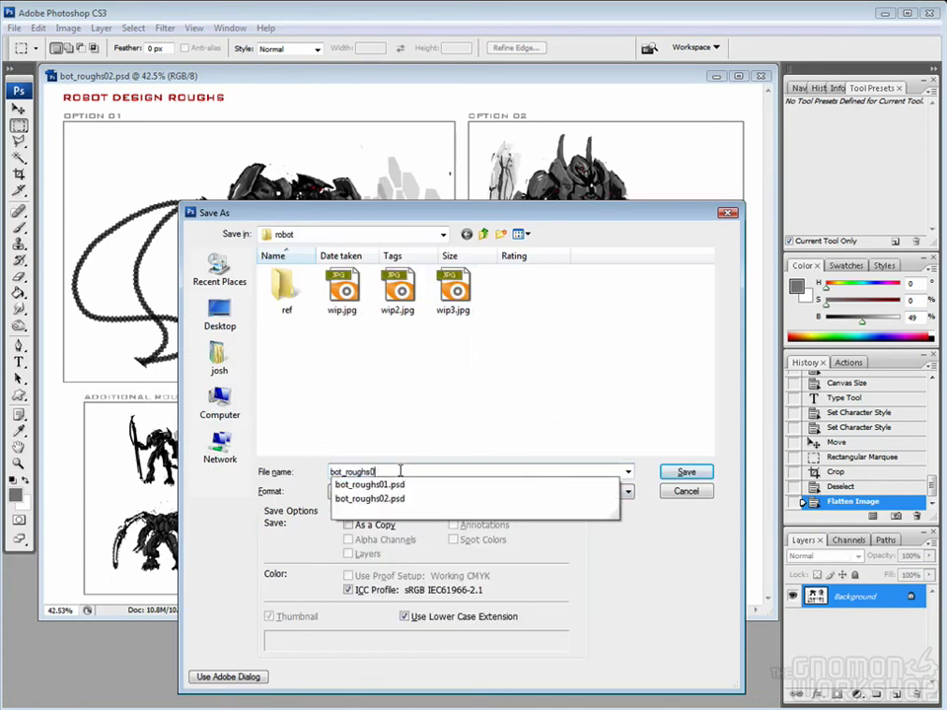
{"action": "type", "text": "2"}
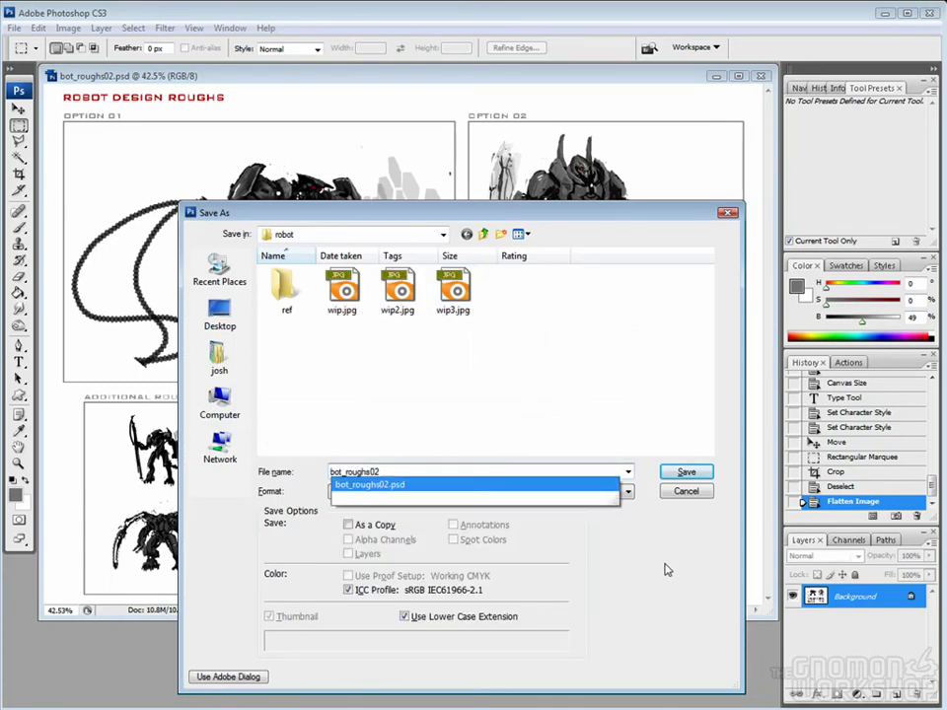
{"action": "key", "text": "Return"}
{"action": "left_click", "coordinate": [529, 215]}
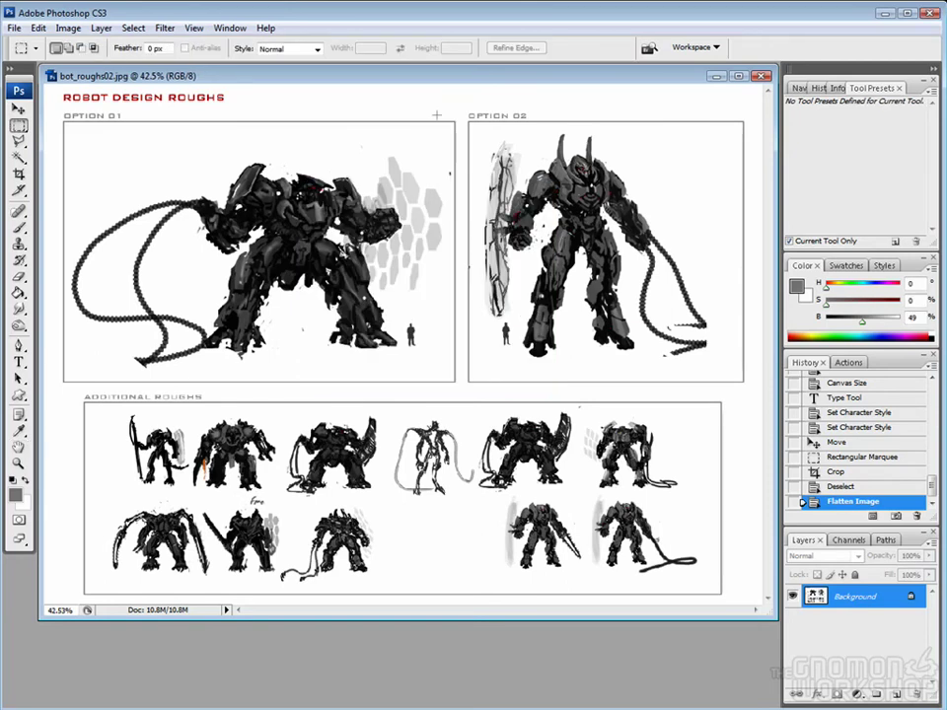
Resize the image to 900 px tall (1243×900) with Image Size.
{"action": "right_click", "coordinate": [434, 76]}
{"action": "left_click", "coordinate": [491, 99]}
{"action": "double_click", "coordinate": [505, 446]}
{"action": "type", "text": "900"}
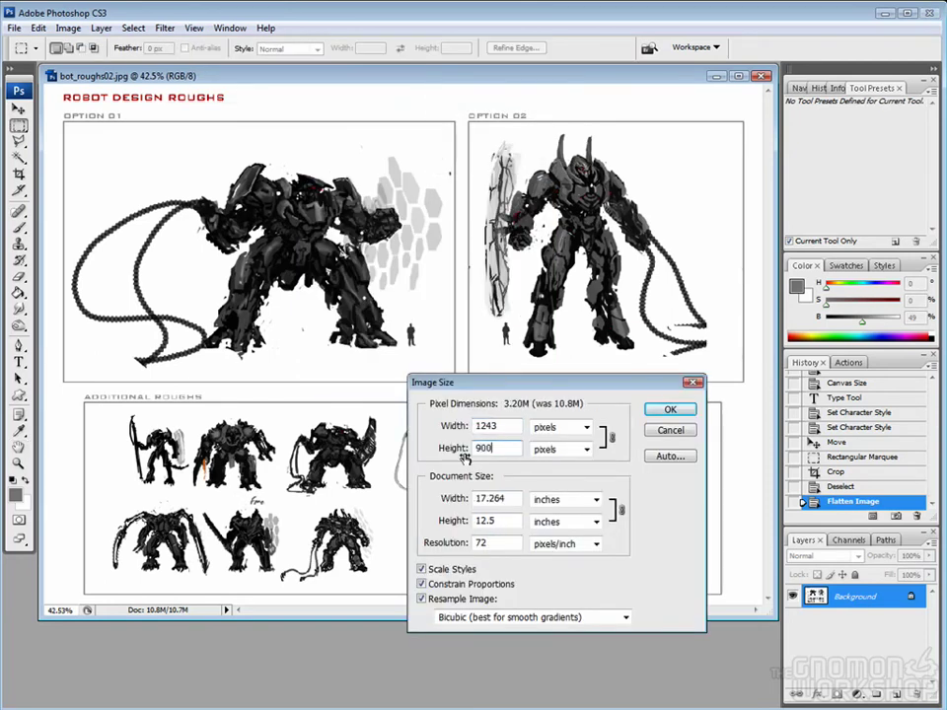
{"action": "key", "text": "Return"}
{"action": "key", "text": "ctrl+0"}
Sharpen a duplicate layer, set it to 67% opacity, and flatten it into the background.
{"action": "key", "text": "ctrl+alt+0"}
{"action": "key", "text": "ctrl+j"}
{"action": "key", "text": "ctrl+f"}
{"action": "left_click_drag", "start_coordinate": [465, 453], "coordinate": [416, 425]}
{"action": "left_click", "coordinate": [930, 555]}
{"action": "left_click_drag", "start_coordinate": [922, 570], "coordinate": [904, 570]}
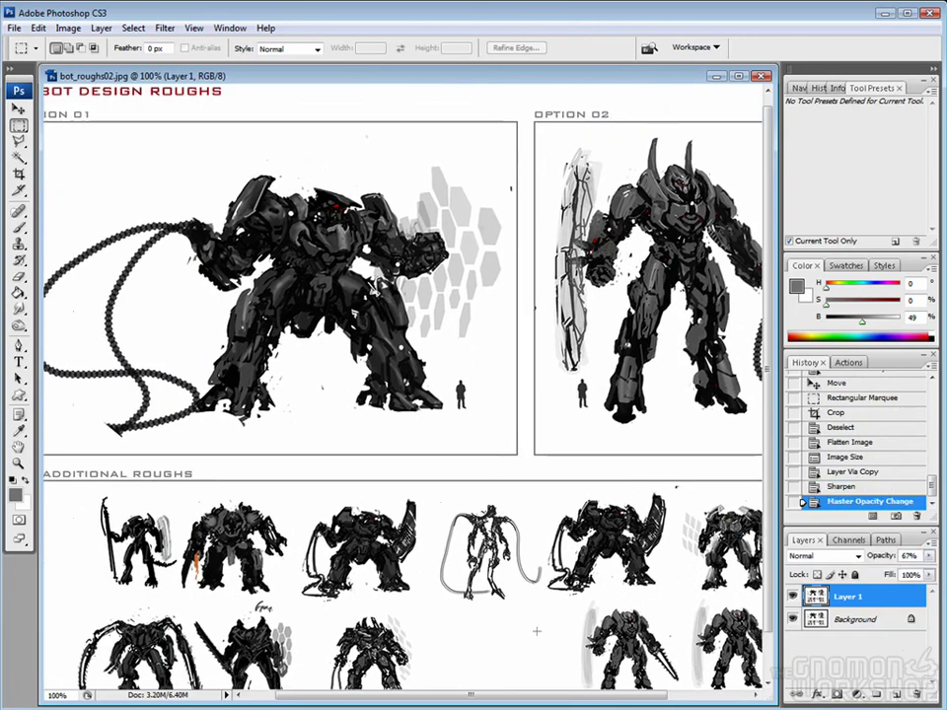
{"action": "key", "text": "ctrl+shift+e"}
Save the sharpened small version as bot_roughs02_small.jpg.
{"action": "key", "text": "ctrl+shift+s"}
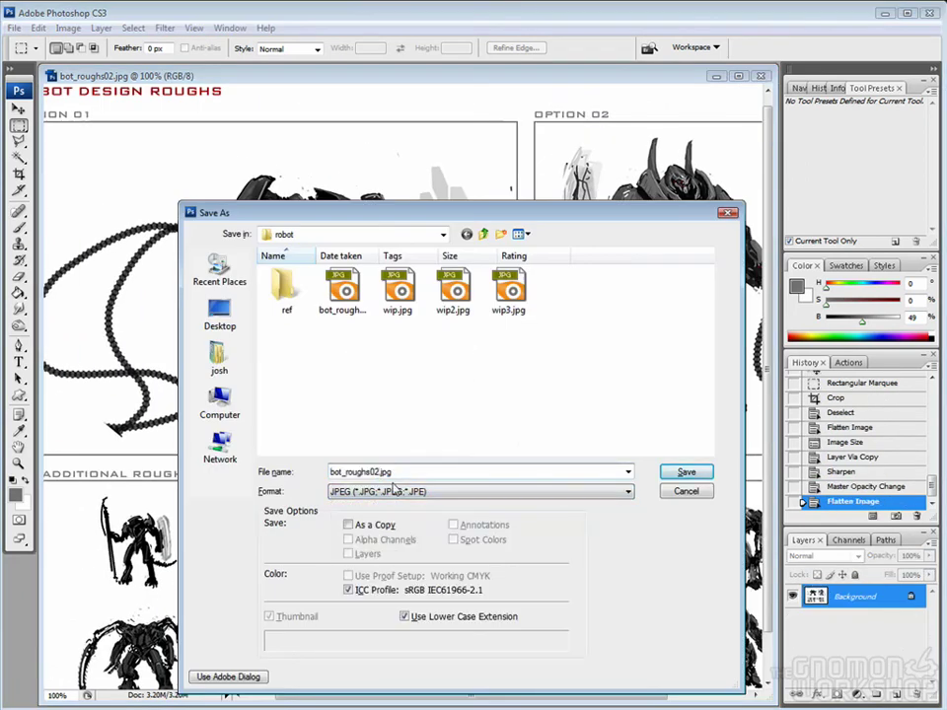
{"action": "type", "text": "_small"}
{"action": "key", "text": "Return"}
{"action": "key", "text": "Return"}
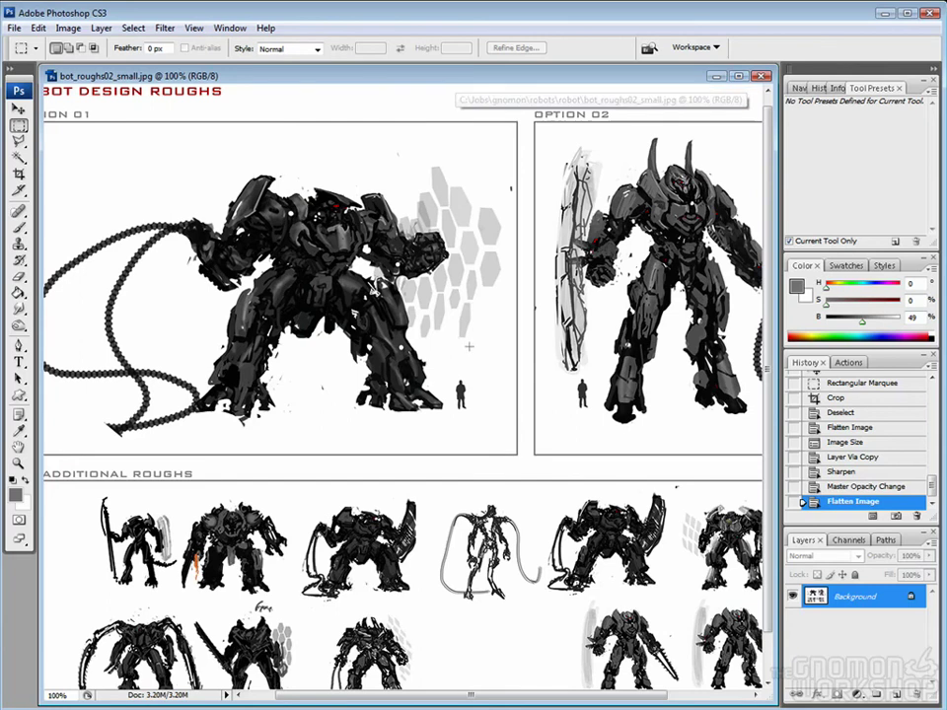
{"action": "key", "text": "ctrl+minus"}
{"action": "key", "text": "ctrl+0"}
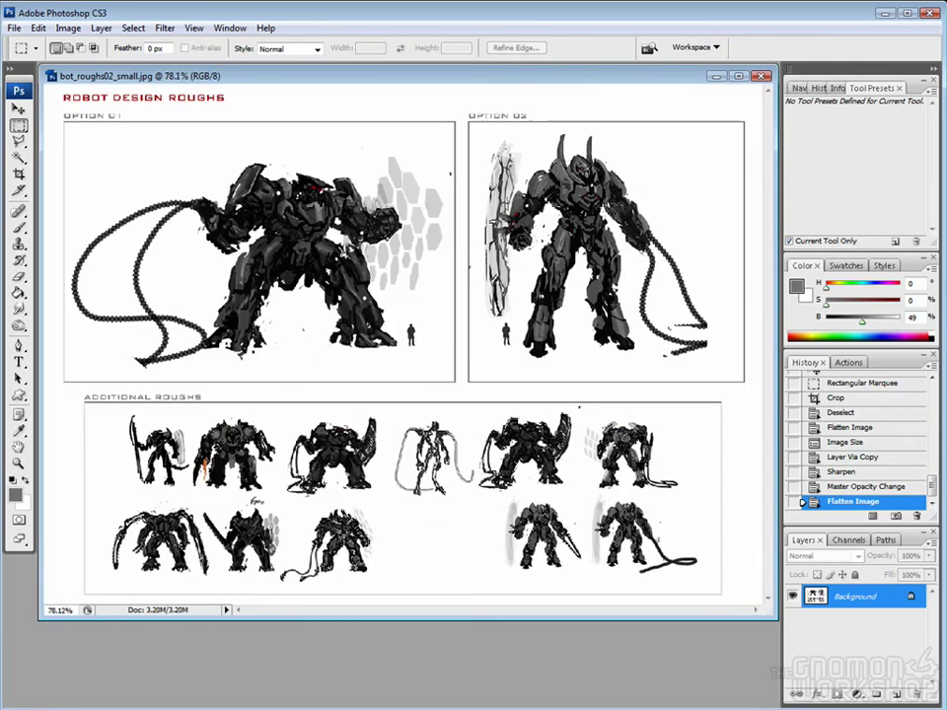